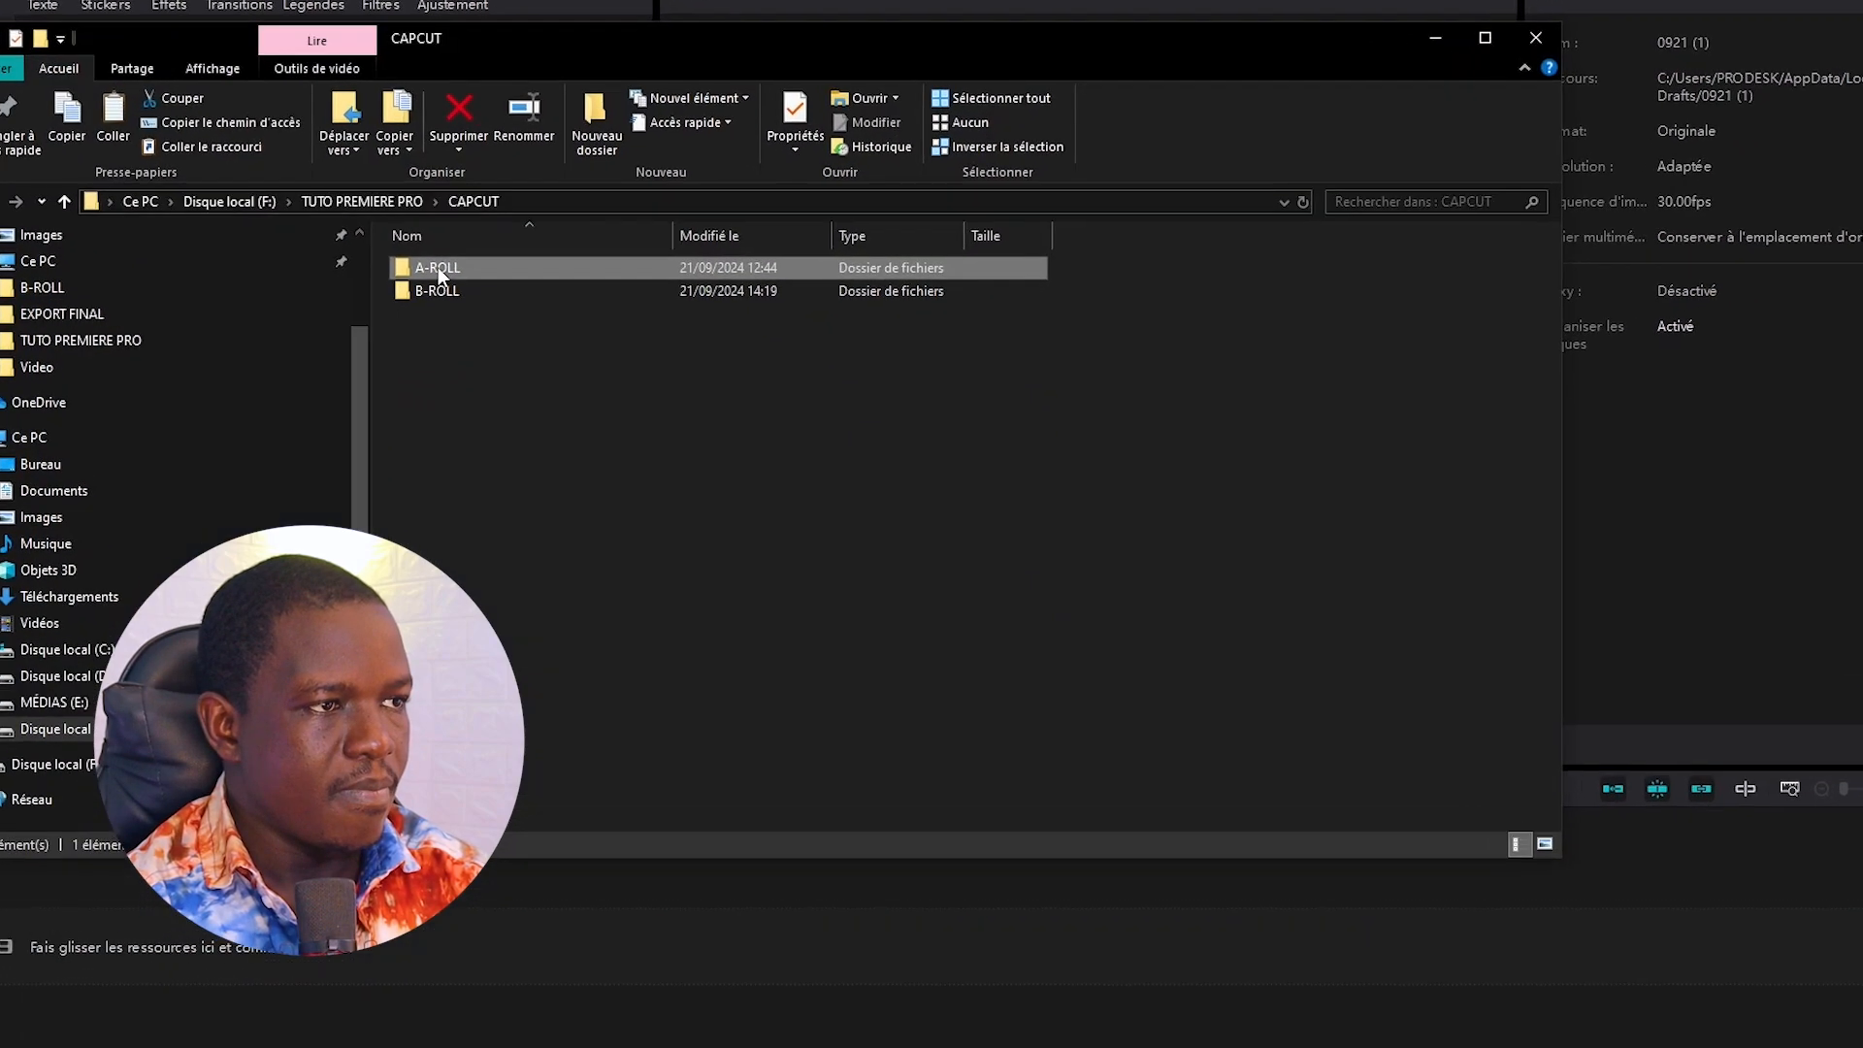
- Look through the A-ROLL and B-ROLL footage folders inside the CAPCUT folder to check the available clips
{"action": "double_click", "coordinate": [497, 300]}
{"action": "left_click", "coordinate": [3, 120]}
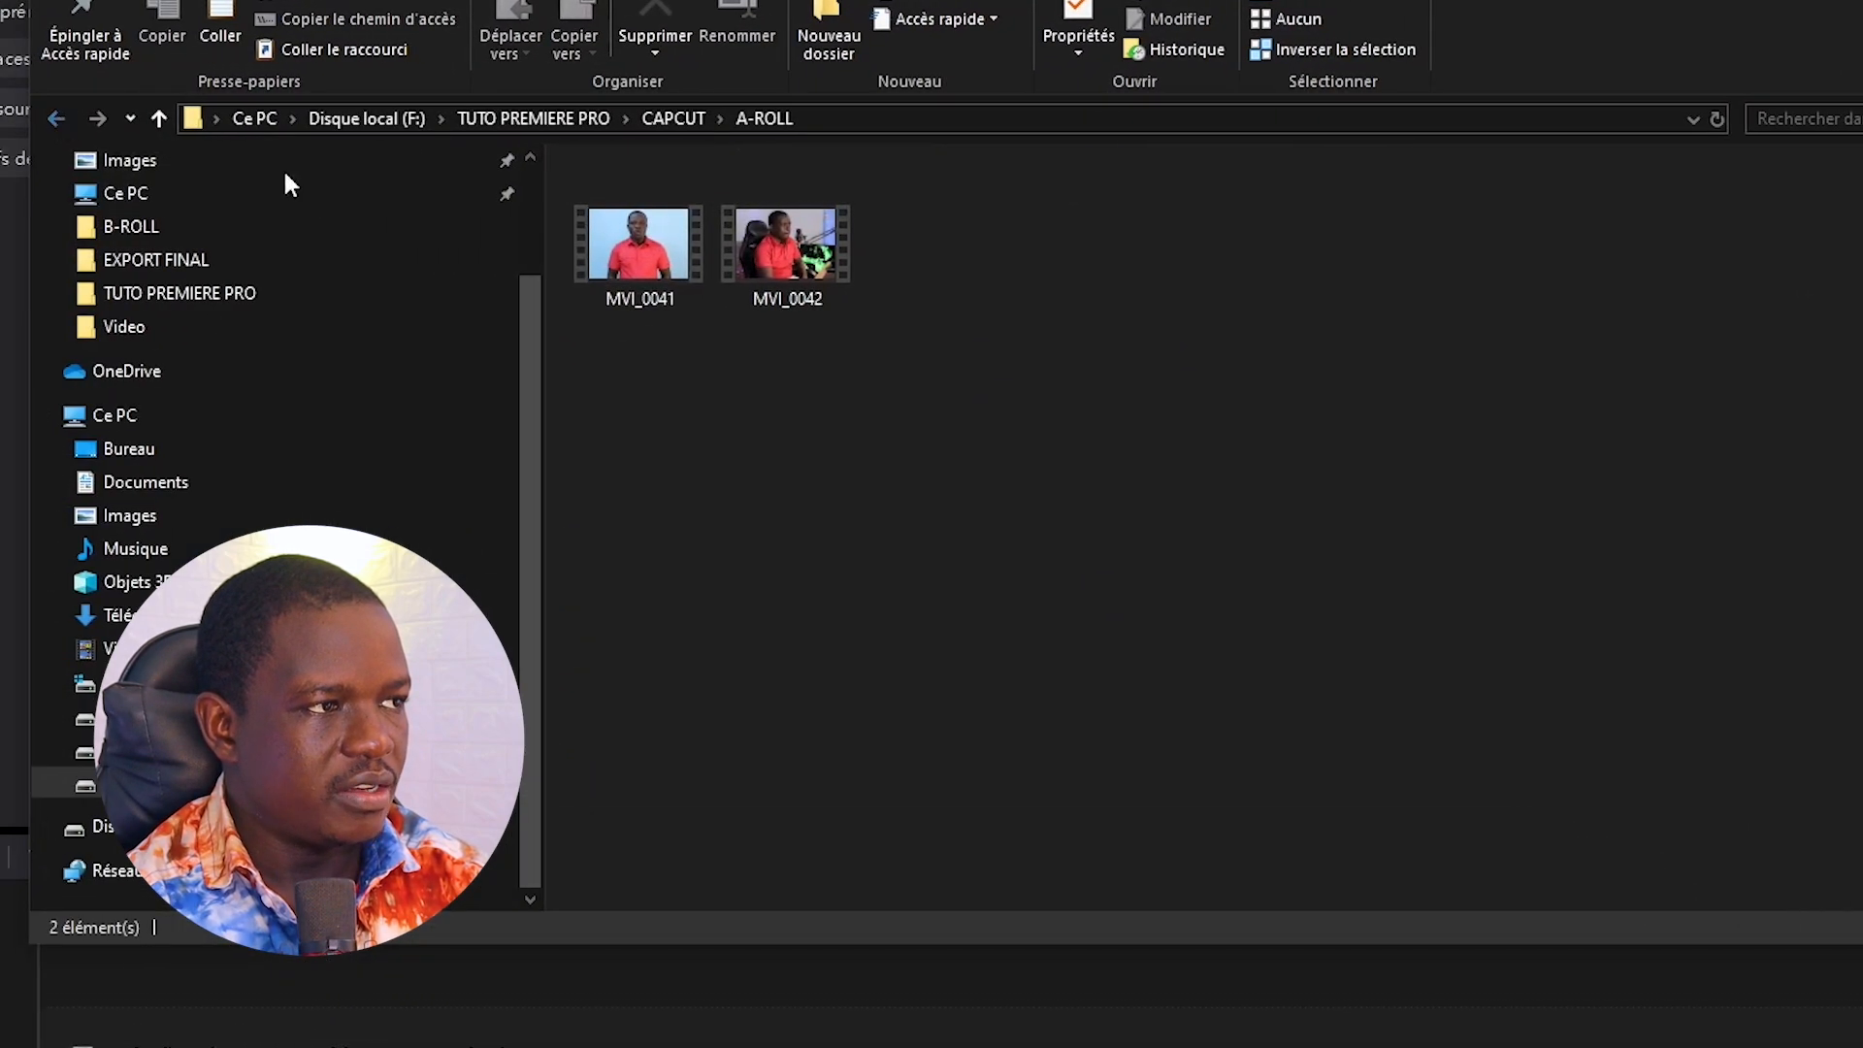
{"action": "double_click", "coordinate": [650, 236]}
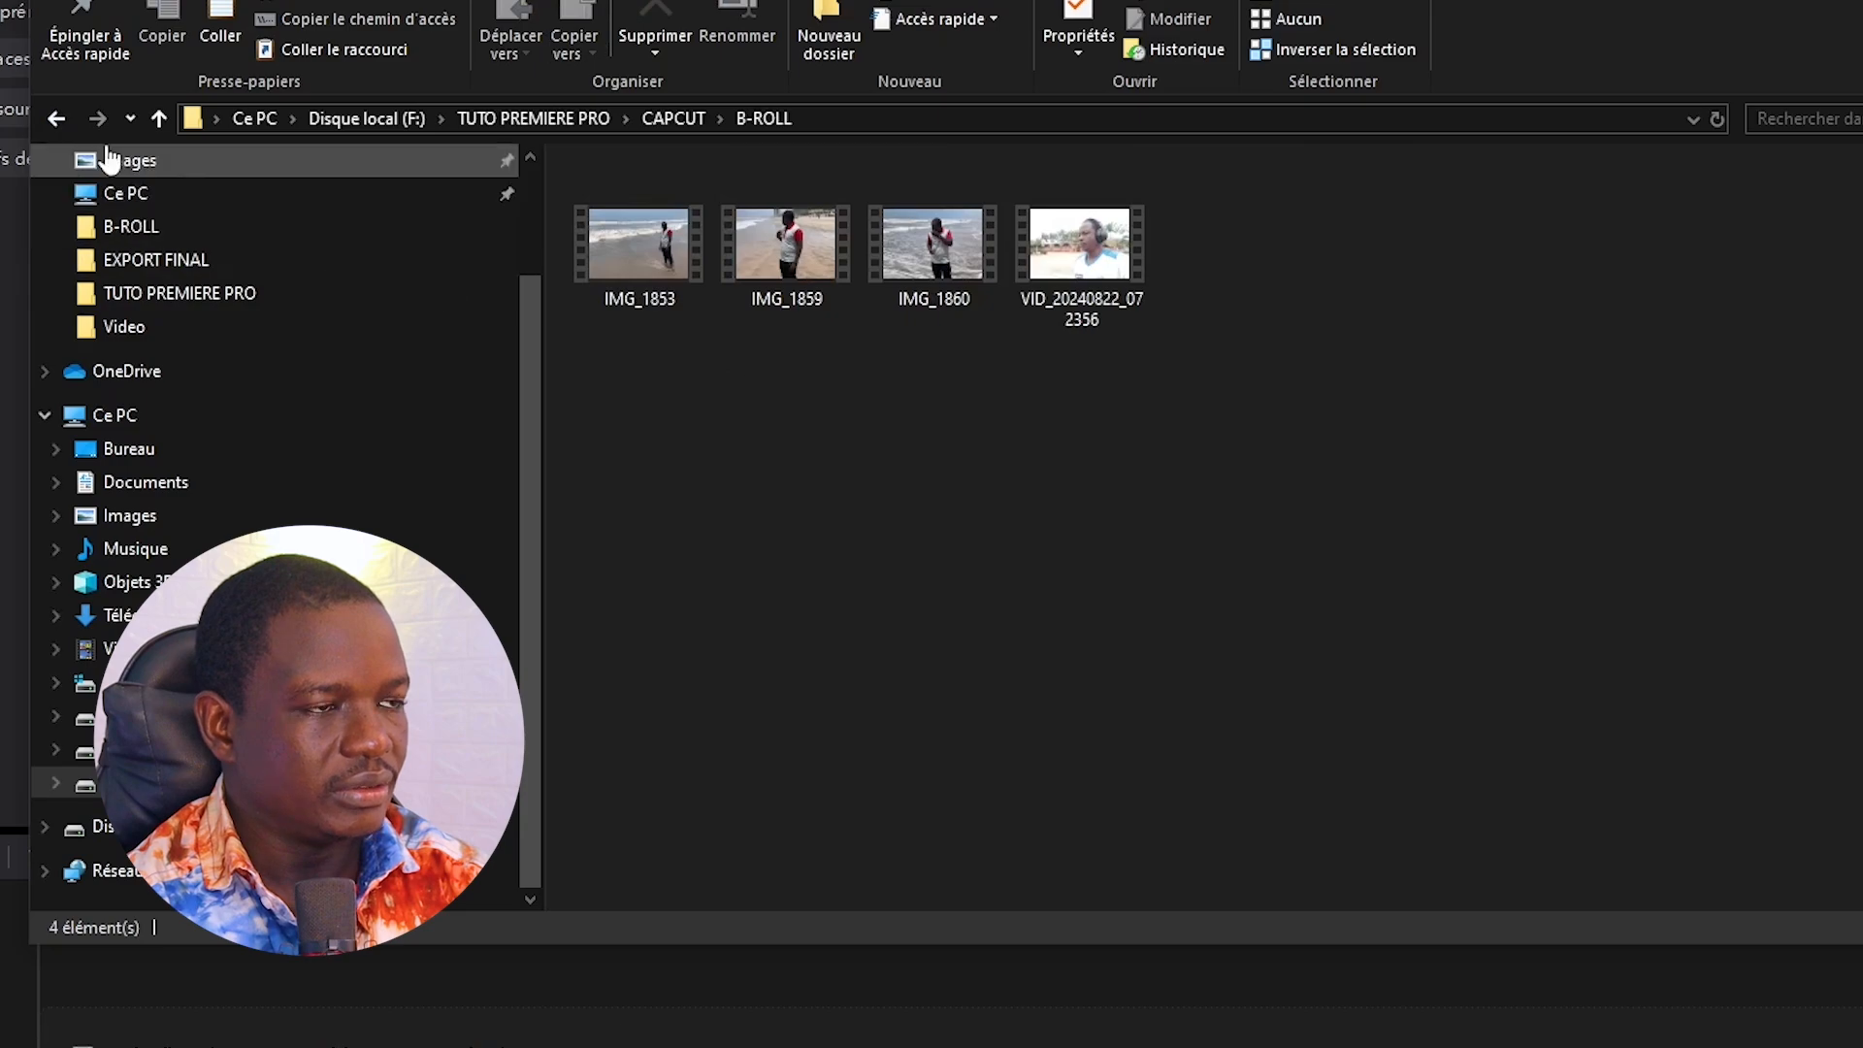
{"action": "left_click", "coordinate": [56, 118]}
{"action": "left_click_drag", "start_coordinate": [639, 270], "coordinate": [666, 196]}
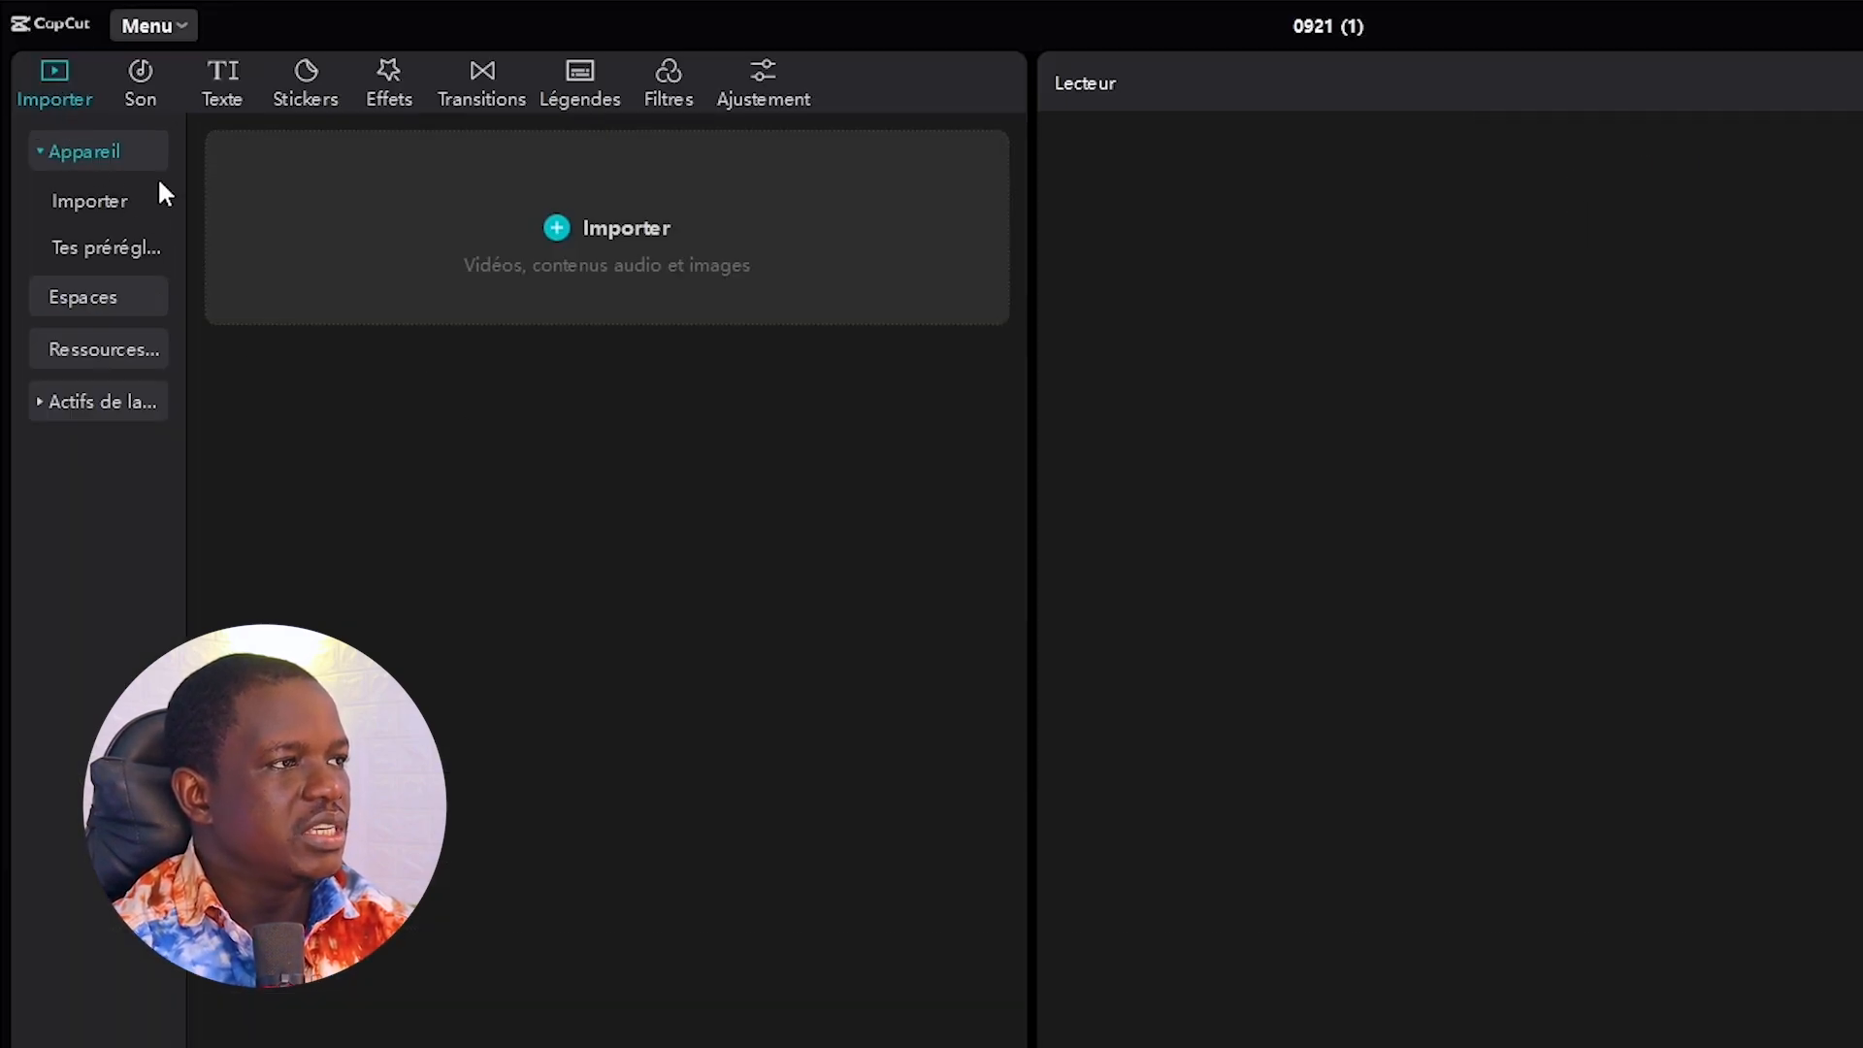
- Browse the audio, text, sticker, transition, caption and filter libraries
{"action": "left_click", "coordinate": [139, 101]}
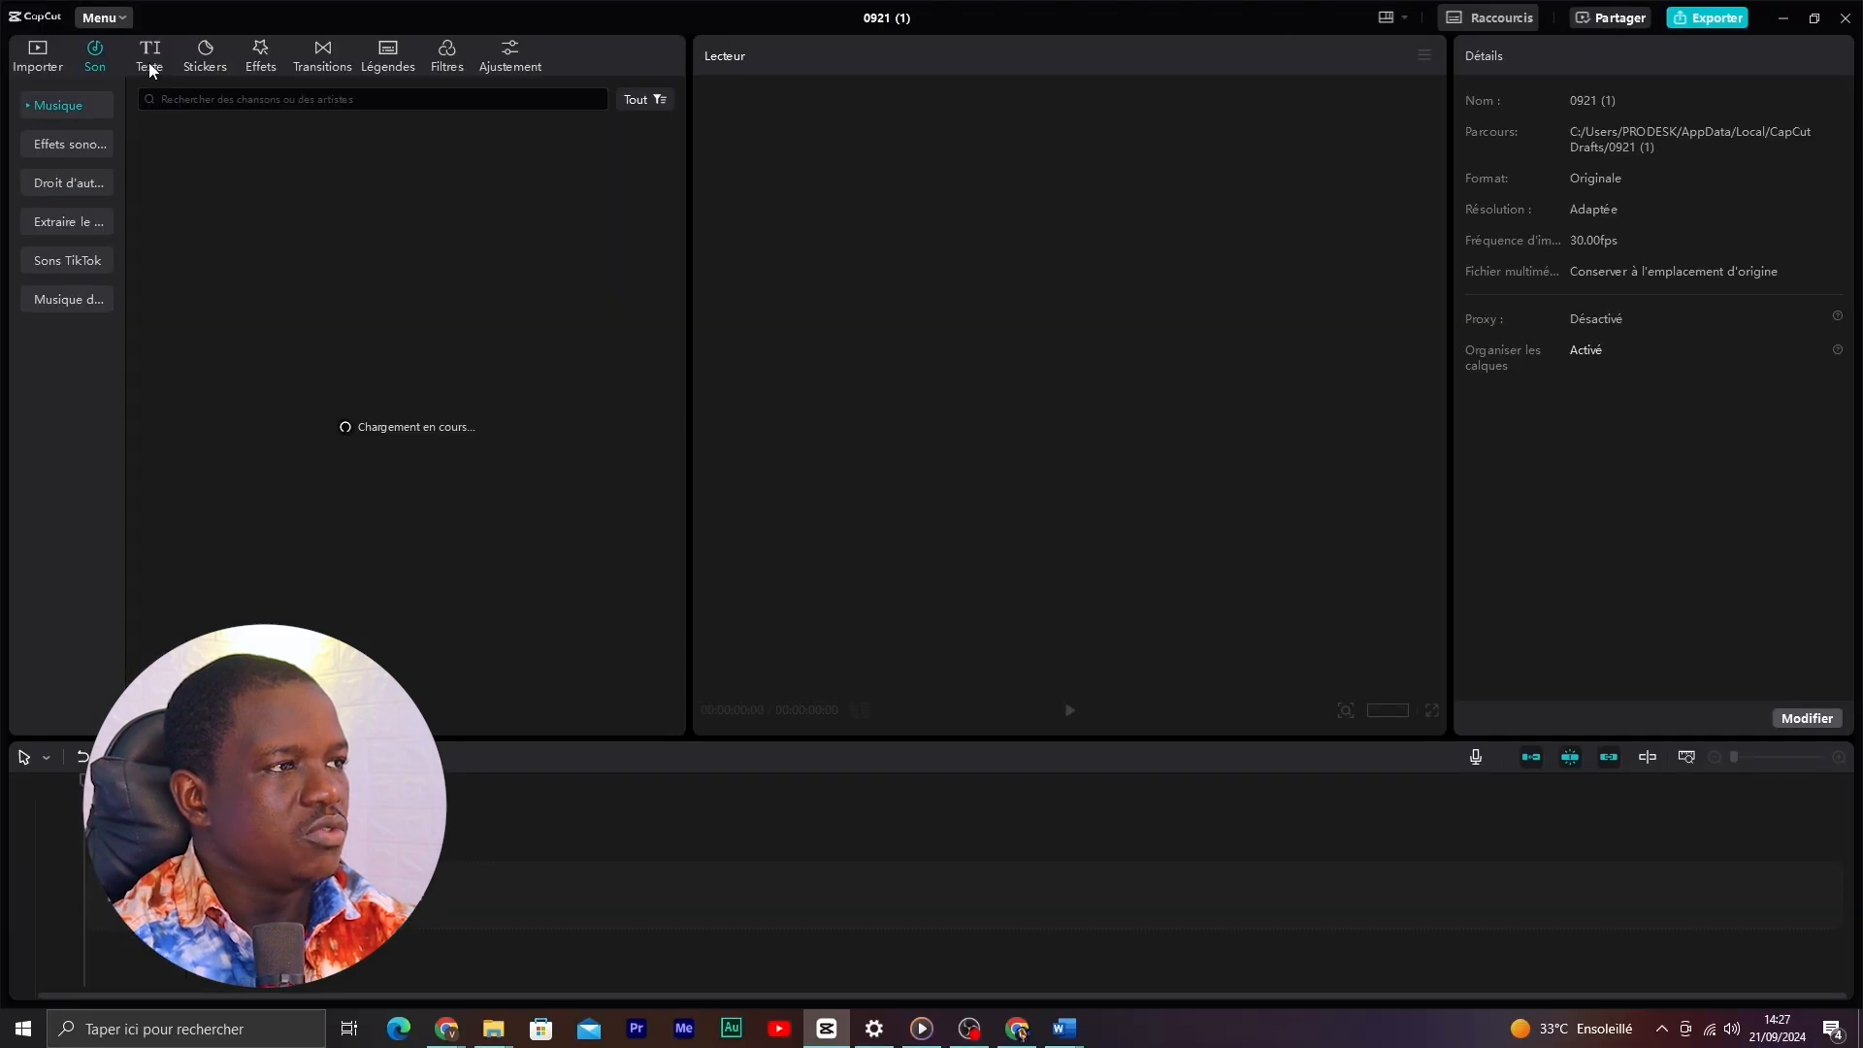
{"action": "left_click", "coordinate": [150, 64]}
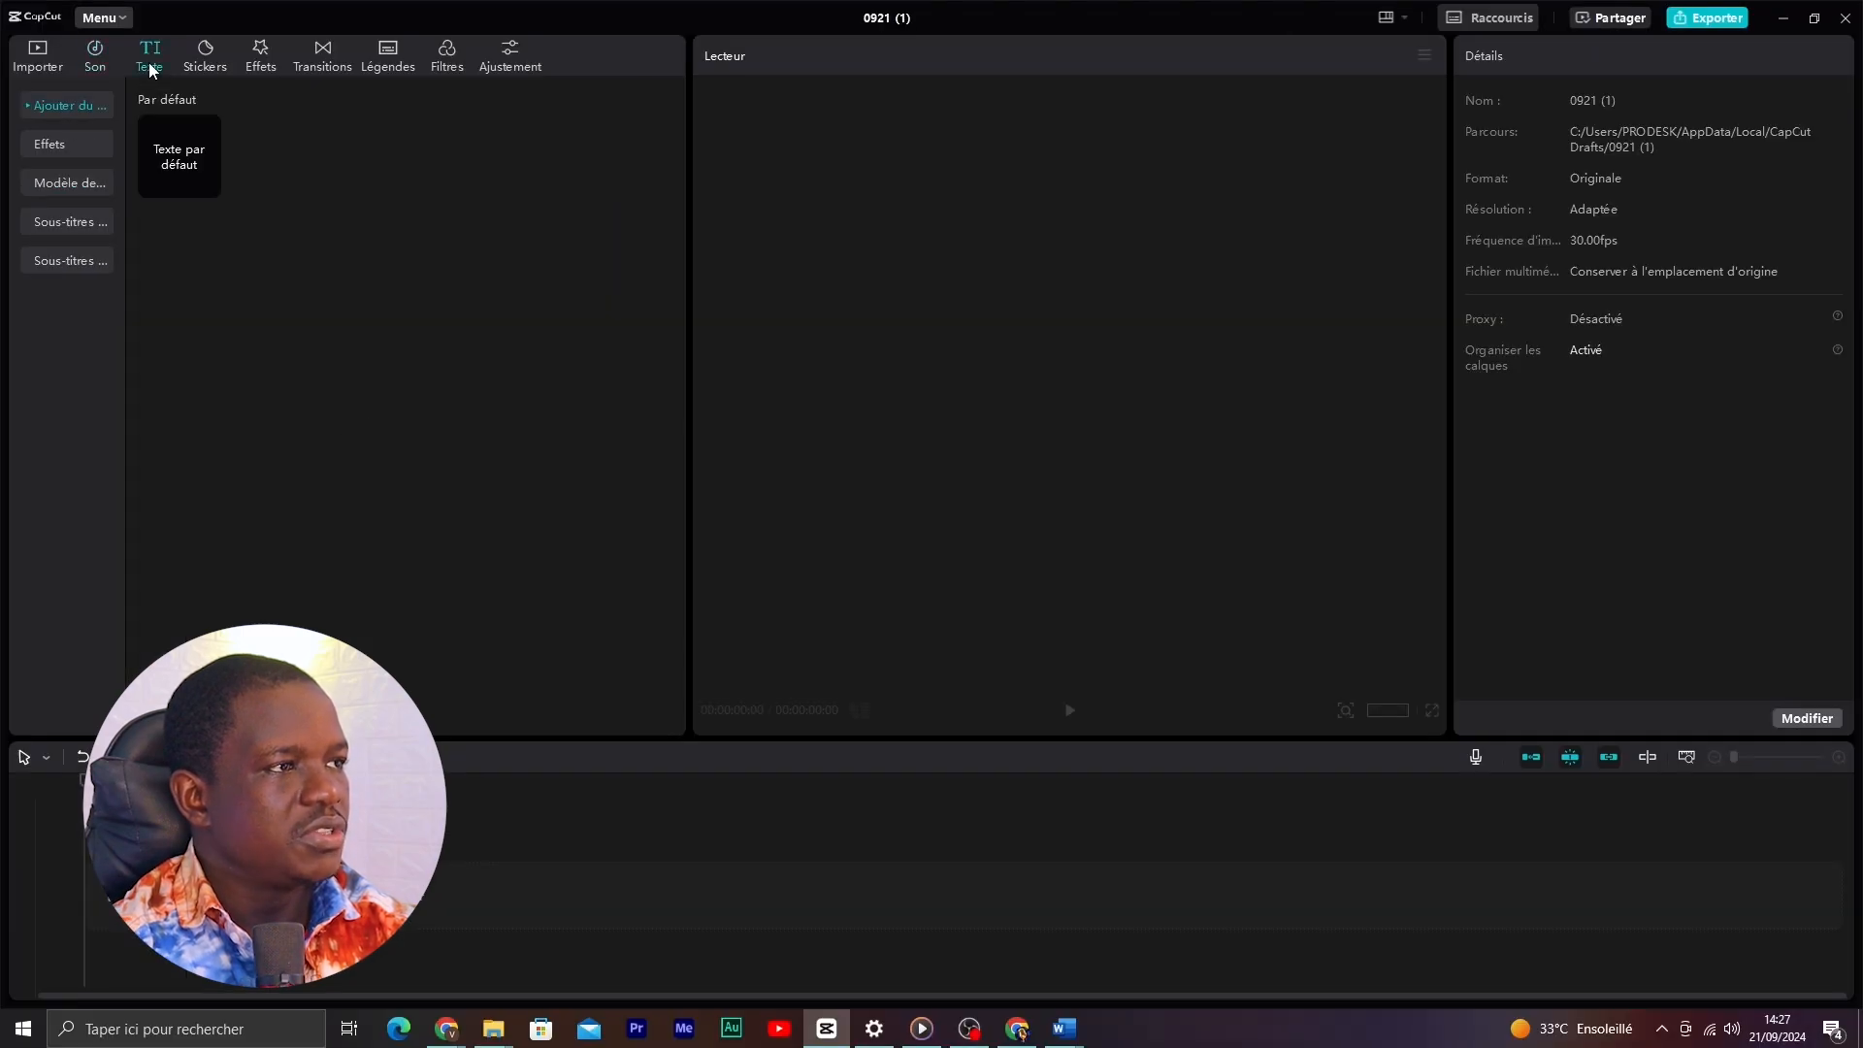
{"action": "left_click", "coordinate": [204, 67]}
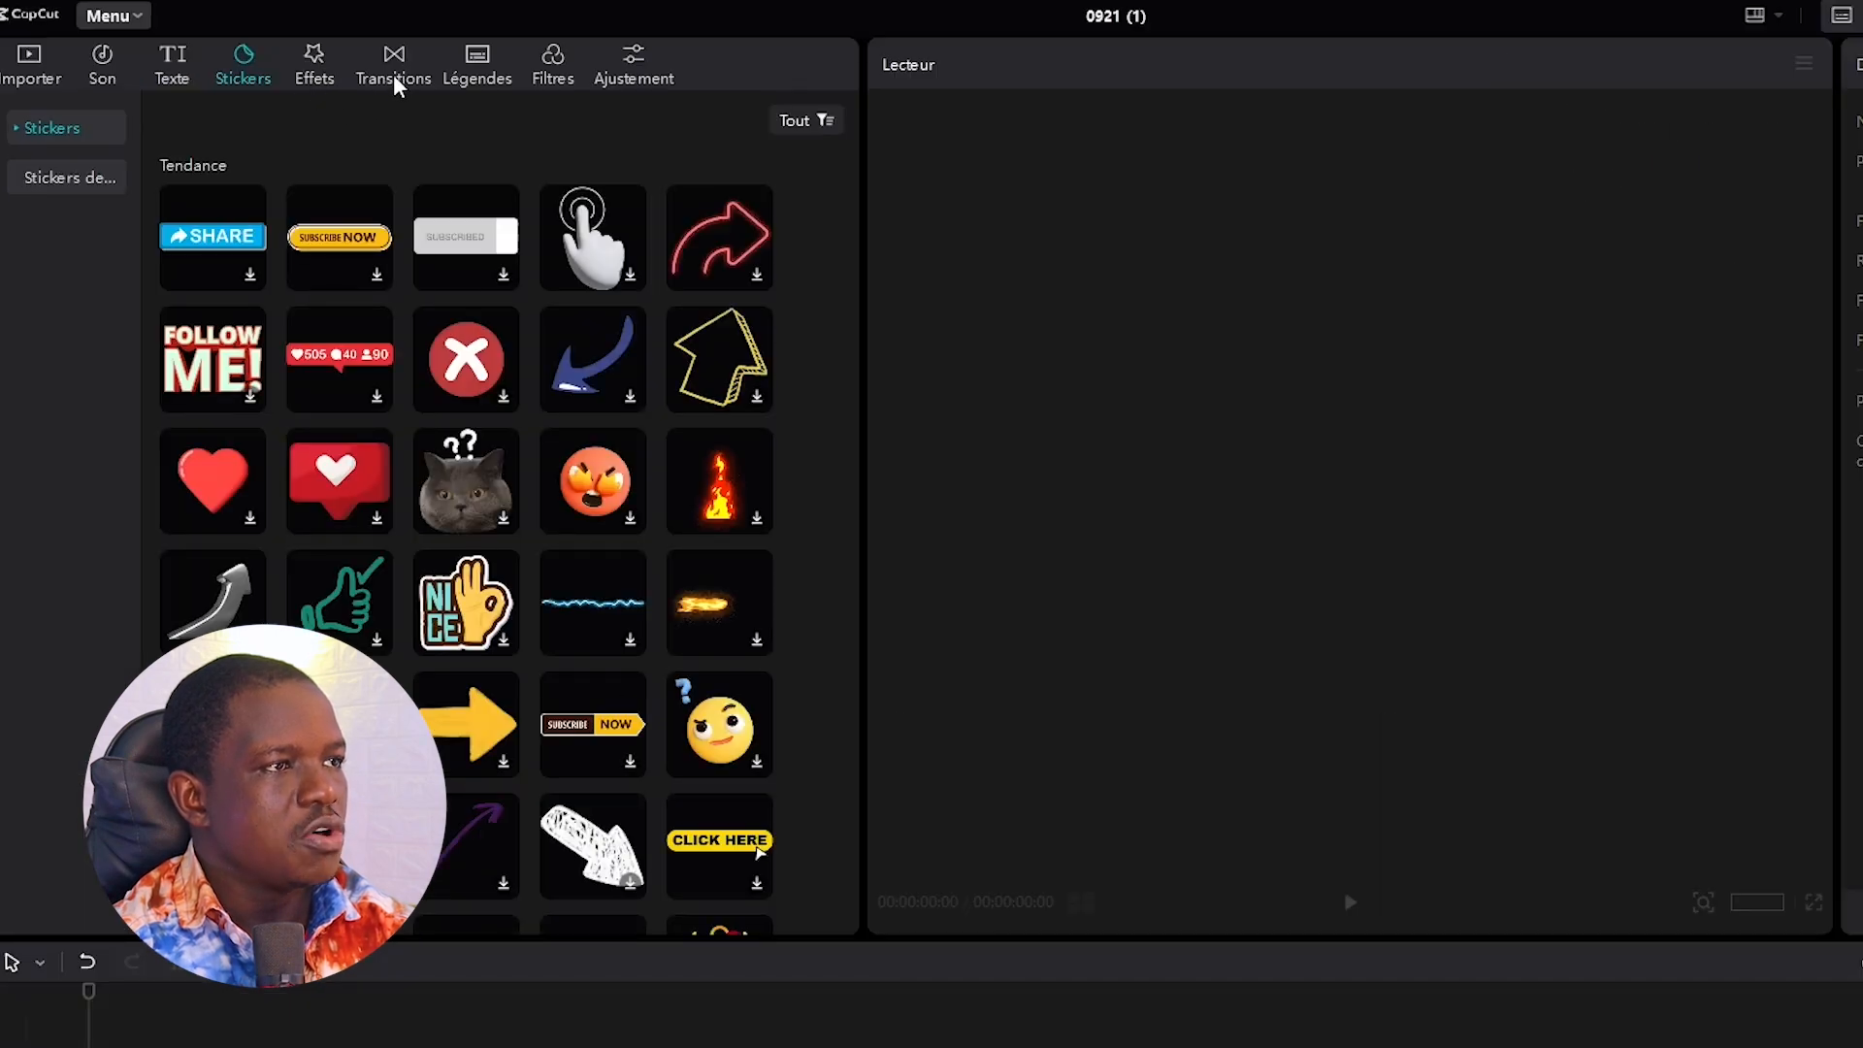
{"action": "left_click", "coordinate": [393, 74]}
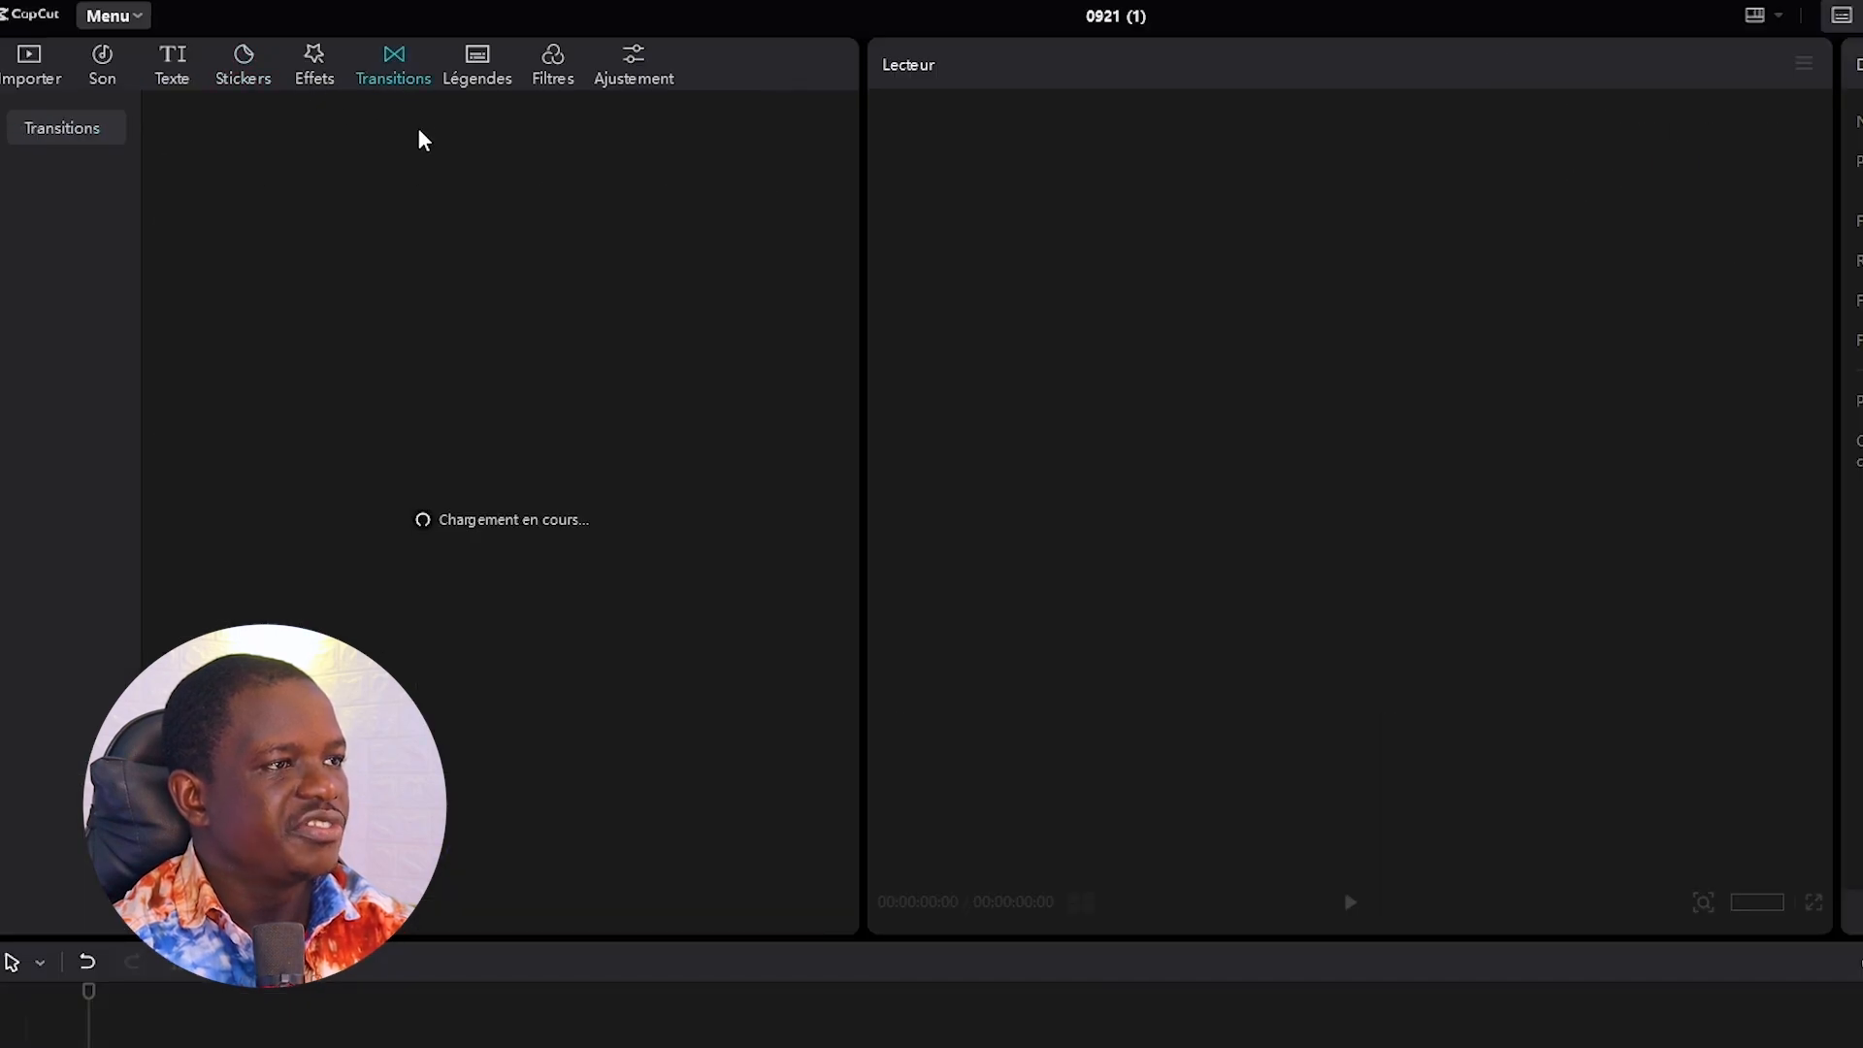
{"action": "left_click", "coordinate": [478, 80]}
{"action": "left_click", "coordinate": [550, 83]}
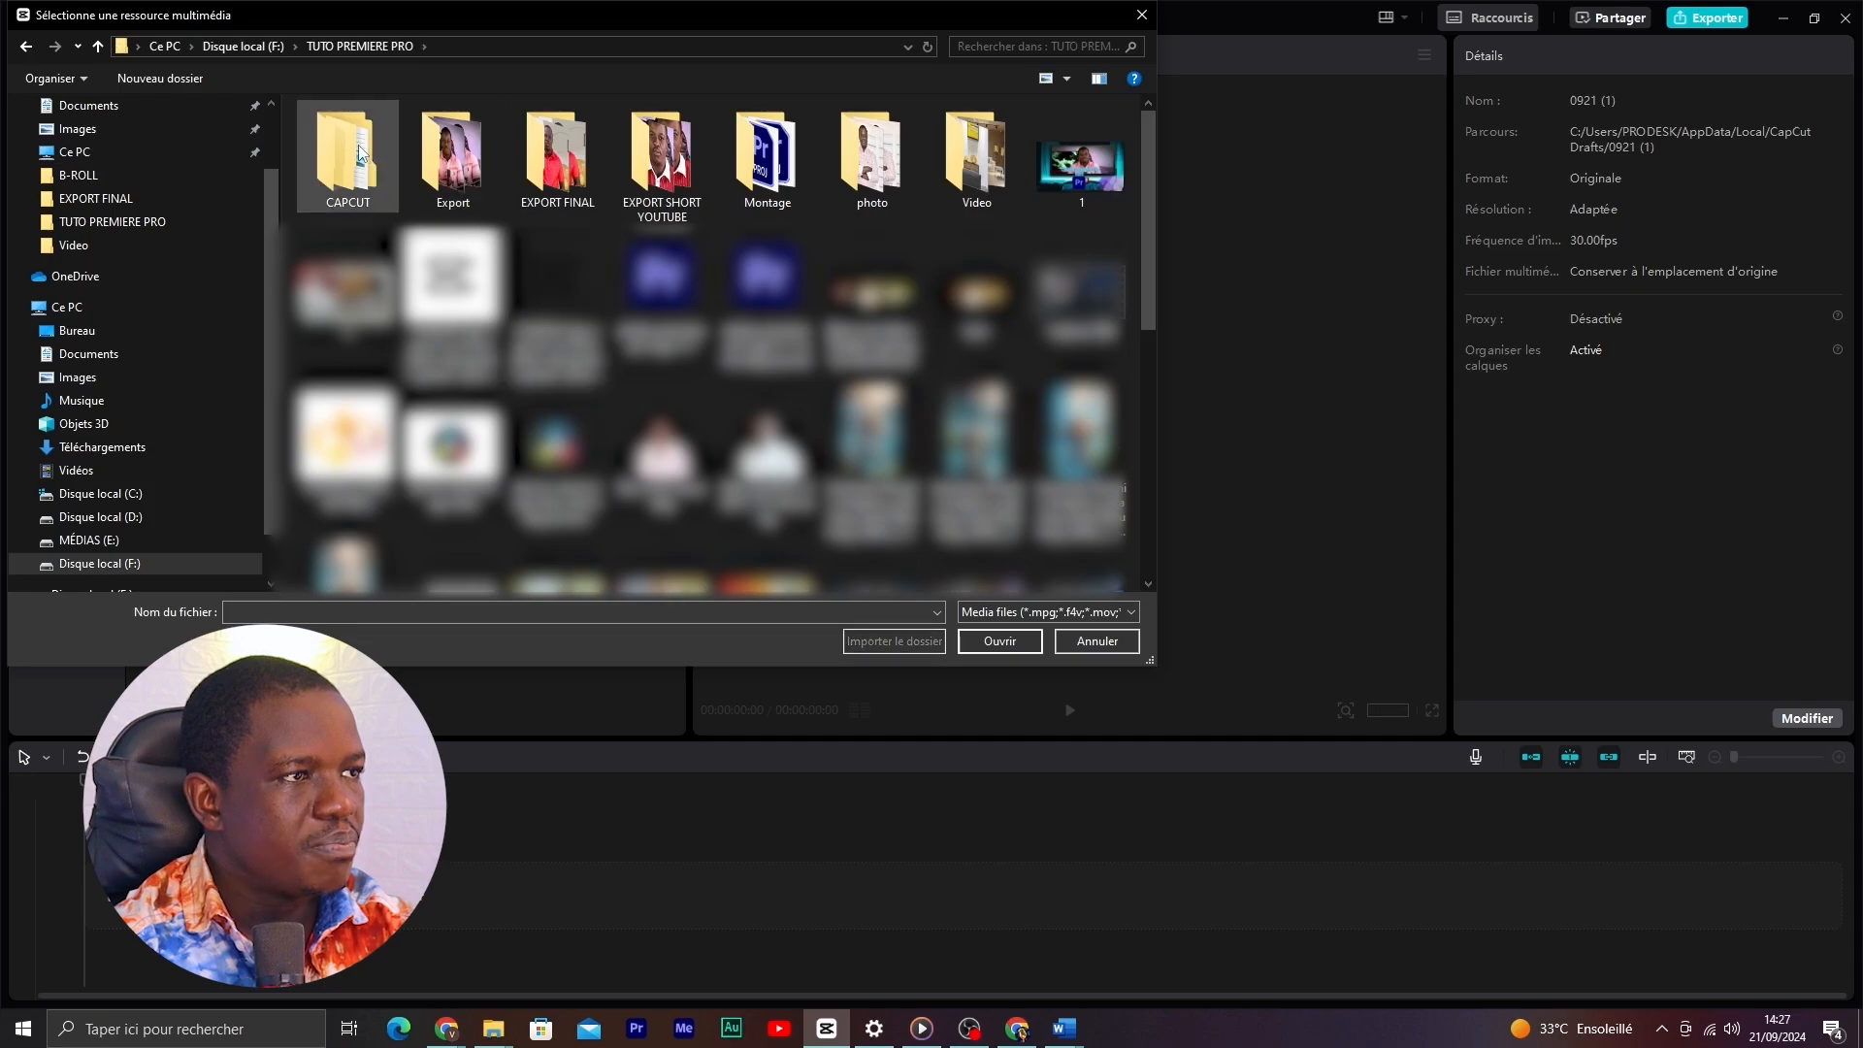
- Import the A-ROLL and B-ROLL folders from the CAPCUT folder into the project media
{"action": "double_click", "coordinate": [347, 150]}
{"action": "left_click_drag", "start_coordinate": [425, 229], "coordinate": [352, 131]}
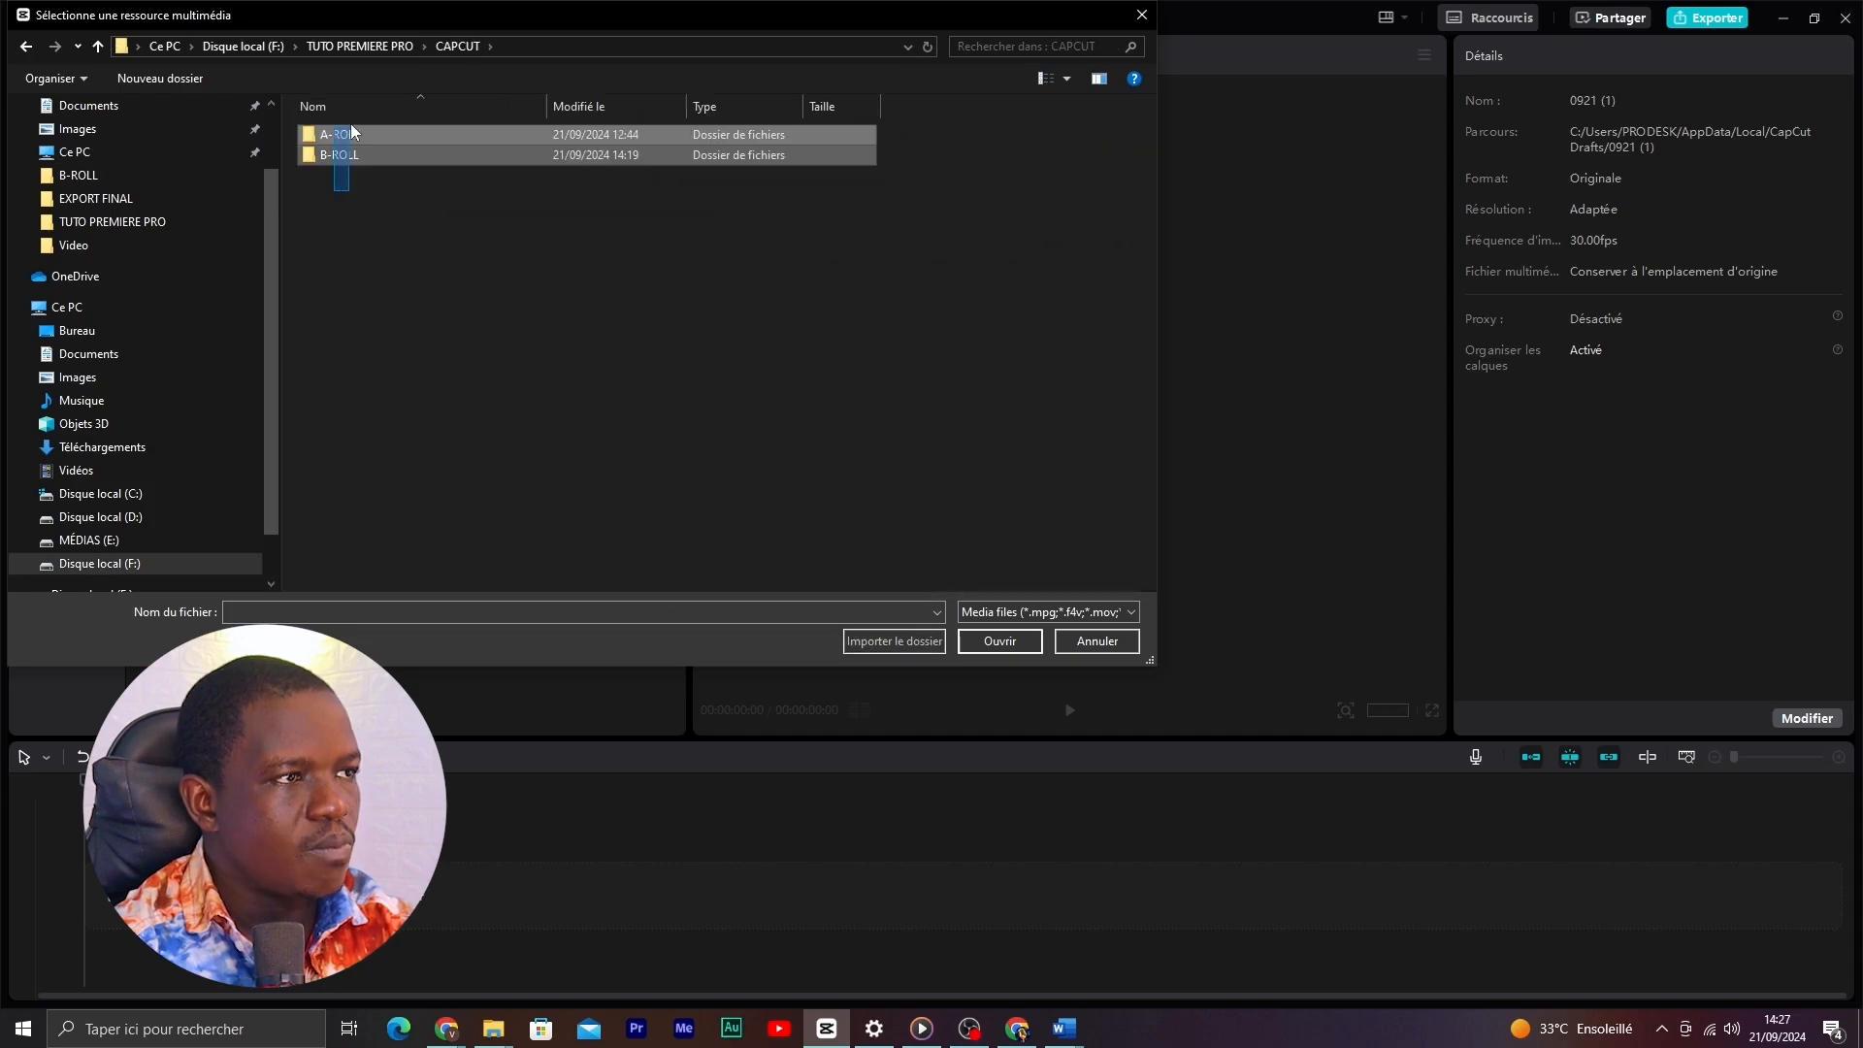
{"action": "left_click", "coordinate": [885, 640]}
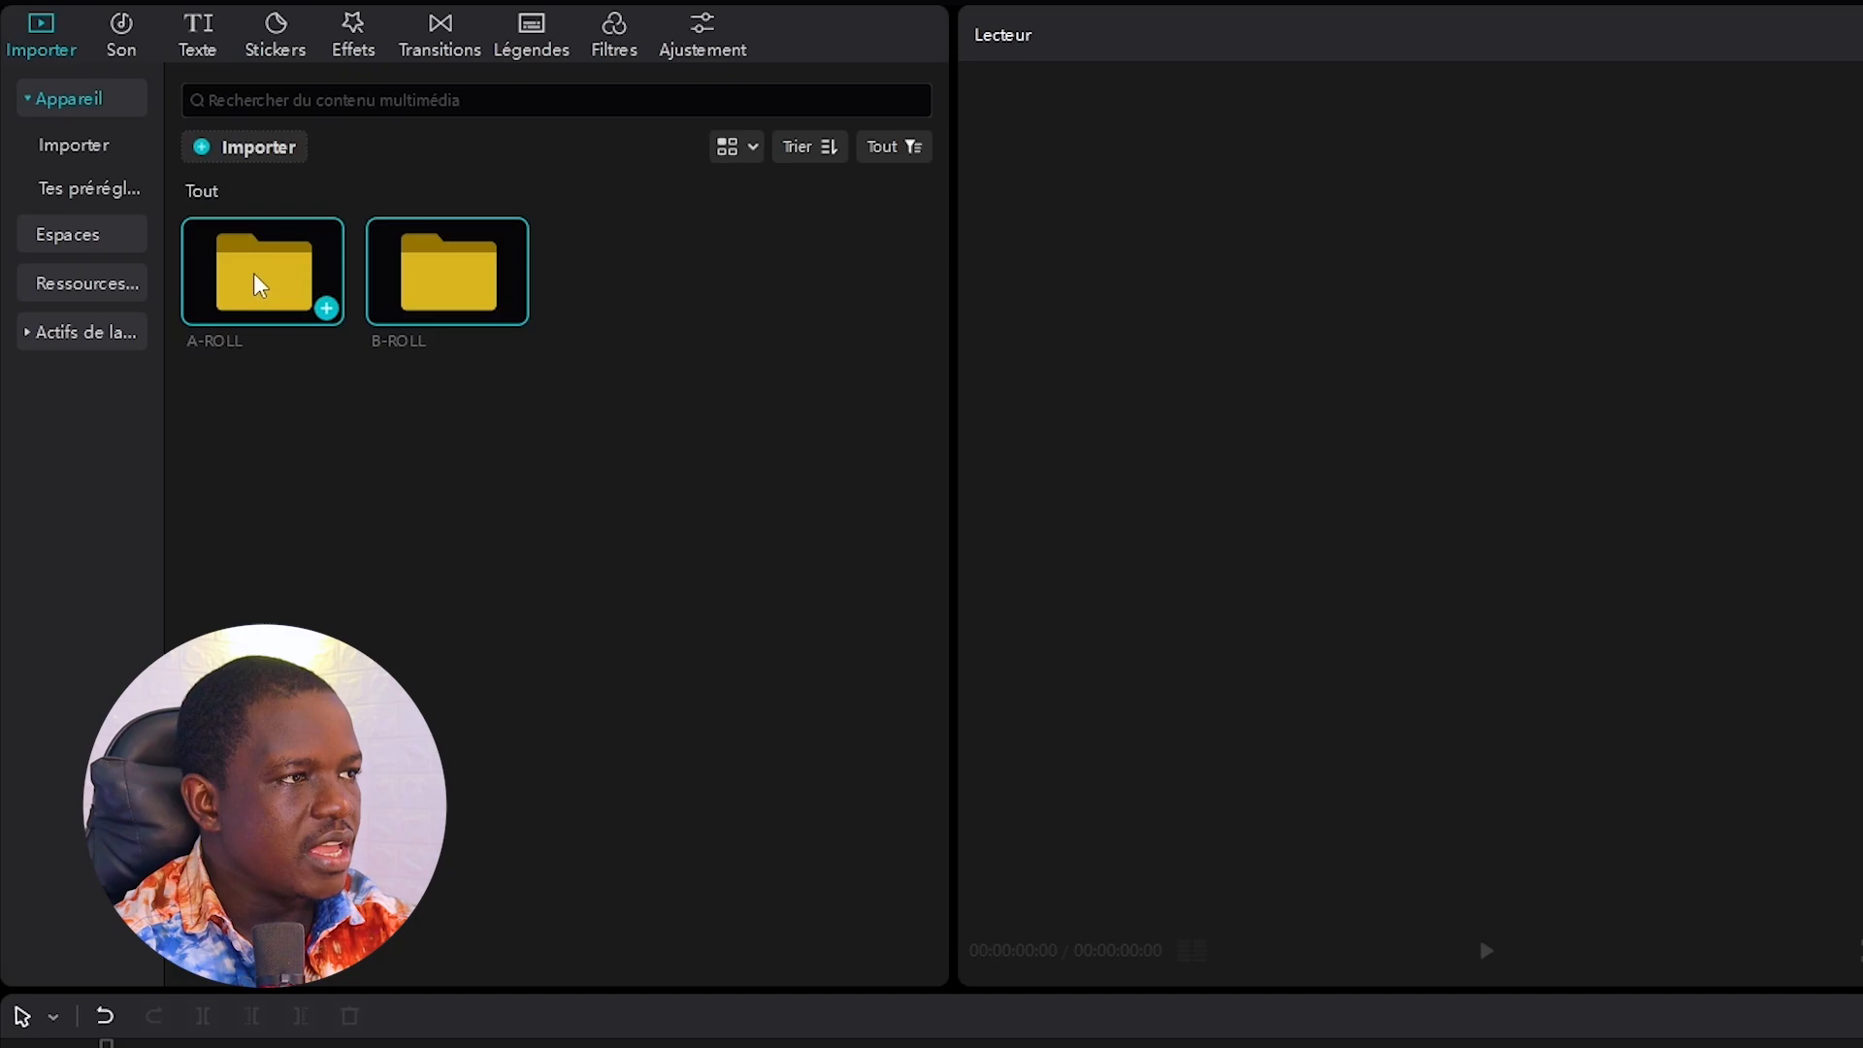
- Check the imported A-ROLL clips and add IMG_1853.MOV from the B-ROLL folder to the timeline
{"action": "double_click", "coordinate": [260, 277]}
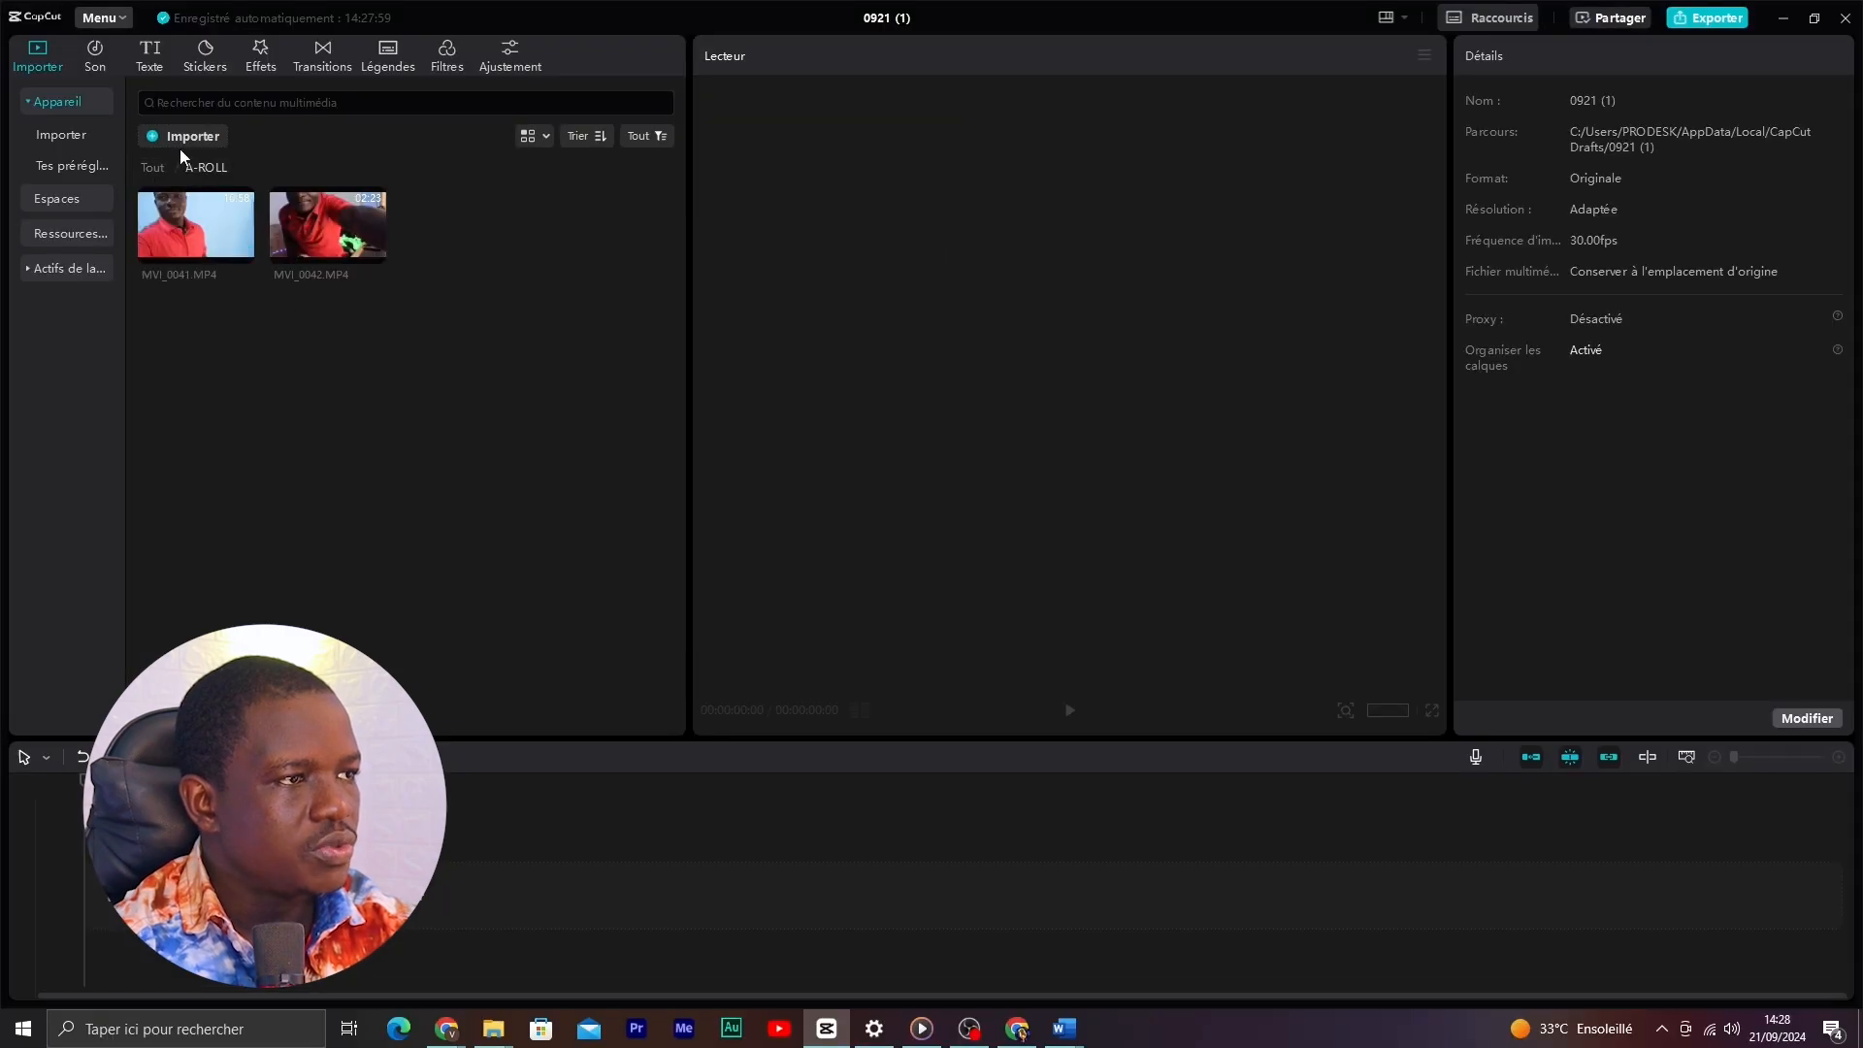
{"action": "left_click", "coordinate": [161, 166]}
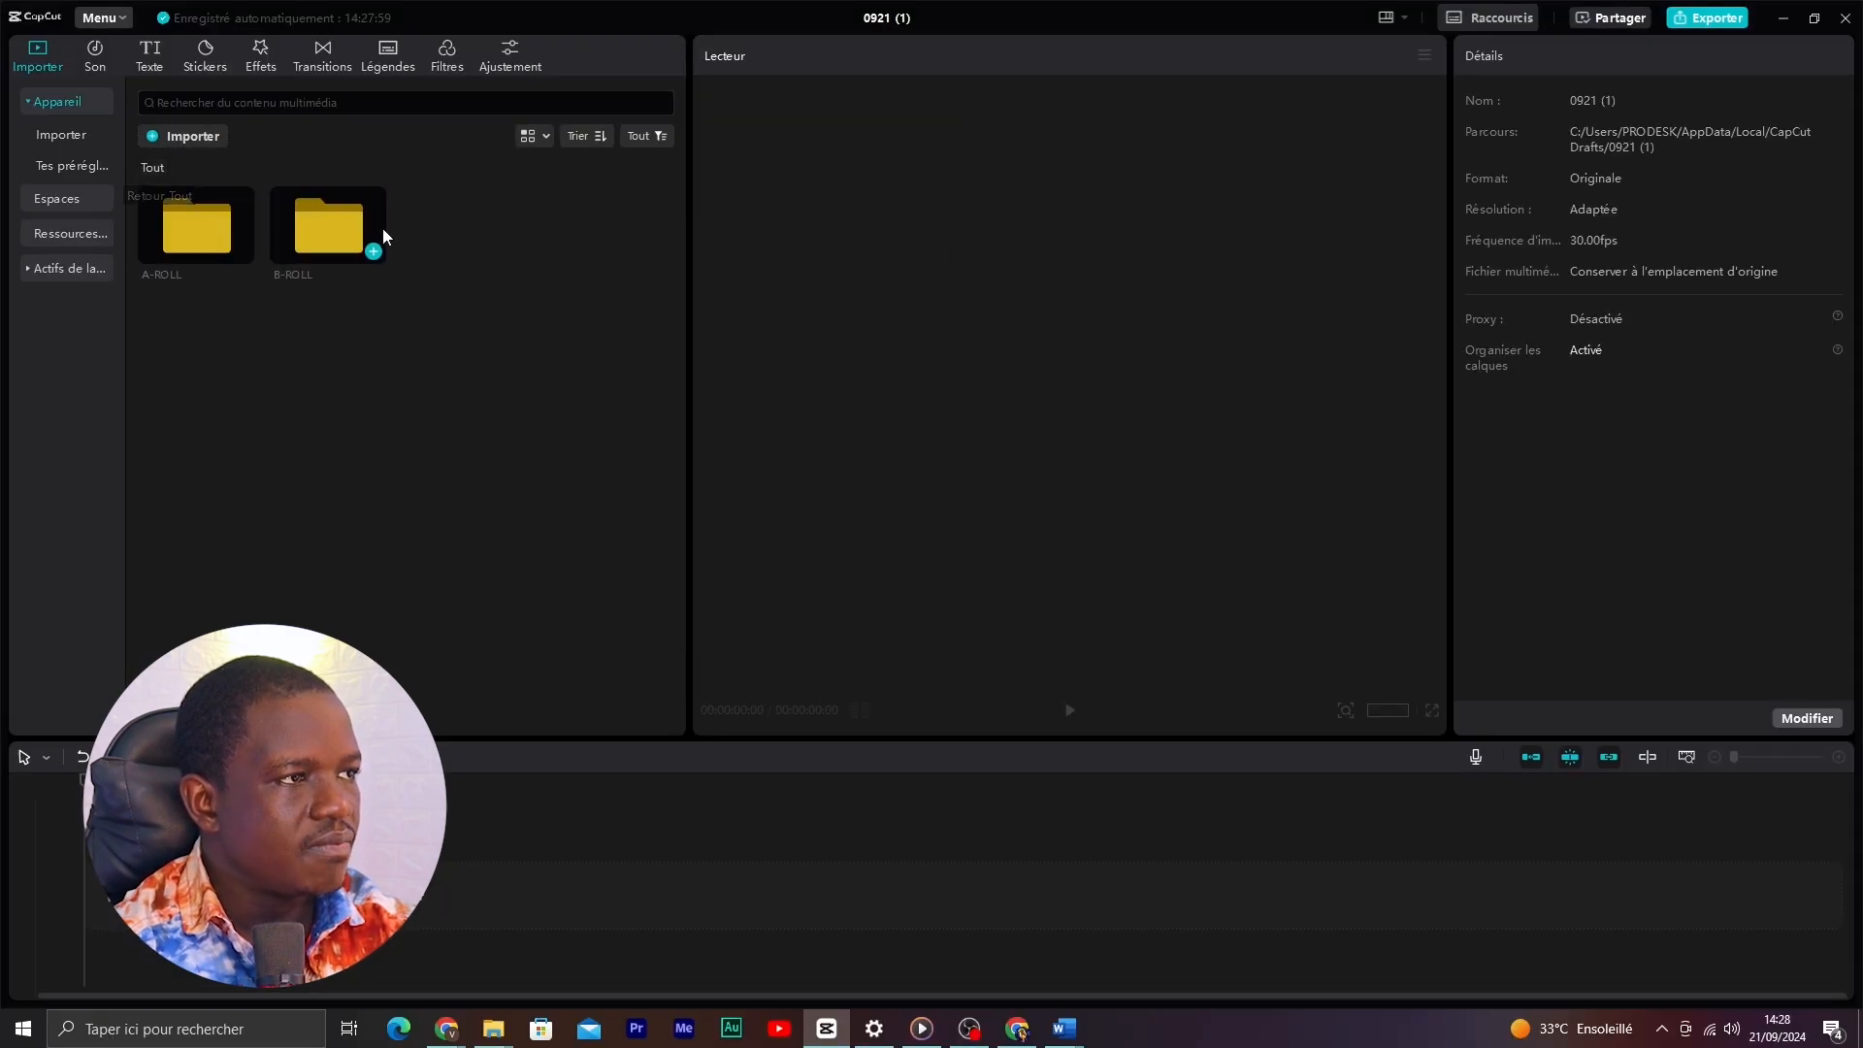
{"action": "double_click", "coordinate": [324, 223]}
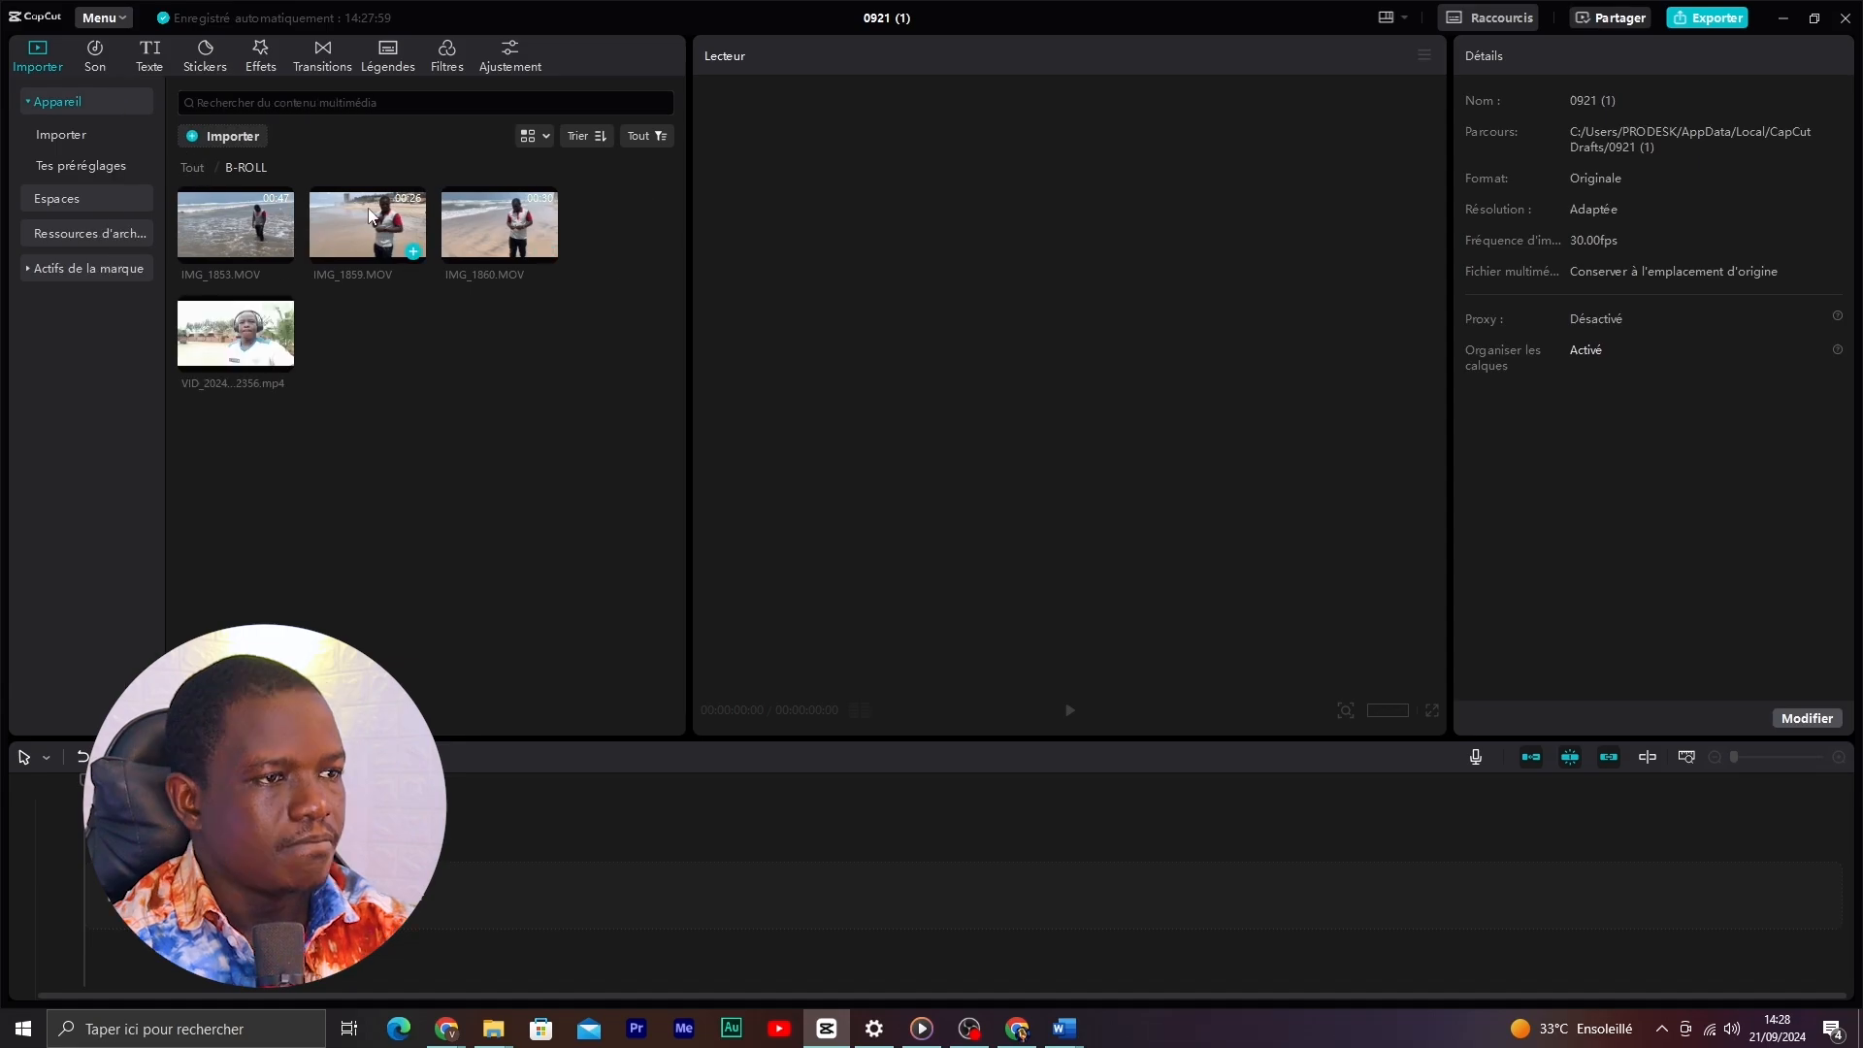
{"action": "left_click", "coordinate": [281, 253]}
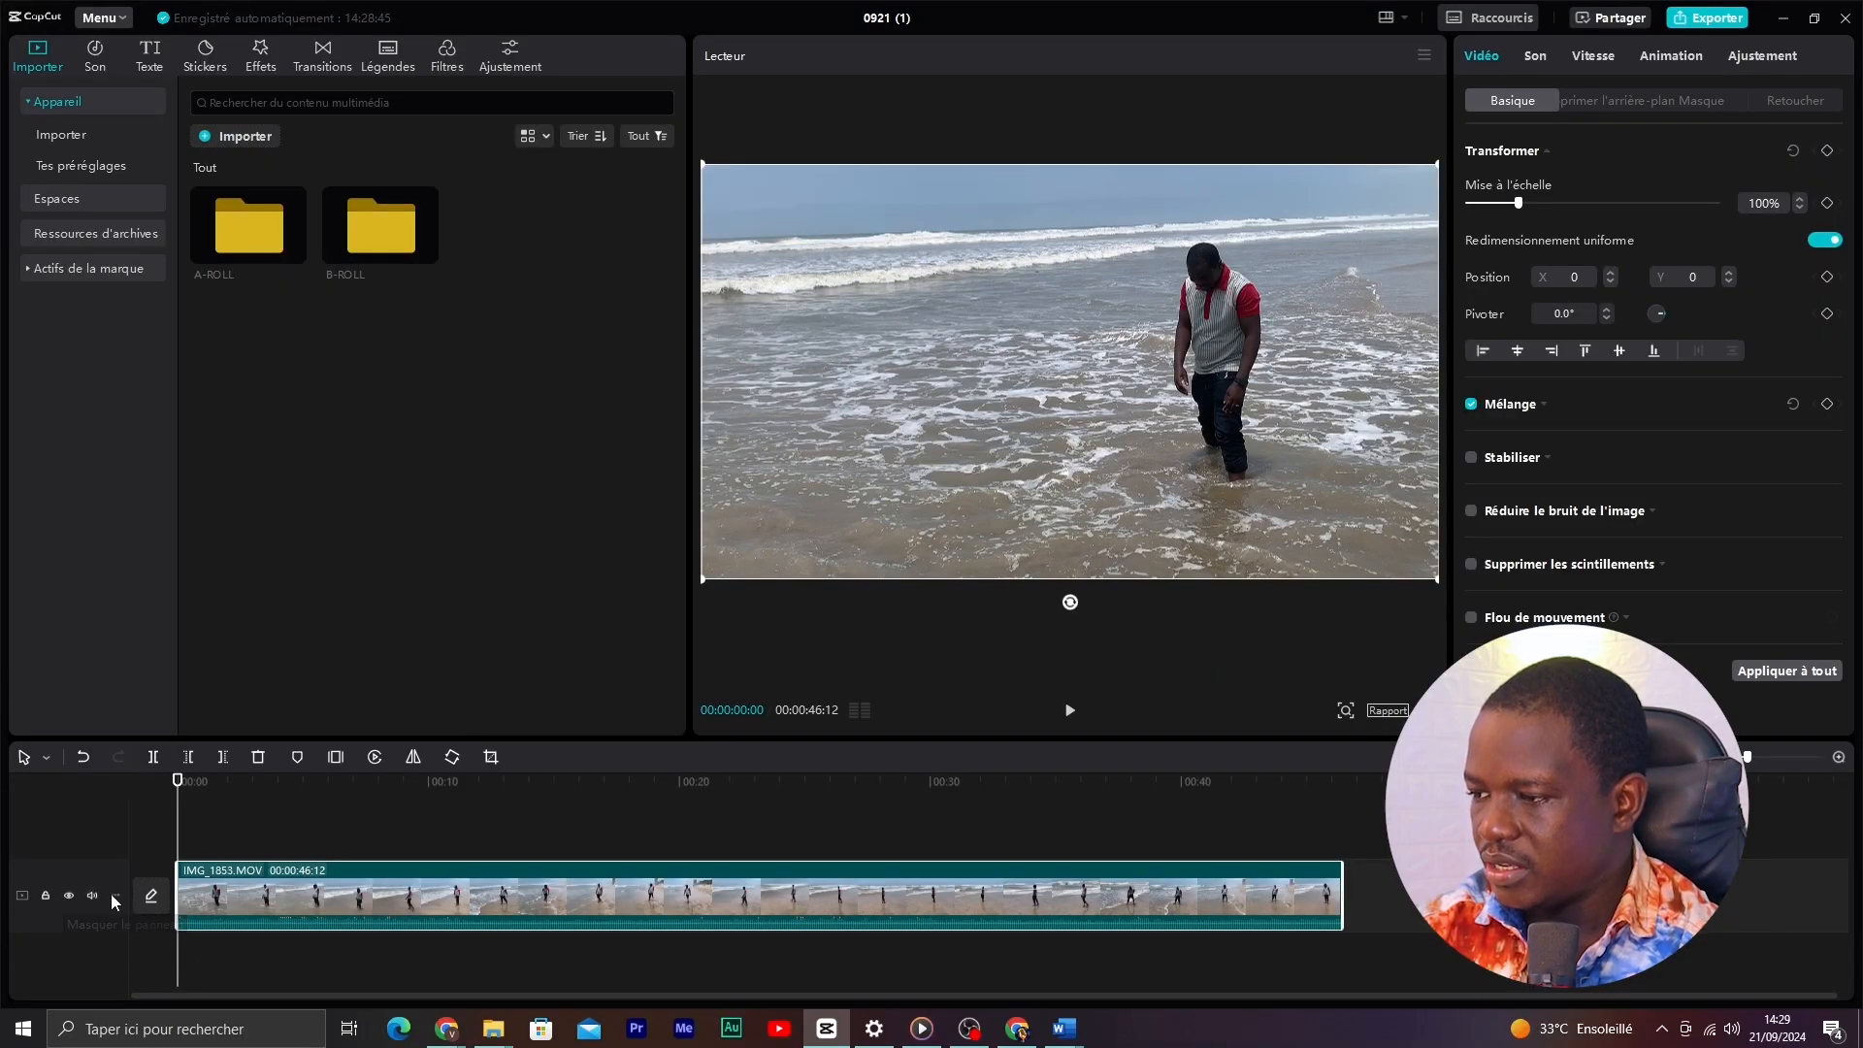
- Set the video track's height to Haute
{"action": "left_click", "coordinate": [115, 897]}
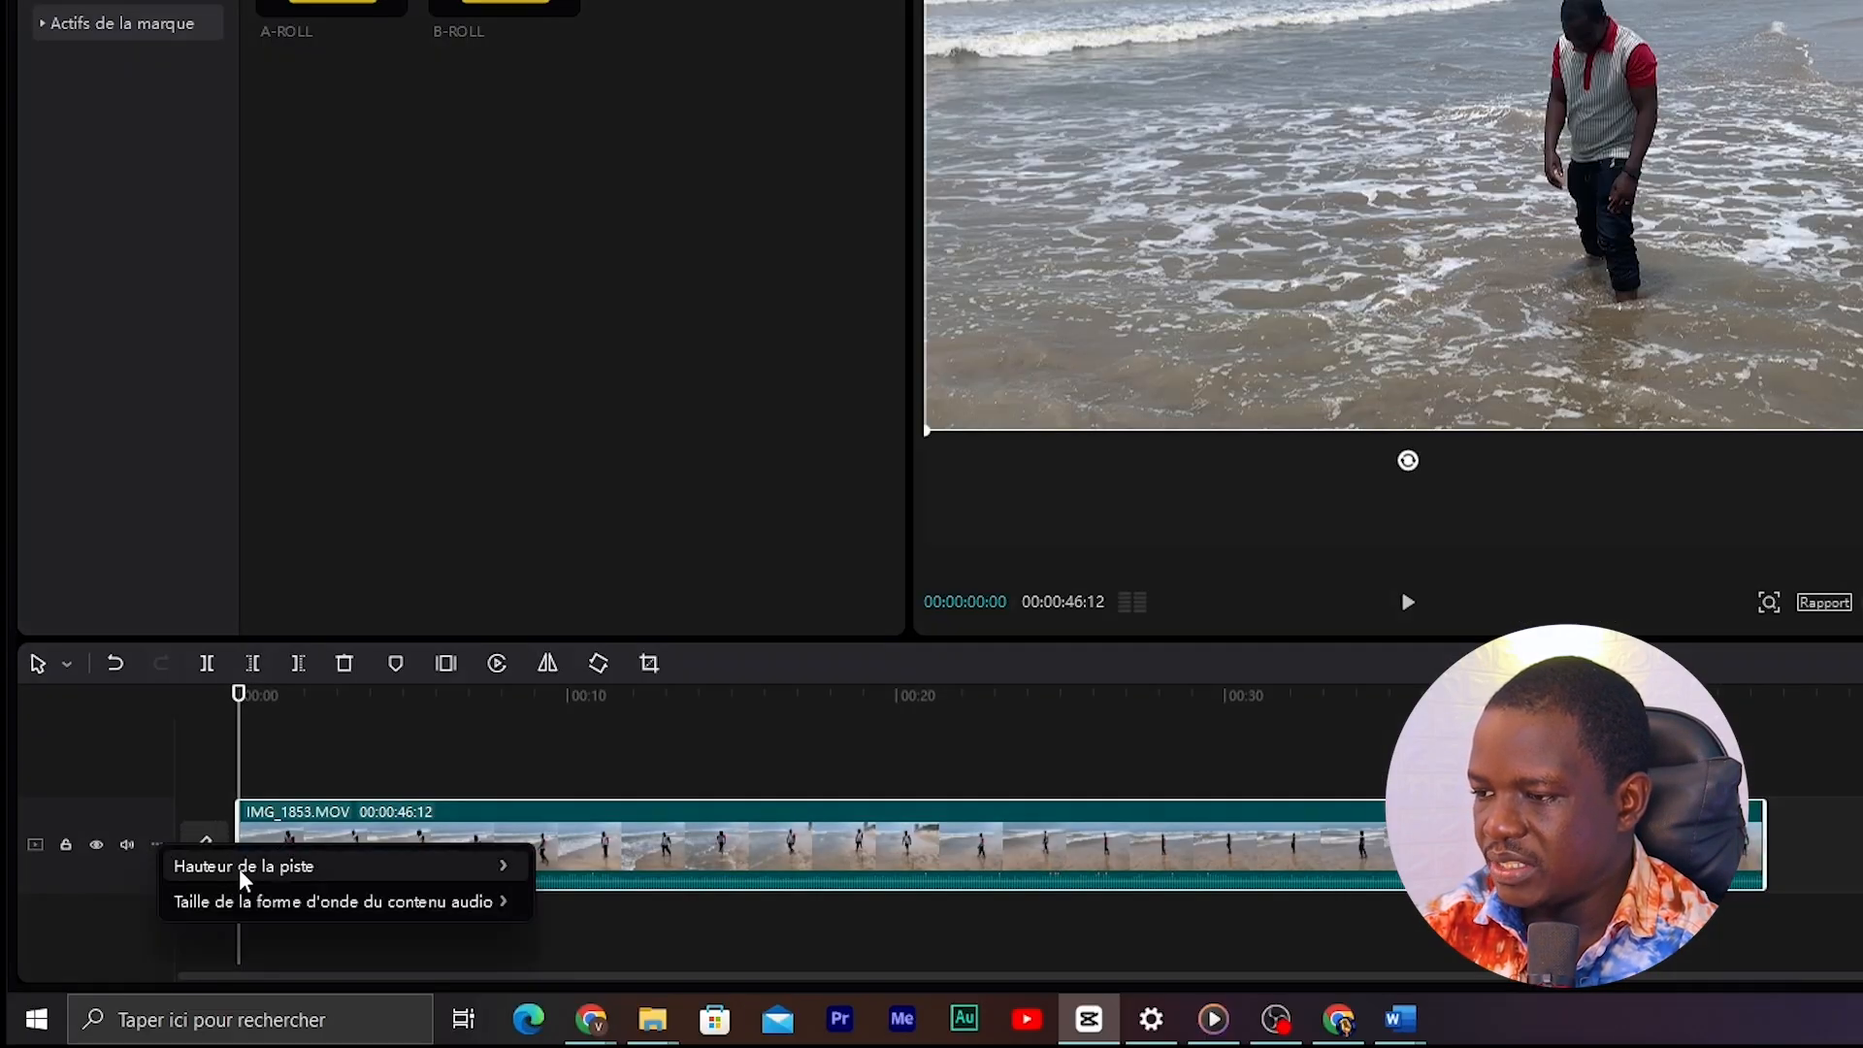
{"action": "mouse_move", "coordinate": [243, 875]}
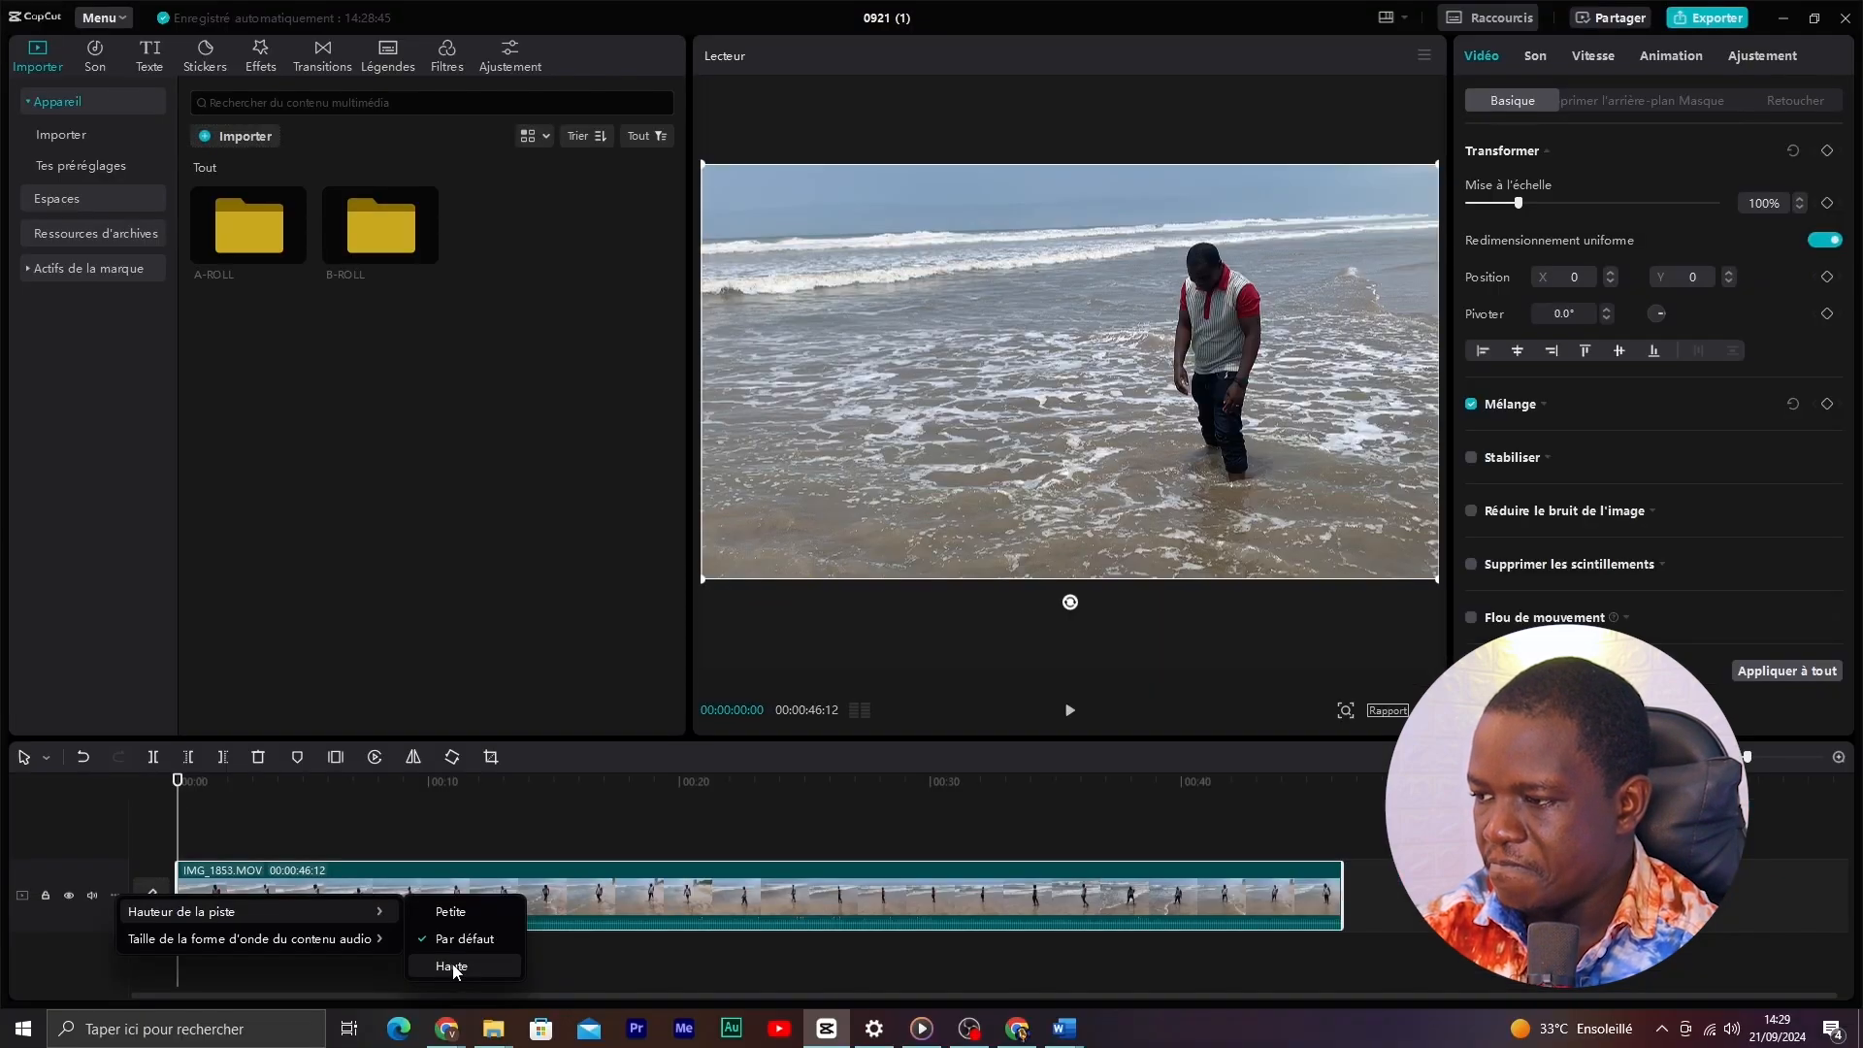
{"action": "left_click", "coordinate": [452, 967]}
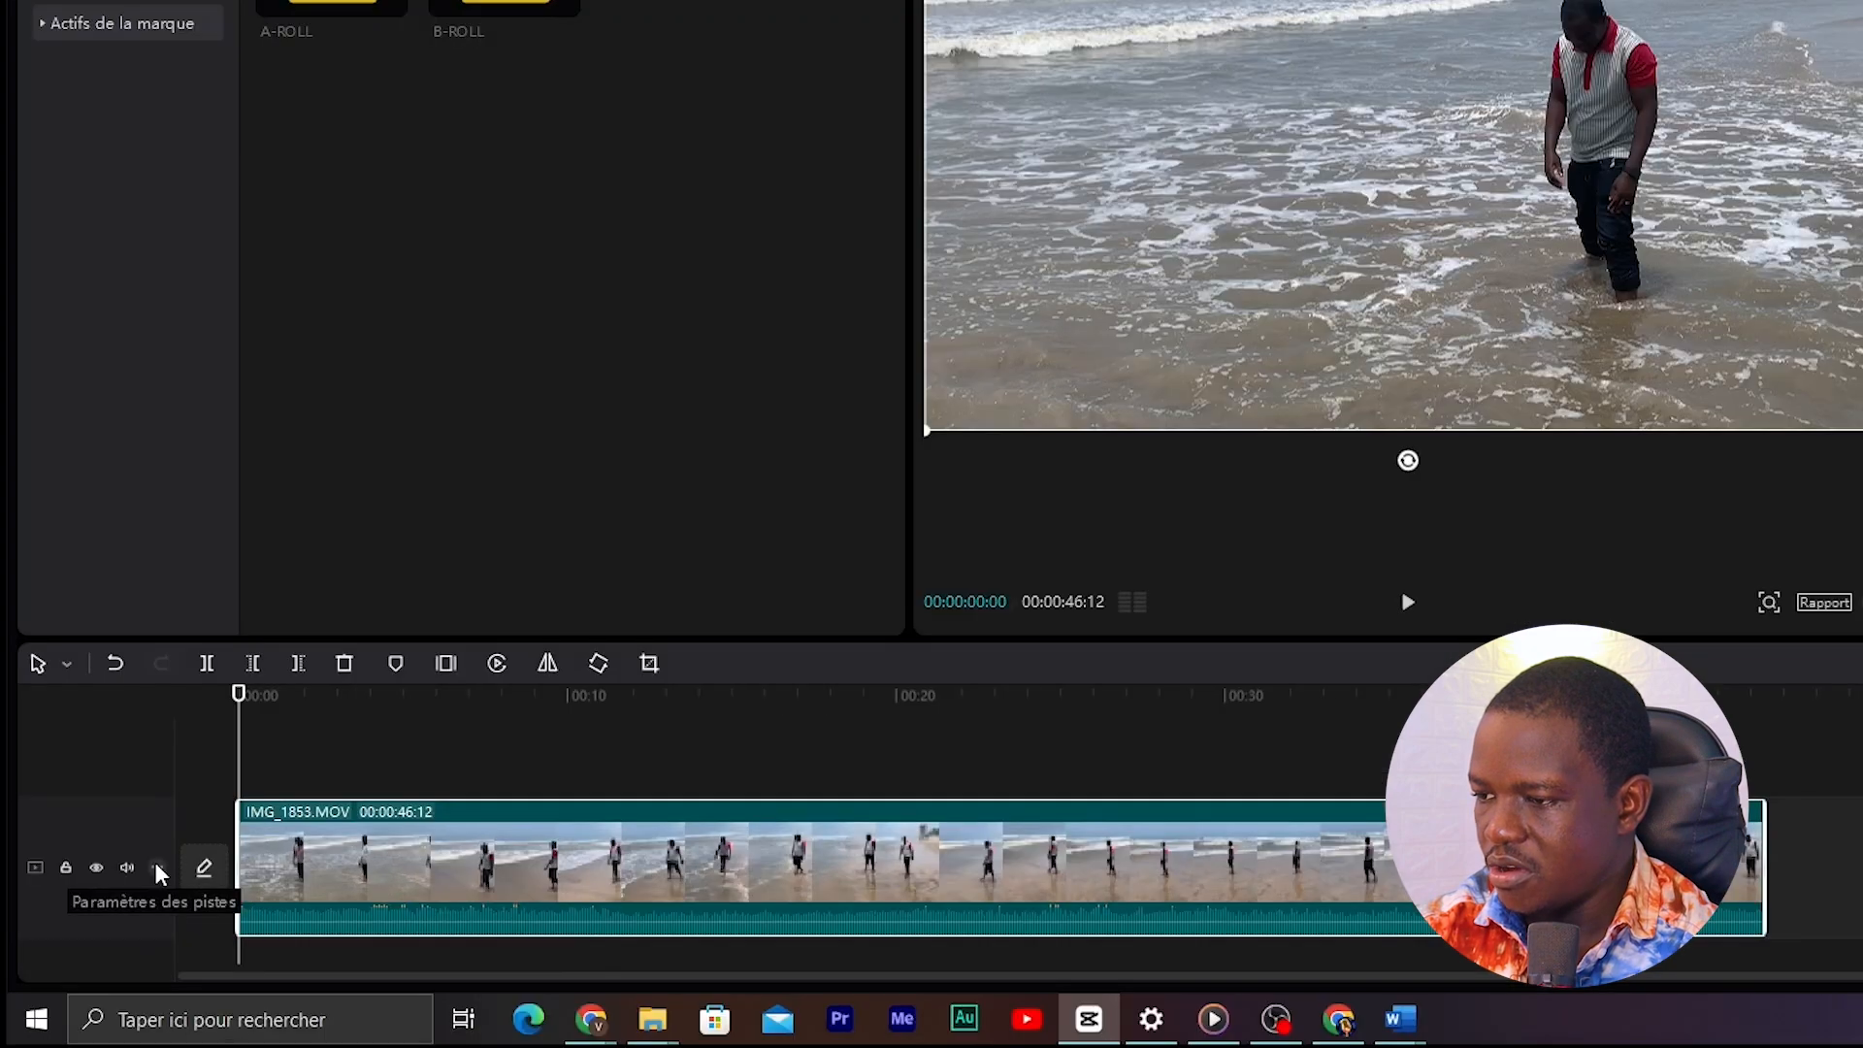
- Set the track's audio waveform size to 60 % and enlarge the timeline area
{"action": "left_click", "coordinate": [115, 912]}
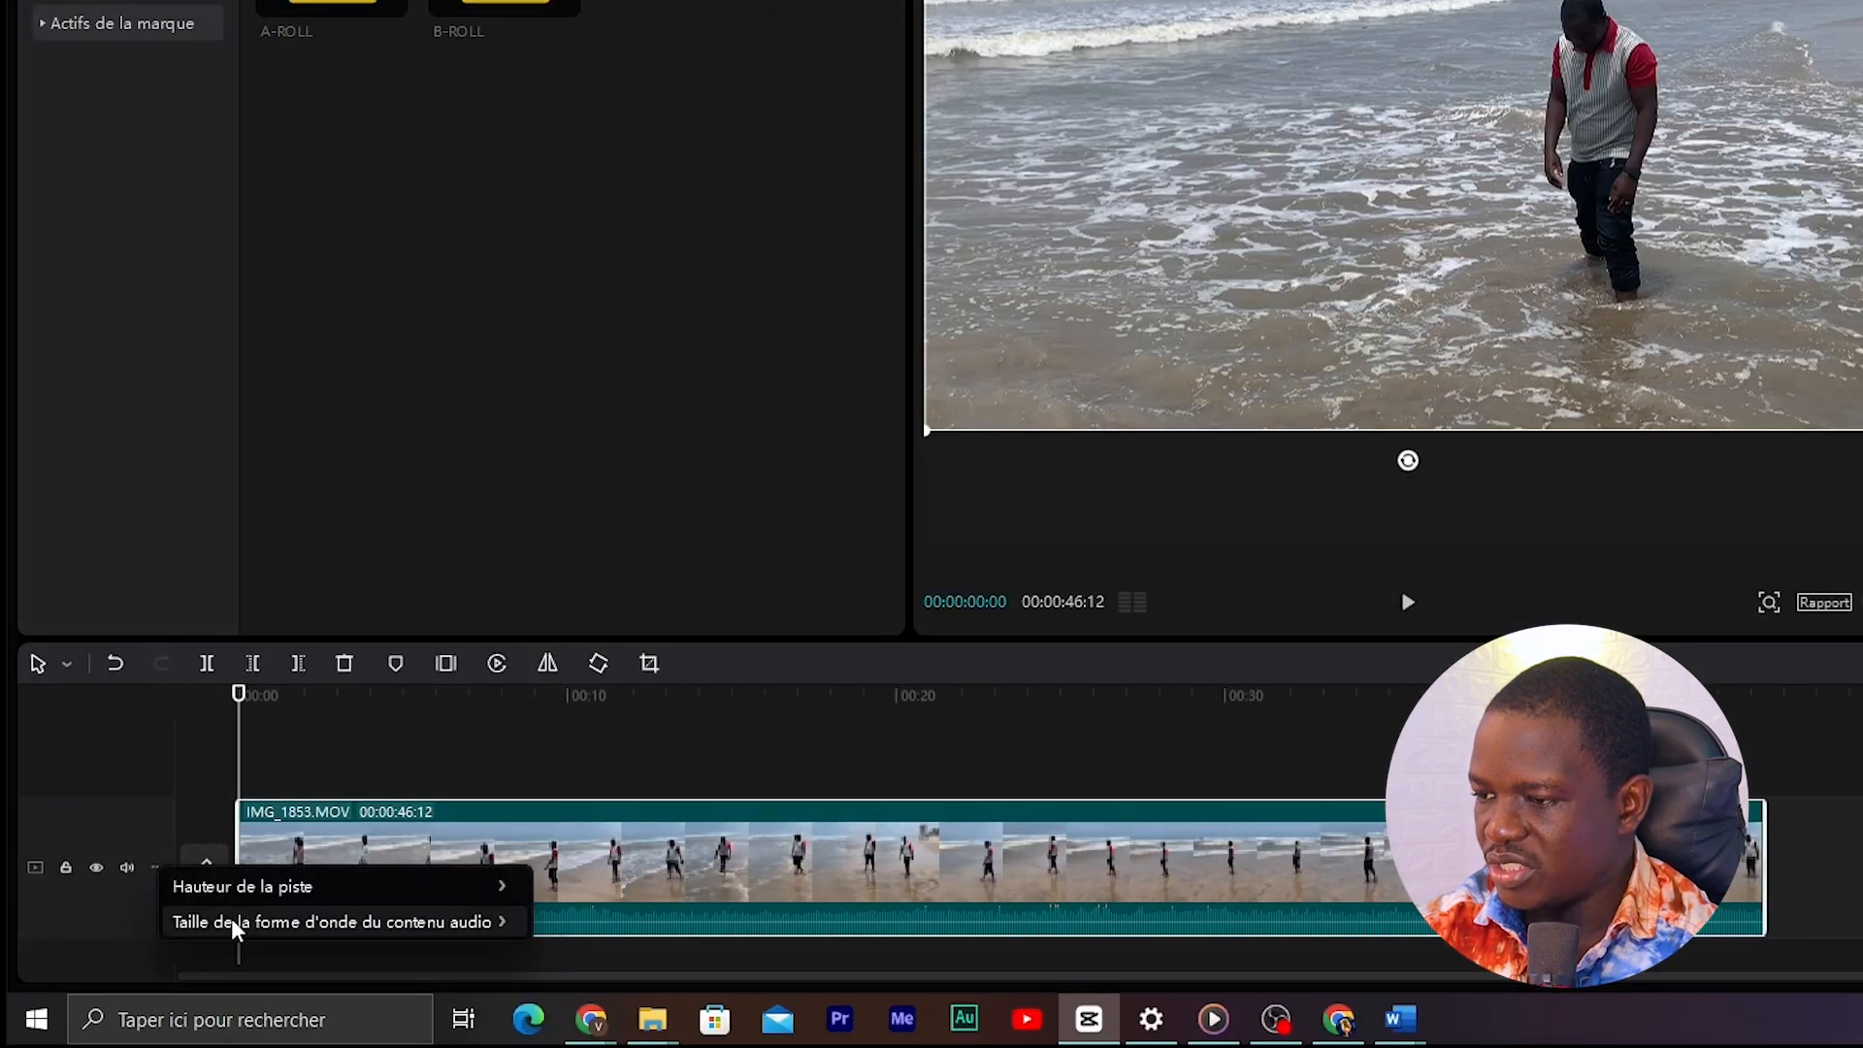
{"action": "mouse_move", "coordinate": [233, 928]}
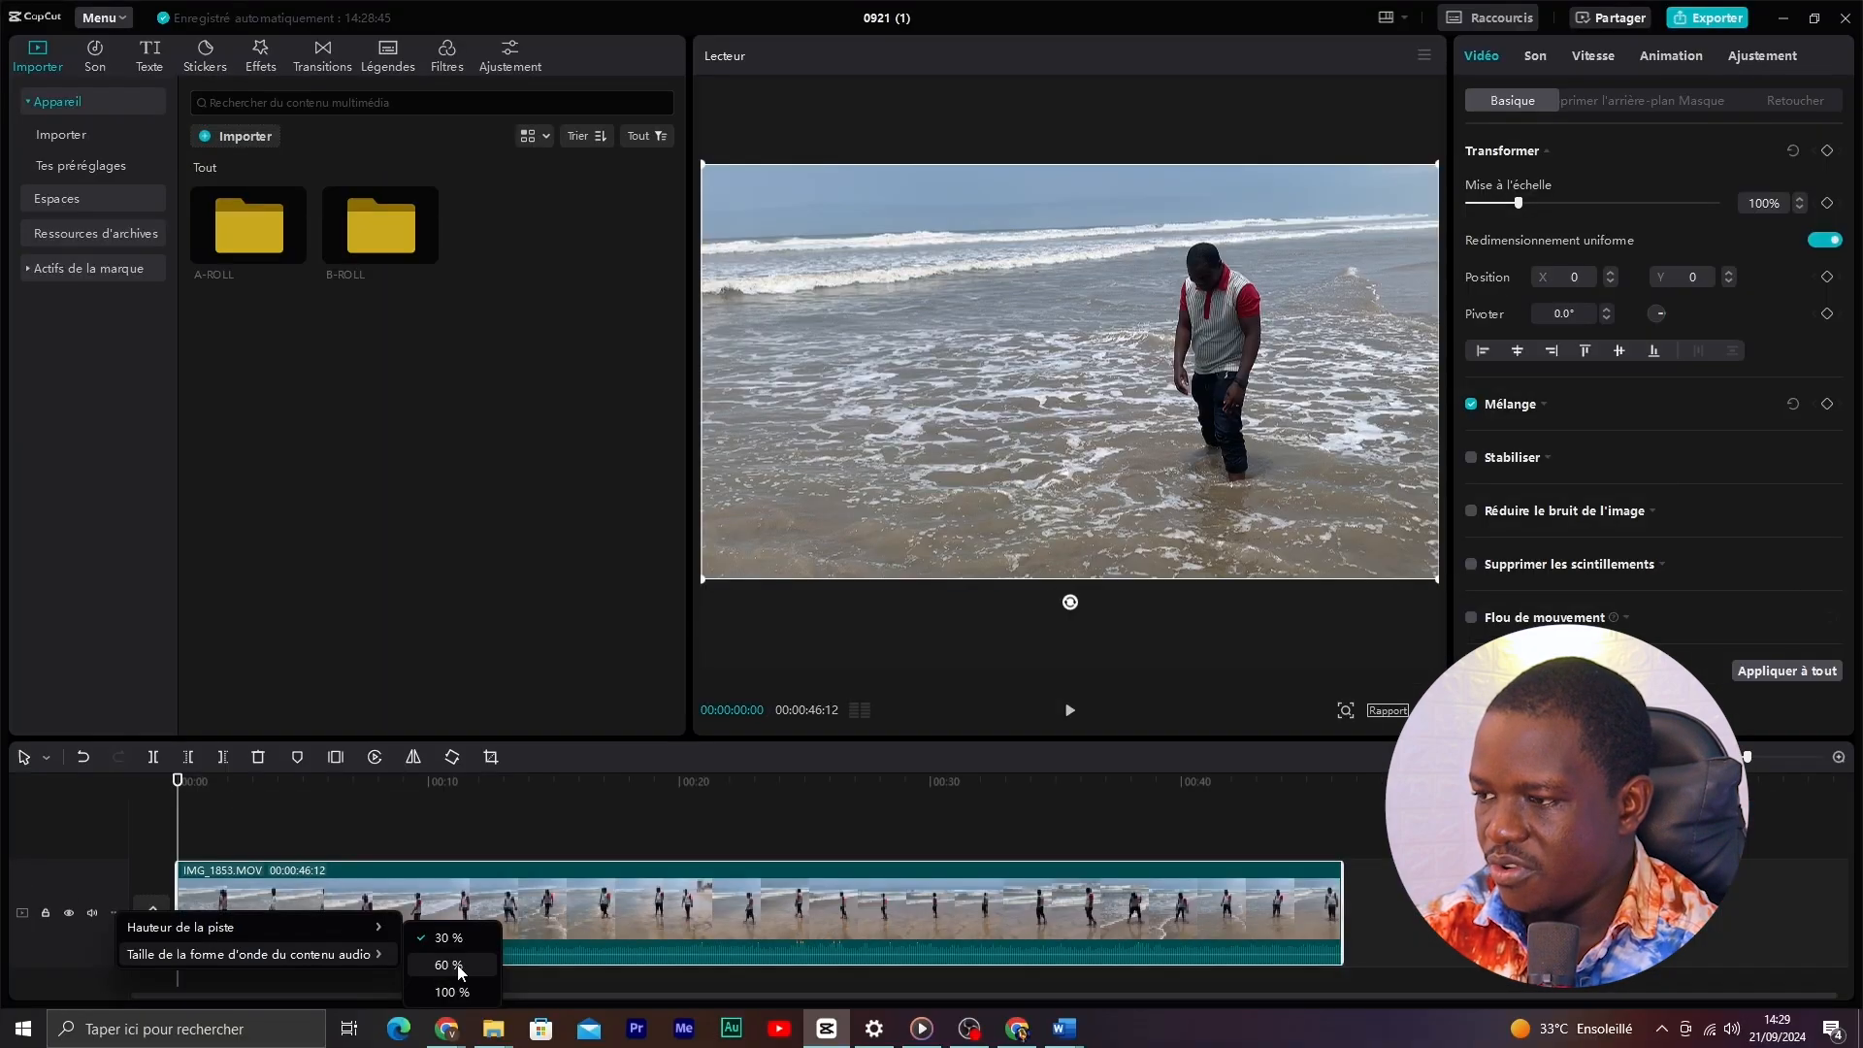
{"action": "left_click", "coordinate": [612, 938]}
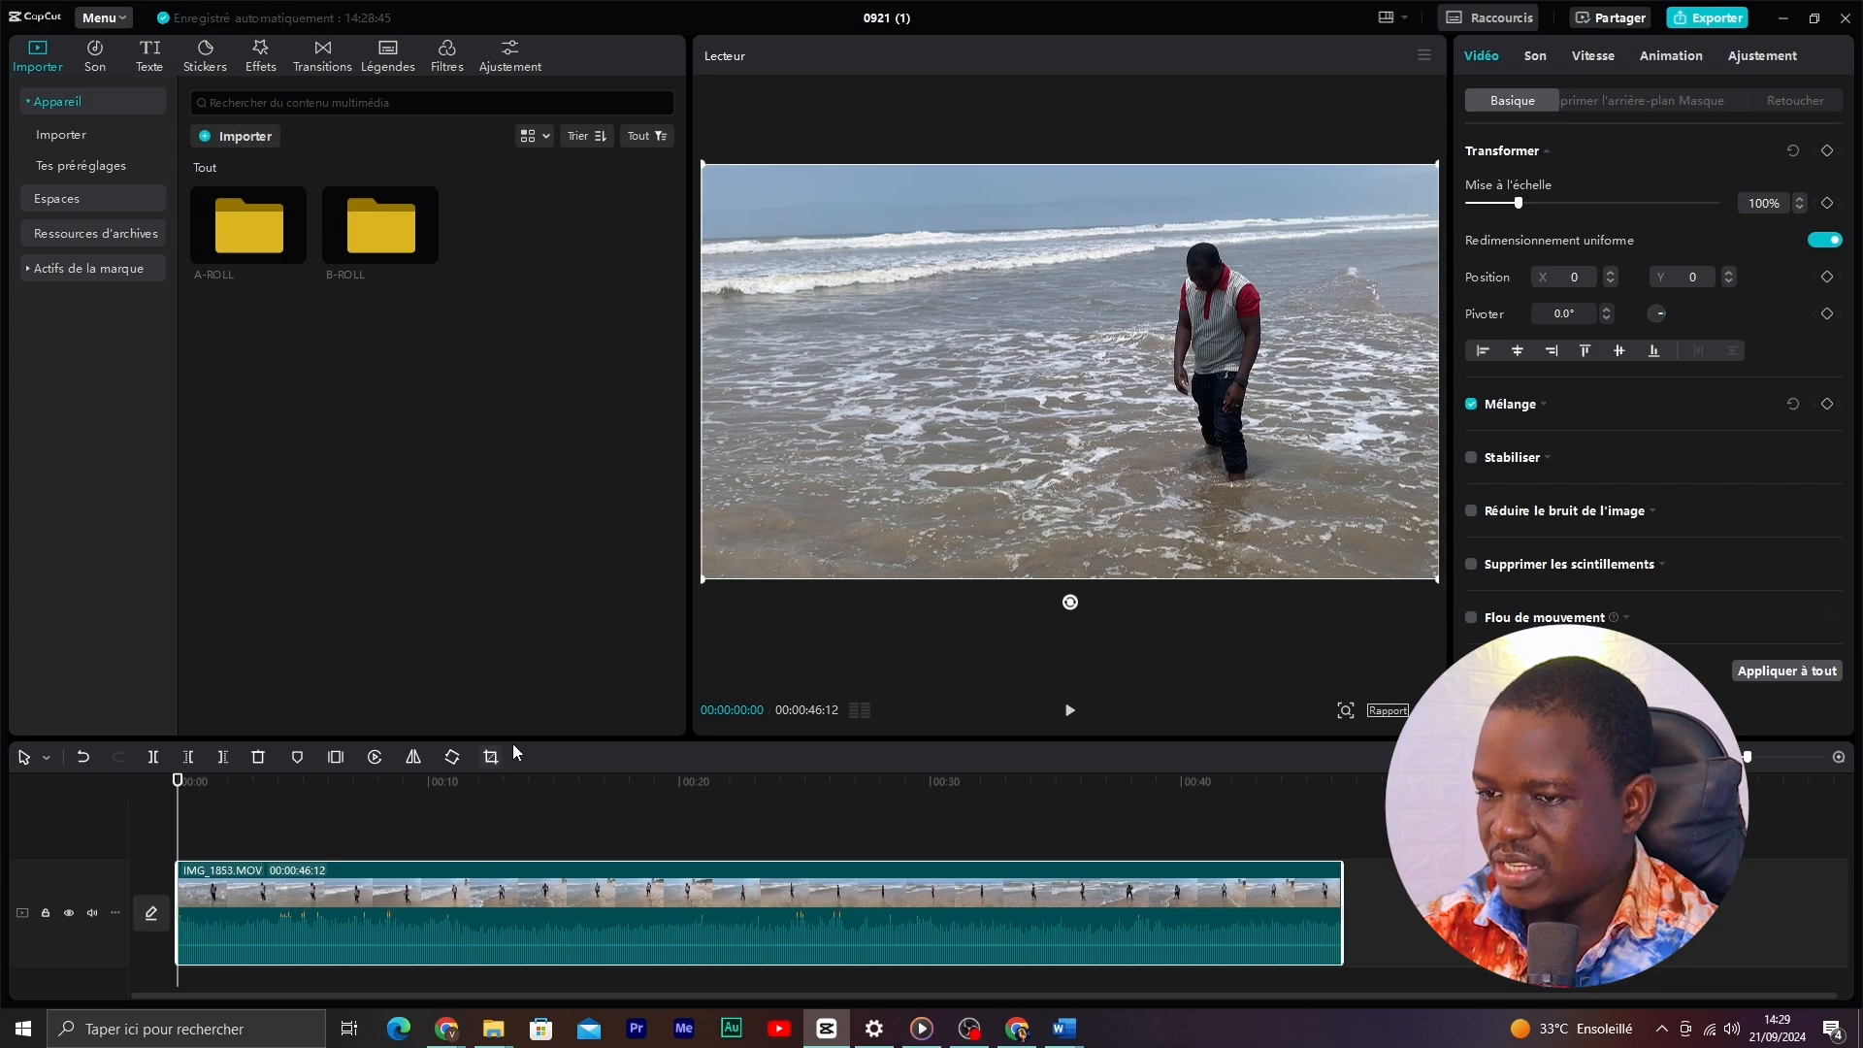
{"action": "left_click_drag", "start_coordinate": [514, 738], "coordinate": [516, 687]}
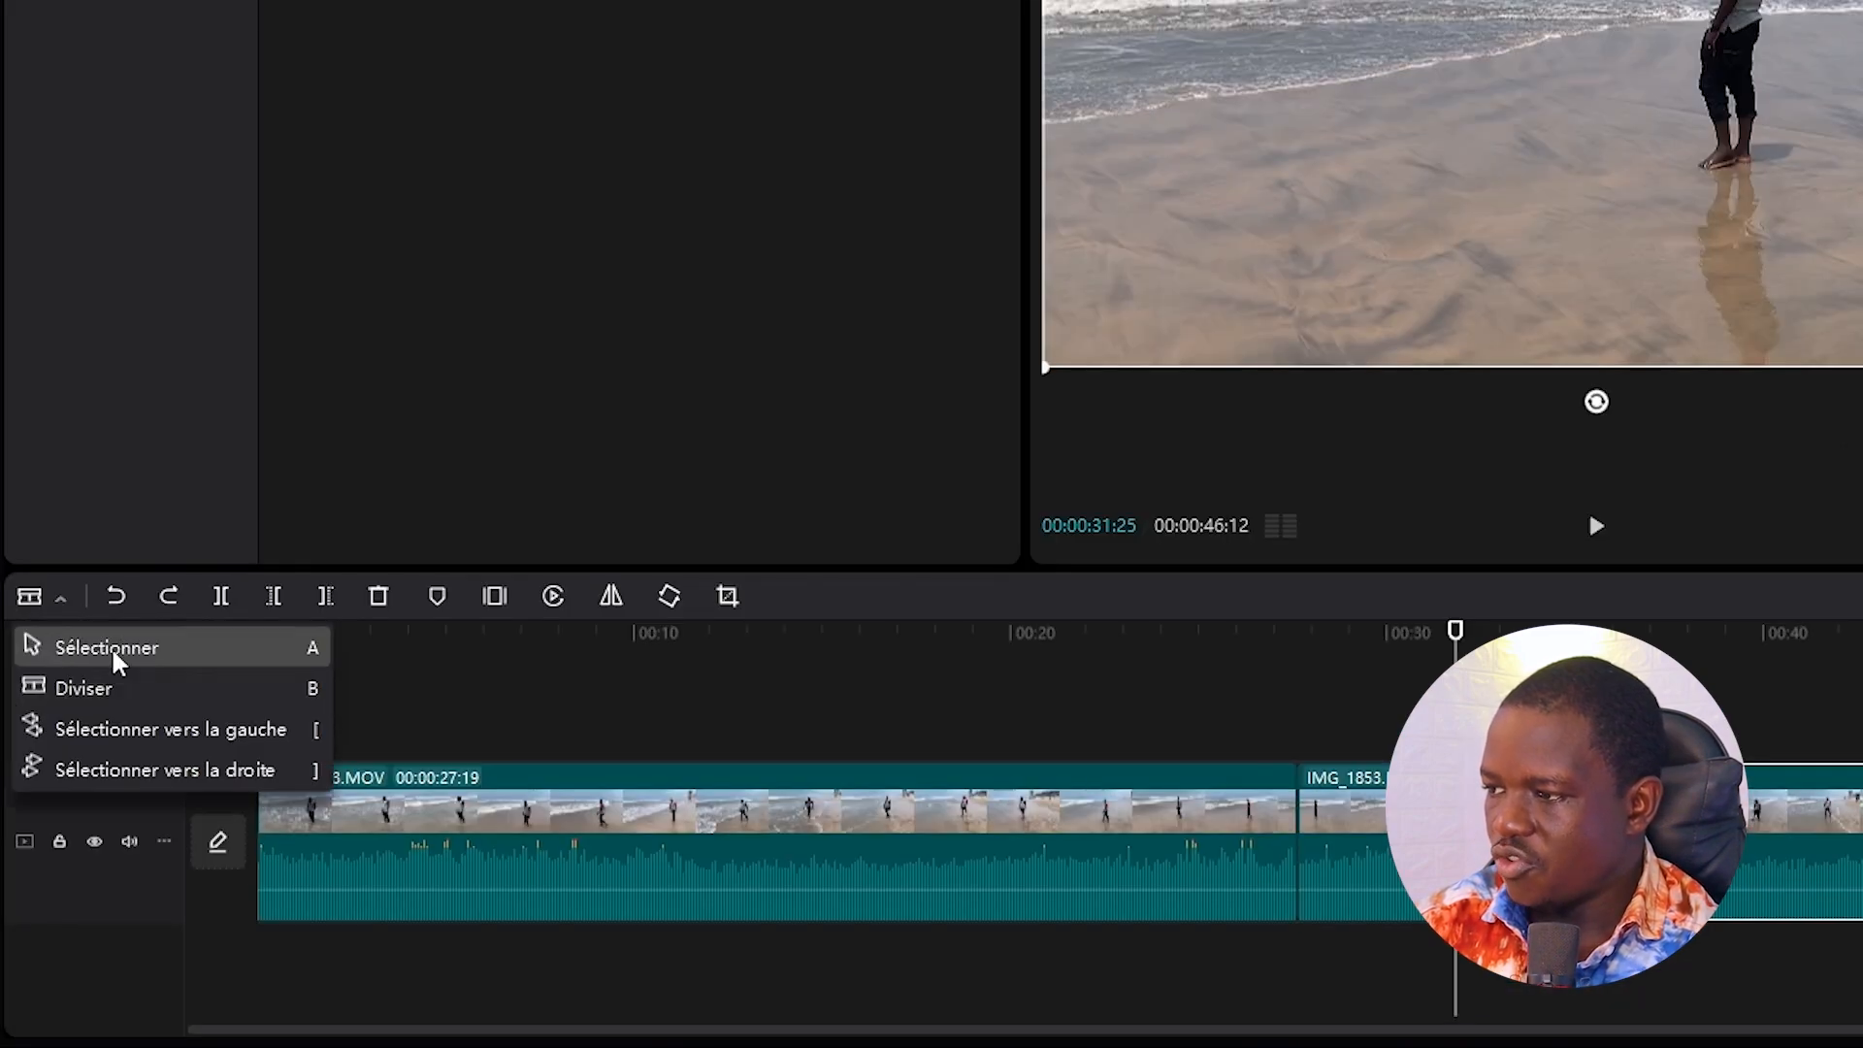
- Switch the timeline cursor to the Sélectionner tool and back to the Diviser tool
{"action": "left_click", "coordinate": [112, 654]}
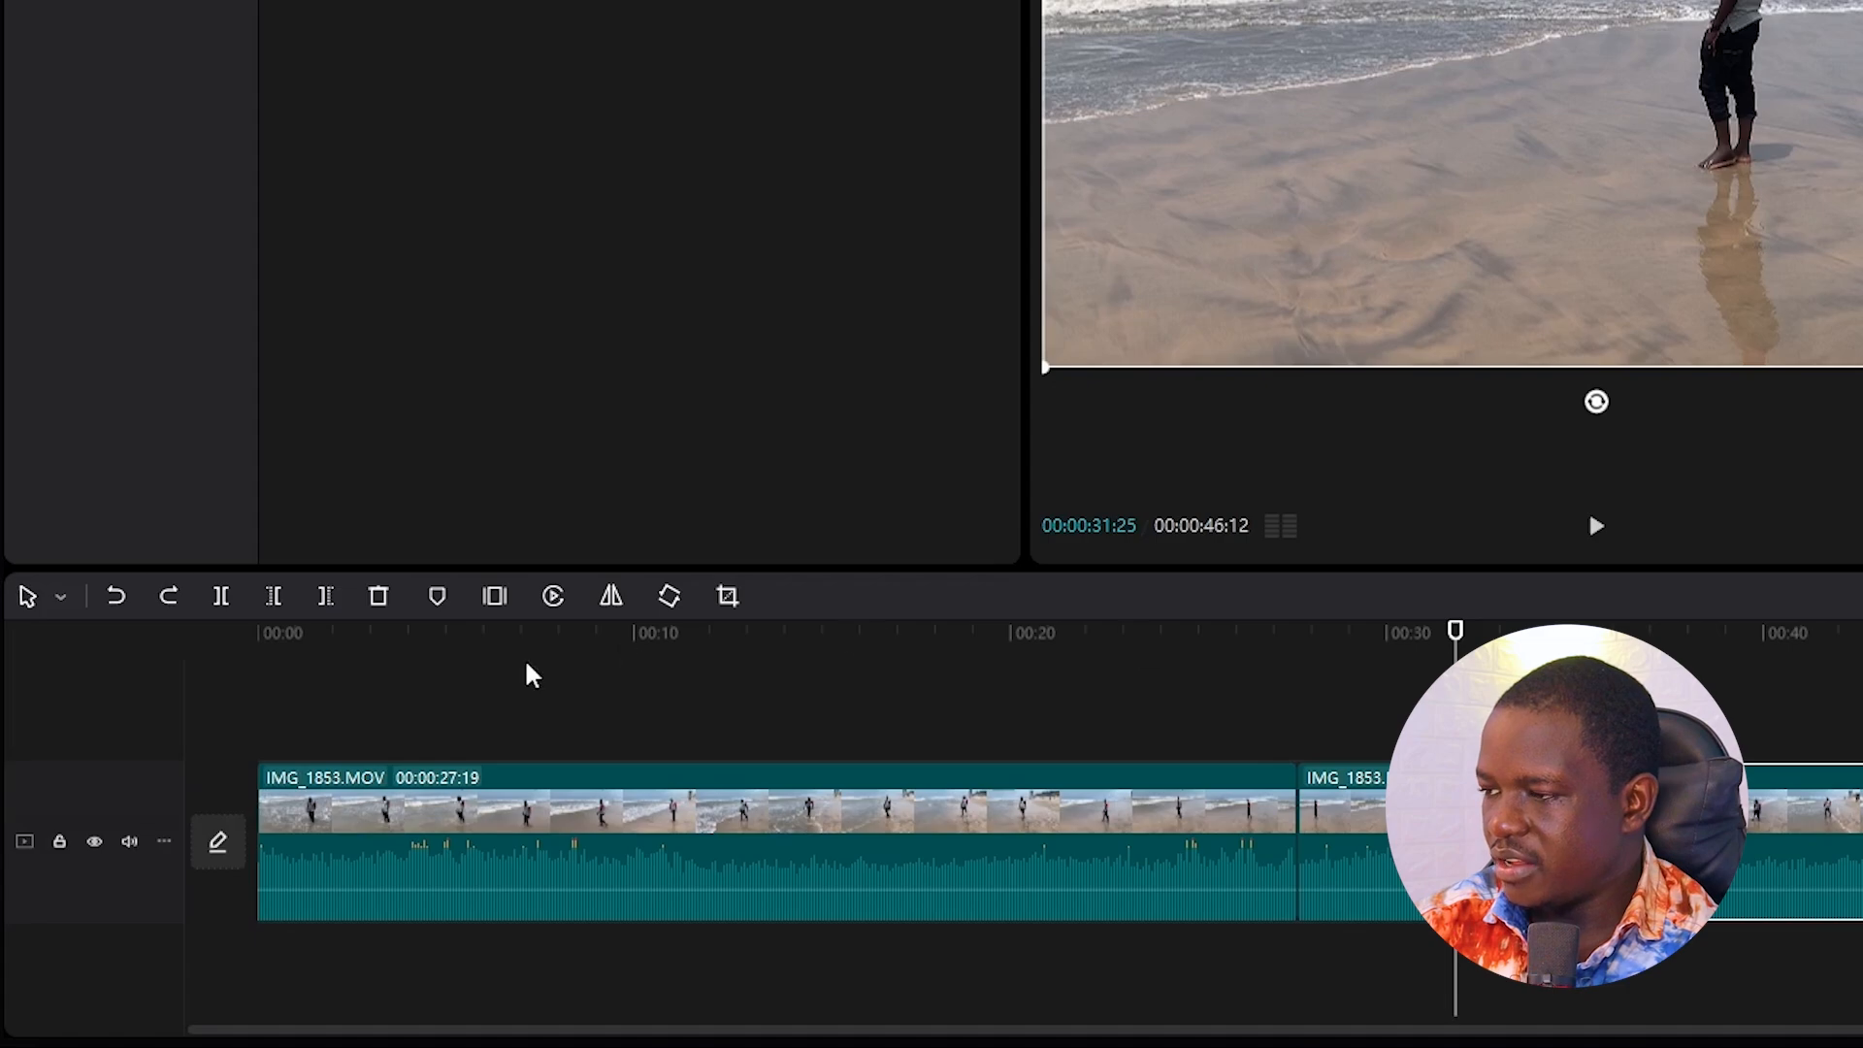
{"action": "left_click", "coordinate": [60, 596]}
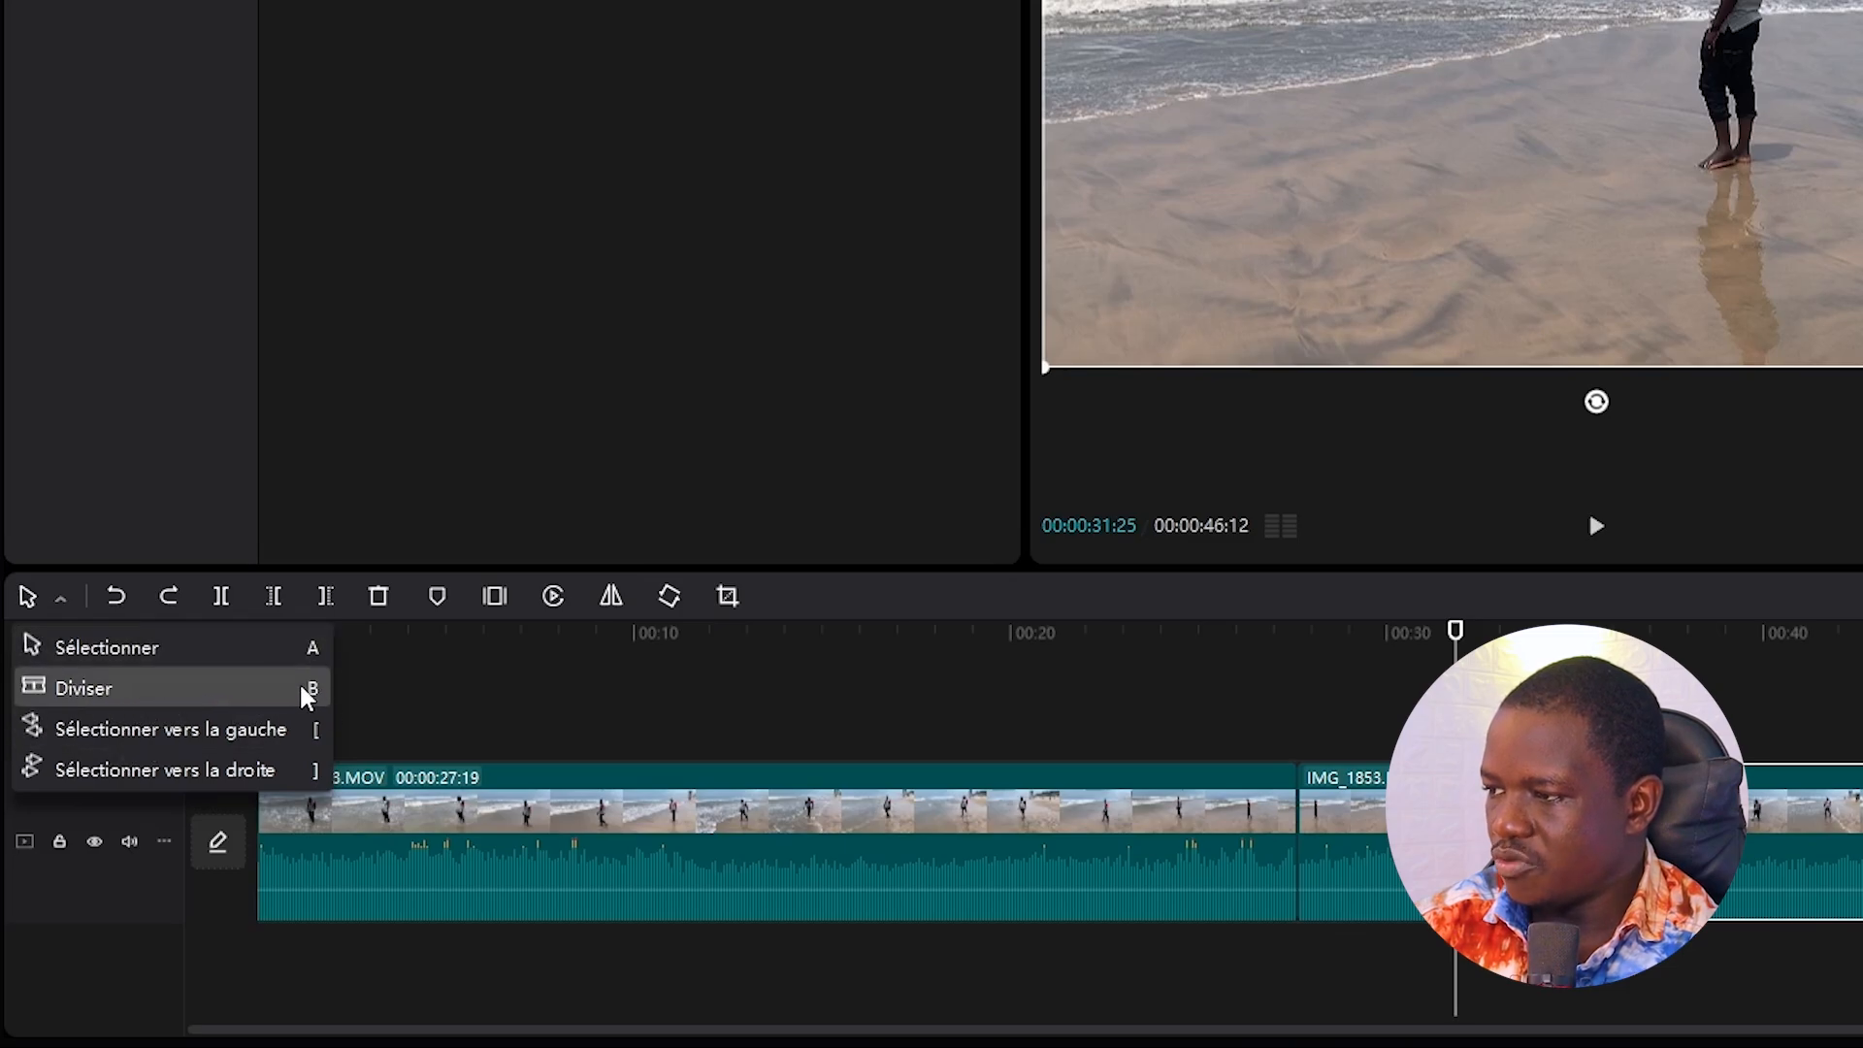
{"action": "left_click", "coordinate": [146, 689]}
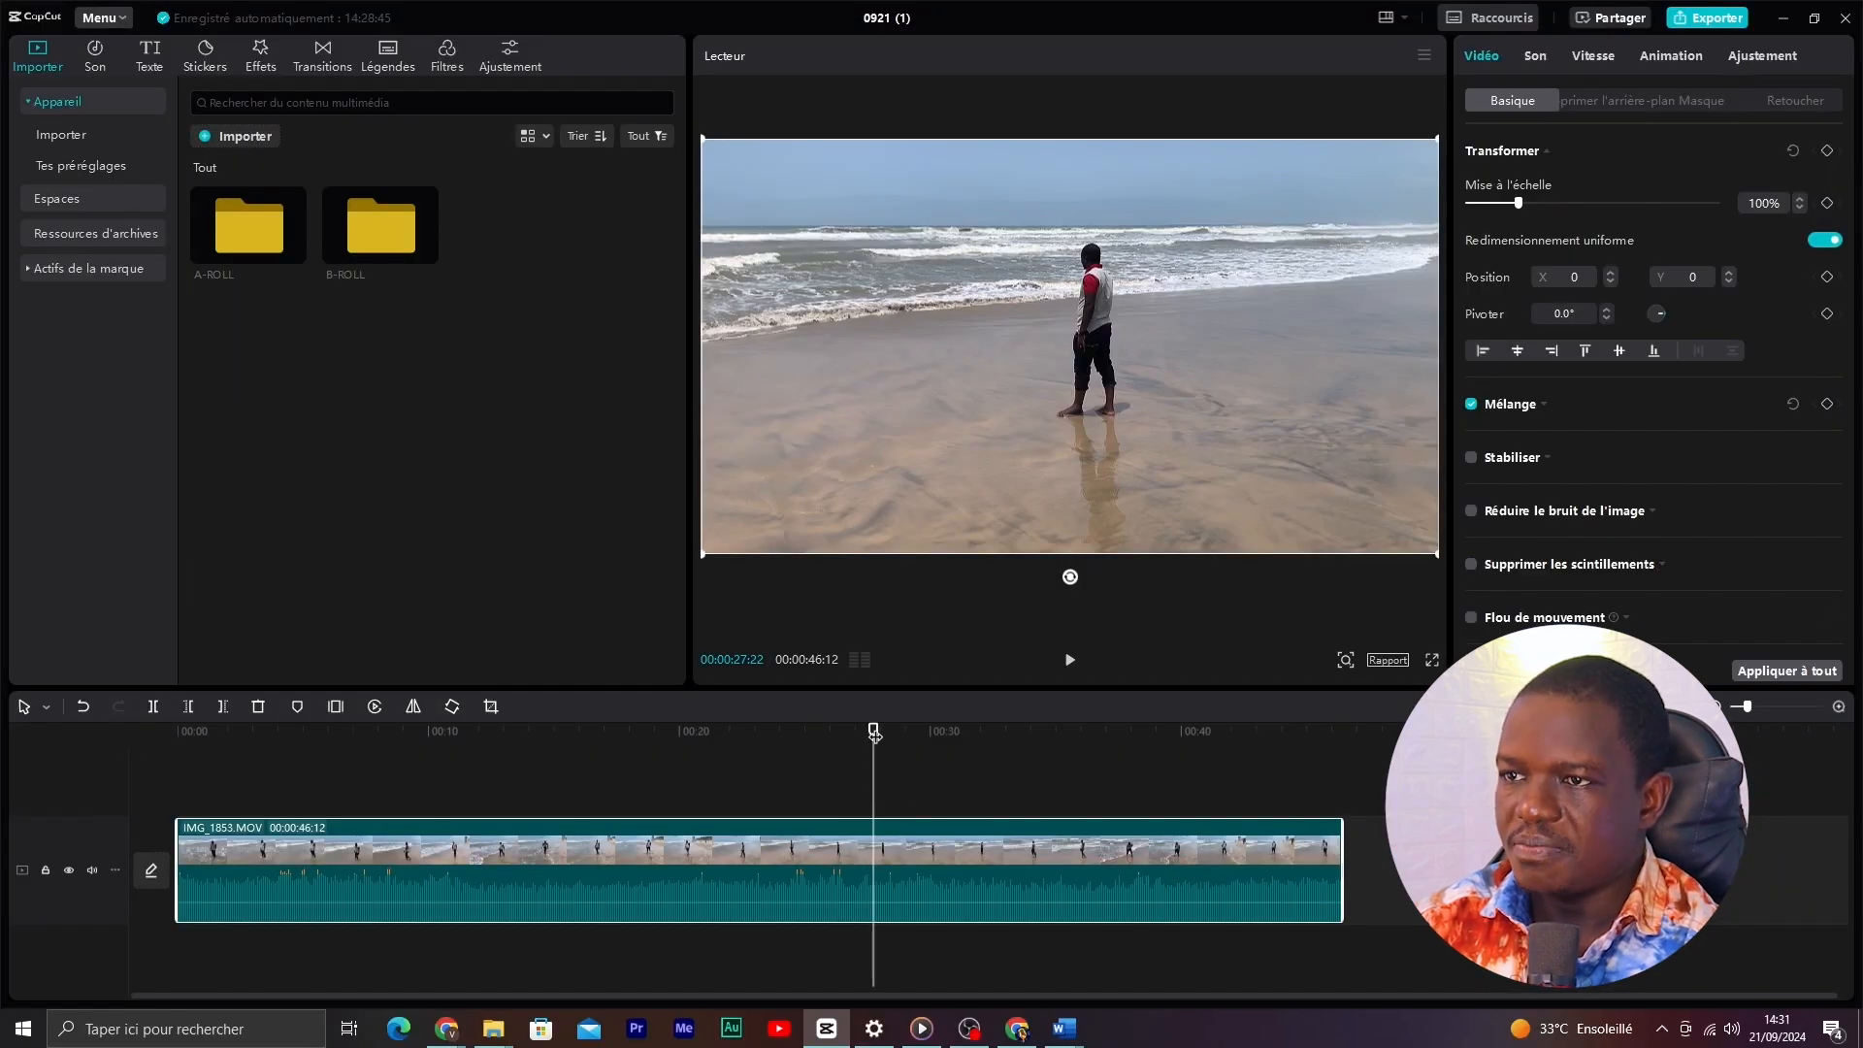
- Place the playhead at 00:00:27:19 on the IMG_1853.MOV clip and activate the Diviser tool for cutting
{"action": "left_click_drag", "start_coordinate": [874, 735], "coordinate": [871, 740]}
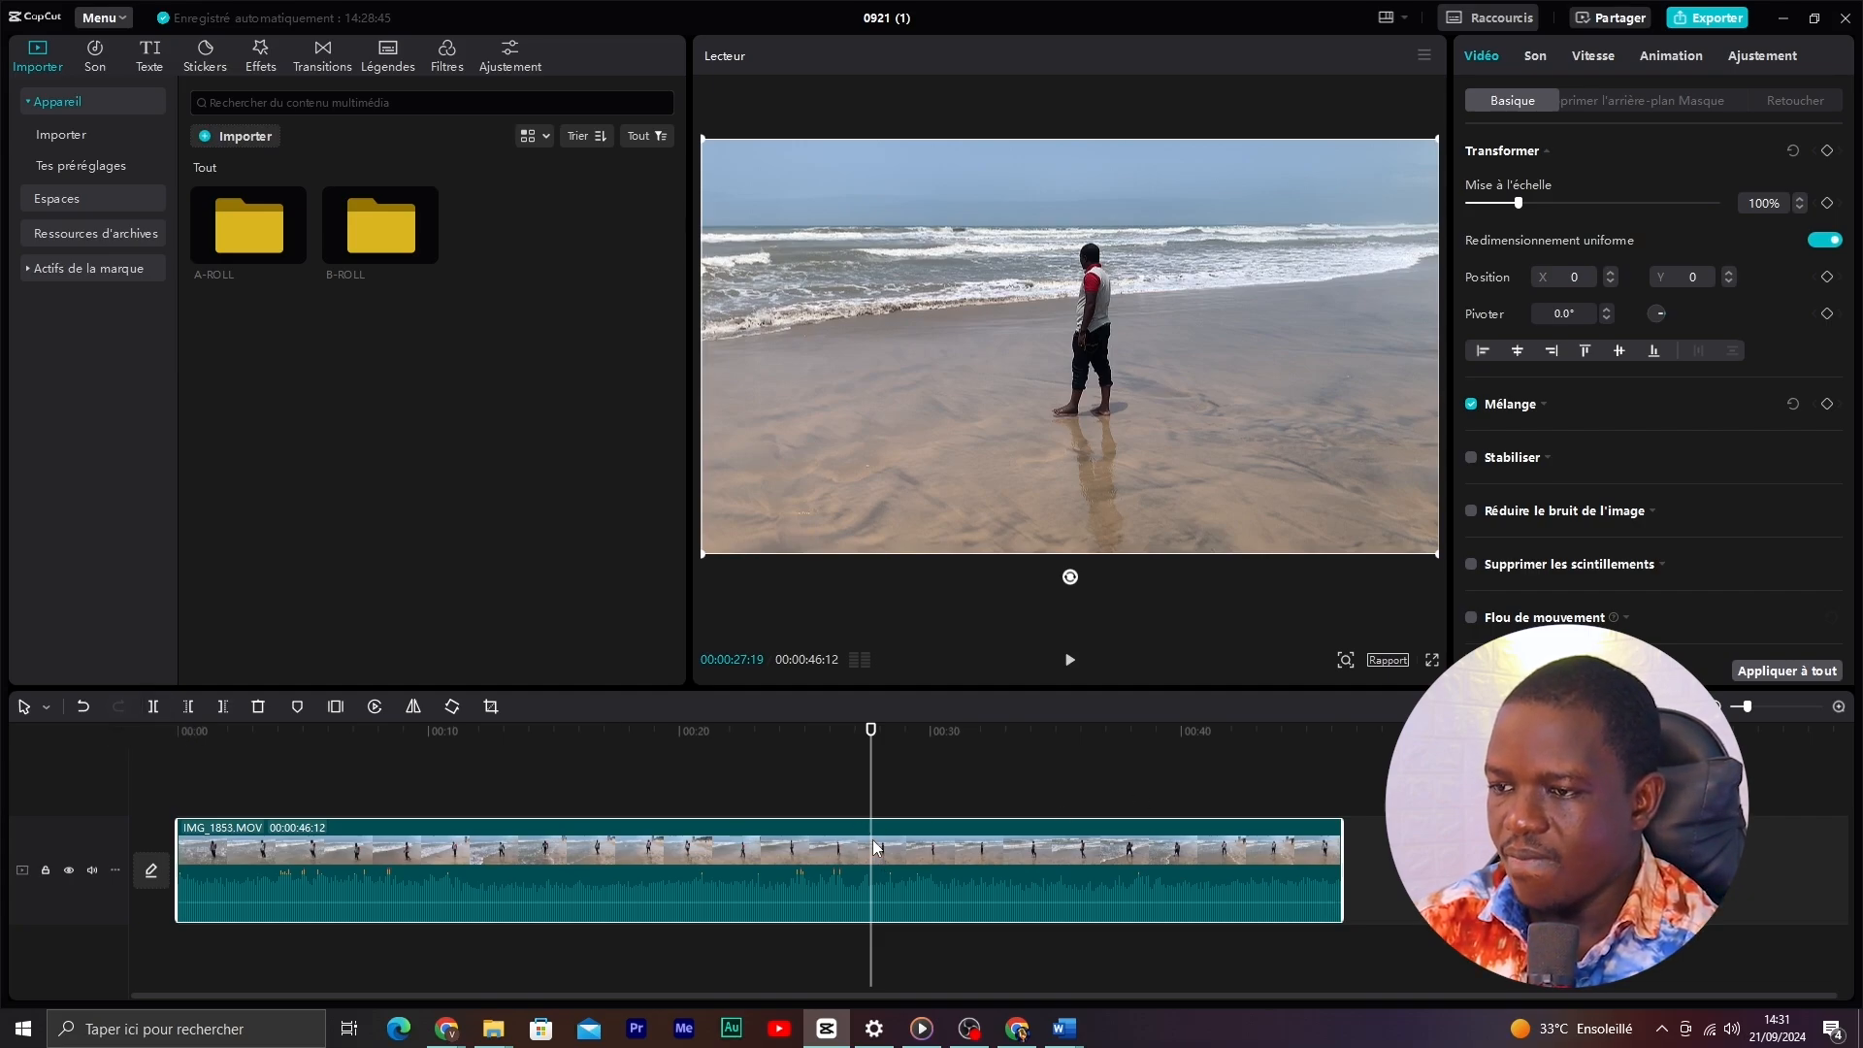
{"action": "key", "text": "b"}
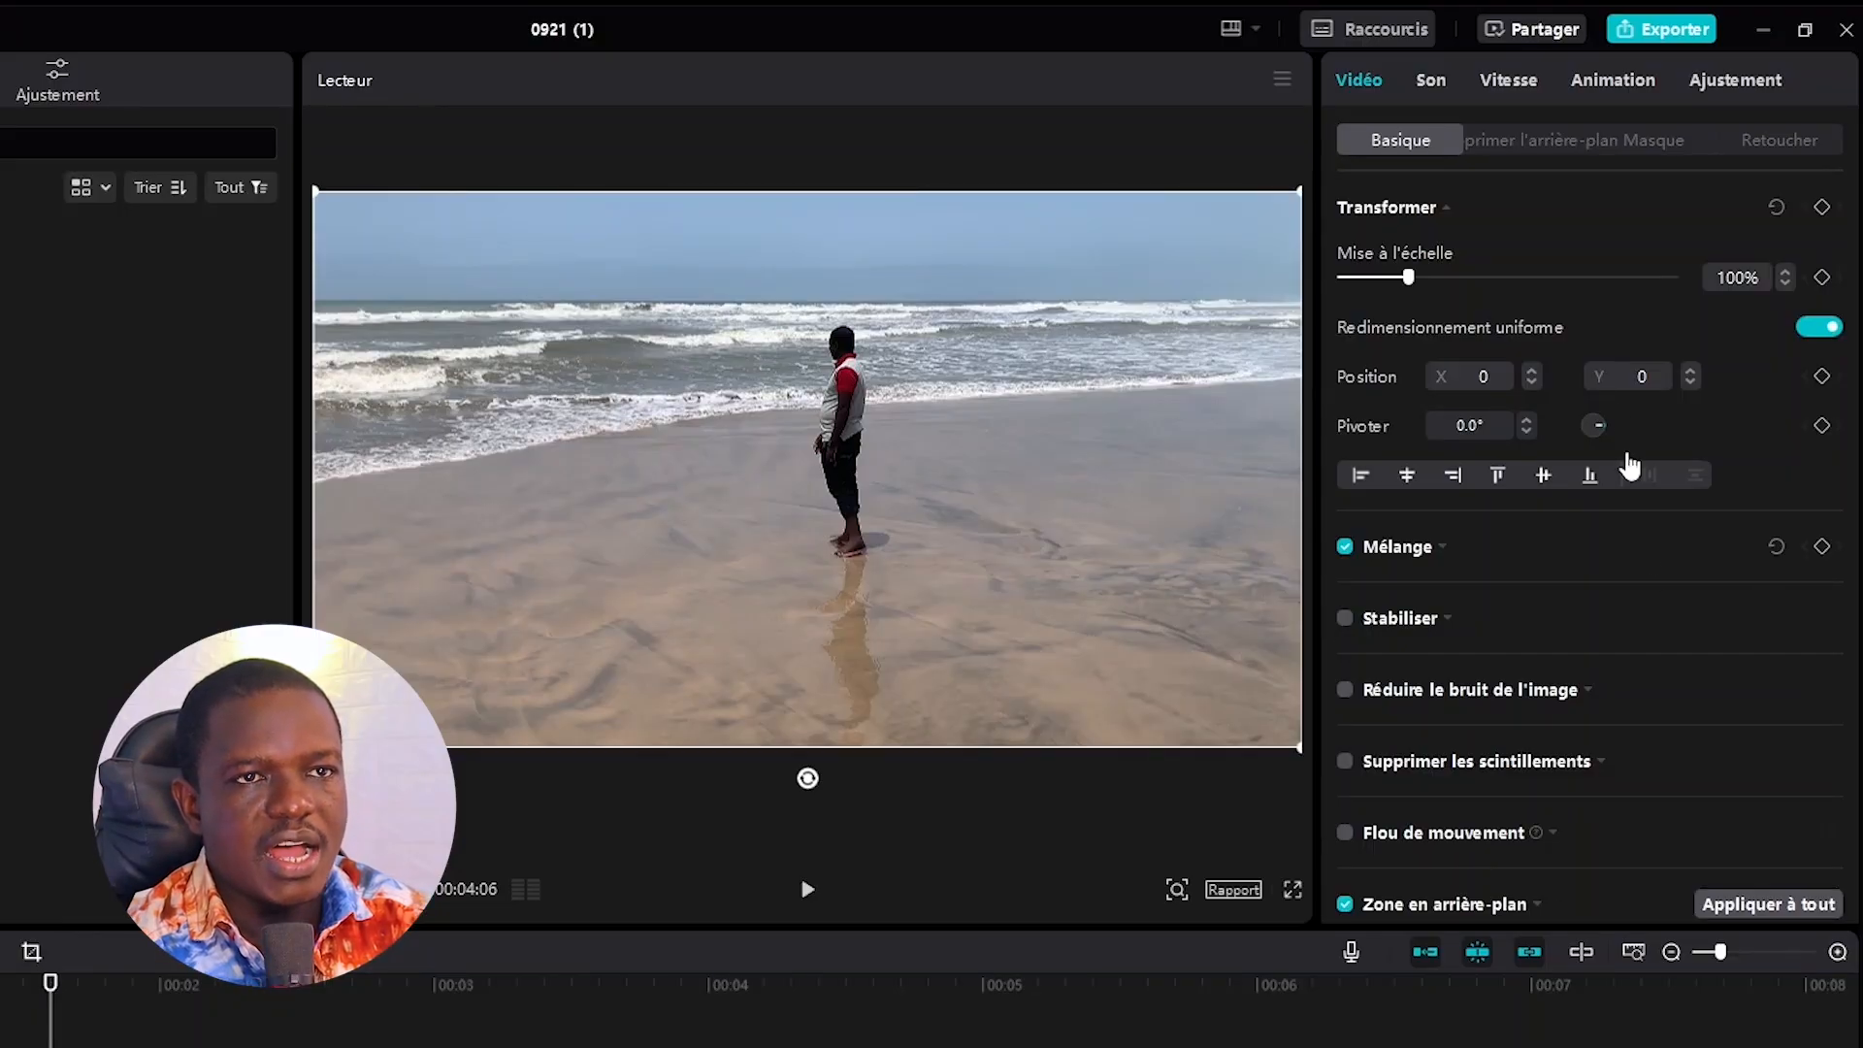
- Open the beach clip's colour adjustments and set Température to -6 and Saturation to 13
{"action": "left_click", "coordinate": [1735, 81]}
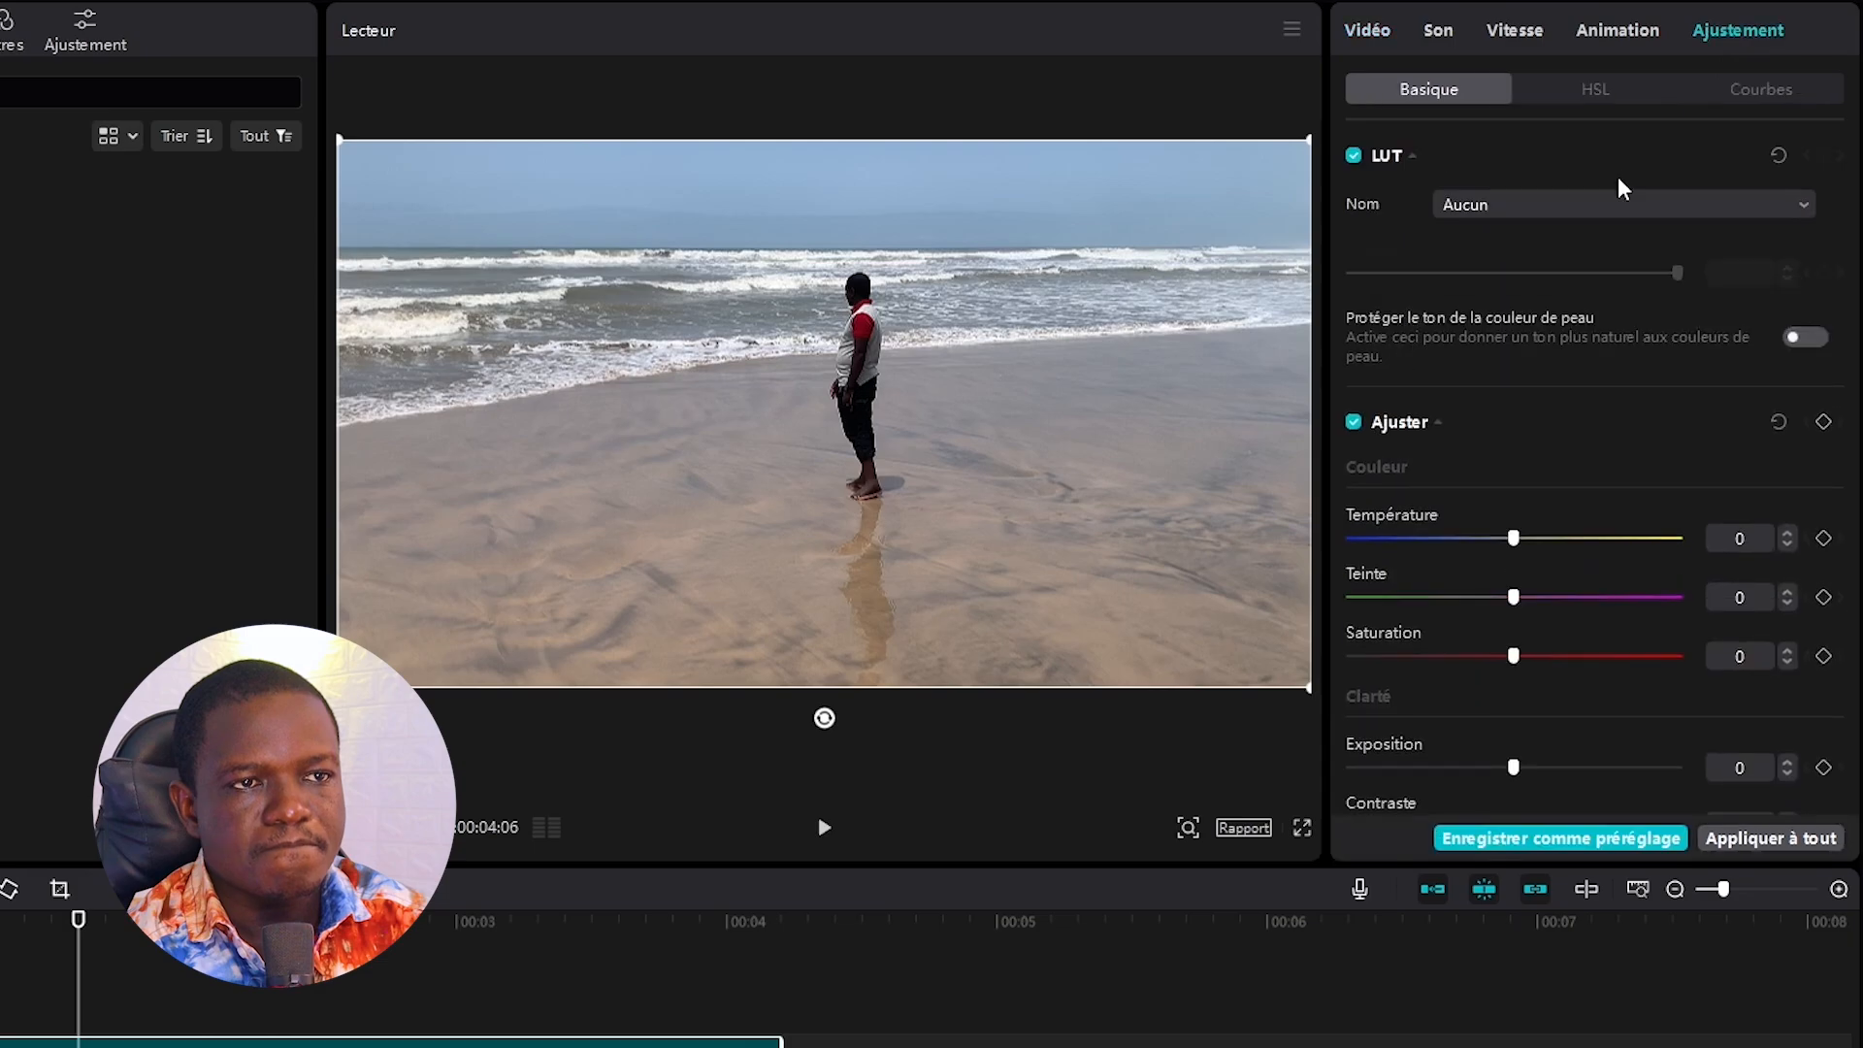
{"action": "left_click_drag", "start_coordinate": [1853, 464], "coordinate": [1856, 579]}
{"action": "scroll", "coordinate": [1684, 590], "scroll_direction": "down", "scroll_amount": 3}
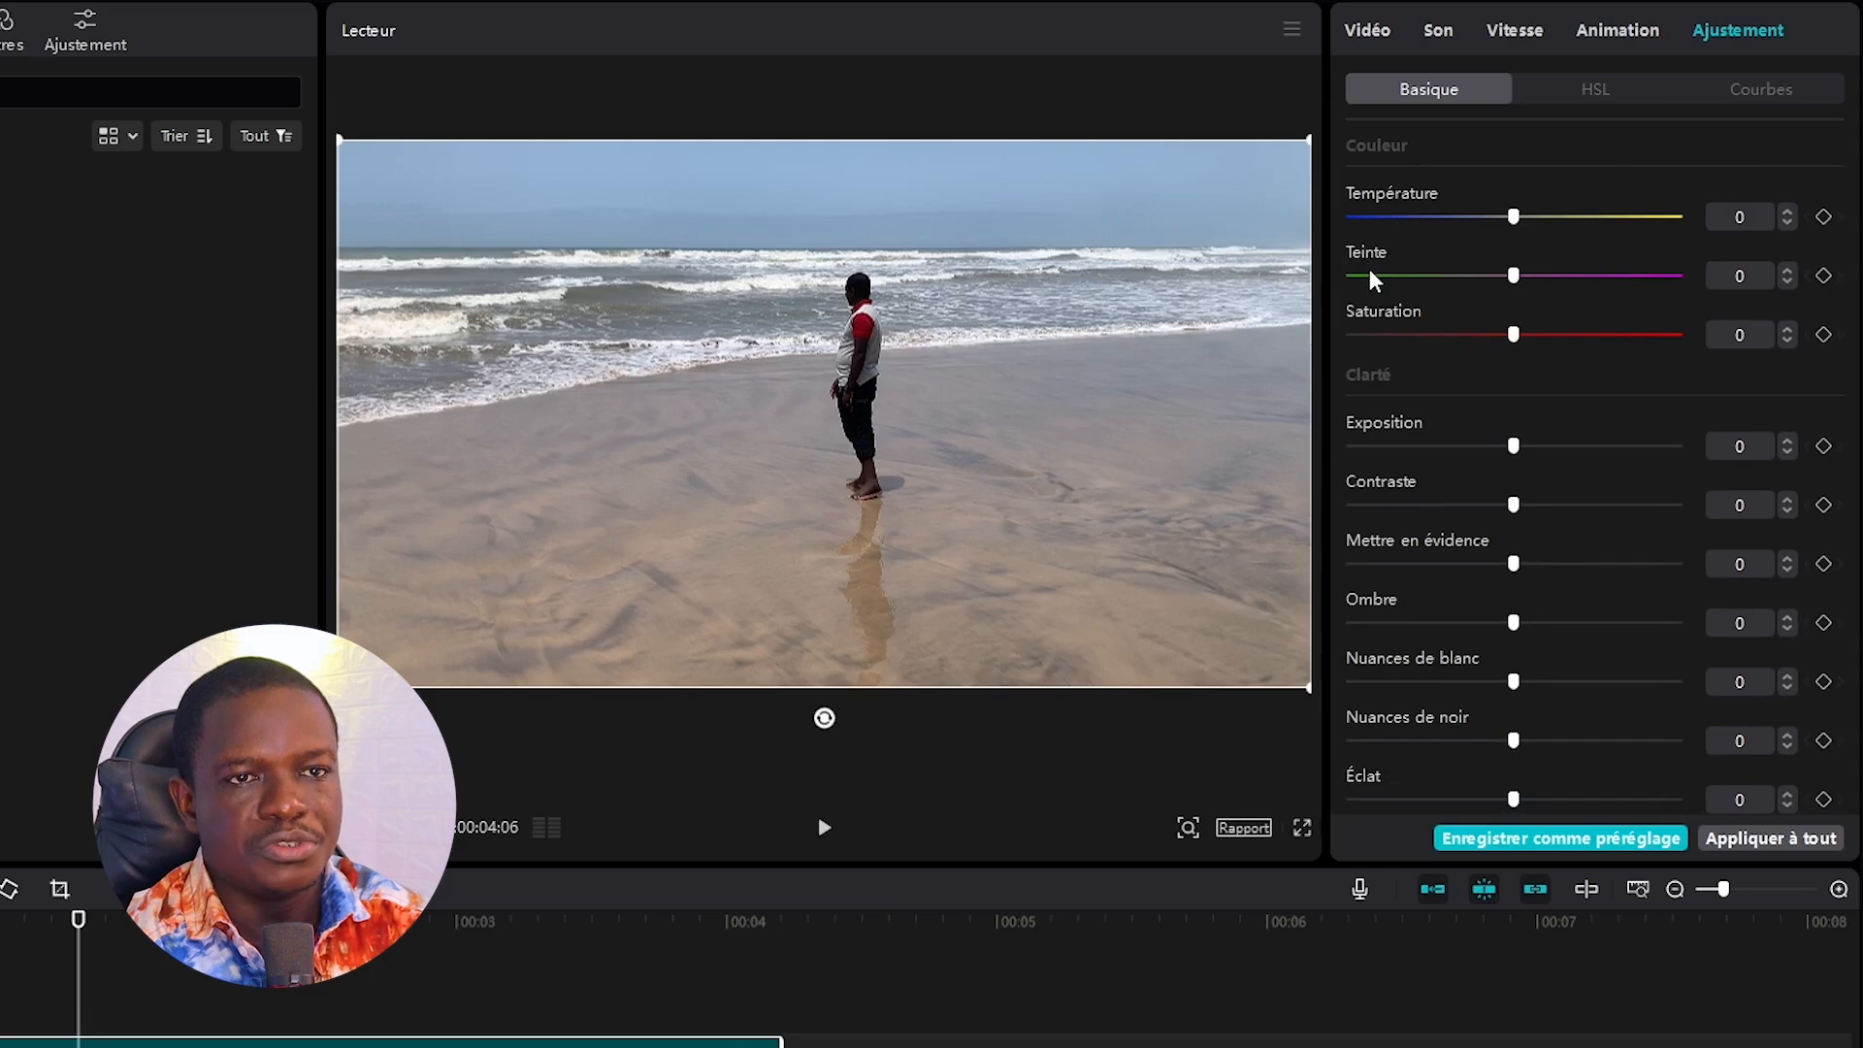
{"action": "left_click_drag", "start_coordinate": [1854, 409], "coordinate": [1852, 451]}
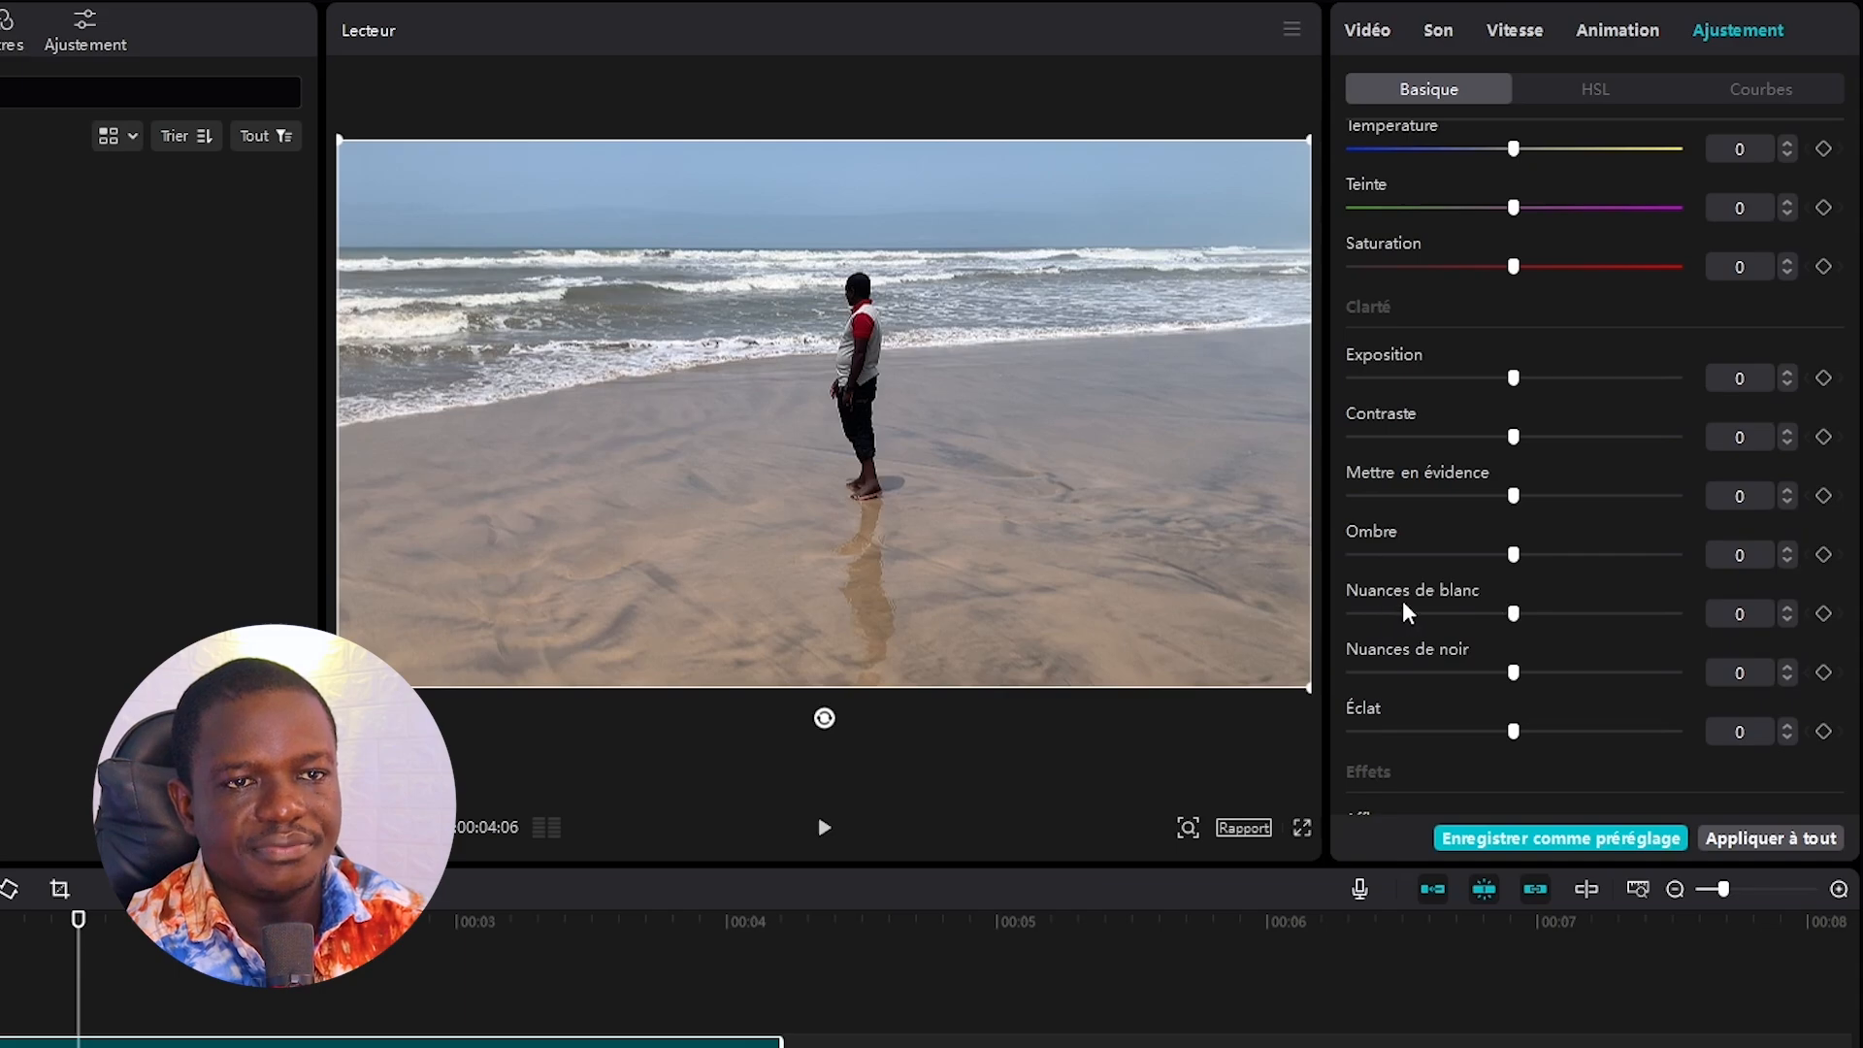
{"action": "left_click_drag", "start_coordinate": [1852, 450], "coordinate": [1853, 284]}
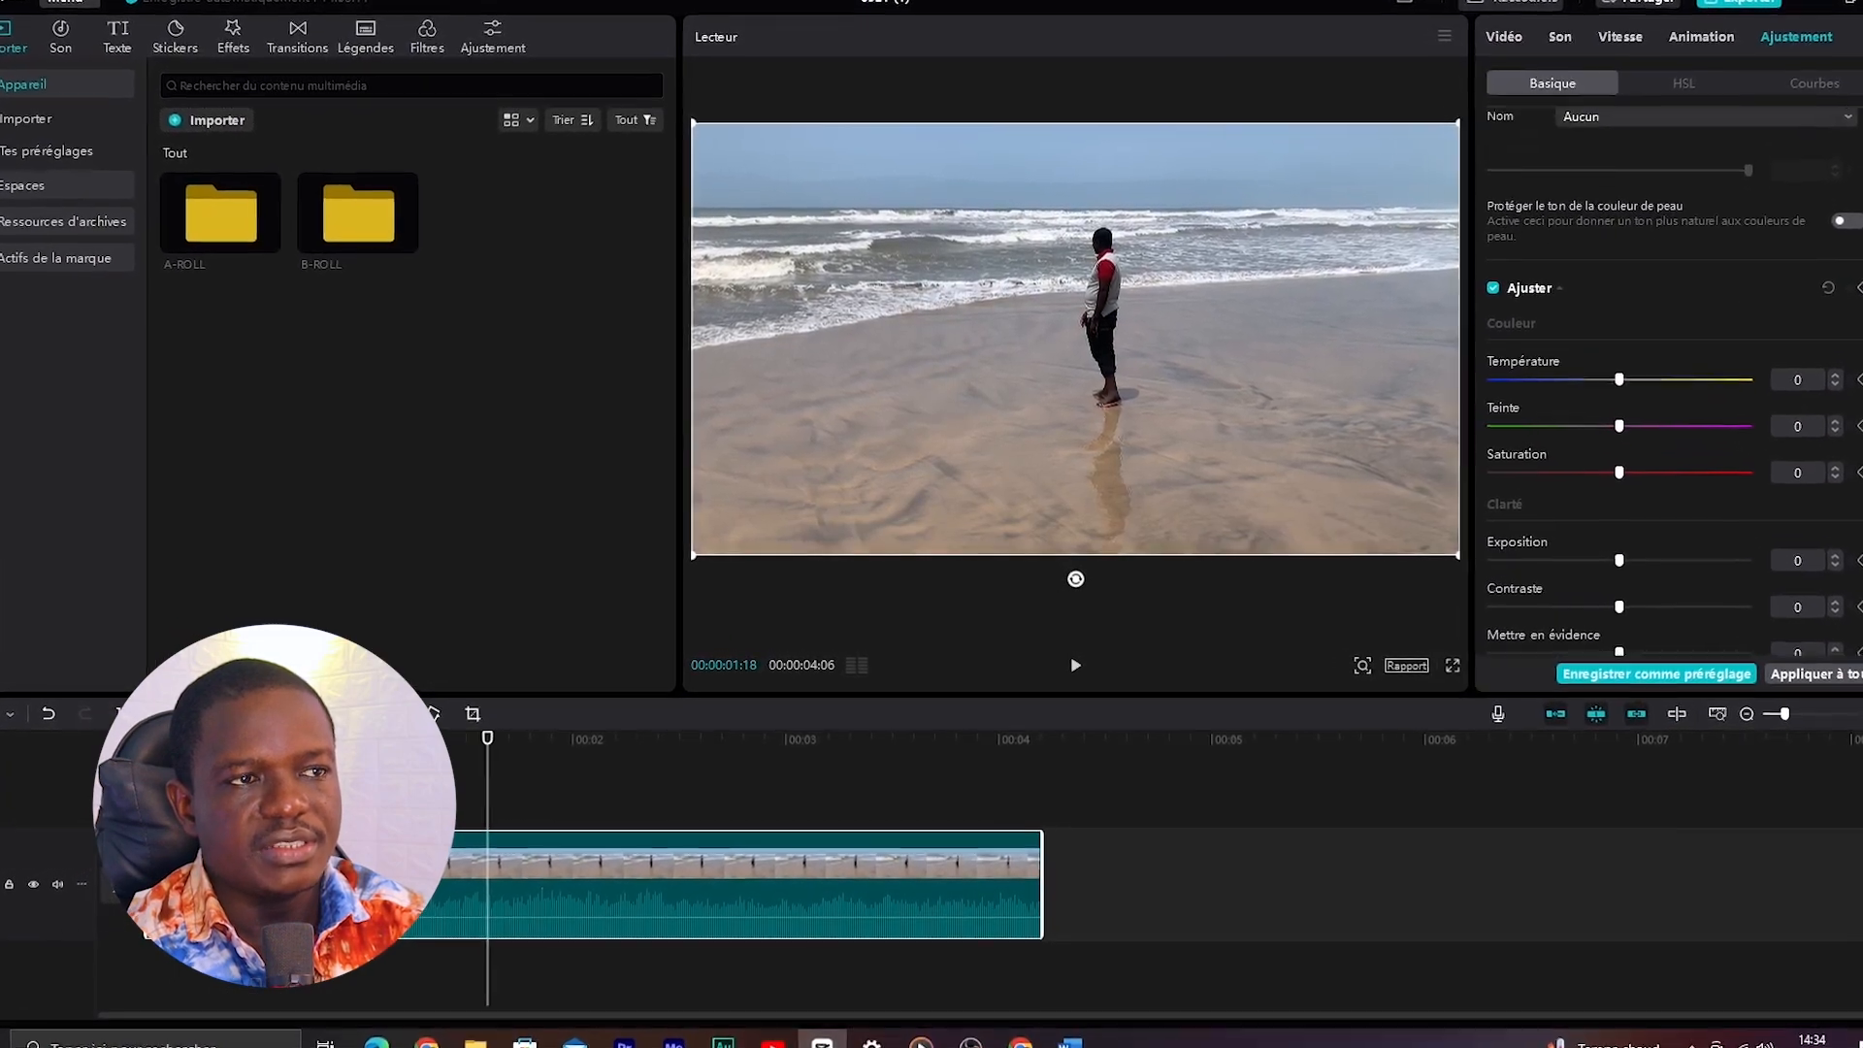
{"action": "scroll", "coordinate": [1640, 276], "scroll_direction": "down", "scroll_amount": 1}
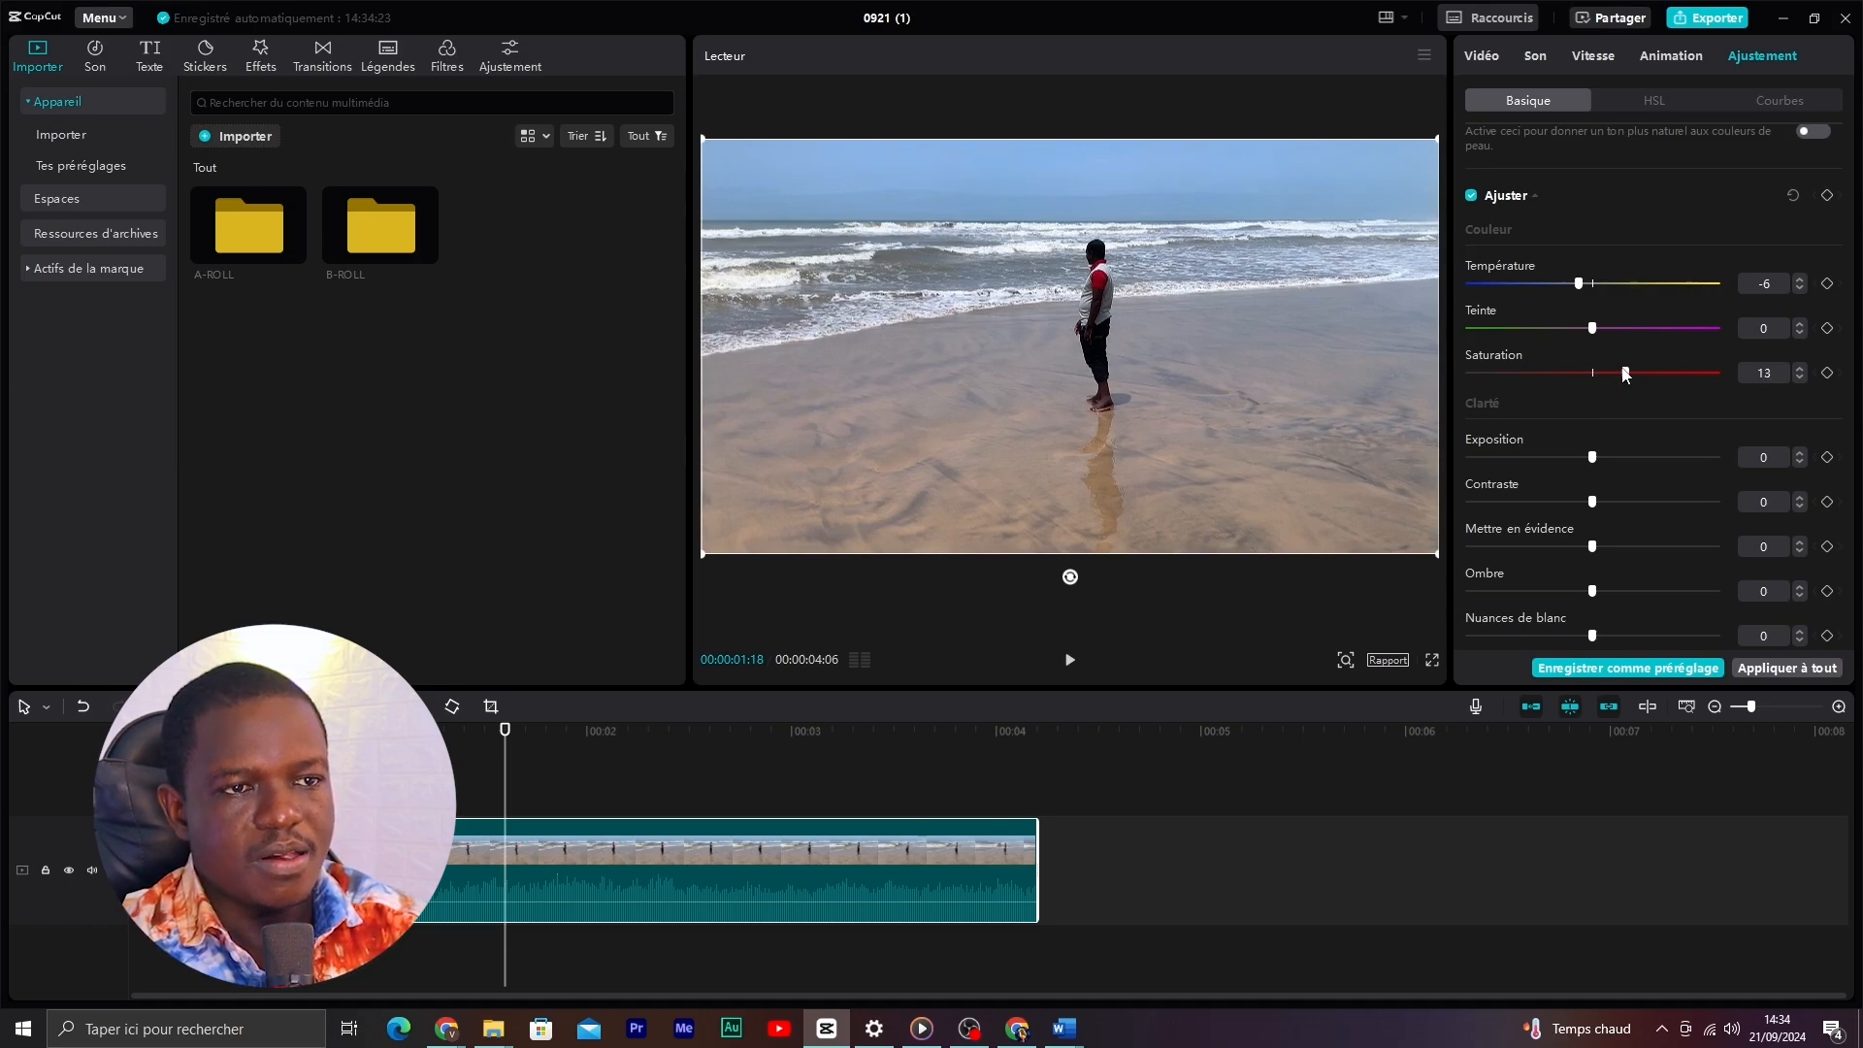
- Set the clip's Contraste to 8 and Ombre to -14
{"action": "scroll", "coordinate": [1853, 396], "scroll_direction": "down", "scroll_amount": 2}
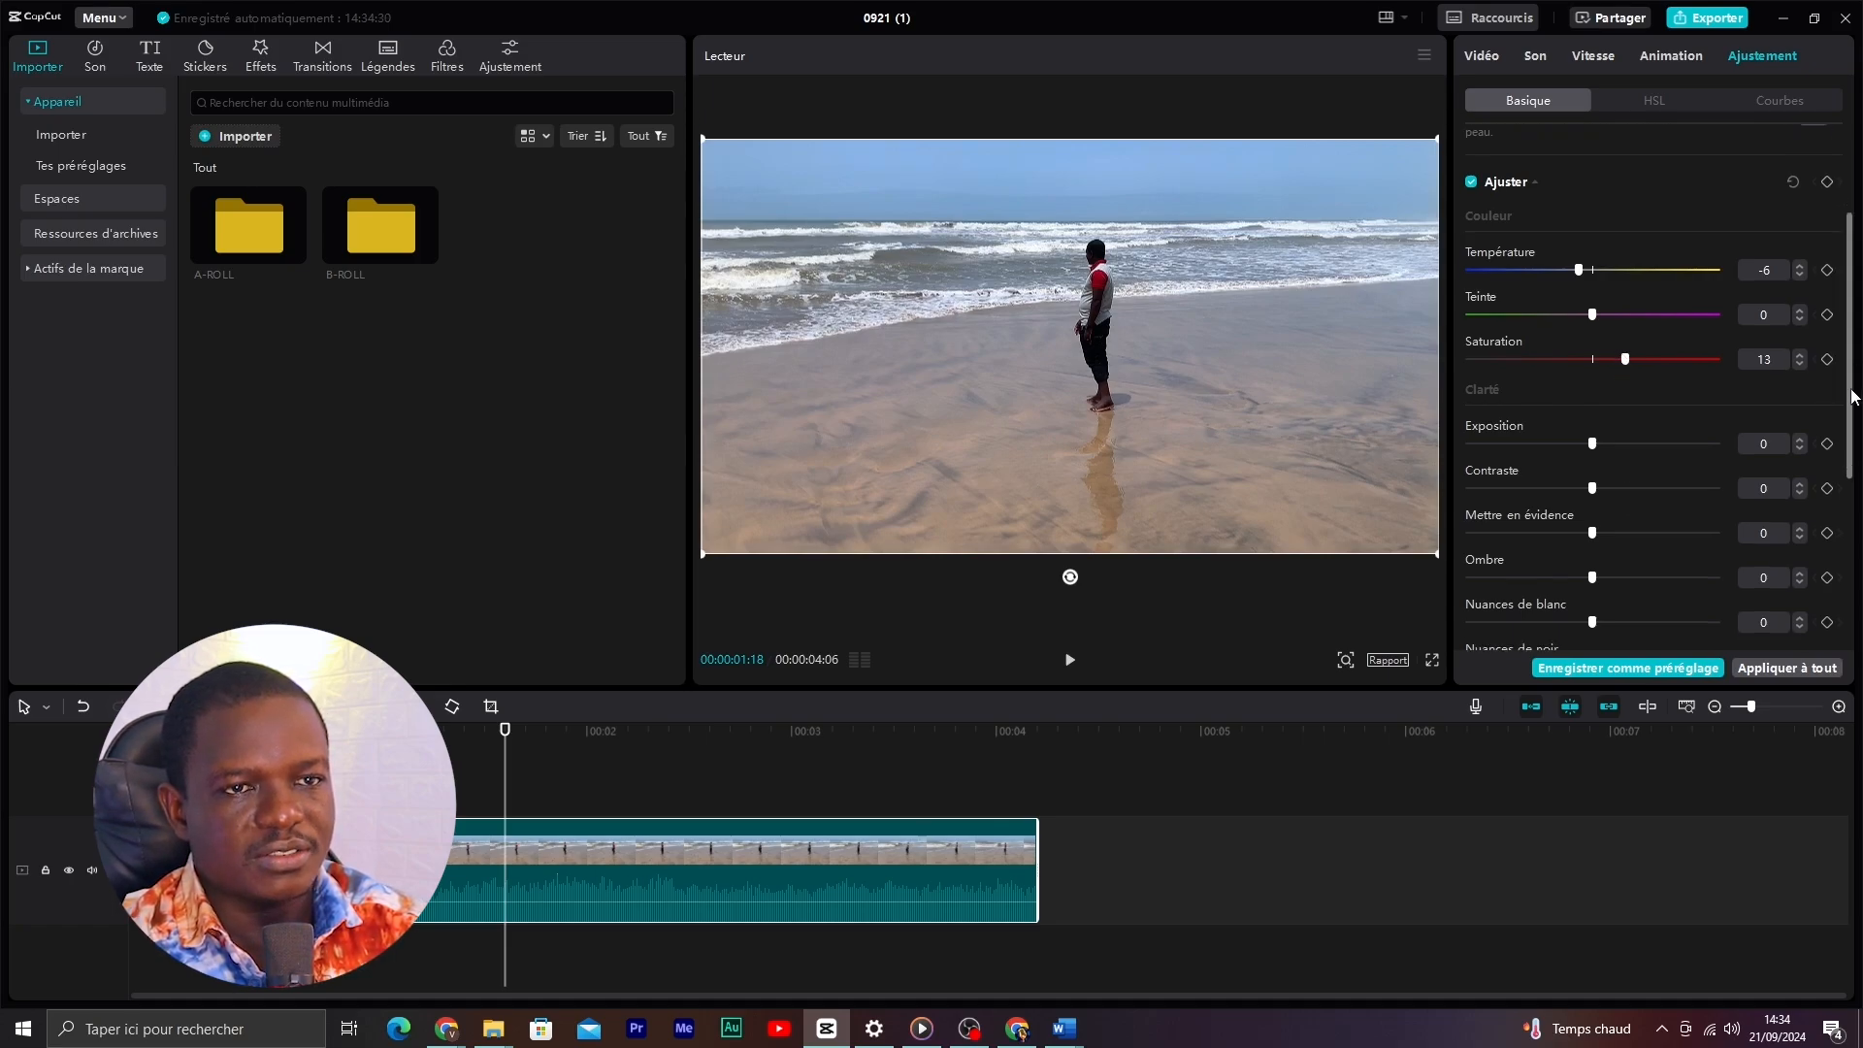
{"action": "scroll", "coordinate": [1853, 396], "scroll_direction": "down", "scroll_amount": 3}
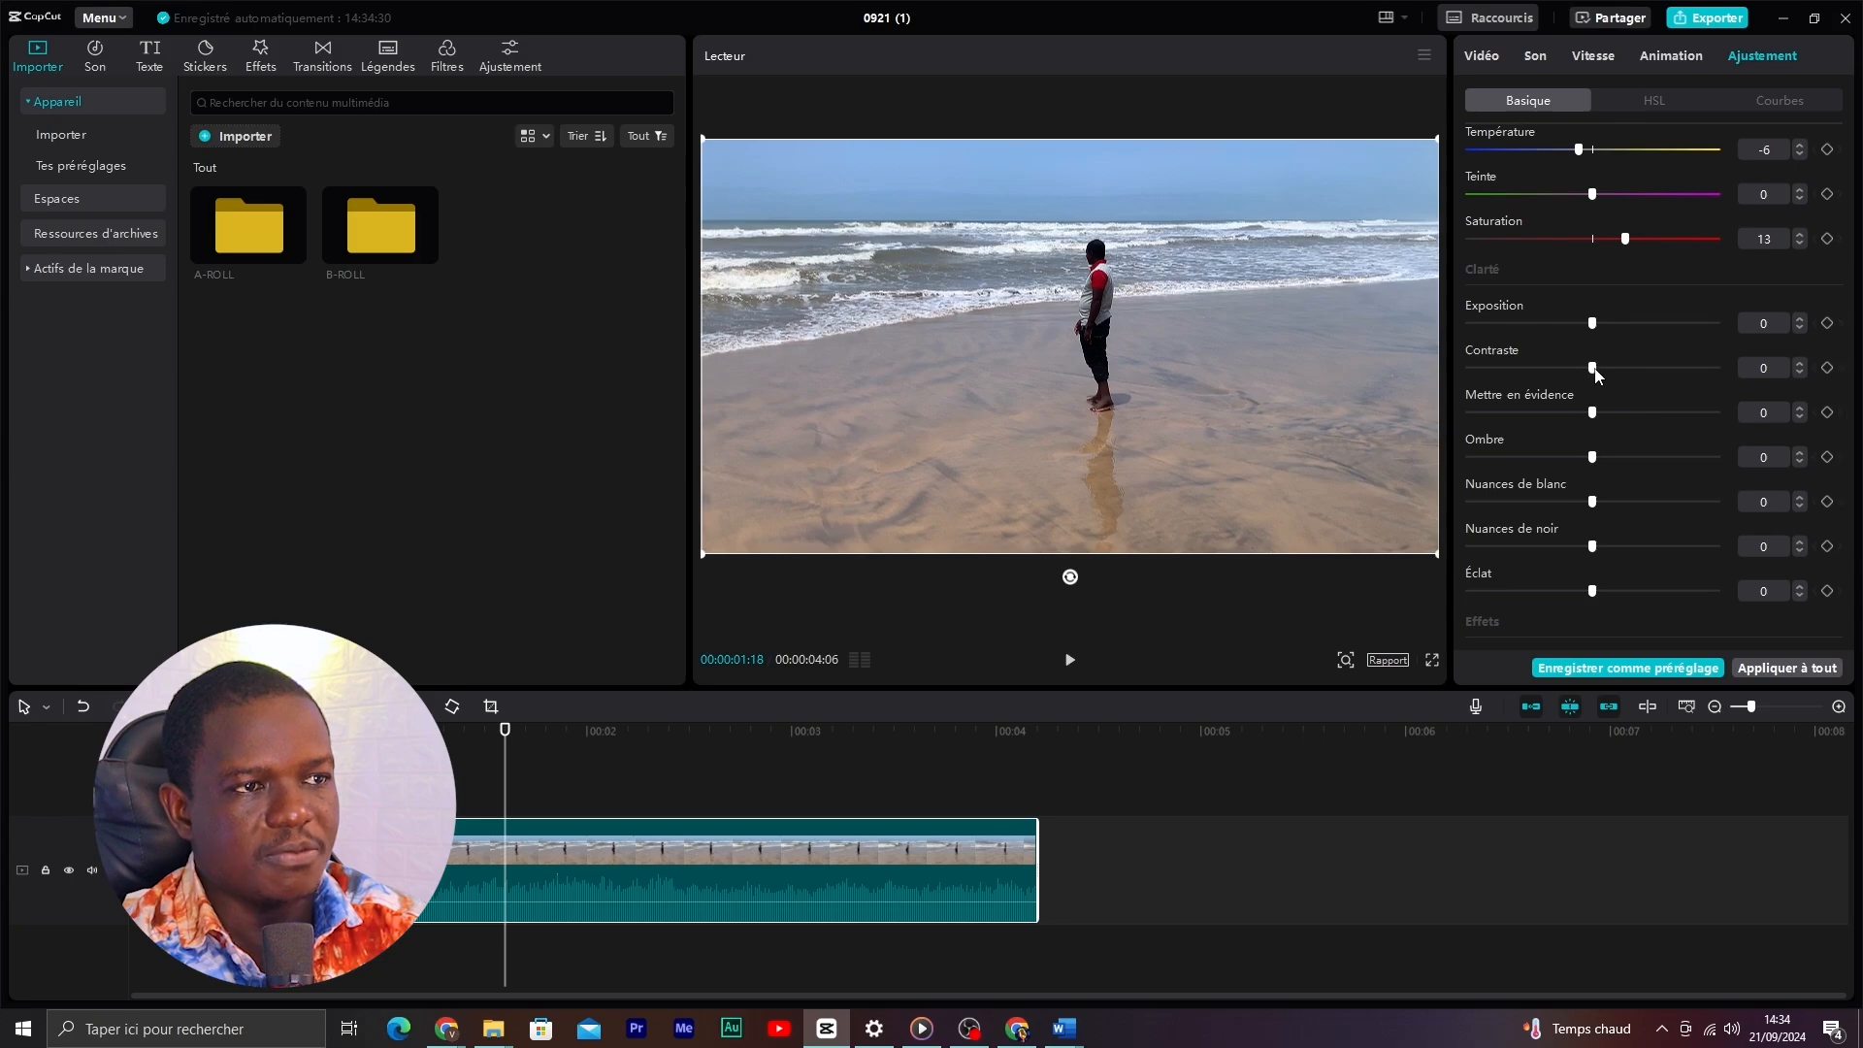
{"action": "left_click_drag", "start_coordinate": [1593, 368], "coordinate": [1607, 368]}
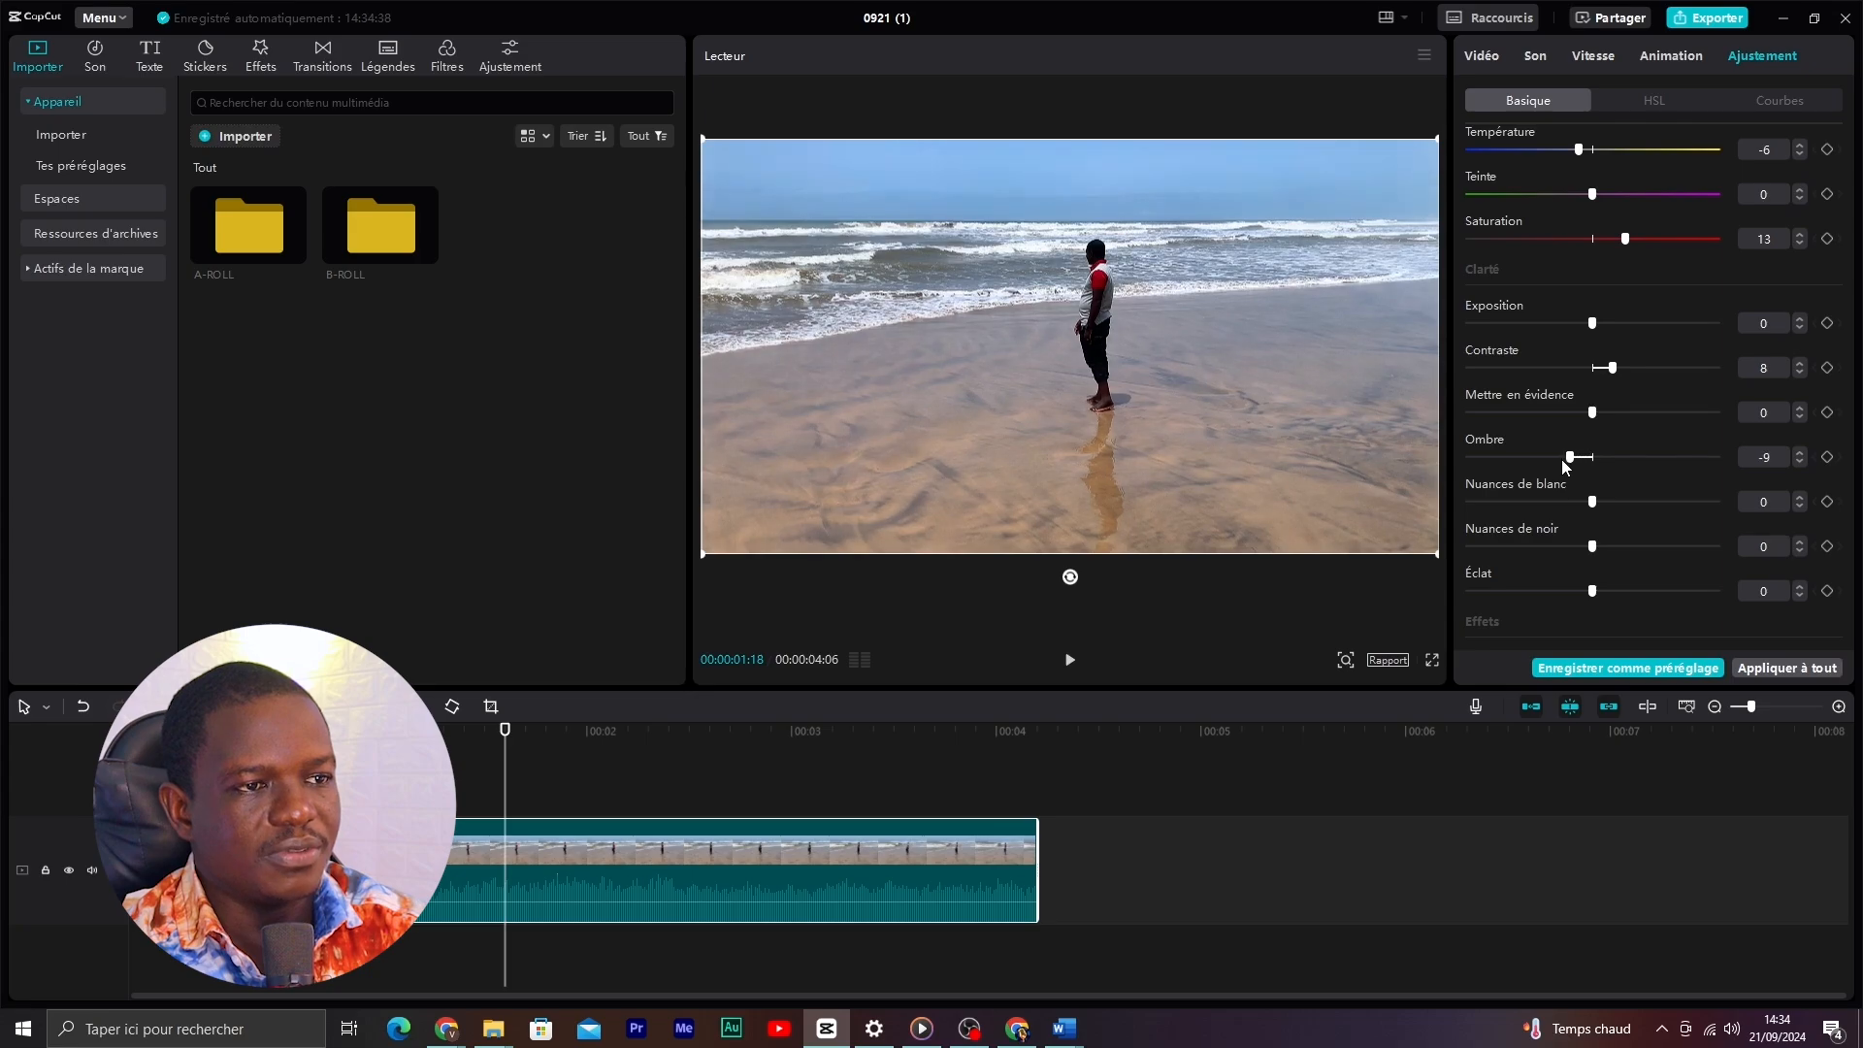
{"action": "left_click_drag", "start_coordinate": [1558, 461], "coordinate": [1547, 462]}
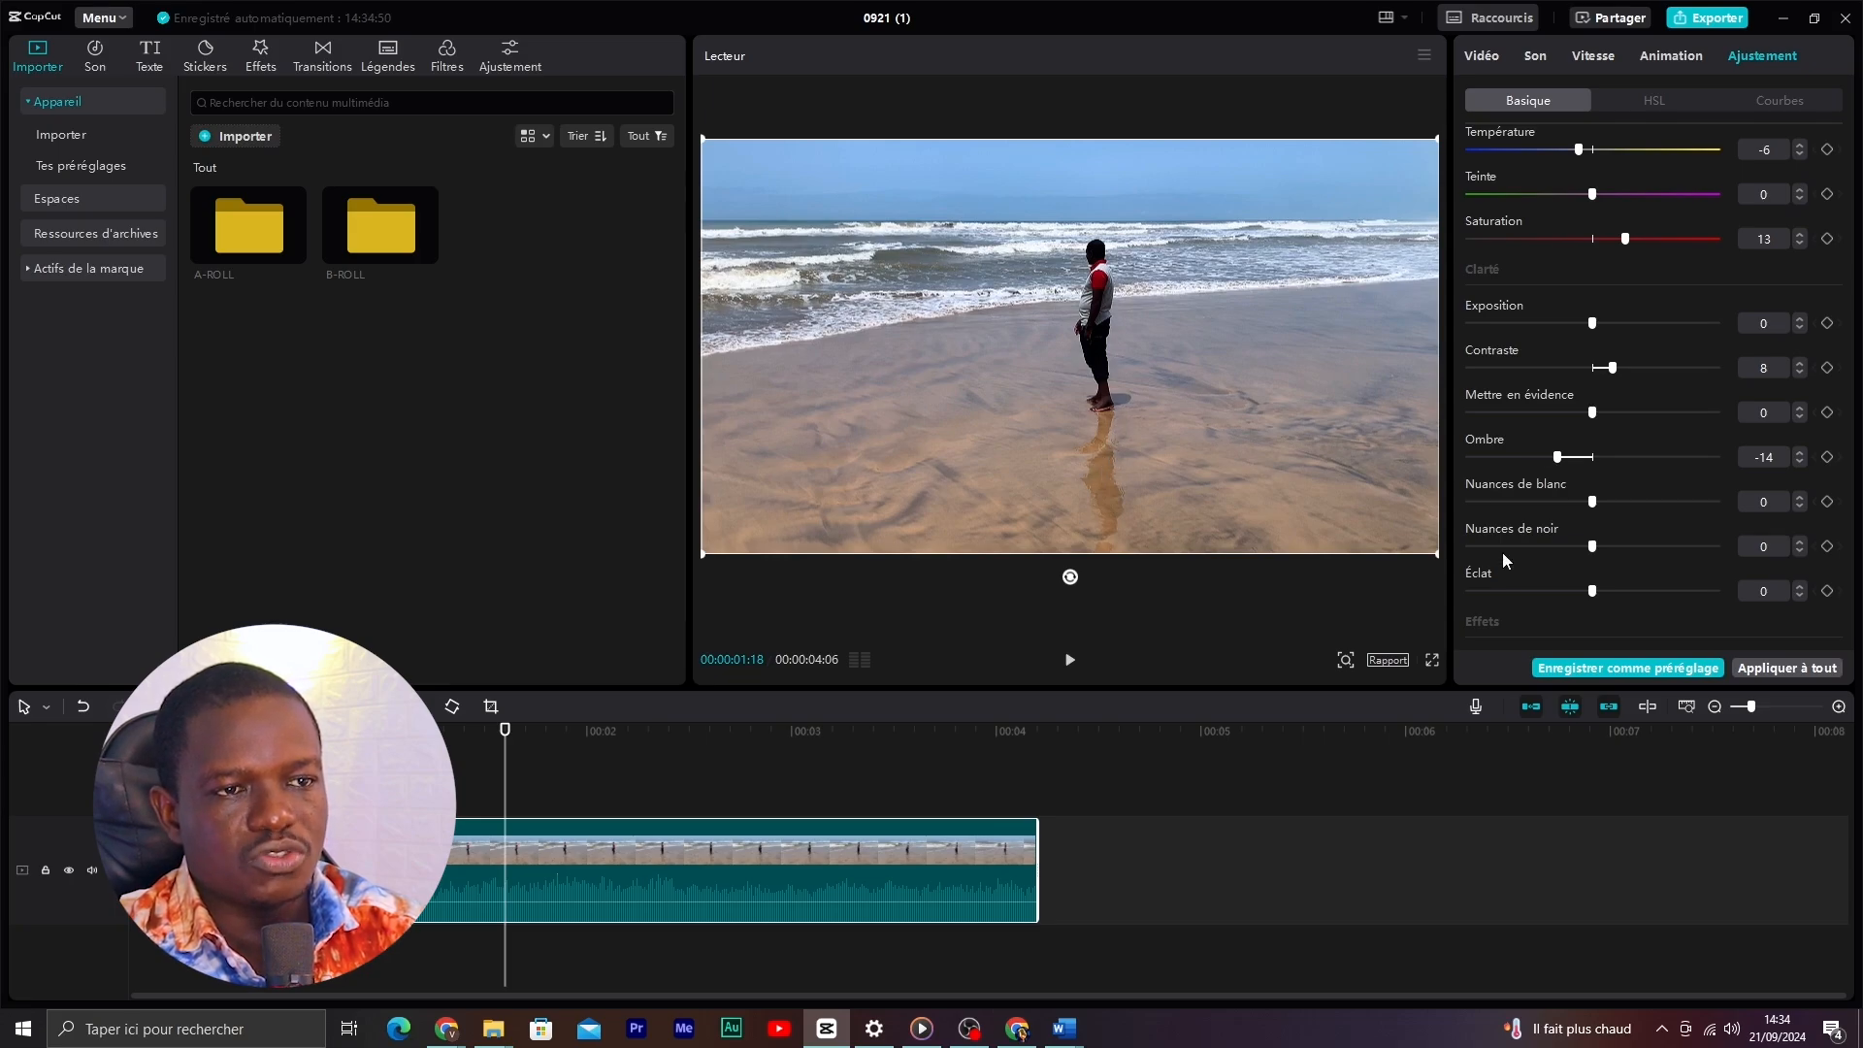
- Set the beach clip's Saturation to 15 in the basic colour adjustments
{"action": "left_click_drag", "start_coordinate": [1851, 432], "coordinate": [1851, 525]}
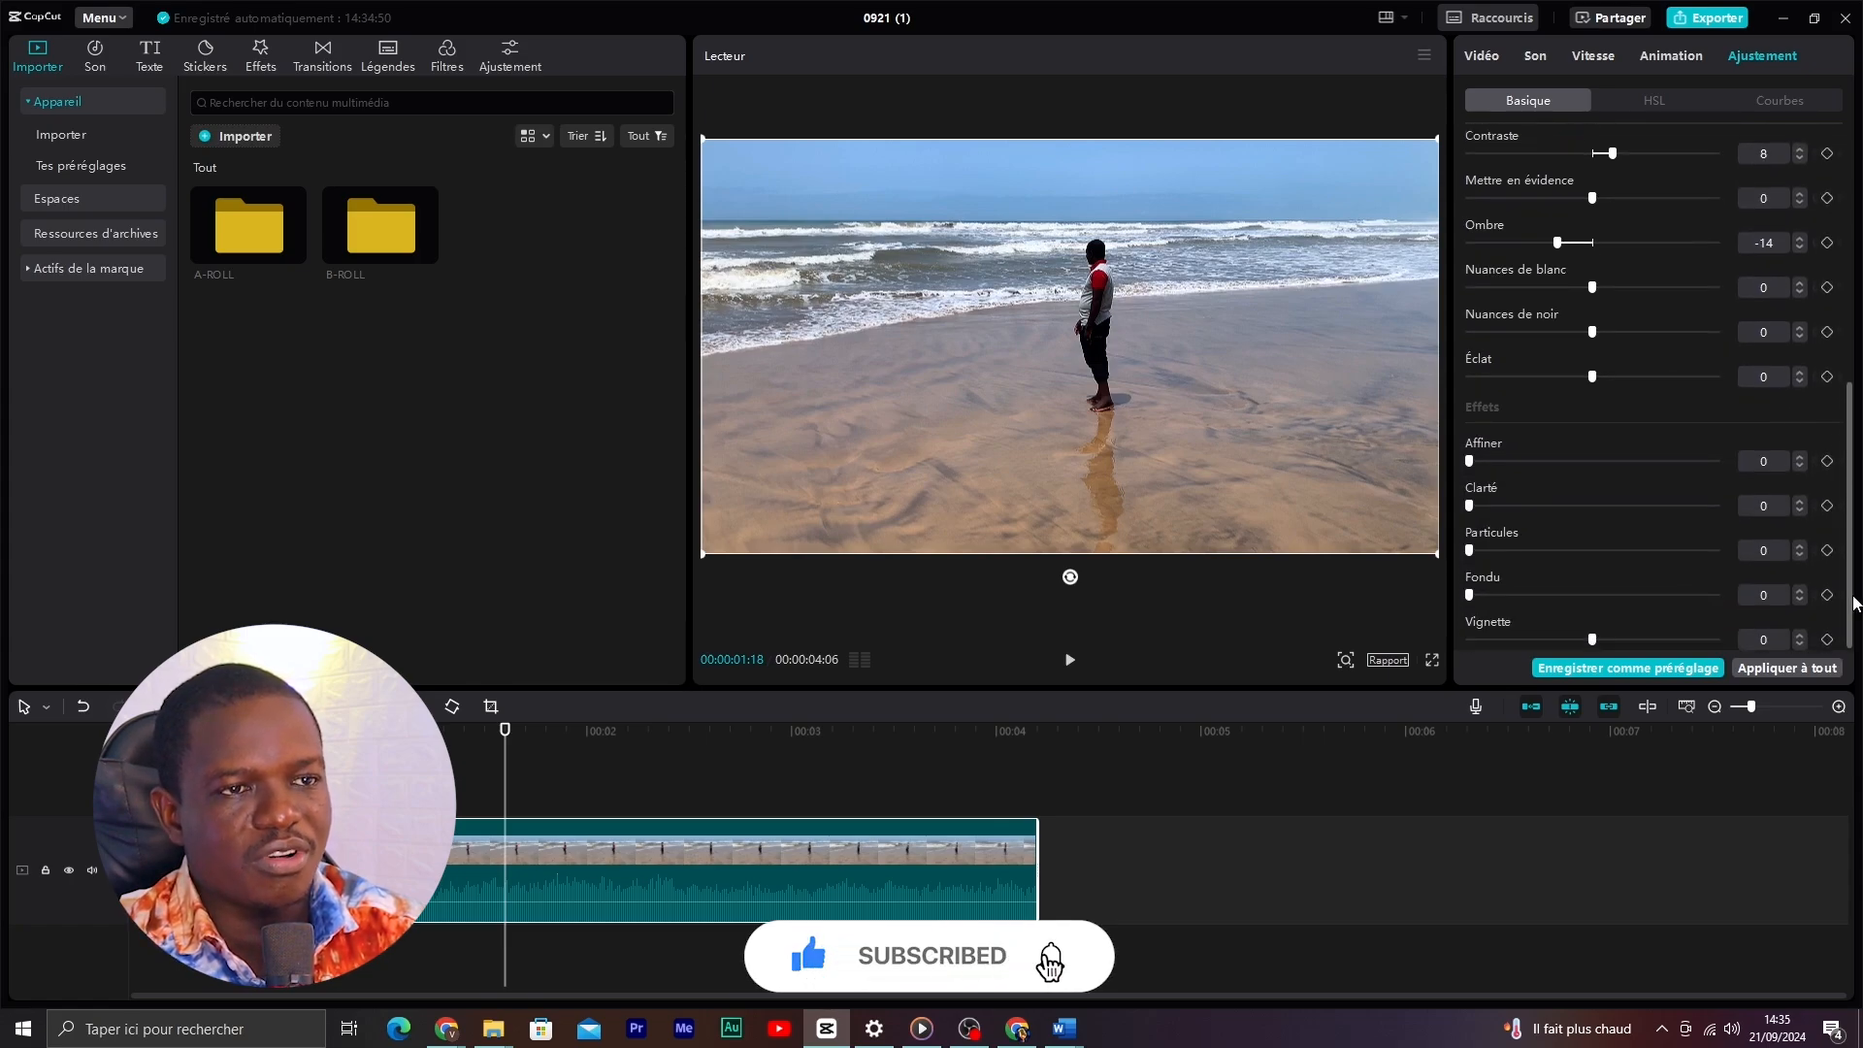
{"action": "scroll", "coordinate": [1857, 442], "scroll_direction": "up", "scroll_amount": 2}
{"action": "scroll", "coordinate": [1858, 442], "scroll_direction": "up", "scroll_amount": 2}
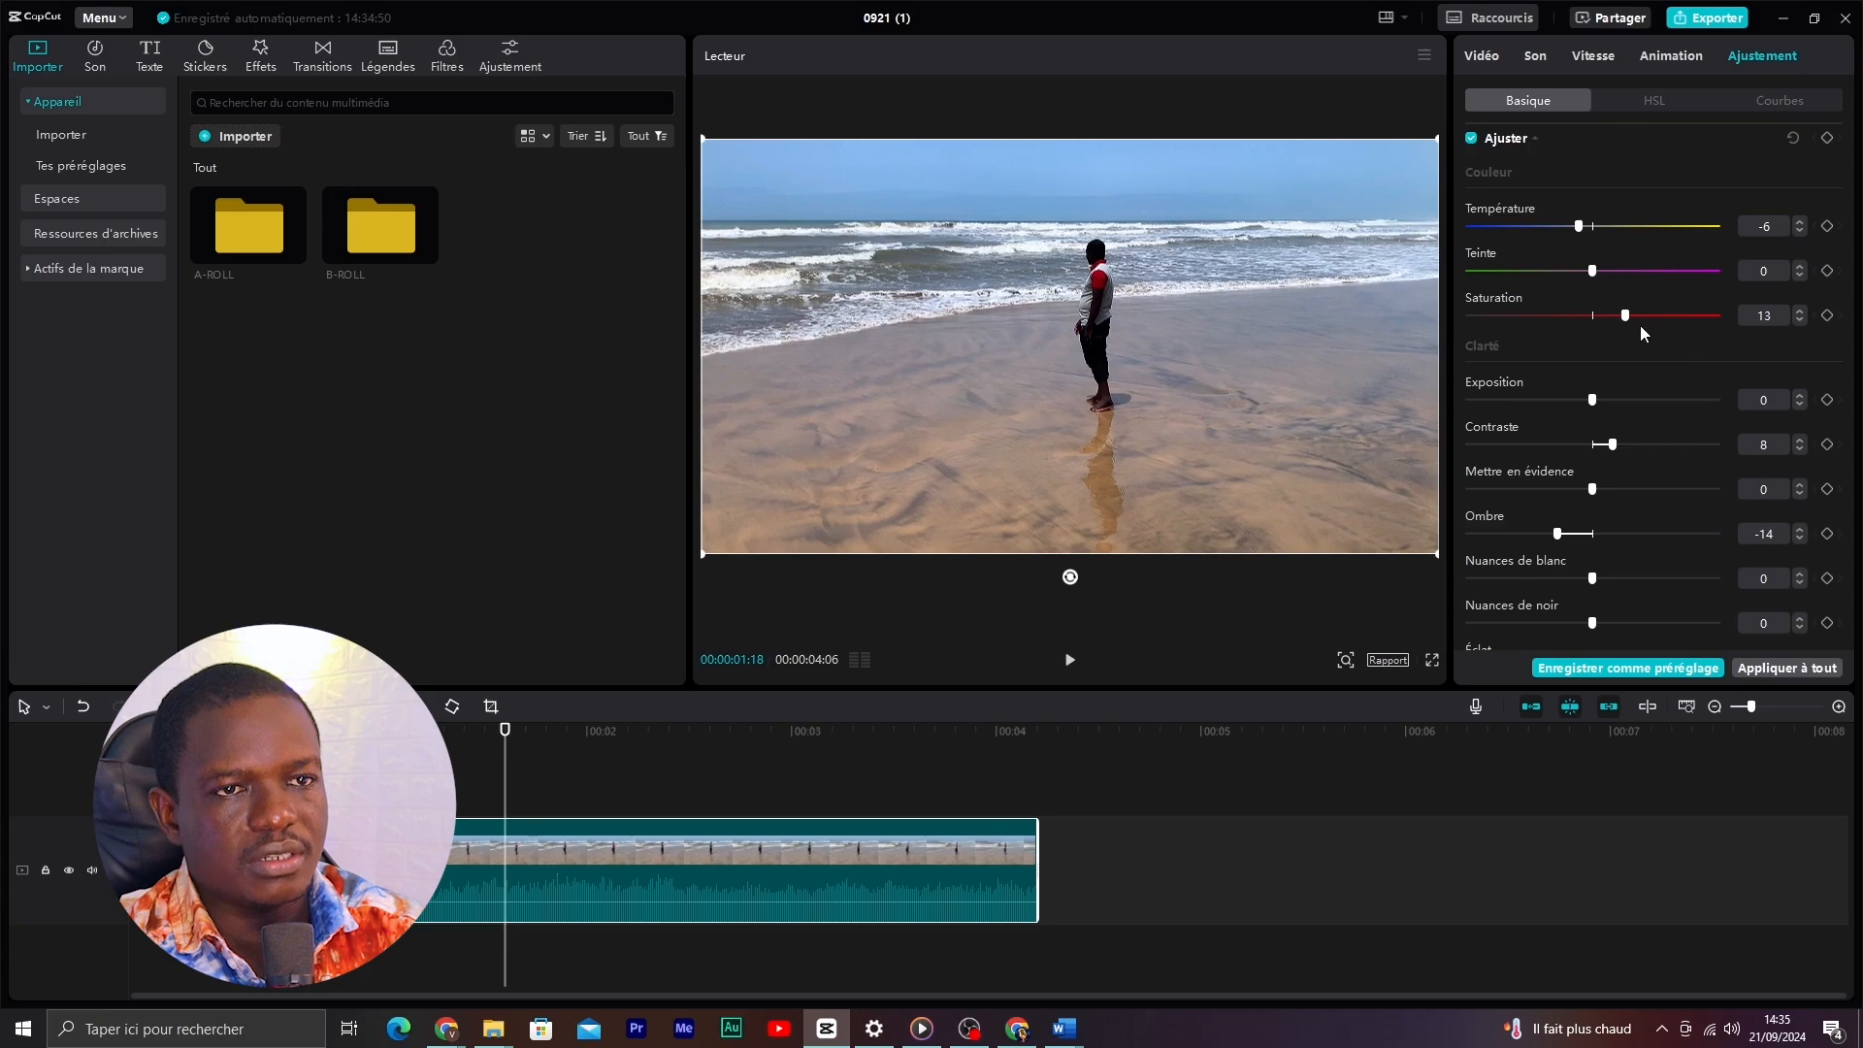
{"action": "left_click_drag", "start_coordinate": [1625, 318], "coordinate": [1629, 318]}
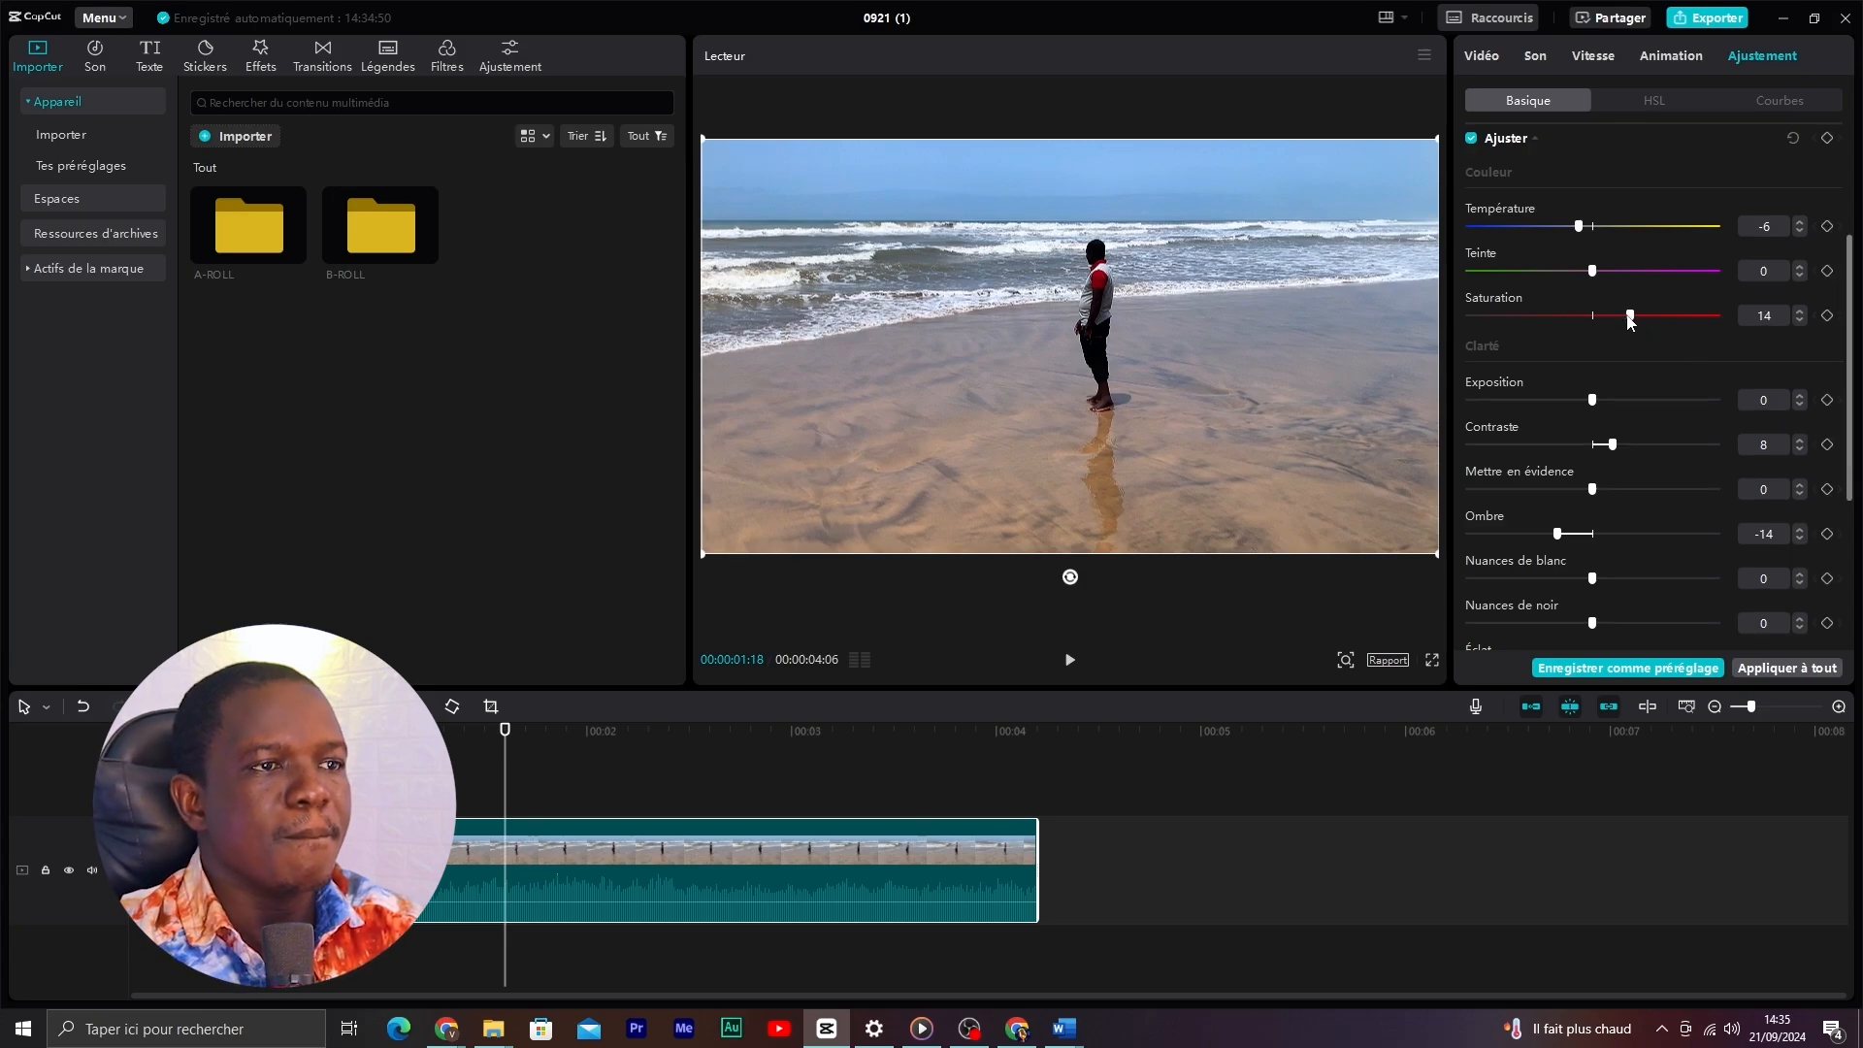
{"action": "scroll", "coordinate": [1847, 334], "scroll_direction": "down", "scroll_amount": 3}
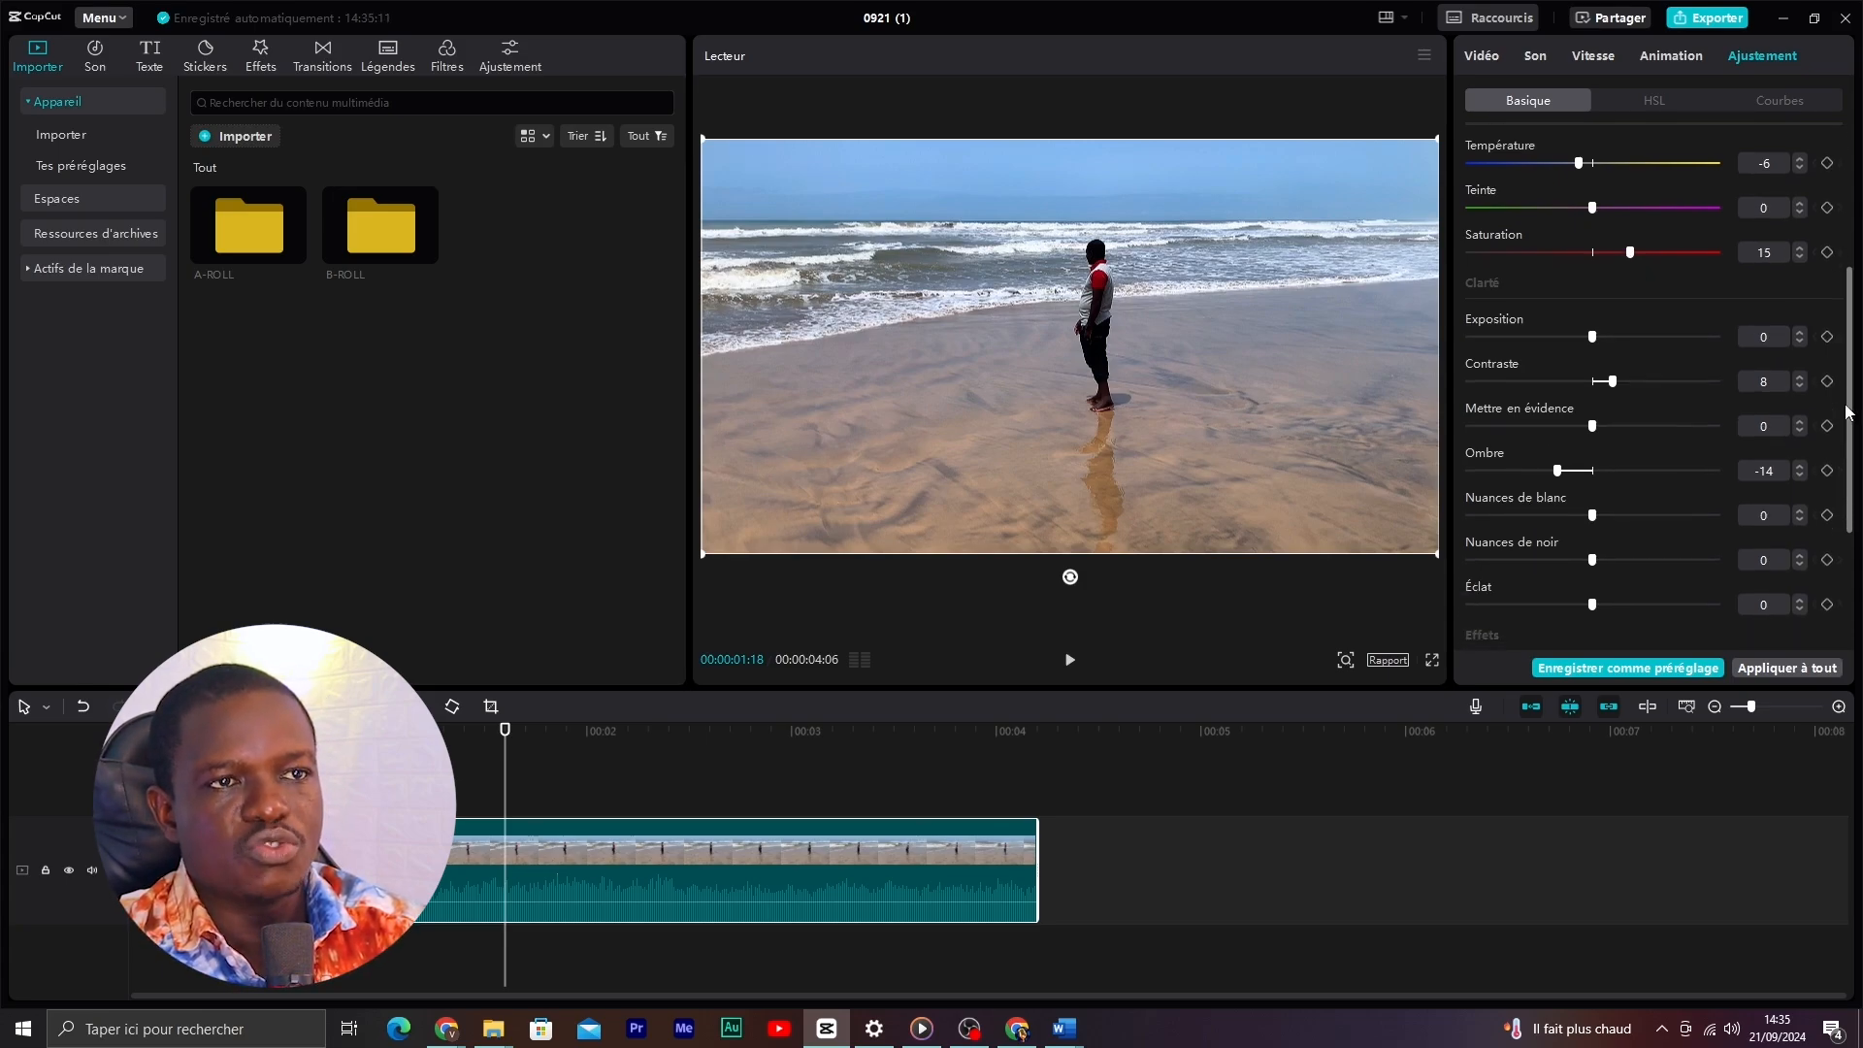
- Open the clip's HSL adjustments and set the green colour's Saturation to 36
{"action": "scroll", "coordinate": [1847, 335], "scroll_direction": "up", "scroll_amount": 2}
{"action": "scroll", "coordinate": [1576, 173], "scroll_direction": "up", "scroll_amount": 3}
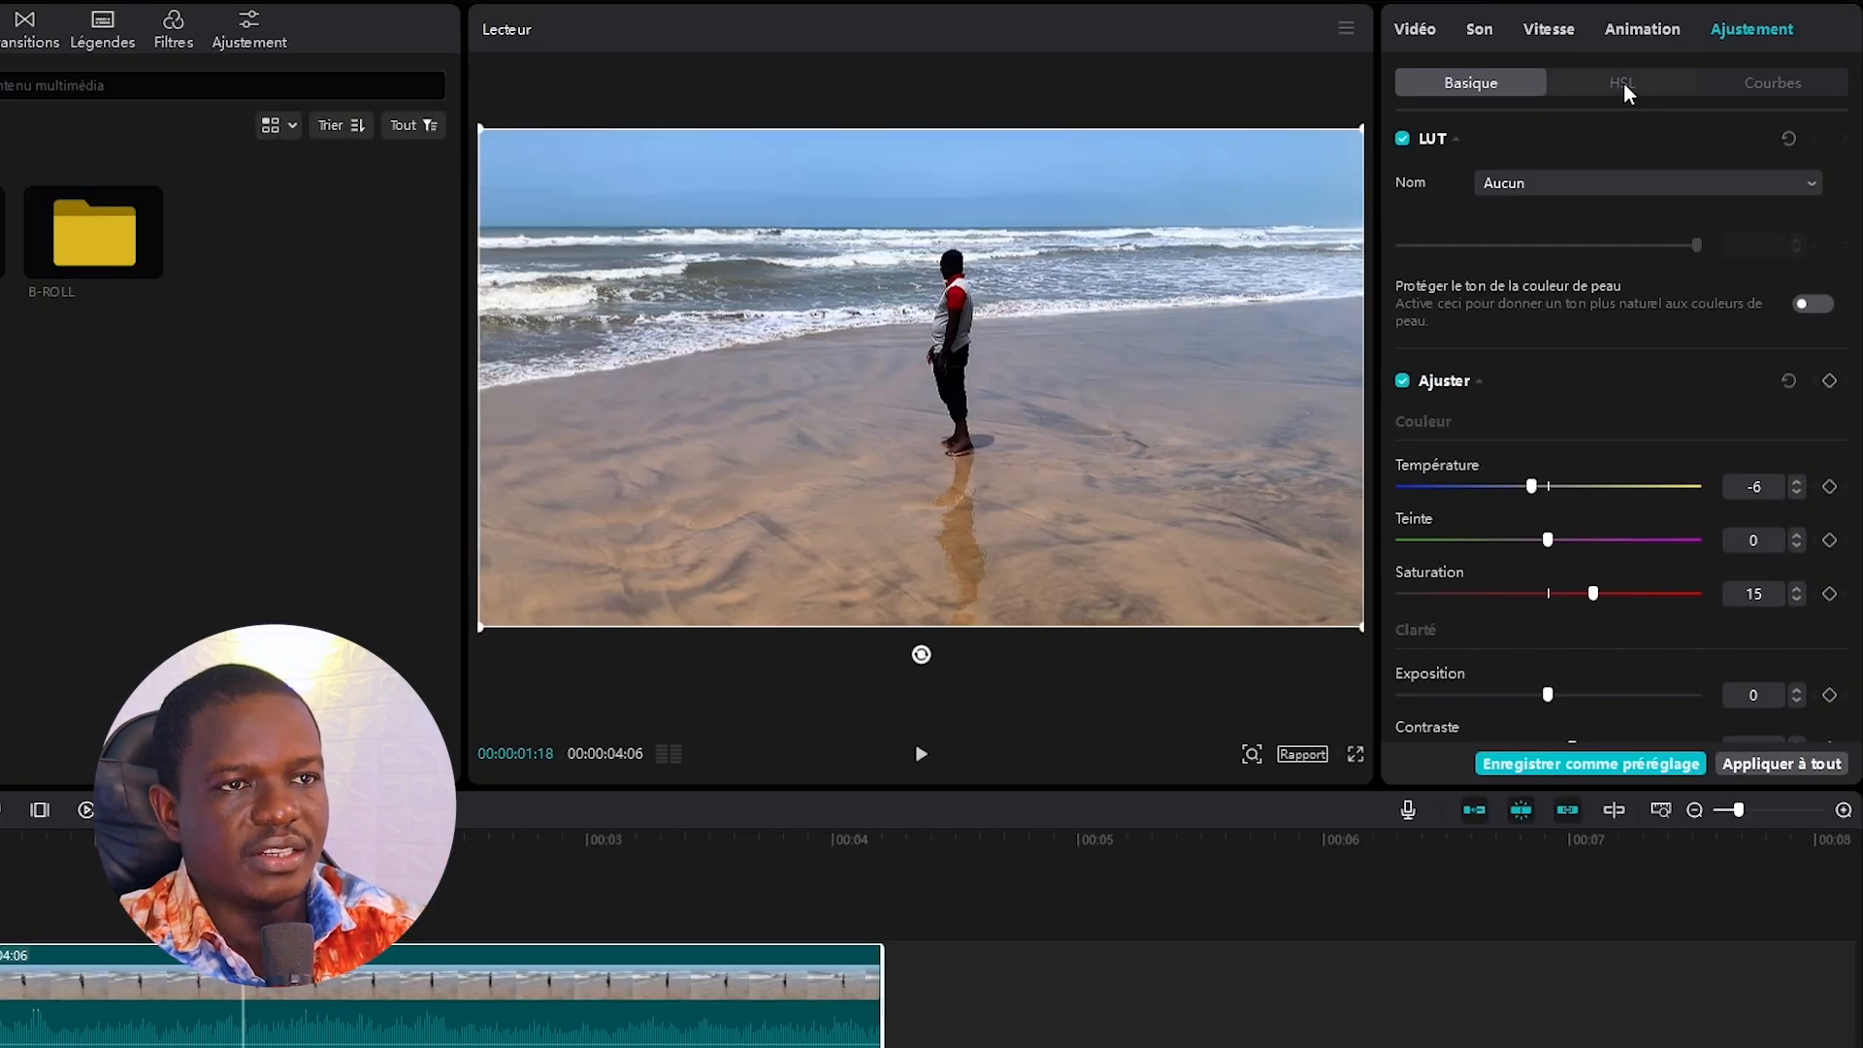
{"action": "left_click", "coordinate": [1623, 84]}
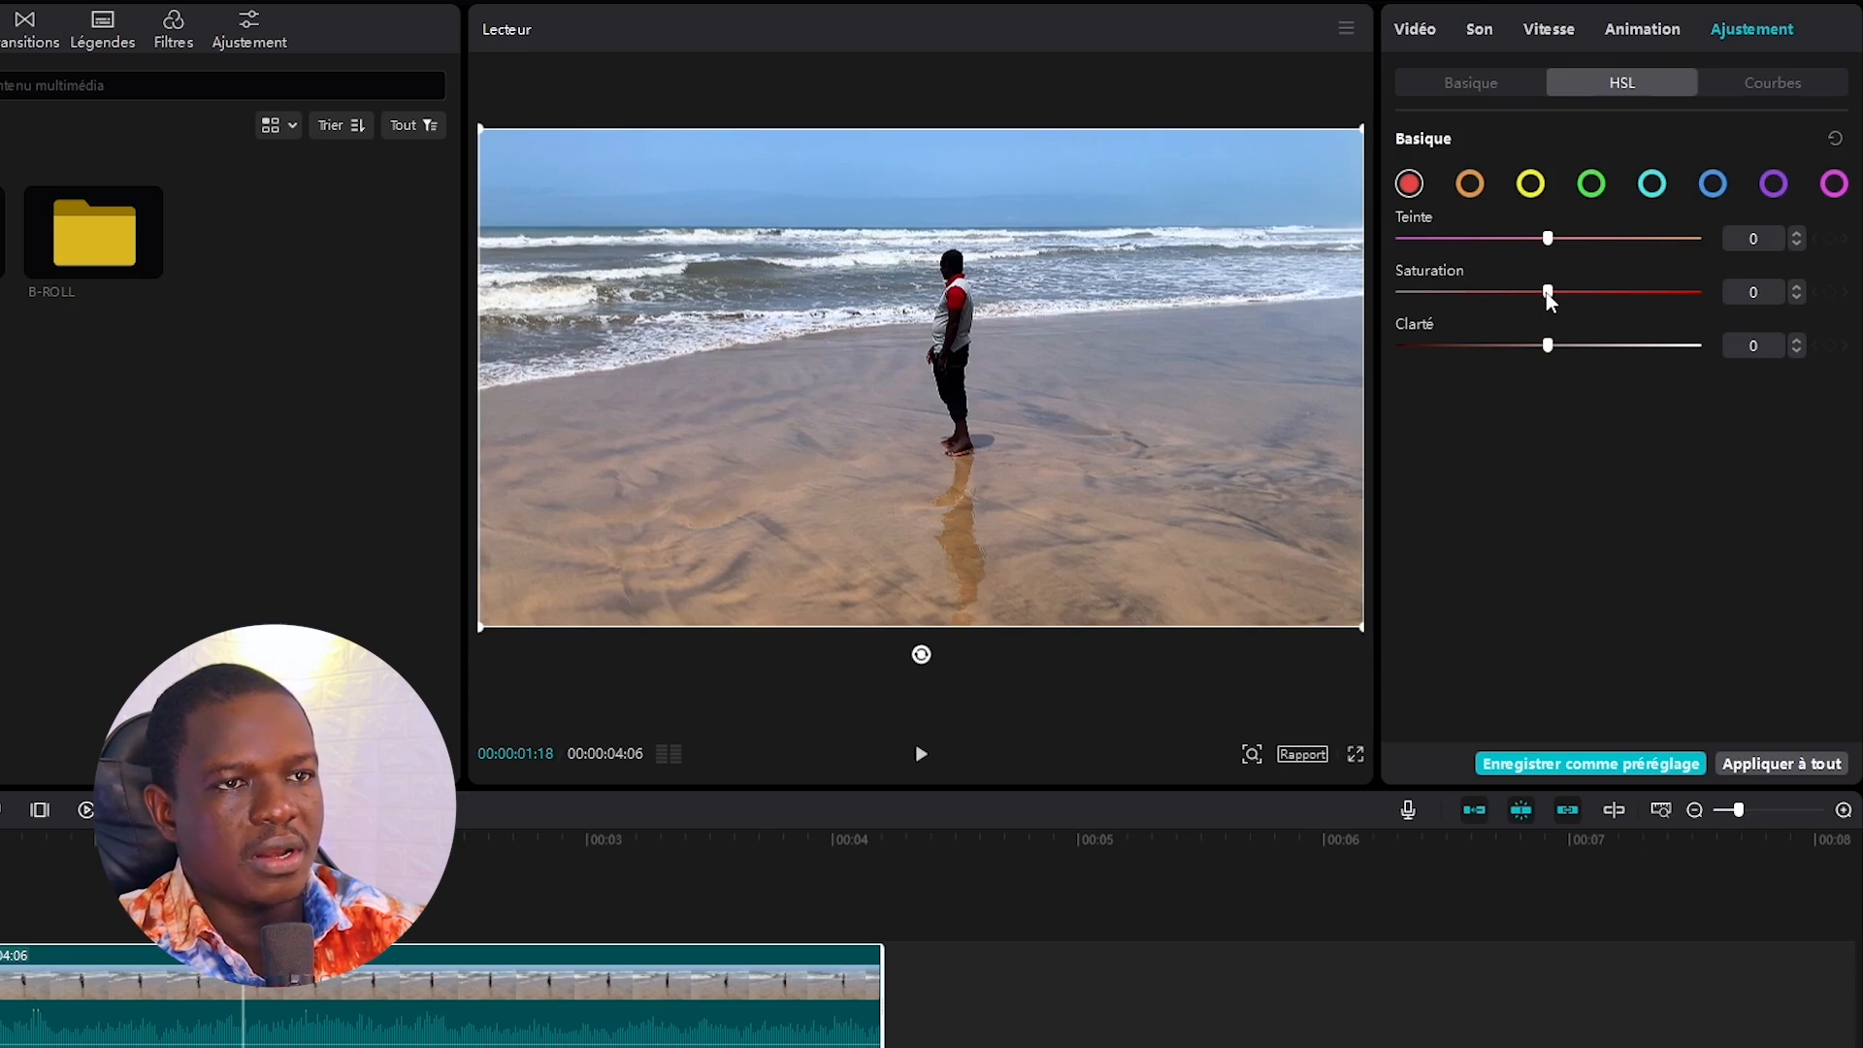
{"action": "left_click_drag", "start_coordinate": [1547, 293], "coordinate": [1597, 291]}
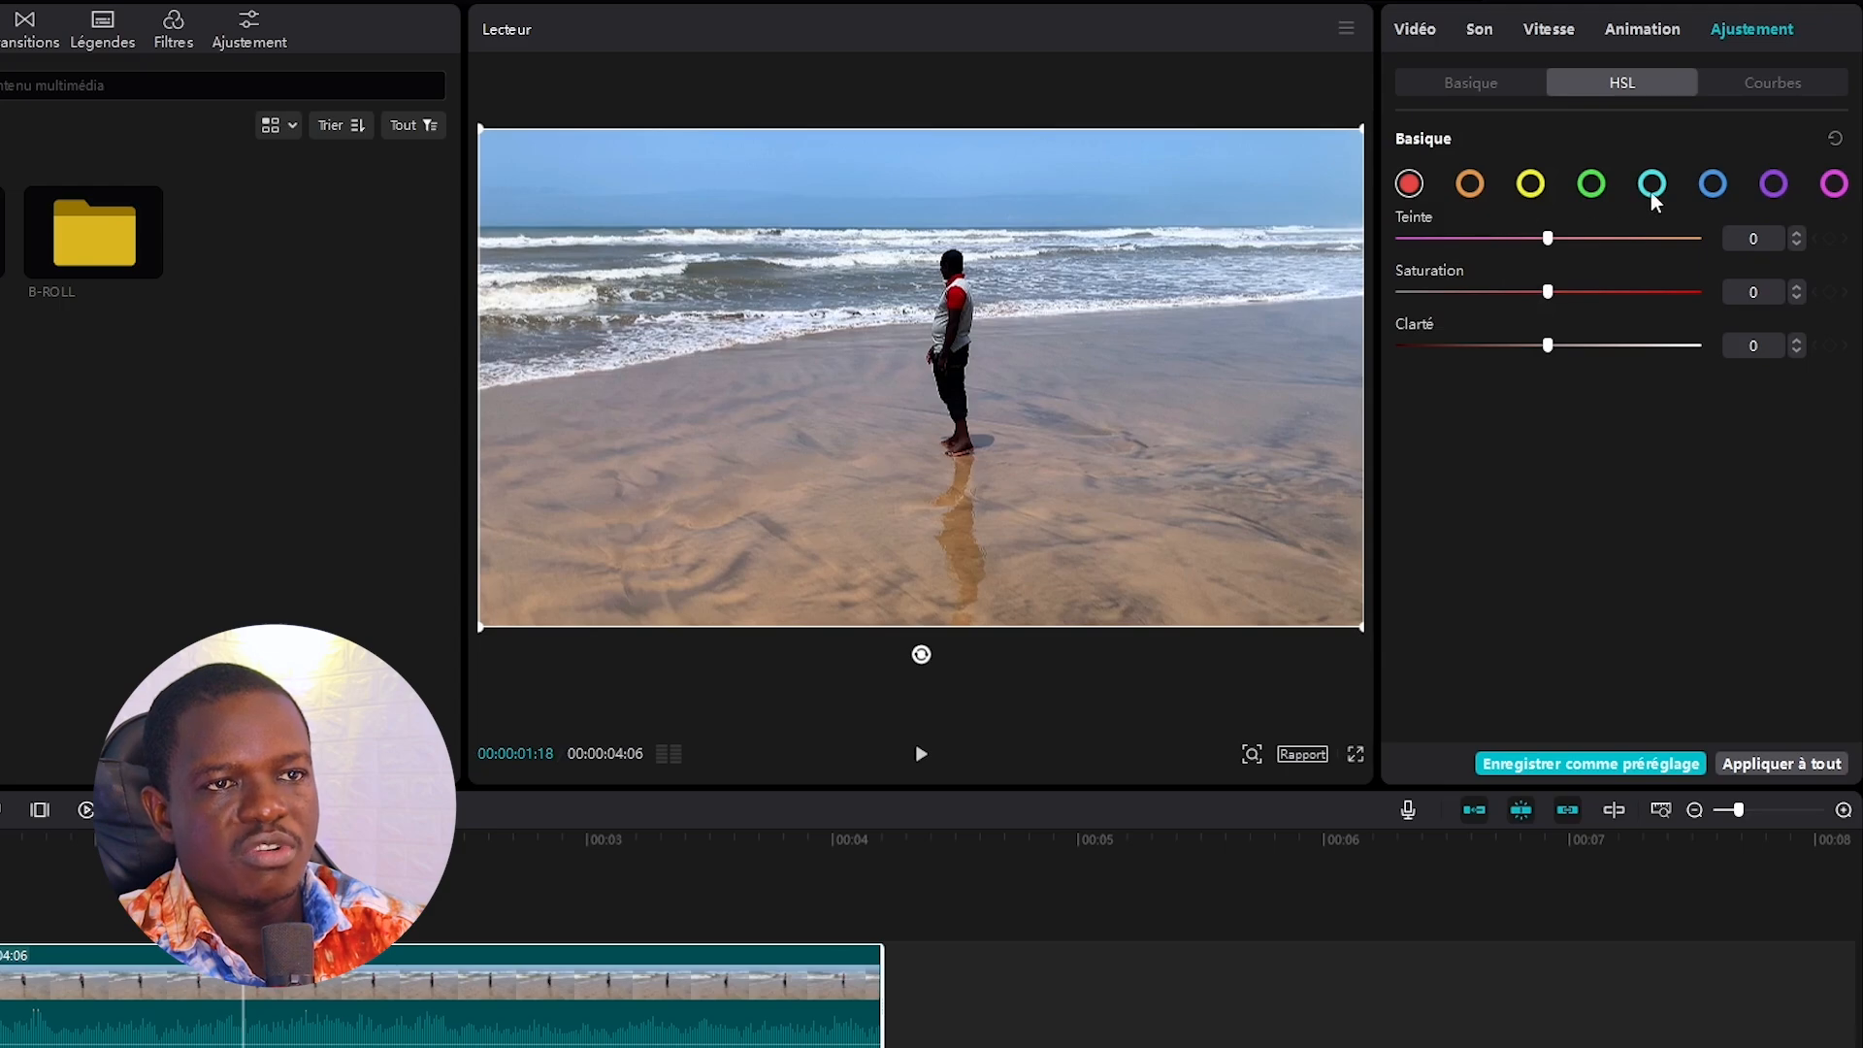
{"action": "left_click", "coordinate": [1588, 187]}
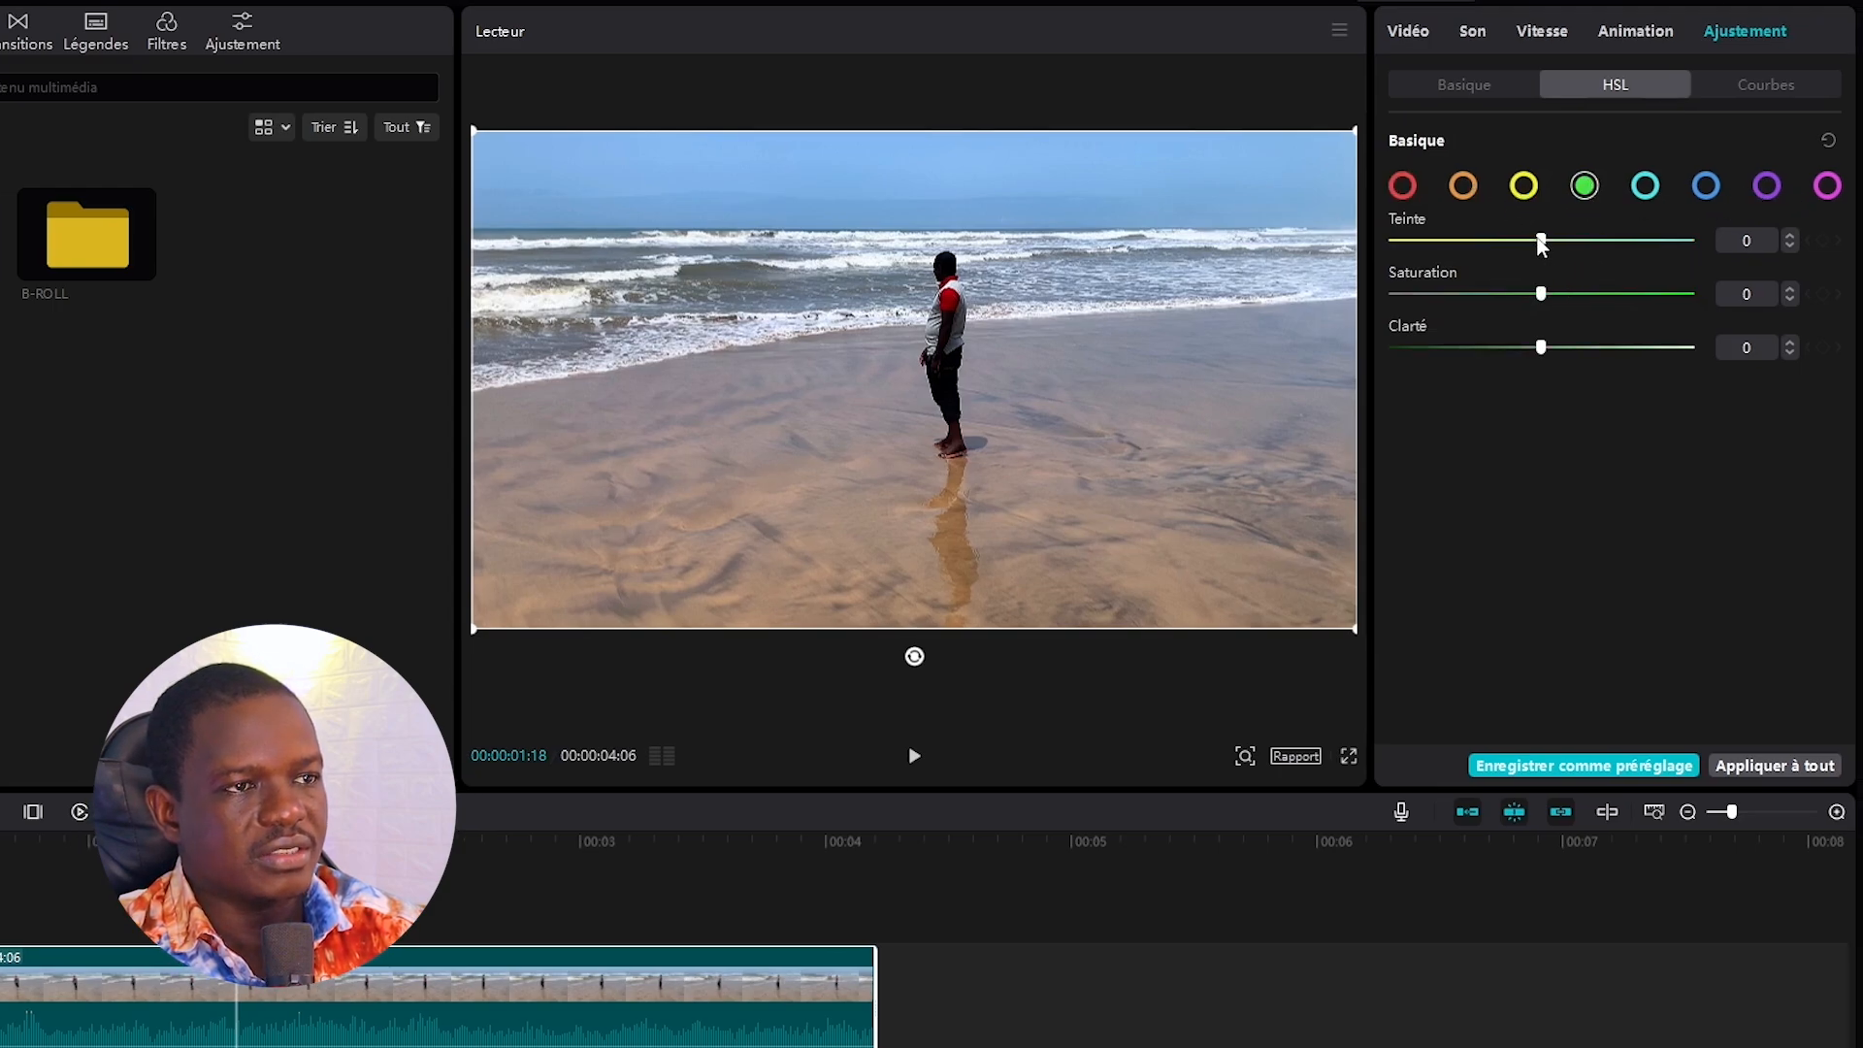
{"action": "left_click_drag", "start_coordinate": [1543, 294], "coordinate": [1592, 293]}
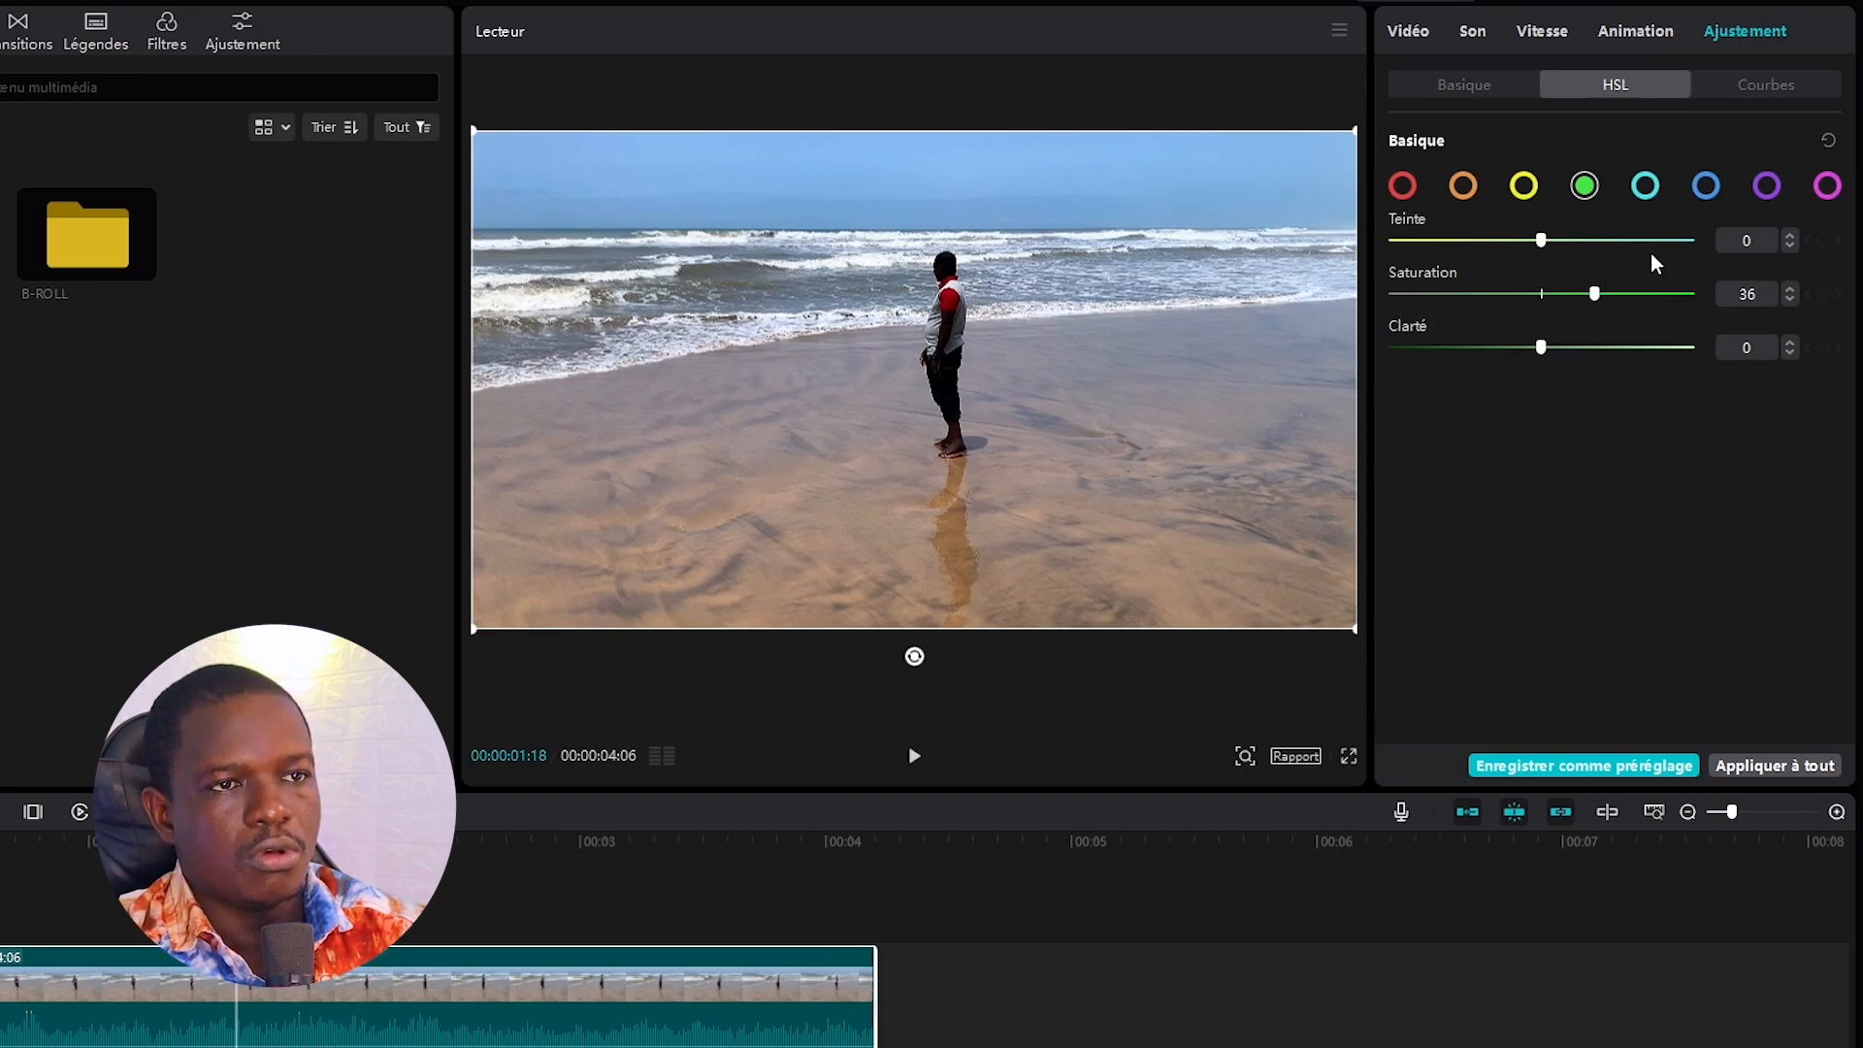
- Set the HSL blue colour's Saturation to 16 and Clarté to 15
{"action": "left_click", "coordinate": [1705, 187]}
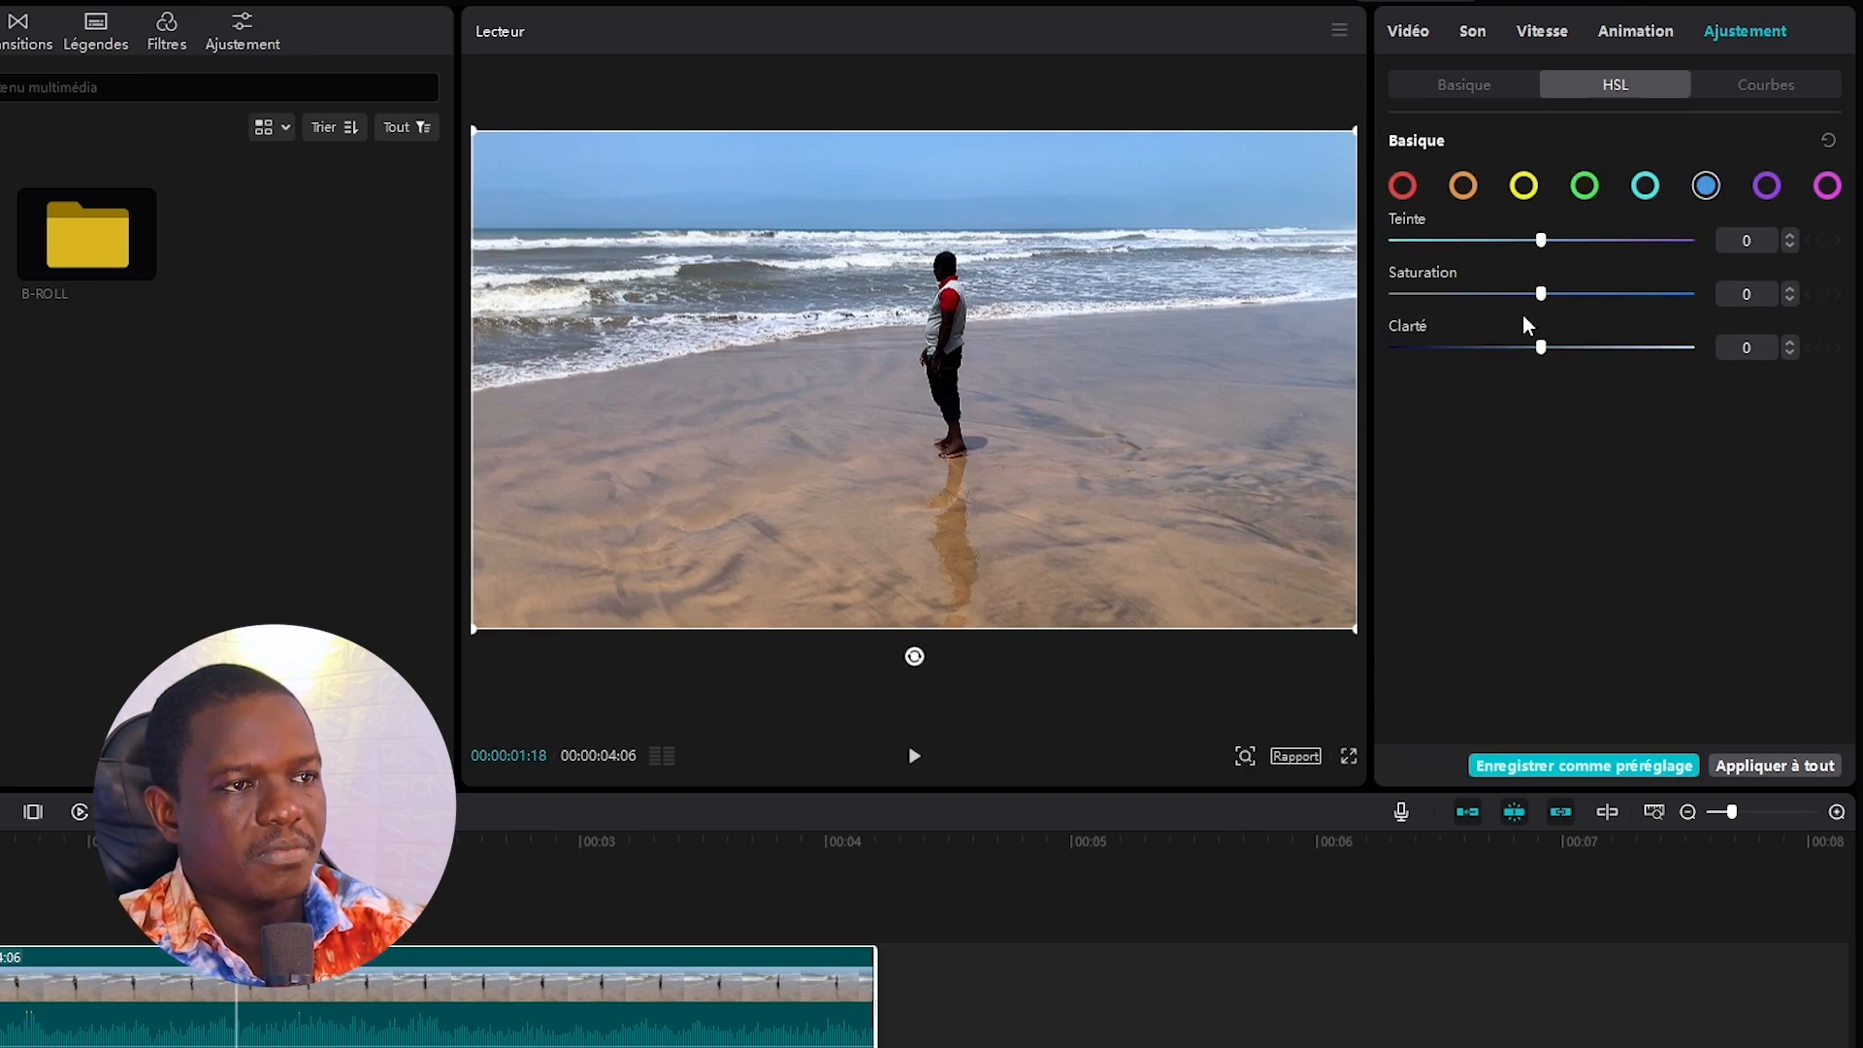
{"action": "left_click_drag", "start_coordinate": [1546, 293], "coordinate": [1579, 293]}
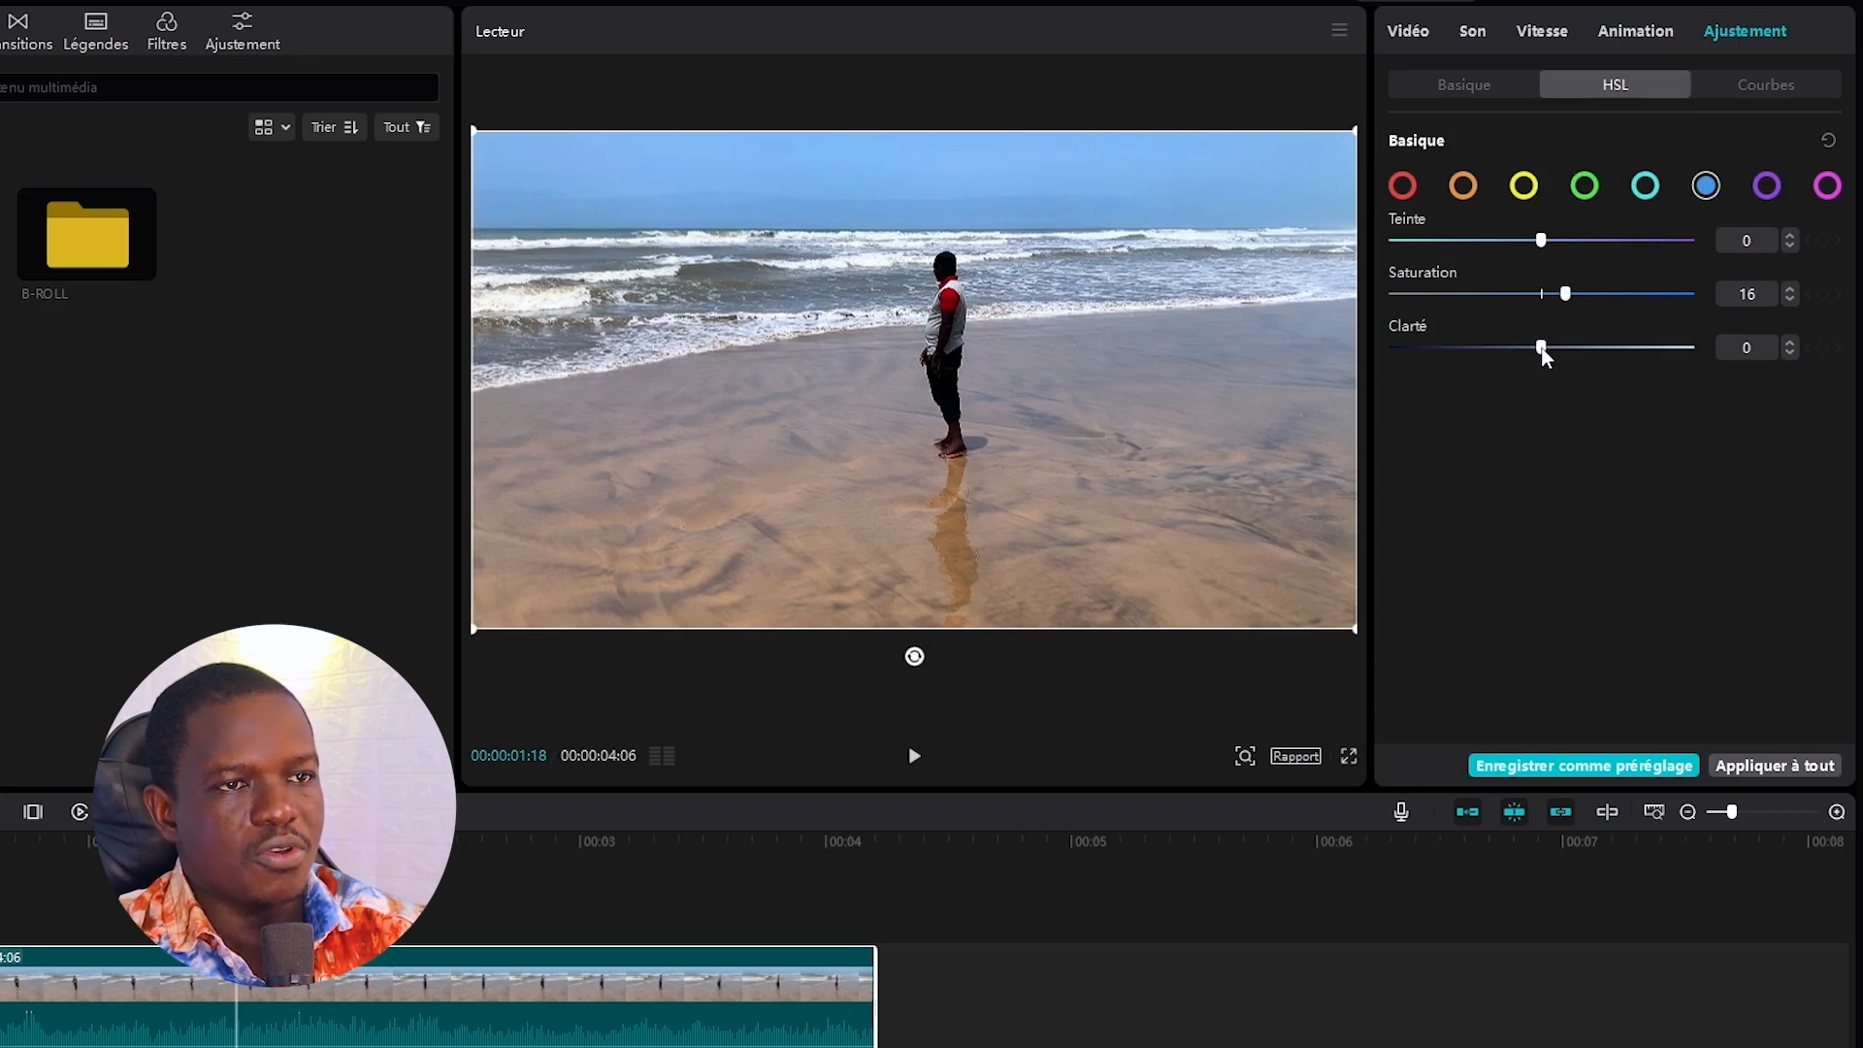
{"action": "left_click_drag", "start_coordinate": [1542, 348], "coordinate": [1587, 347]}
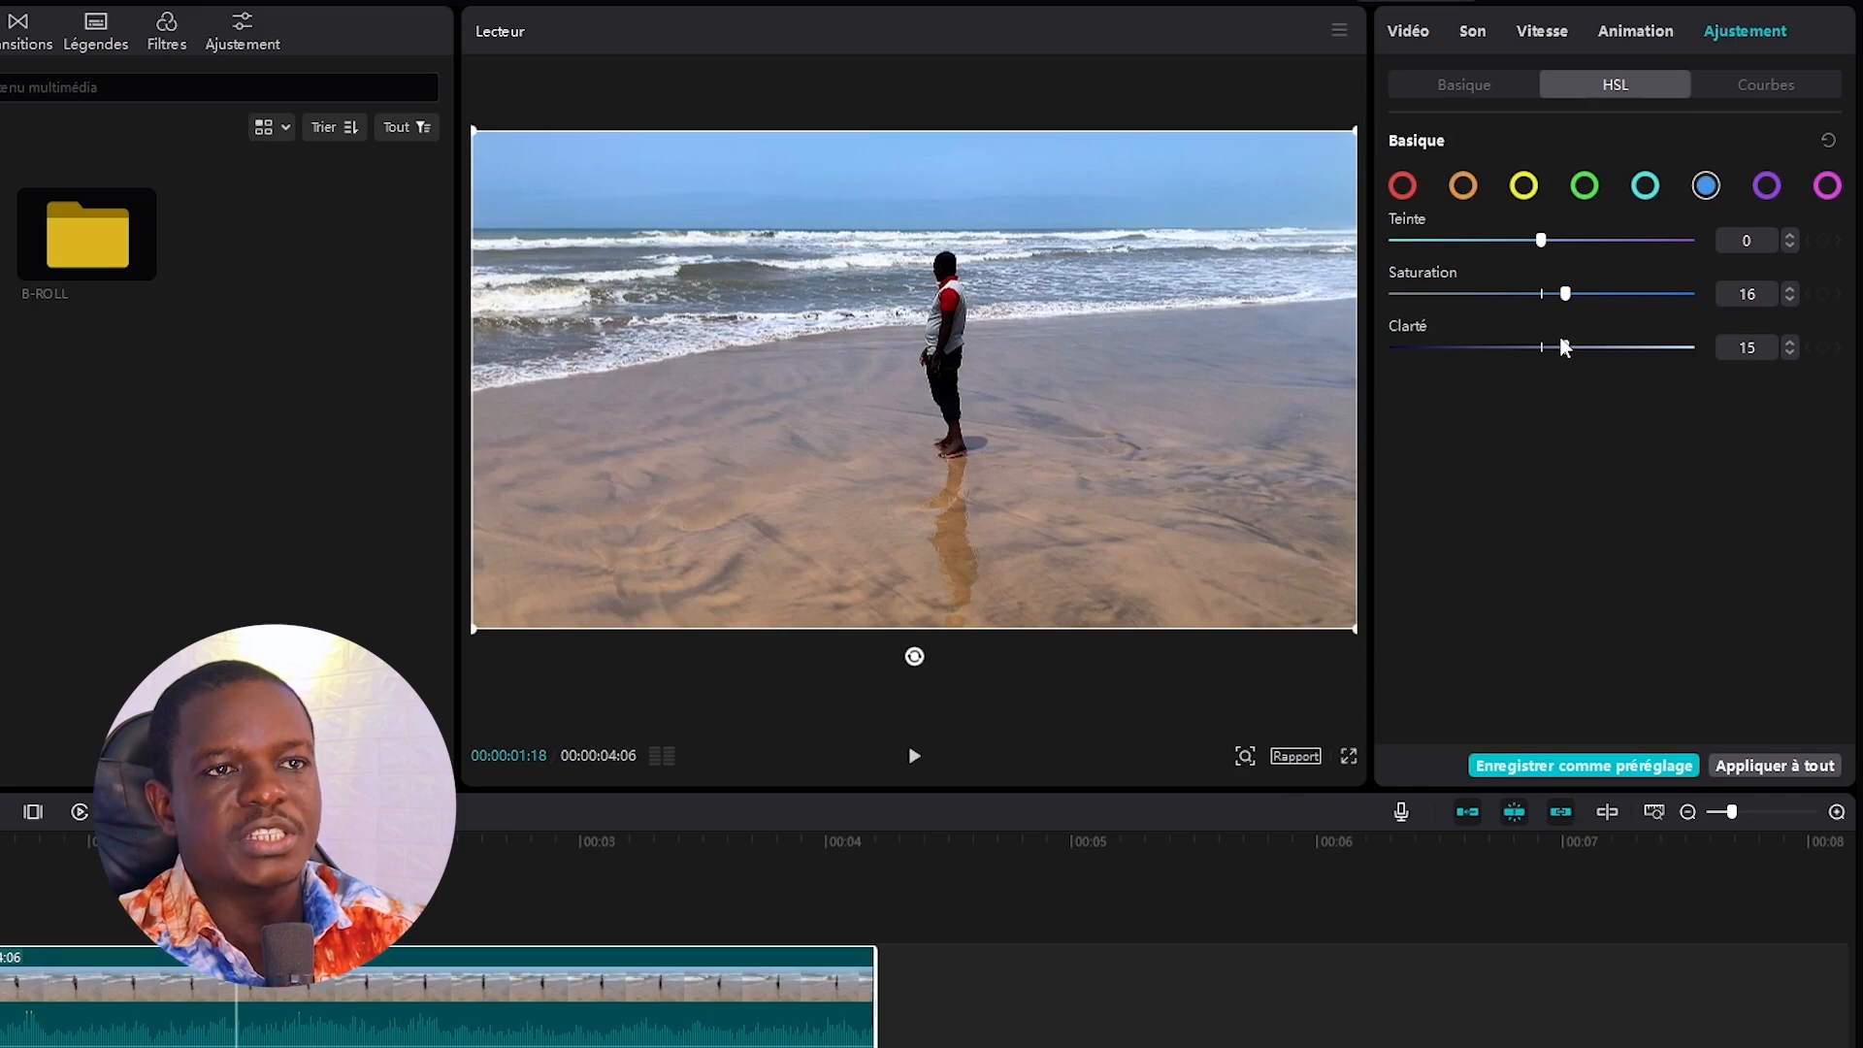
- Shape the clip's Luma curve by shifting the black point slightly inward and lowering the white point slightly
{"action": "left_click", "coordinate": [1762, 79]}
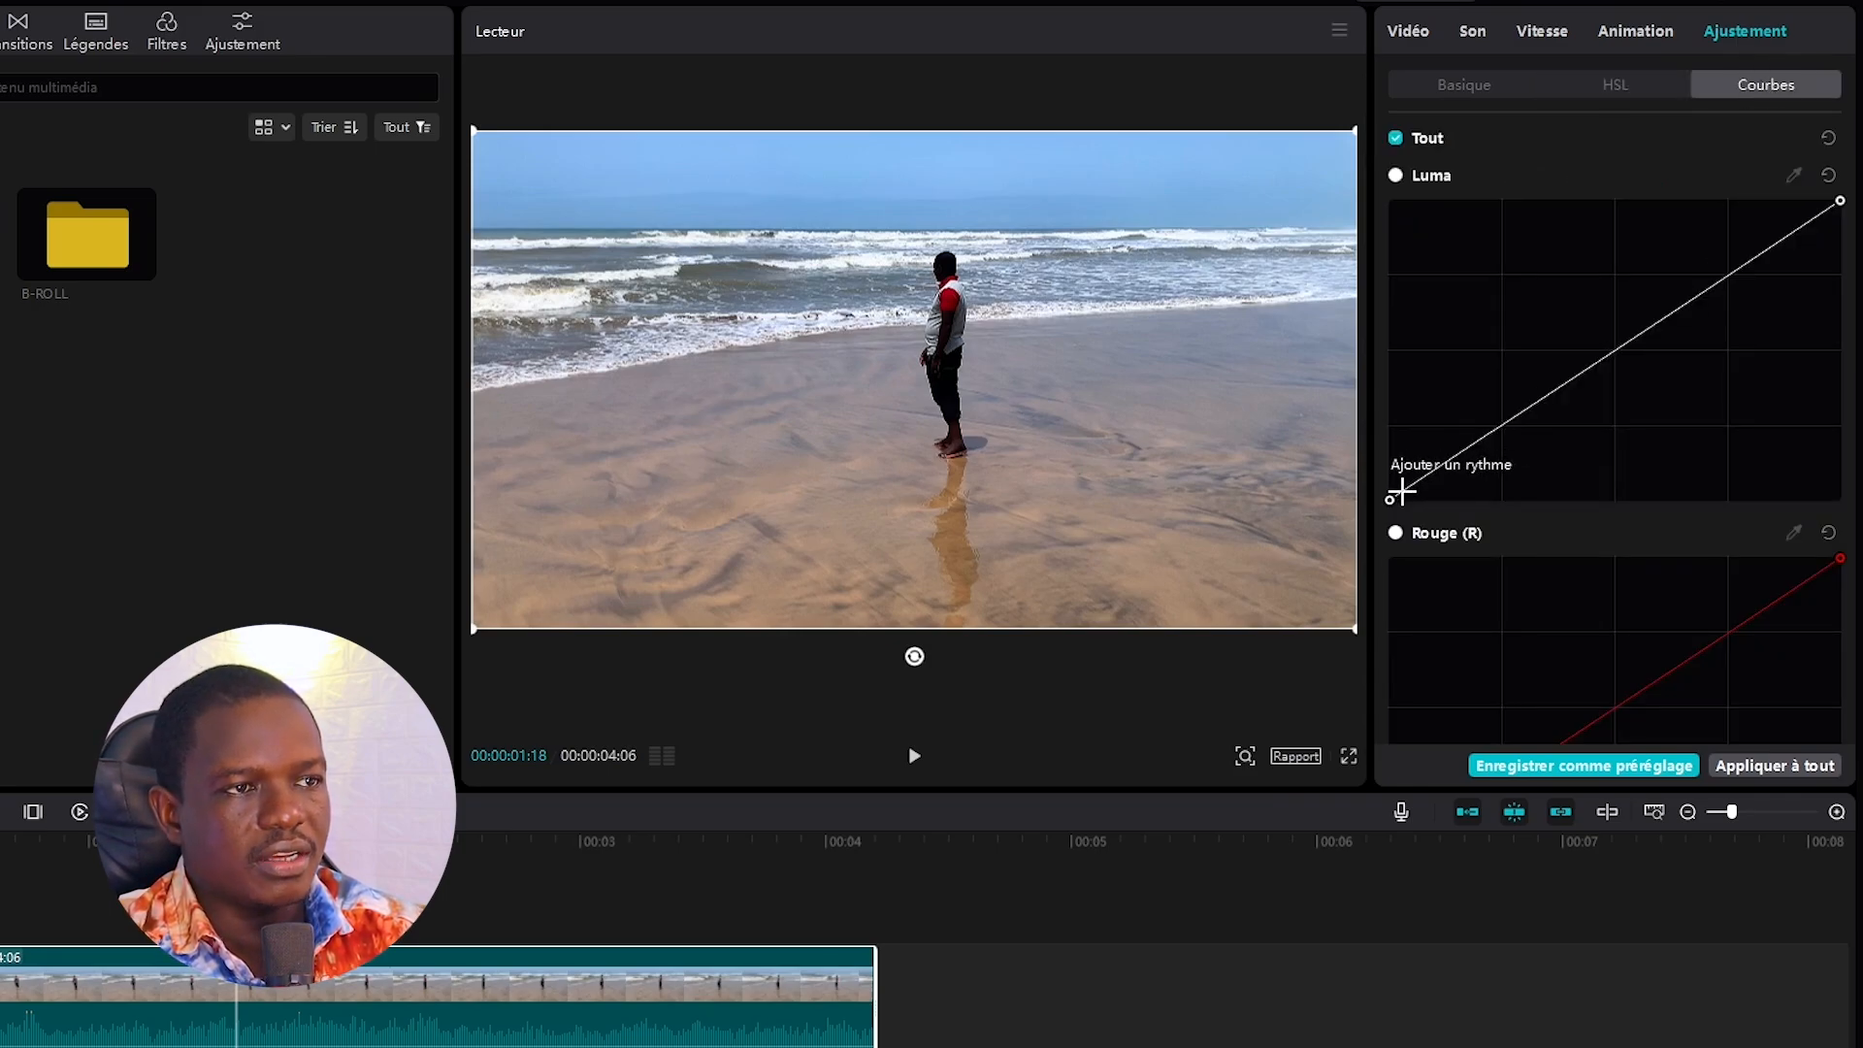
{"action": "mouse_move", "coordinate": [1389, 500]}
{"action": "left_mouse_down"}
{"action": "mouse_move", "coordinate": [1391, 469]}
{"action": "mouse_move", "coordinate": [1397, 499]}
{"action": "left_mouse_up"}
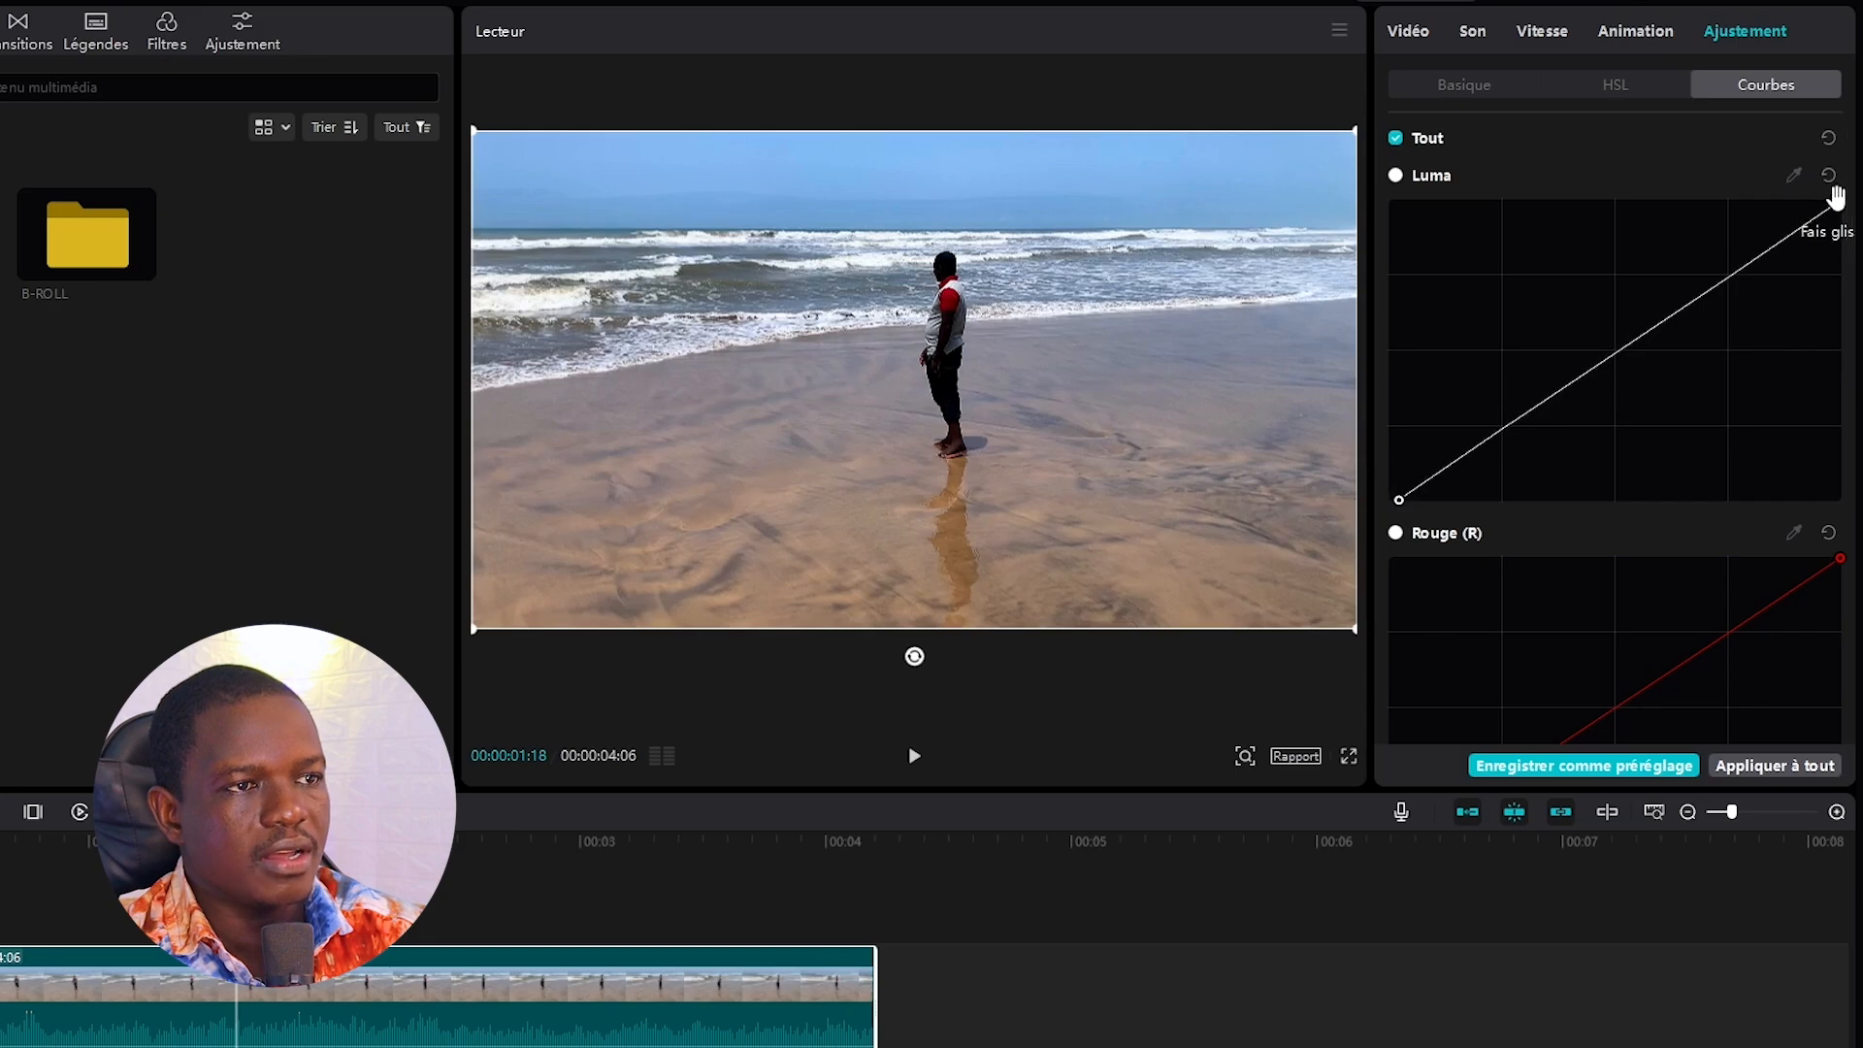
{"action": "mouse_move", "coordinate": [1837, 201]}
{"action": "left_mouse_down"}
{"action": "mouse_move", "coordinate": [1790, 195]}
{"action": "mouse_move", "coordinate": [1834, 215]}
{"action": "left_mouse_up"}
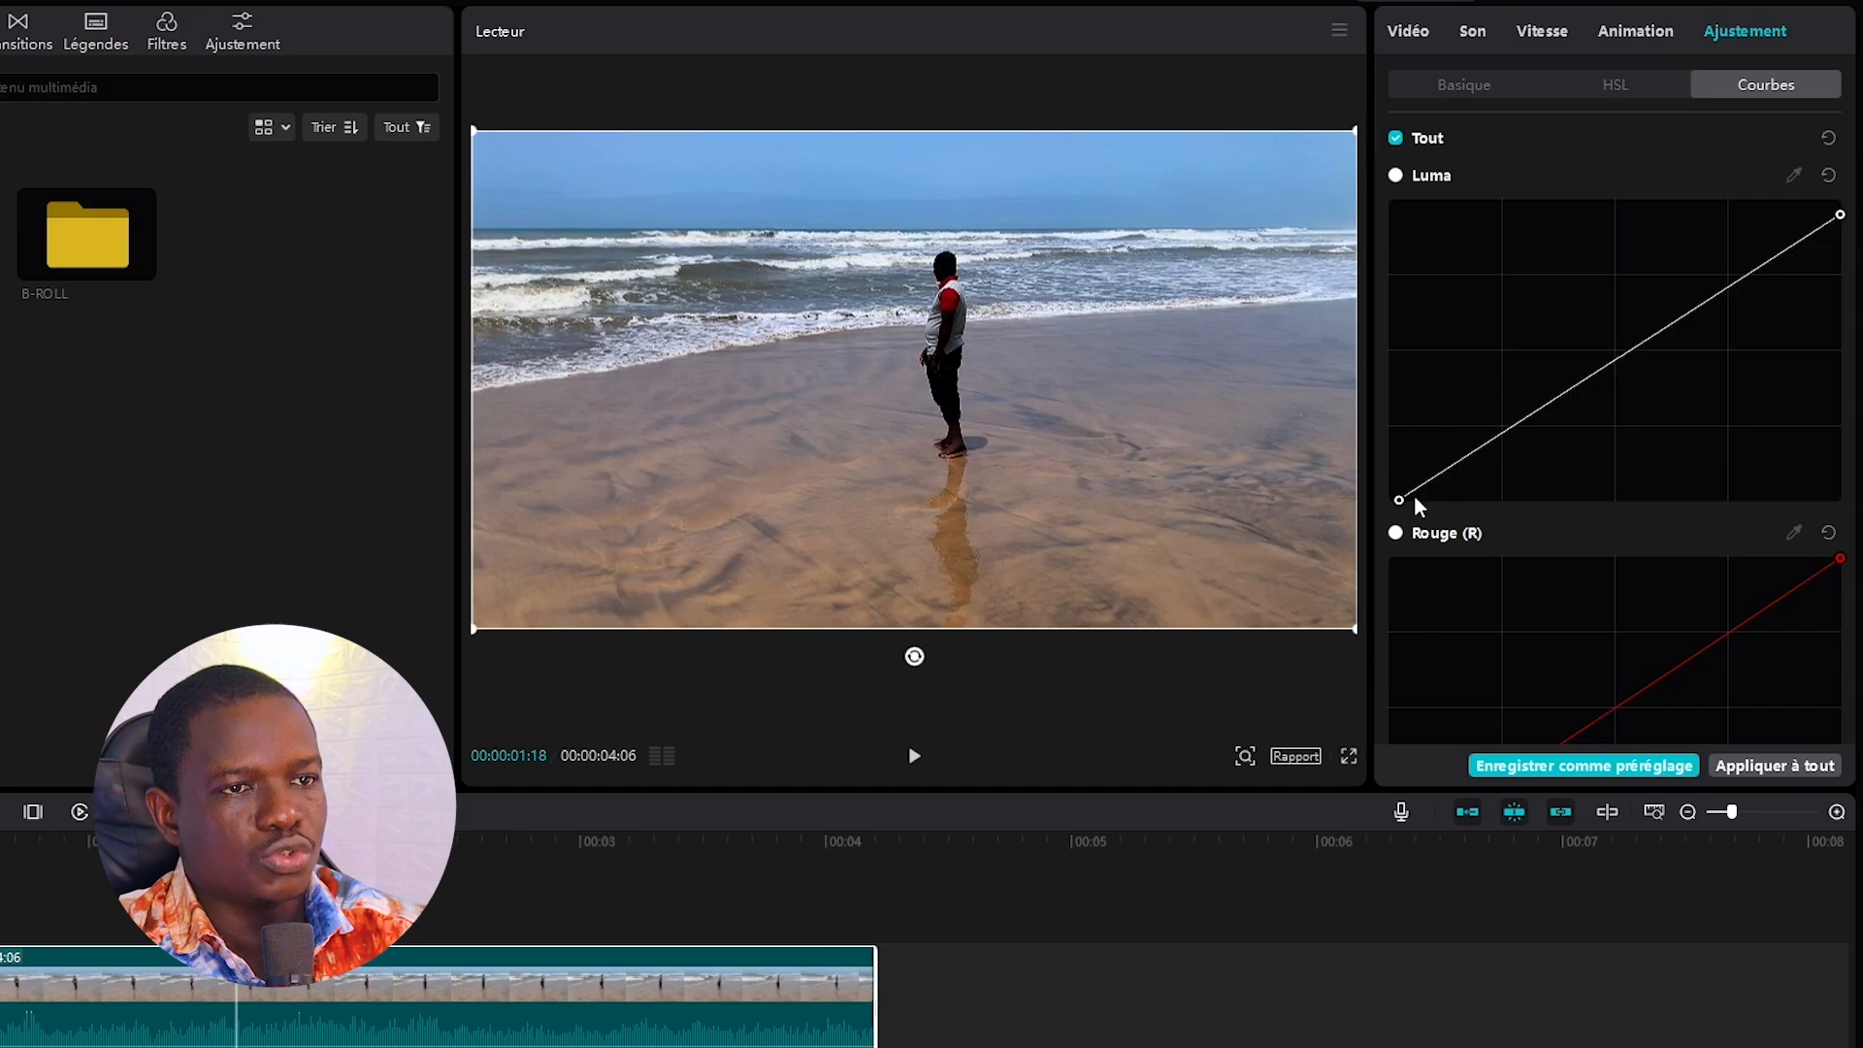
{"action": "mouse_move", "coordinate": [1399, 503]}
{"action": "left_mouse_down"}
{"action": "mouse_move", "coordinate": [1416, 503]}
{"action": "mouse_move", "coordinate": [1393, 500]}
{"action": "left_mouse_up"}
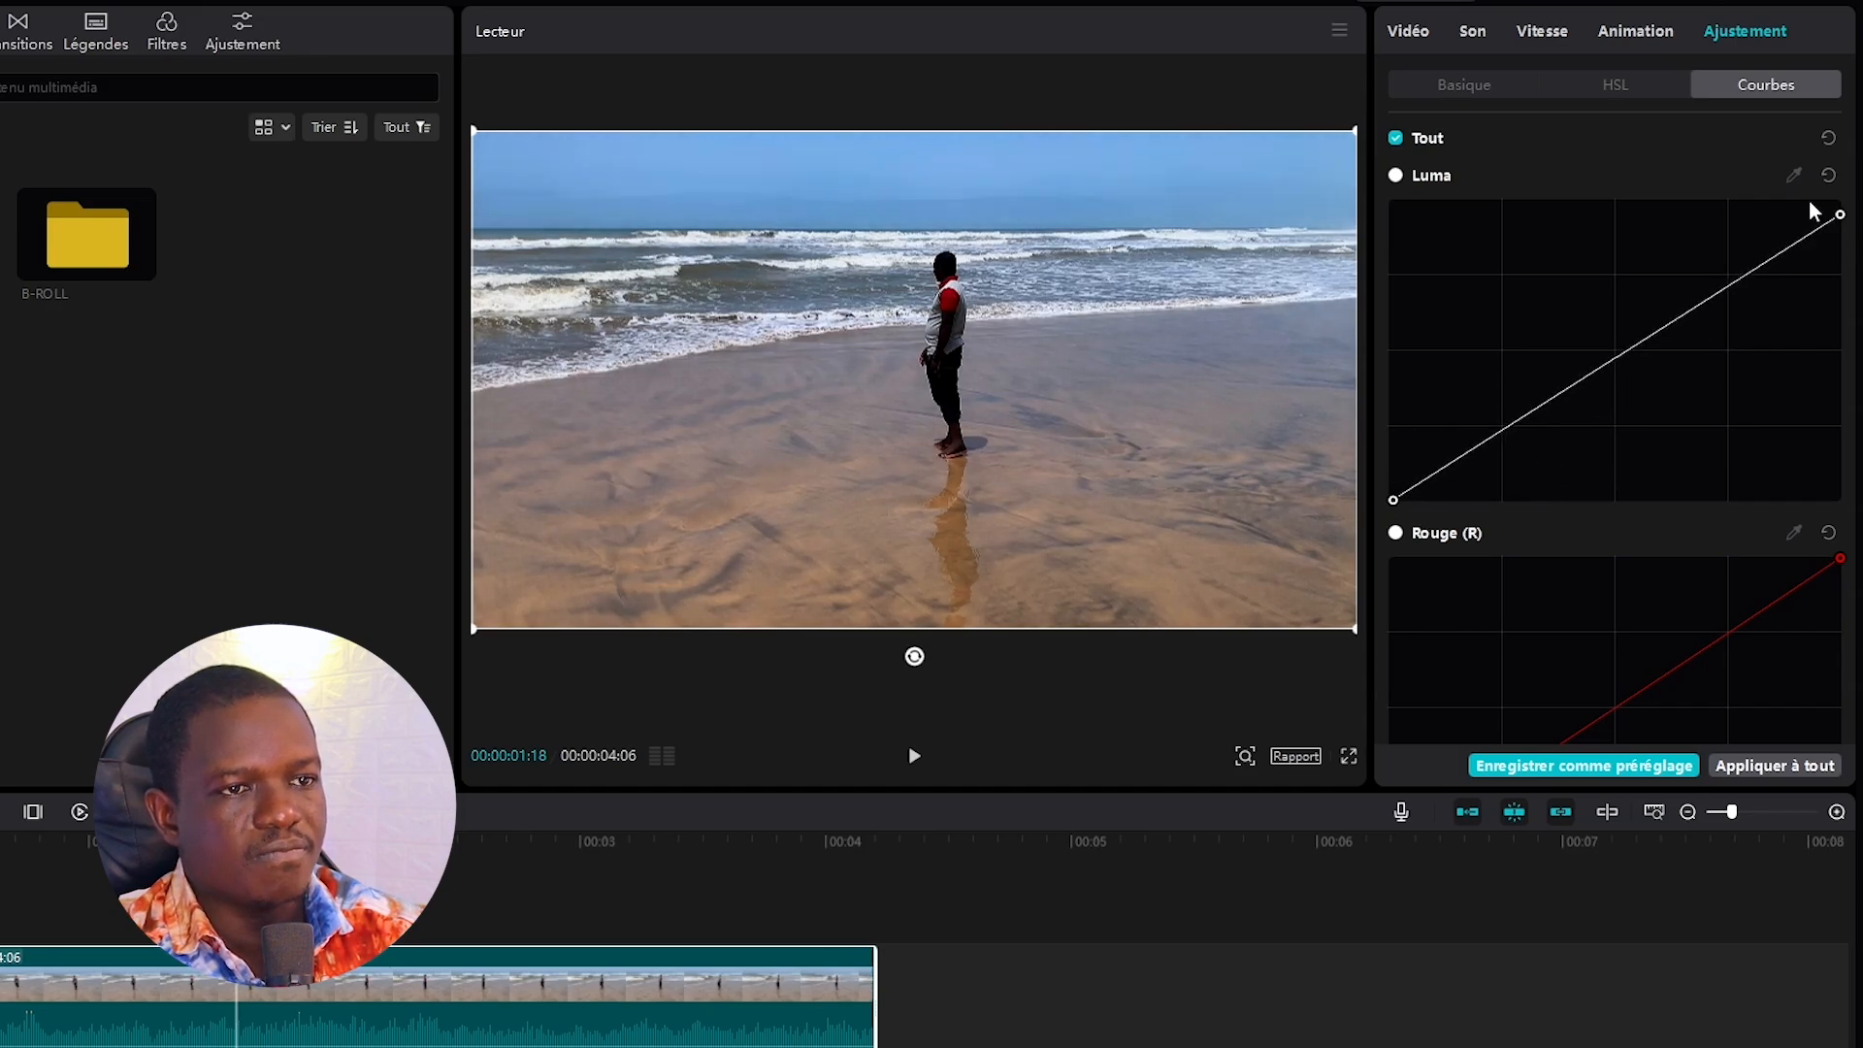
{"action": "left_click_drag", "start_coordinate": [1841, 219], "coordinate": [1836, 205]}
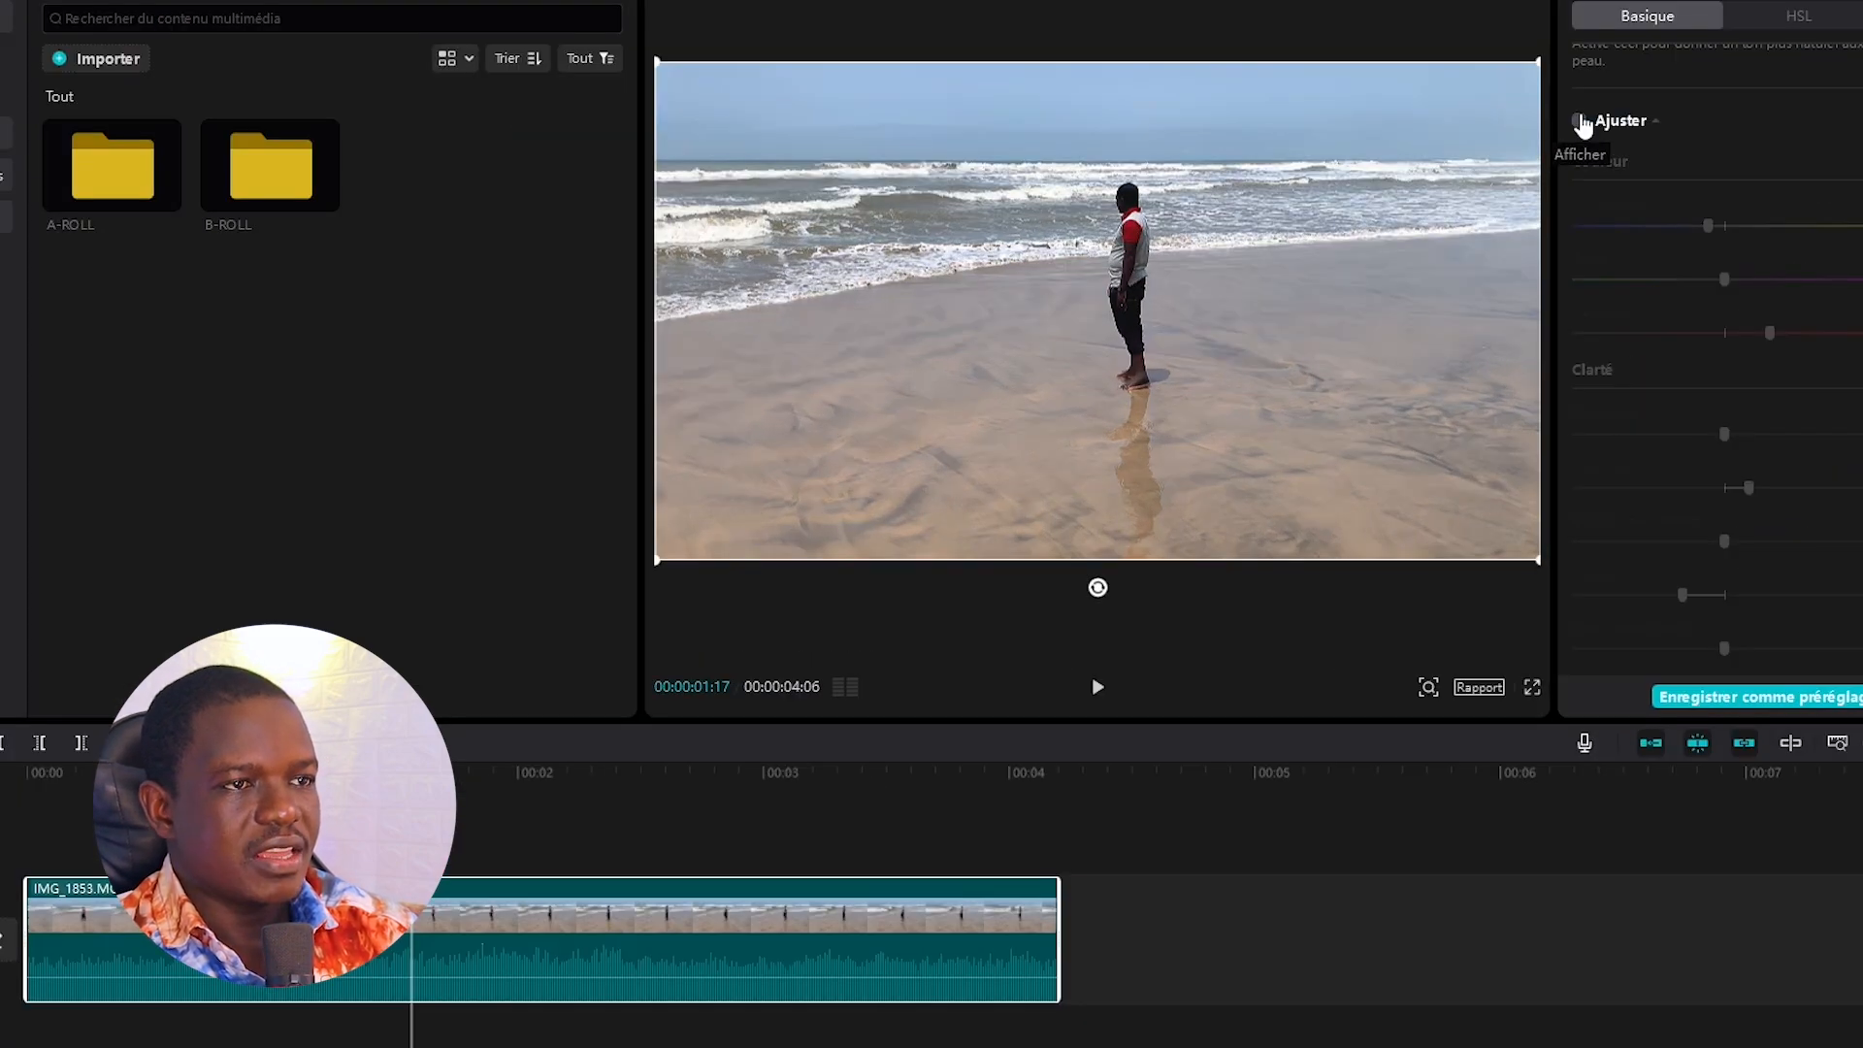
- Toggle the basic Ajuster corrections off and on to compare the beach clip before and after
{"action": "left_click", "coordinate": [1472, 188]}
{"action": "left_click", "coordinate": [1579, 123]}
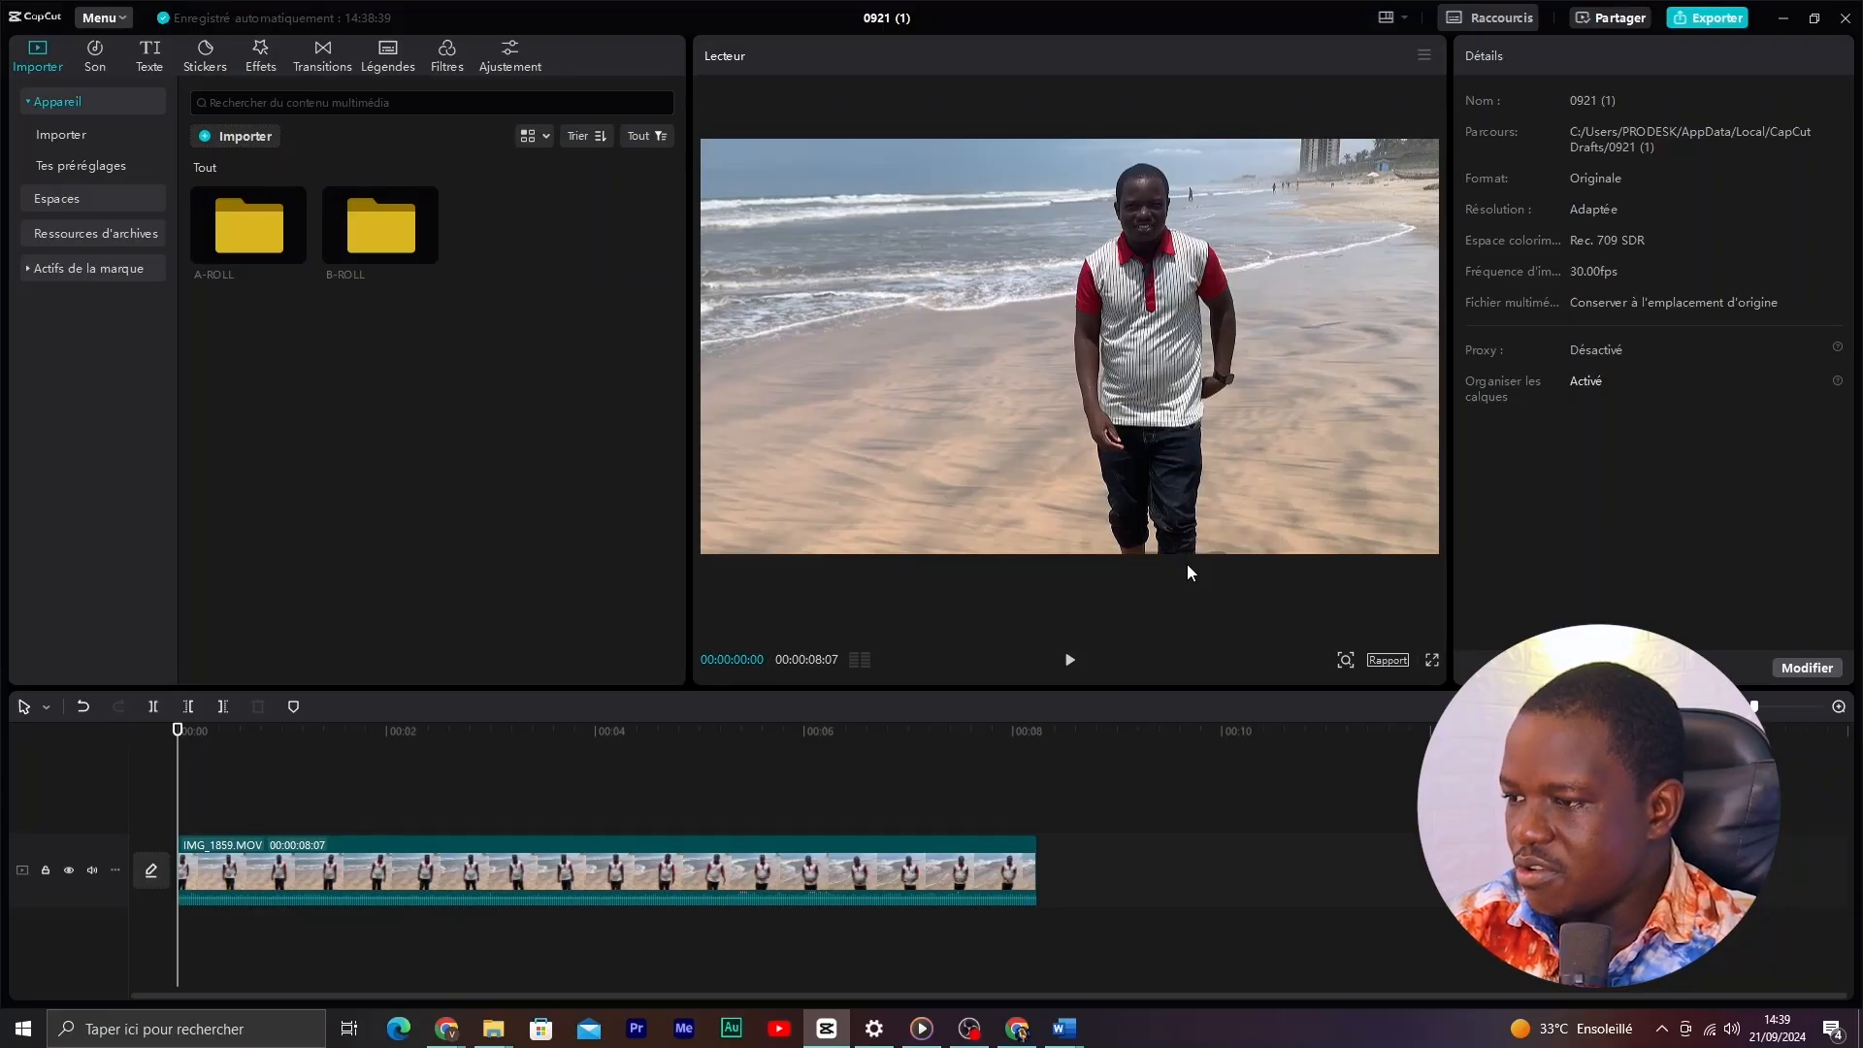
- Select the IMG_1859.MOV clip and play it, replaying from 00:00:02:24, to listen to its original sound
{"action": "left_click", "coordinate": [402, 860]}
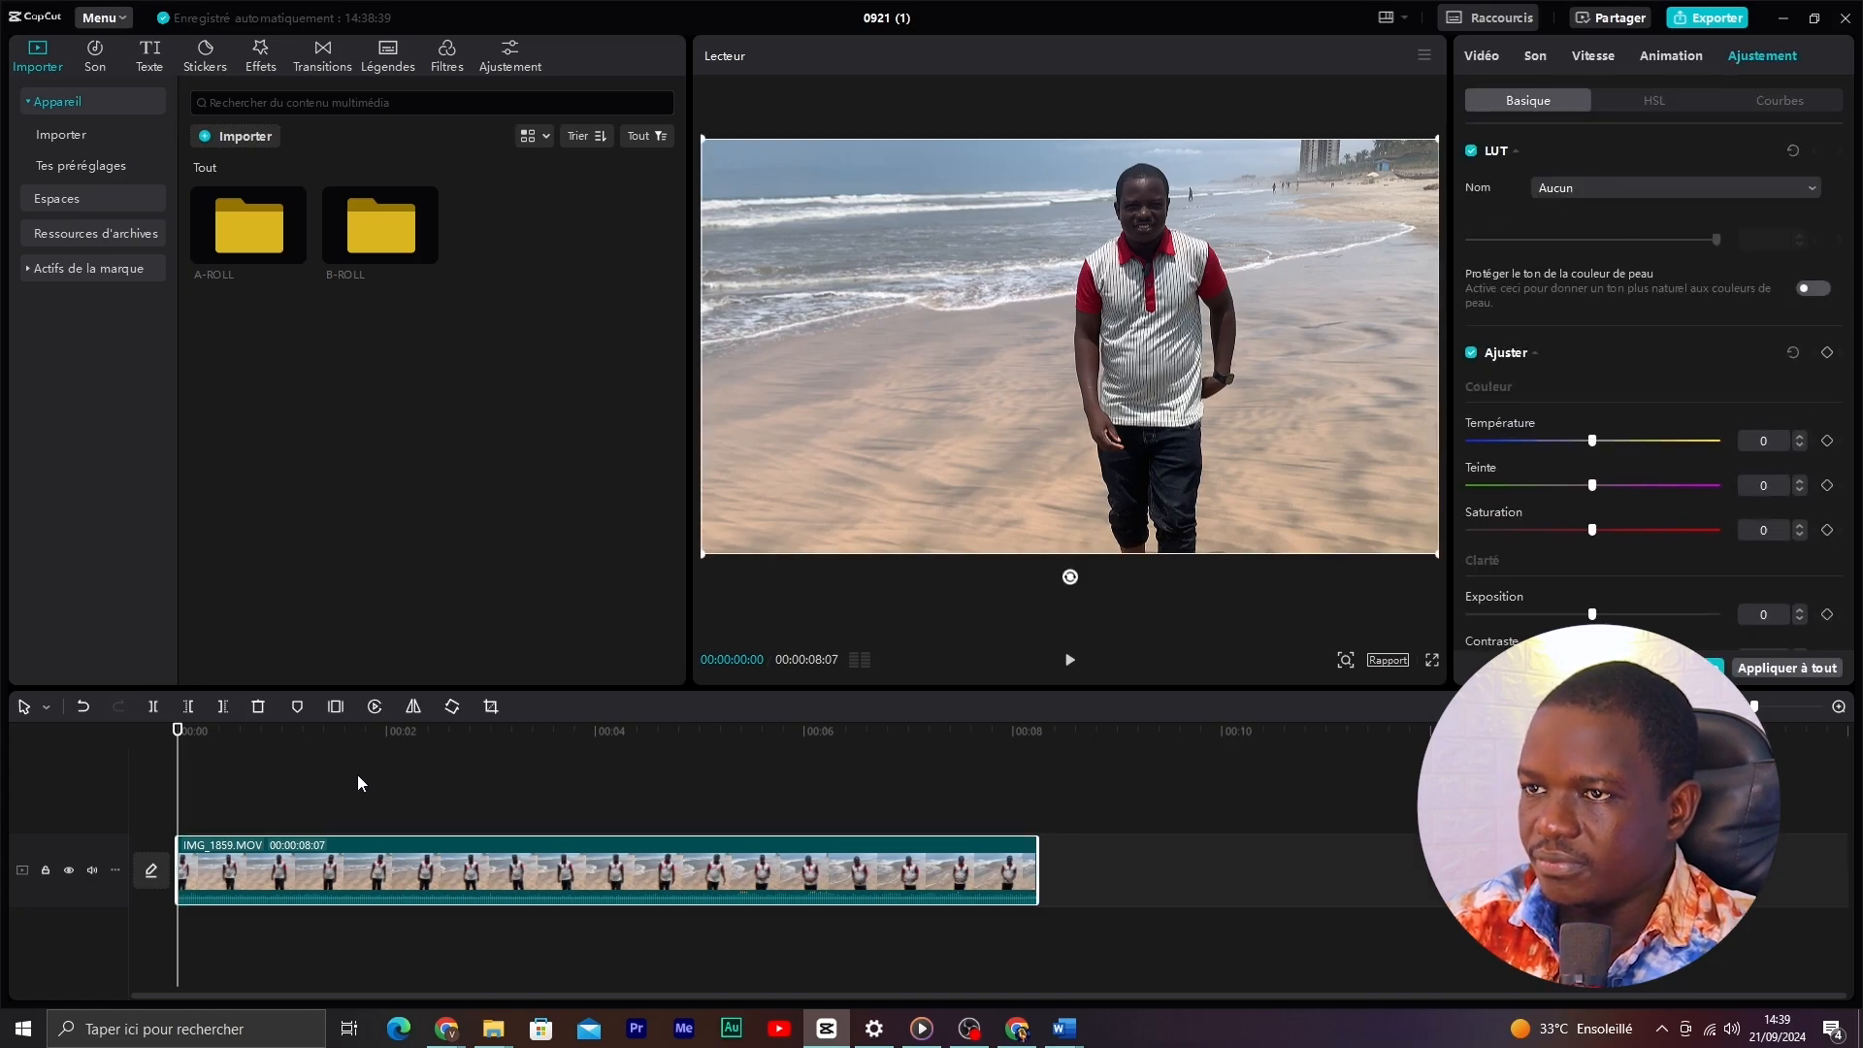
{"action": "key", "text": "space"}
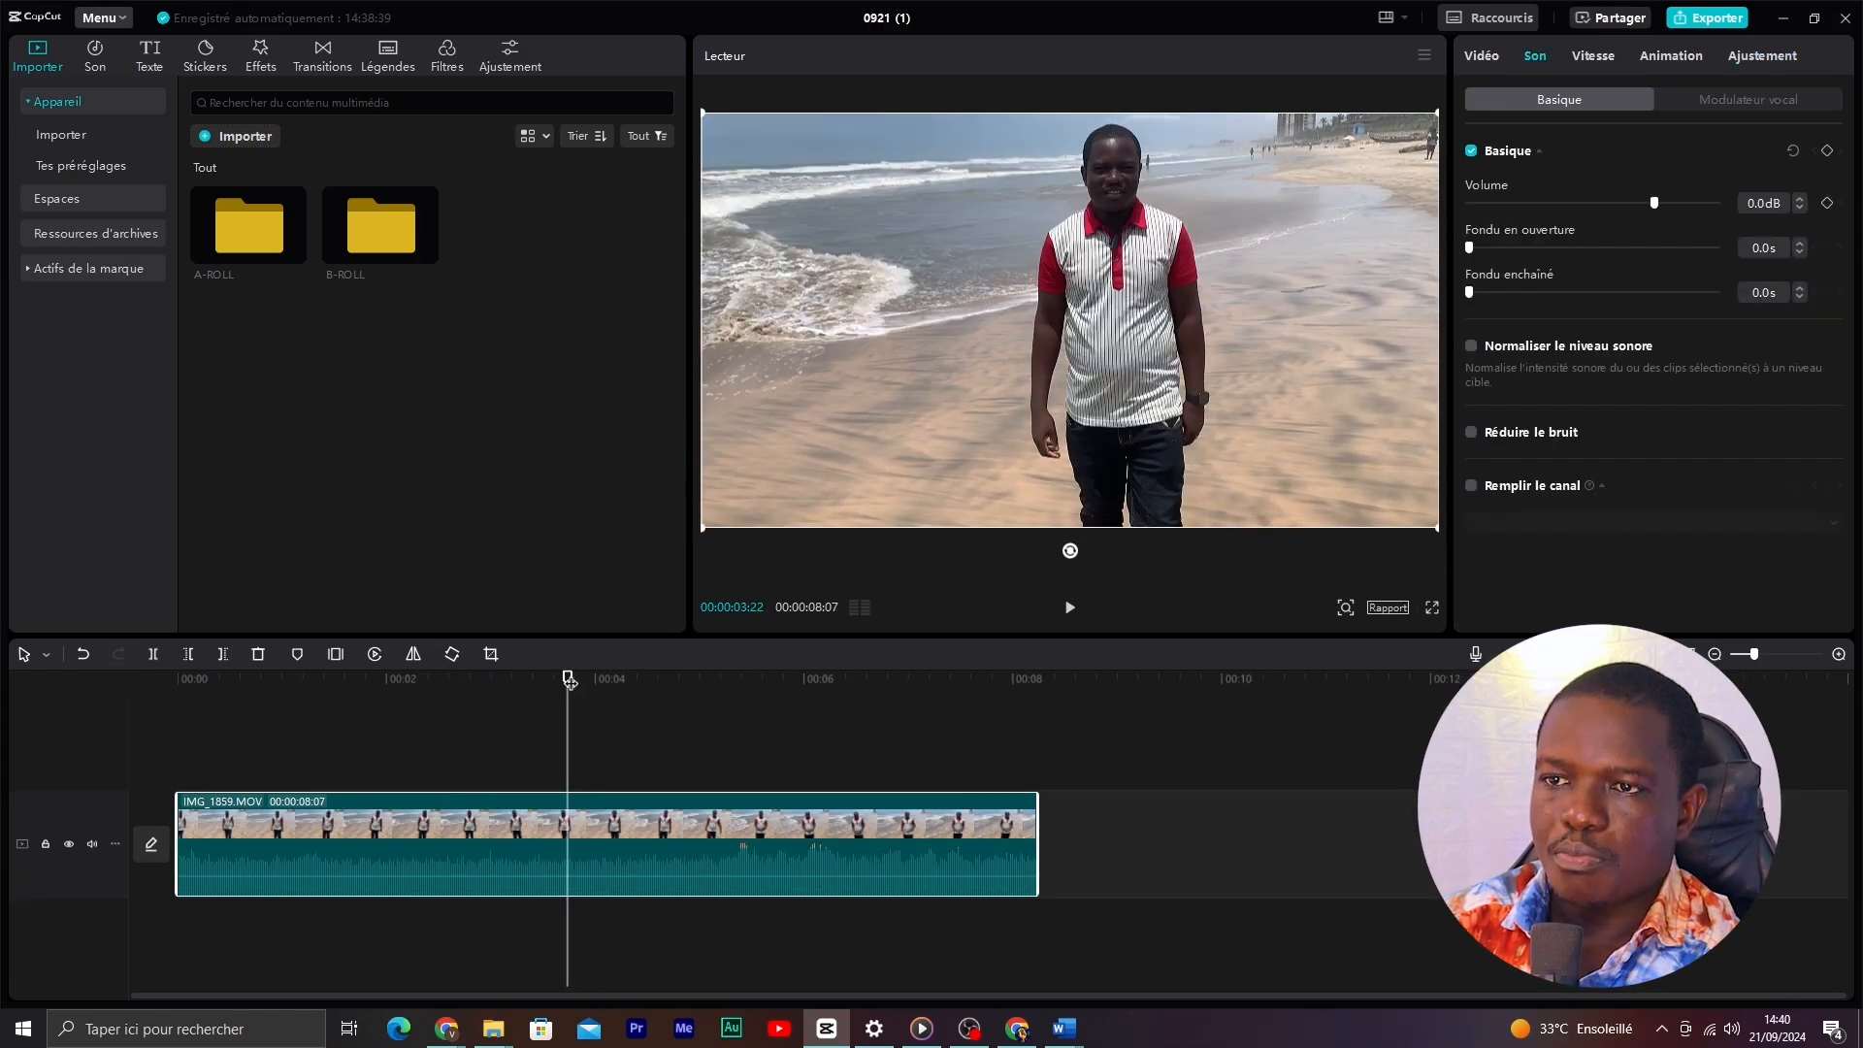
{"action": "left_click_drag", "start_coordinate": [570, 703], "coordinate": [469, 703]}
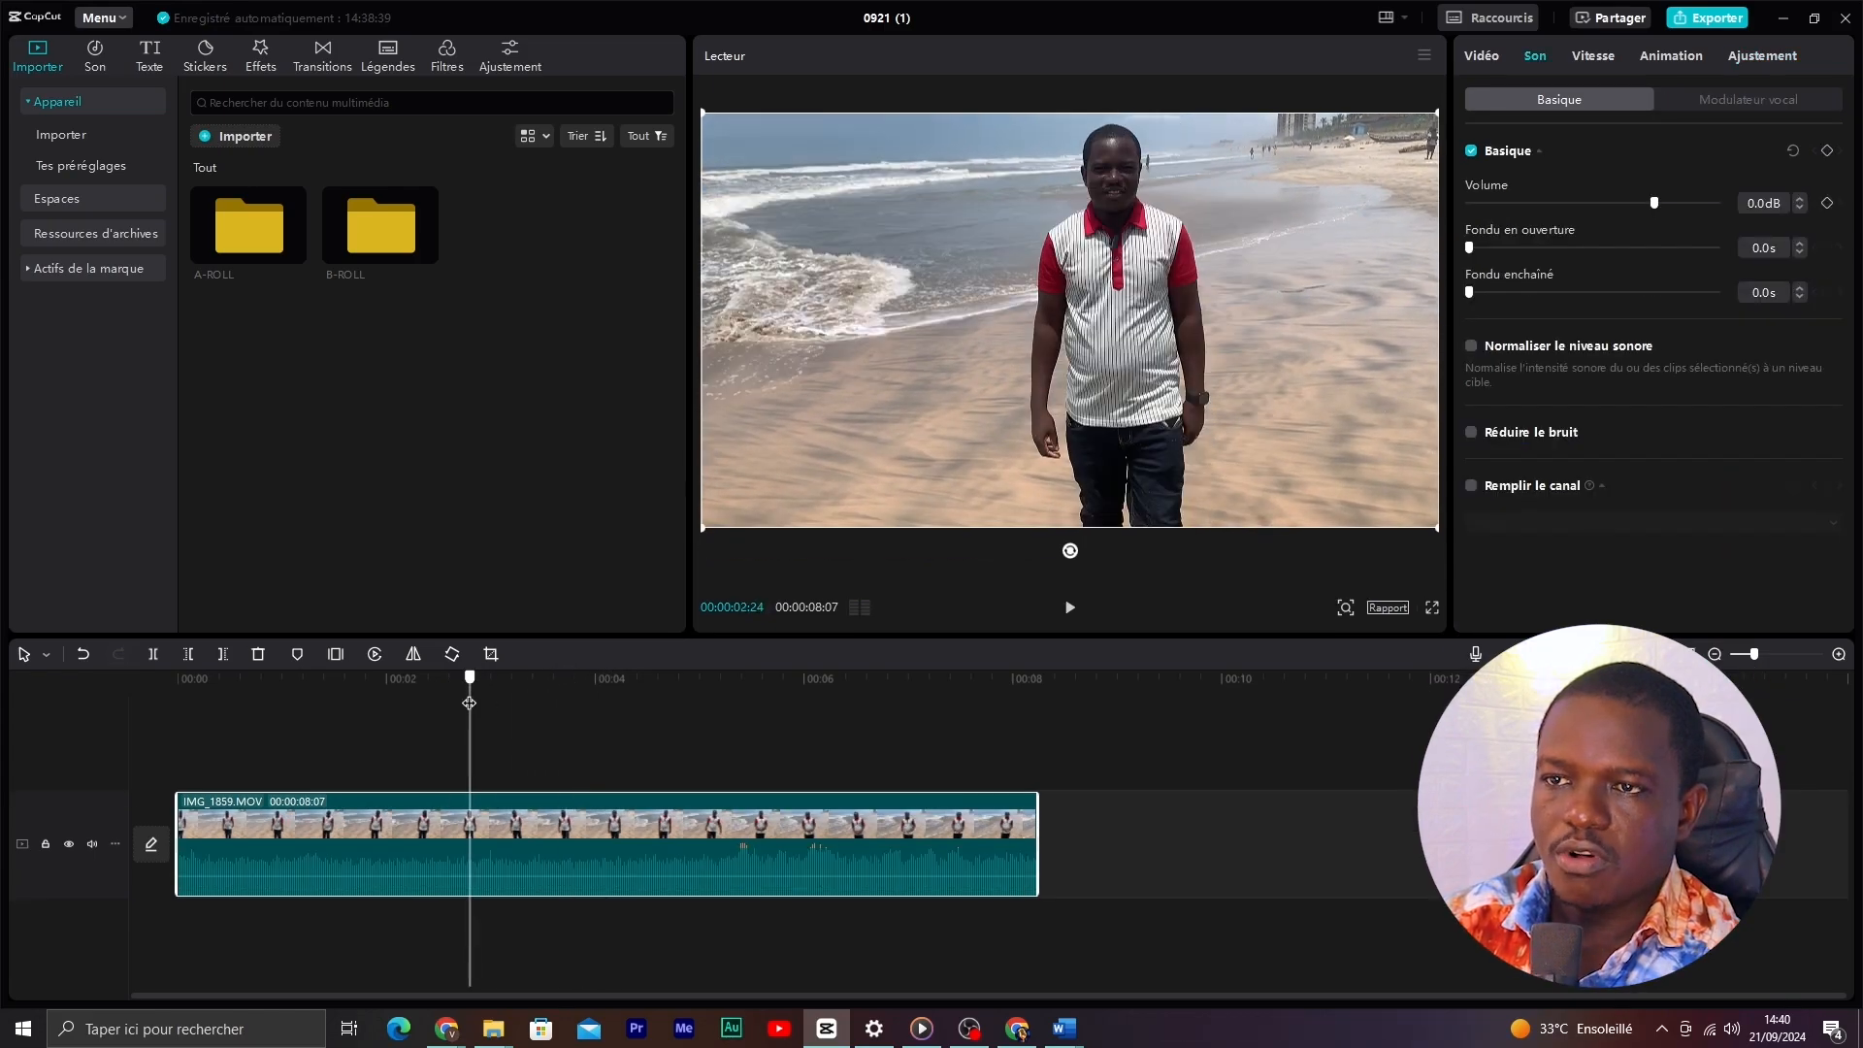
{"action": "key", "text": "space"}
{"action": "key", "text": "space"}
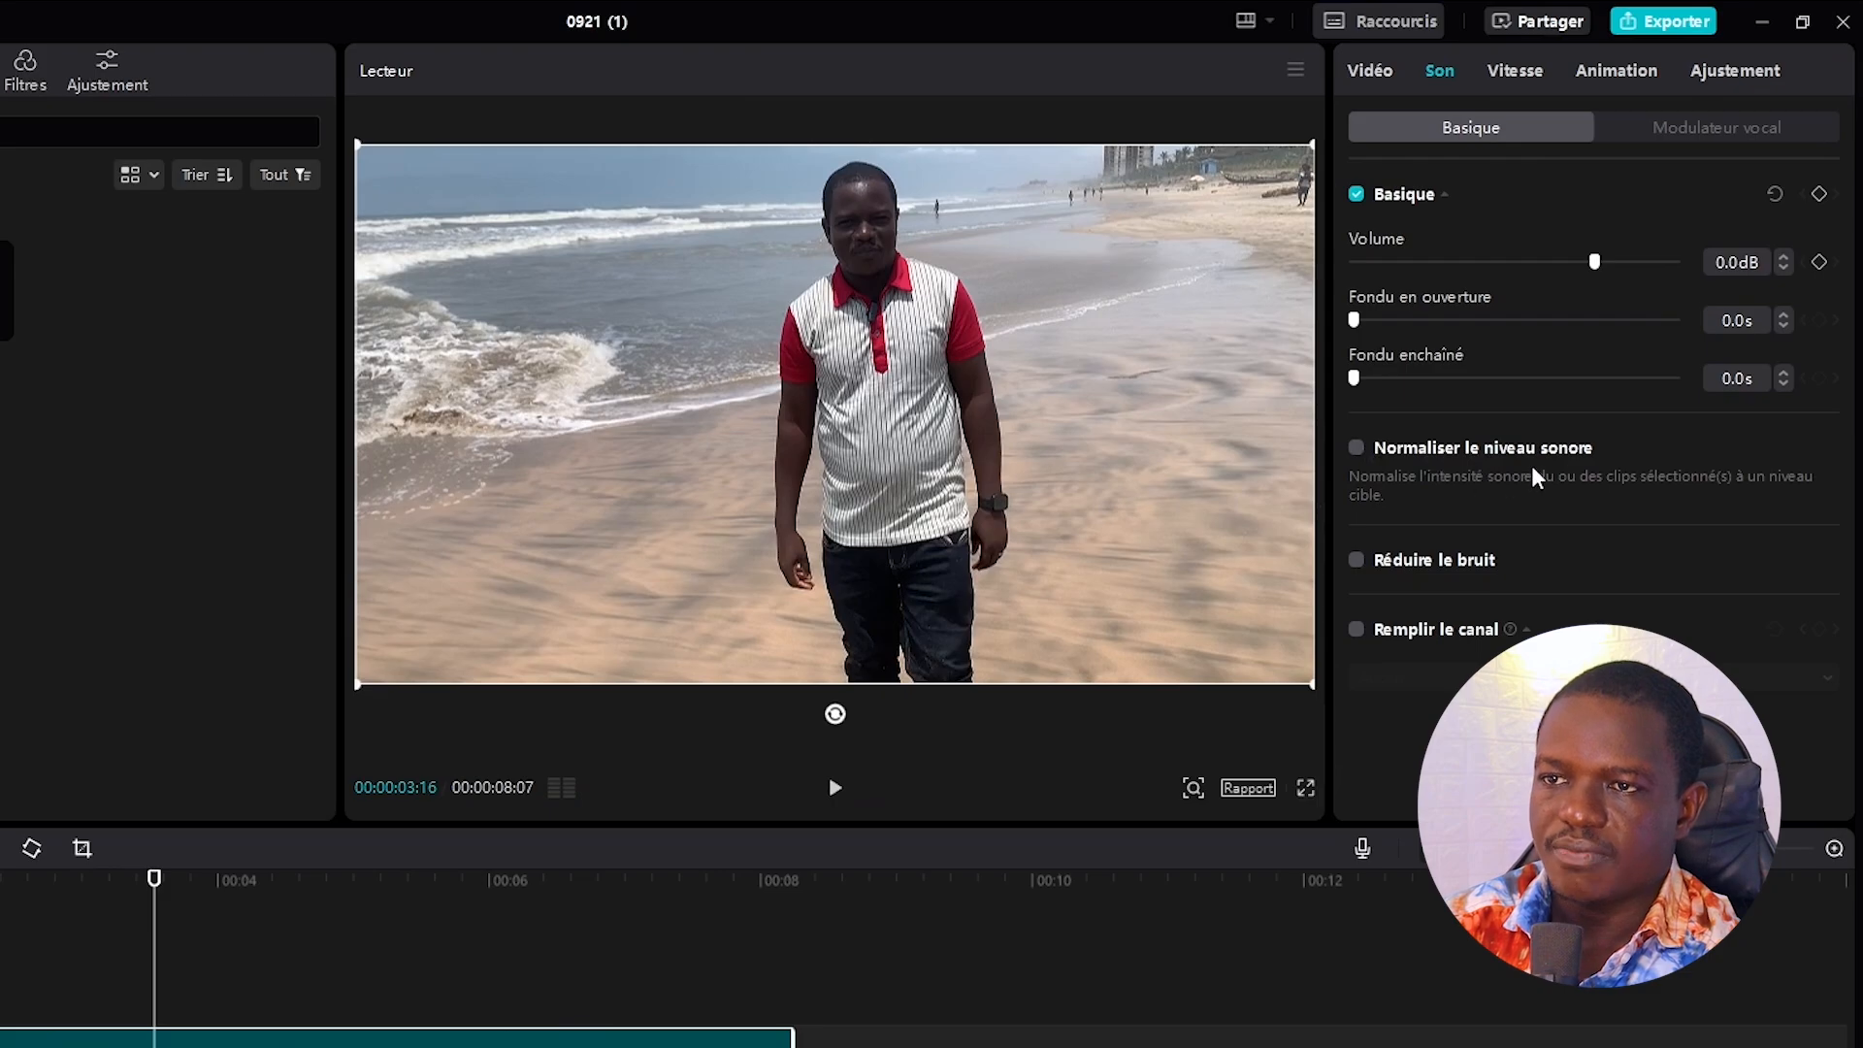
- Enable Normaliser le niveau sonore and Réduire le bruit on the IMG_1859.MOV clip and play the result
{"action": "left_click", "coordinate": [1357, 448]}
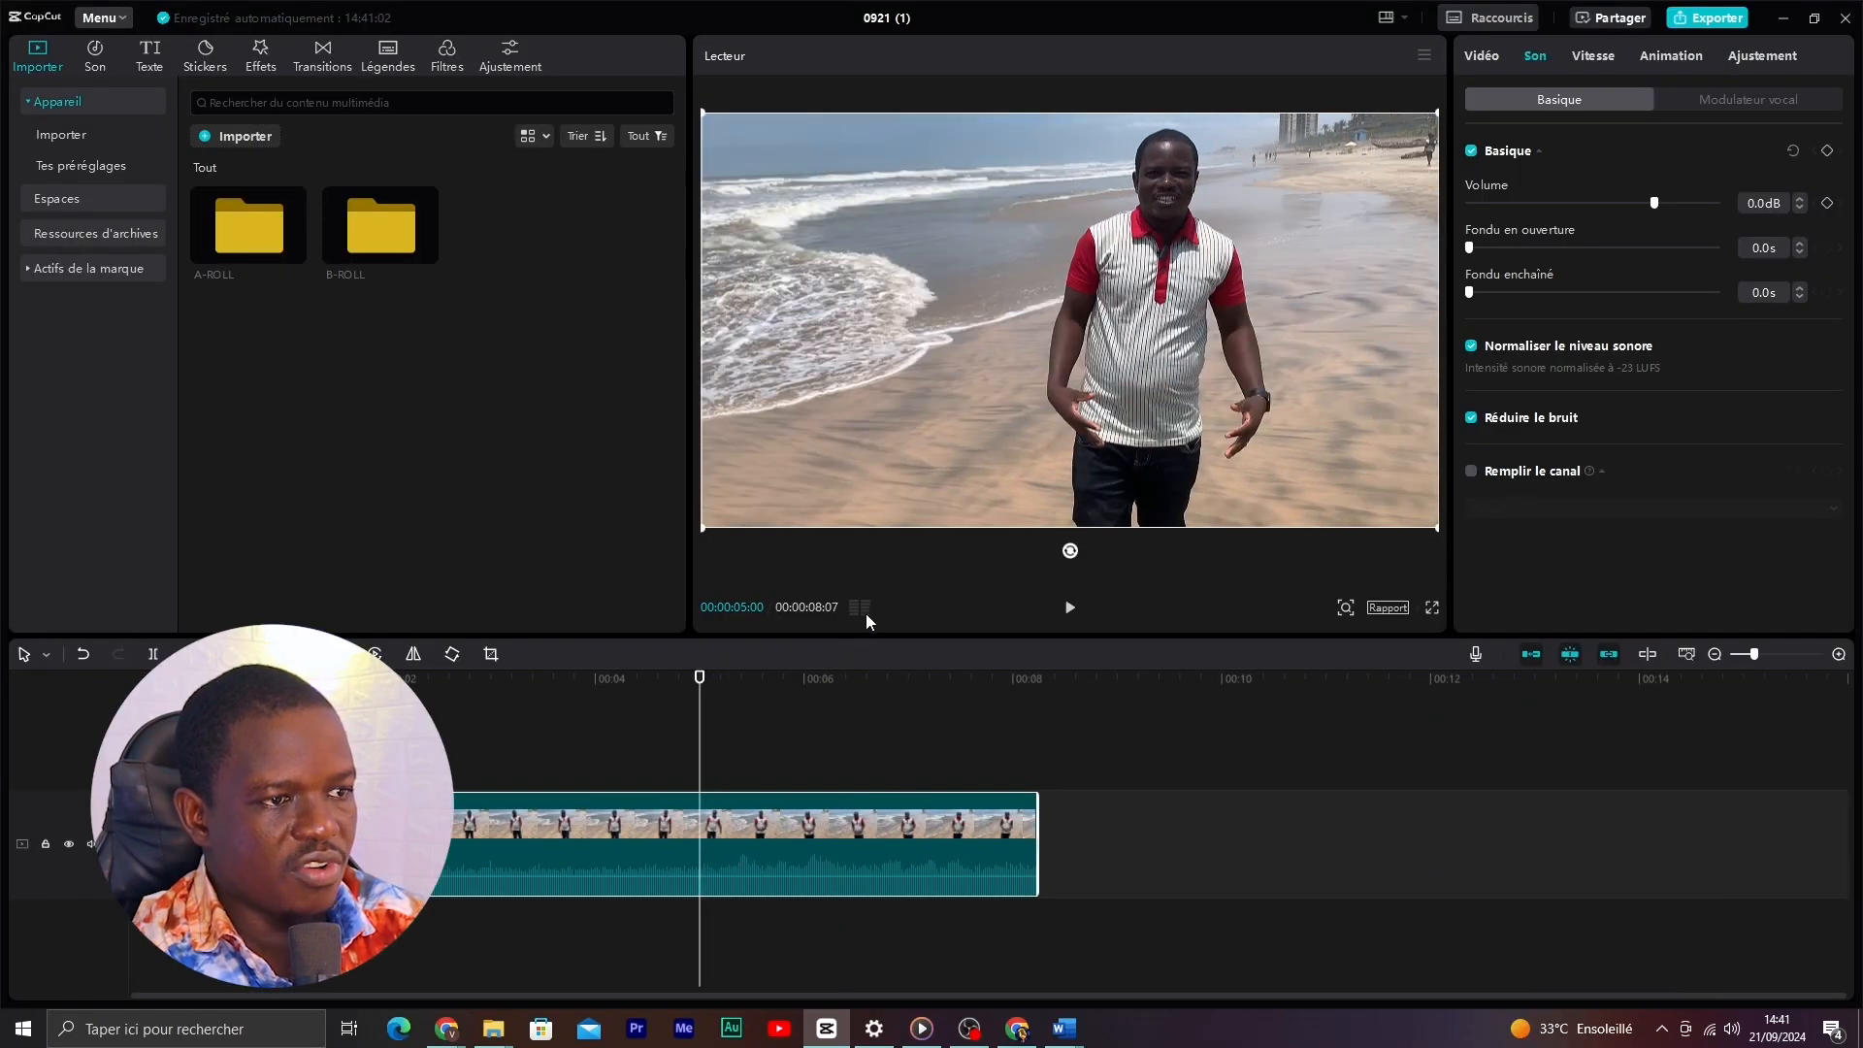
{"action": "key", "text": "space"}
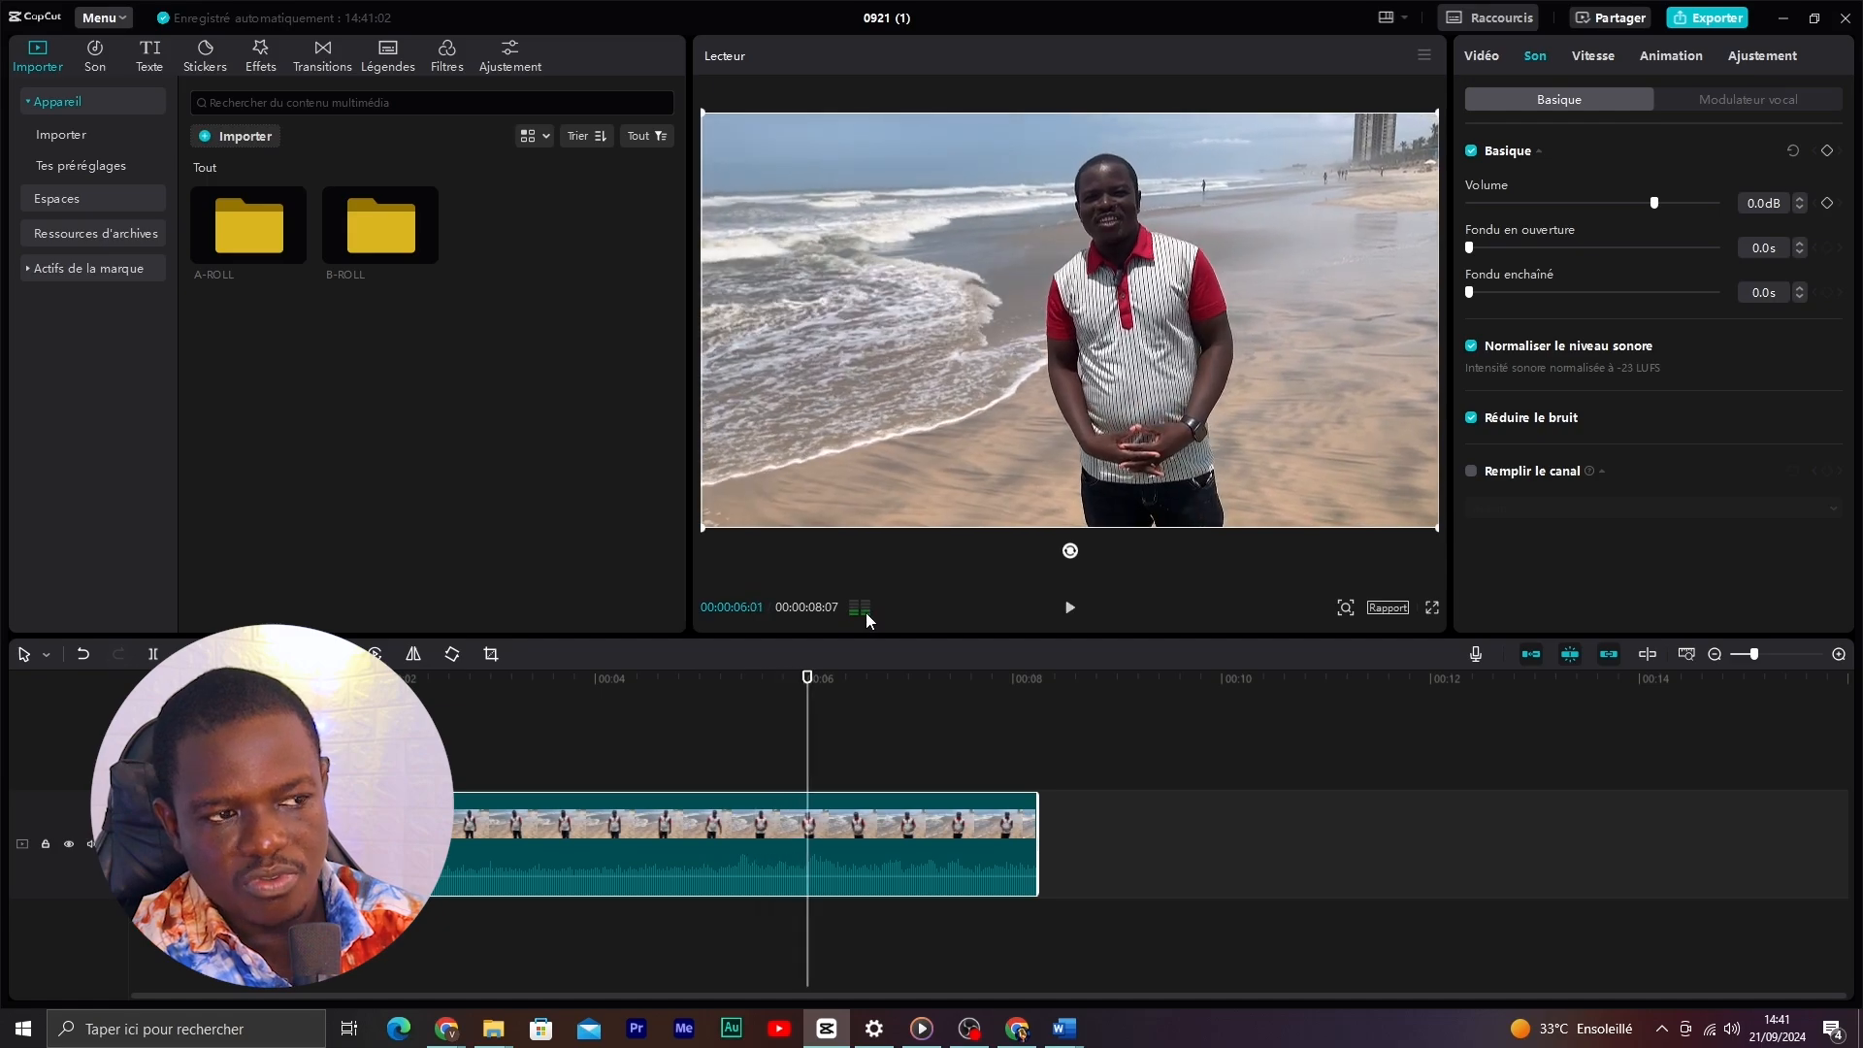
- Display the audio level meters beside the timeline and play the clip to check its sound levels
{"action": "left_click", "coordinate": [861, 609]}
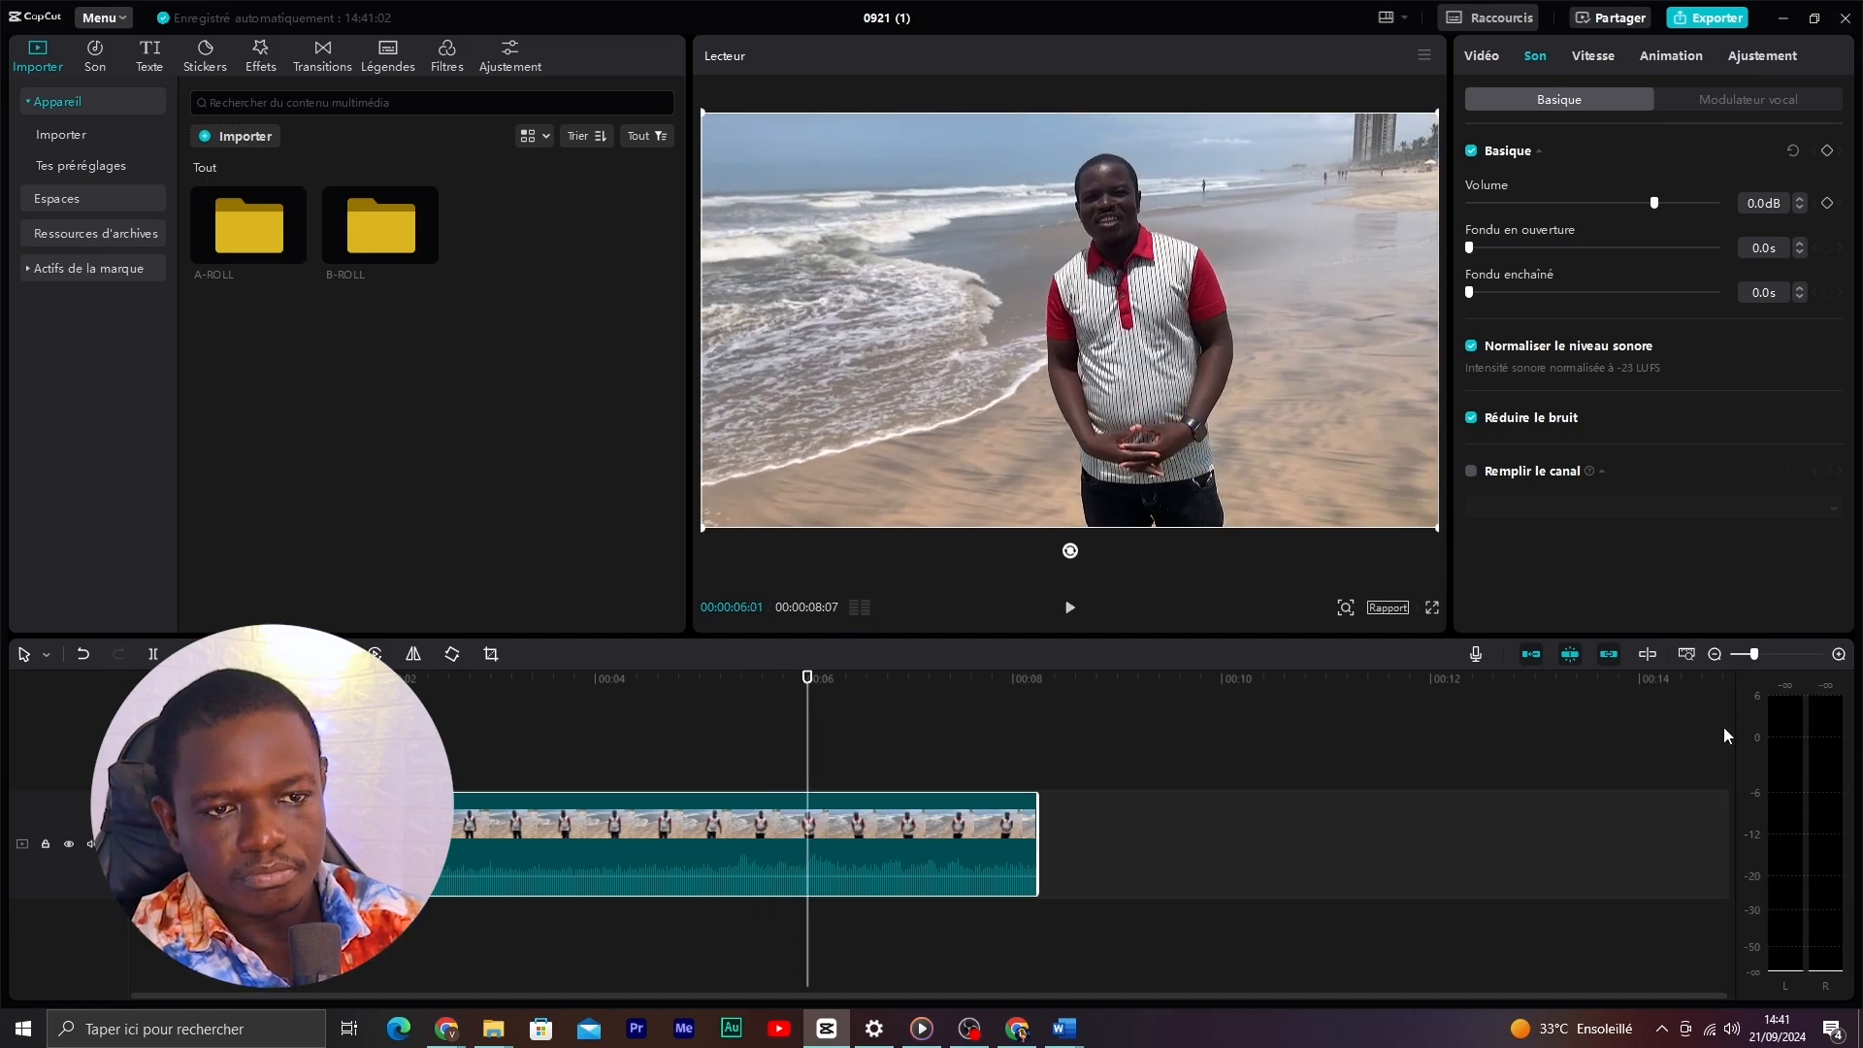
{"action": "left_click", "coordinate": [723, 706]}
{"action": "key", "text": "space"}
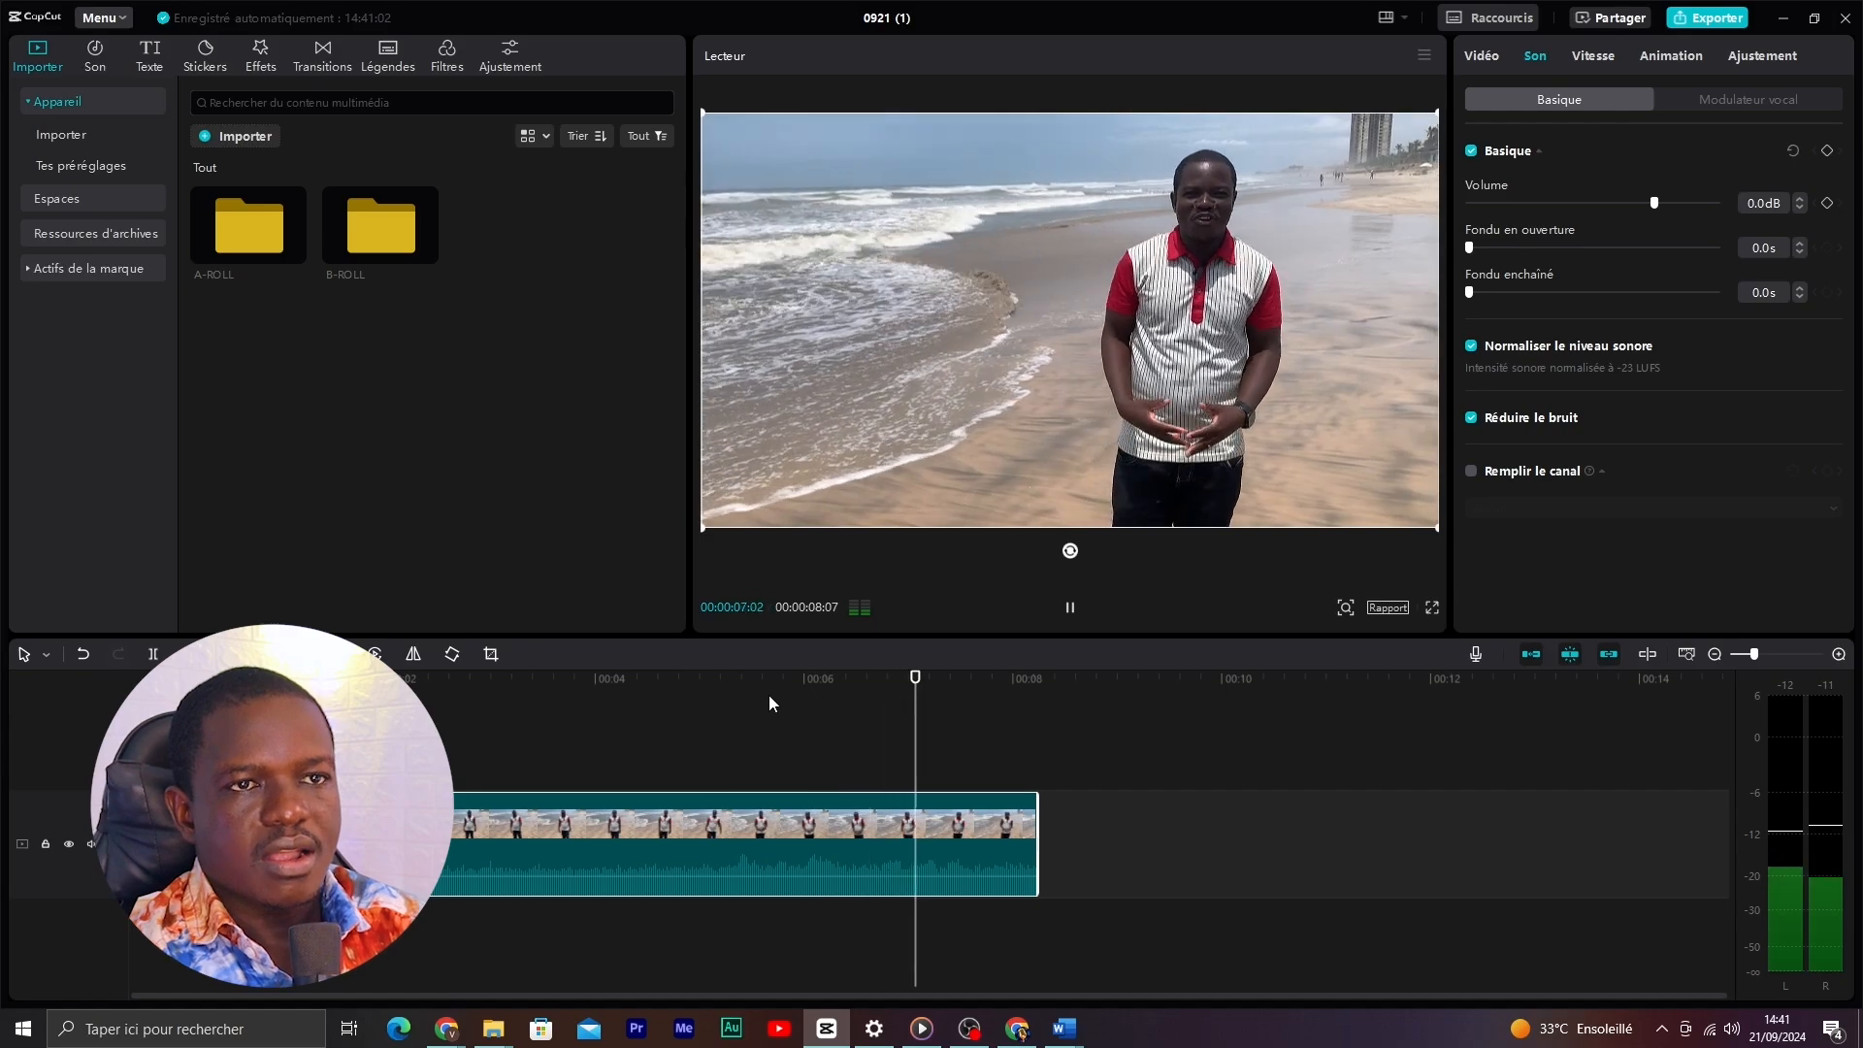
{"action": "key", "text": "space"}
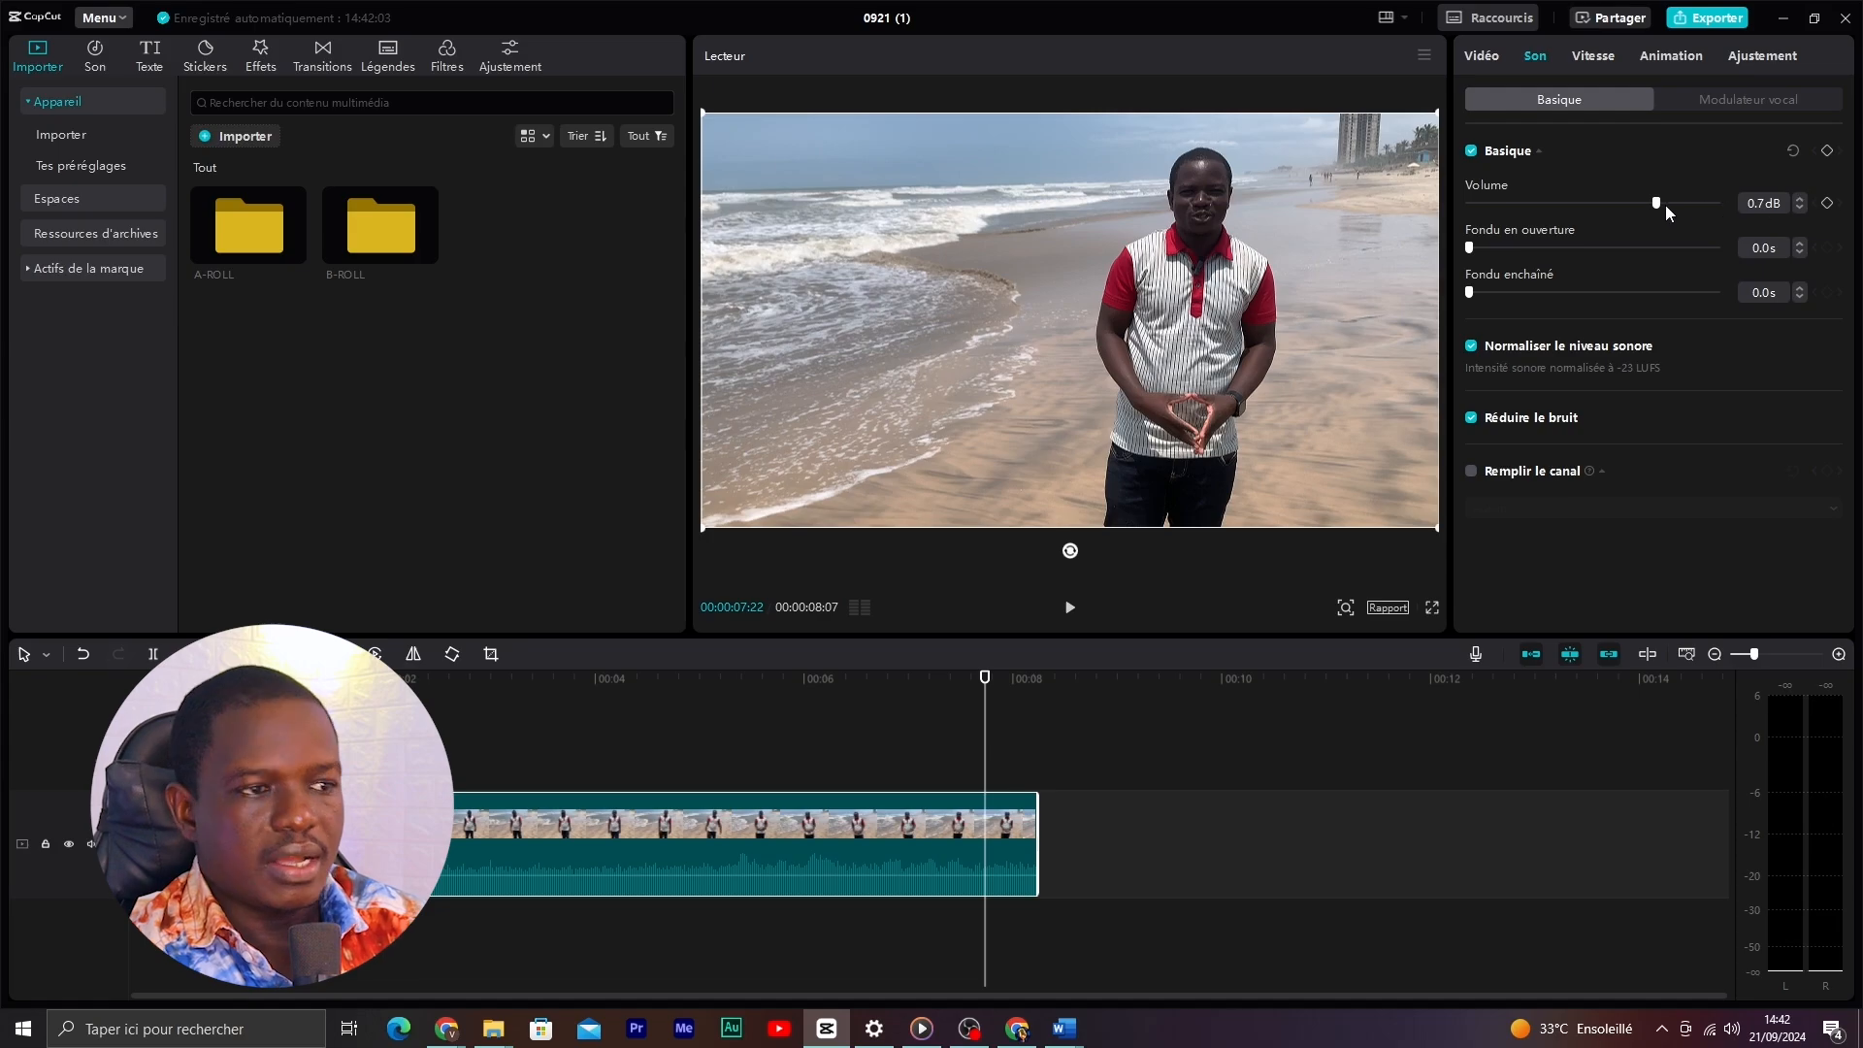
- Set the IMG_1859.MOV clip's Volume to 3.1 dB and play it back
{"action": "left_click_drag", "start_coordinate": [1659, 206], "coordinate": [1663, 209]}
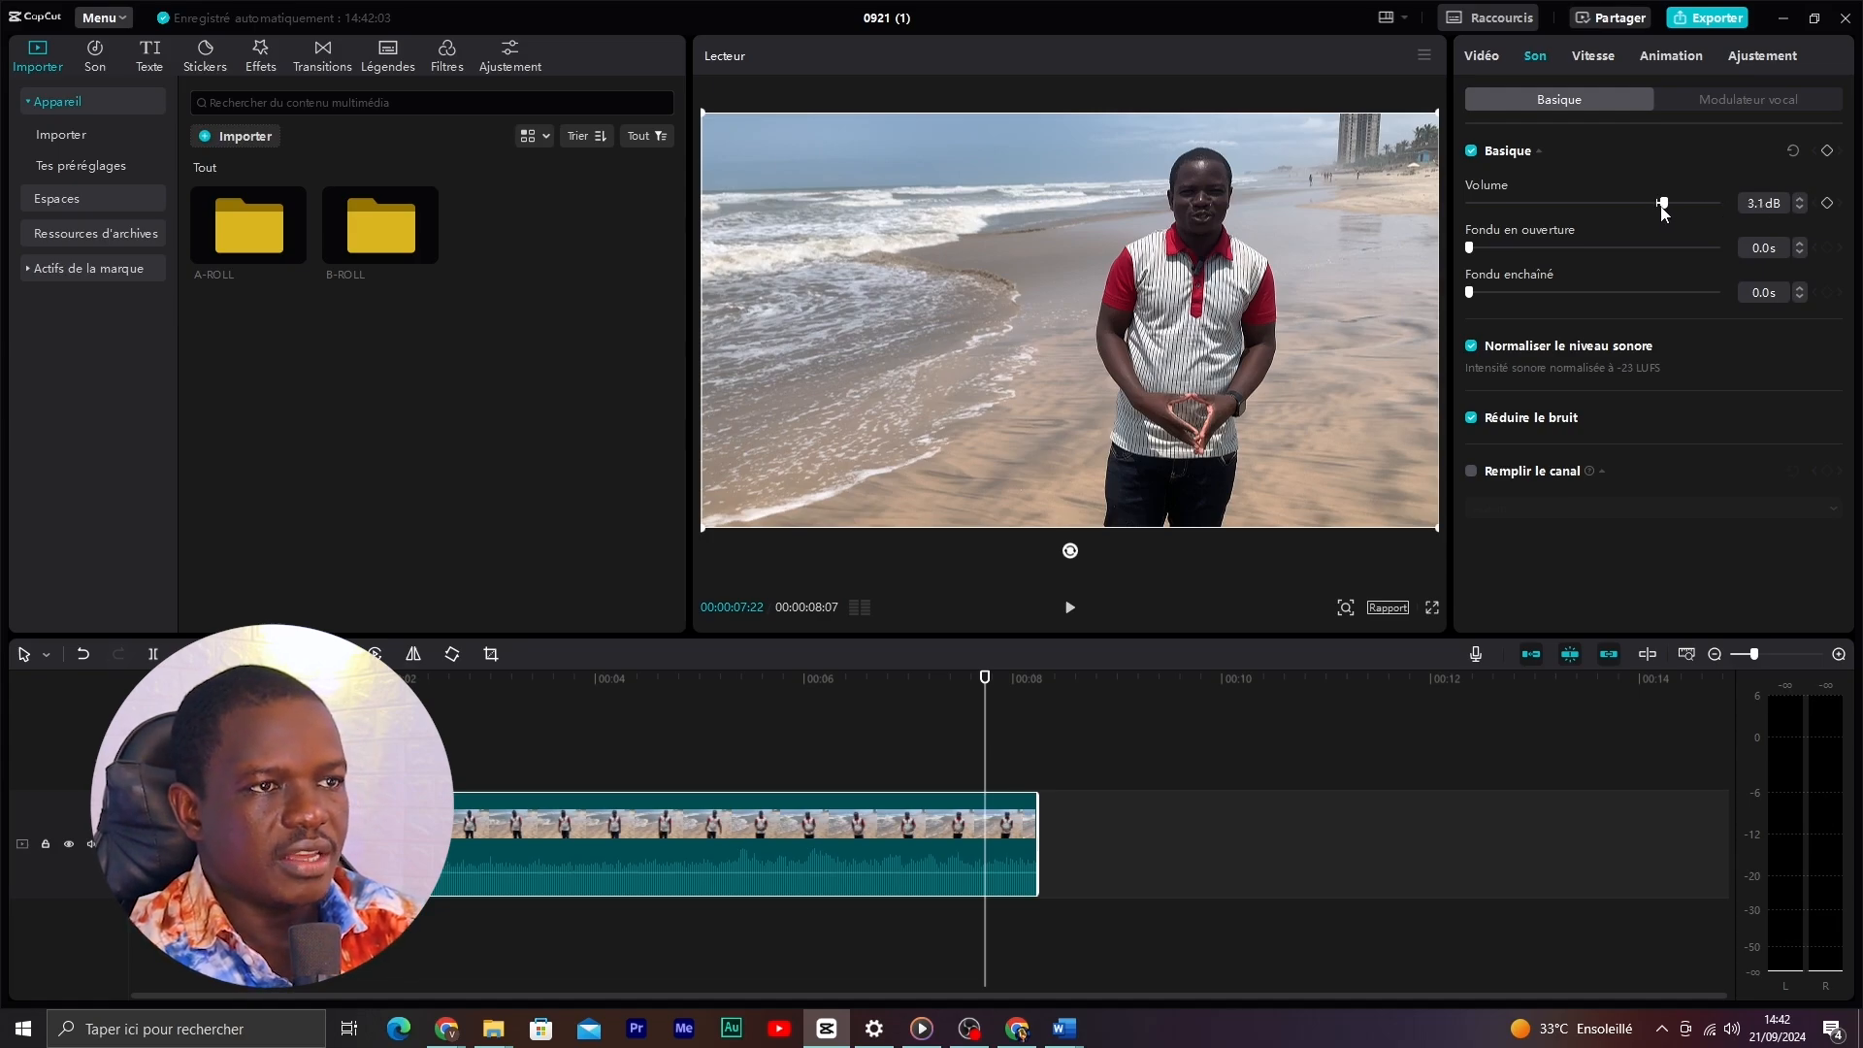
{"action": "left_click", "coordinate": [762, 689]}
{"action": "key", "text": "space"}
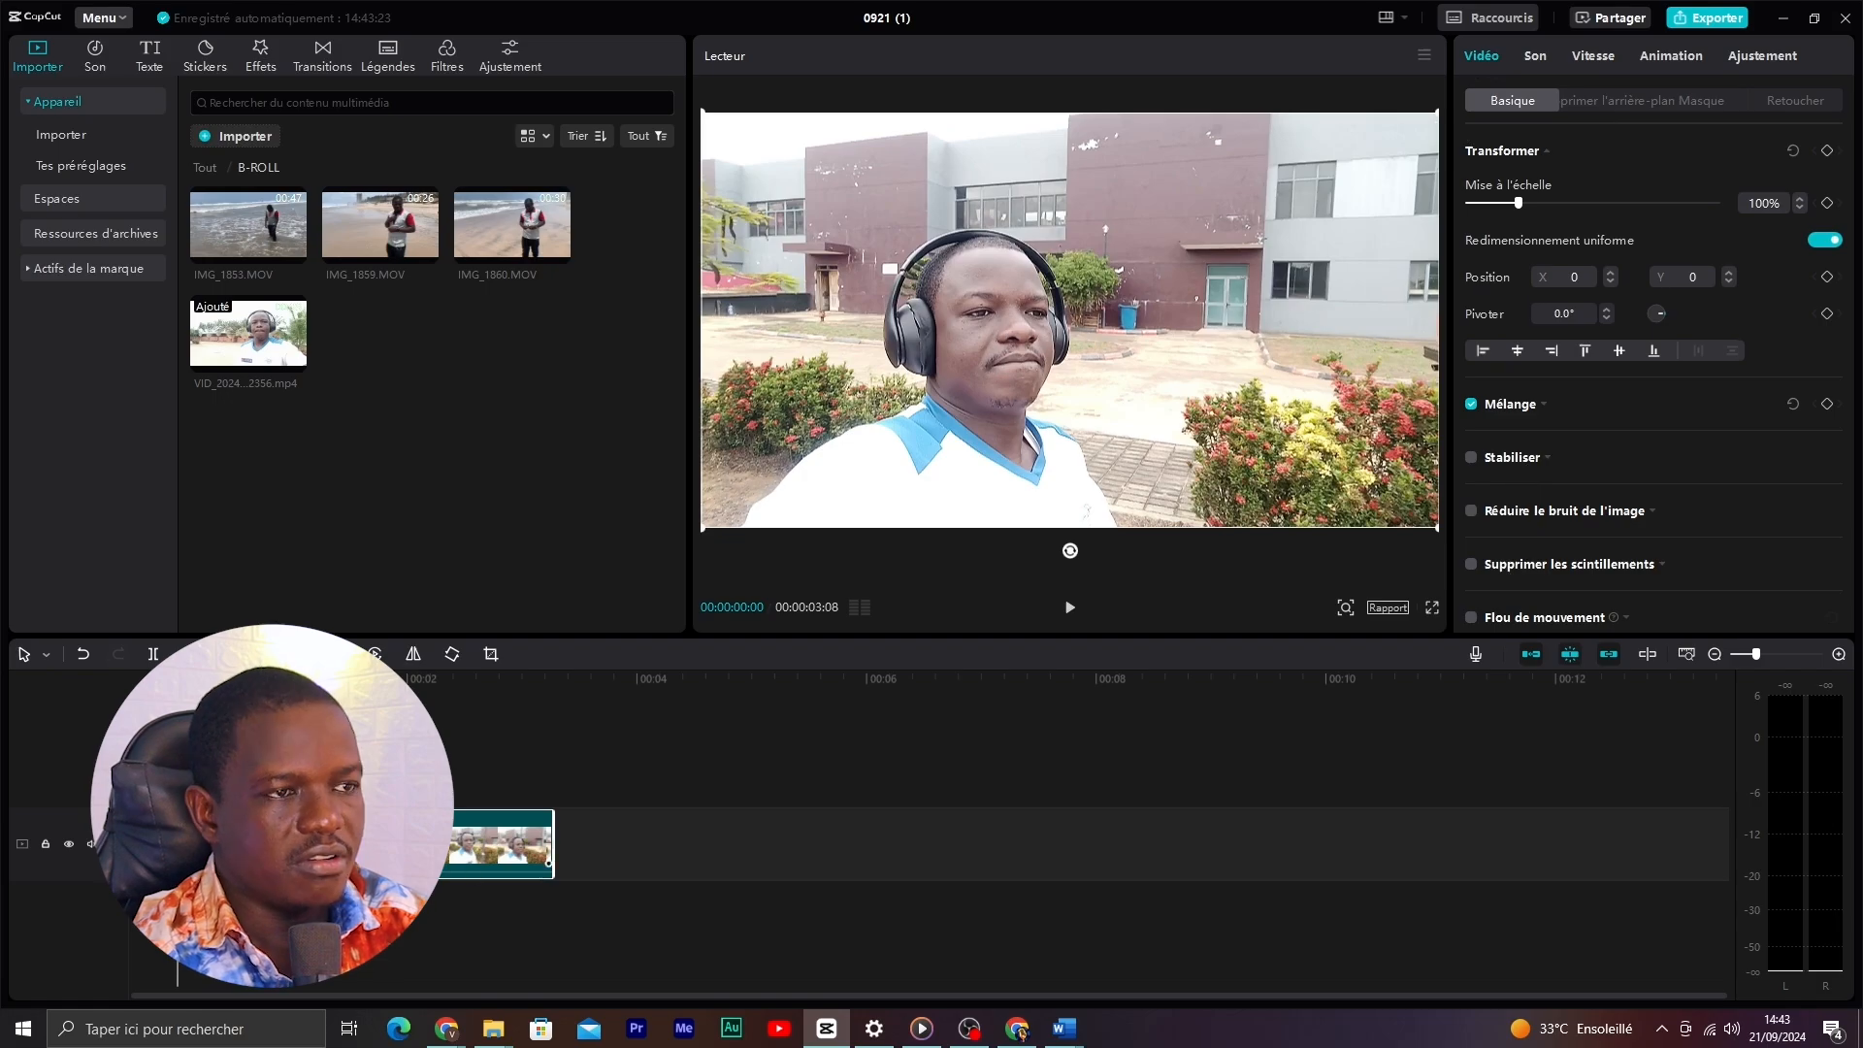
- Play and replay the headphones selfie clip to examine its camera shake
{"action": "left_click_drag", "start_coordinate": [177, 679], "coordinate": [211, 679]}
{"action": "key", "text": "space"}
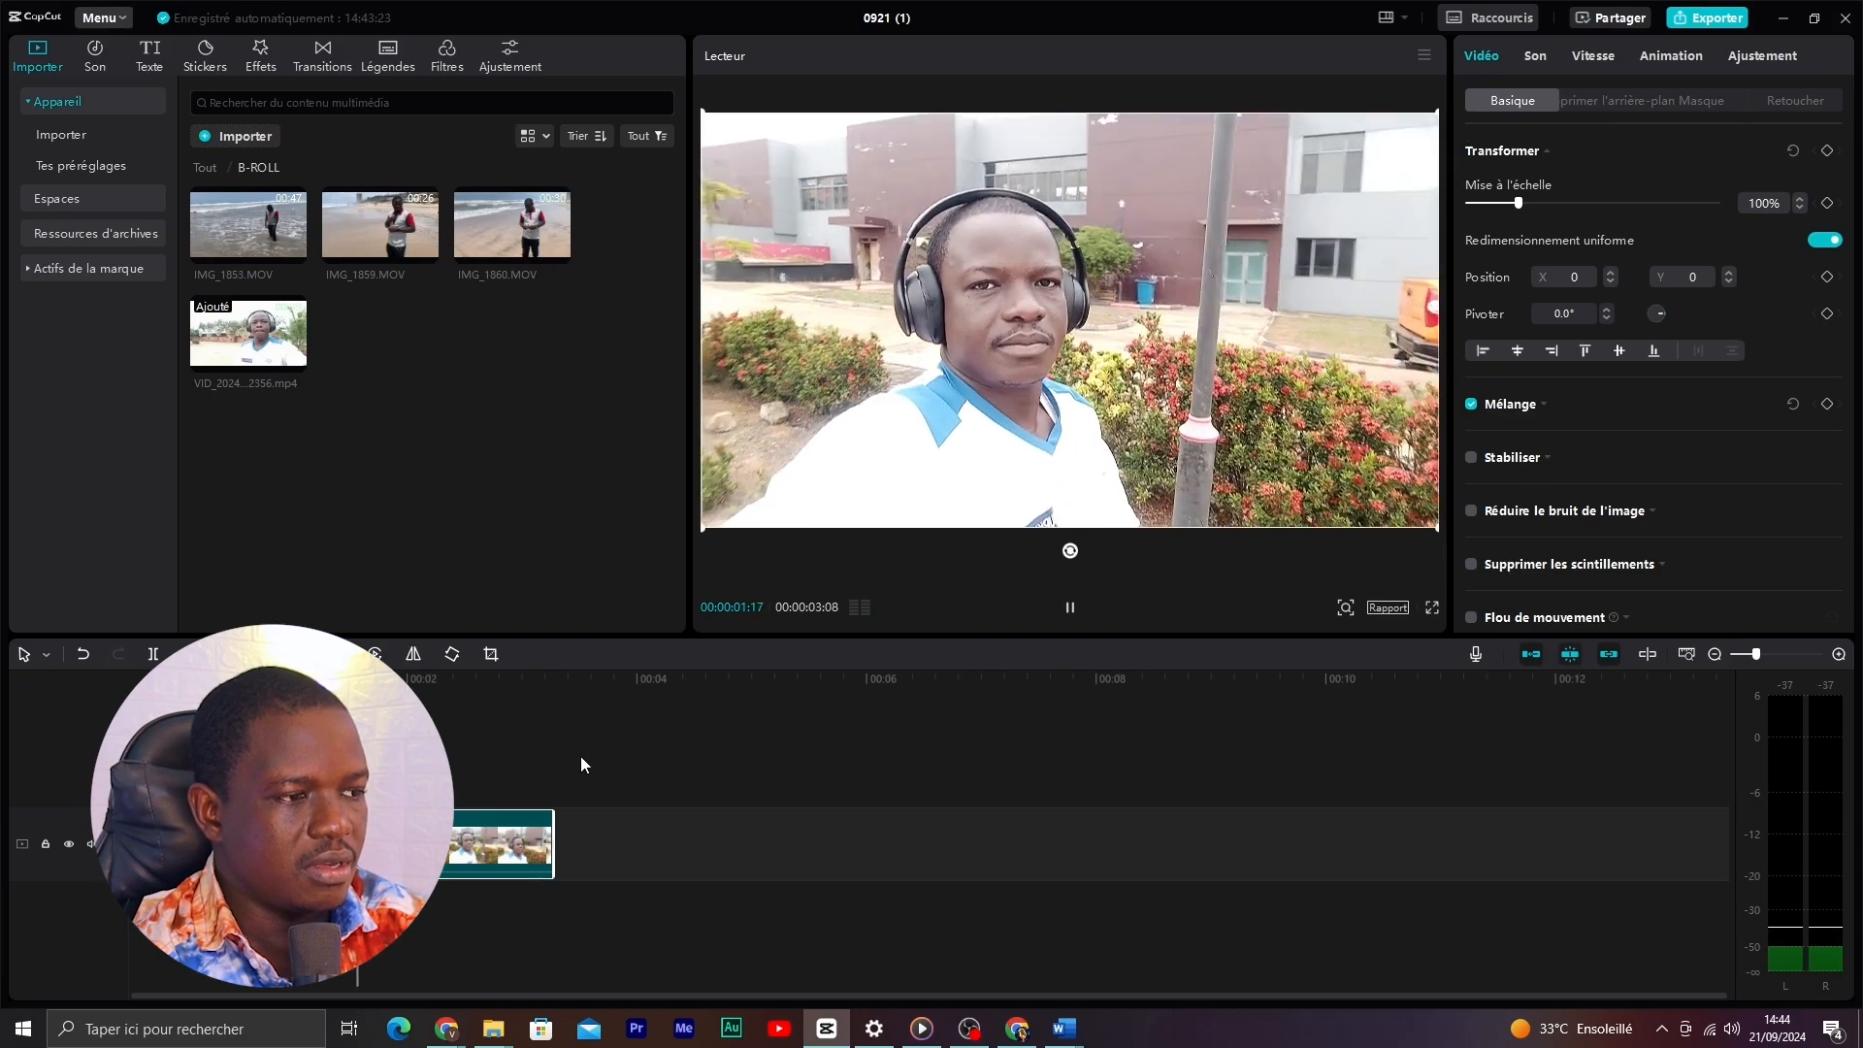
{"action": "key", "text": "space"}
{"action": "left_click_drag", "start_coordinate": [504, 679], "coordinate": [281, 679]}
{"action": "key", "text": "space"}
{"action": "key", "text": "space"}
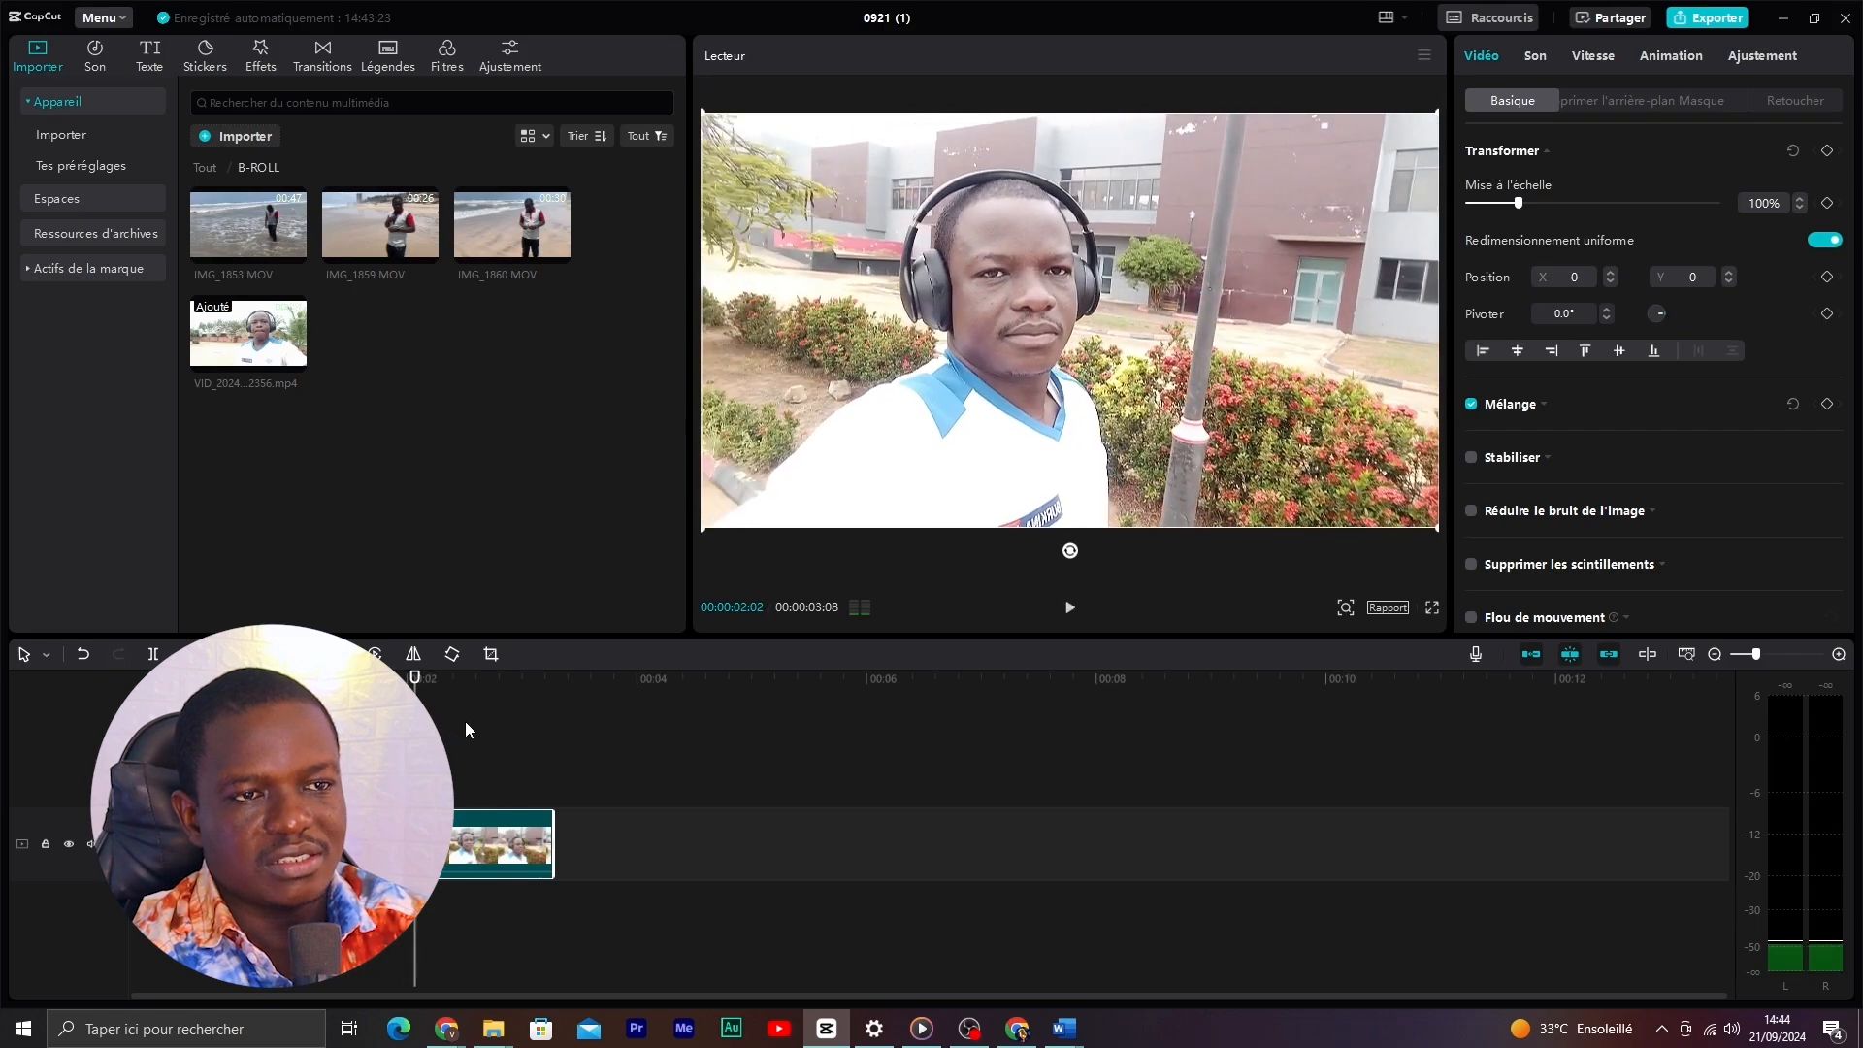
- Enable Stabiliser at the Recommandé level on the selfie clip and play it from the start
{"action": "left_click", "coordinate": [1472, 458]}
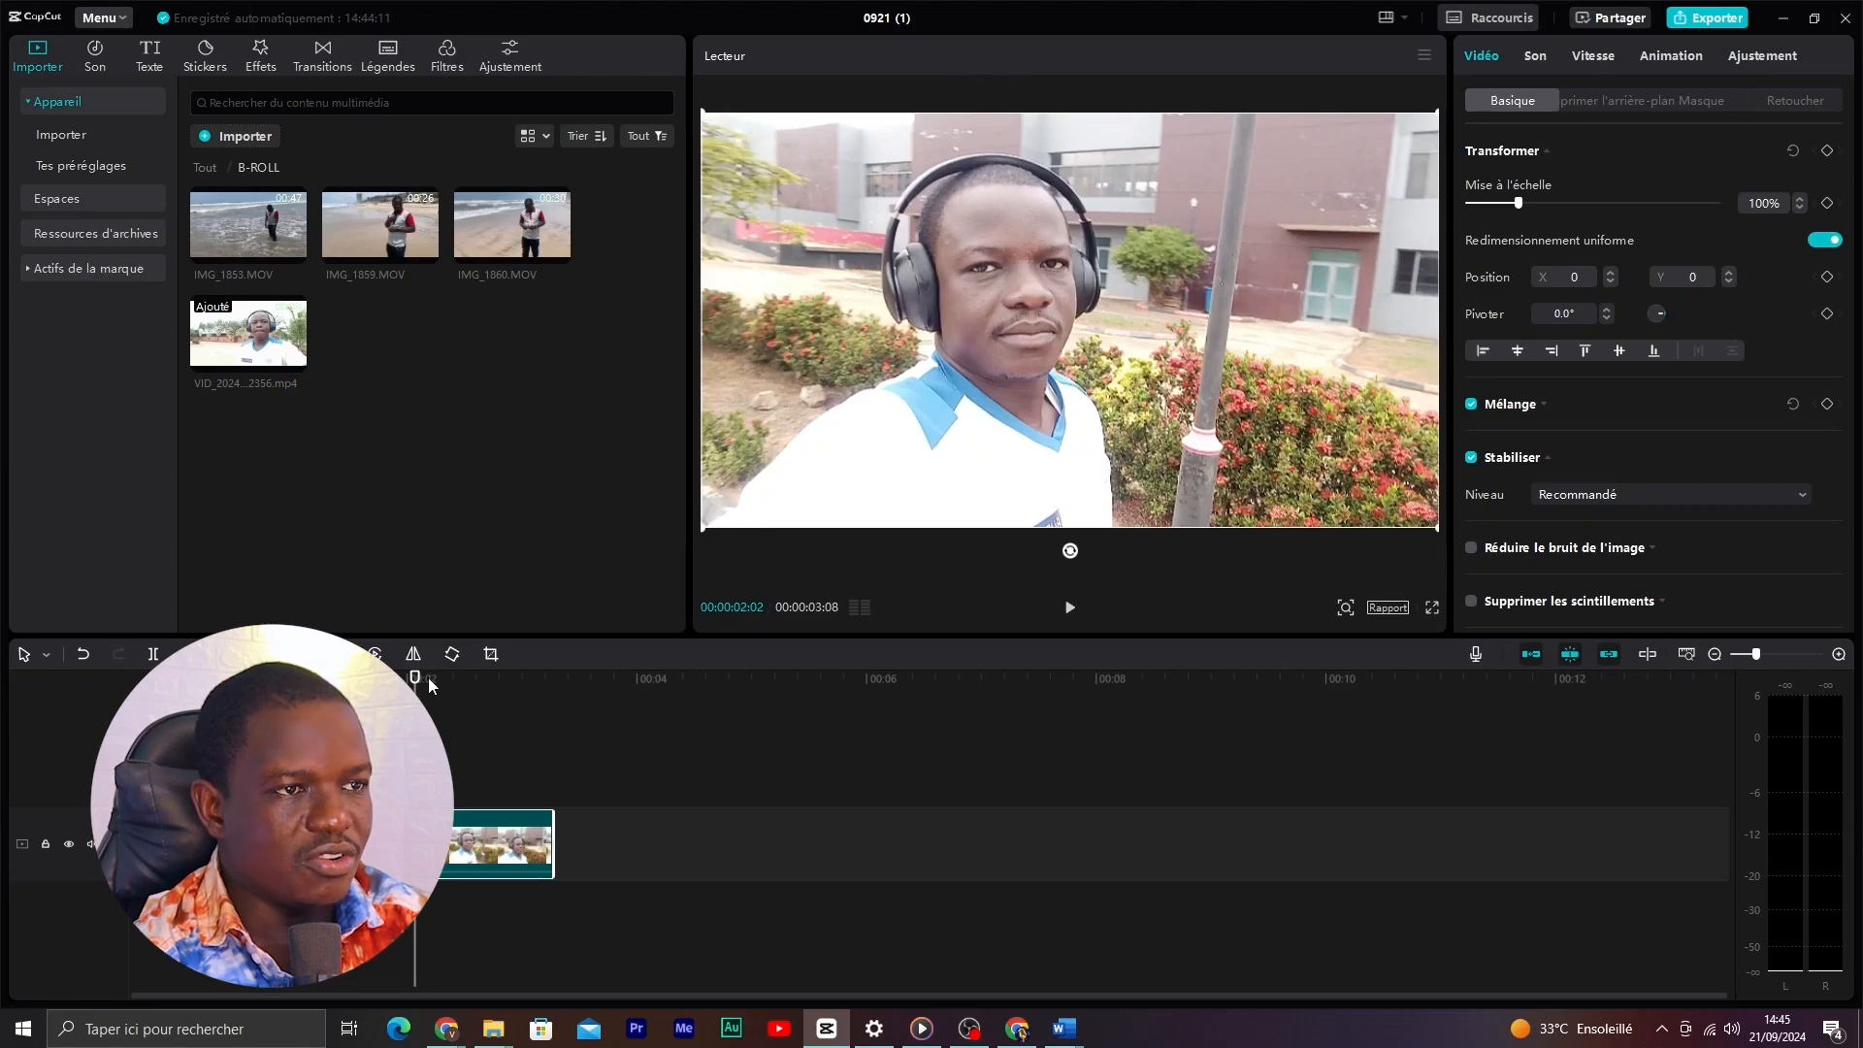
{"action": "left_click_drag", "start_coordinate": [412, 682], "coordinate": [180, 682]}
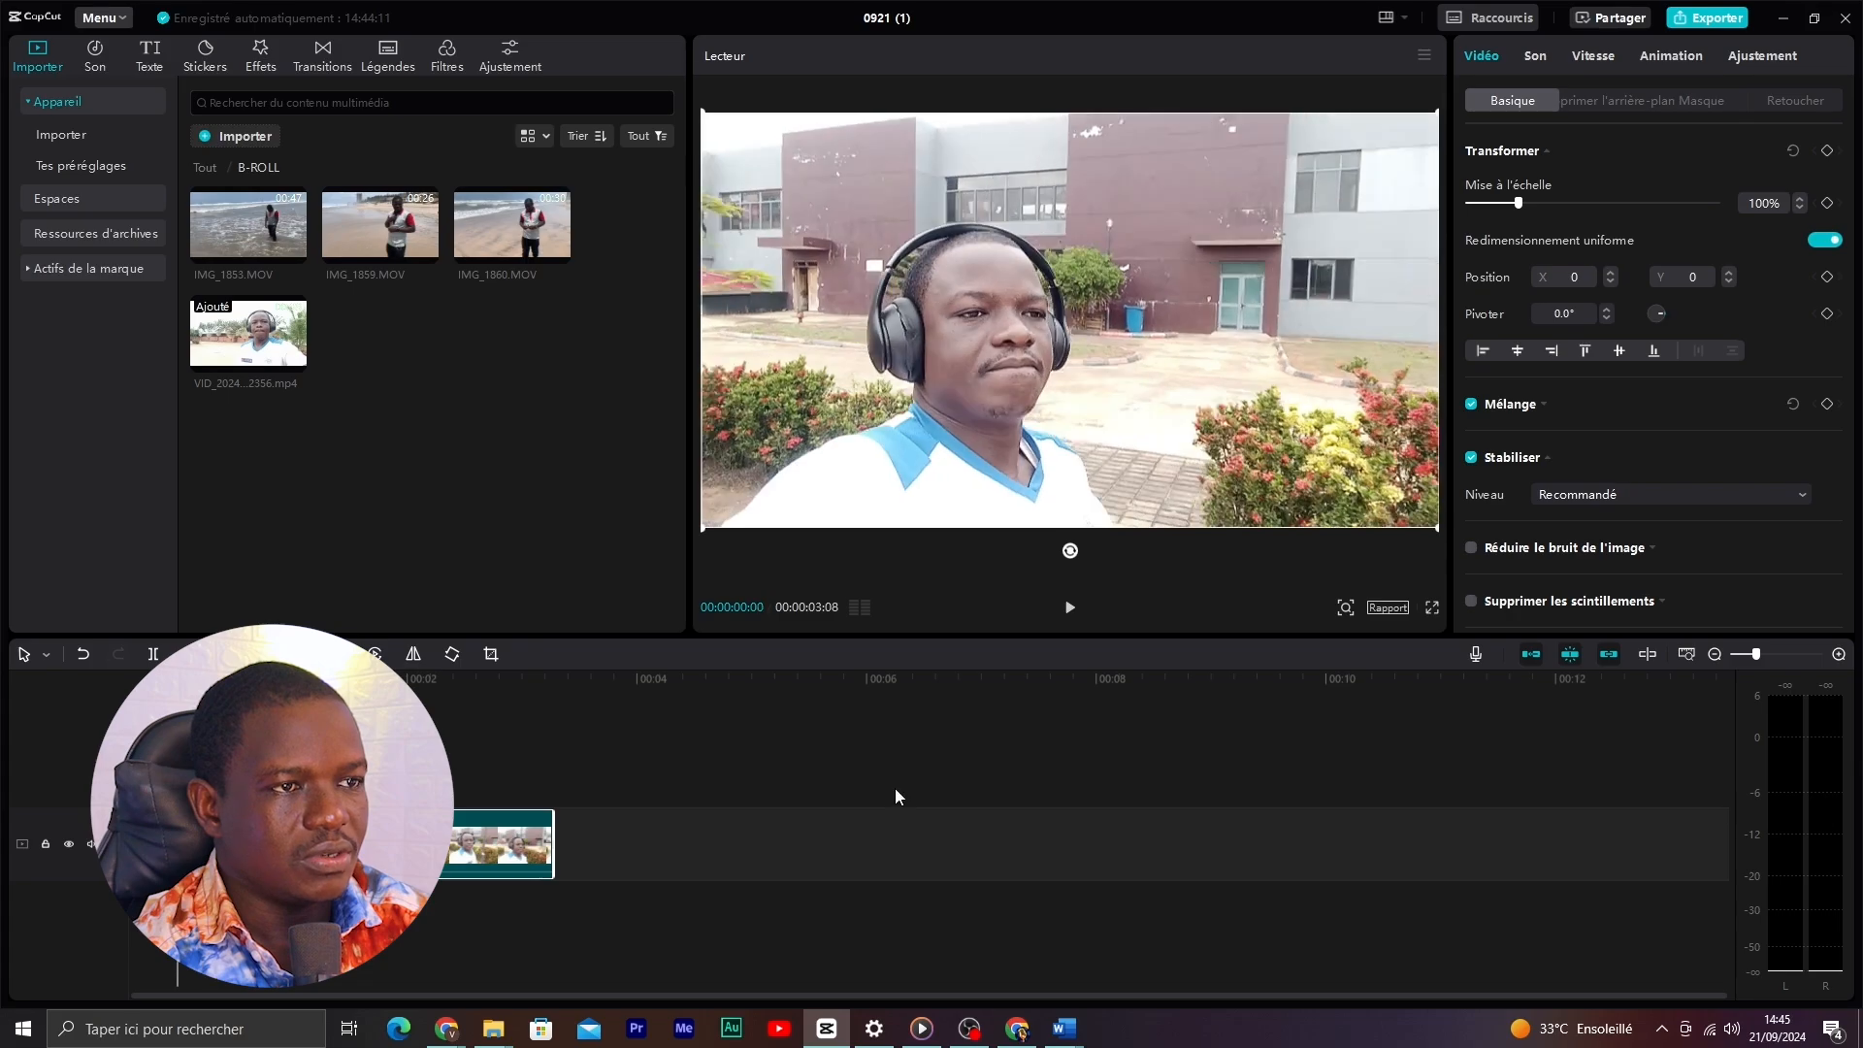
{"action": "key", "text": "space"}
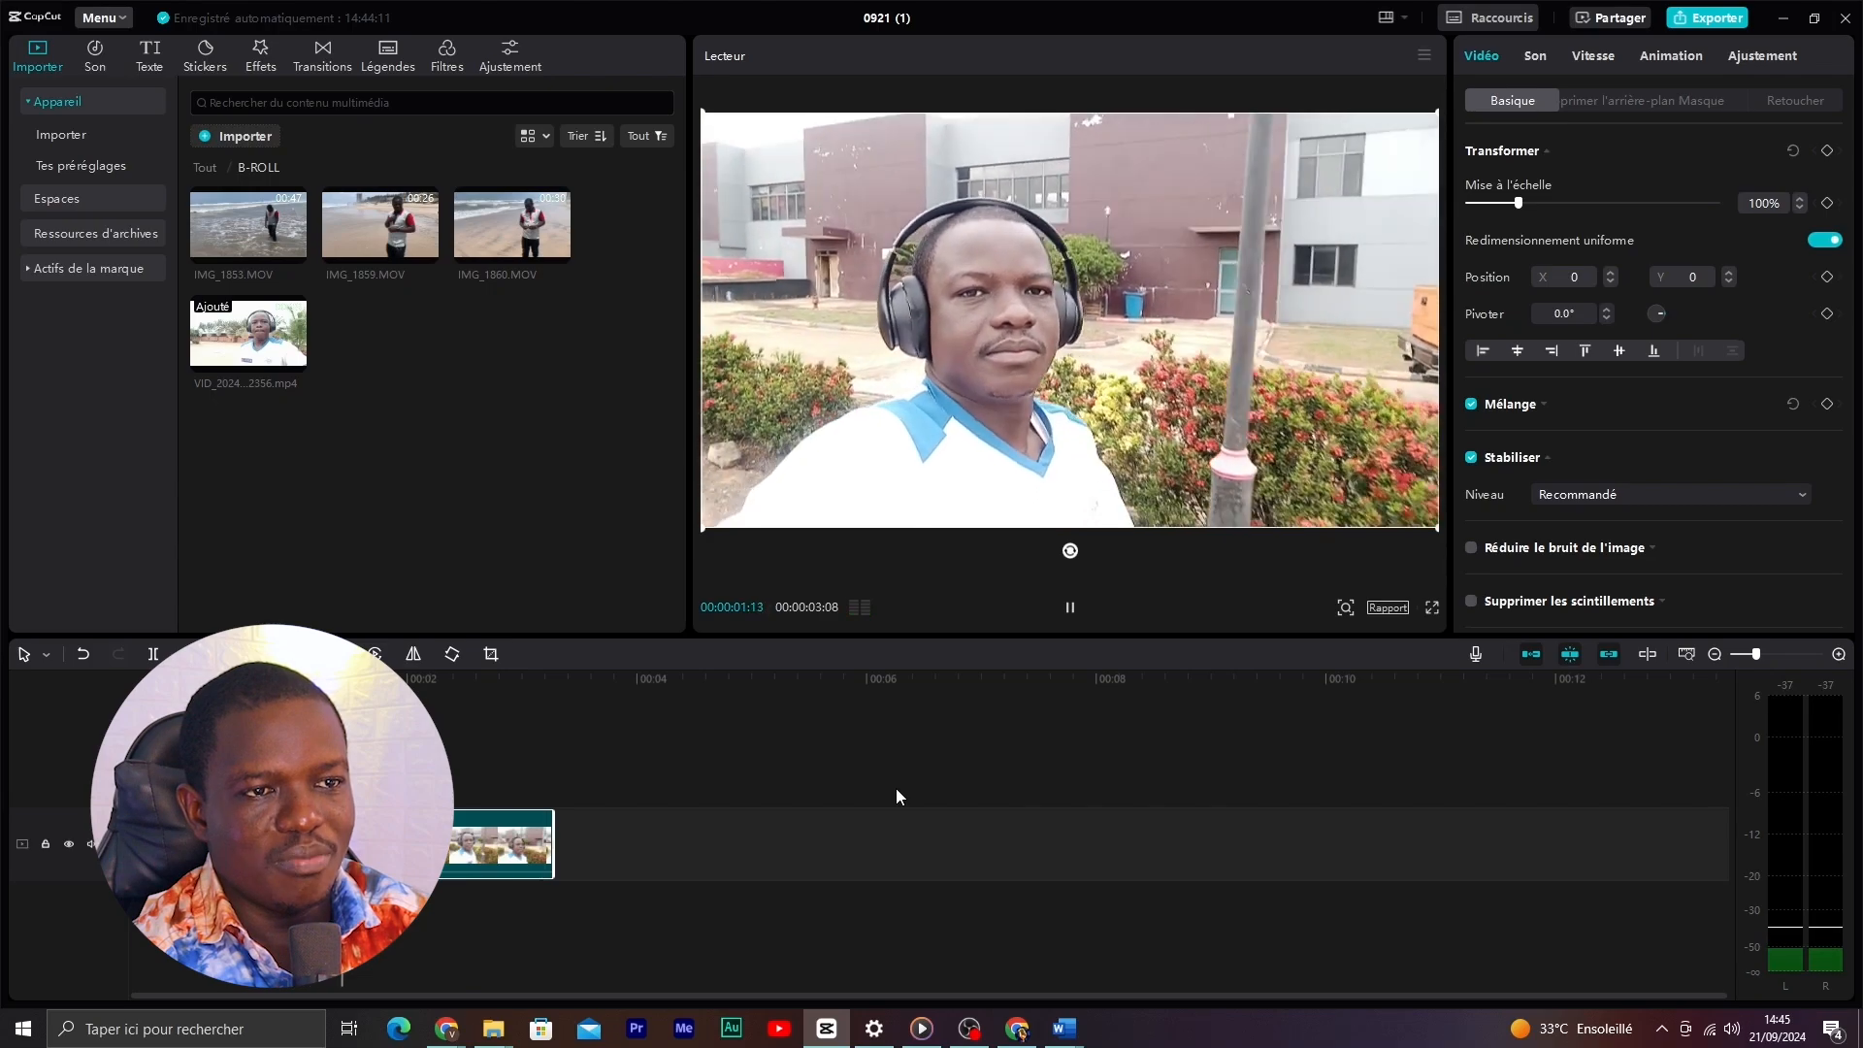
{"action": "key", "text": "space"}
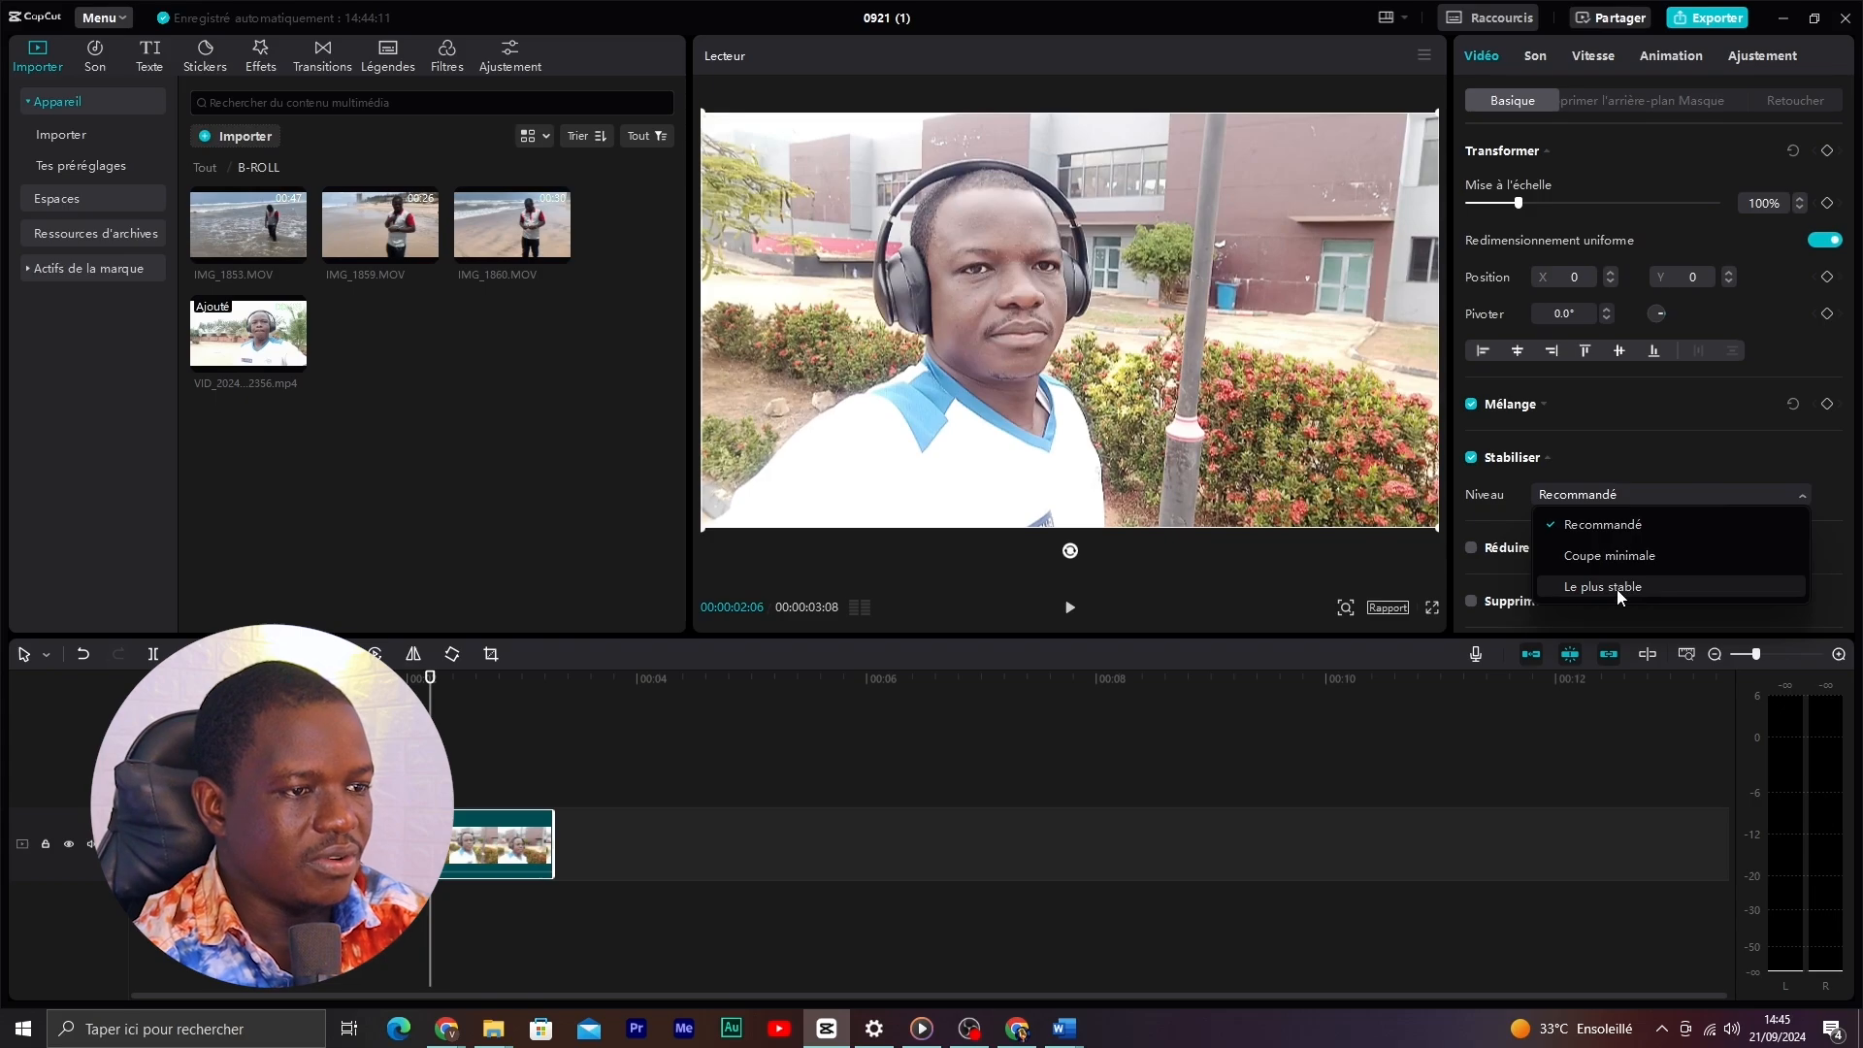
- Set the selfie clip's Stabiliser level to Le plus stable and play the clip to check the result
{"action": "left_click", "coordinate": [1617, 588]}
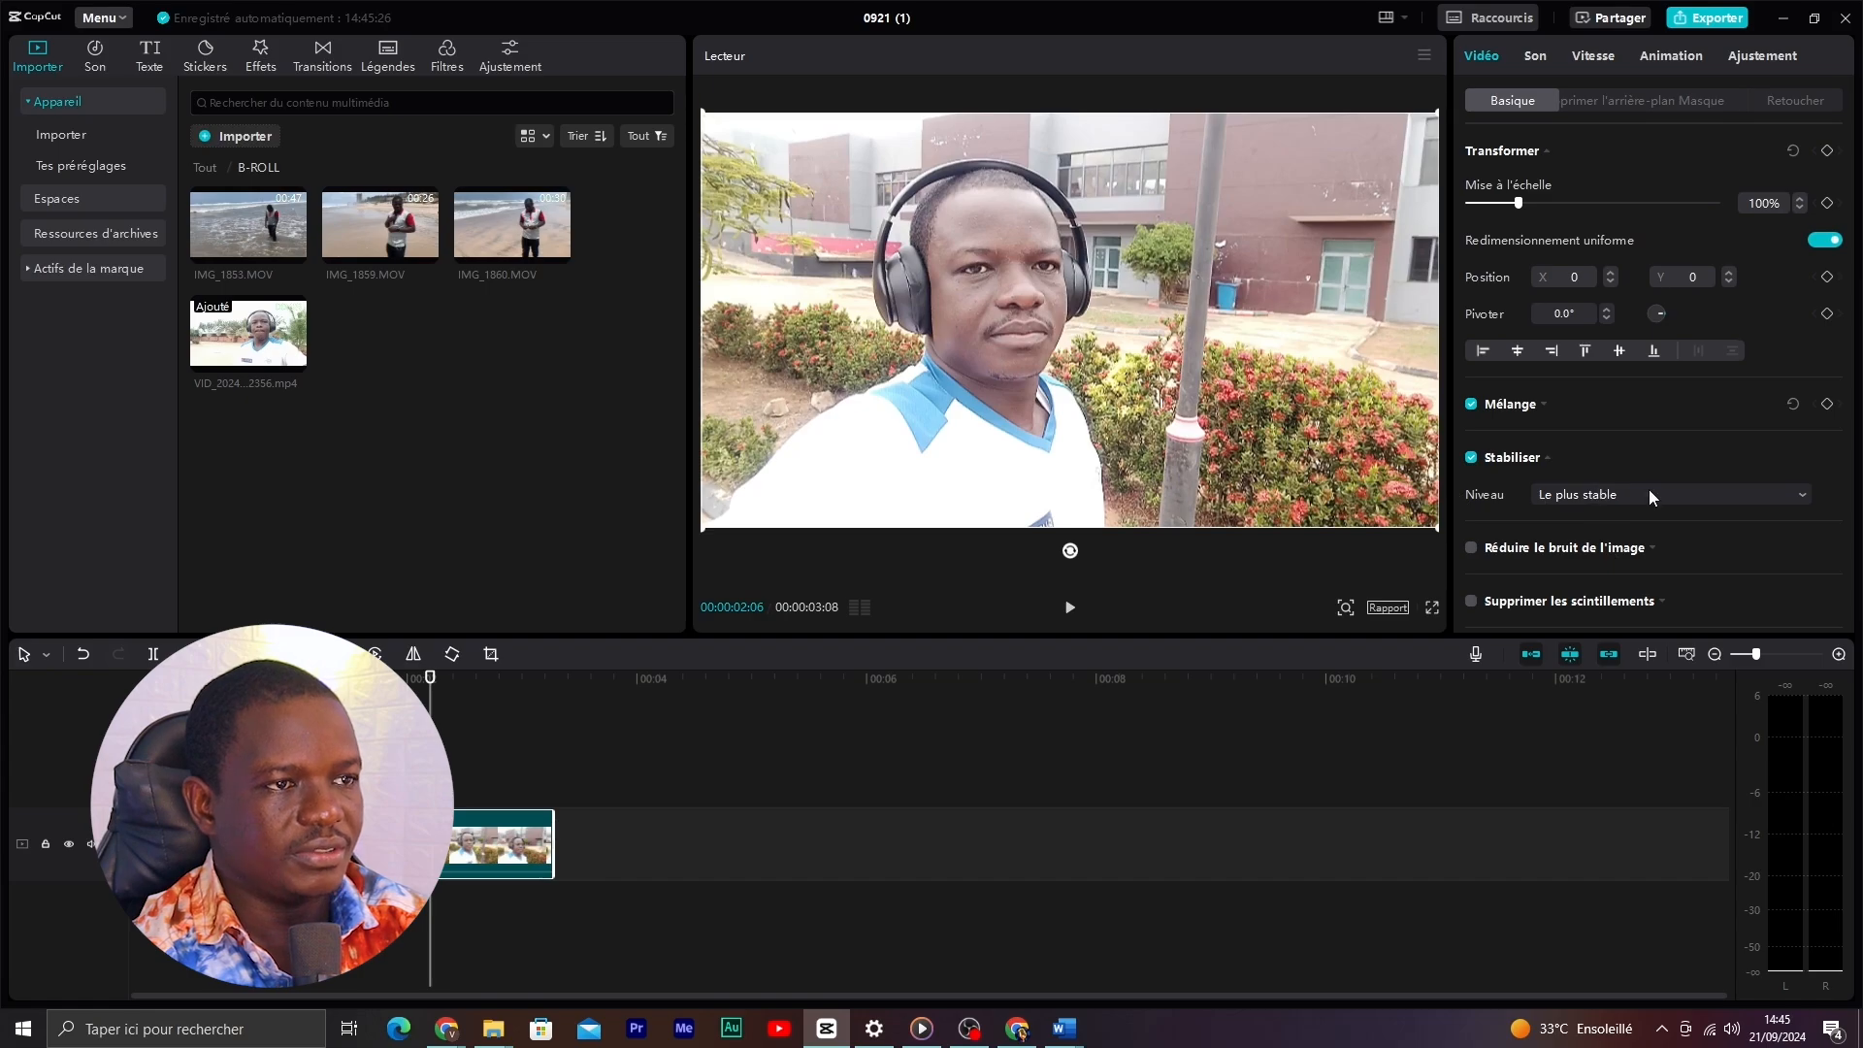
{"action": "key", "text": "space"}
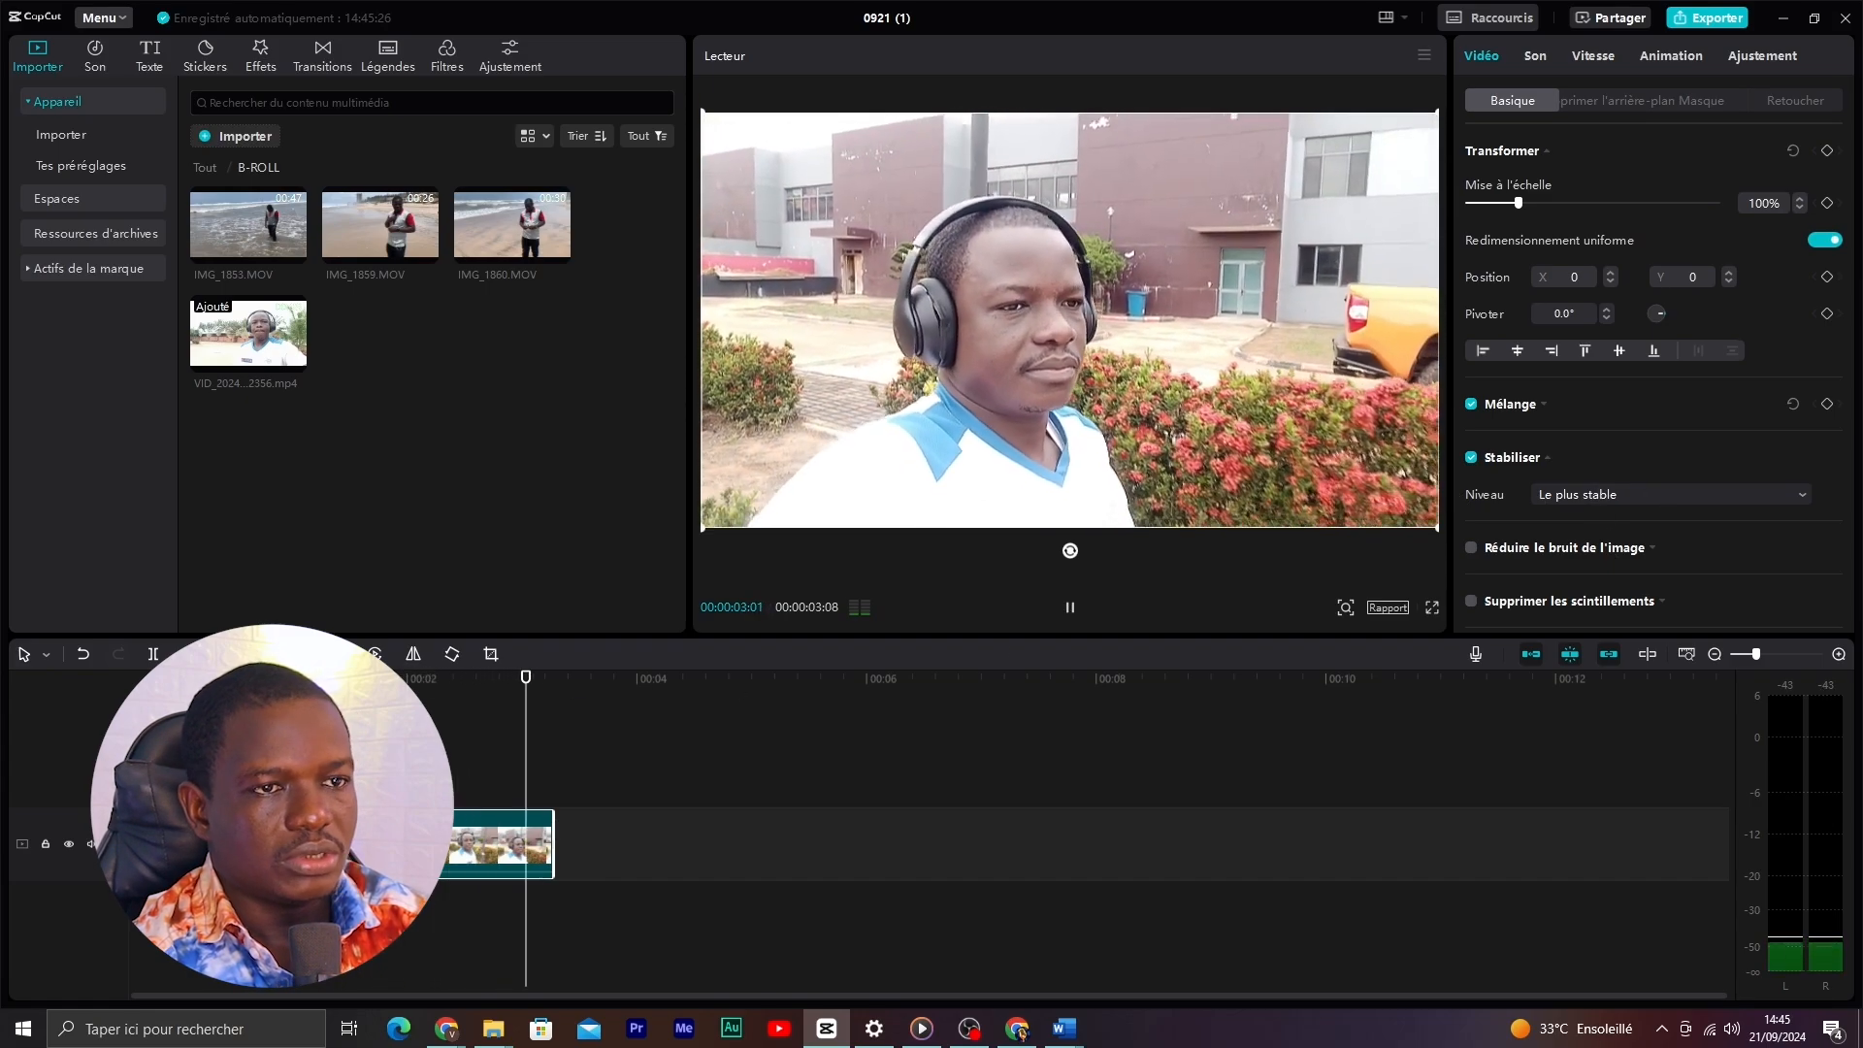
{"action": "key", "text": "space"}
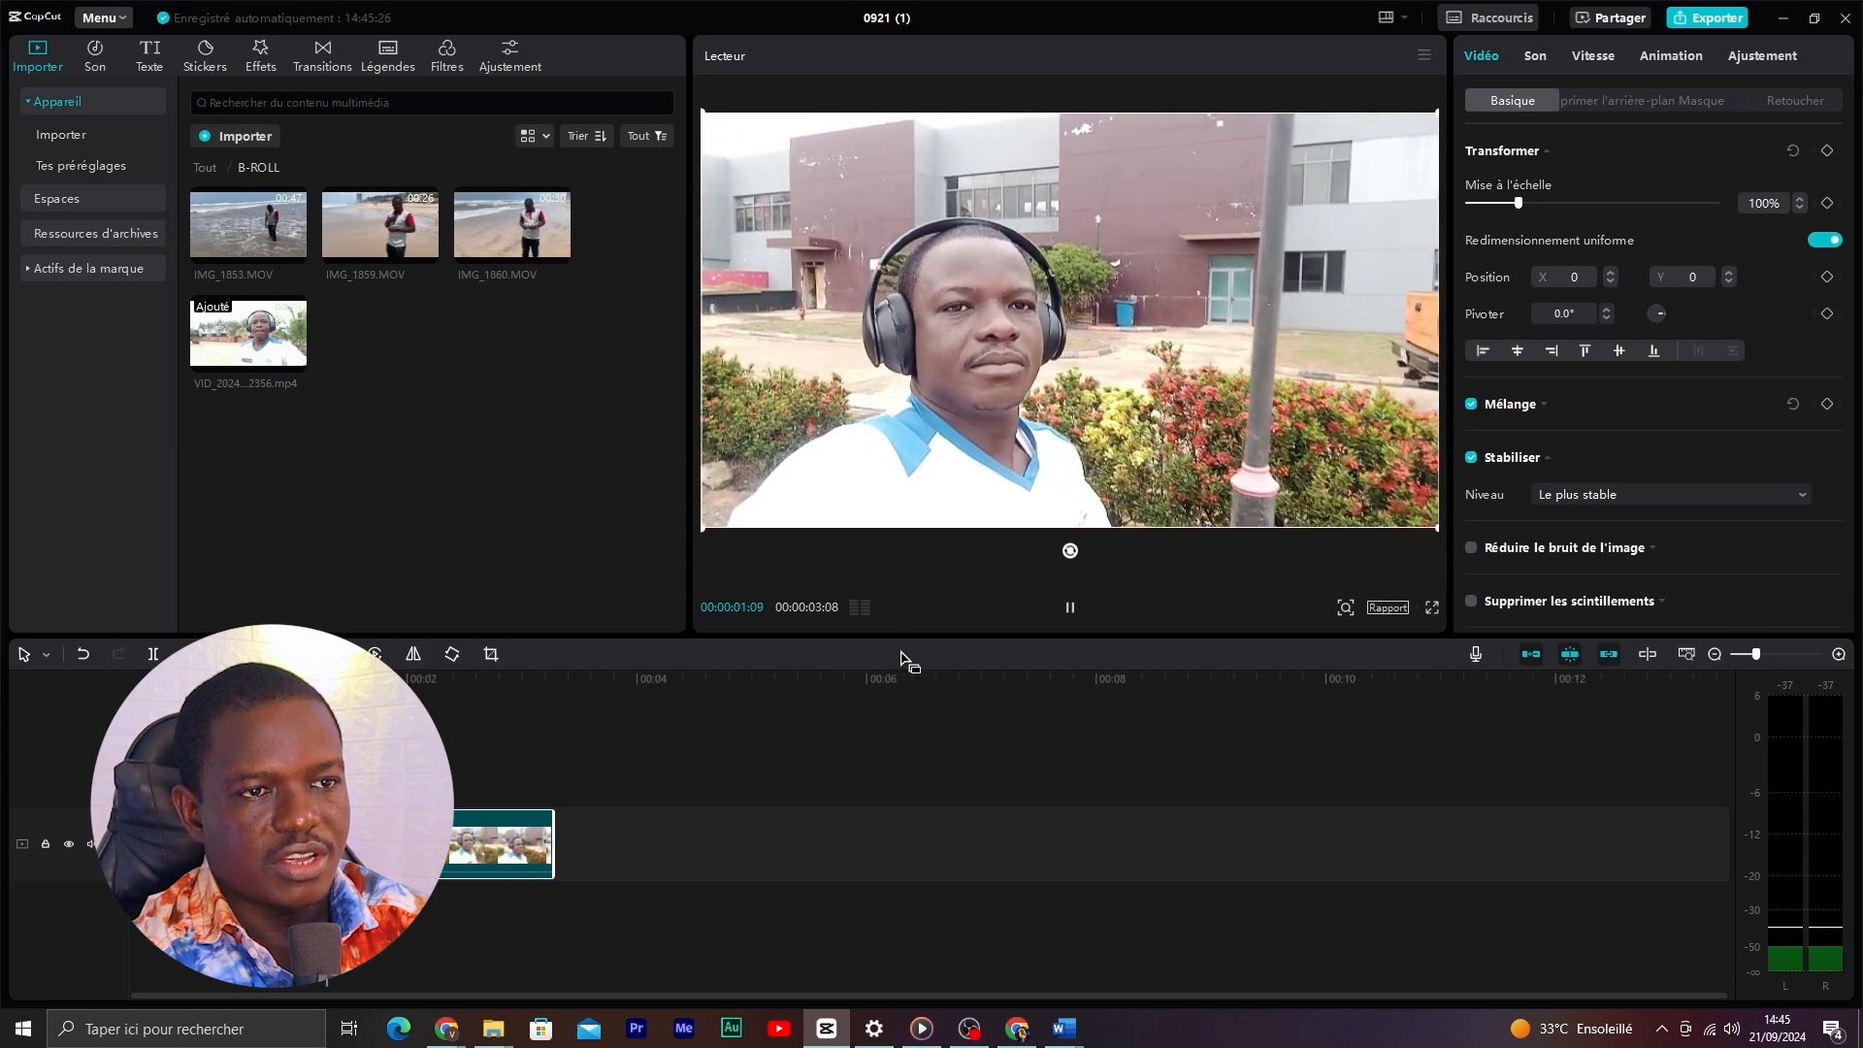
{"action": "key", "text": "space"}
- Disable Stabiliser on the selfie clip, play the clip for comparison, and enable Stabiliser again
{"action": "left_click", "coordinate": [1472, 459]}
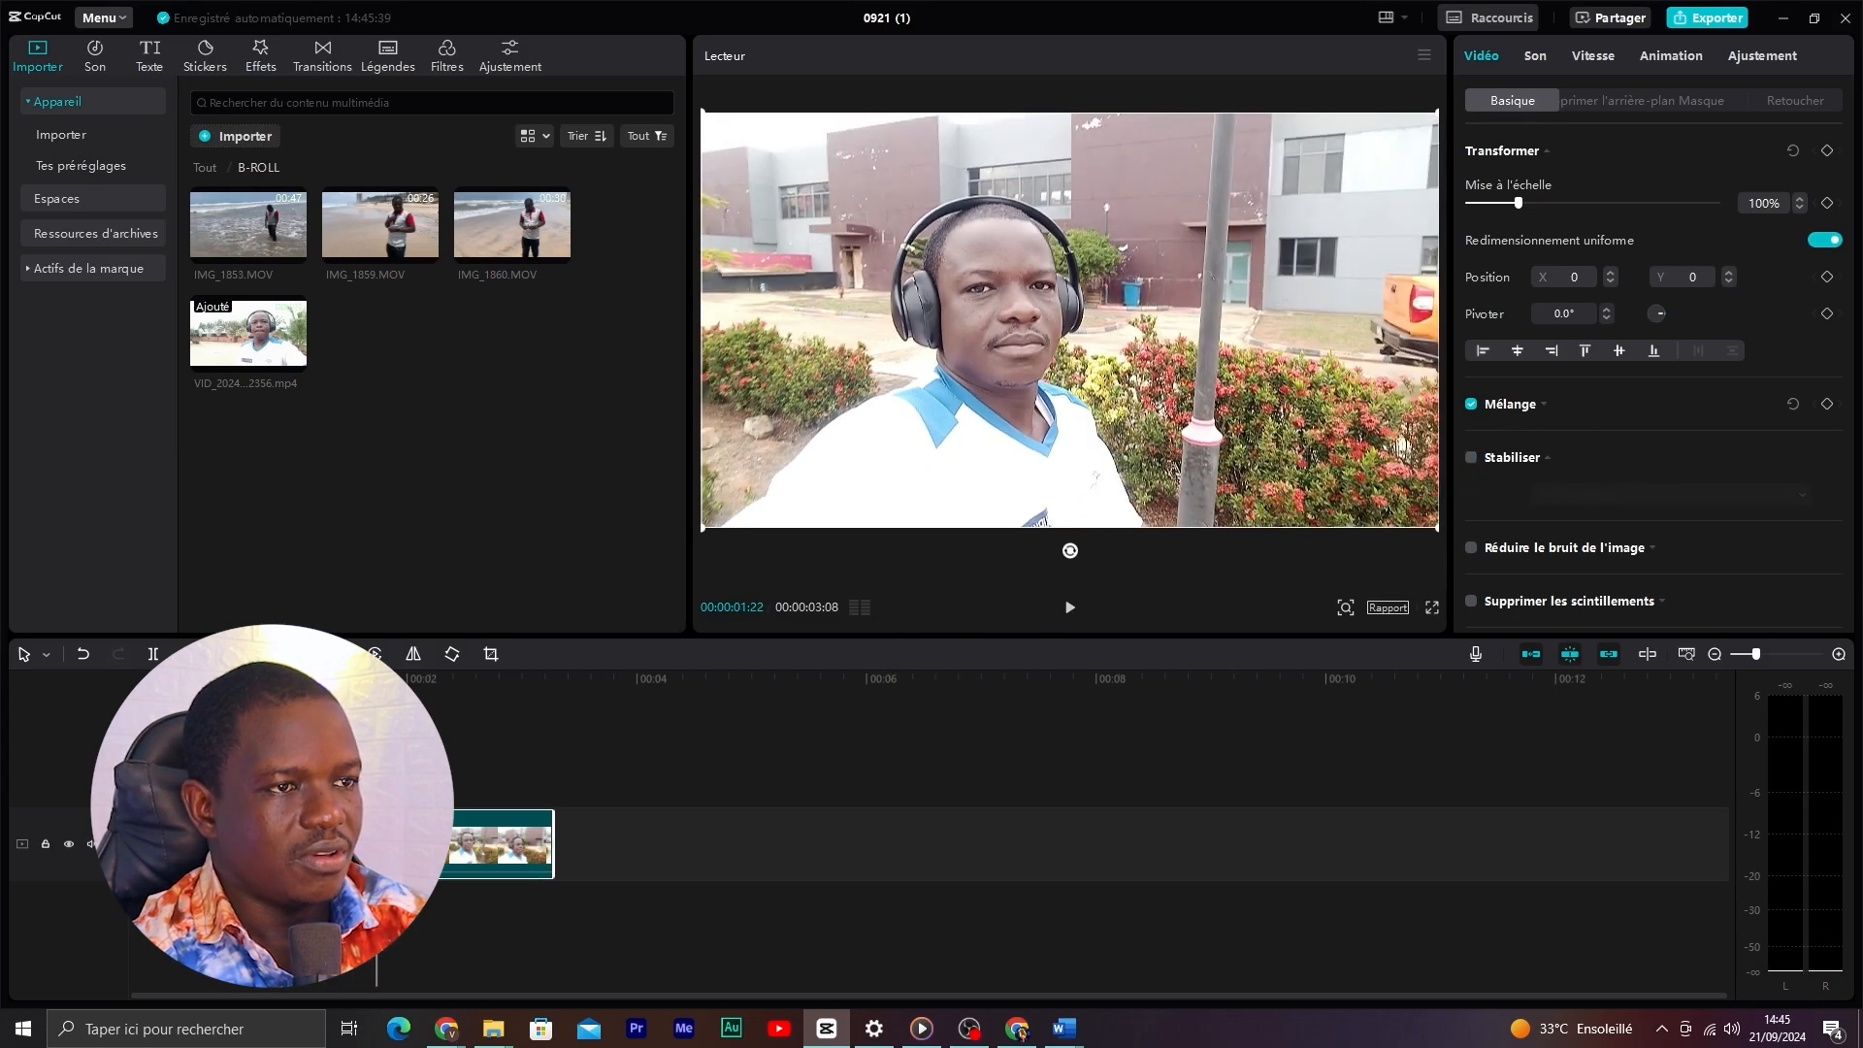
{"action": "key", "text": "space"}
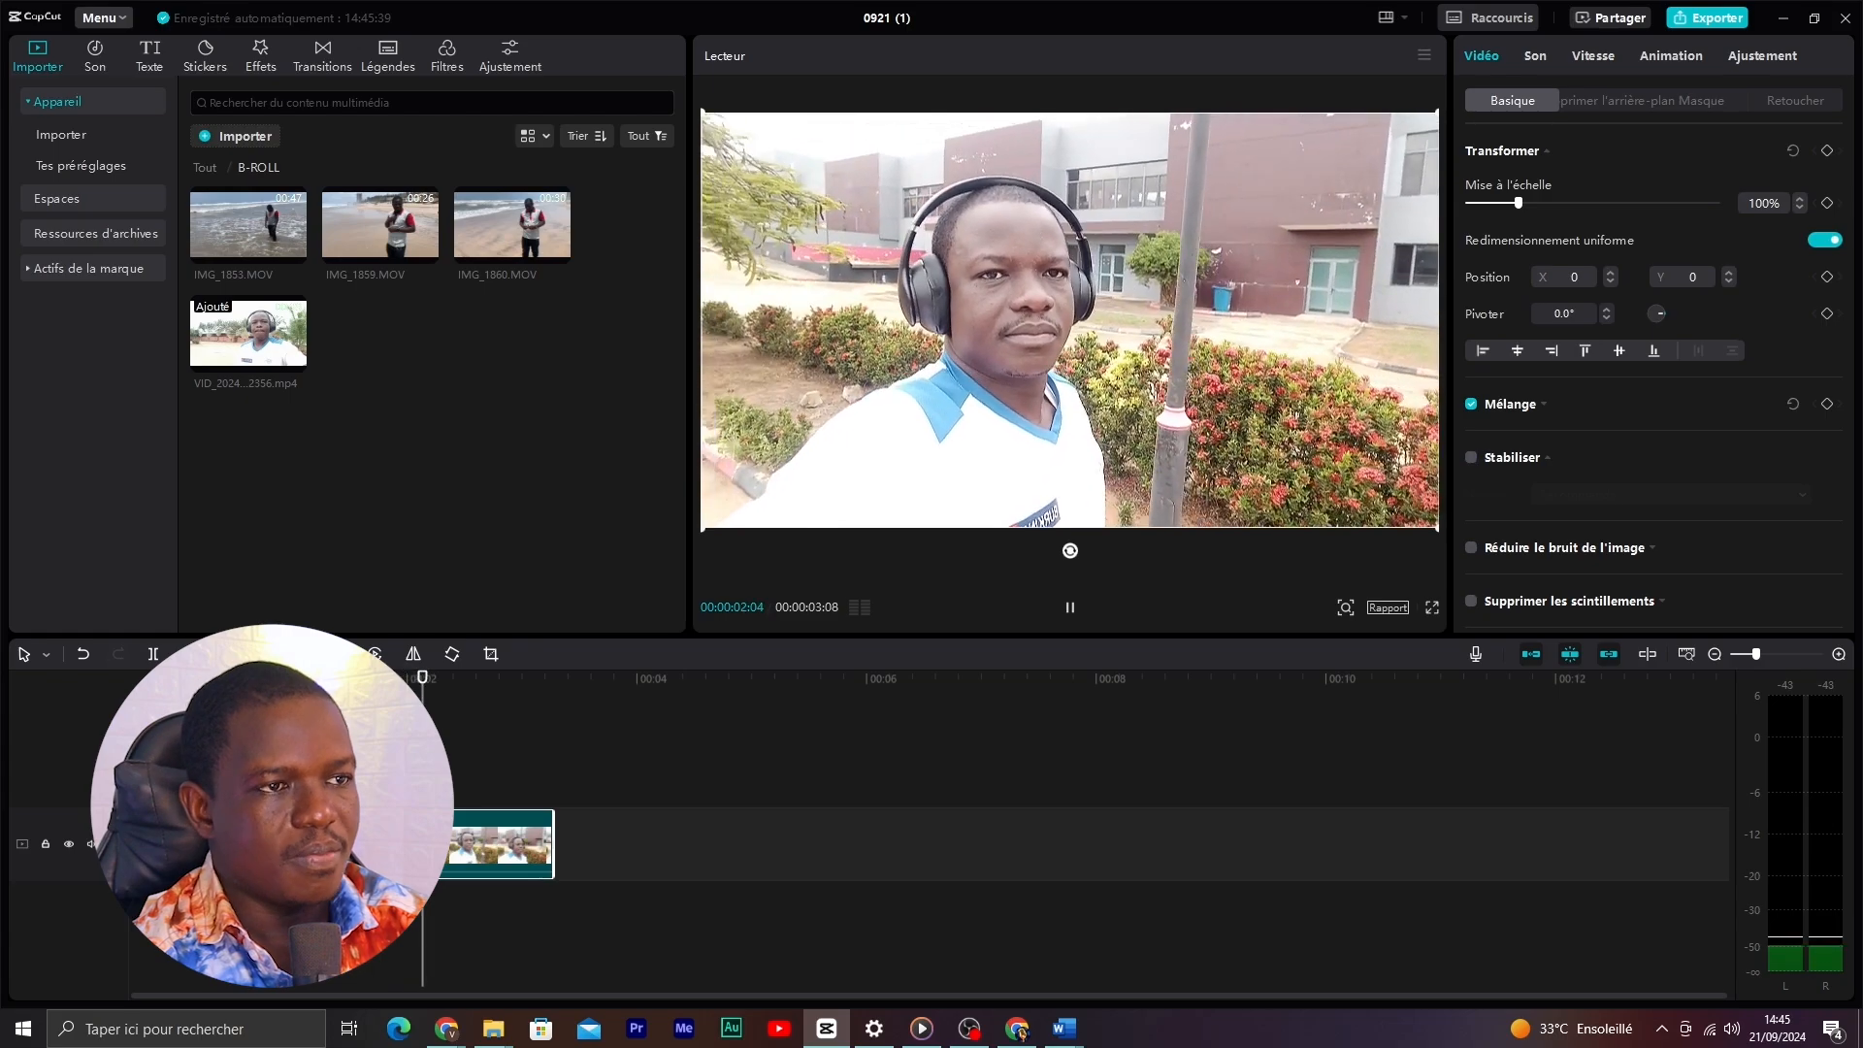
{"action": "left_click", "coordinate": [1471, 458]}
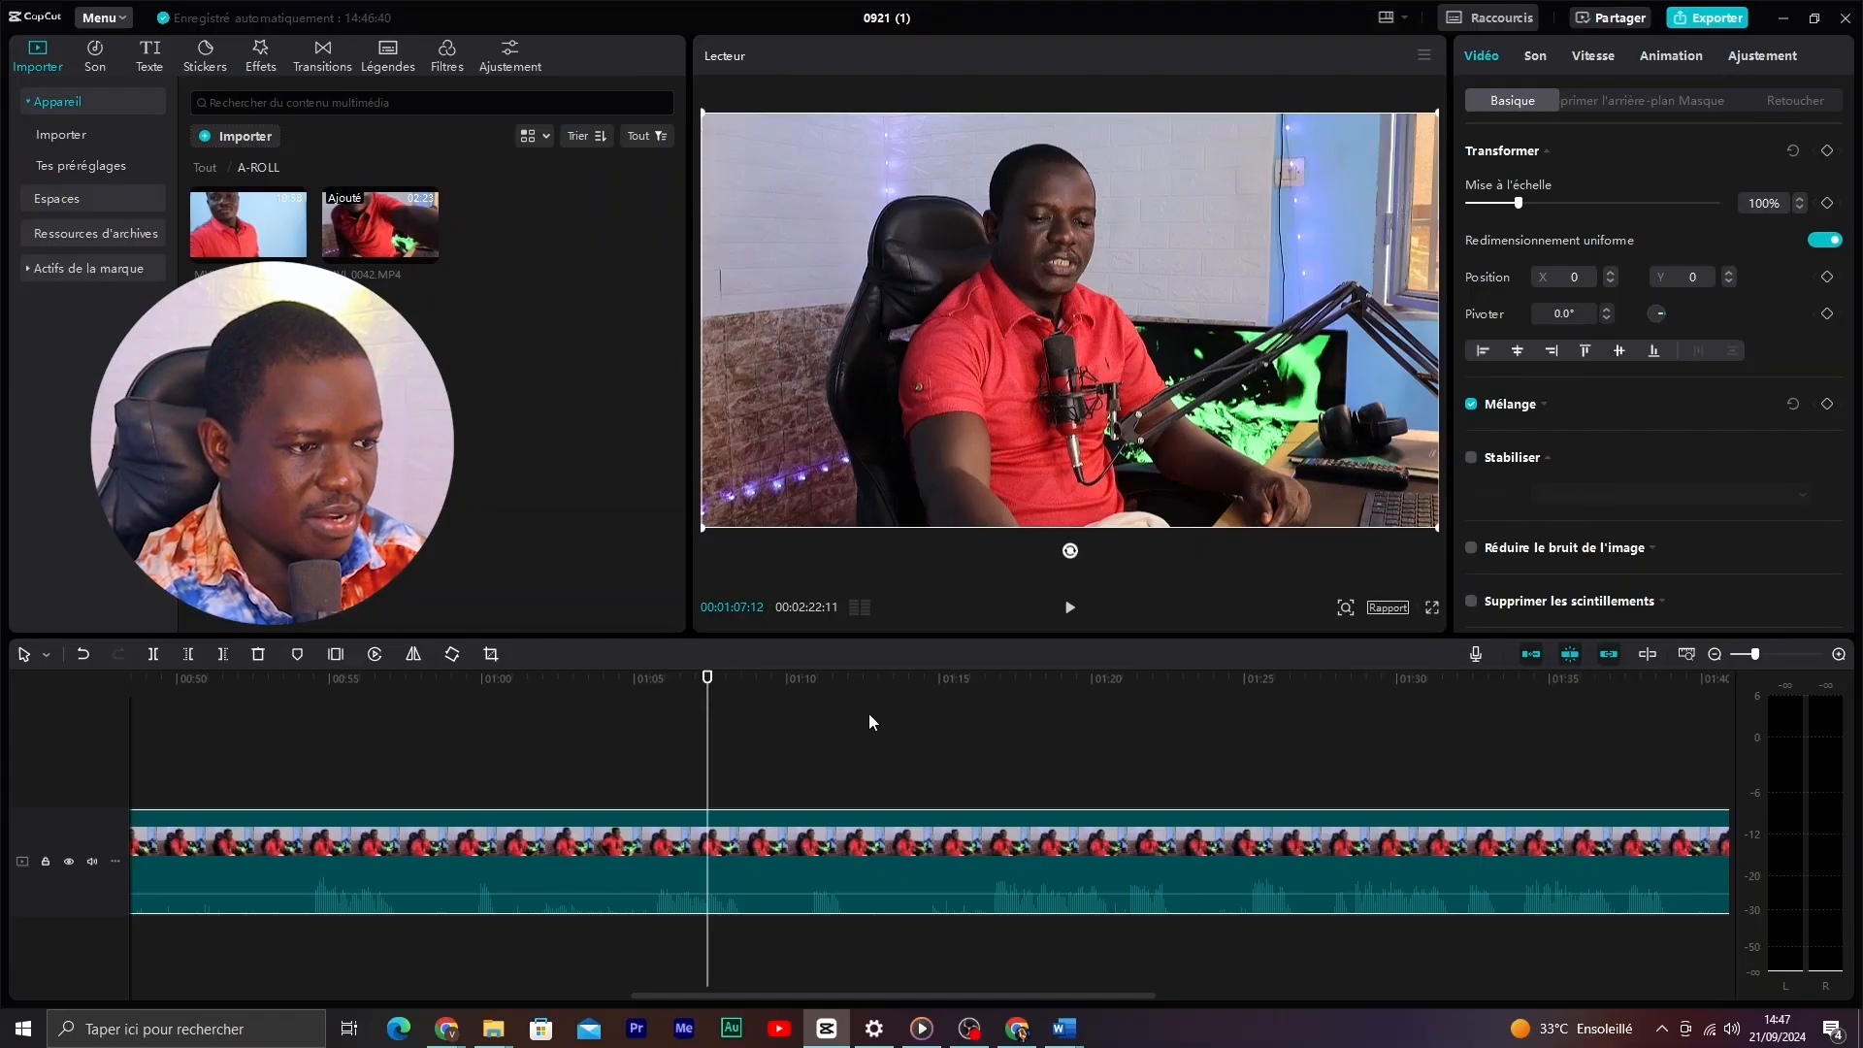
- Split the MVI_0042.MP4 clip at 00:01:08:14 and 00:01:10:23 to isolate the short section in between
{"action": "left_click_drag", "start_coordinate": [708, 679], "coordinate": [742, 676]}
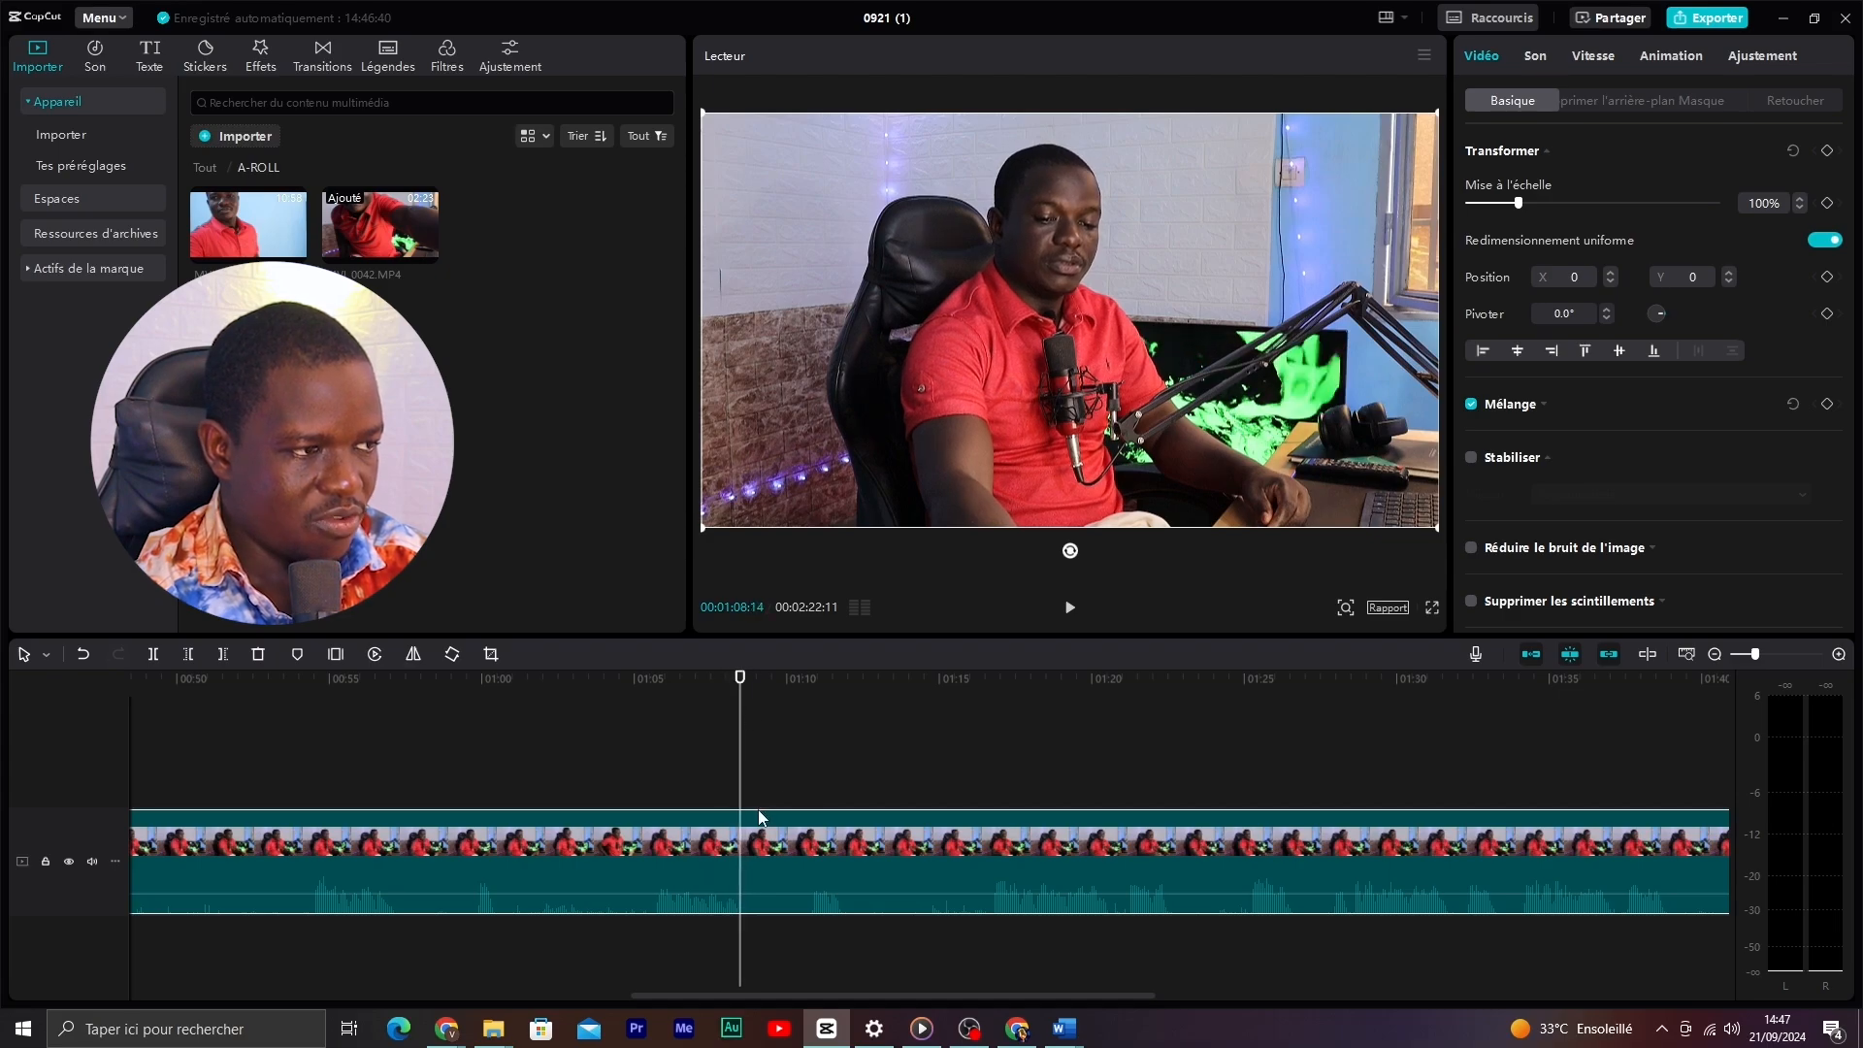
{"action": "left_click", "coordinate": [152, 656]}
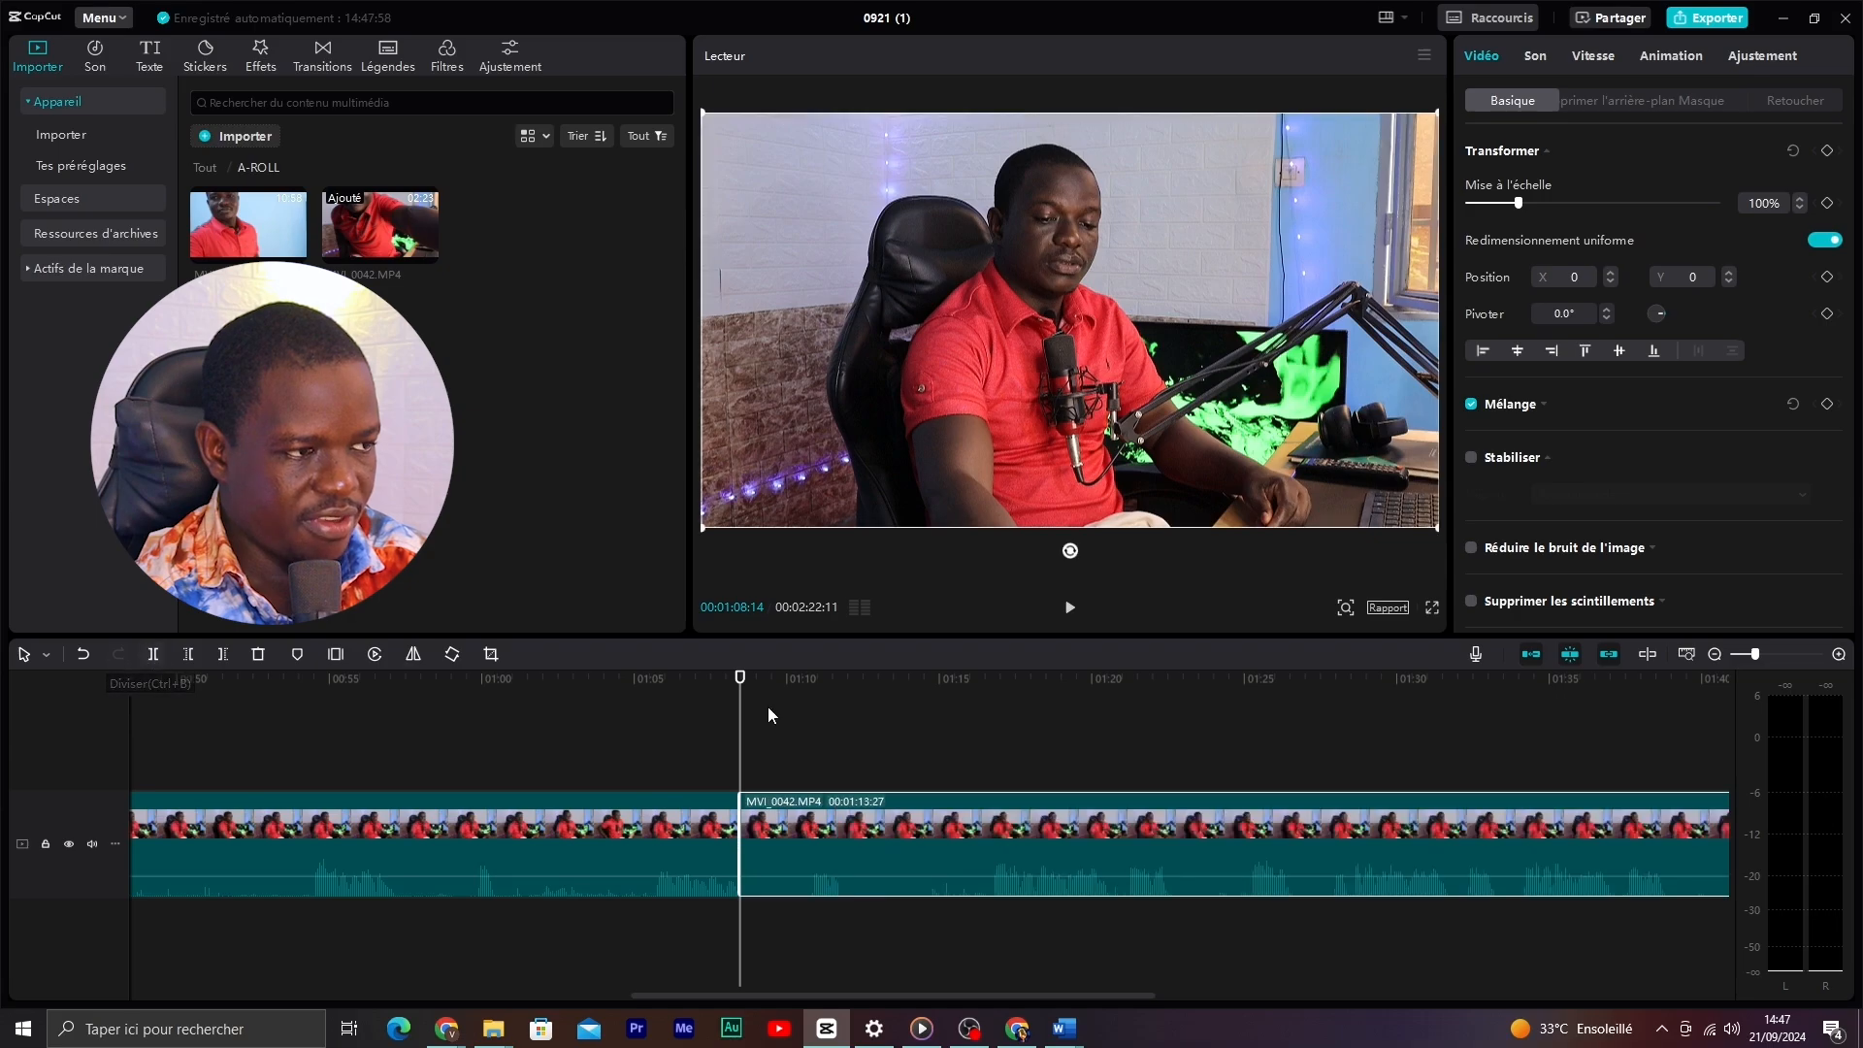
{"action": "left_click", "coordinate": [810, 688]}
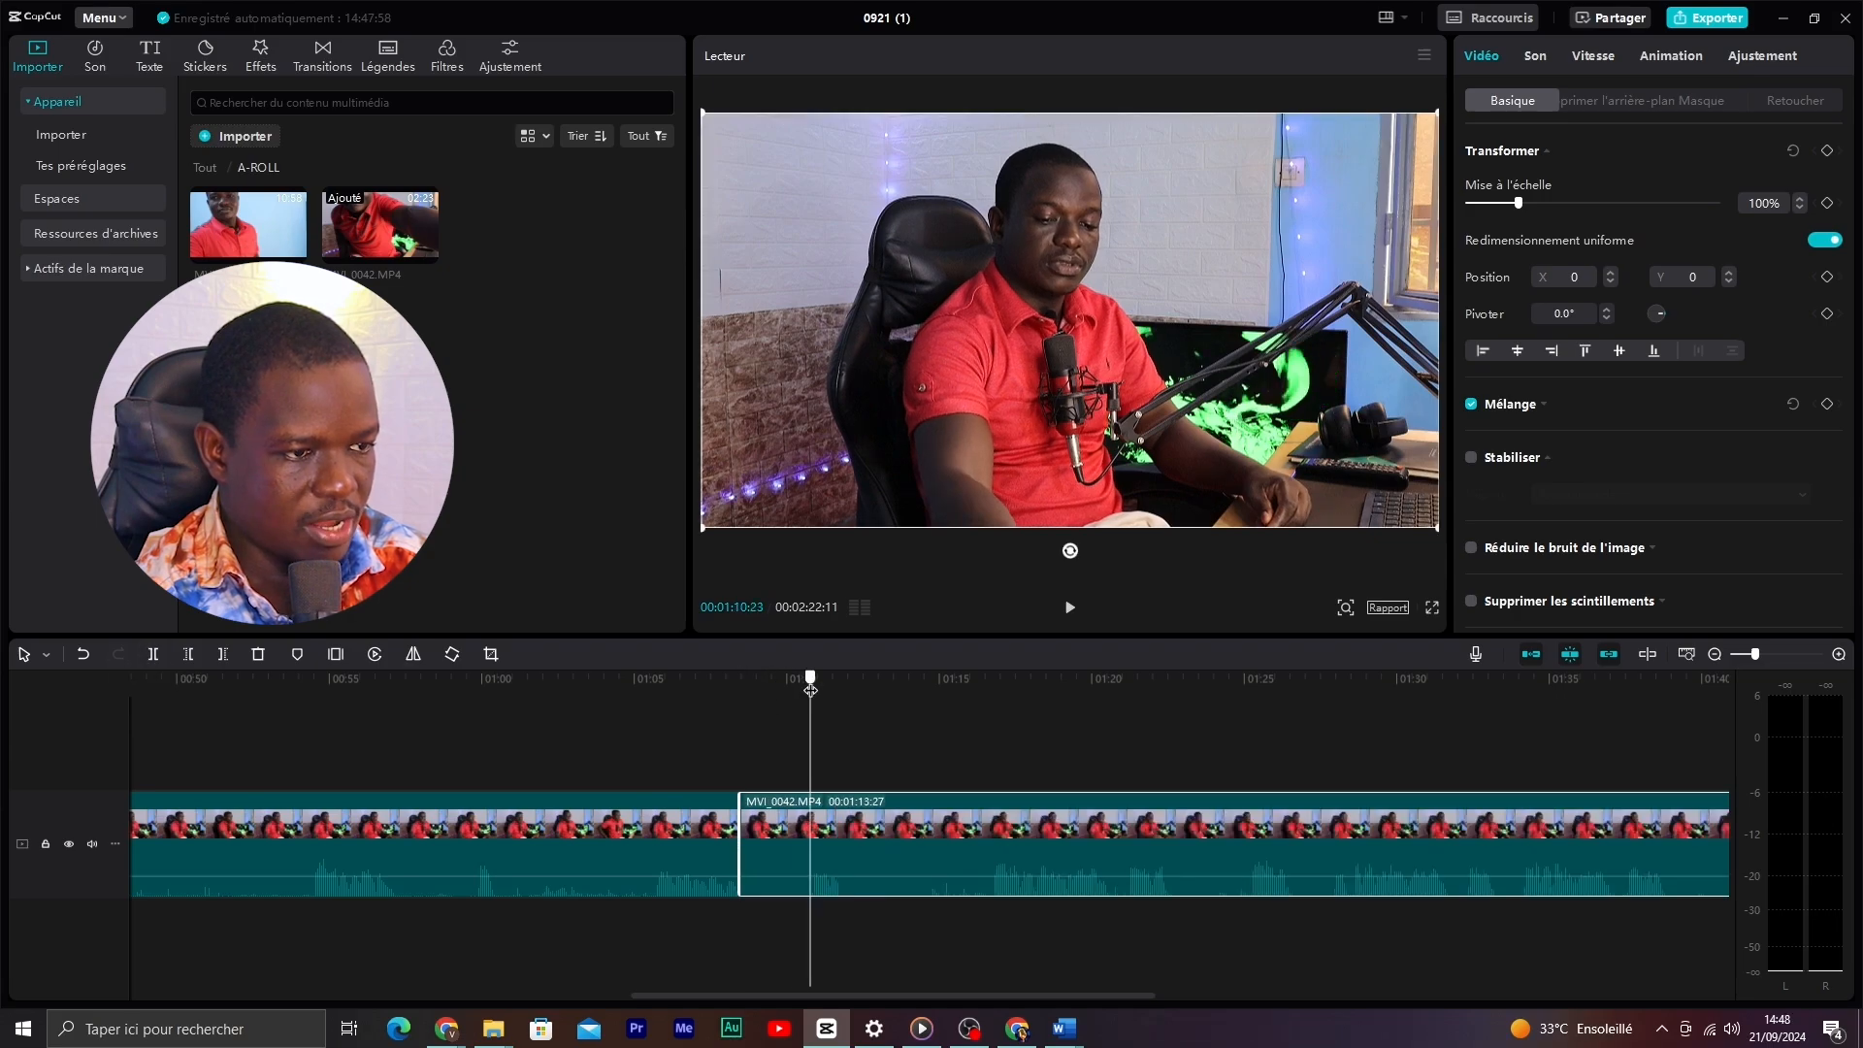
{"action": "left_click", "coordinate": [155, 657]}
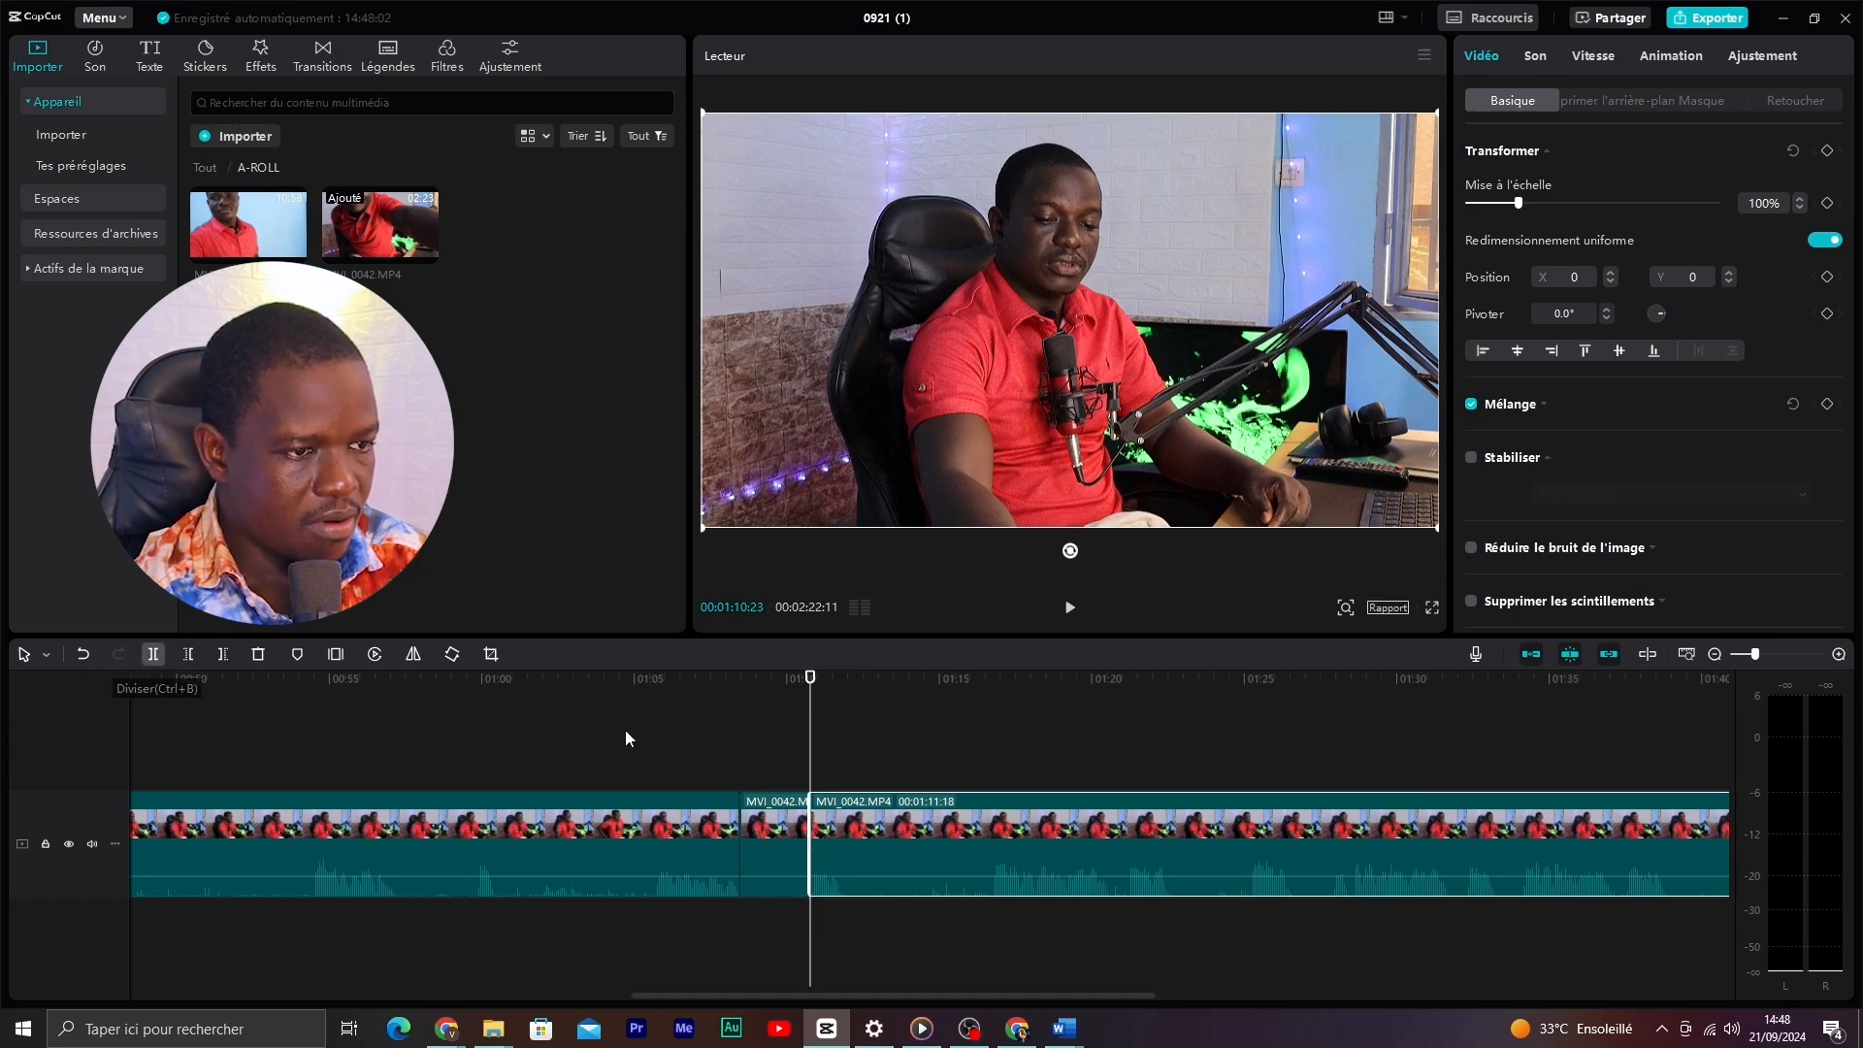
{"action": "left_click", "coordinate": [781, 828]}
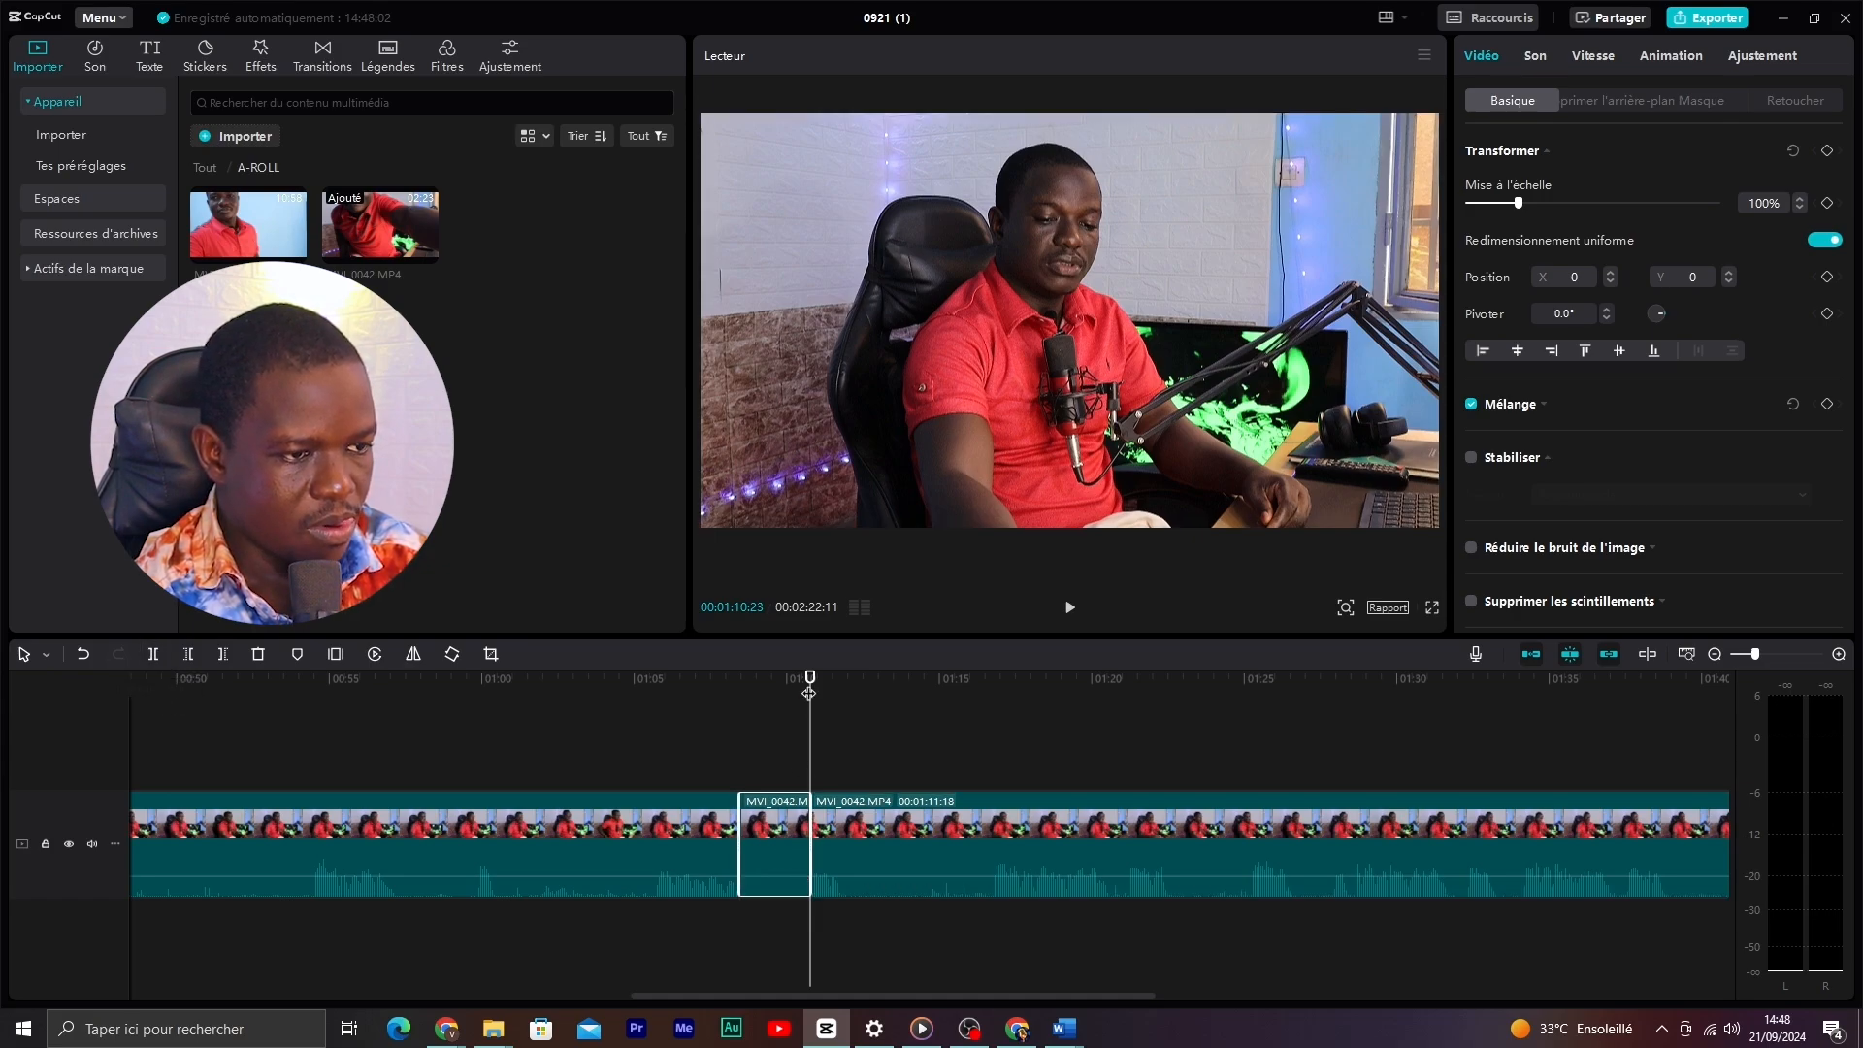
- Split MVI_0042.MP4 at 00:01:11:28 and 00:01:16:21, and delete both that section and the short section starting at 00:01:08:14
{"action": "left_click_drag", "start_coordinate": [812, 686], "coordinate": [846, 686]}
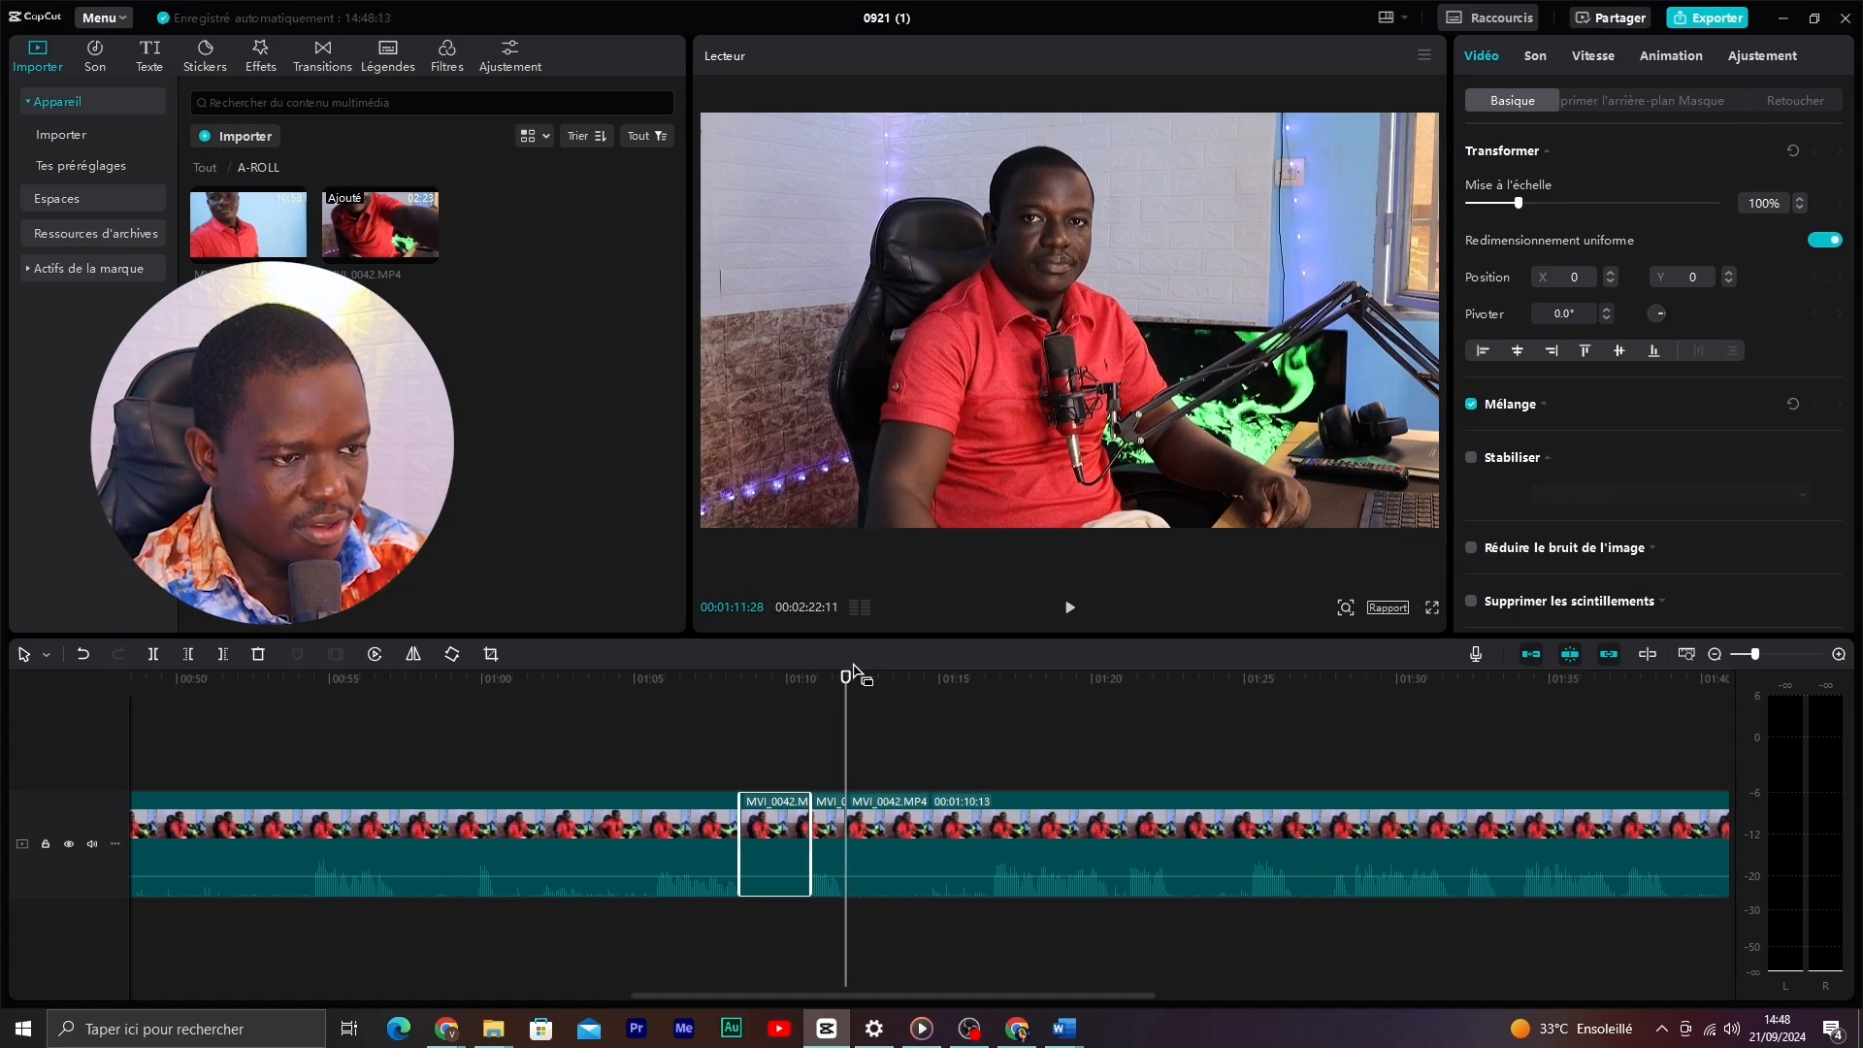
{"action": "left_click_drag", "start_coordinate": [846, 680], "coordinate": [992, 677]}
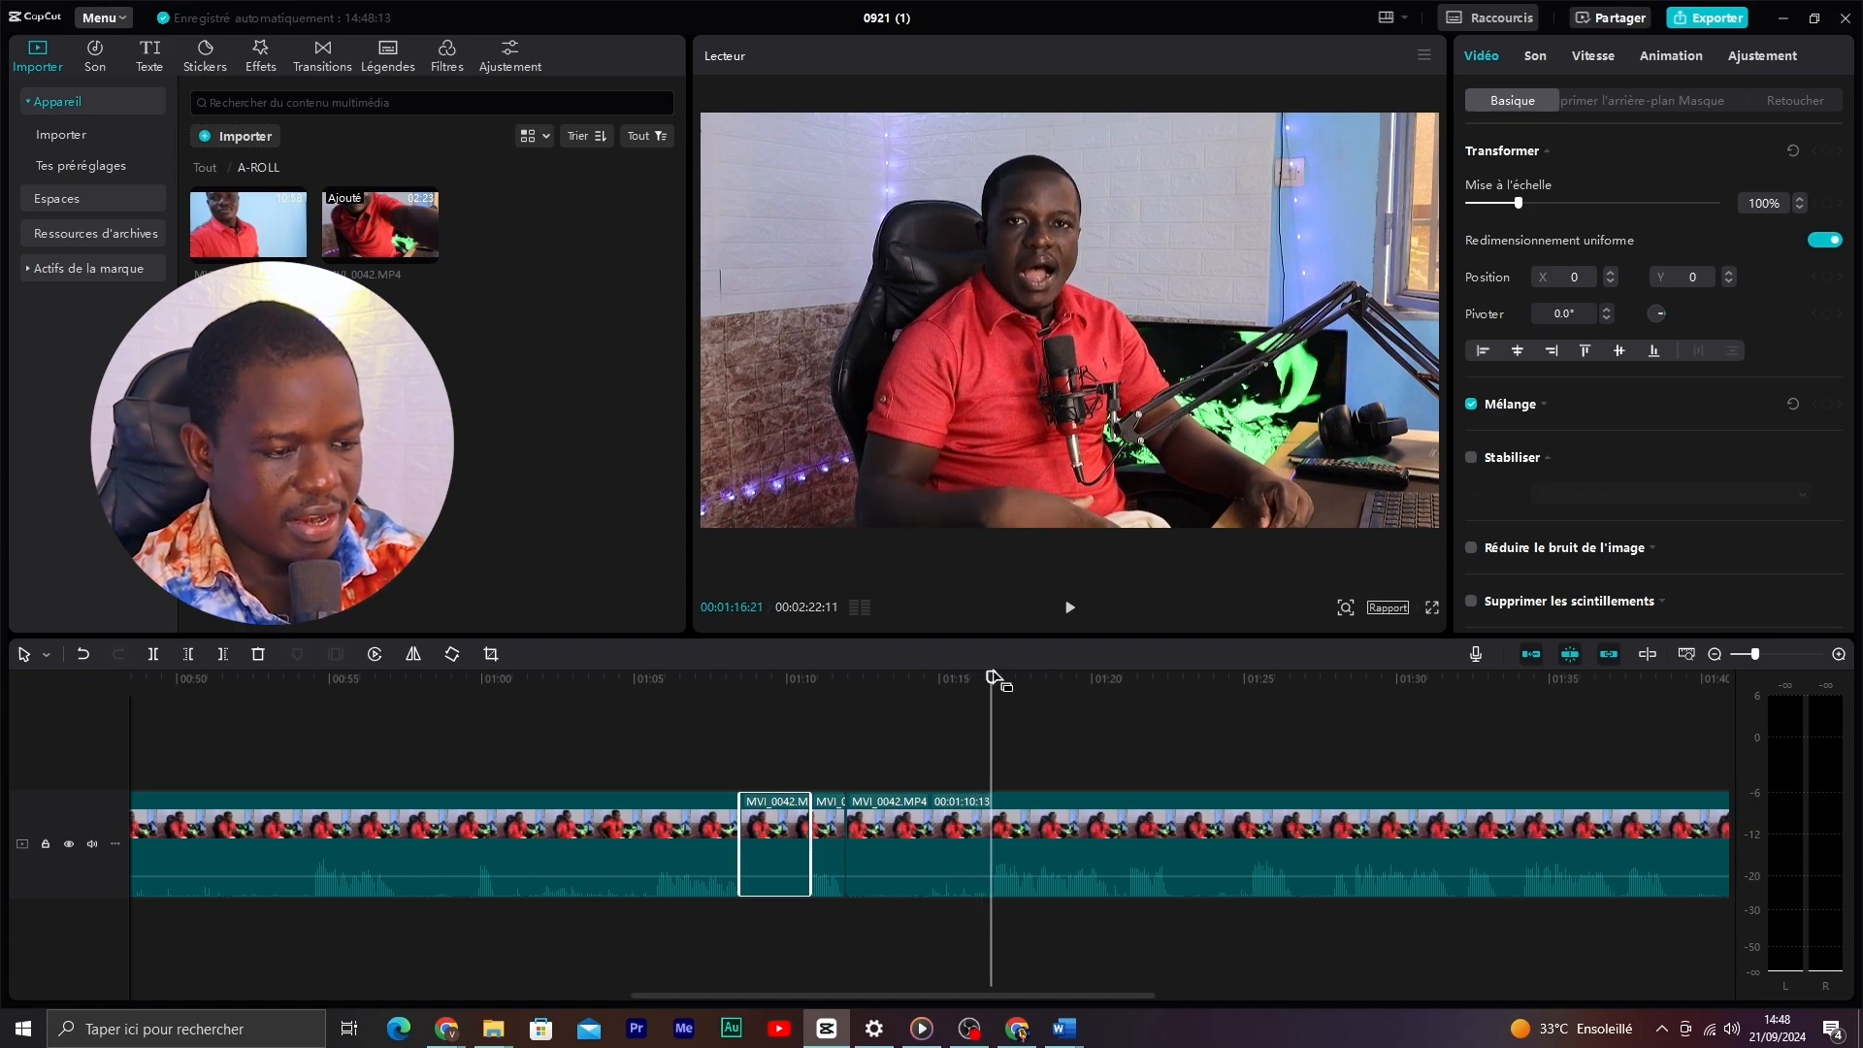
{"action": "left_click", "coordinate": [912, 818]}
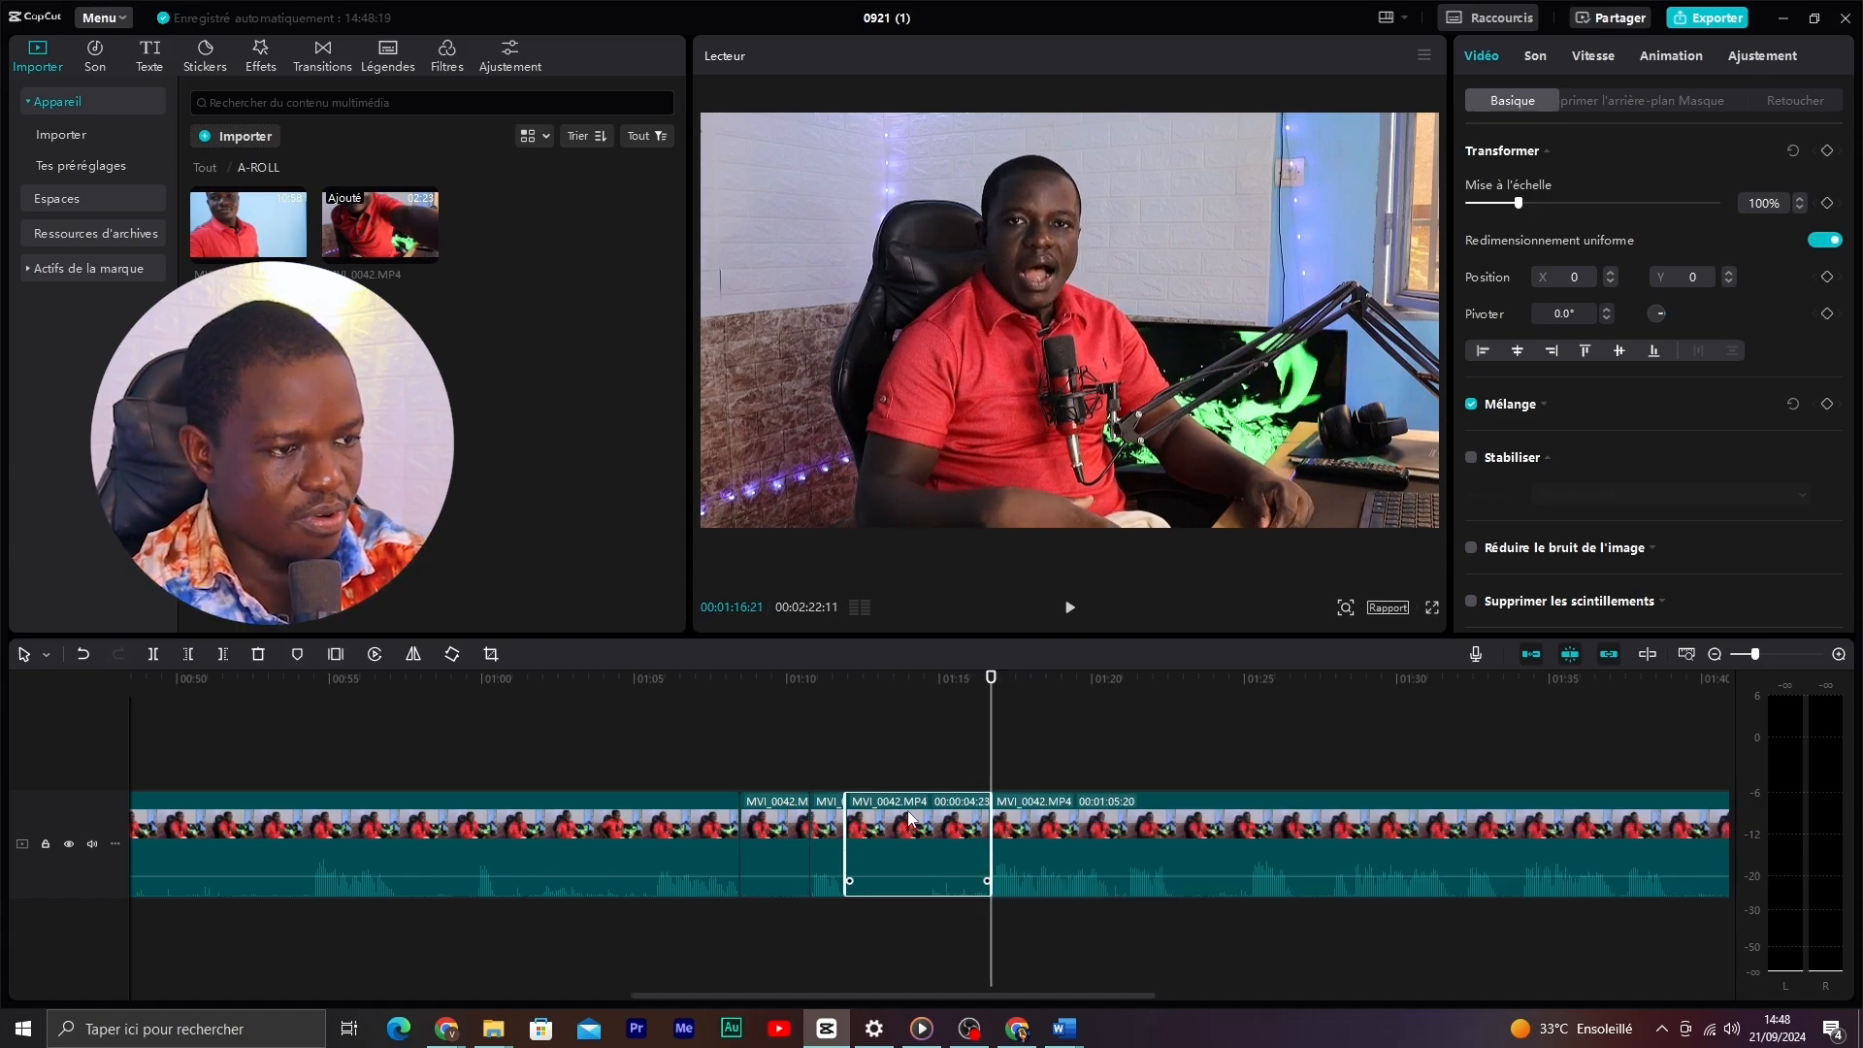
{"action": "key", "text": "Delete"}
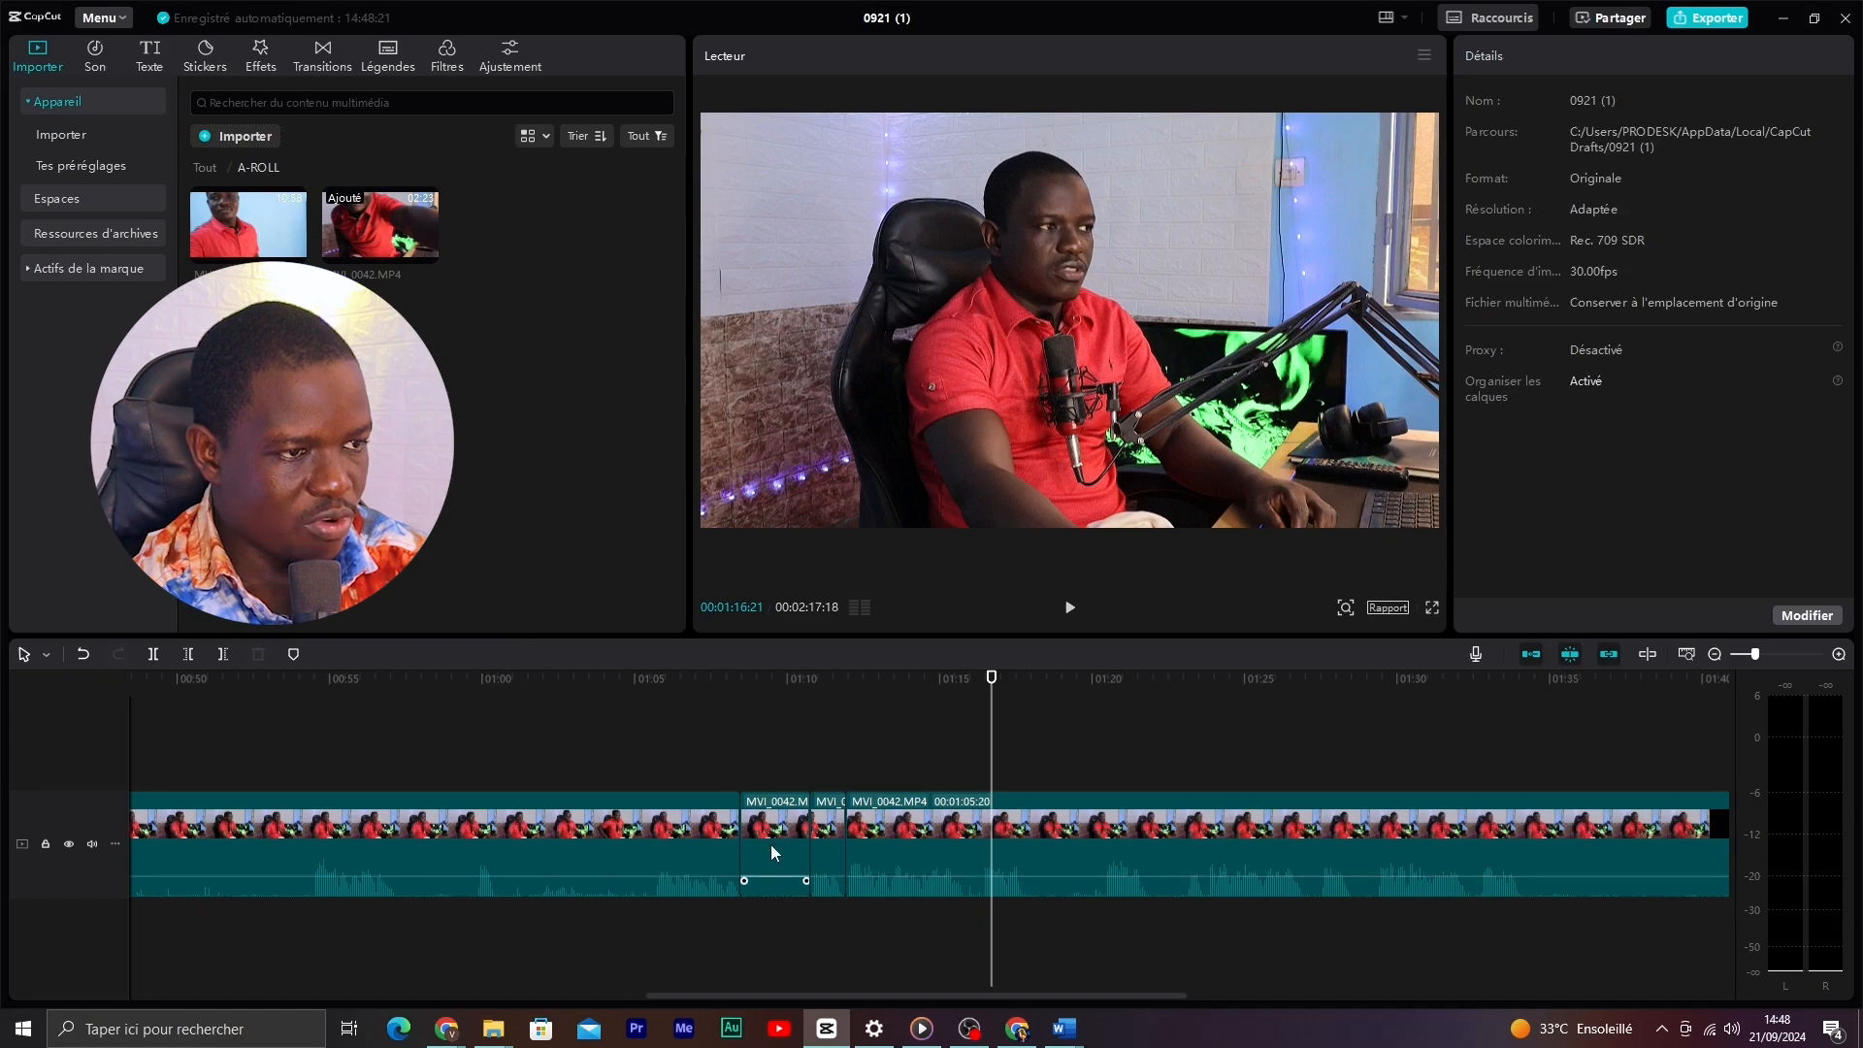
{"action": "left_click", "coordinate": [771, 844]}
{"action": "key", "text": "Delete"}
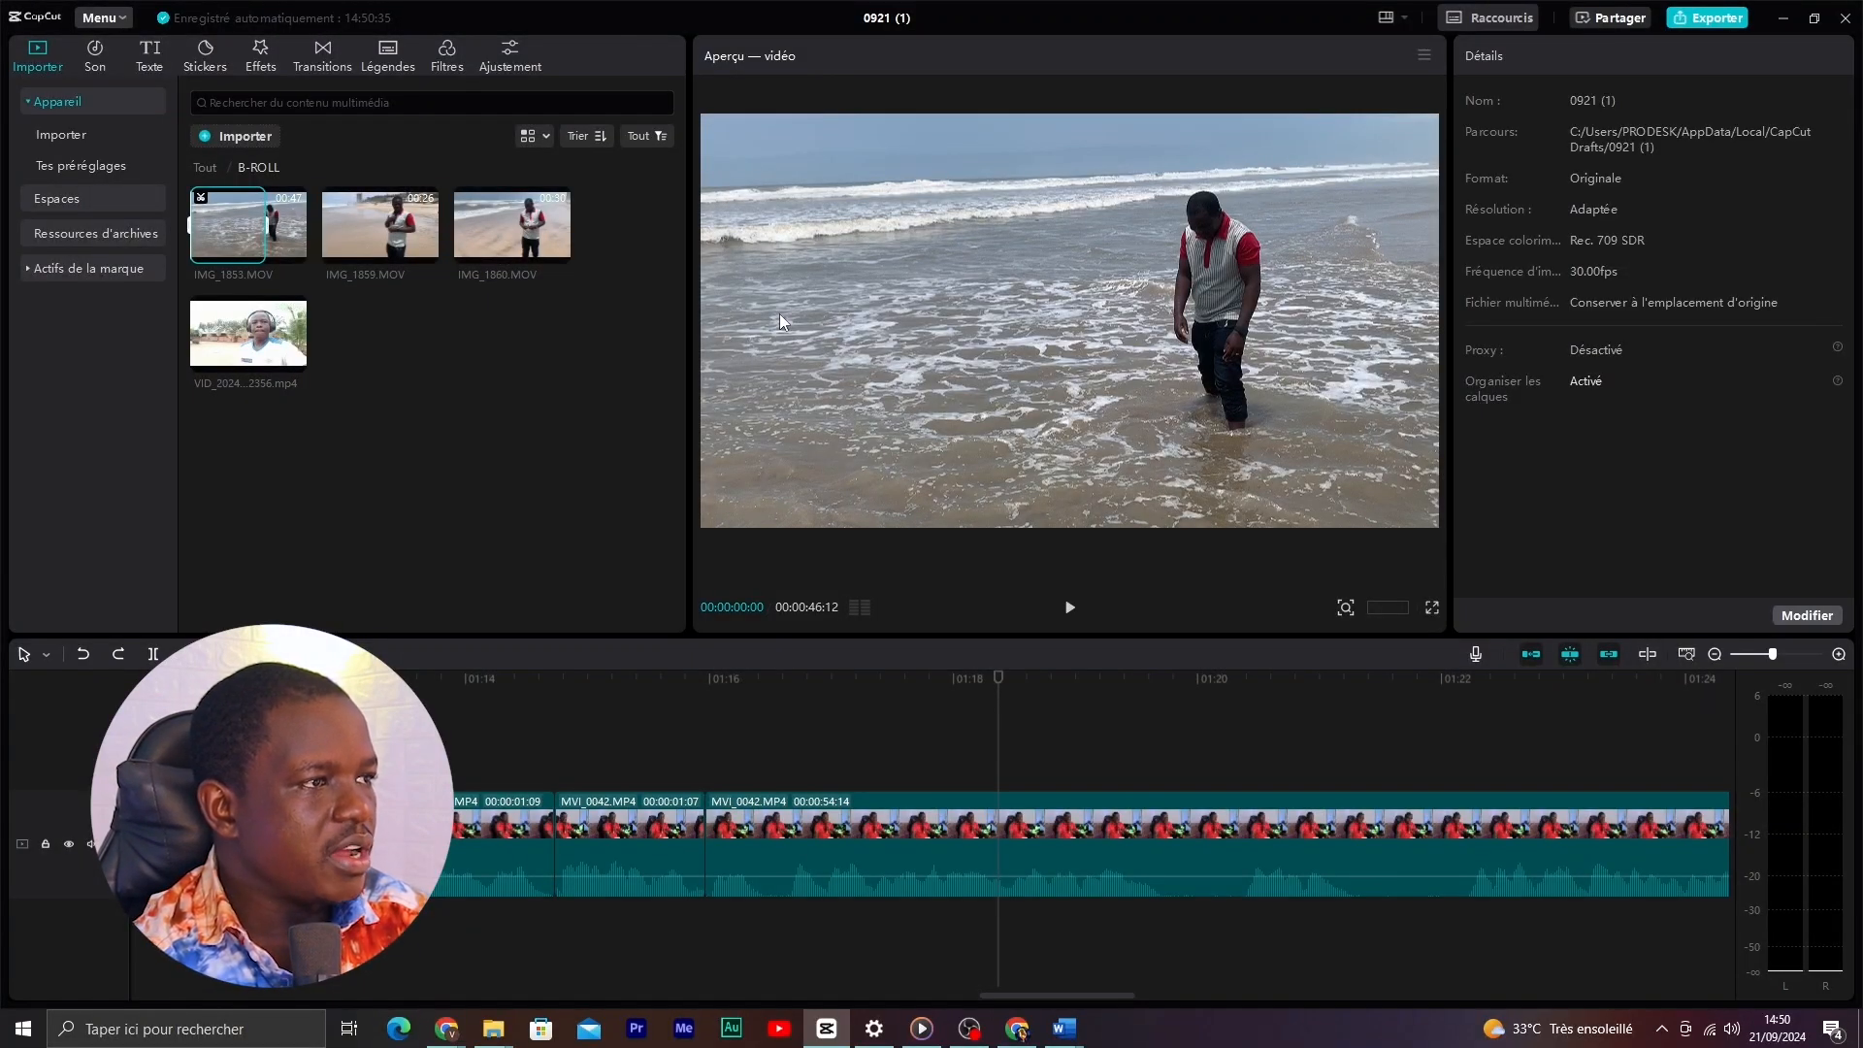
- Overlay a 4:19 excerpt of IMG_1853.MOV above MVI_0042.MP4 from the cut at about 00:01:16, and play the passage
{"action": "mouse_move", "coordinate": [246, 238]}
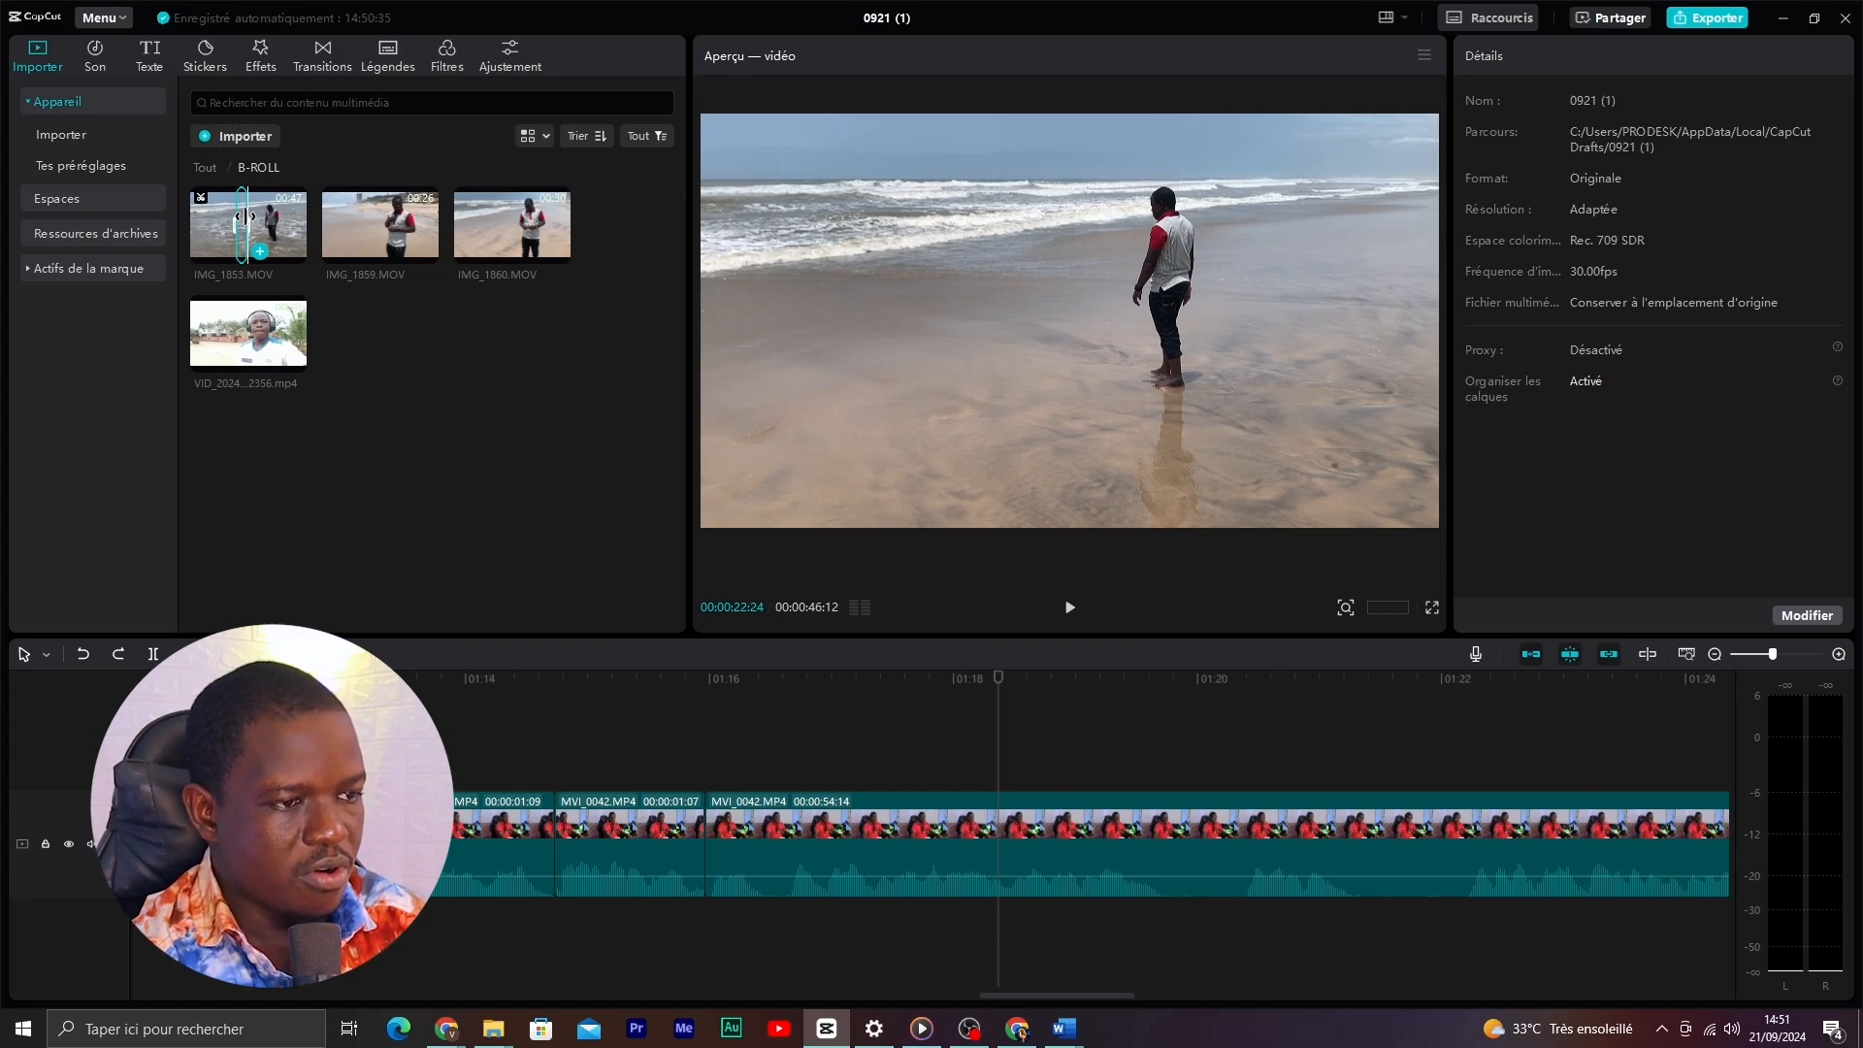
{"action": "left_click_drag", "start_coordinate": [247, 224], "coordinate": [703, 760]}
{"action": "left_click_drag", "start_coordinate": [999, 682], "coordinate": [575, 710]}
{"action": "key", "text": "space"}
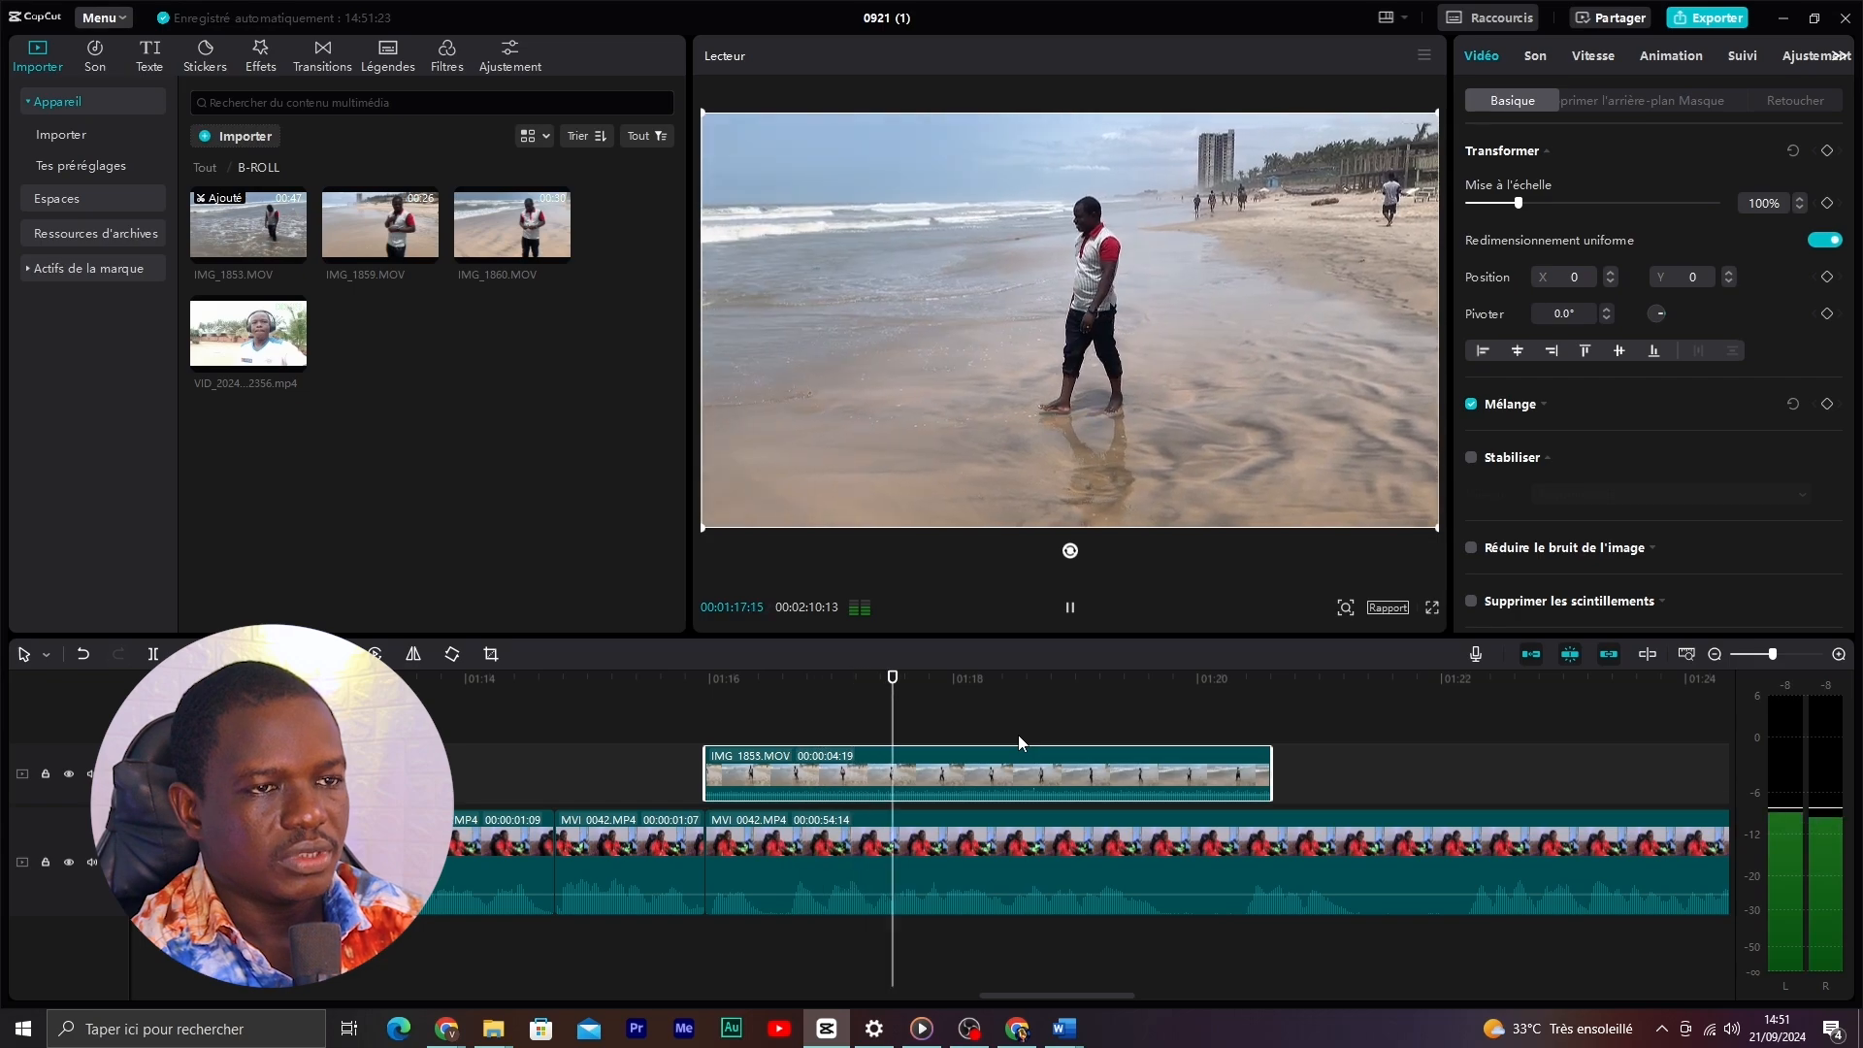
{"action": "key", "text": "space"}
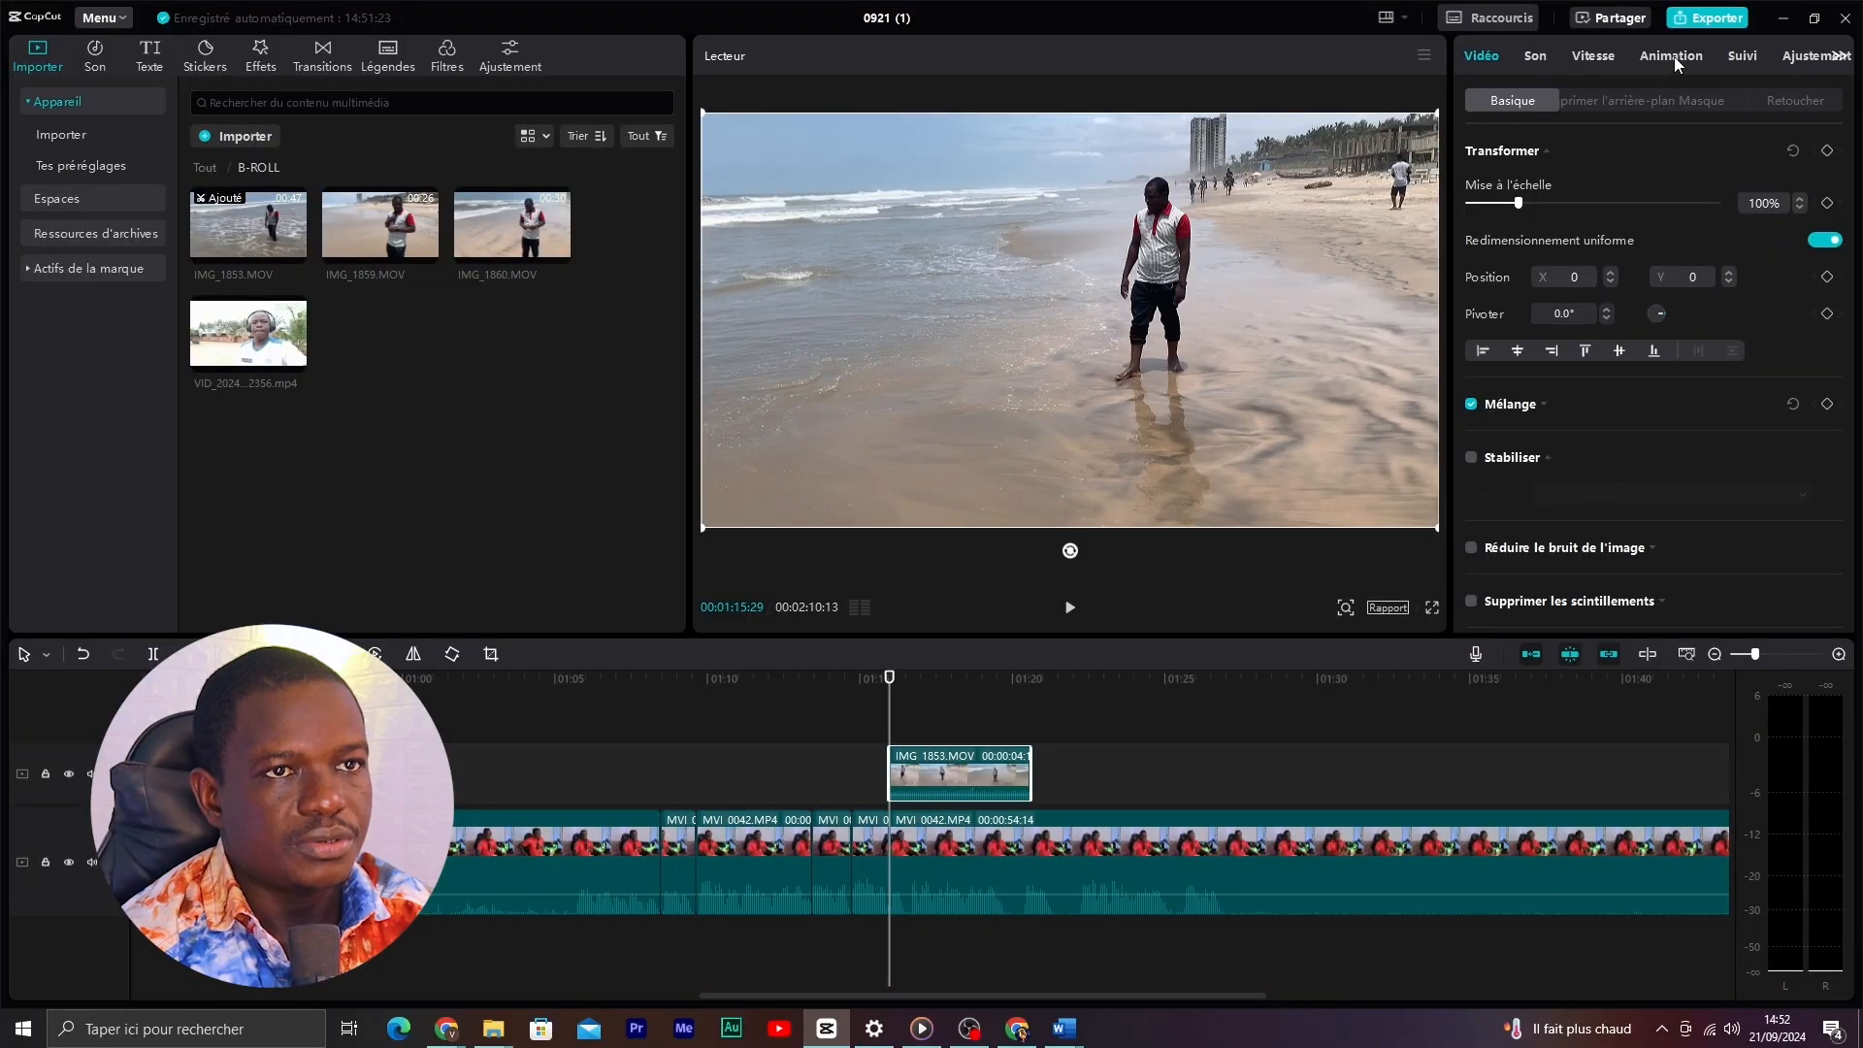
- Apply the Zoom 2 Intro animation to the IMG_1853.MOV clip and play the passage from just before it
{"action": "left_click", "coordinate": [1675, 59]}
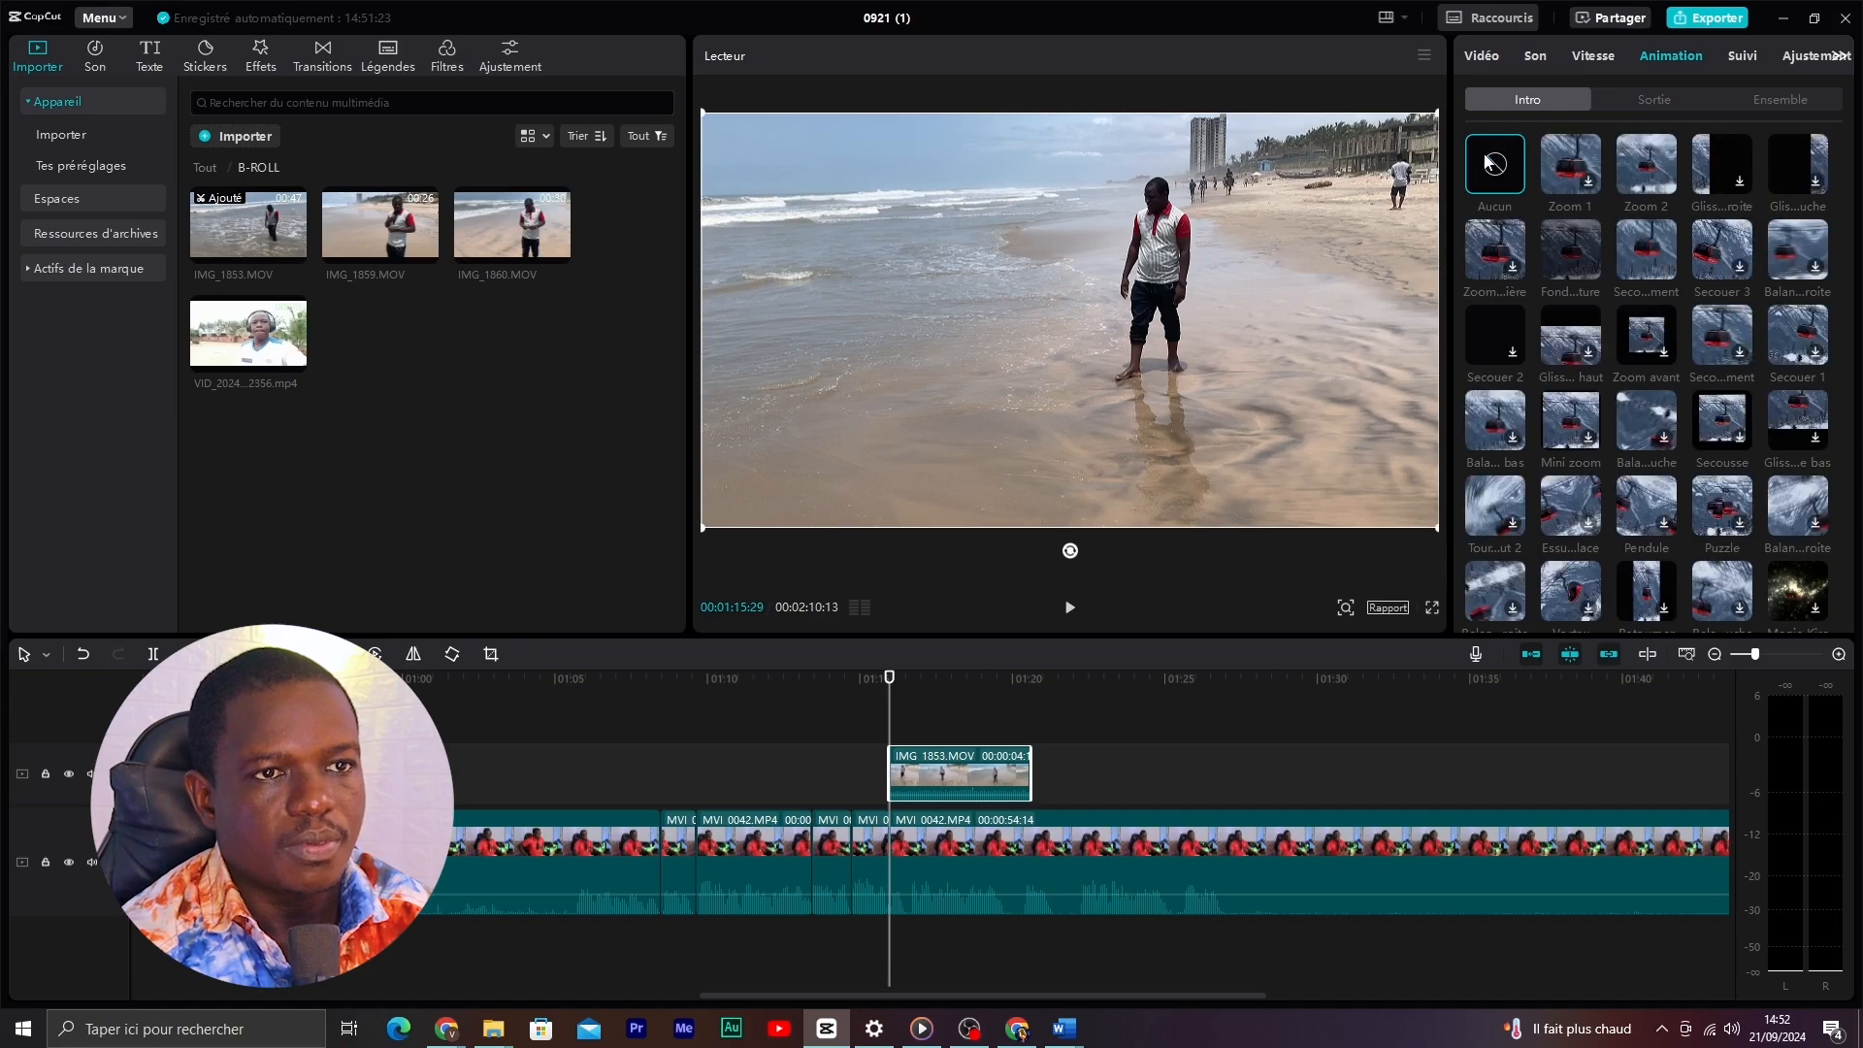
{"action": "left_click", "coordinate": [1646, 164]}
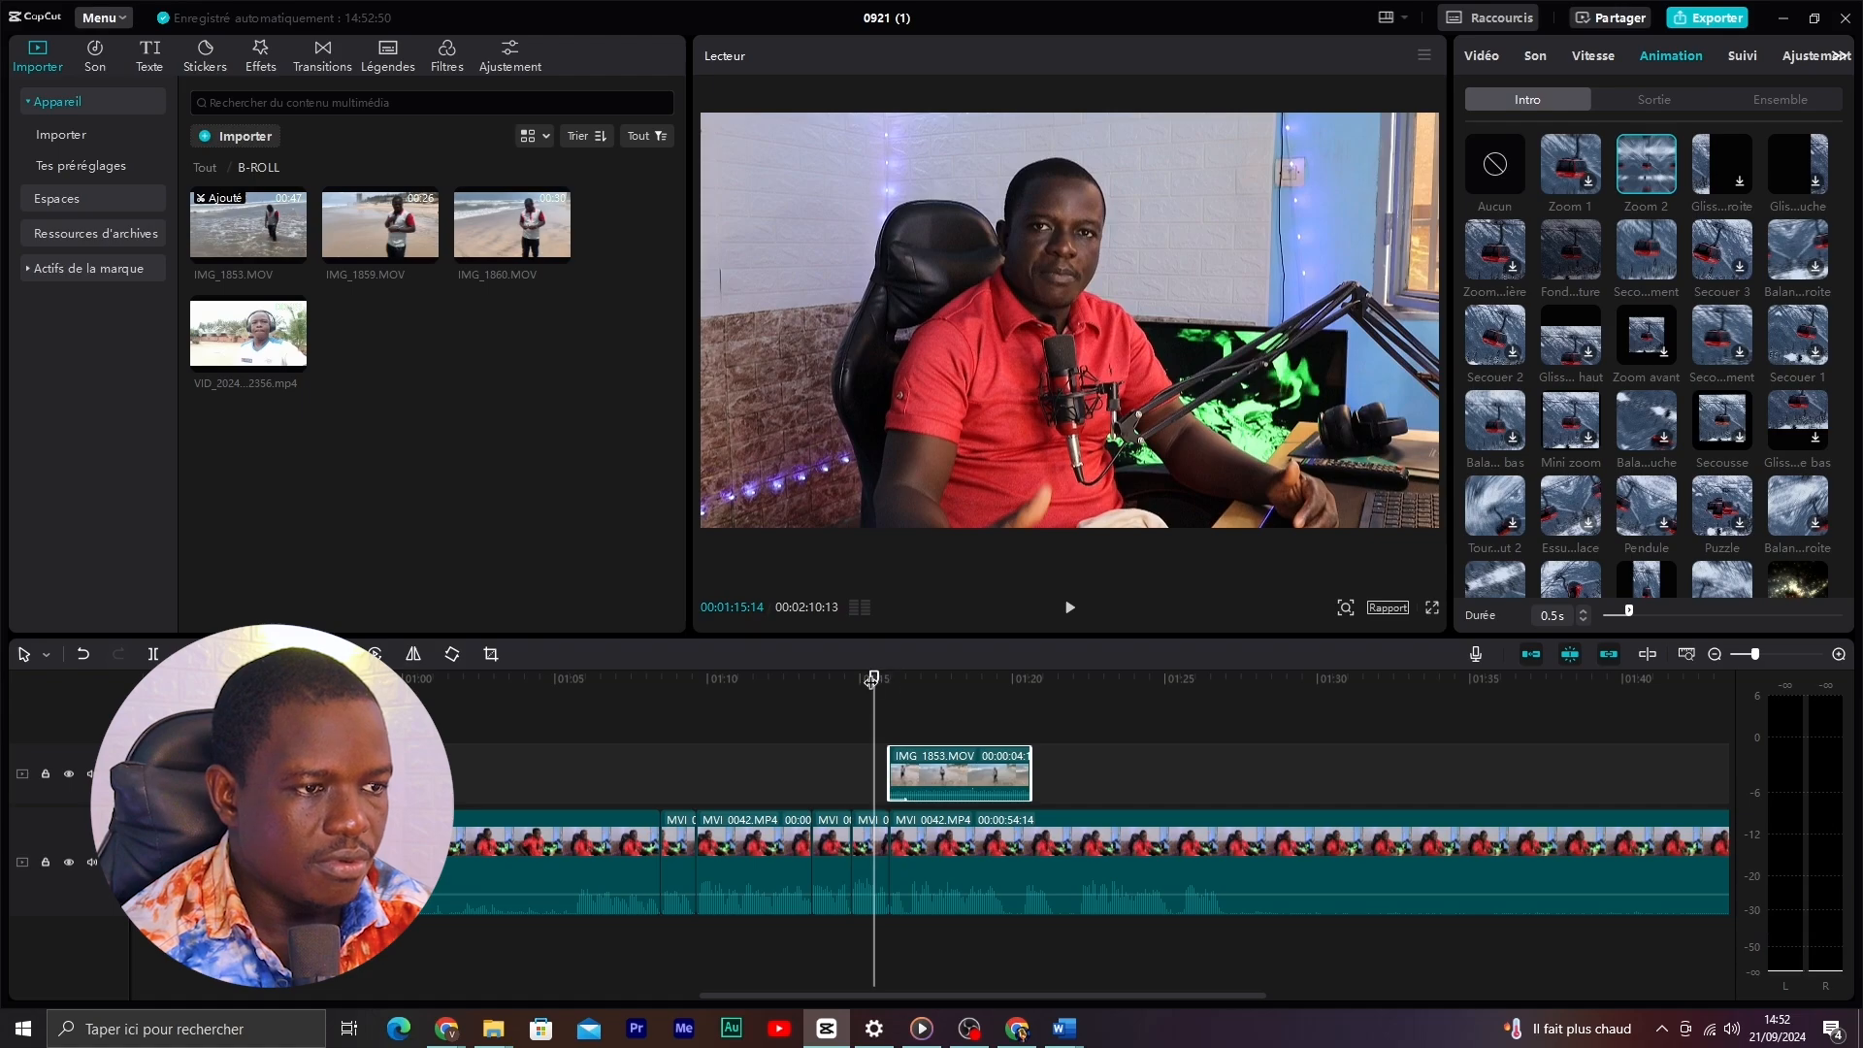
{"action": "key", "text": "space"}
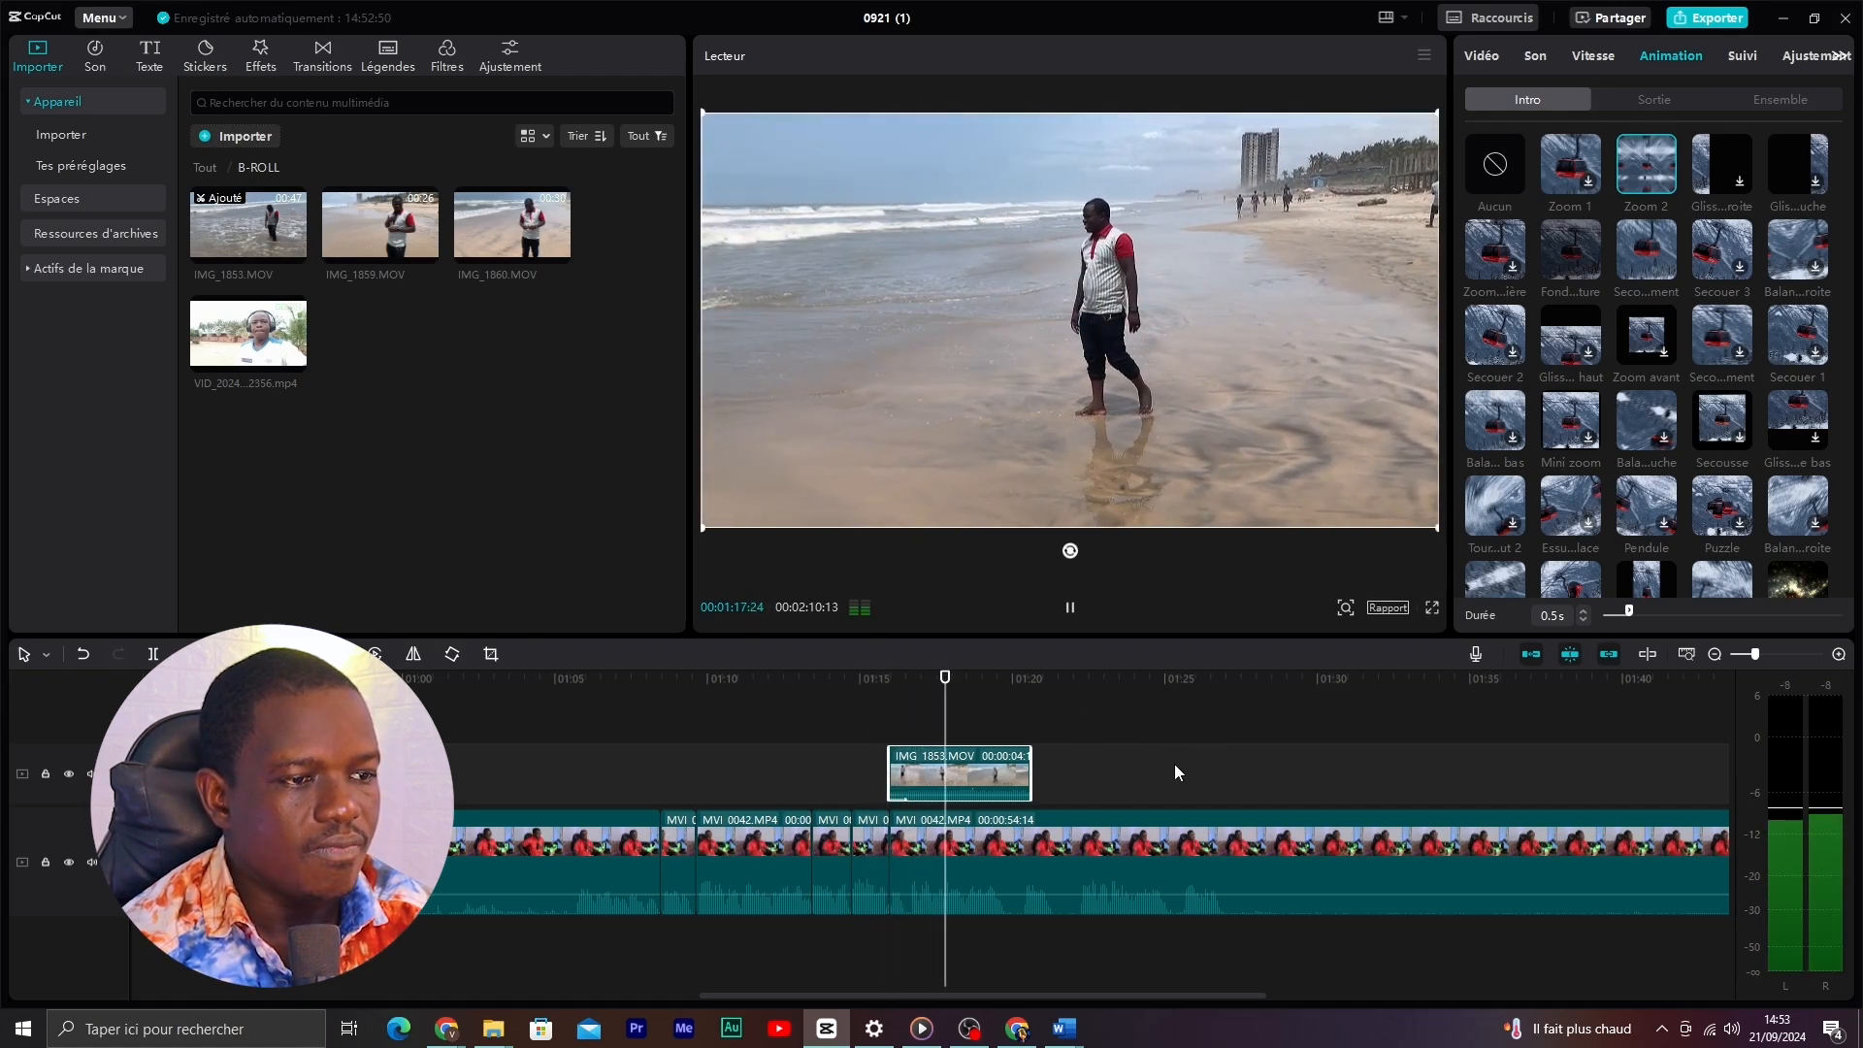
{"action": "key", "text": "space"}
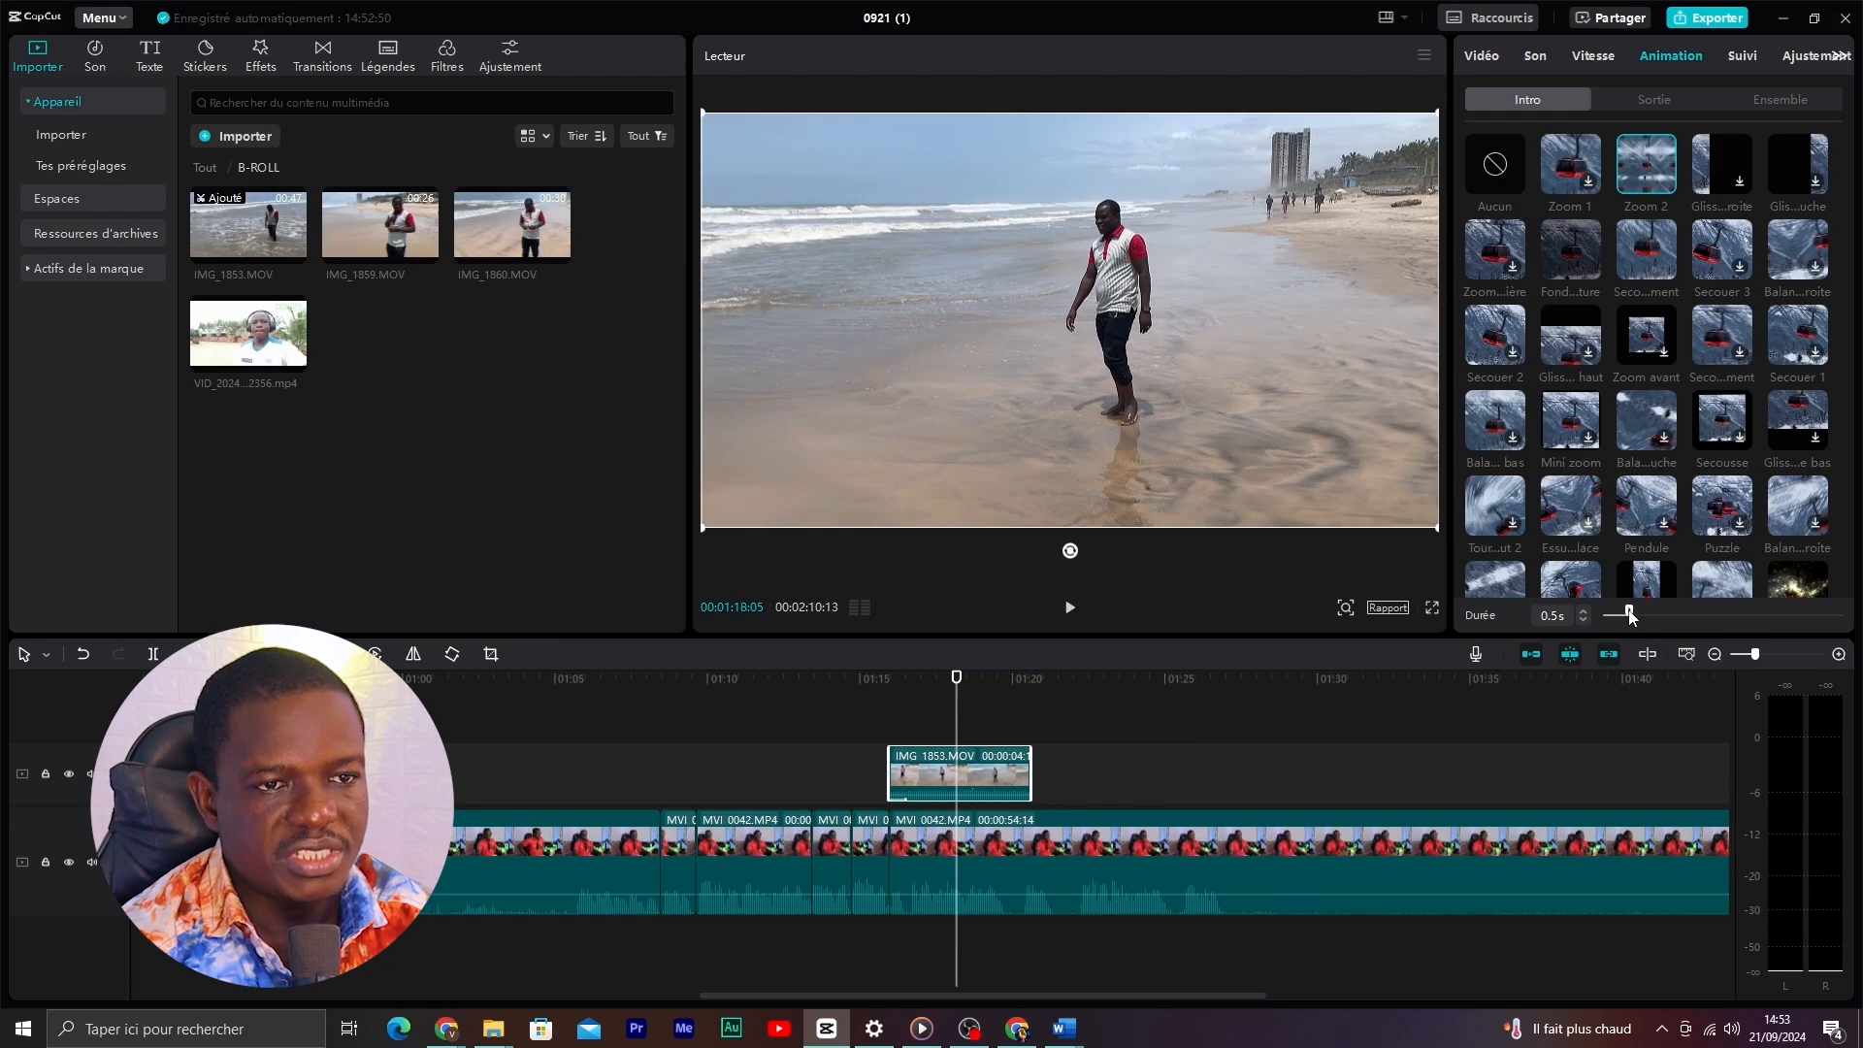
- Set the Zoom 2 Intro animation's duration to 1.2 s and play back the start of the beach clip
{"action": "left_click_drag", "start_coordinate": [1636, 612], "coordinate": [1668, 611]}
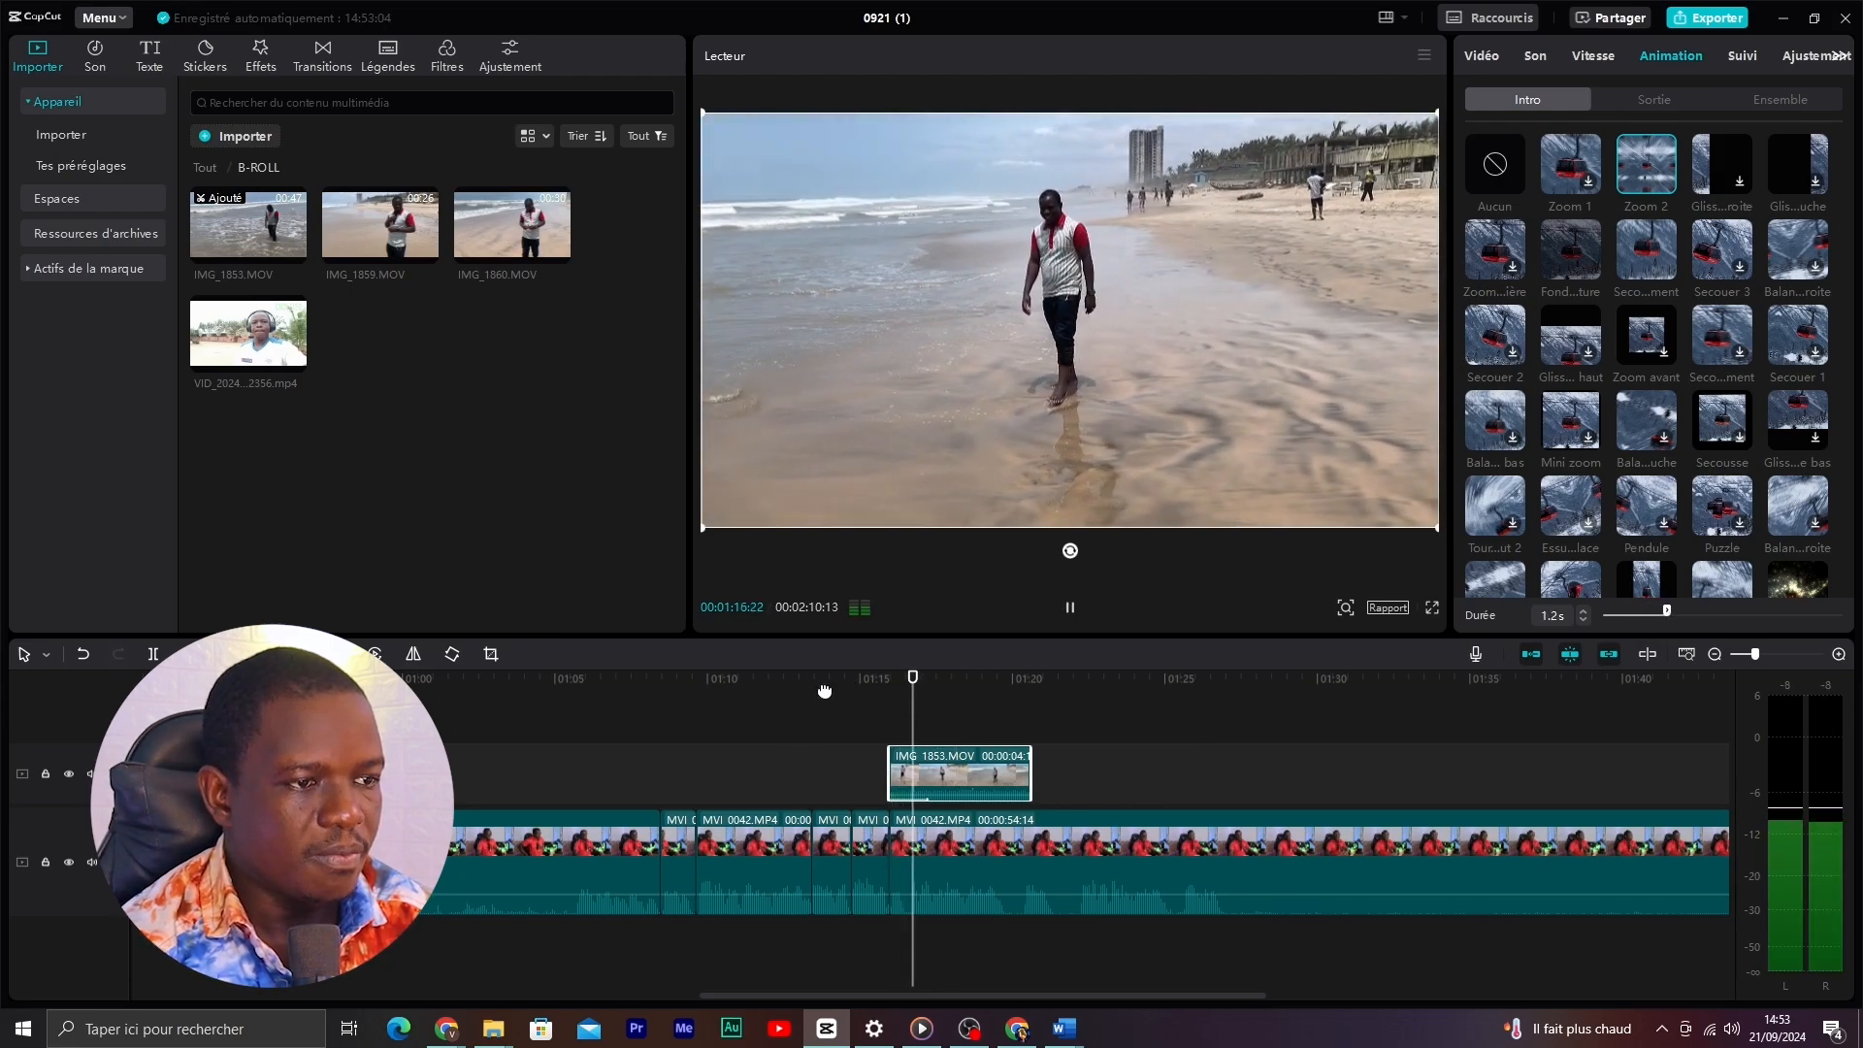
{"action": "left_click", "coordinate": [815, 683]}
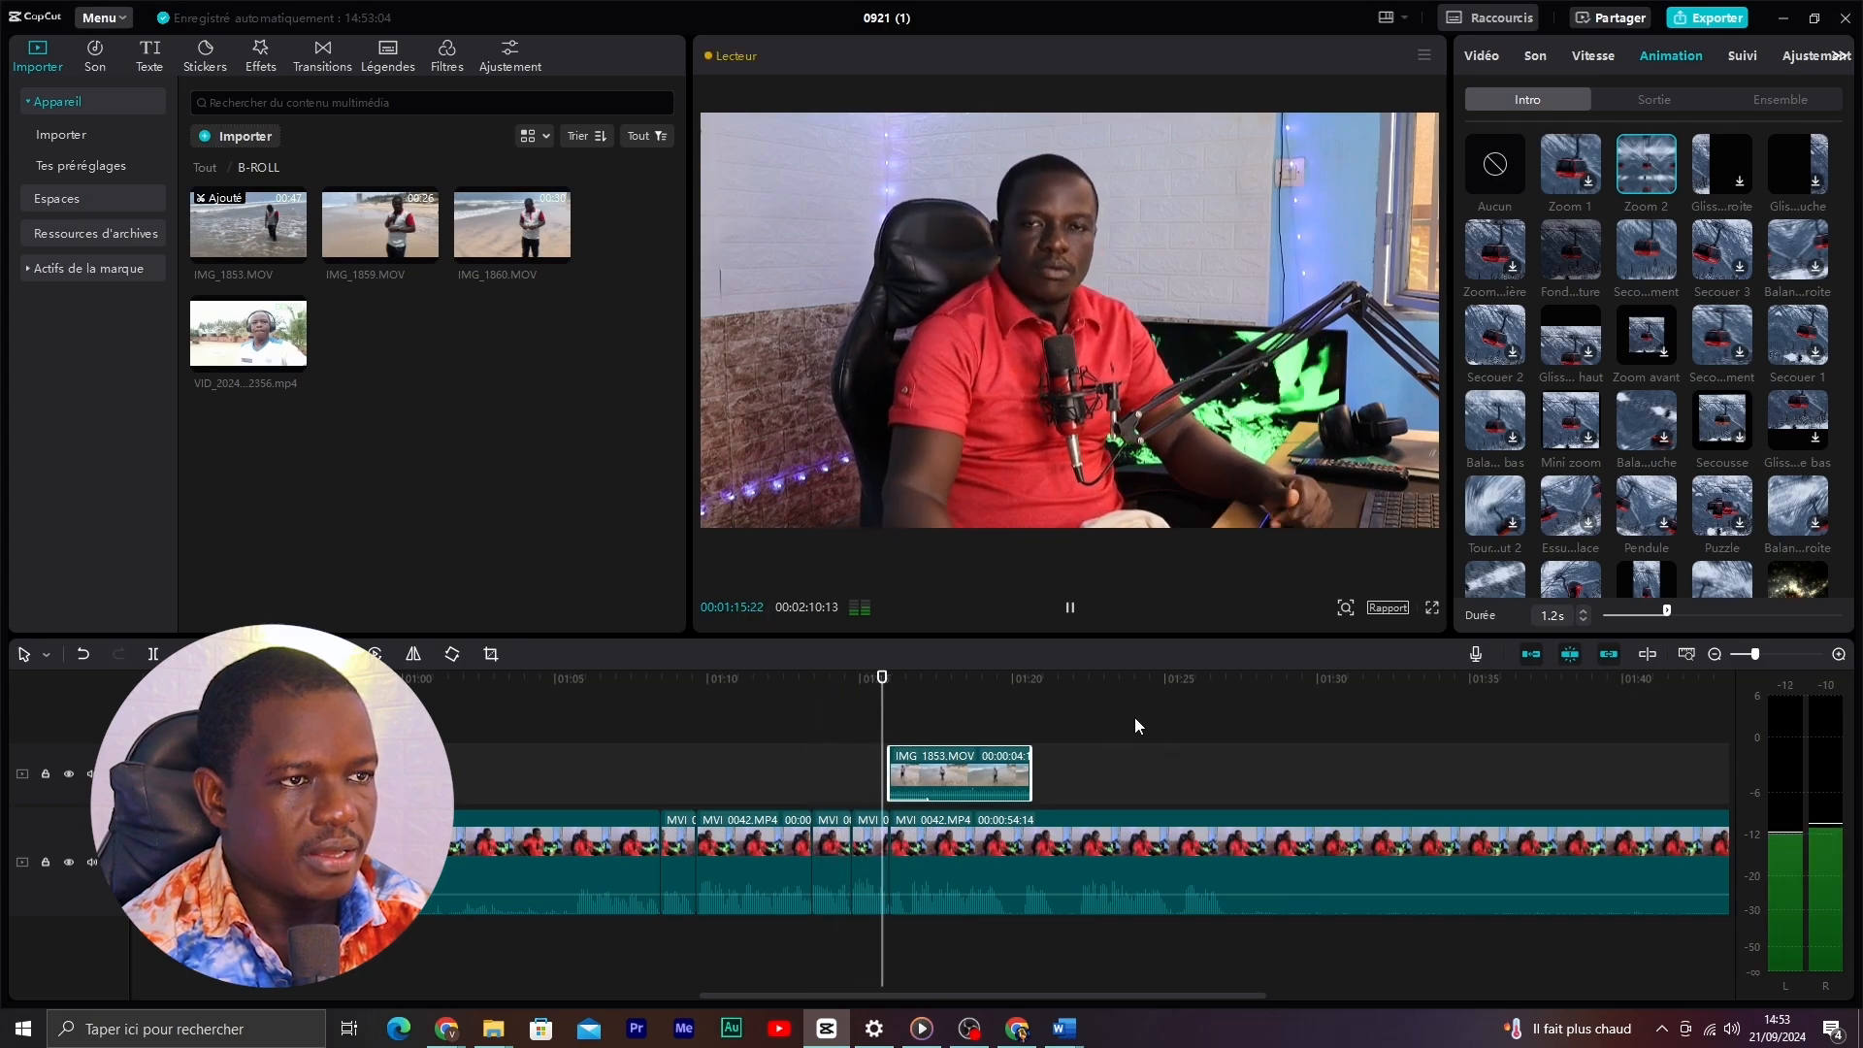
{"action": "key", "text": "space"}
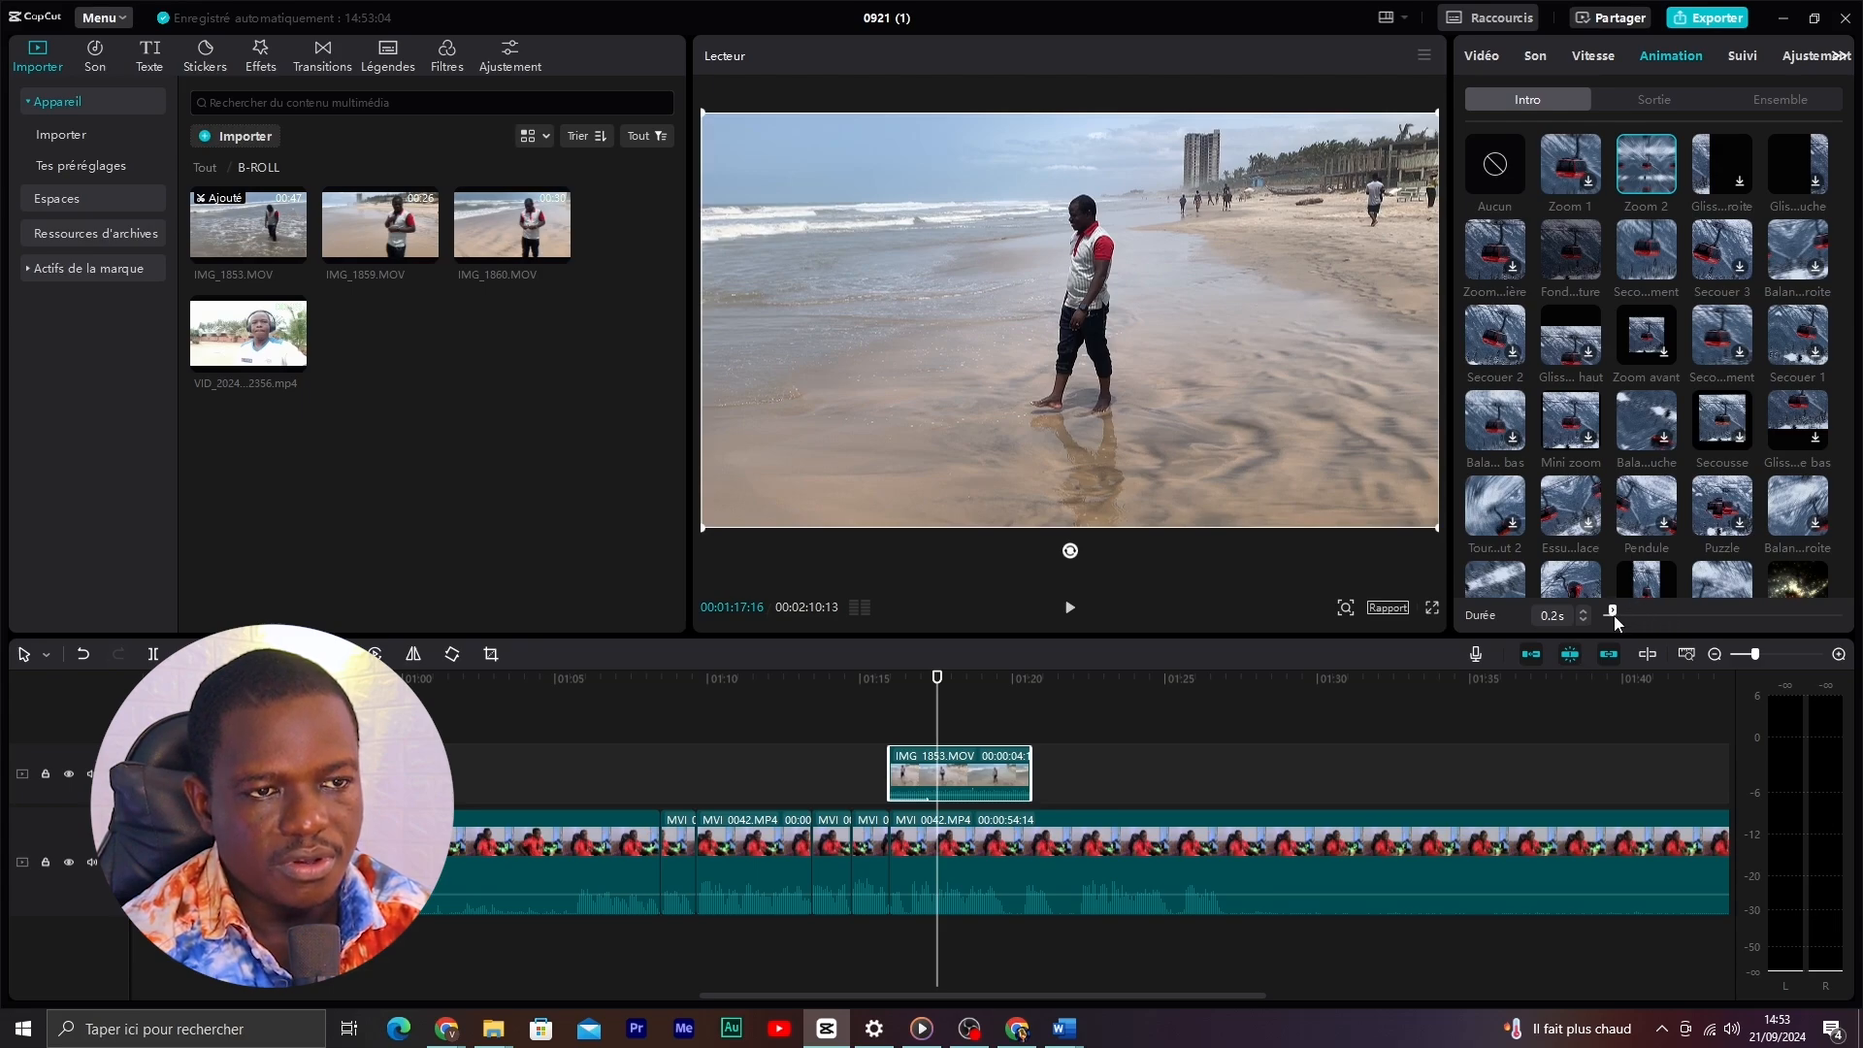
- Set the Zoom 2 Intro animation's duration to 0.5 s and replay the beach clip's entrance
{"action": "left_click_drag", "start_coordinate": [1616, 613], "coordinate": [1626, 618]}
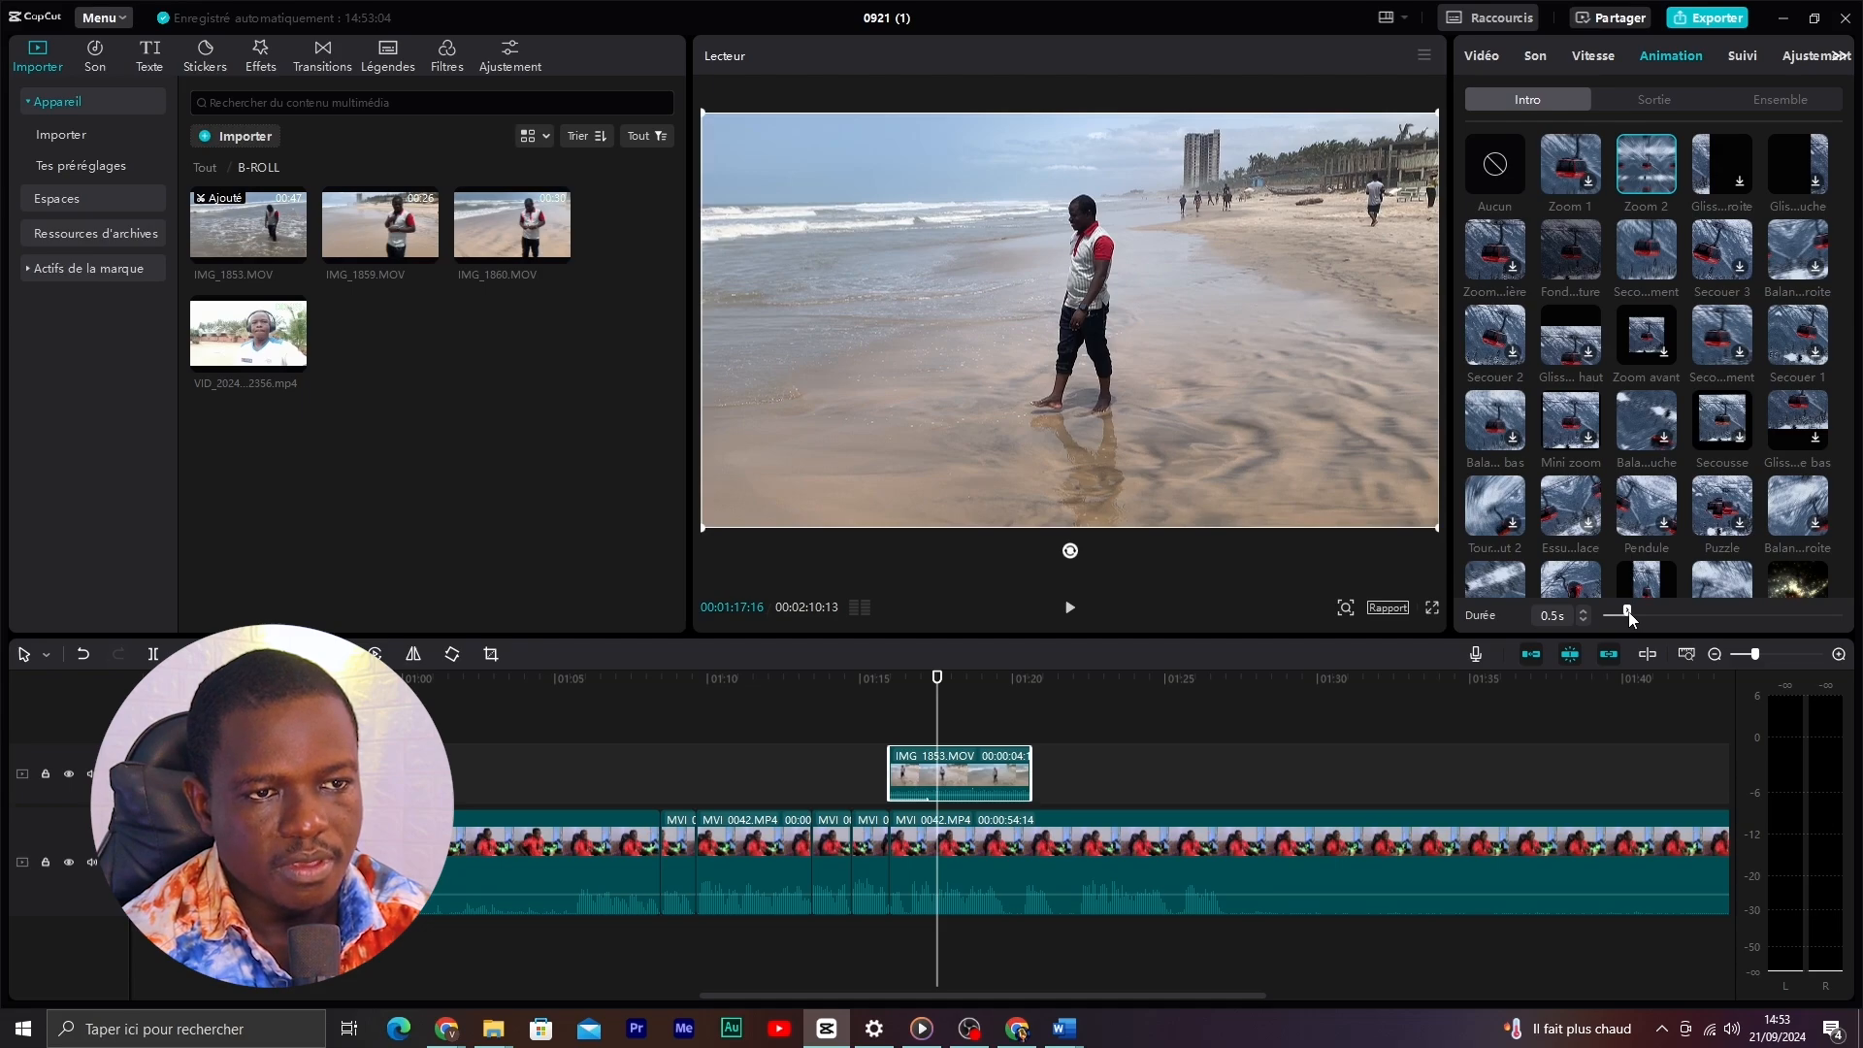
{"action": "left_click", "coordinate": [888, 678]}
{"action": "key", "text": "space"}
{"action": "left_click", "coordinate": [707, 679]}
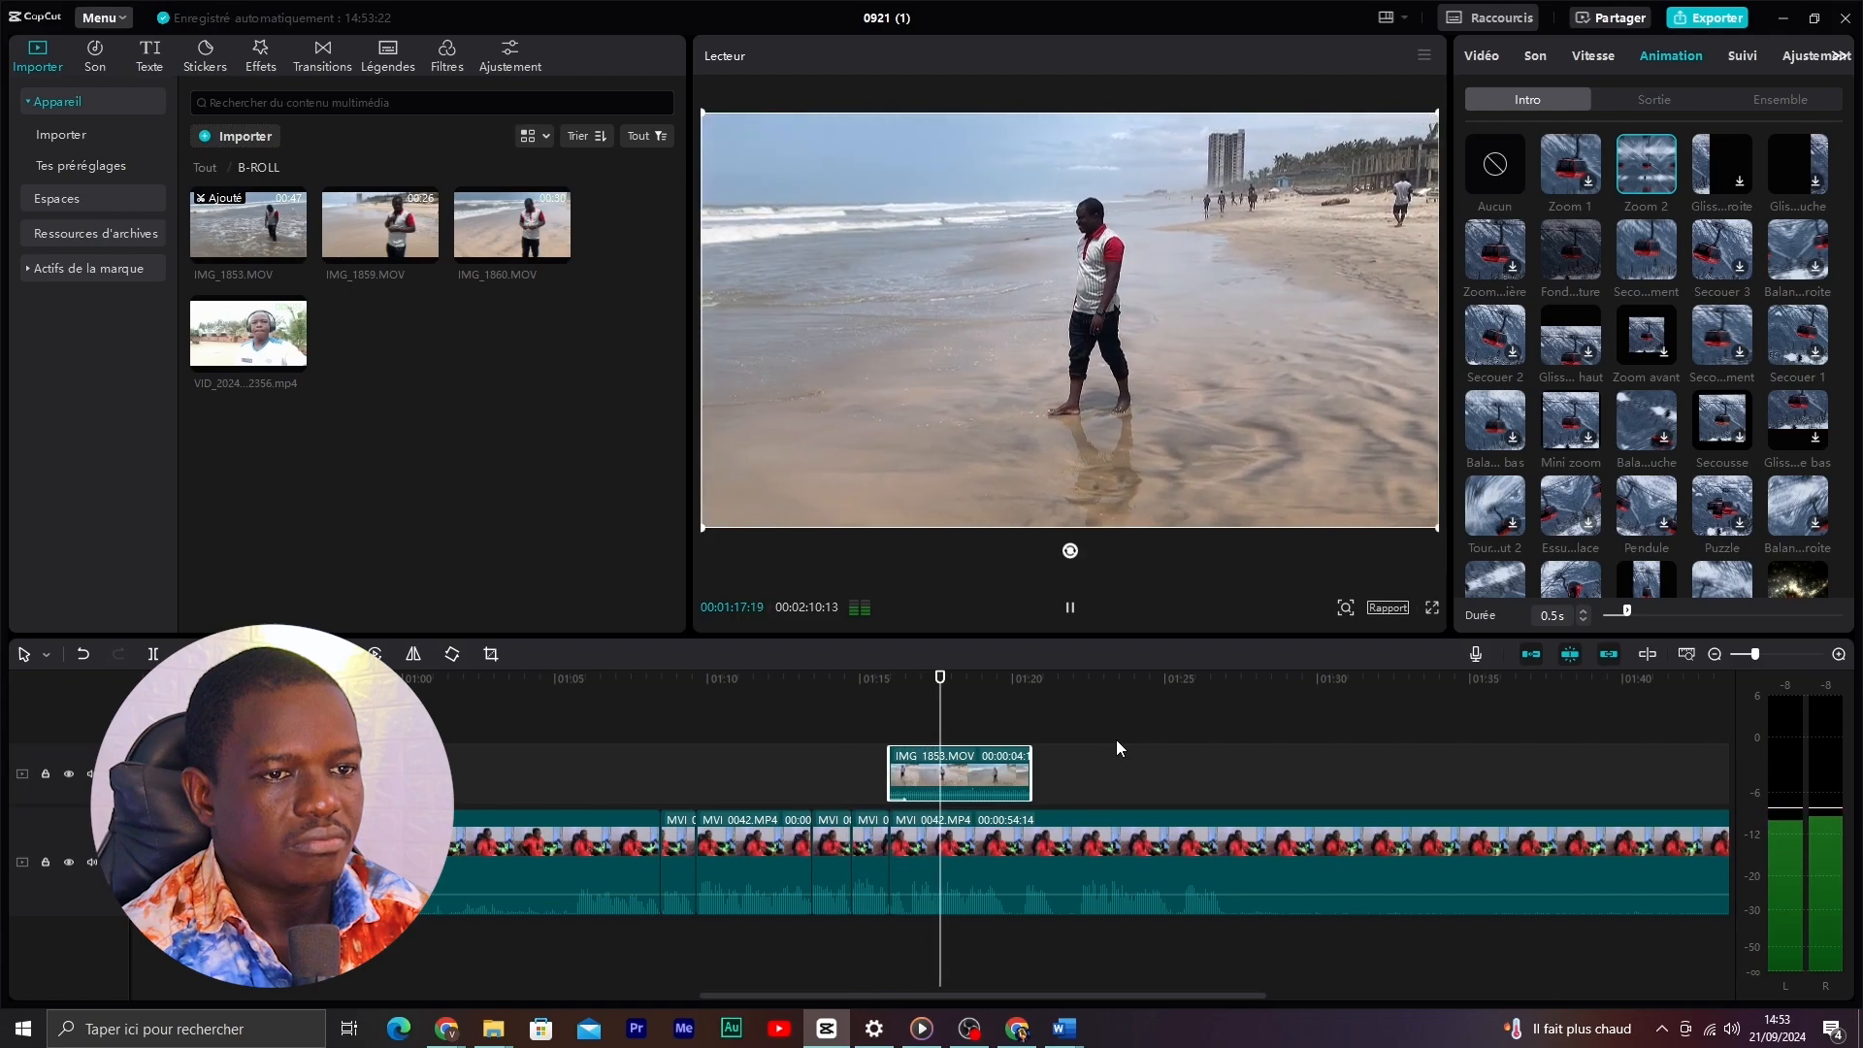
- Set the Zoom 2 Intro animation's duration to 0.1 s and play the passage into the beach clip
{"action": "key", "text": "space"}
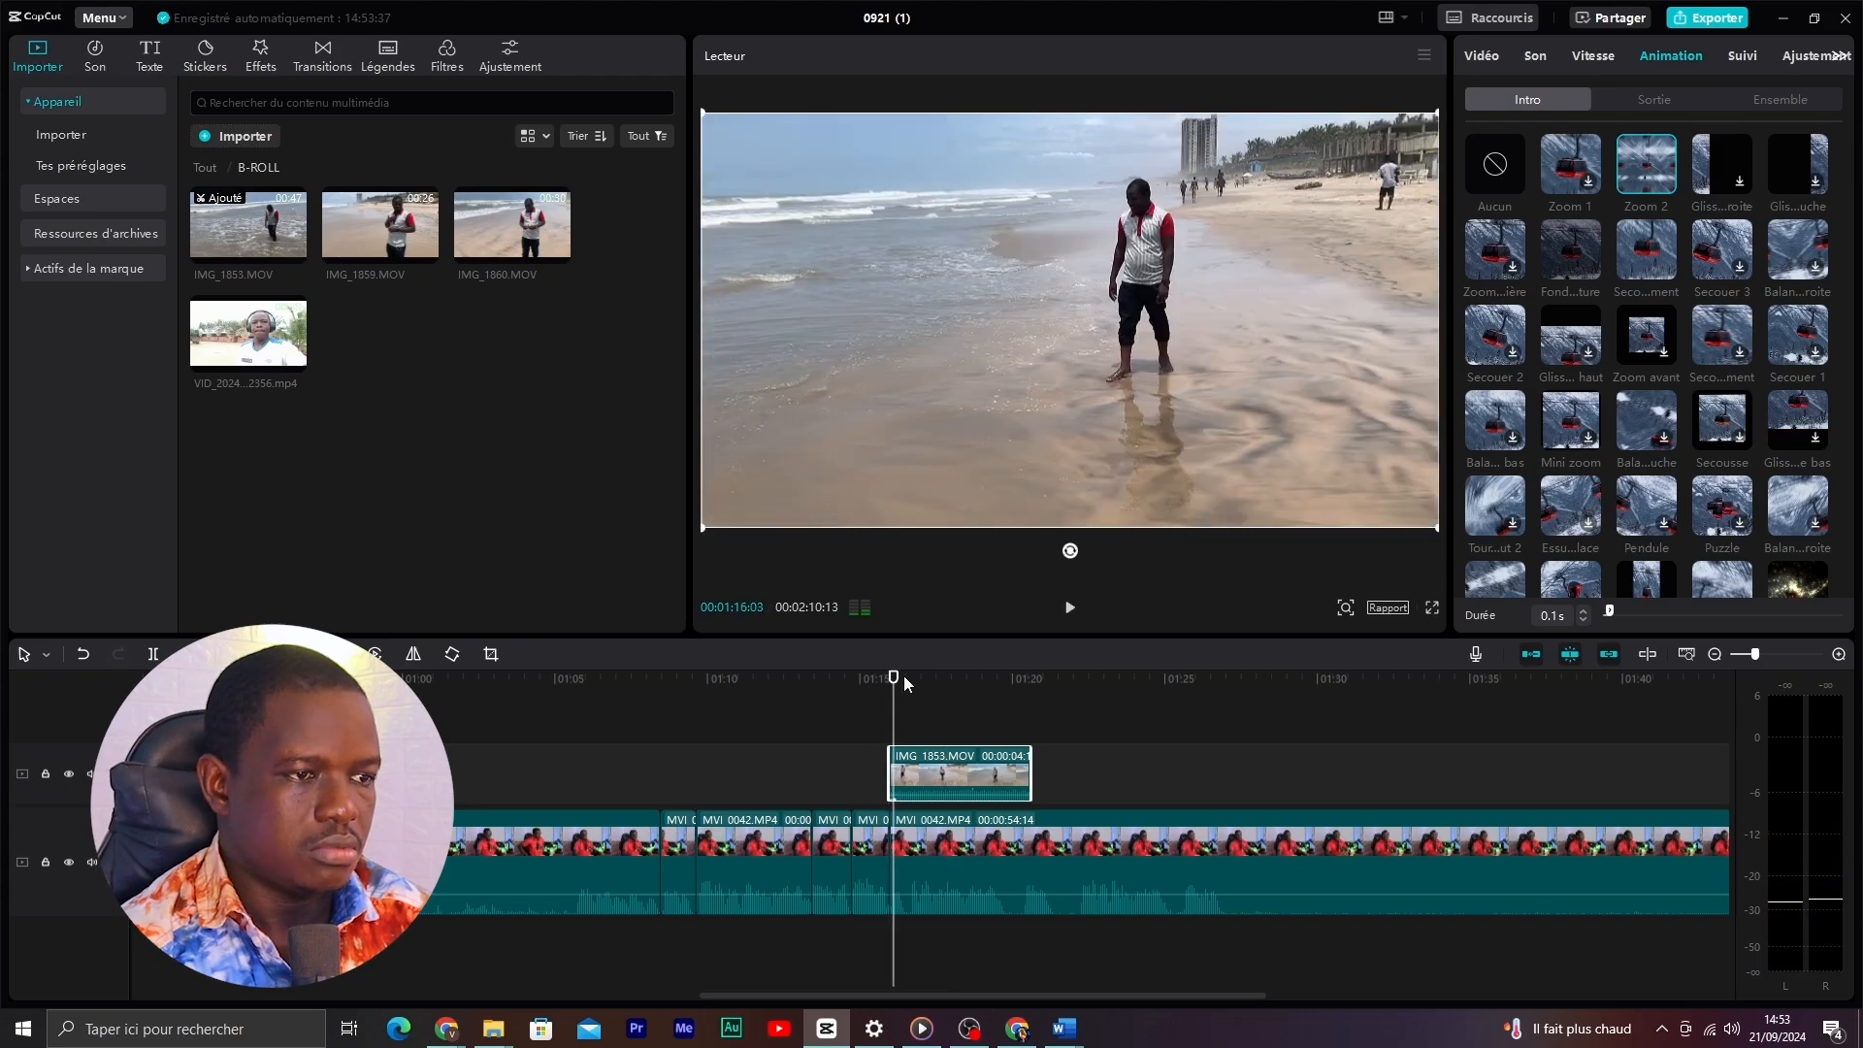
{"action": "left_click", "coordinate": [788, 678]}
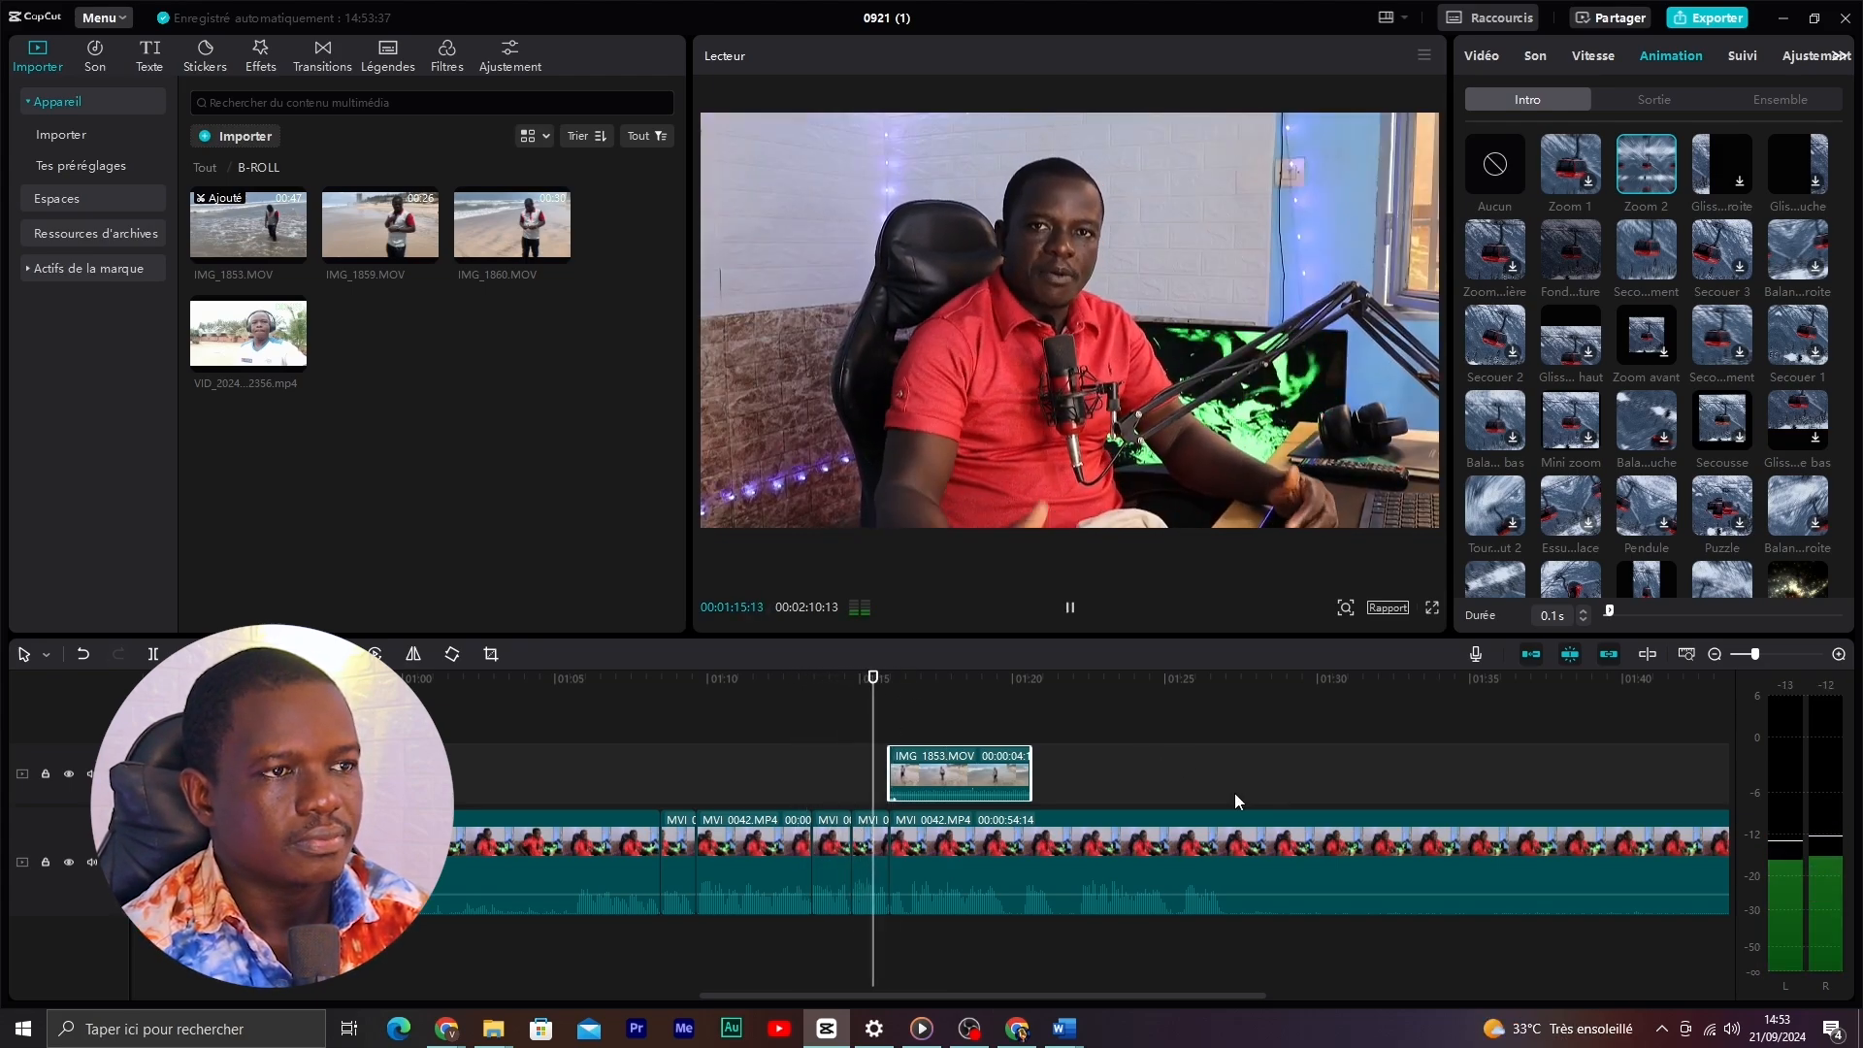
{"action": "key", "text": "space"}
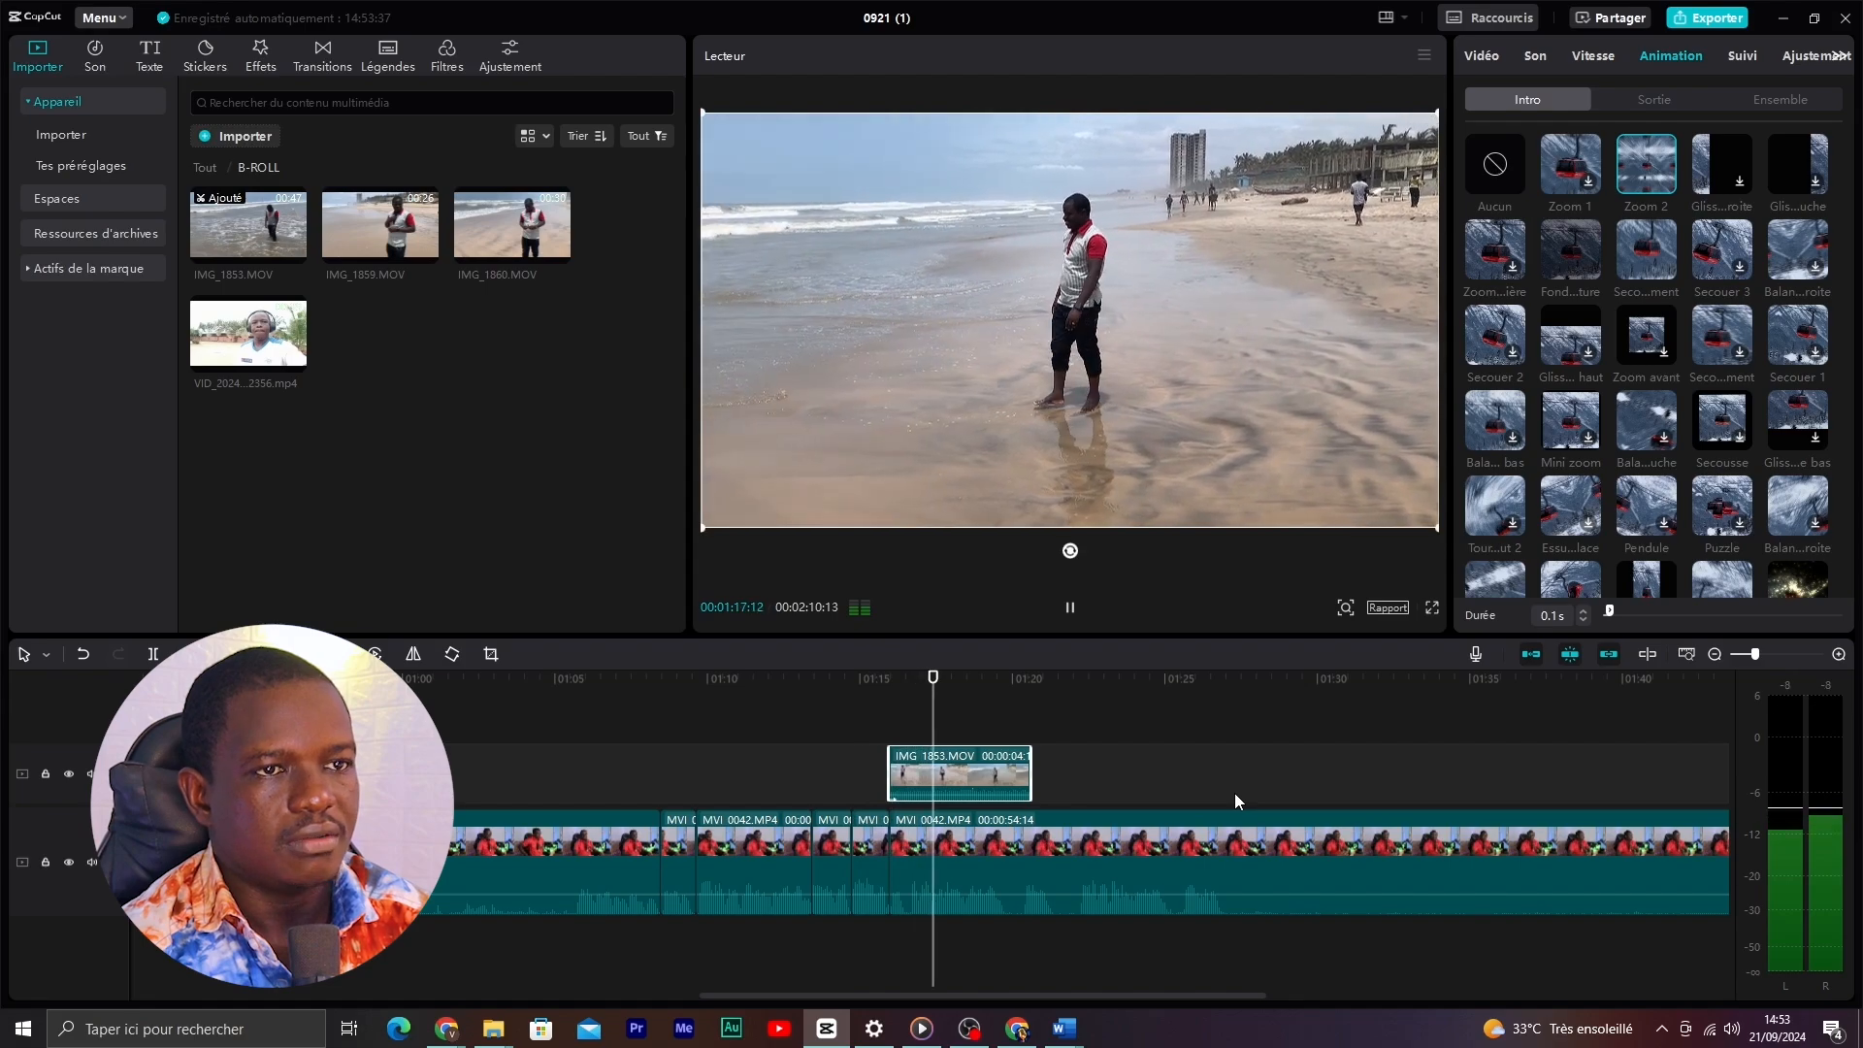
- Apply the Mini zoom Sortie animation to the IMG_1853.MOV clip and play its ending
{"action": "left_click", "coordinate": [1661, 97]}
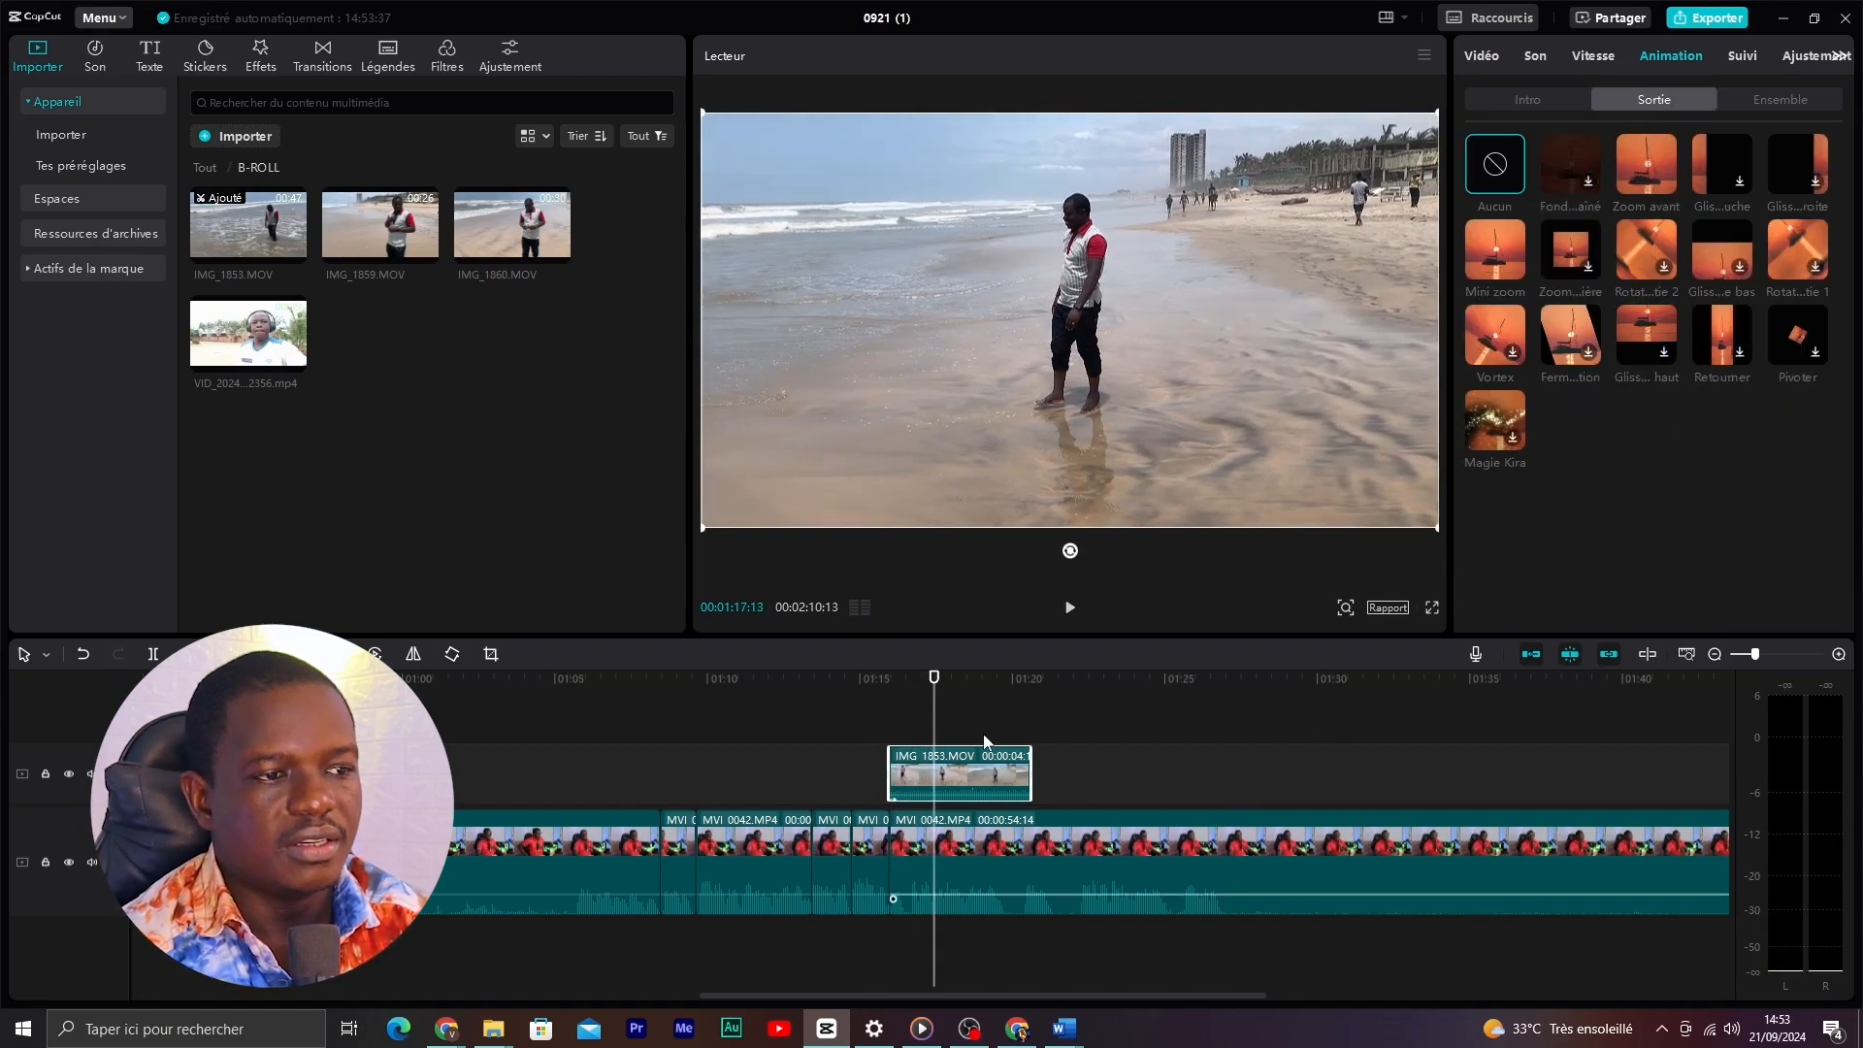
{"action": "left_click", "coordinate": [1495, 253]}
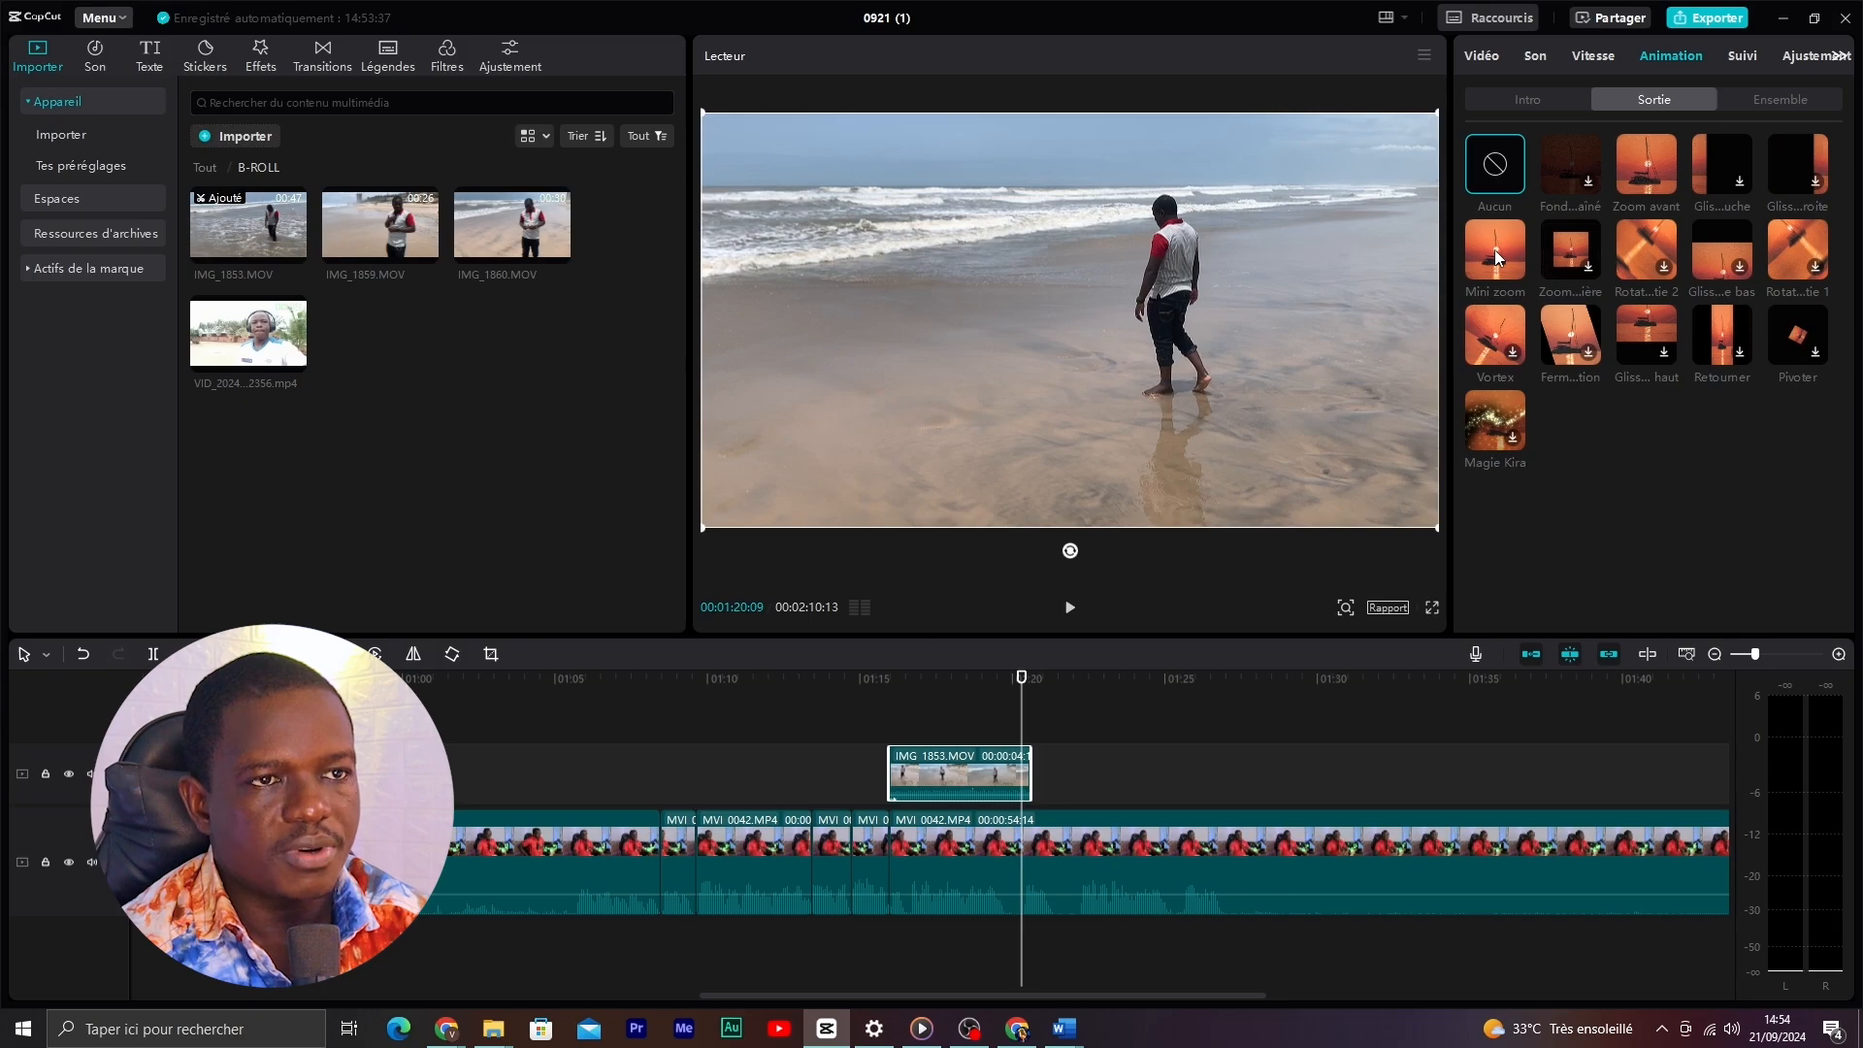
{"action": "left_click", "coordinate": [1495, 254]}
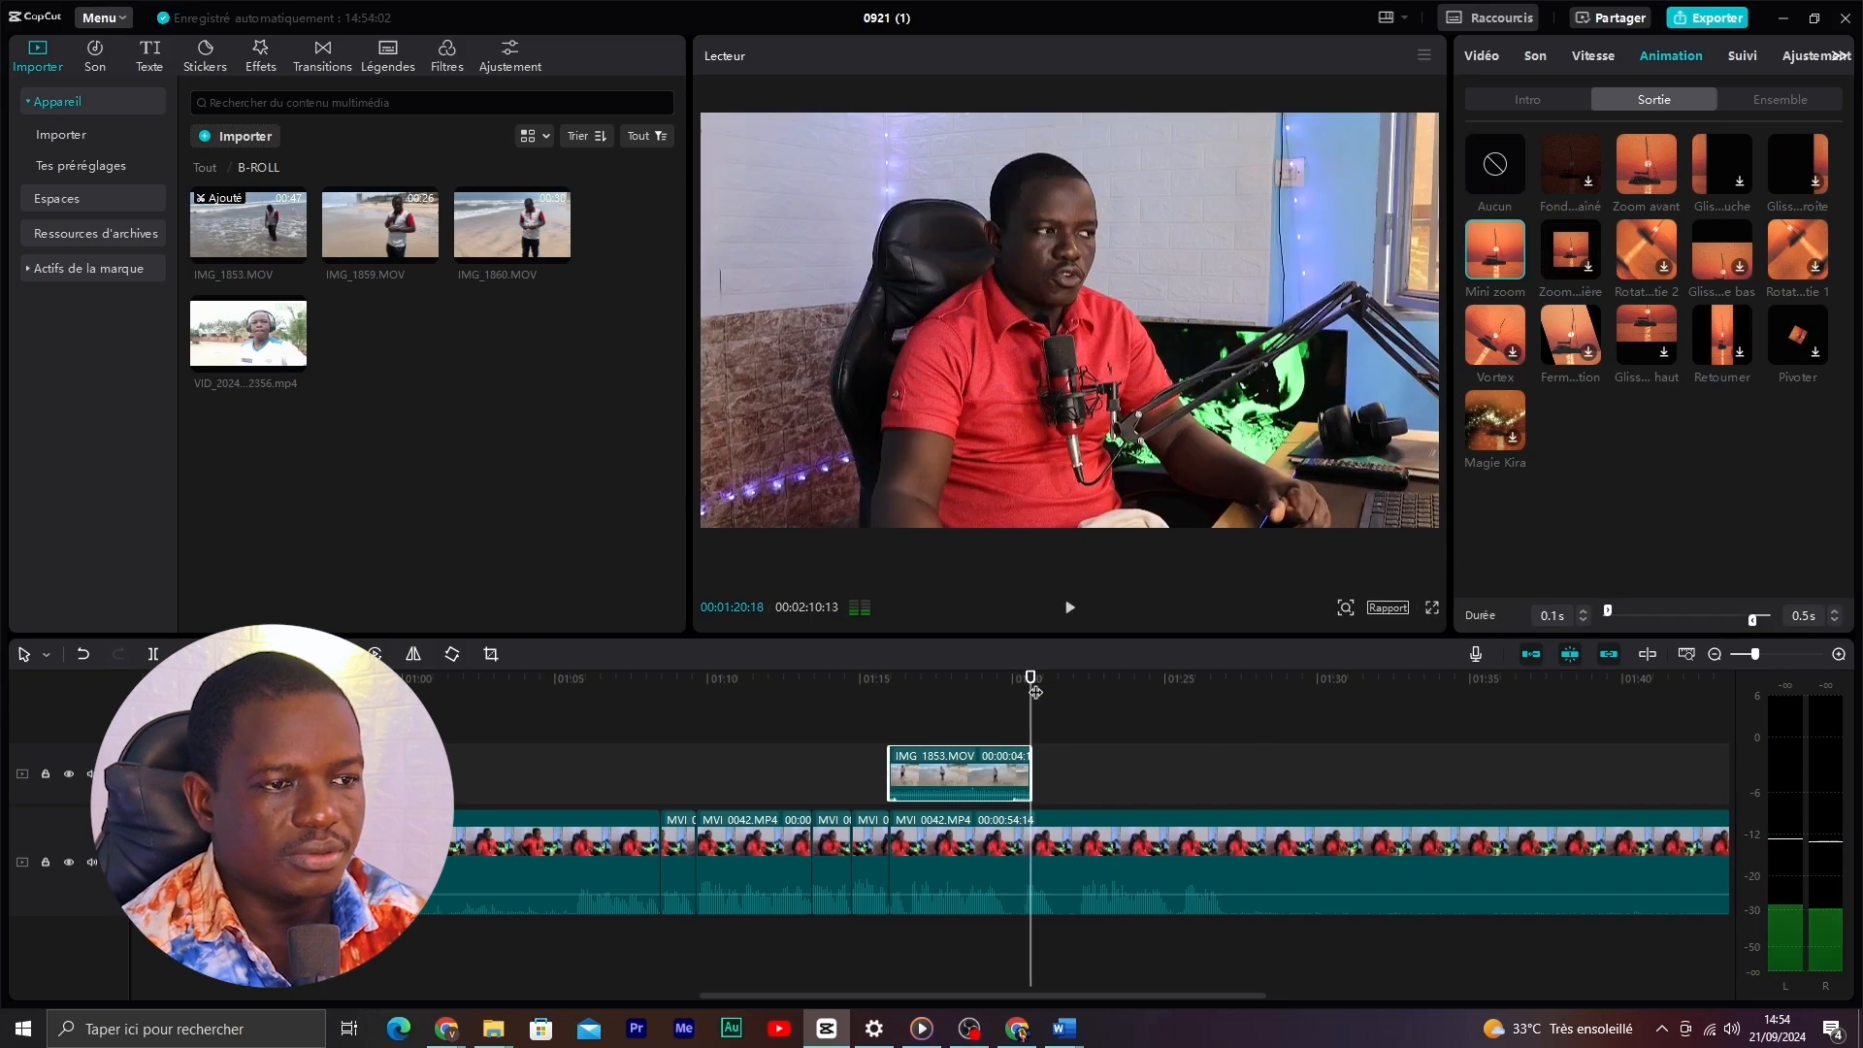
{"action": "left_click", "coordinate": [978, 683]}
{"action": "key", "text": "space"}
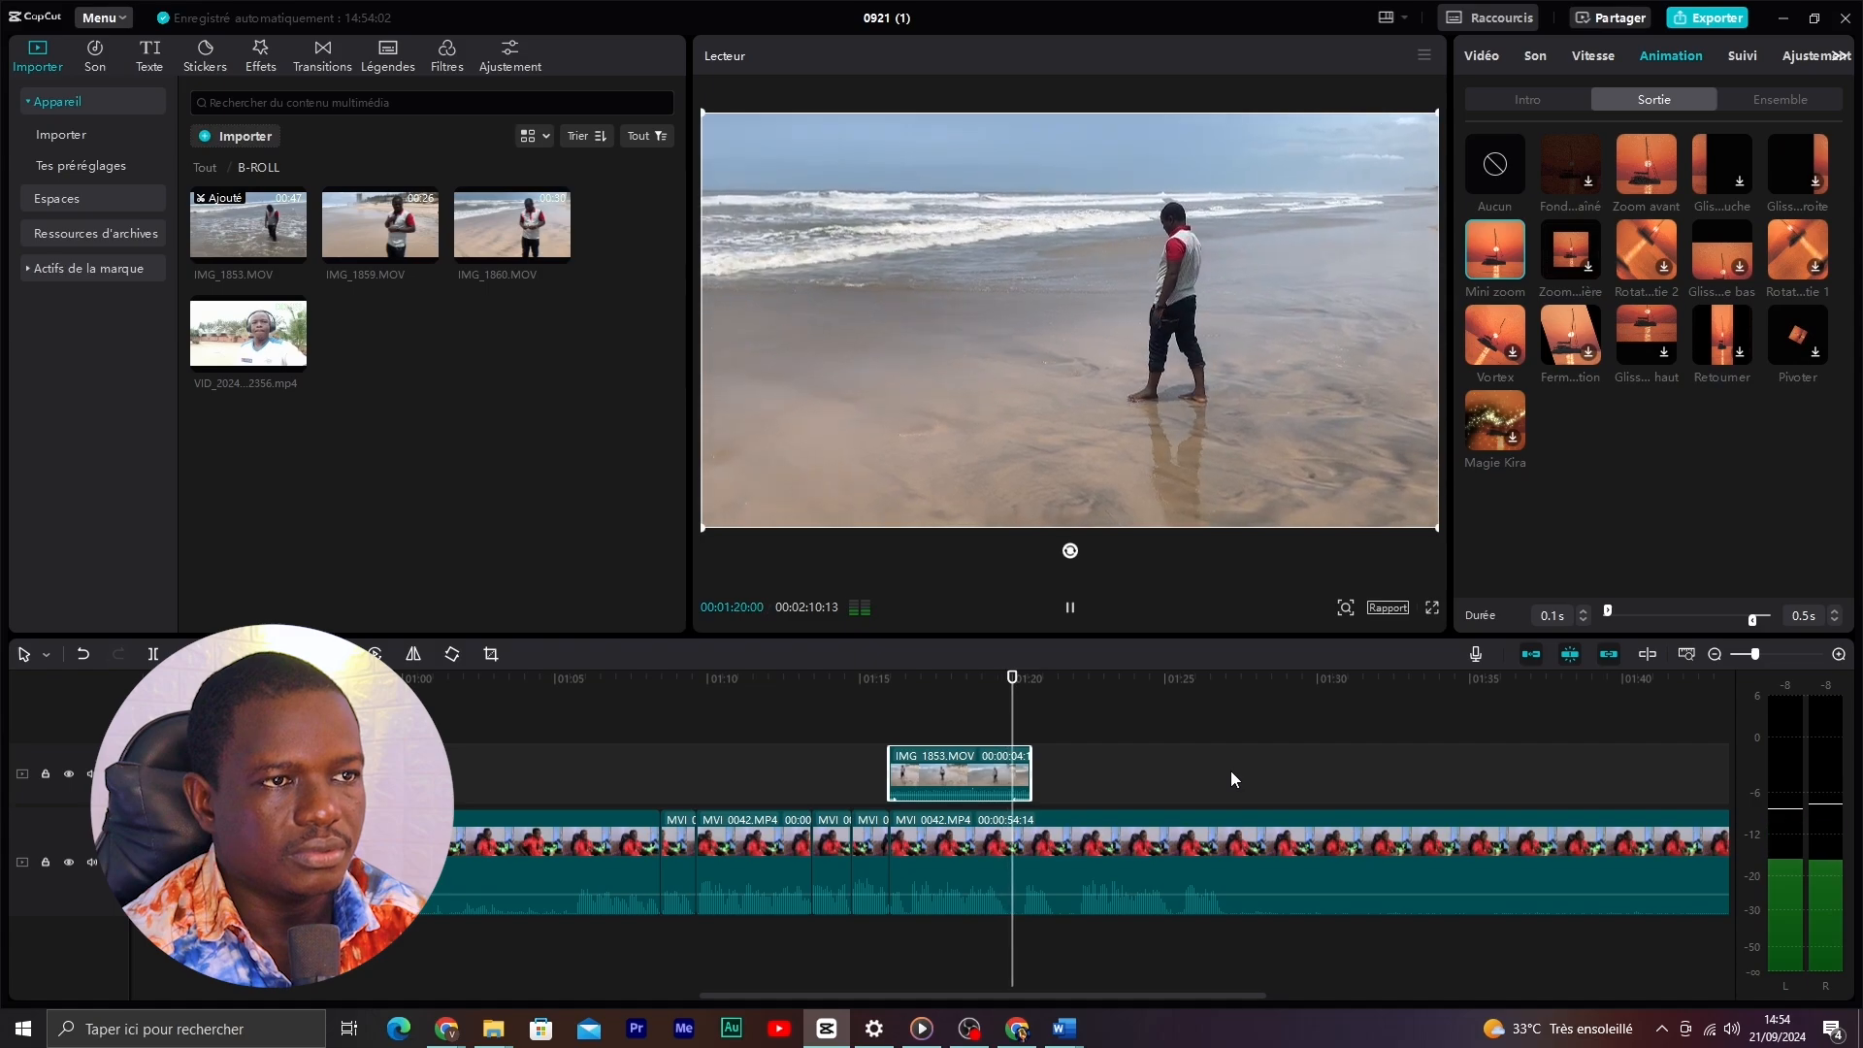
- Move the playhead to 00:01:14:08, before the beach clip, and view the player's preview quality options
{"action": "left_click", "coordinate": [837, 678]}
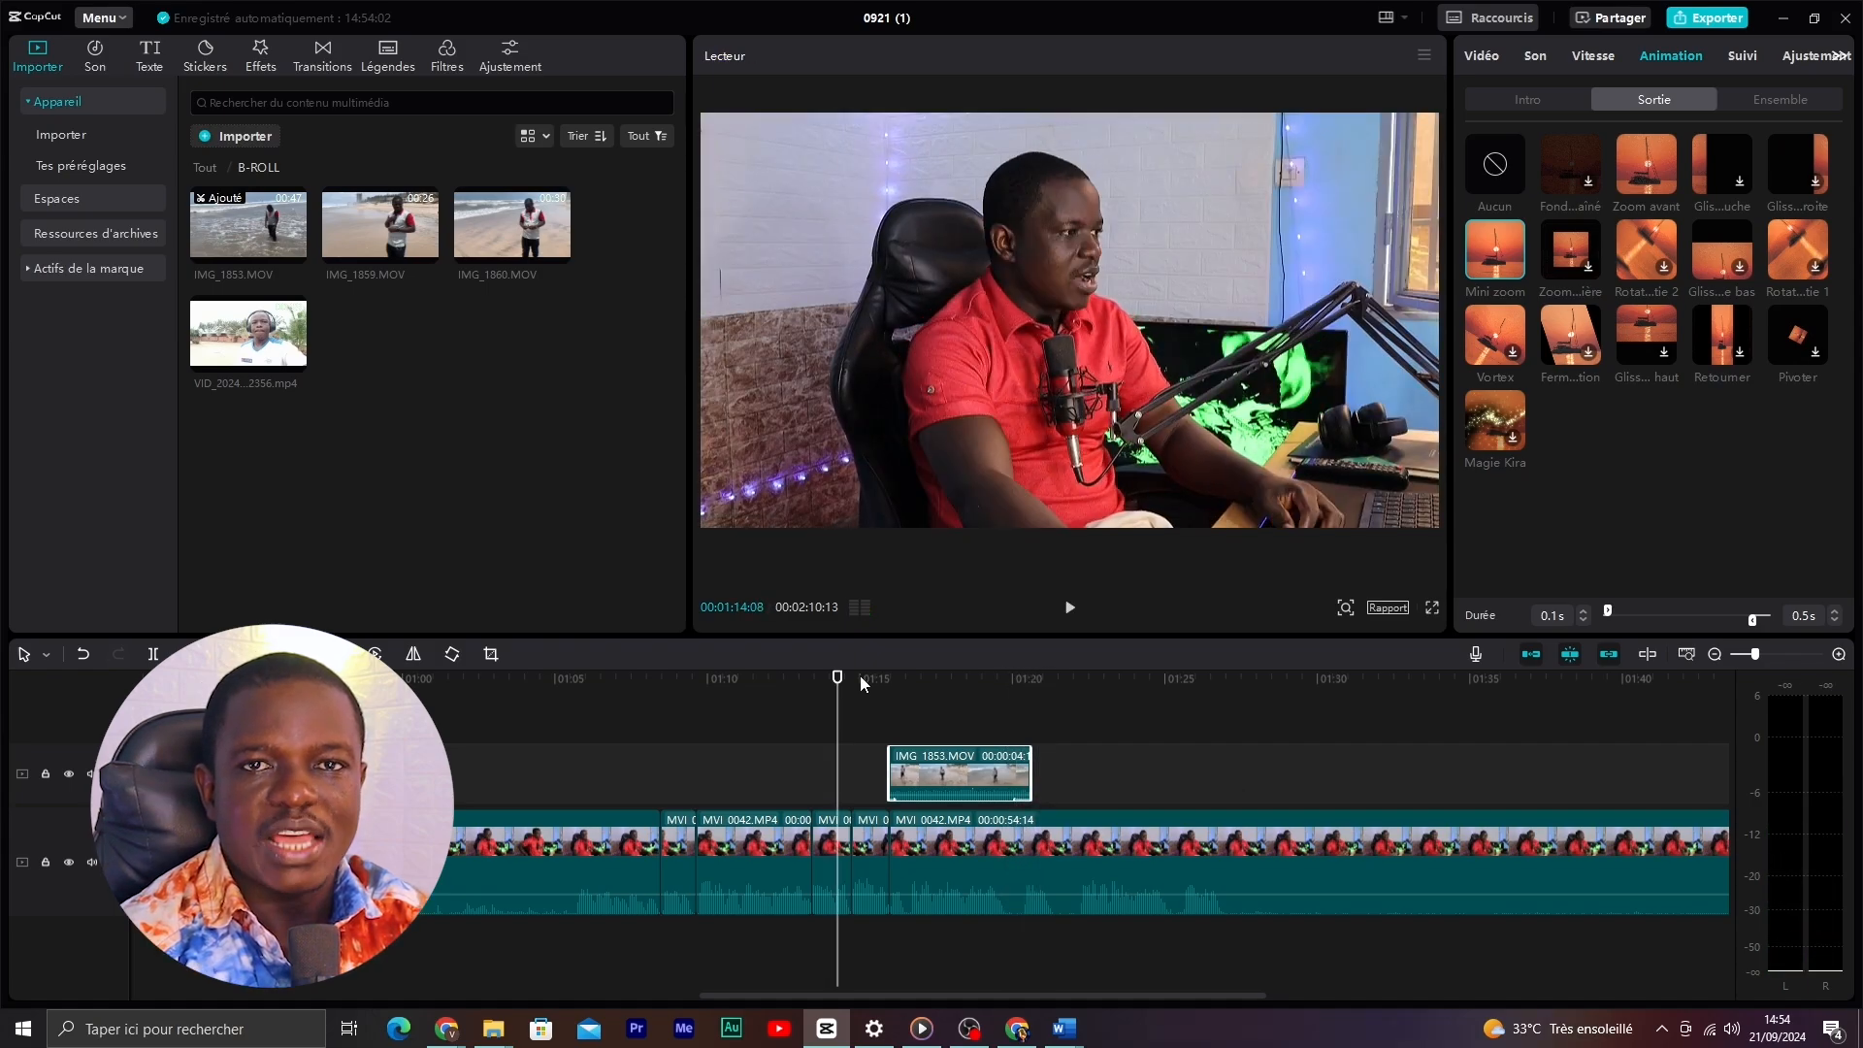
{"action": "left_click", "coordinate": [1427, 56]}
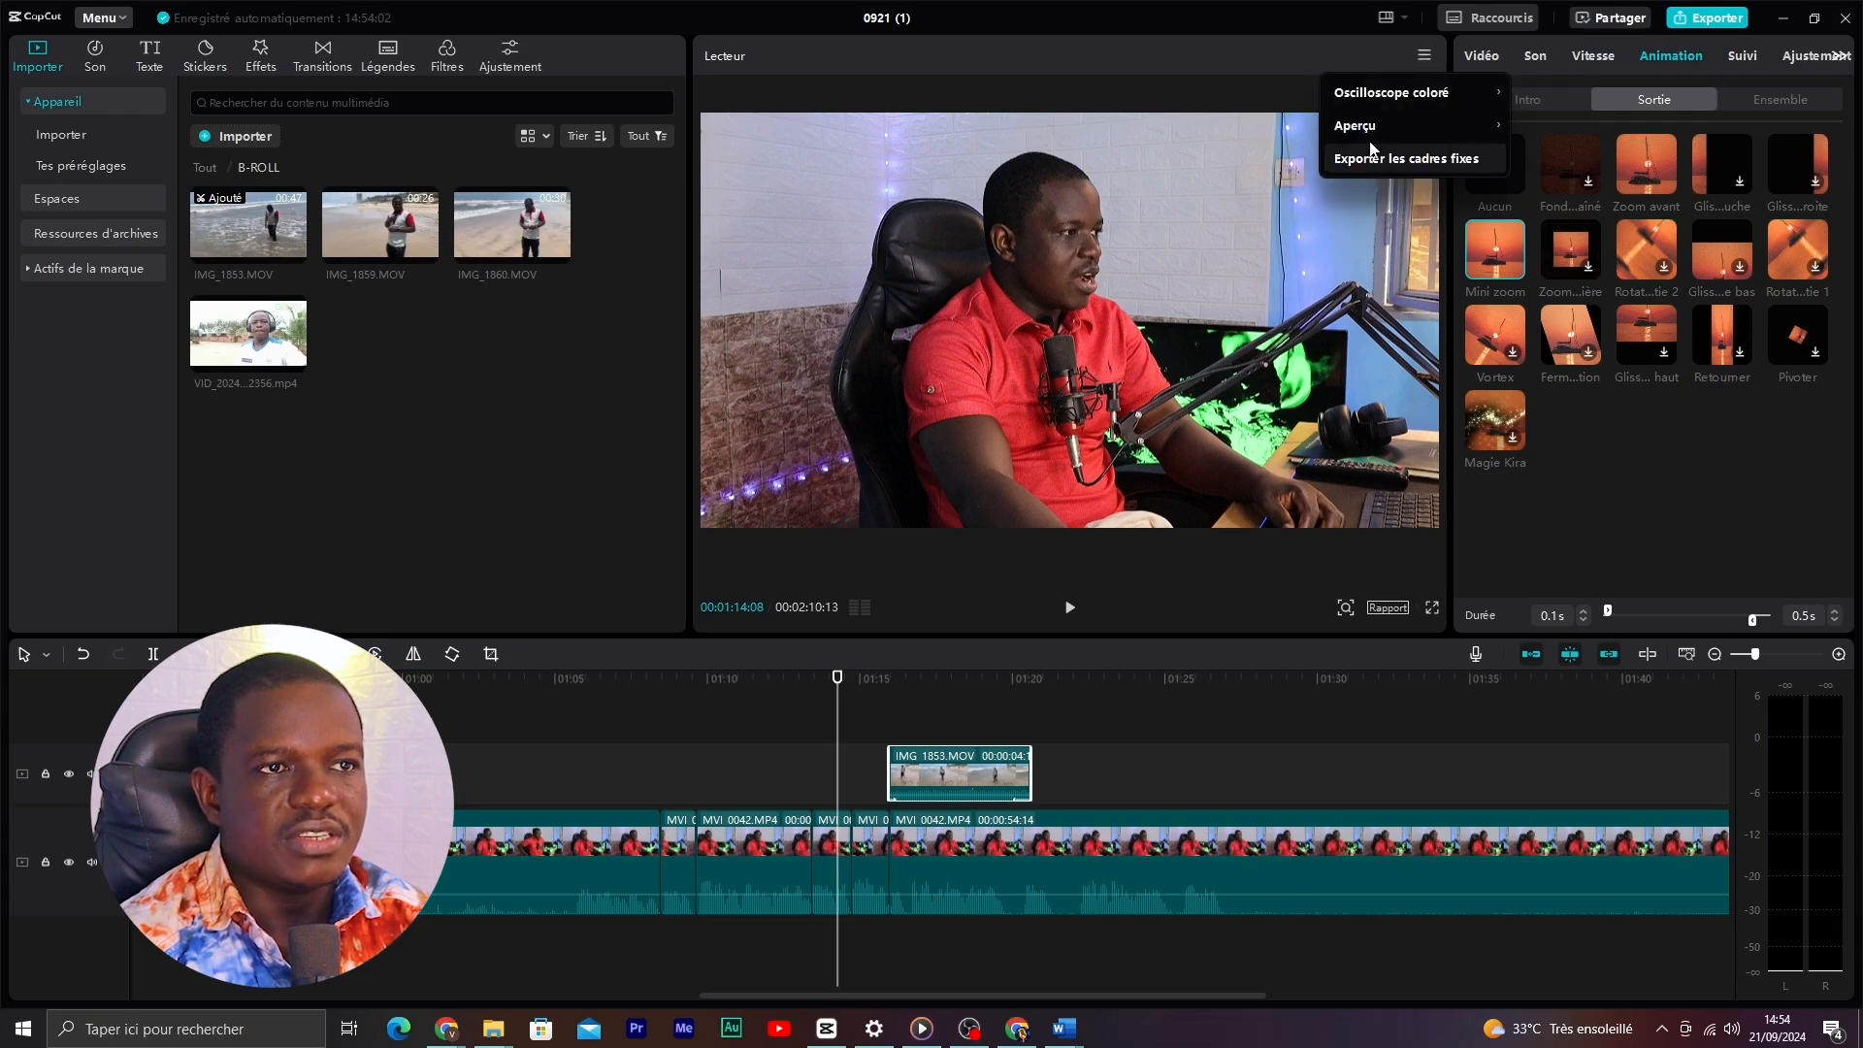
{"action": "mouse_move", "coordinate": [1373, 135]}
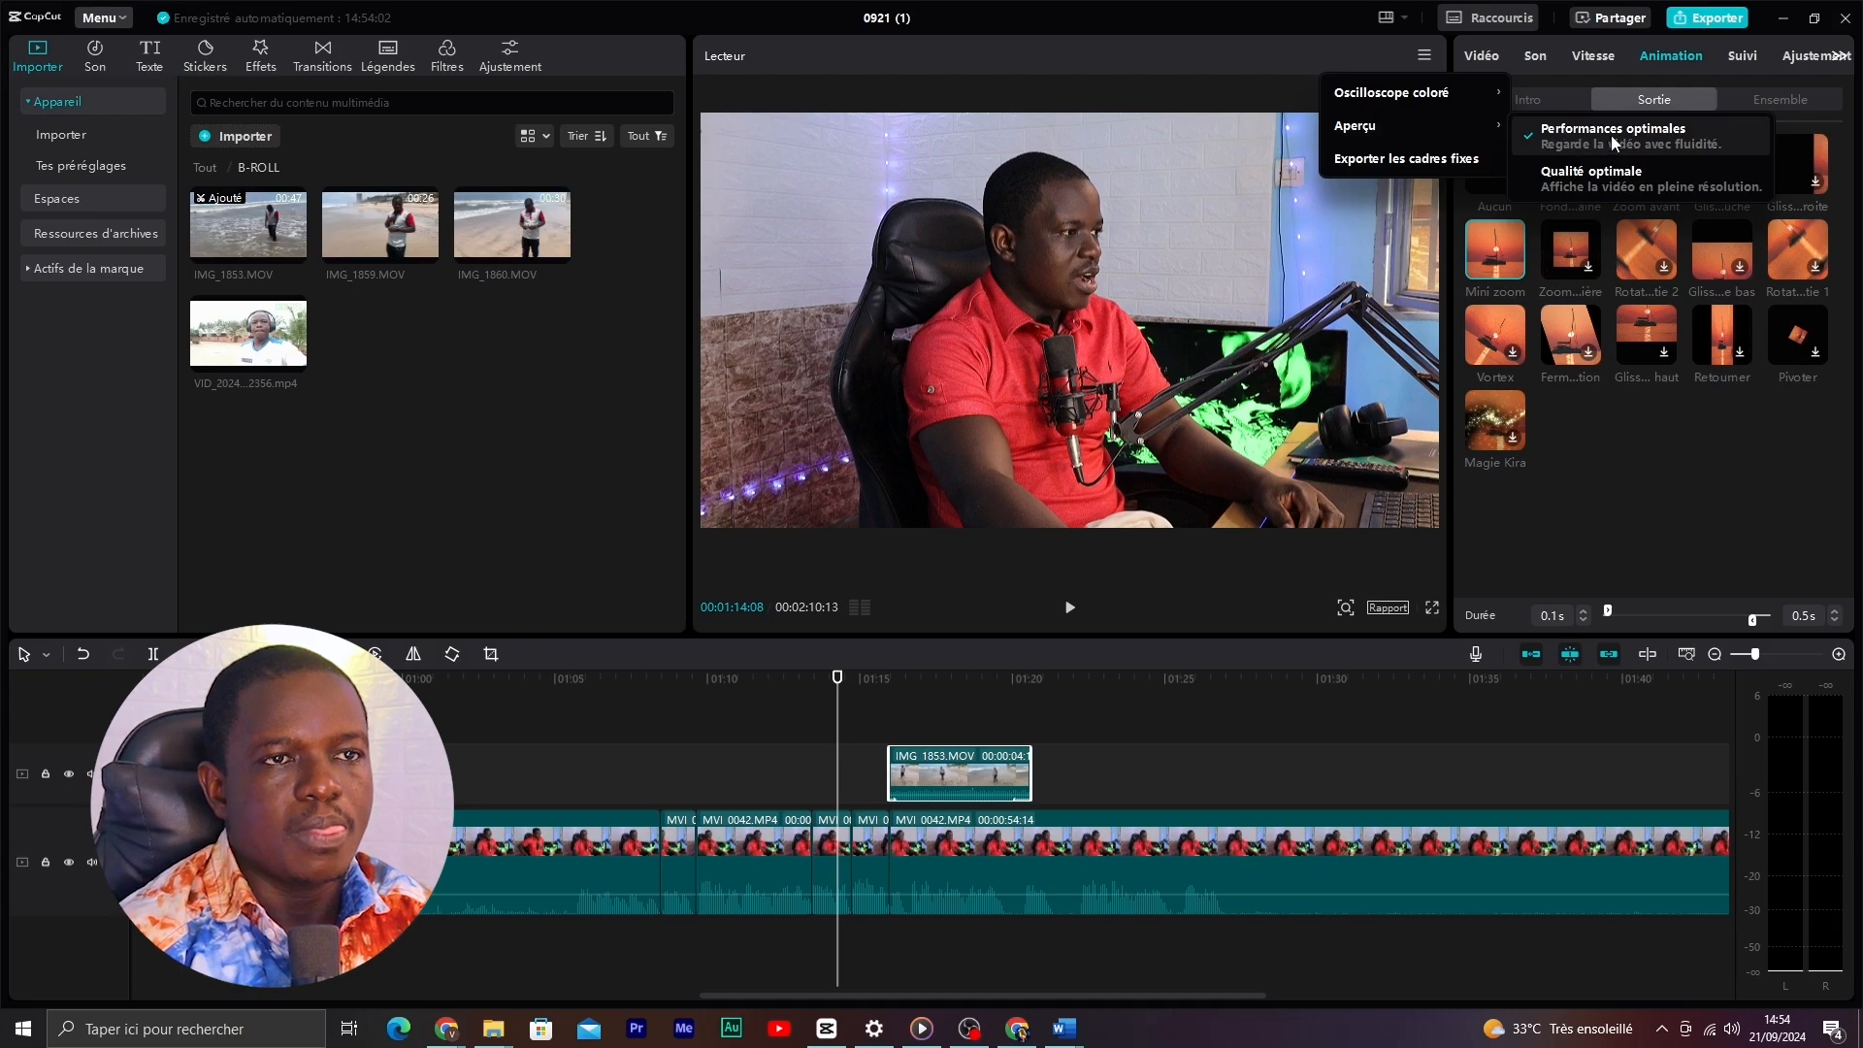
{"action": "left_click", "coordinate": [1195, 131]}
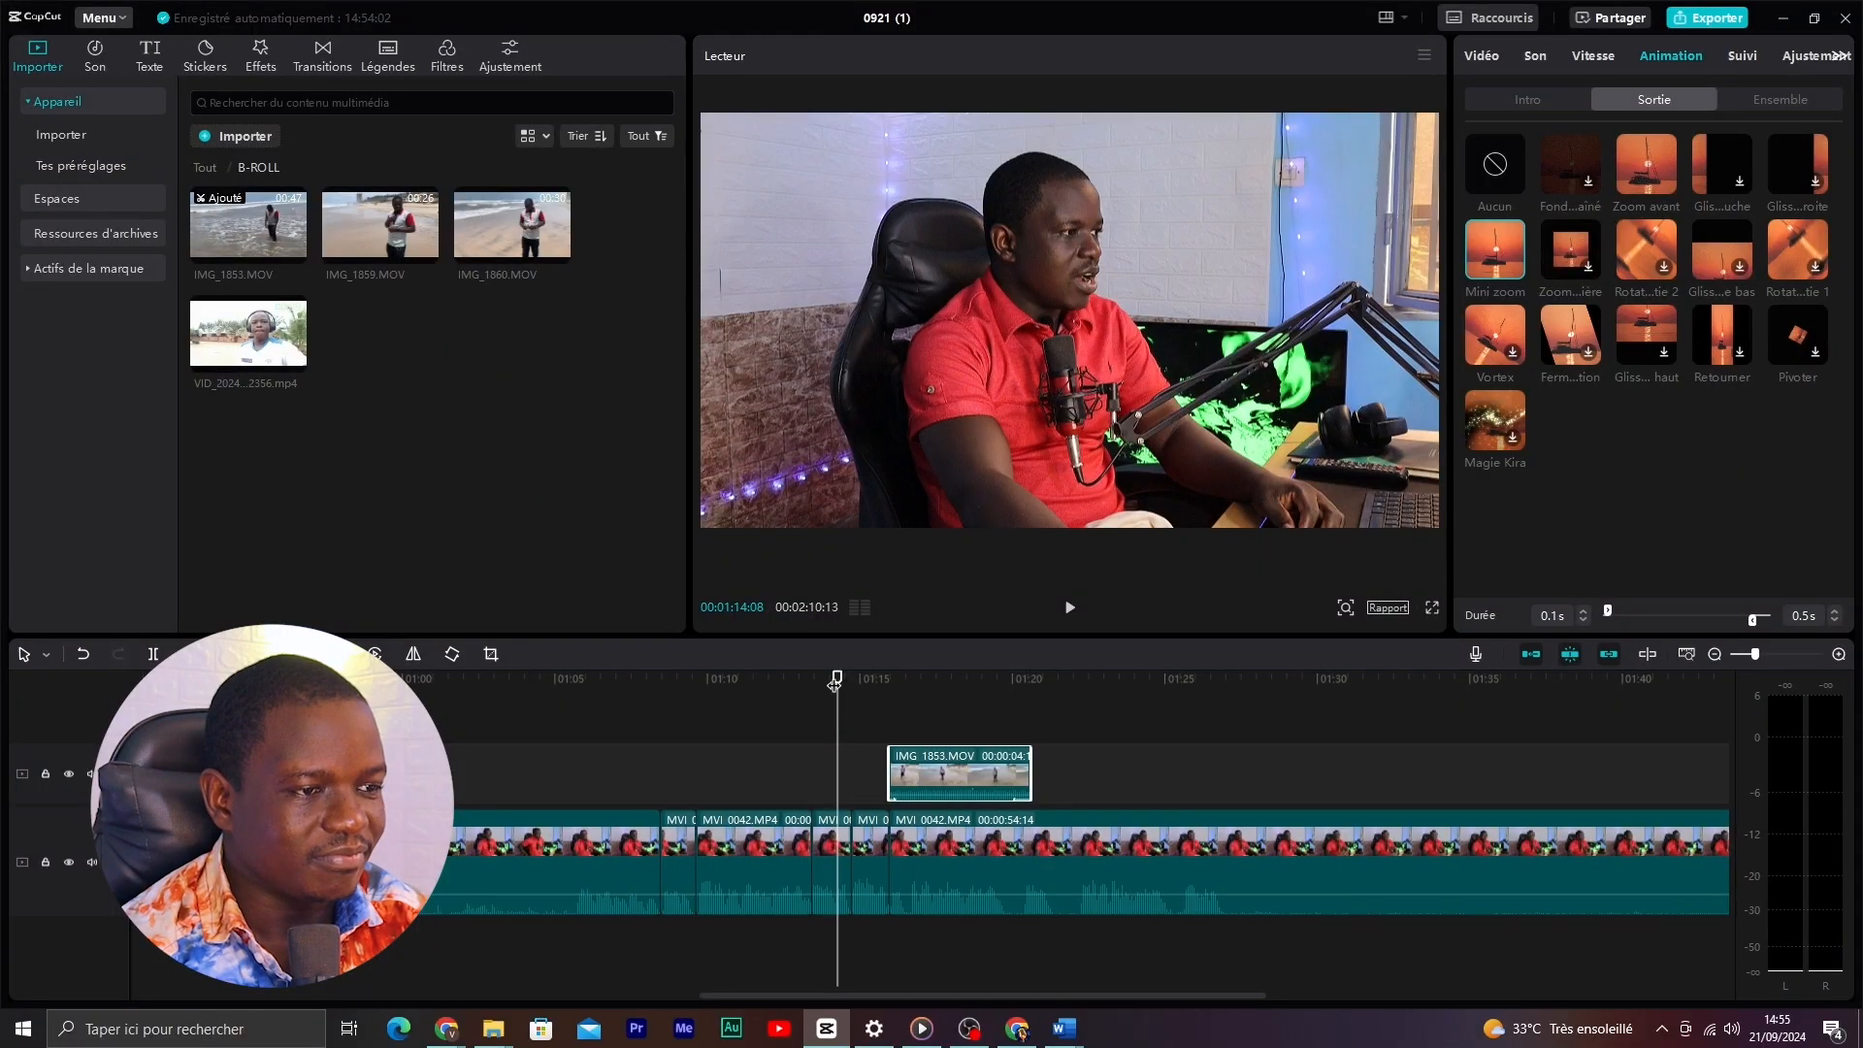
- Add a default text at about 00:01:23:07, after the beach clip, and change its wording to TUTO CAPCUT
{"action": "left_click_drag", "start_coordinate": [836, 676], "coordinate": [891, 699]}
{"action": "left_click_drag", "start_coordinate": [1122, 997], "coordinate": [1176, 990]}
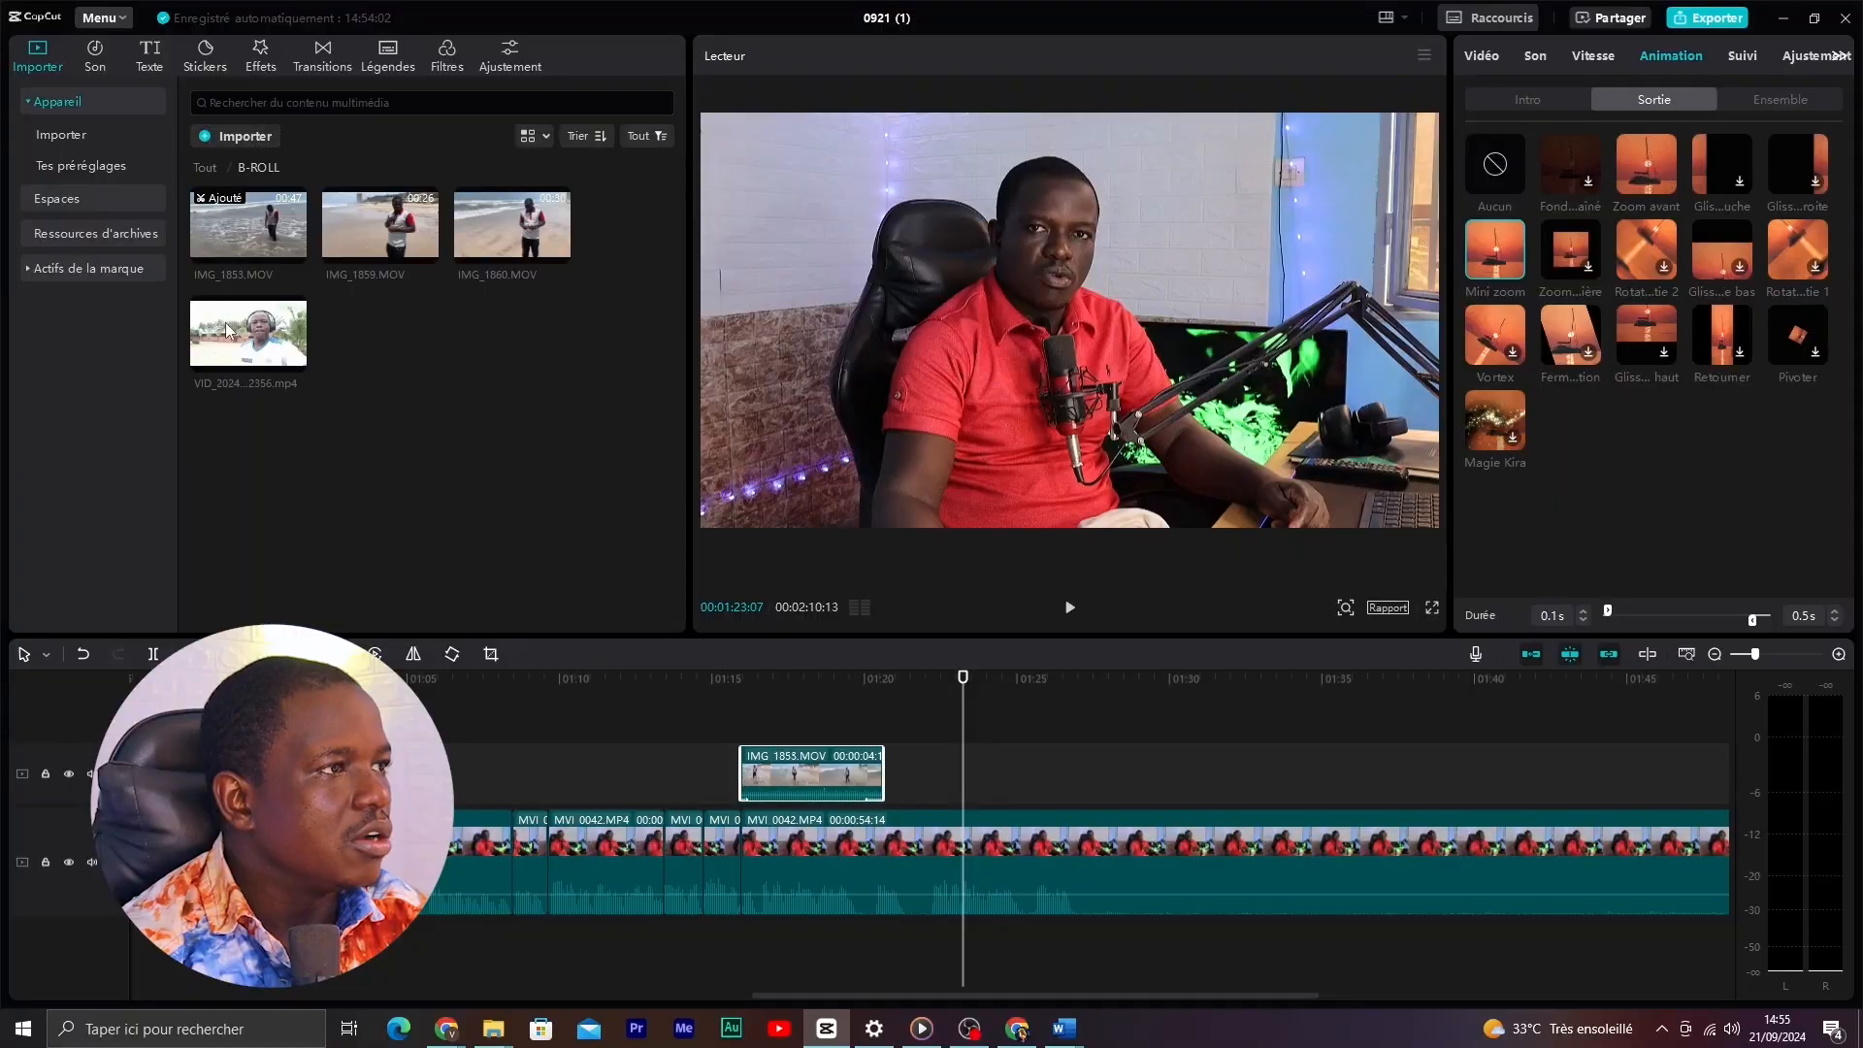
{"action": "left_click", "coordinate": [147, 63]}
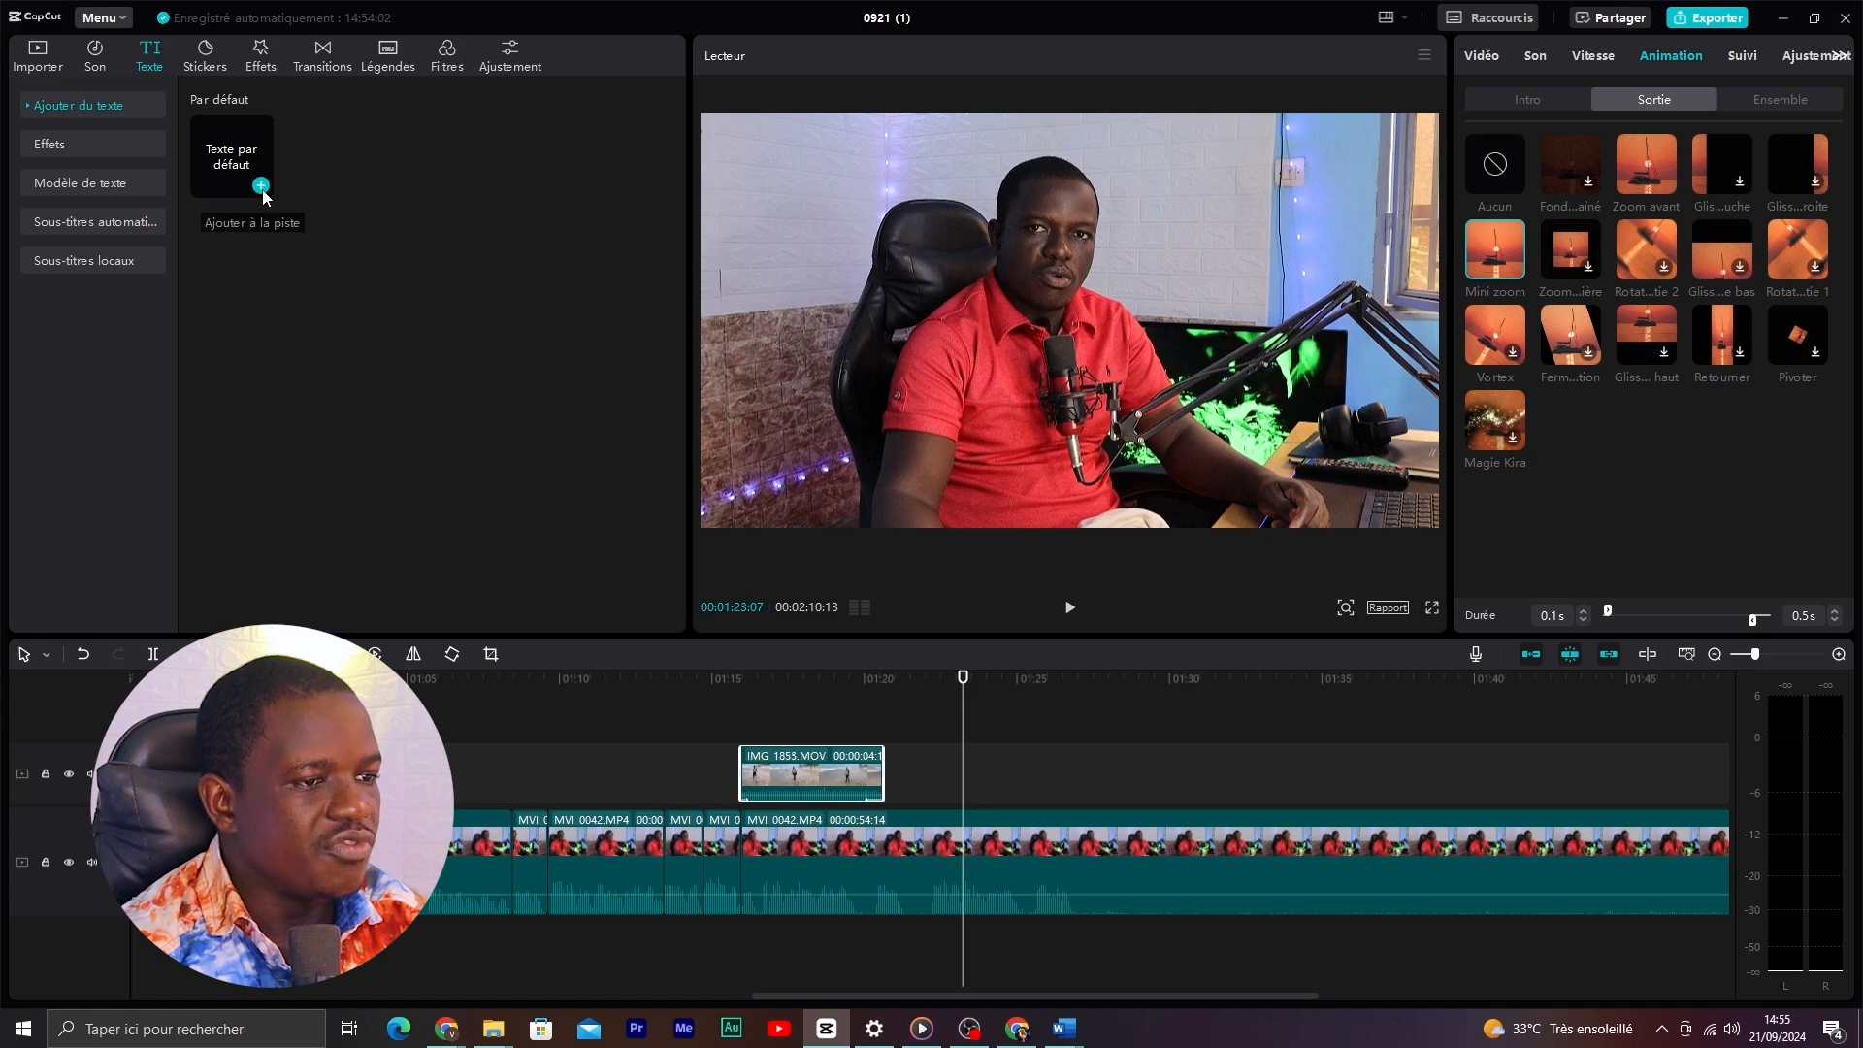
{"action": "left_click", "coordinate": [261, 185]}
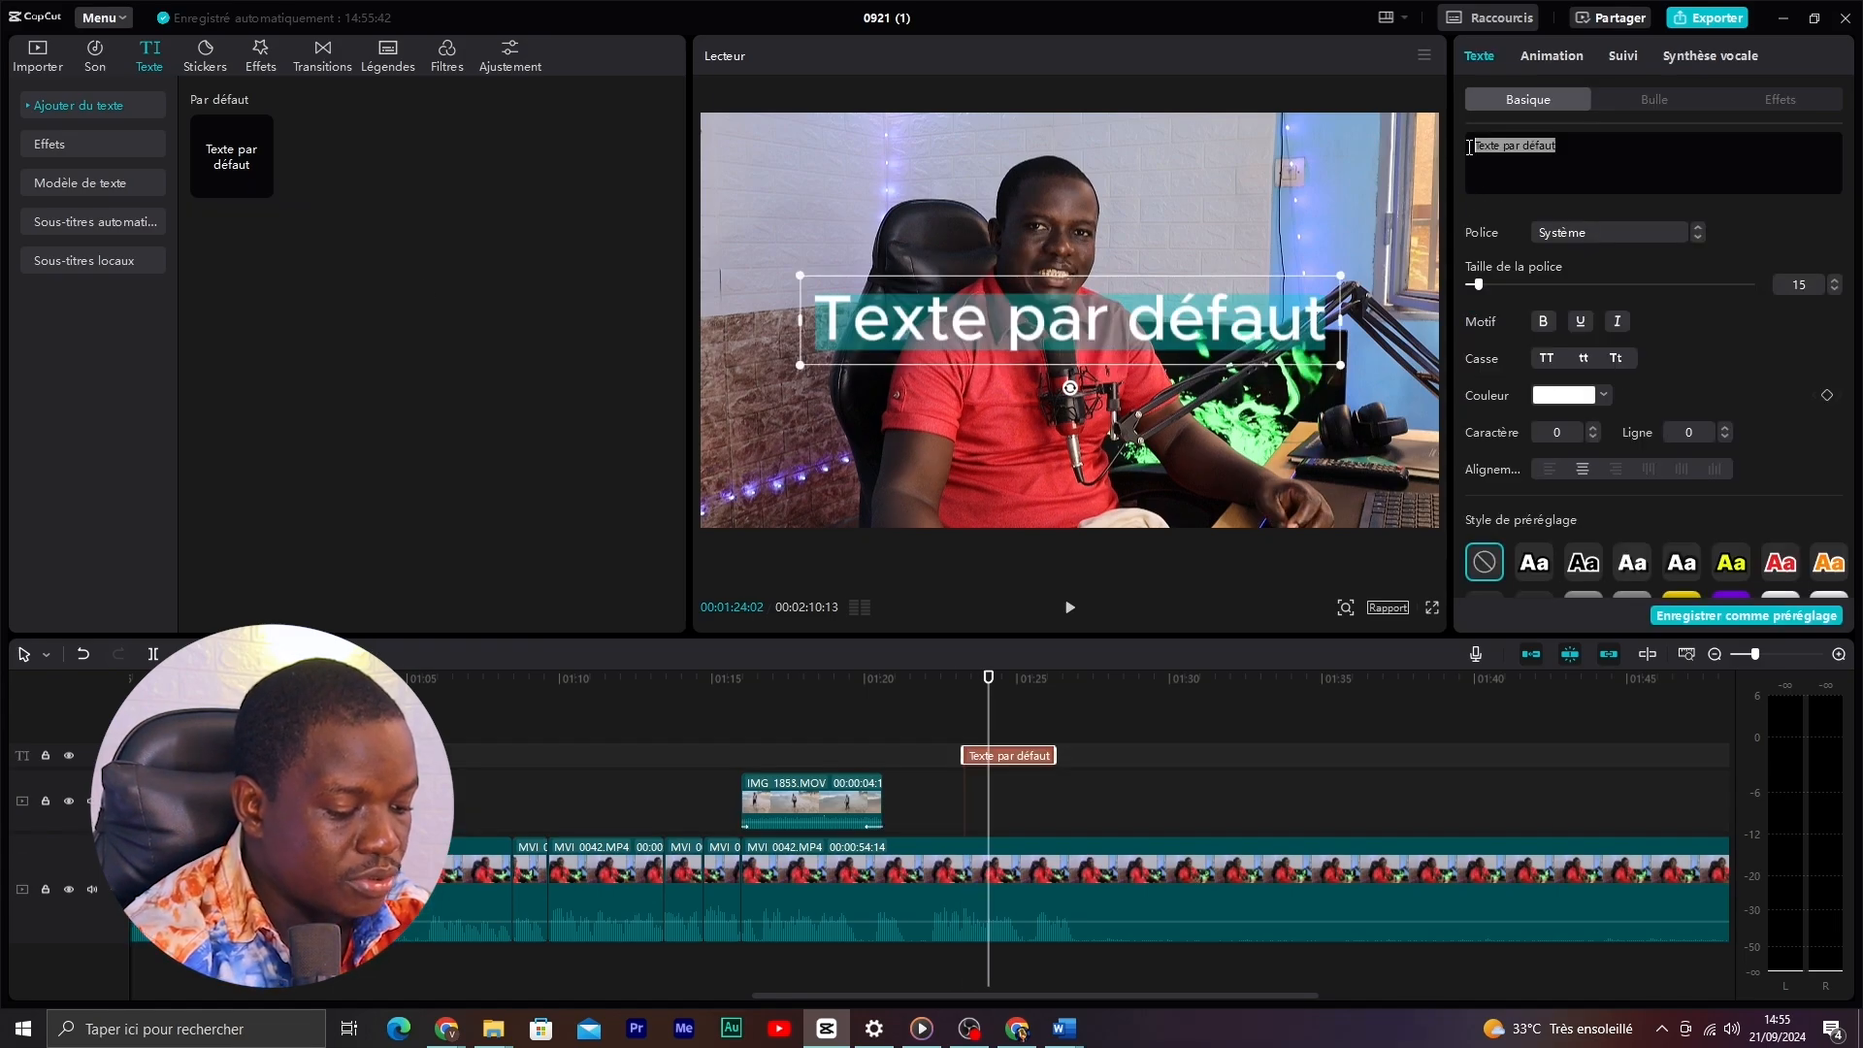
{"action": "type", "text": "TUTO"}
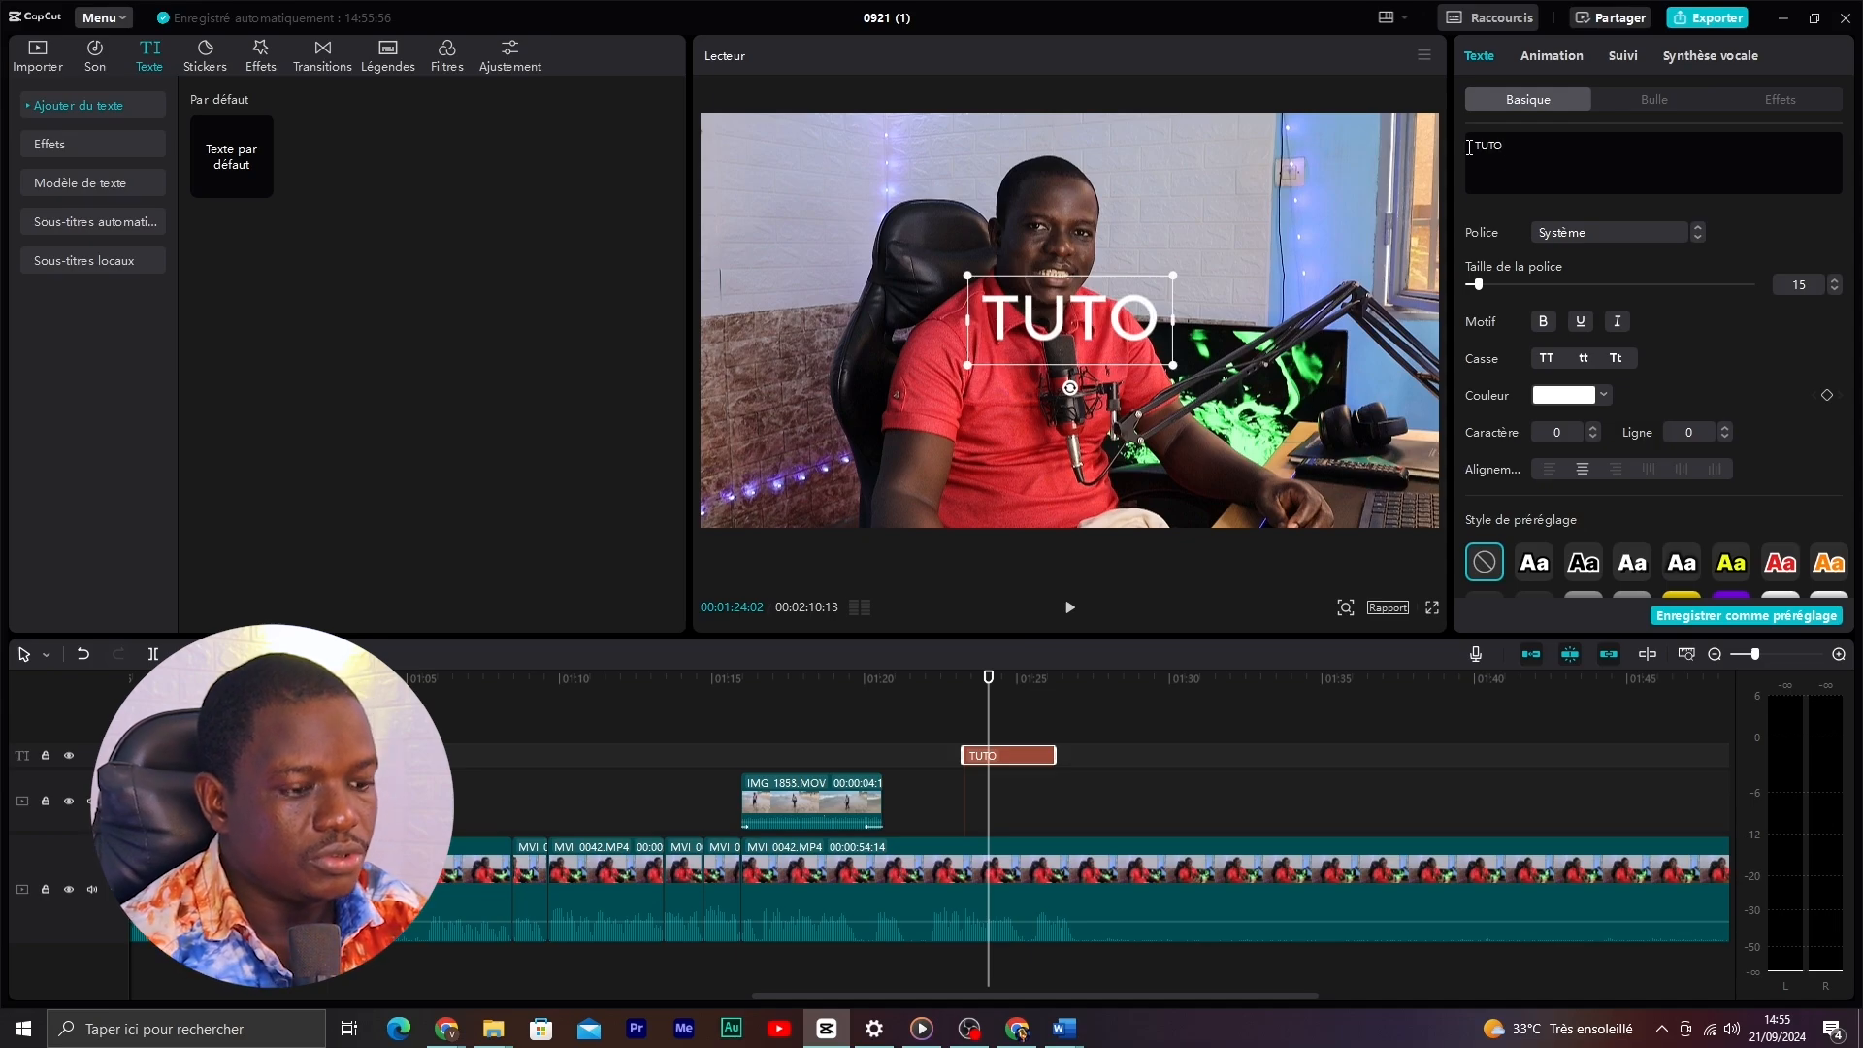
{"action": "type", "text": " CAP"}
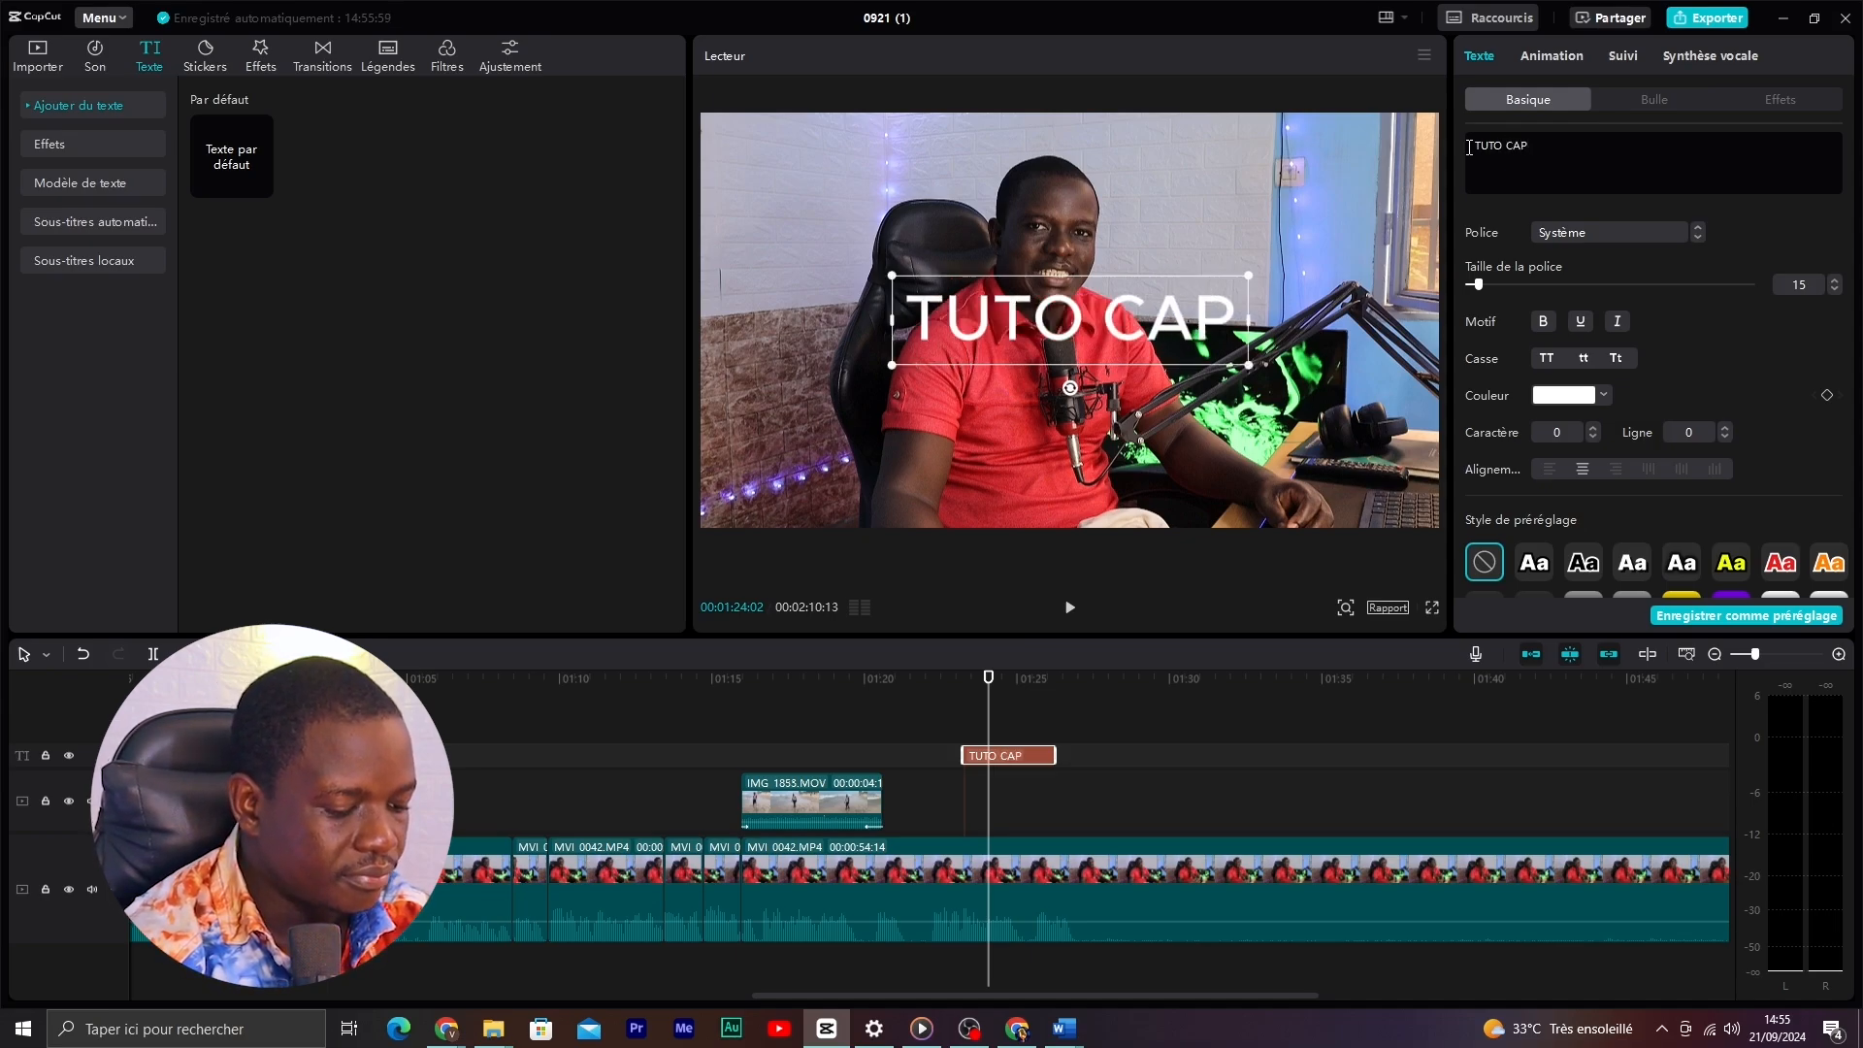
{"action": "type", "text": "CUT"}
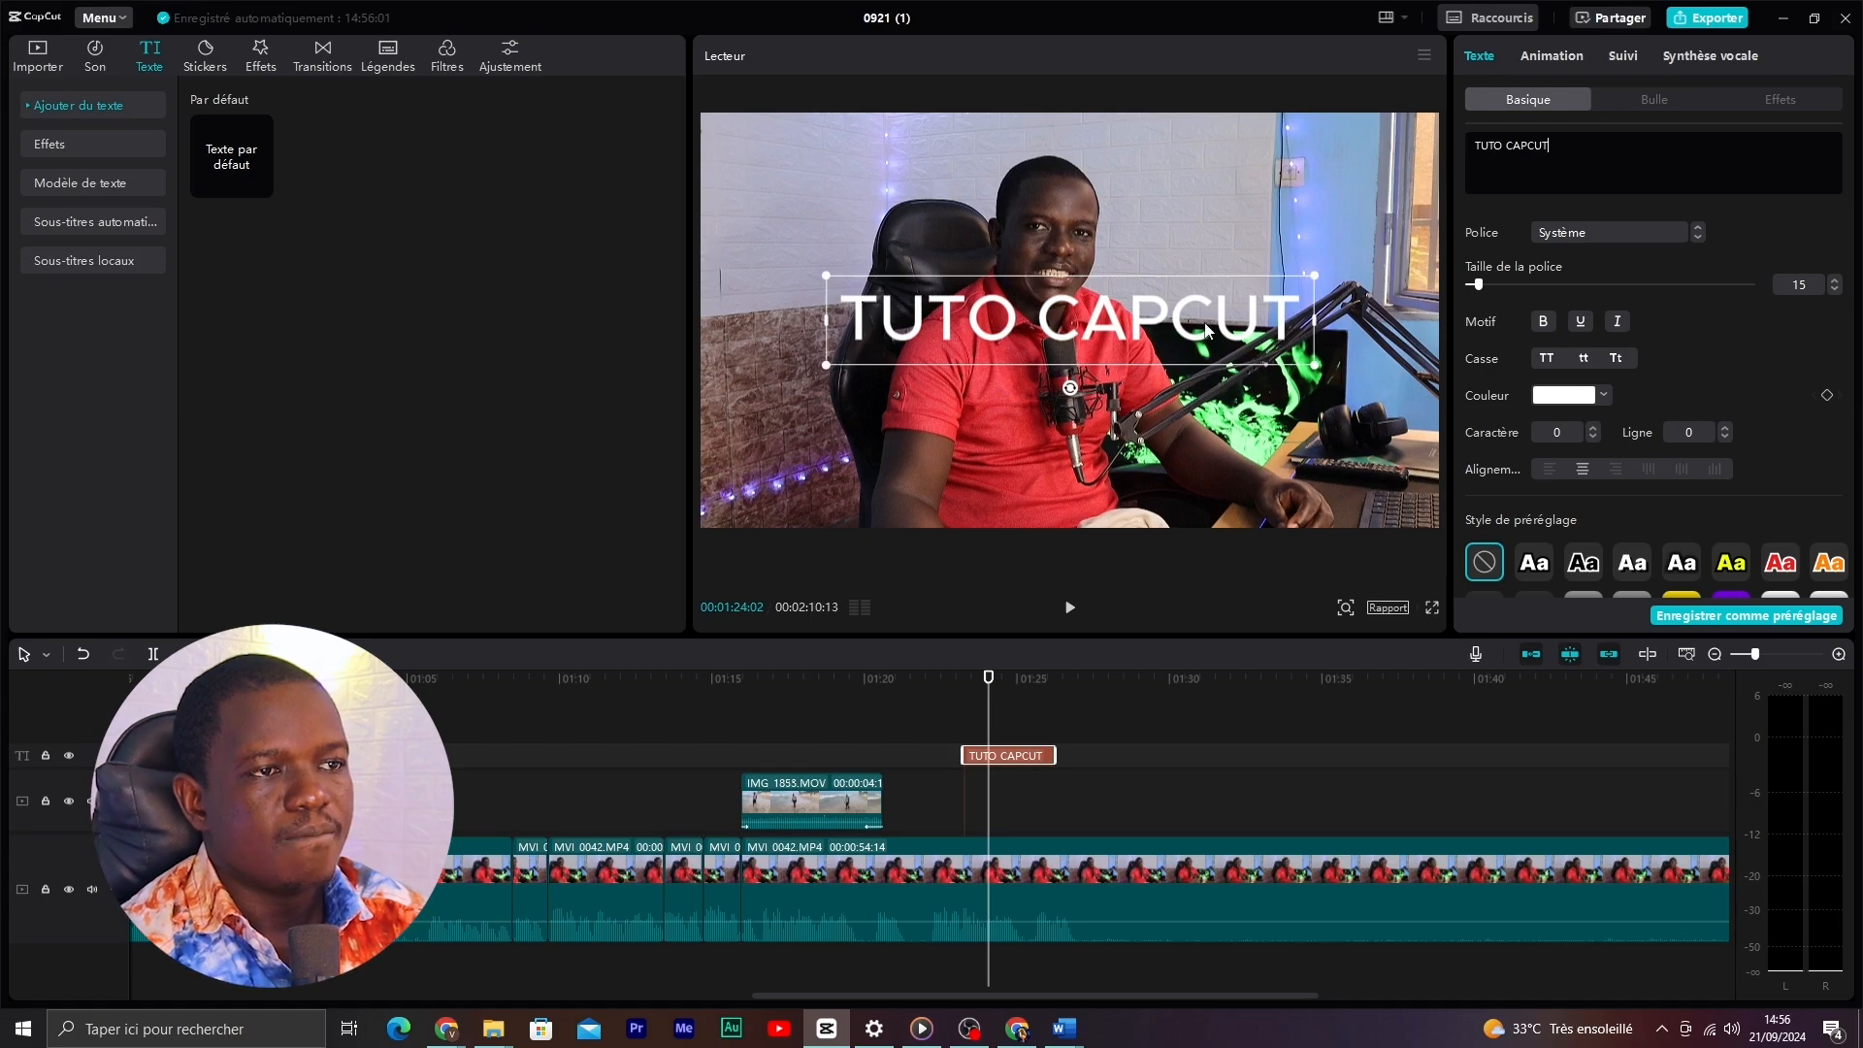
- Set the TUTO CAPCUT text's font size to 12 and its colour to orange
{"action": "left_click", "coordinate": [1834, 289]}
{"action": "left_click", "coordinate": [1834, 290]}
{"action": "left_click", "coordinate": [1834, 290]}
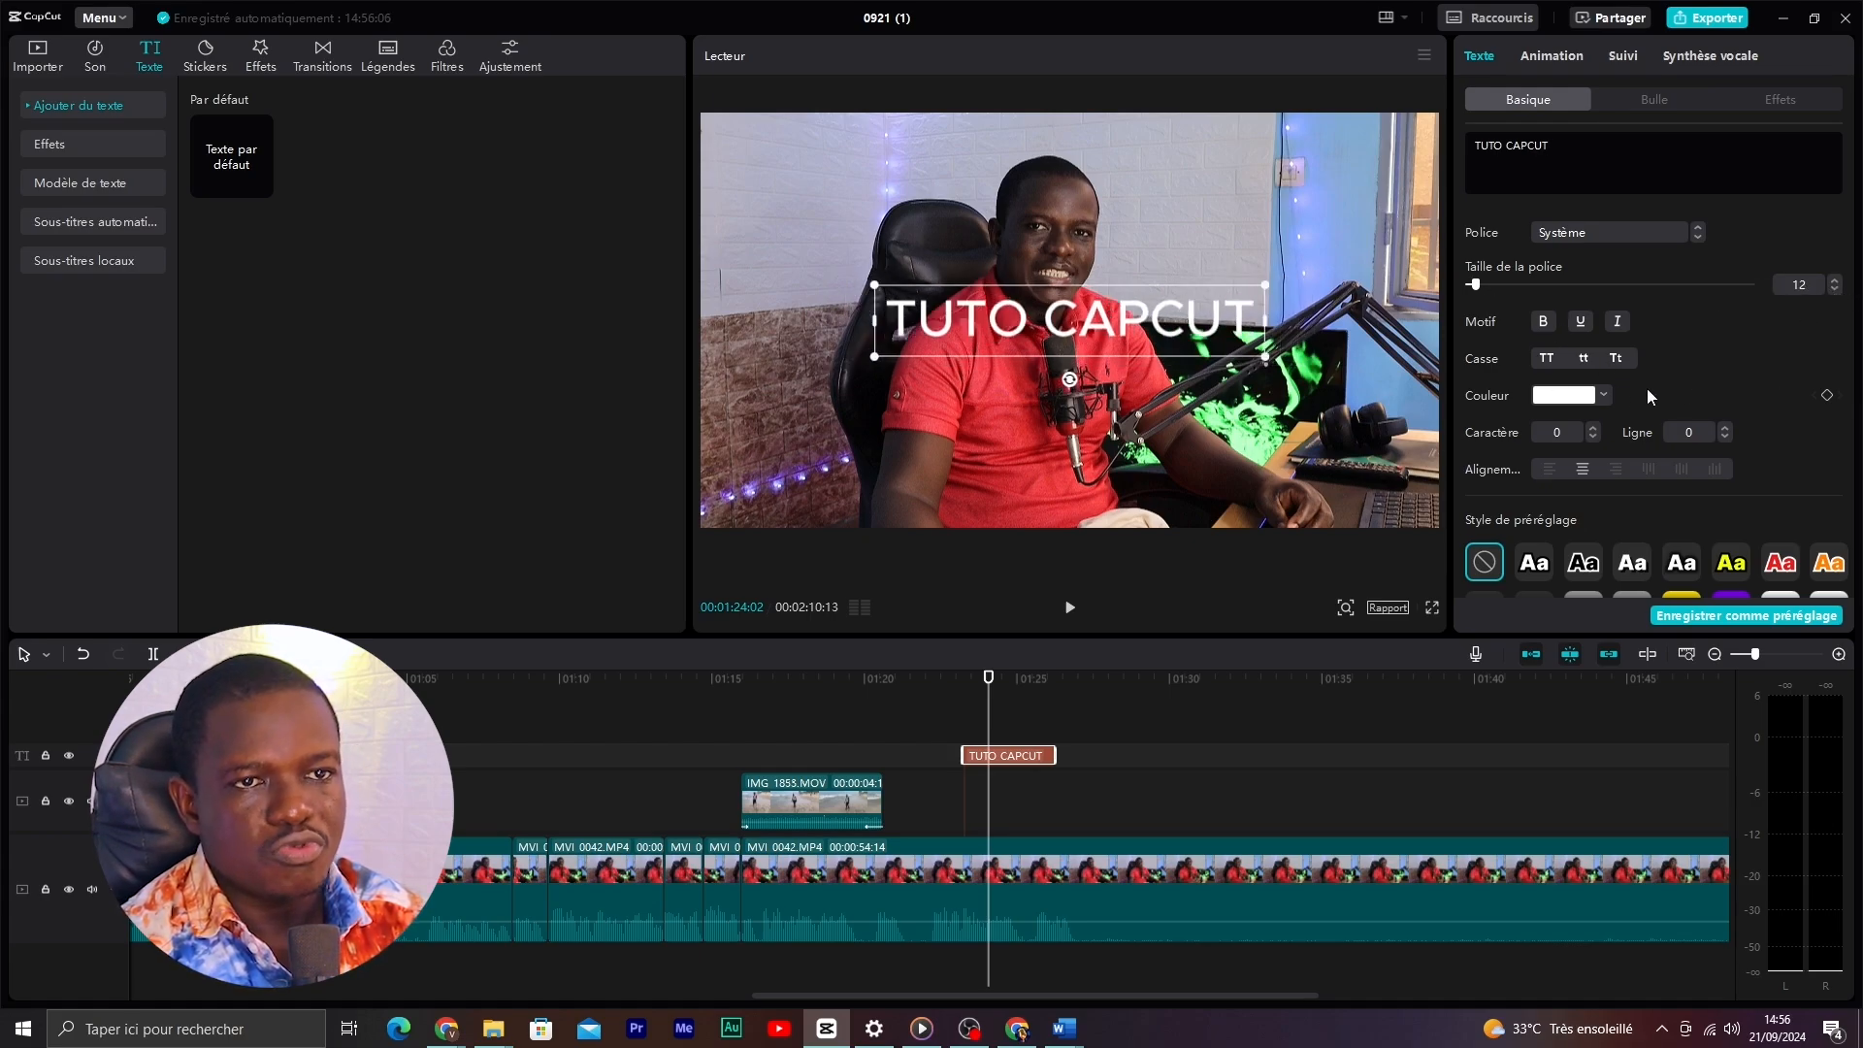
{"action": "left_click_drag", "start_coordinate": [1854, 330], "coordinate": [1853, 356]}
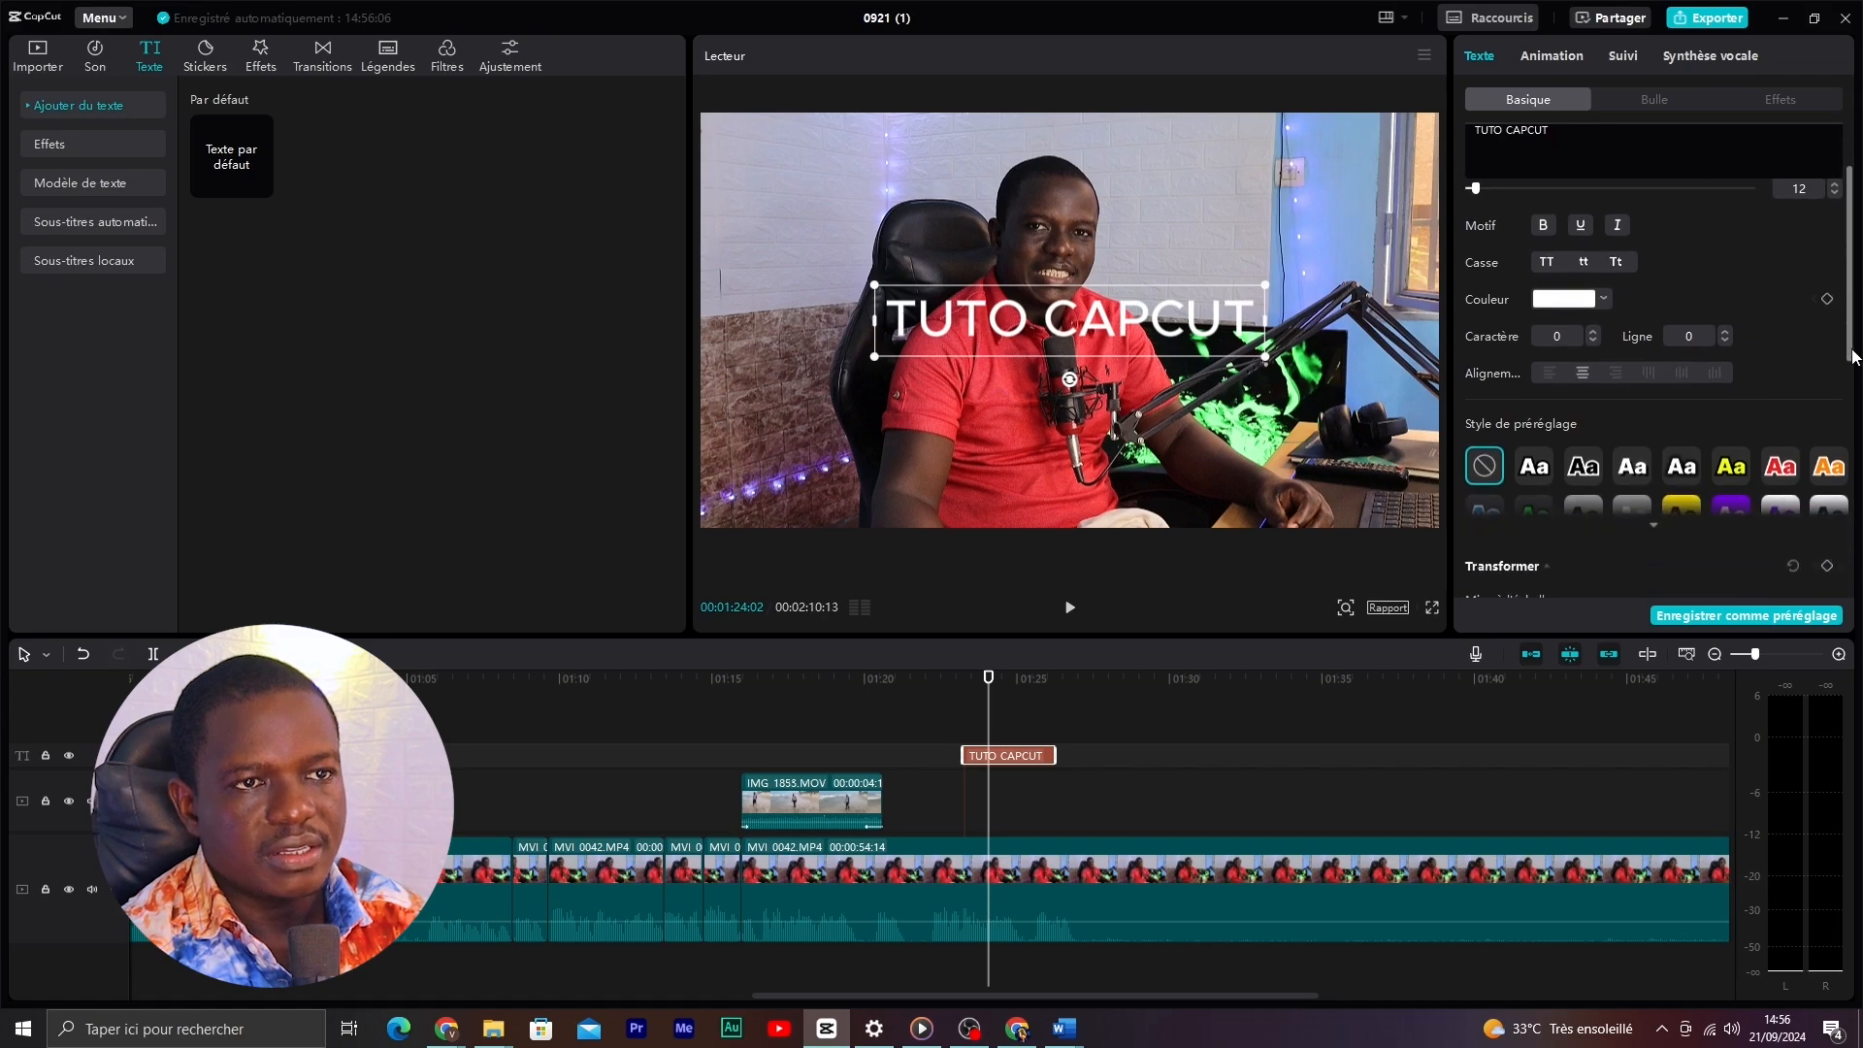
{"action": "left_click", "coordinate": [1577, 301]}
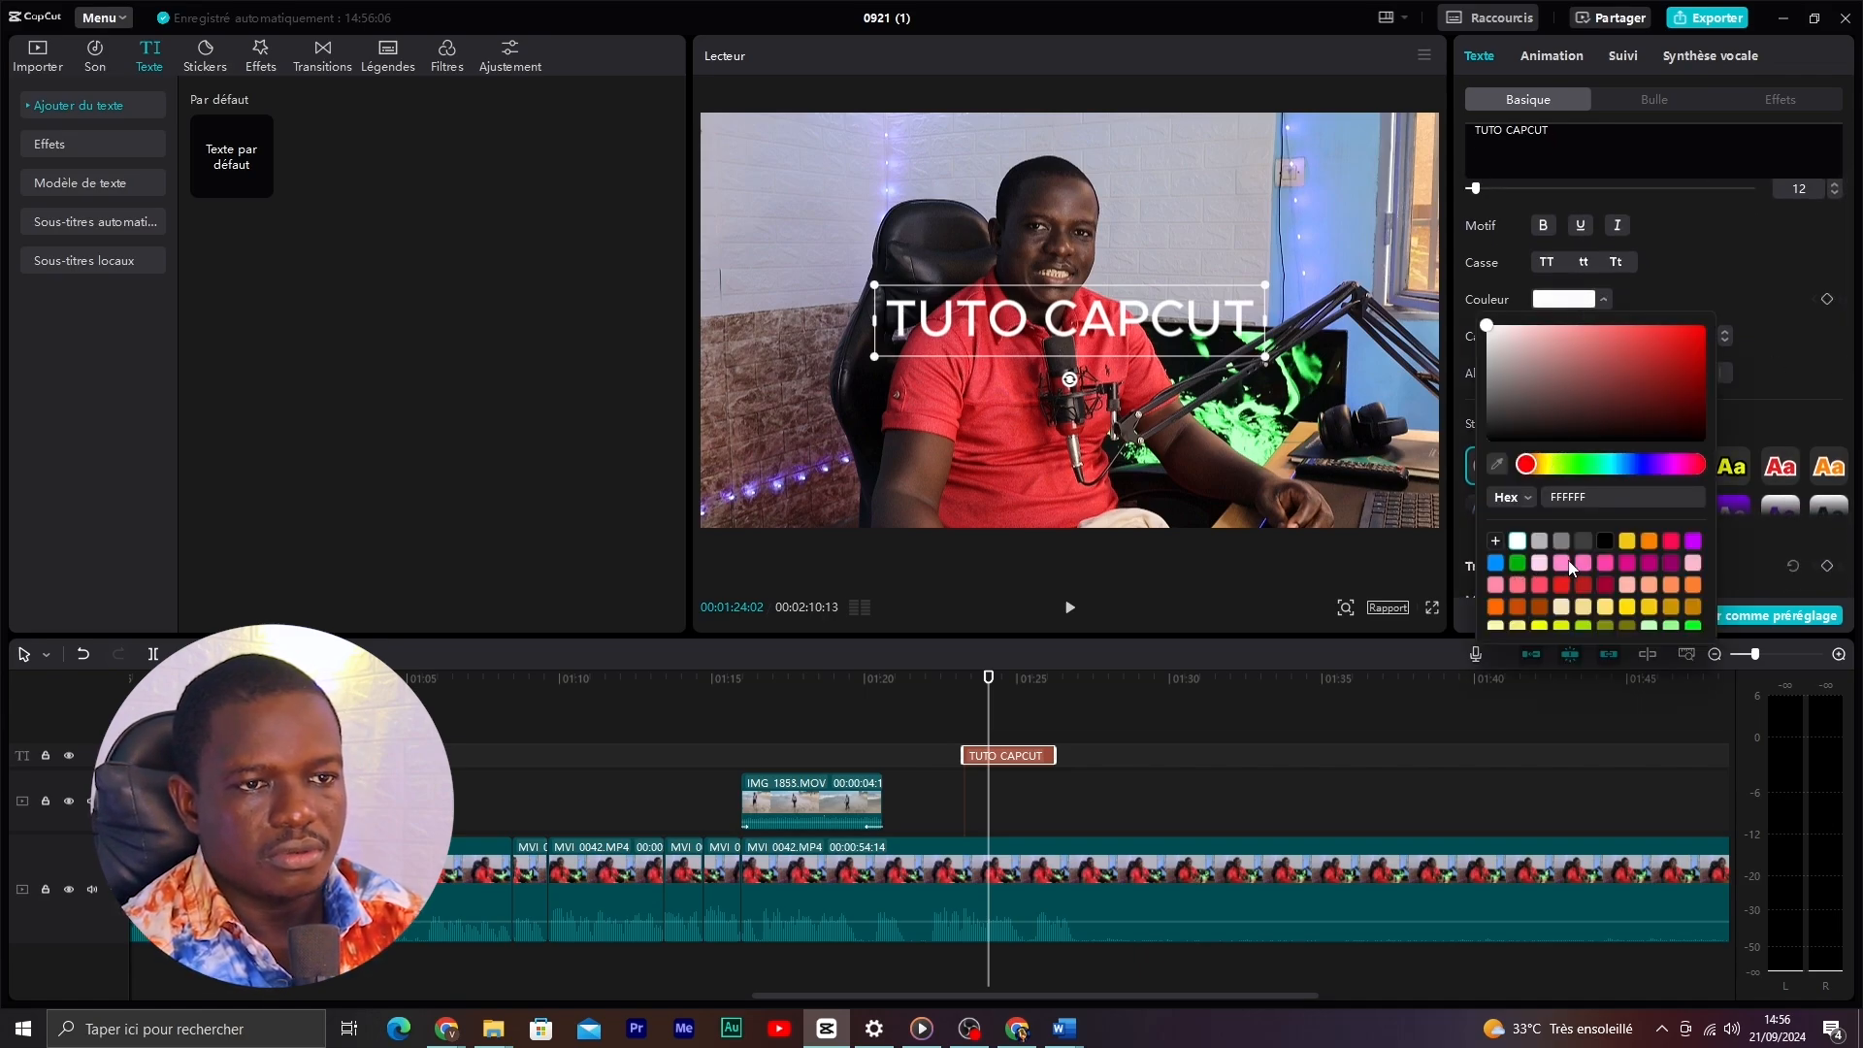
{"action": "left_click", "coordinate": [1649, 542]}
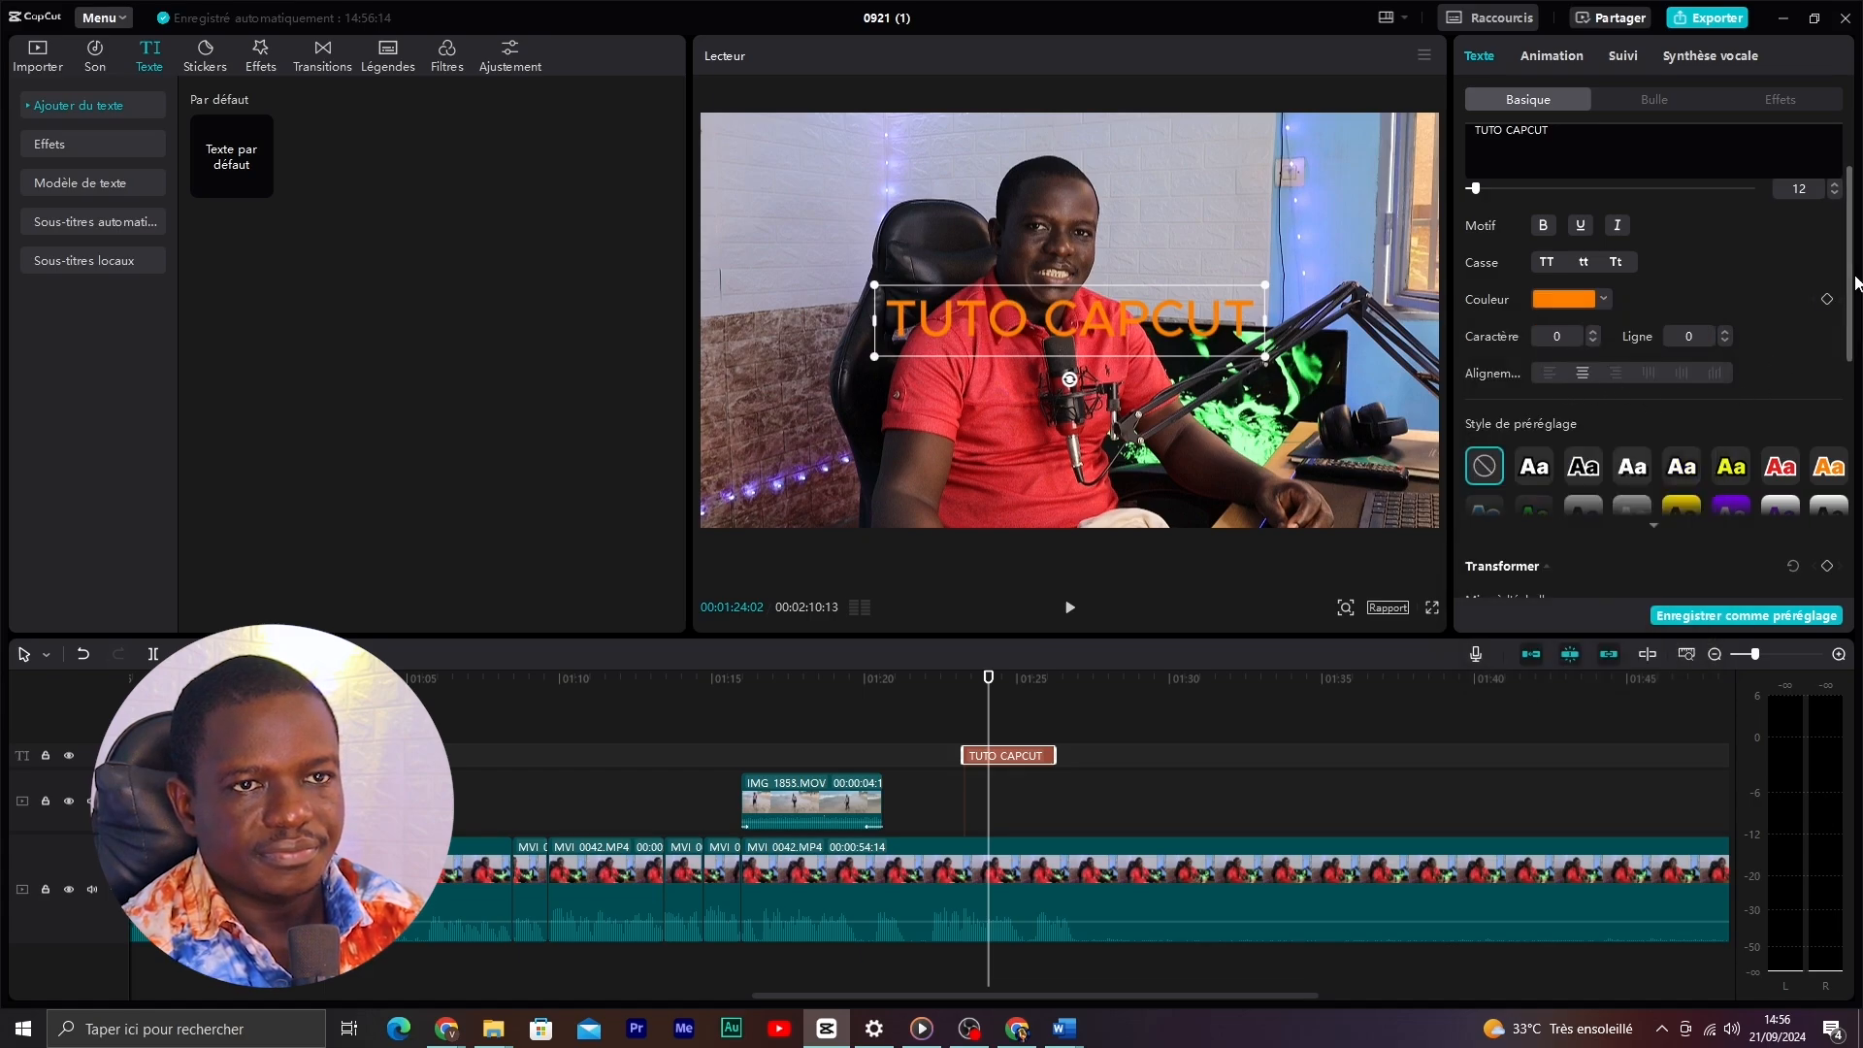
- Enable a background behind the TUTO CAPCUT text and colour it light grey, EADEDE
{"action": "left_click_drag", "start_coordinate": [1854, 307], "coordinate": [1847, 515]}
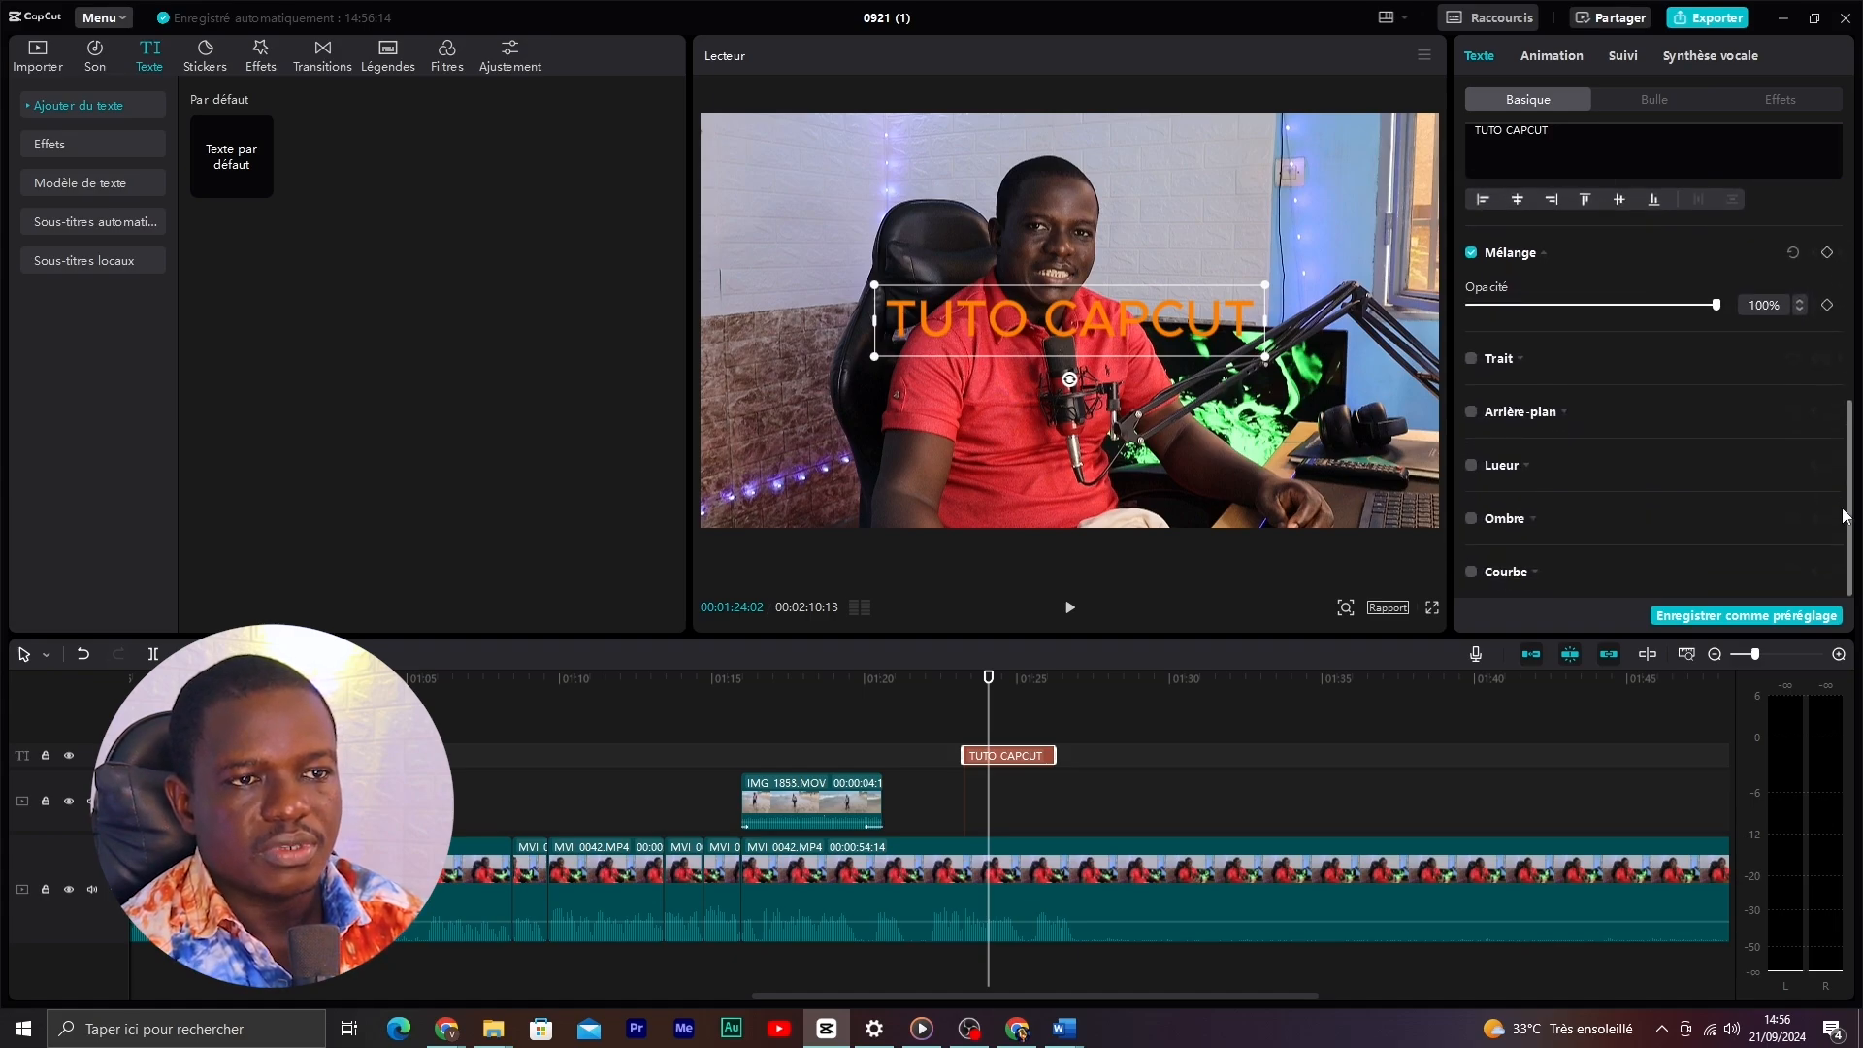
{"action": "left_click", "coordinate": [1471, 413]}
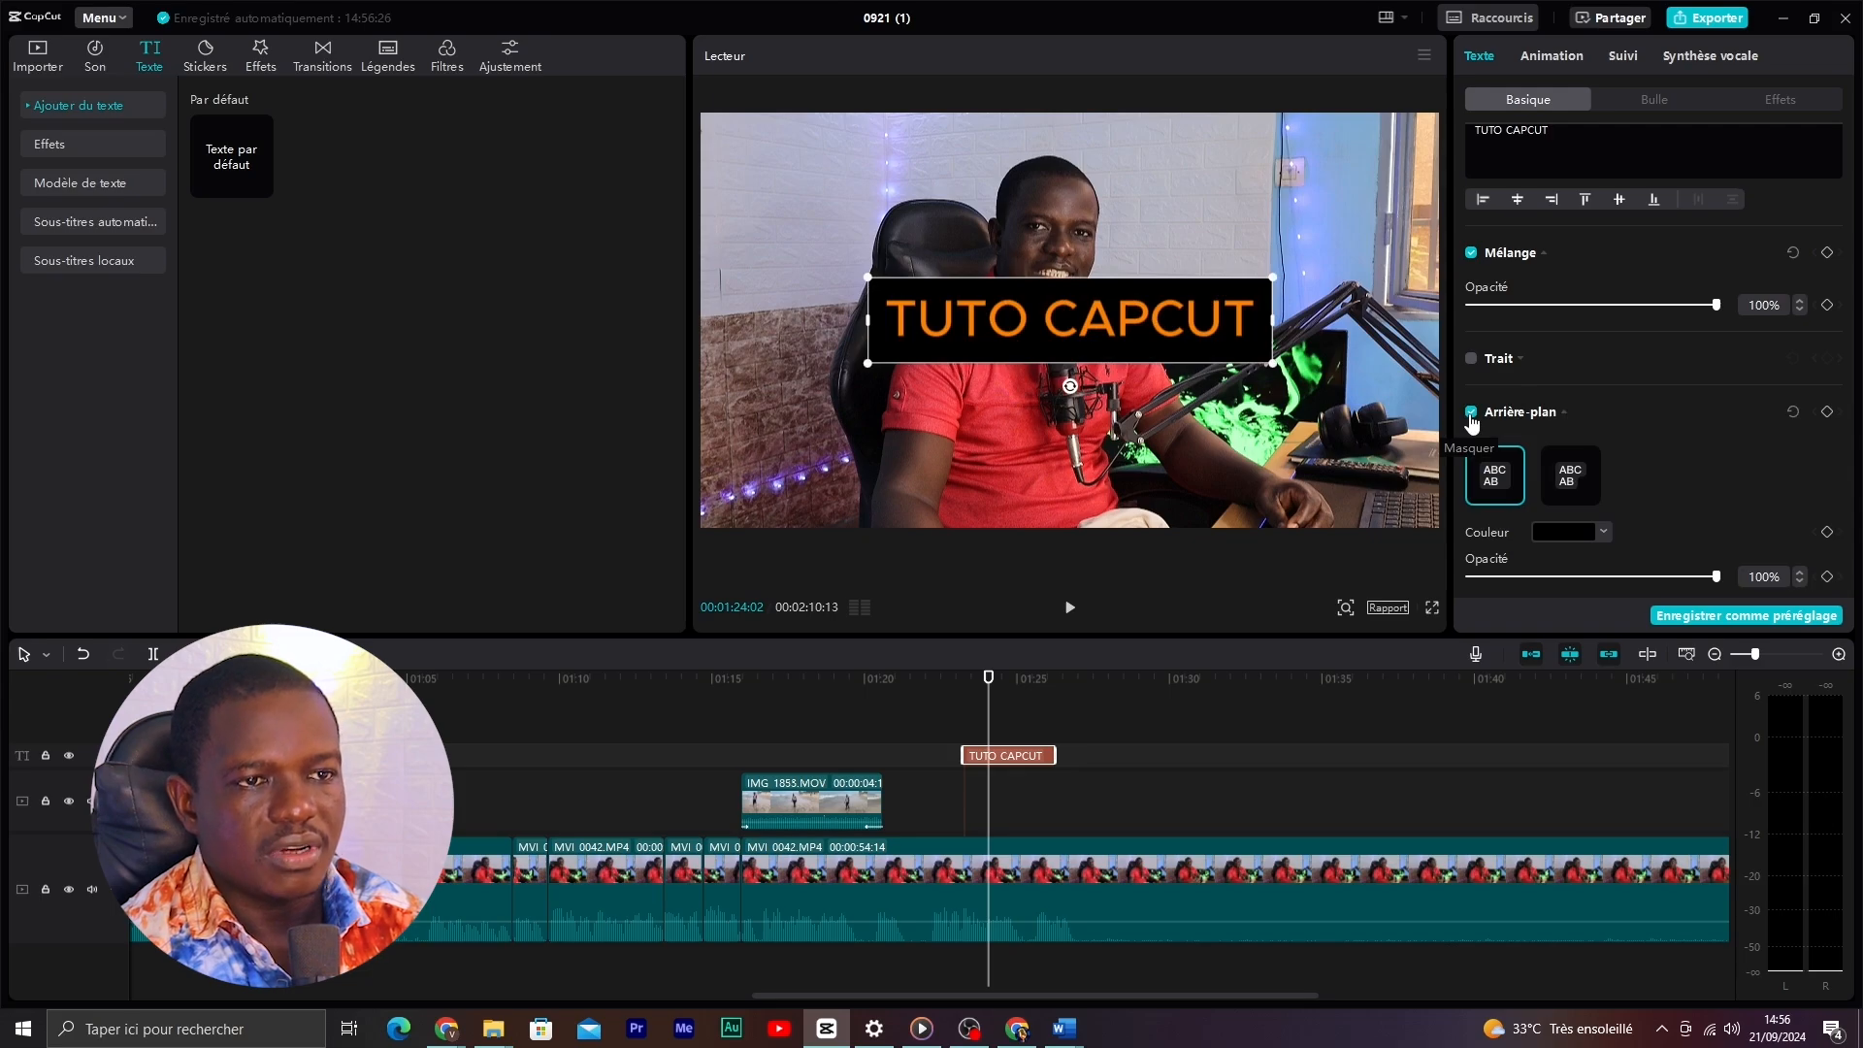
{"action": "left_click", "coordinate": [1570, 534]}
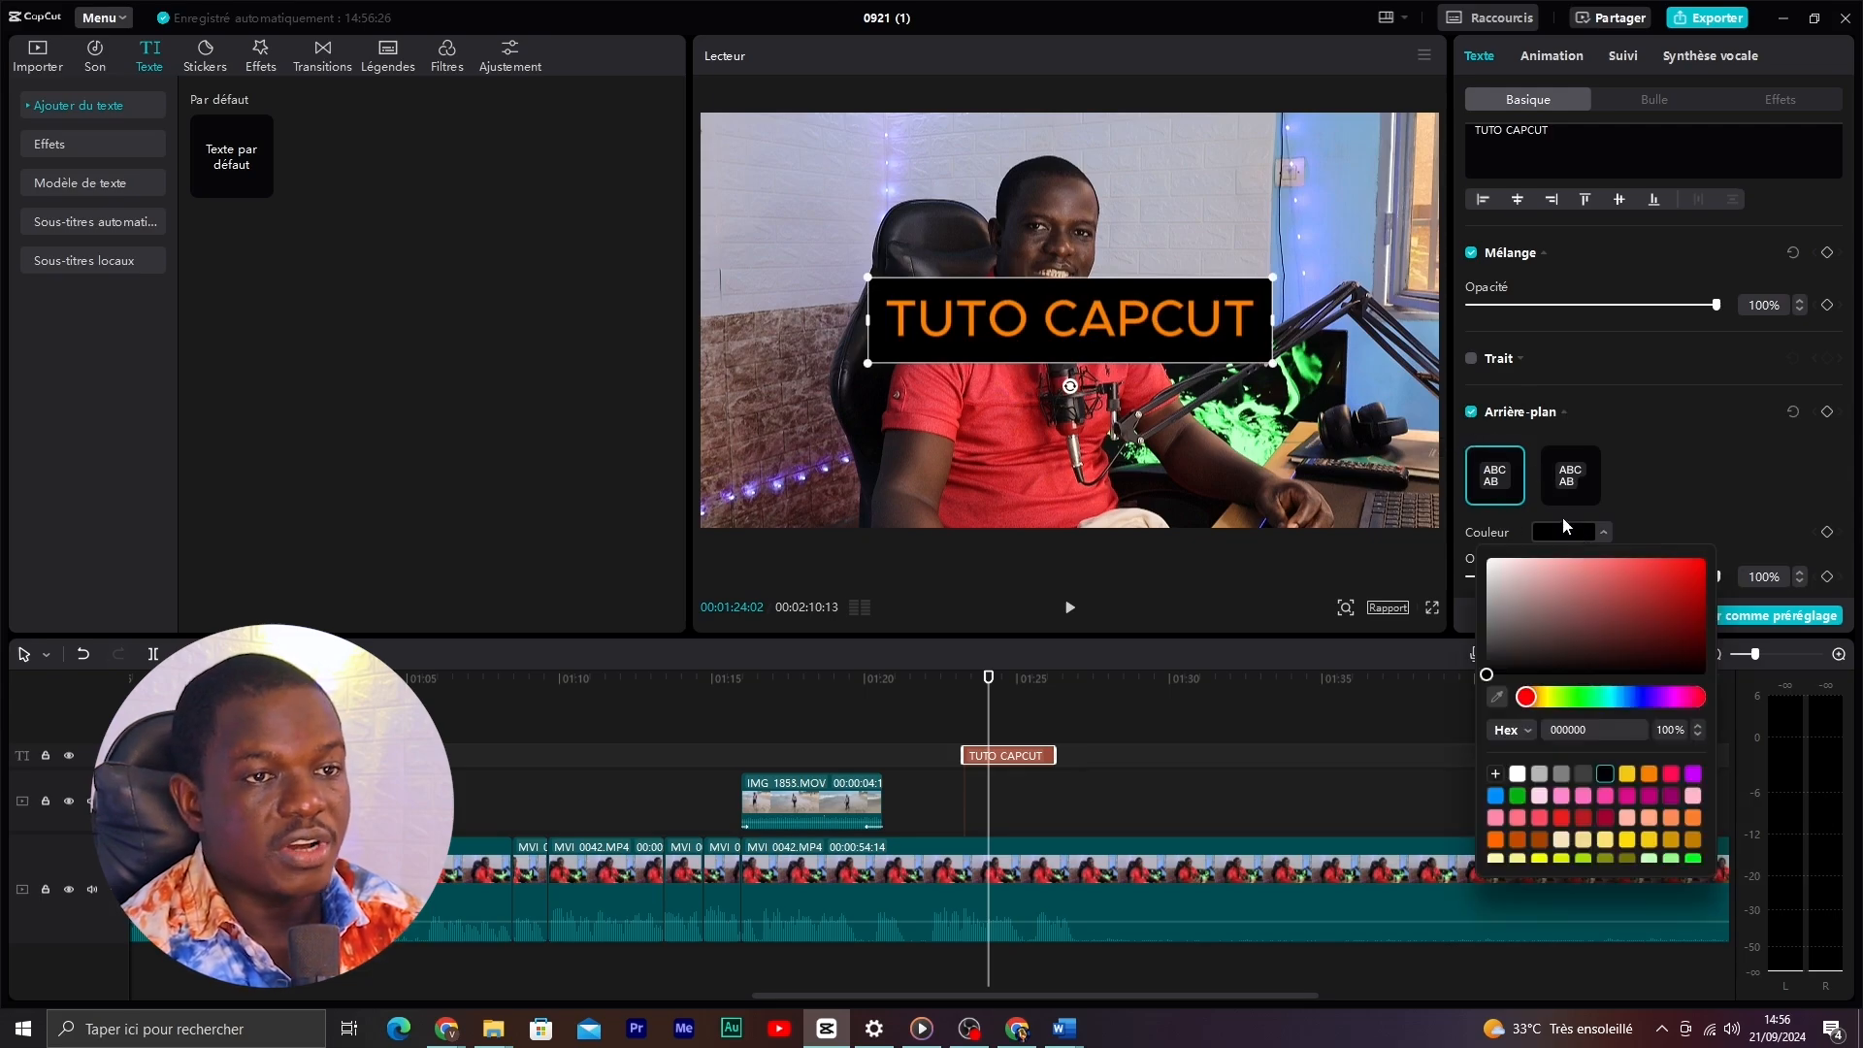
{"action": "left_click_drag", "start_coordinate": [1581, 646], "coordinate": [1499, 568]}
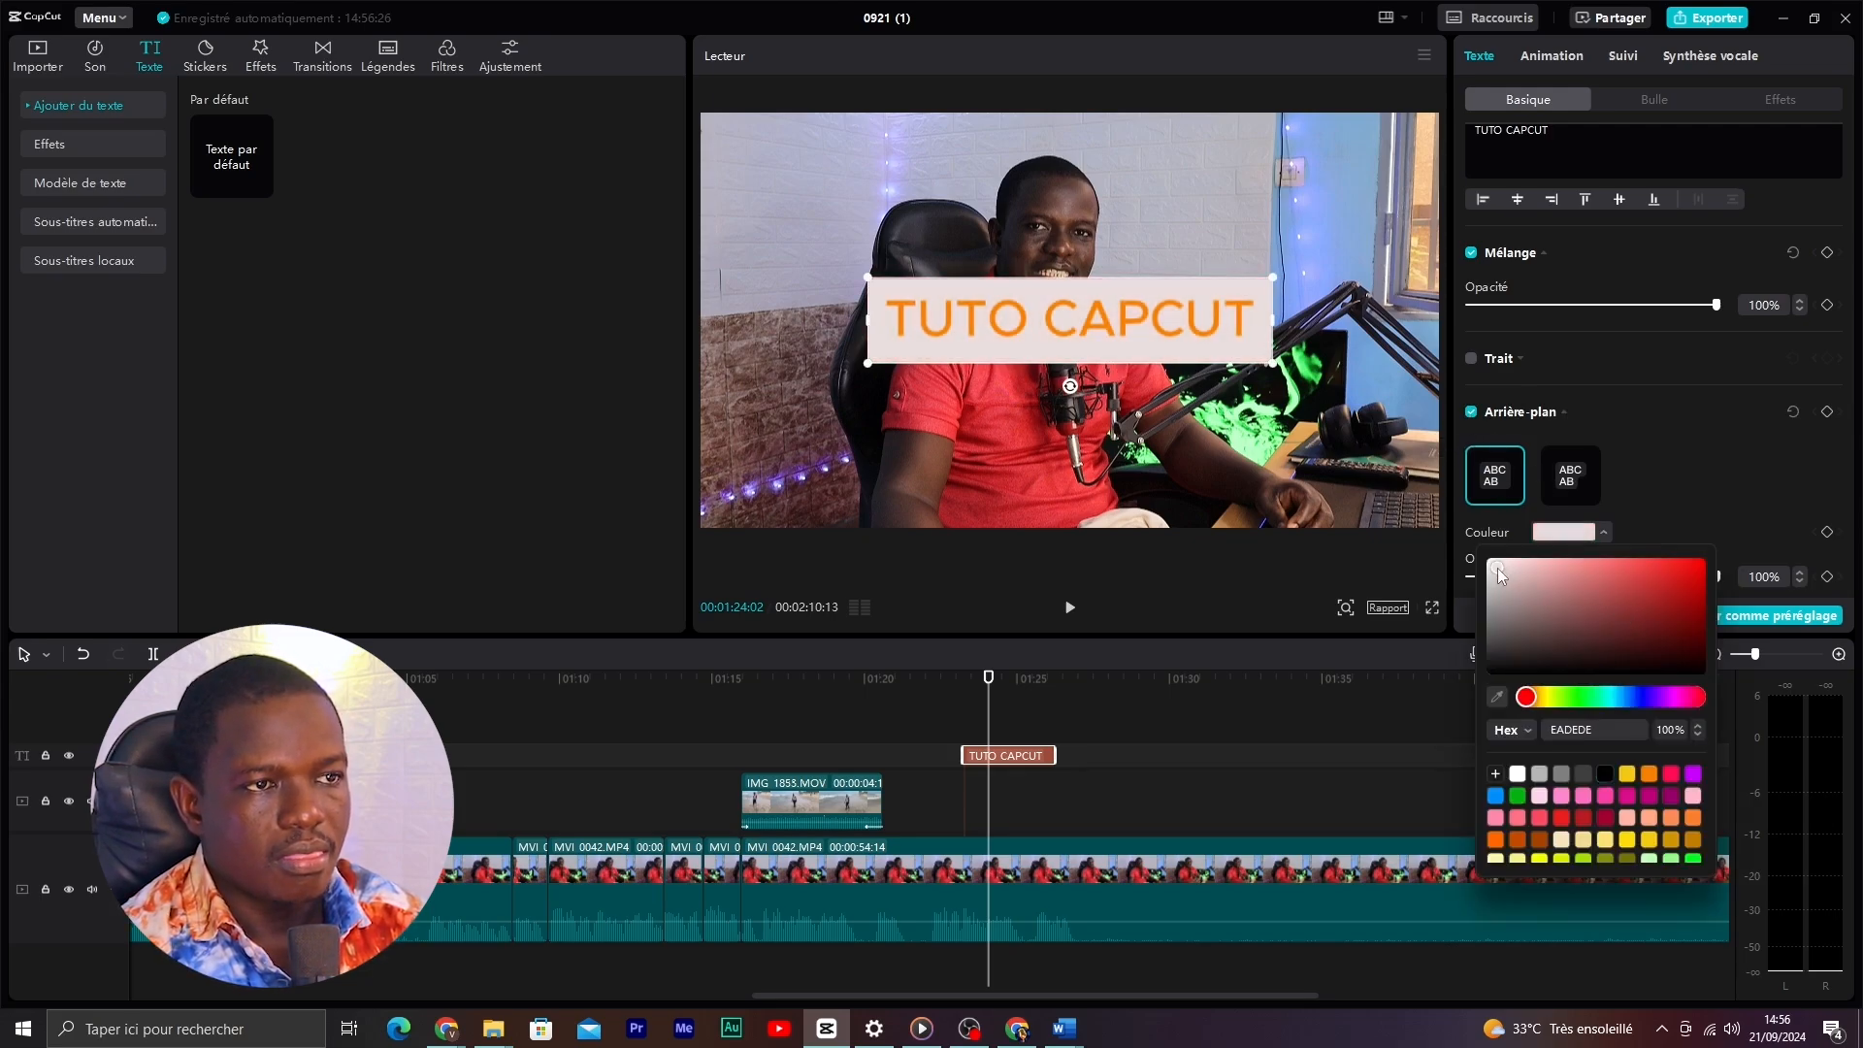
{"action": "left_click", "coordinate": [1625, 460]}
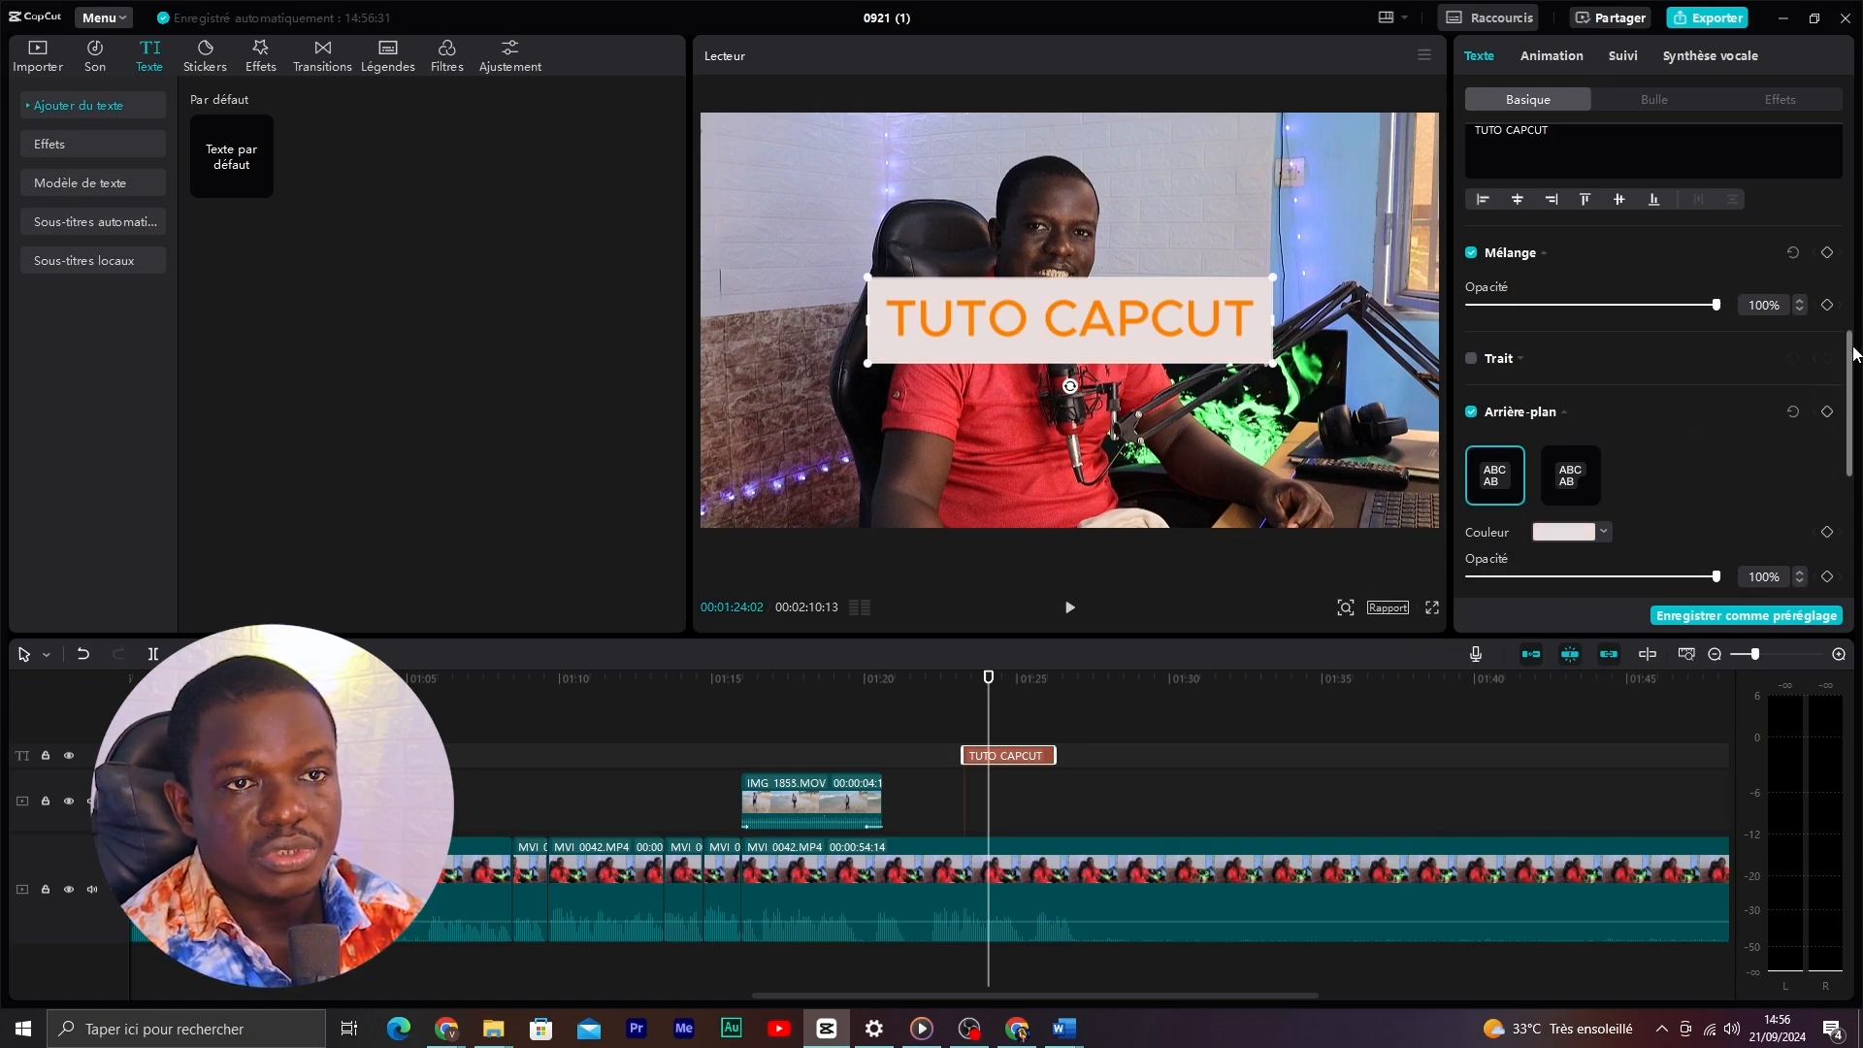
- Enable a shadow on the TUTO CAPCUT text and change the shadow colour to grey
{"action": "scroll", "coordinate": [1847, 412], "scroll_direction": "down", "scroll_amount": 1}
{"action": "scroll", "coordinate": [1847, 413], "scroll_direction": "down", "scroll_amount": 5}
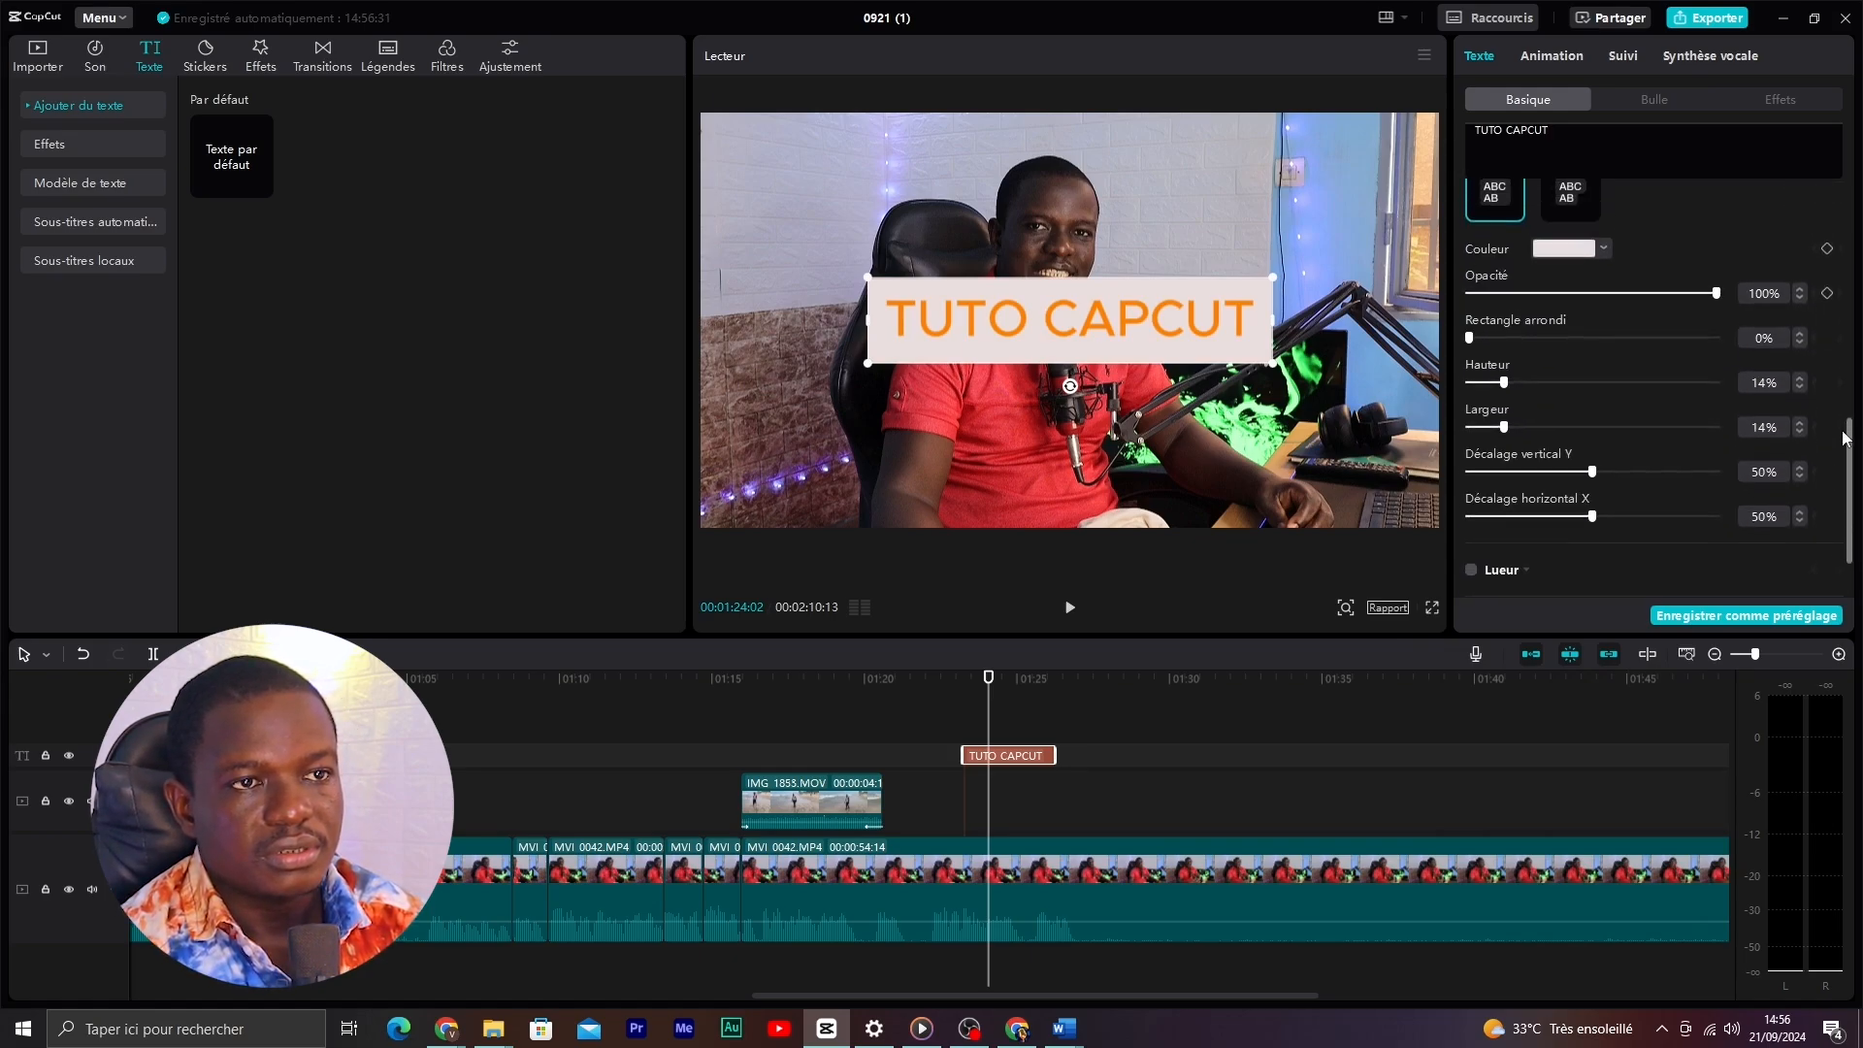
{"action": "scroll", "coordinate": [1847, 454], "scroll_direction": "down", "scroll_amount": 3}
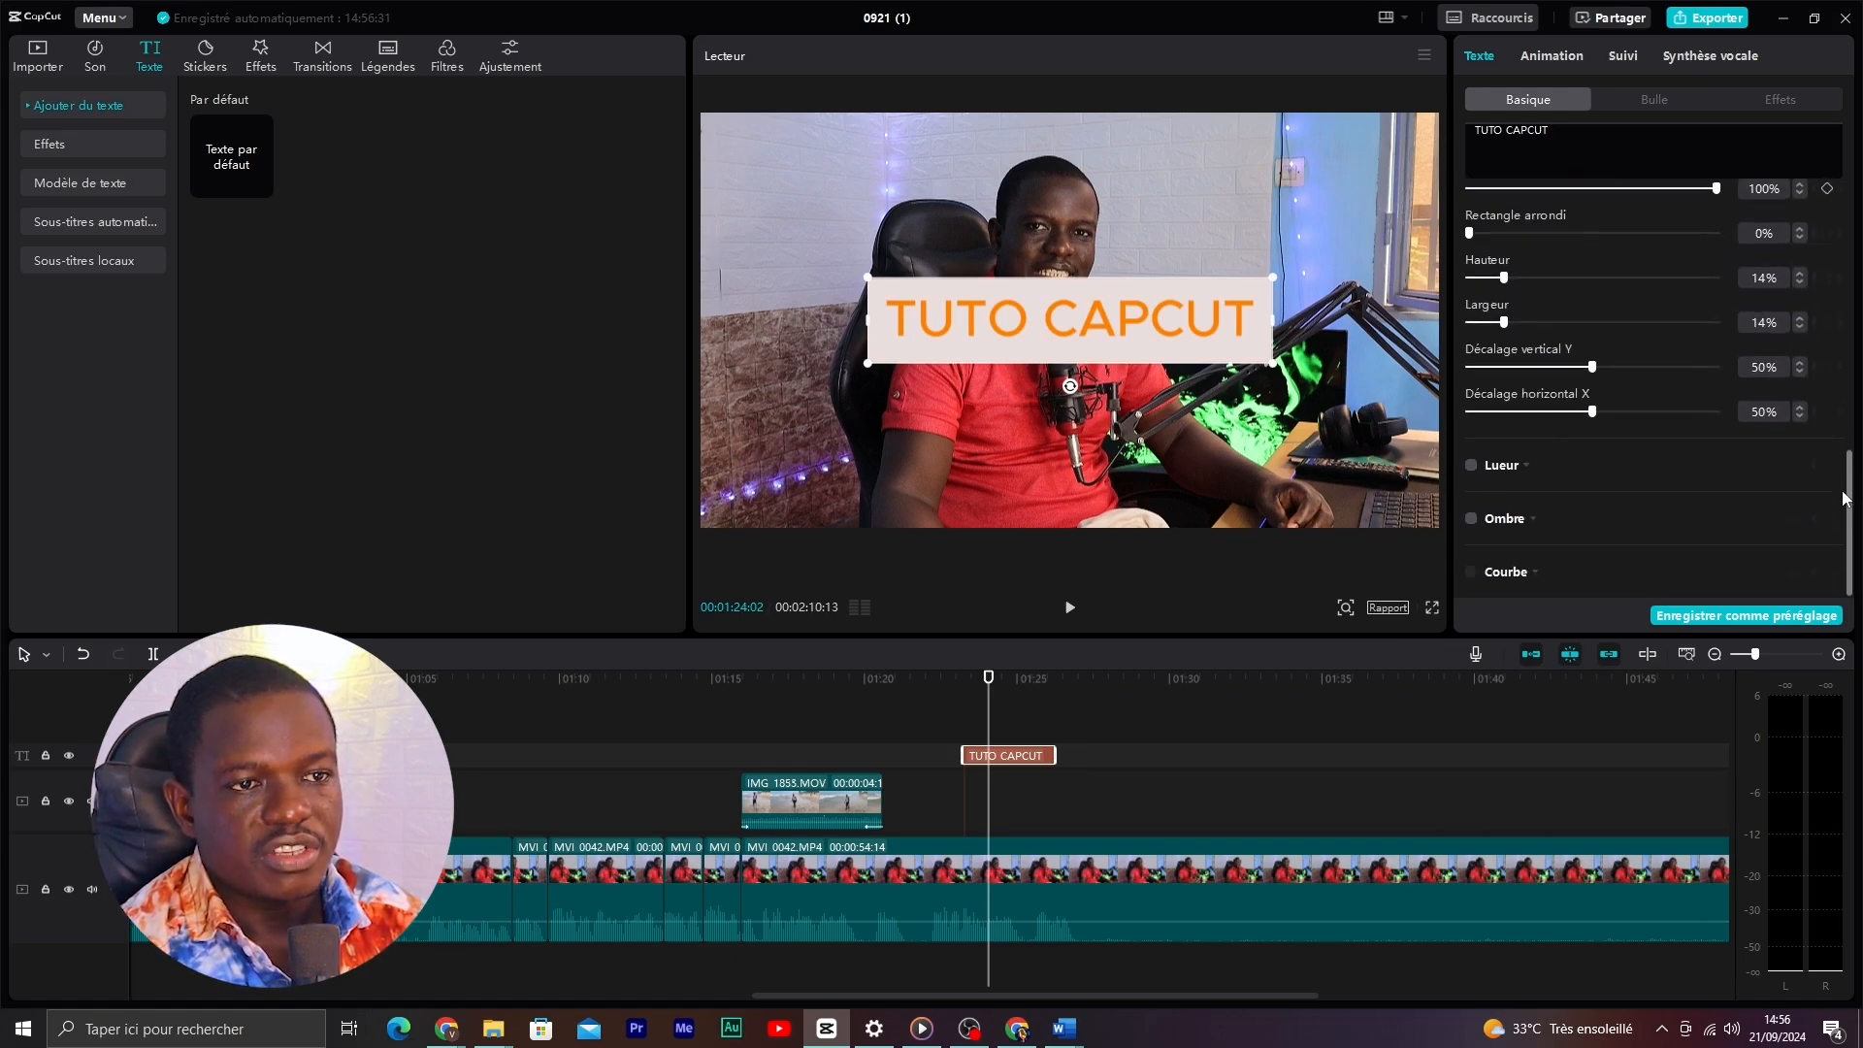
{"action": "left_click", "coordinate": [1471, 519]}
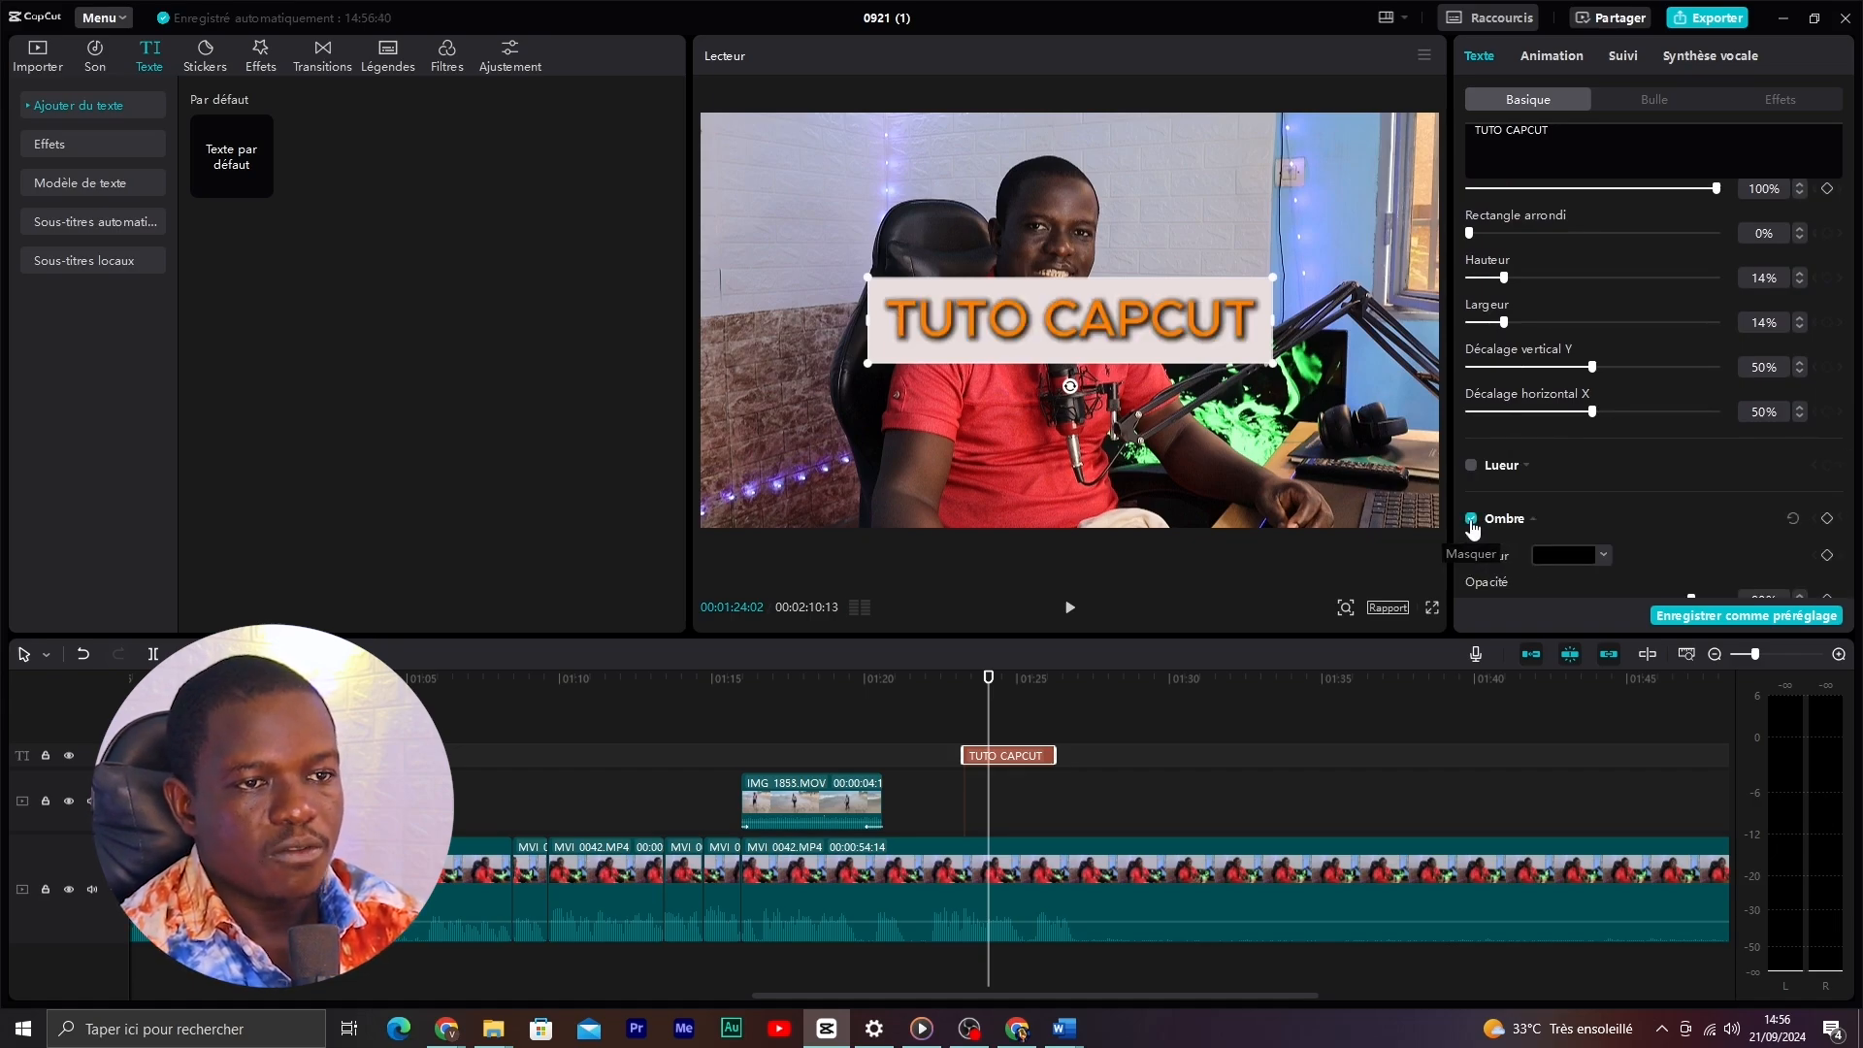
{"action": "left_click", "coordinate": [1553, 556]}
{"action": "mouse_move", "coordinate": [1529, 639]}
{"action": "left_mouse_down"}
{"action": "mouse_move", "coordinate": [1569, 630]}
{"action": "mouse_move", "coordinate": [1520, 607]}
{"action": "mouse_move", "coordinate": [1534, 658]}
{"action": "mouse_move", "coordinate": [1520, 648]}
{"action": "left_mouse_up"}
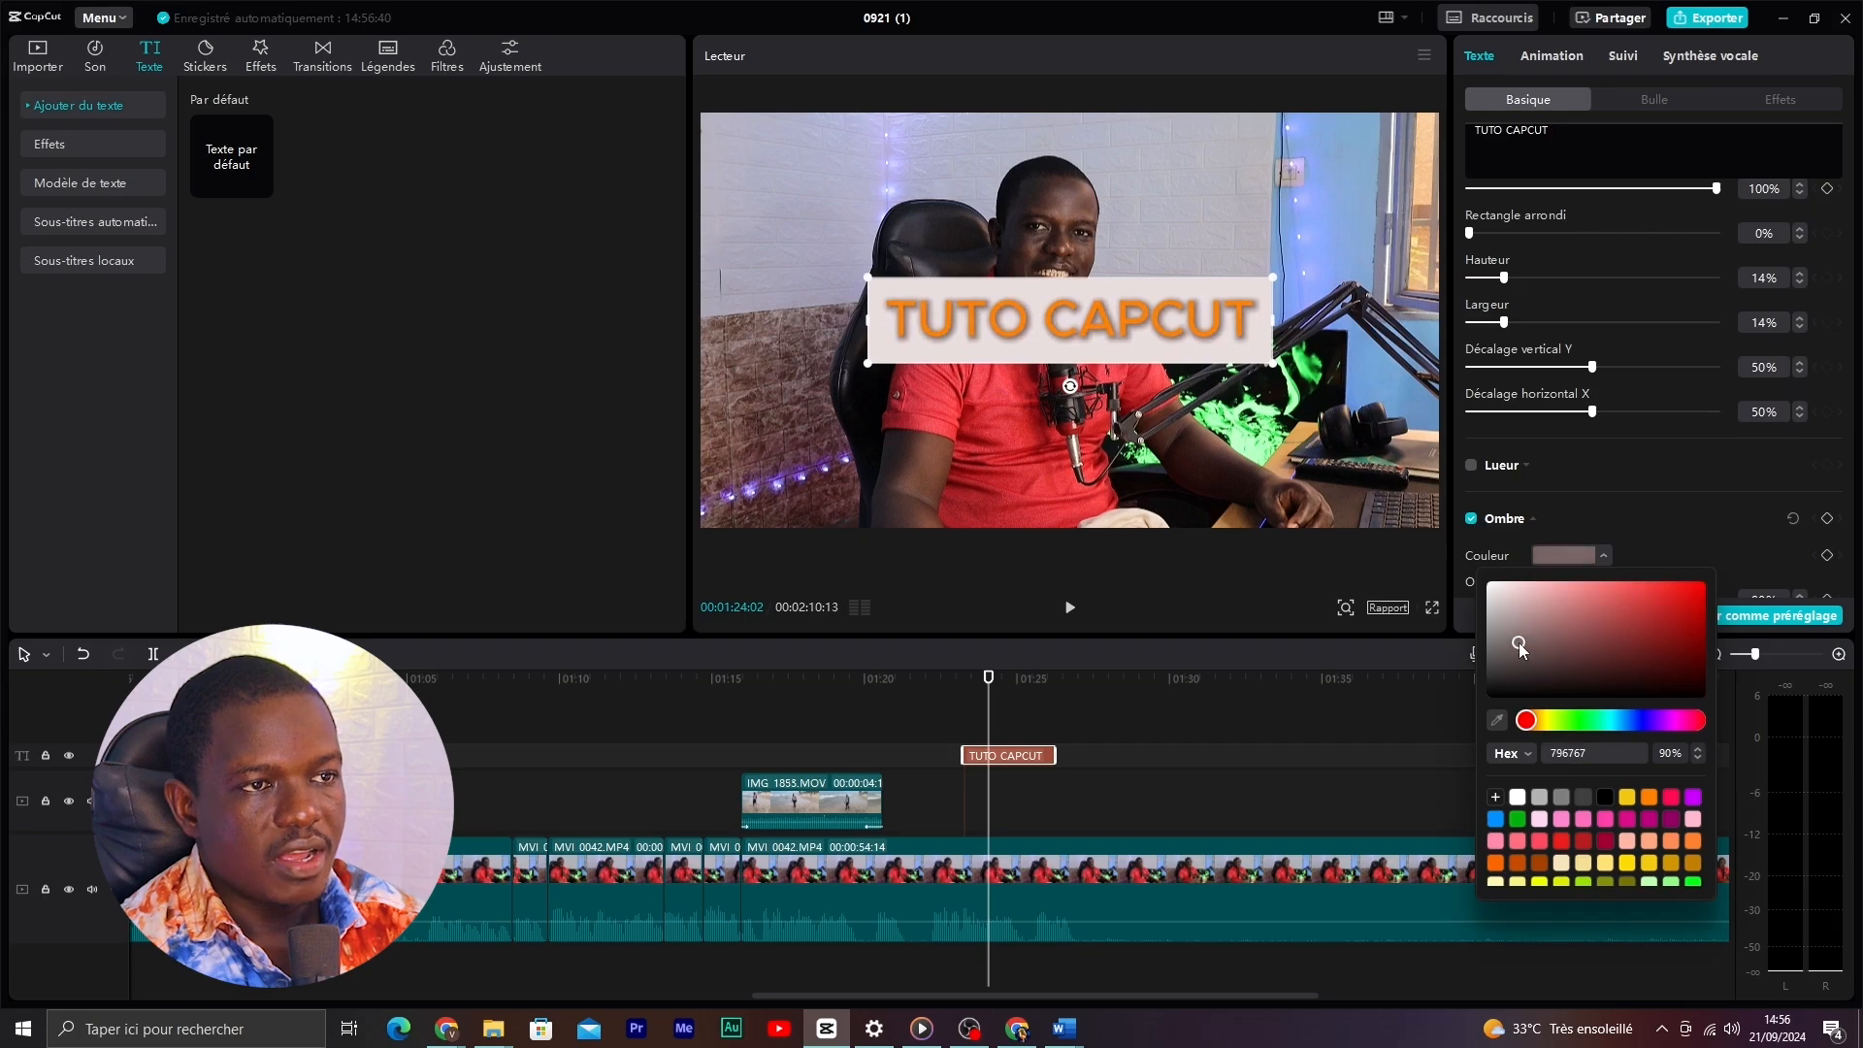
{"action": "left_click", "coordinate": [1685, 476]}
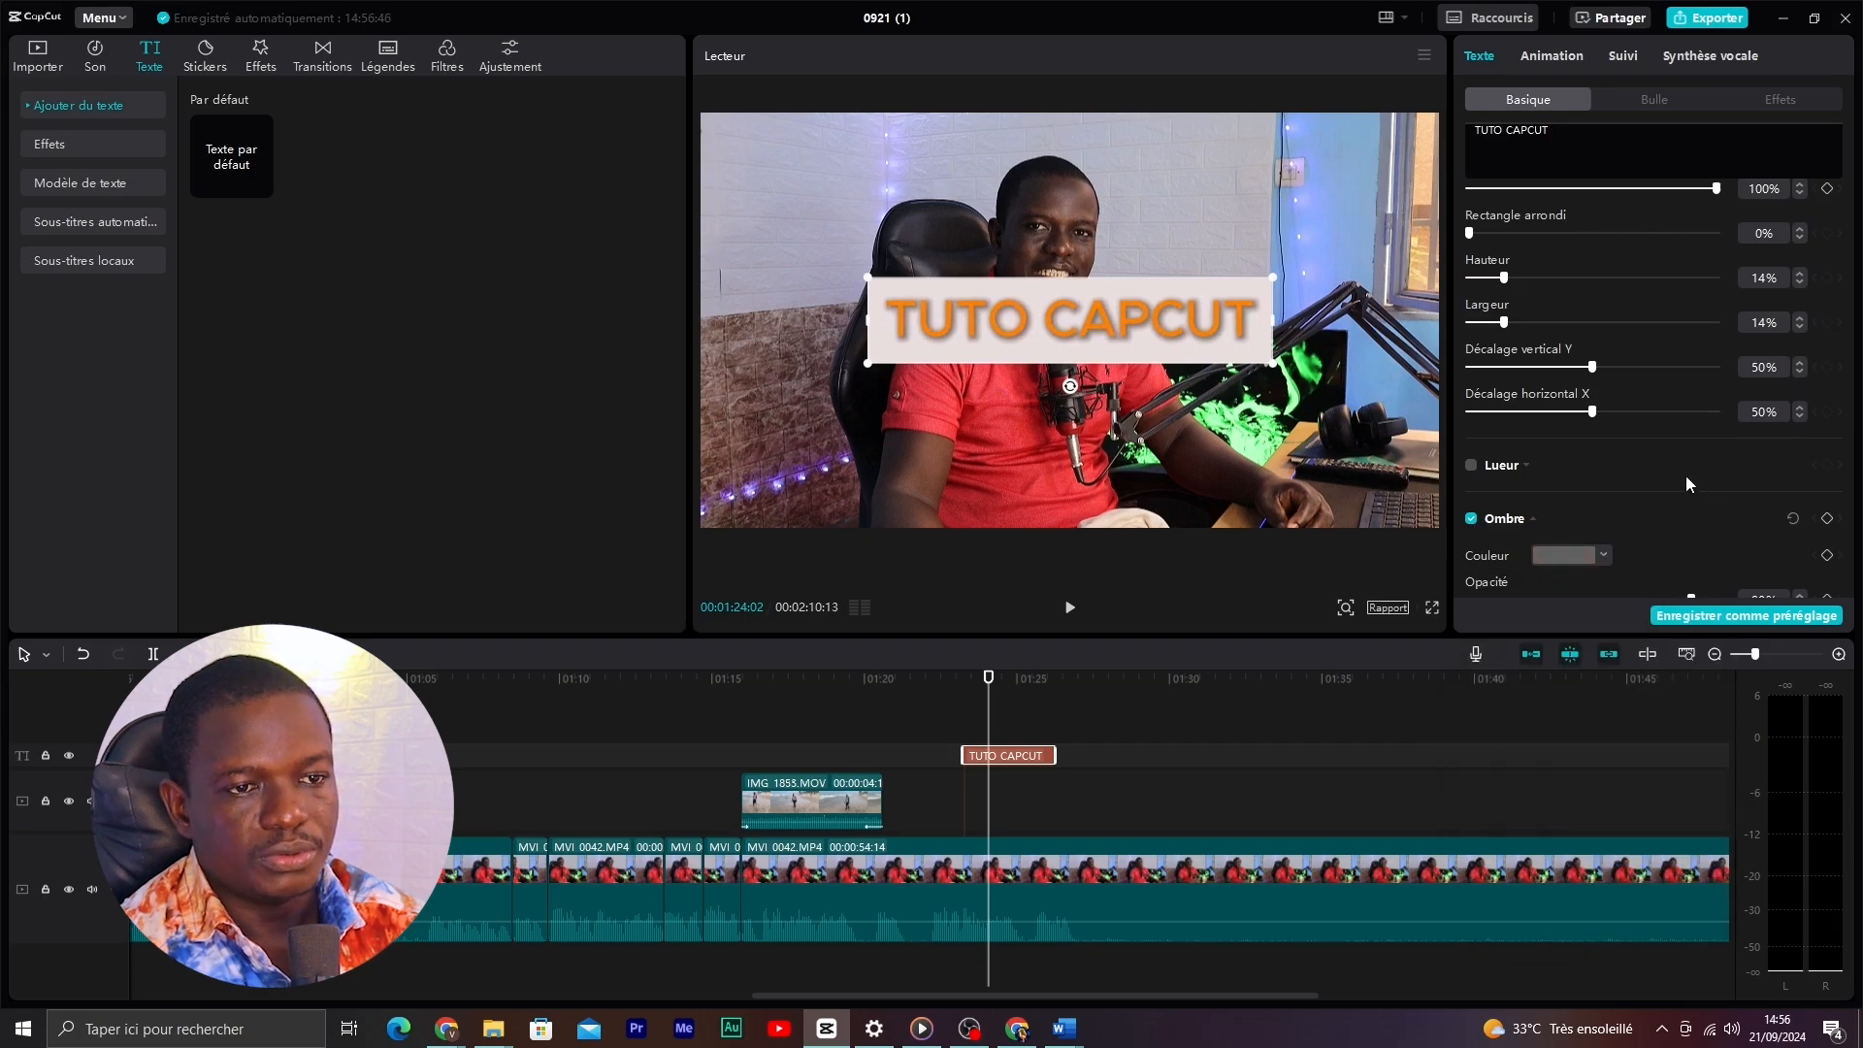
- Add a text with the glowing yellow effect at 00:01:24:02 and change its wording to TUTO CAPCUT
{"action": "scroll", "coordinate": [1852, 490], "scroll_direction": "down", "scroll_amount": 1}
{"action": "scroll", "coordinate": [1640, 547], "scroll_direction": "down", "scroll_amount": 3}
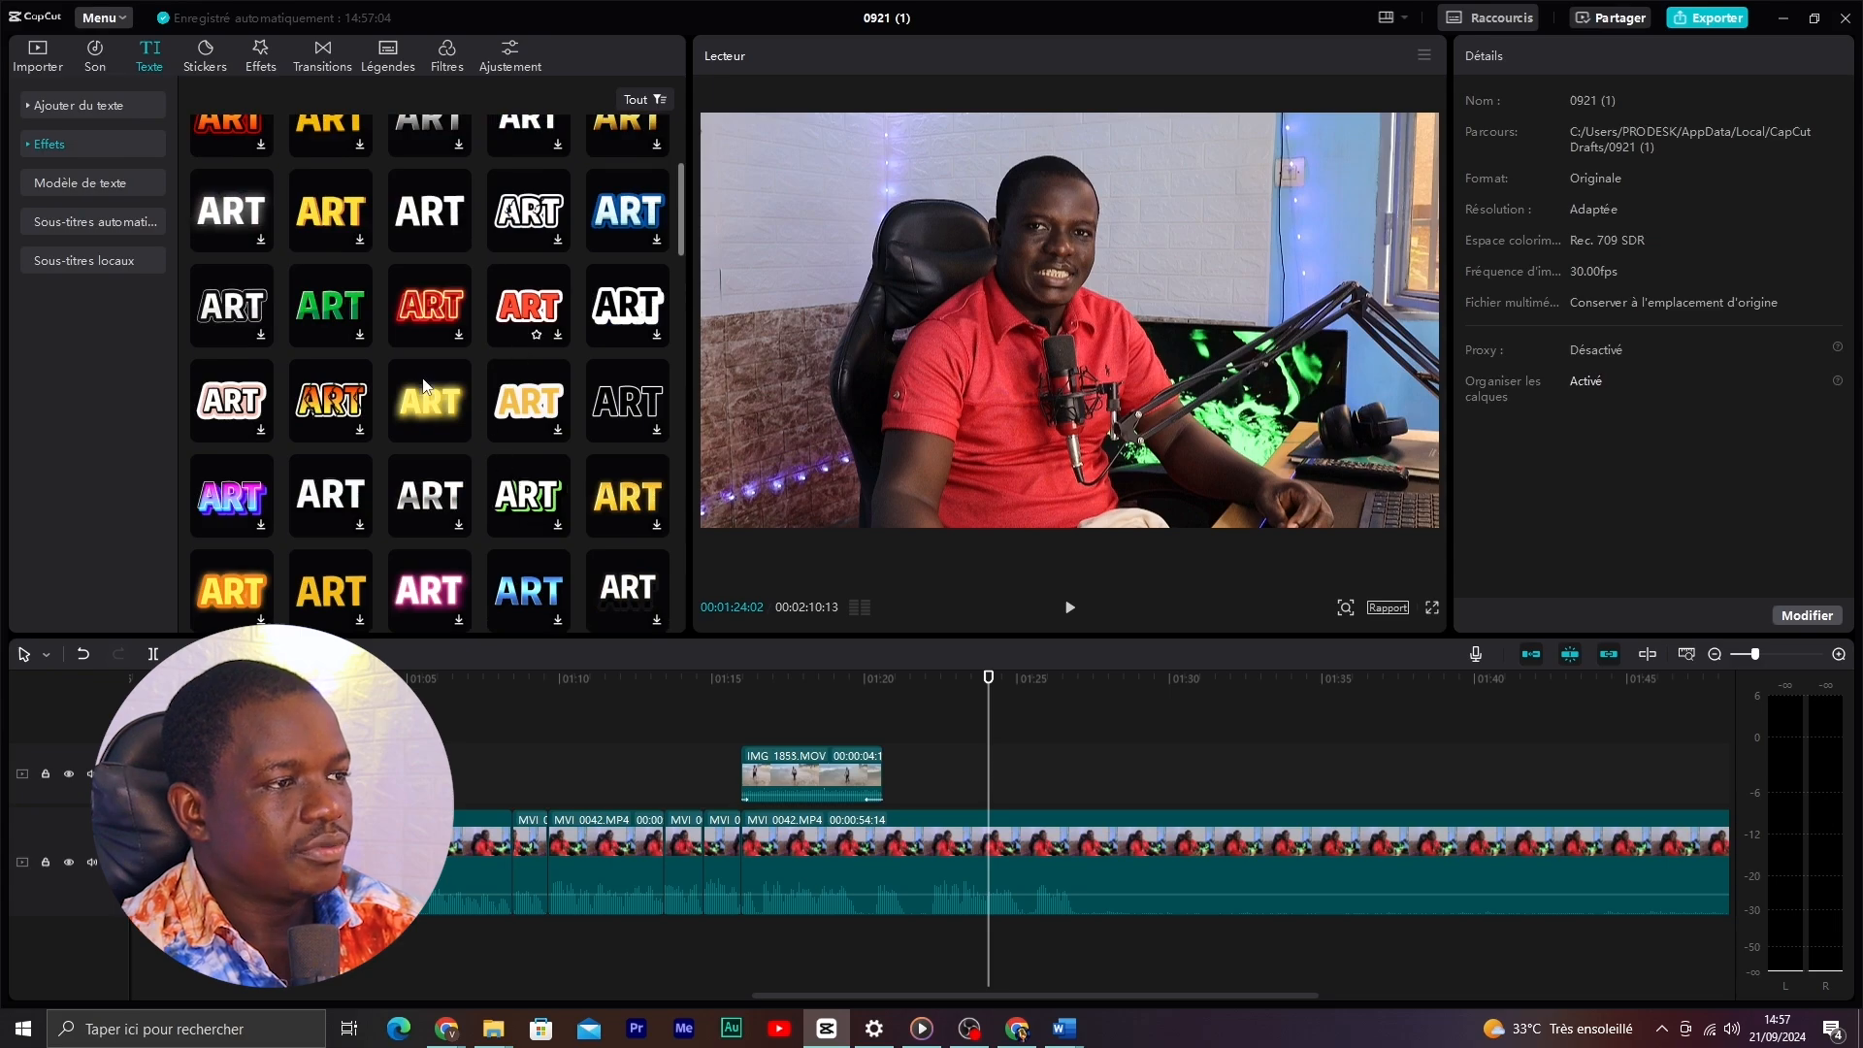
{"action": "left_click", "coordinate": [458, 430]}
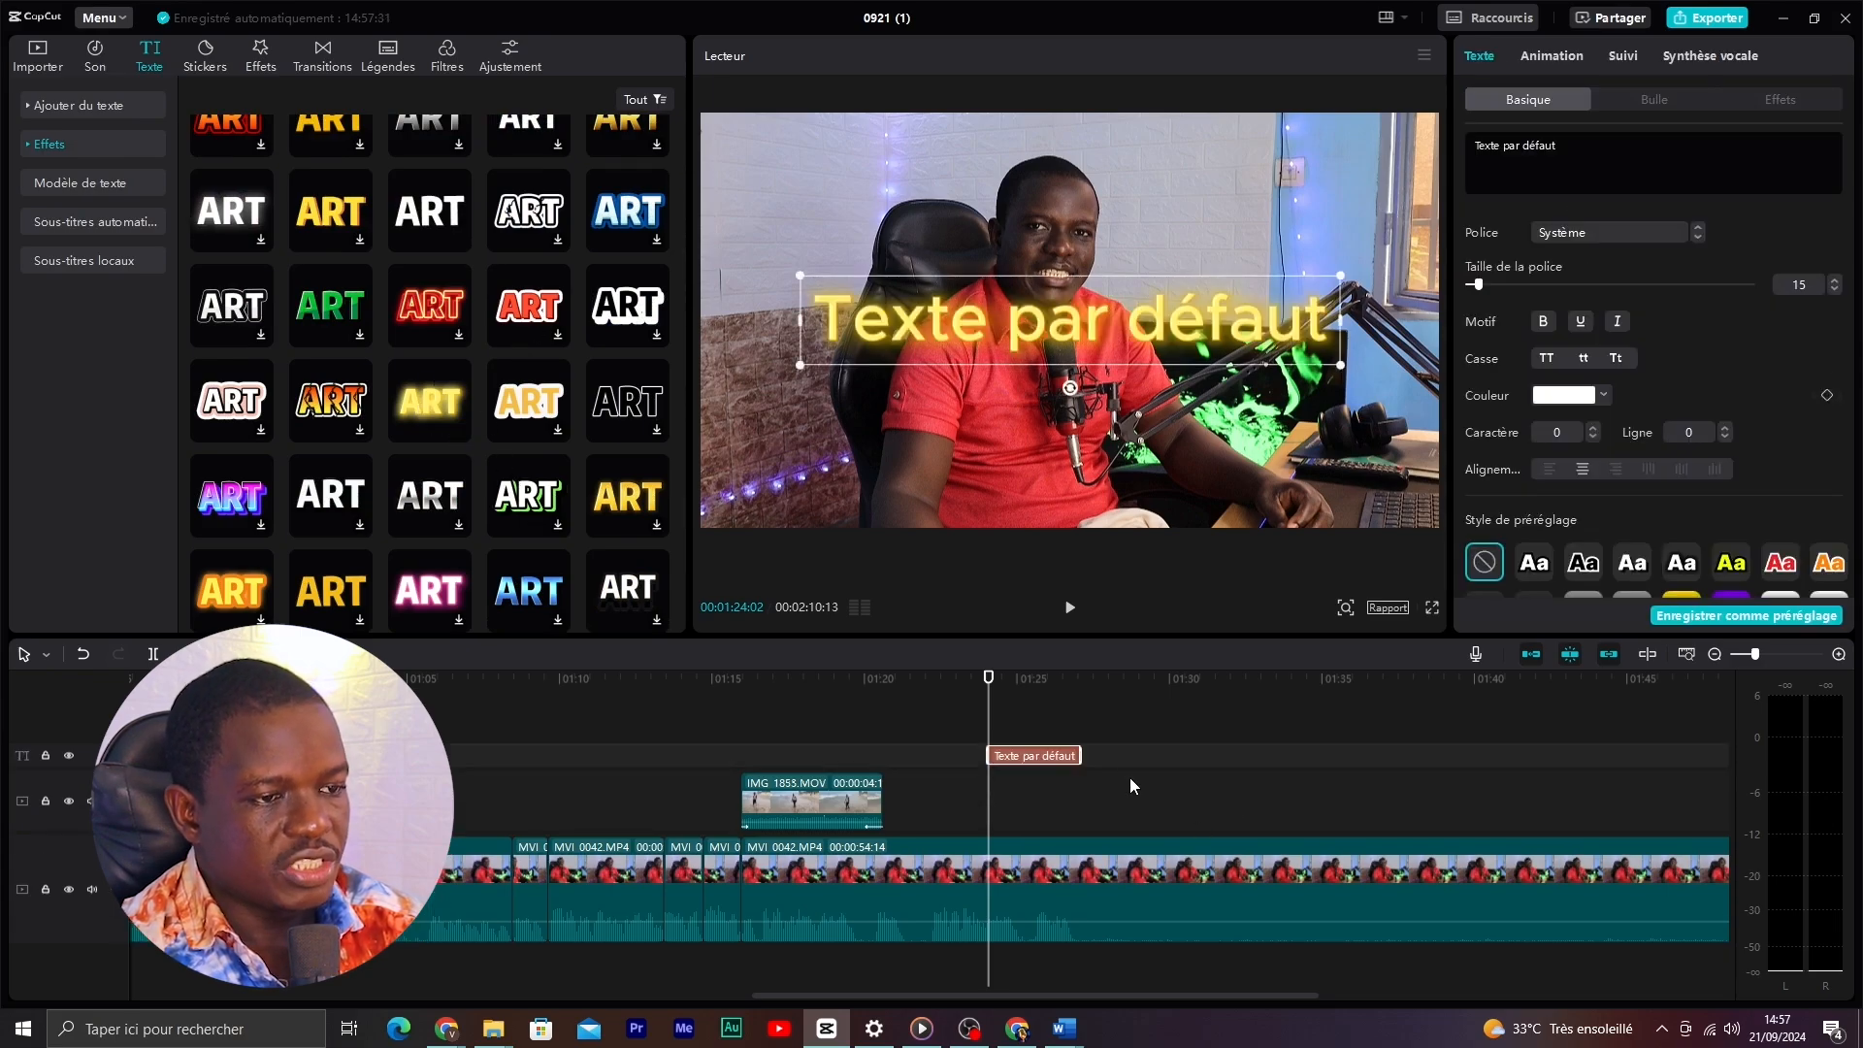
{"action": "left_click", "coordinate": [1017, 679]}
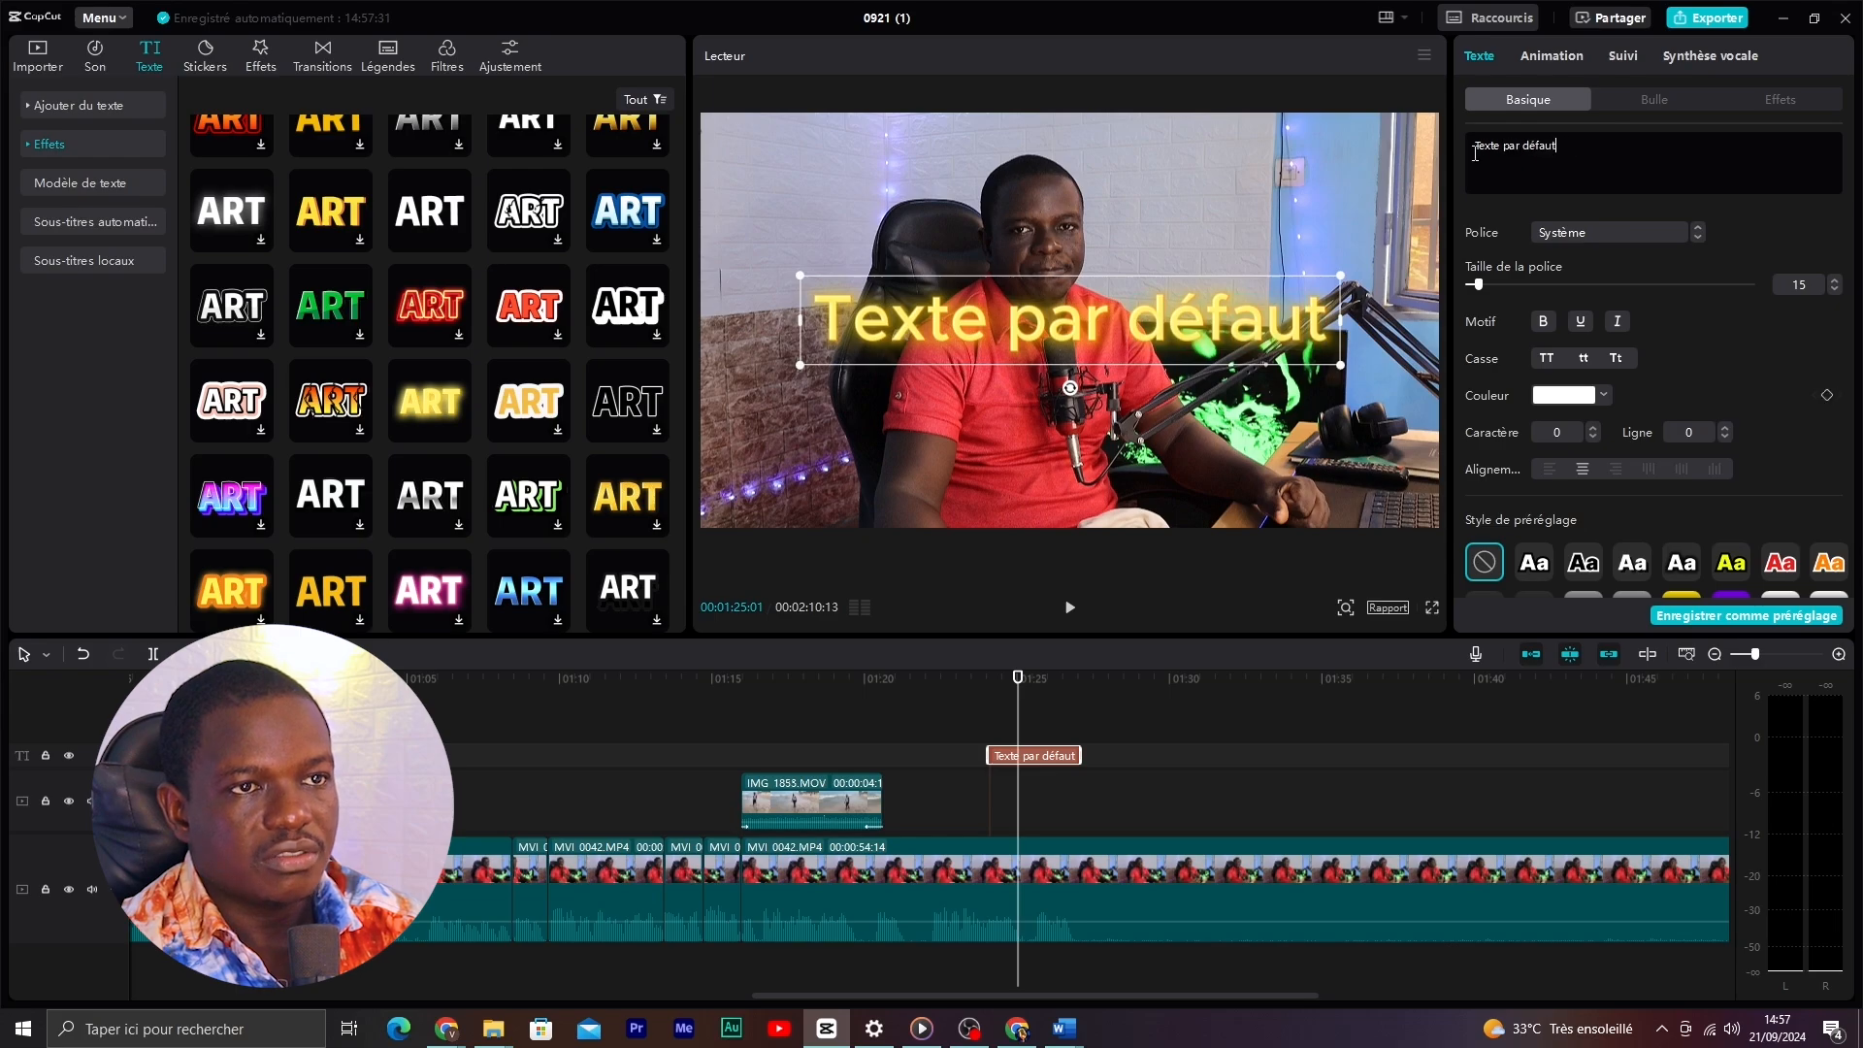
{"action": "left_click_drag", "start_coordinate": [1570, 146], "coordinate": [1460, 150]}
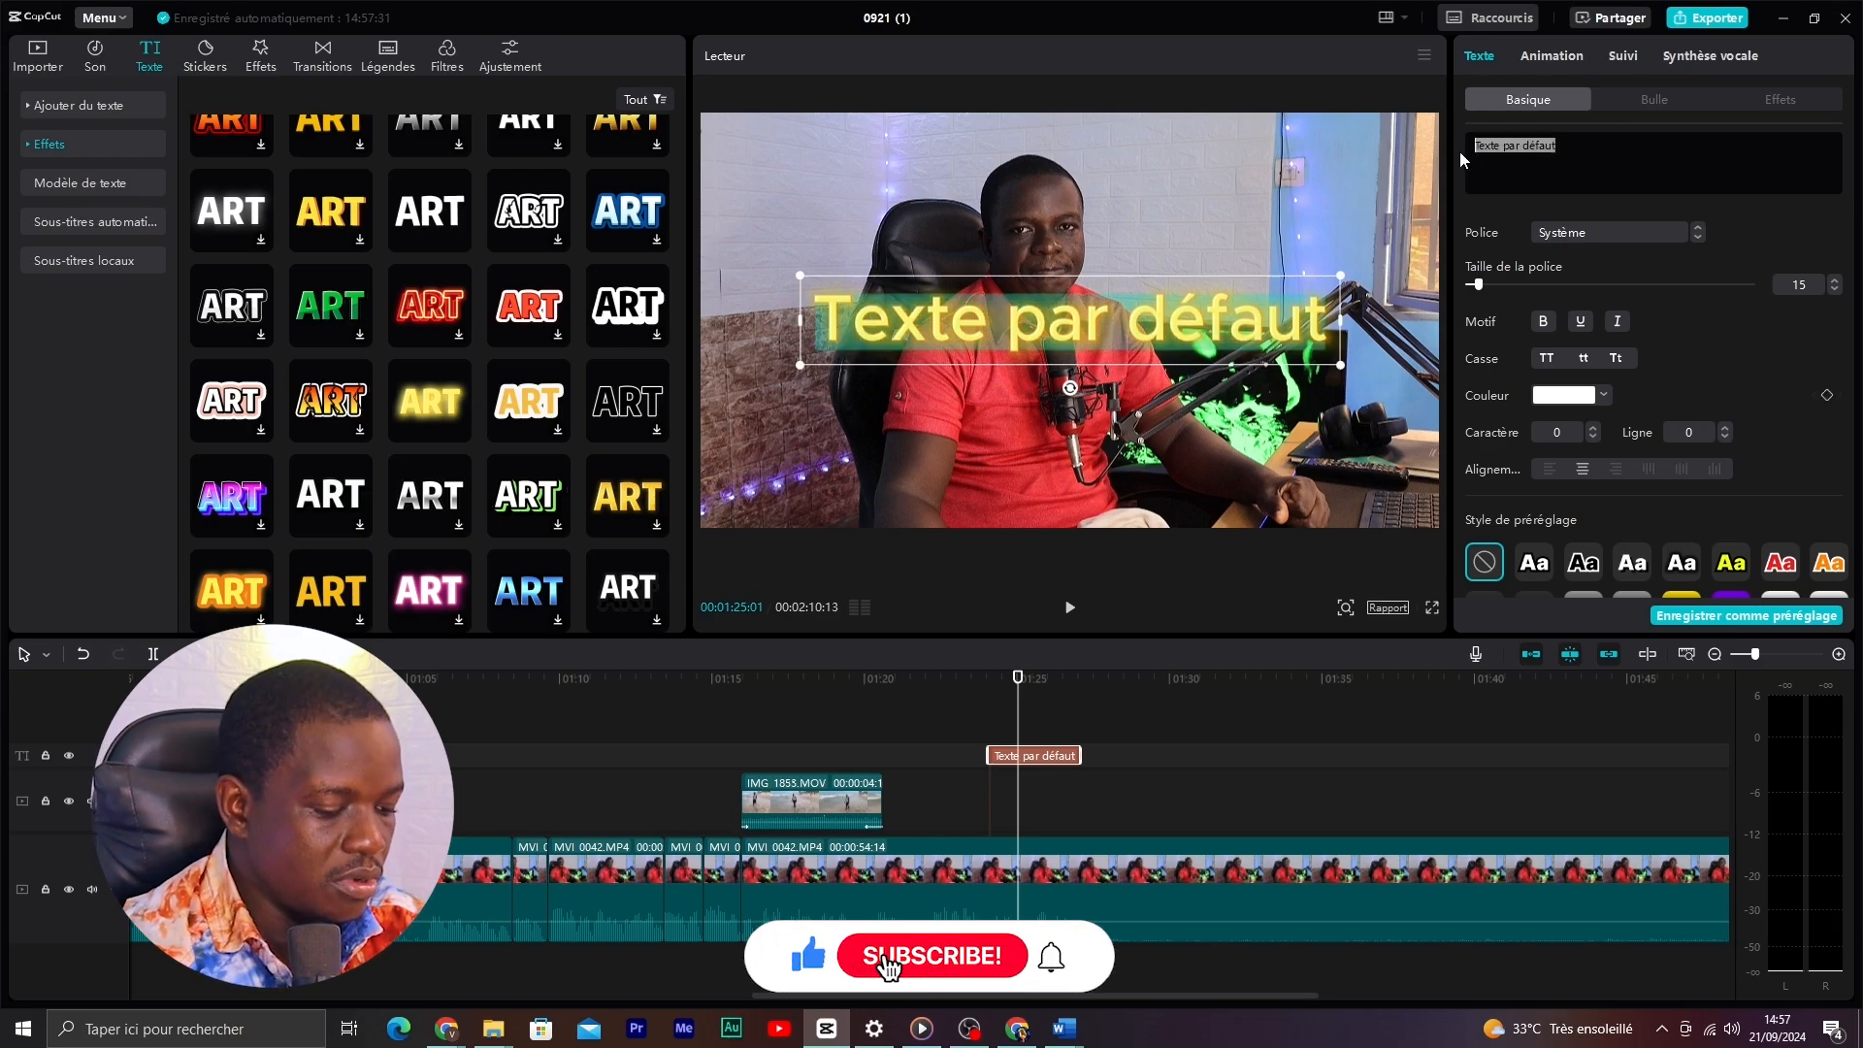
{"action": "type", "text": "TUTO CAP"}
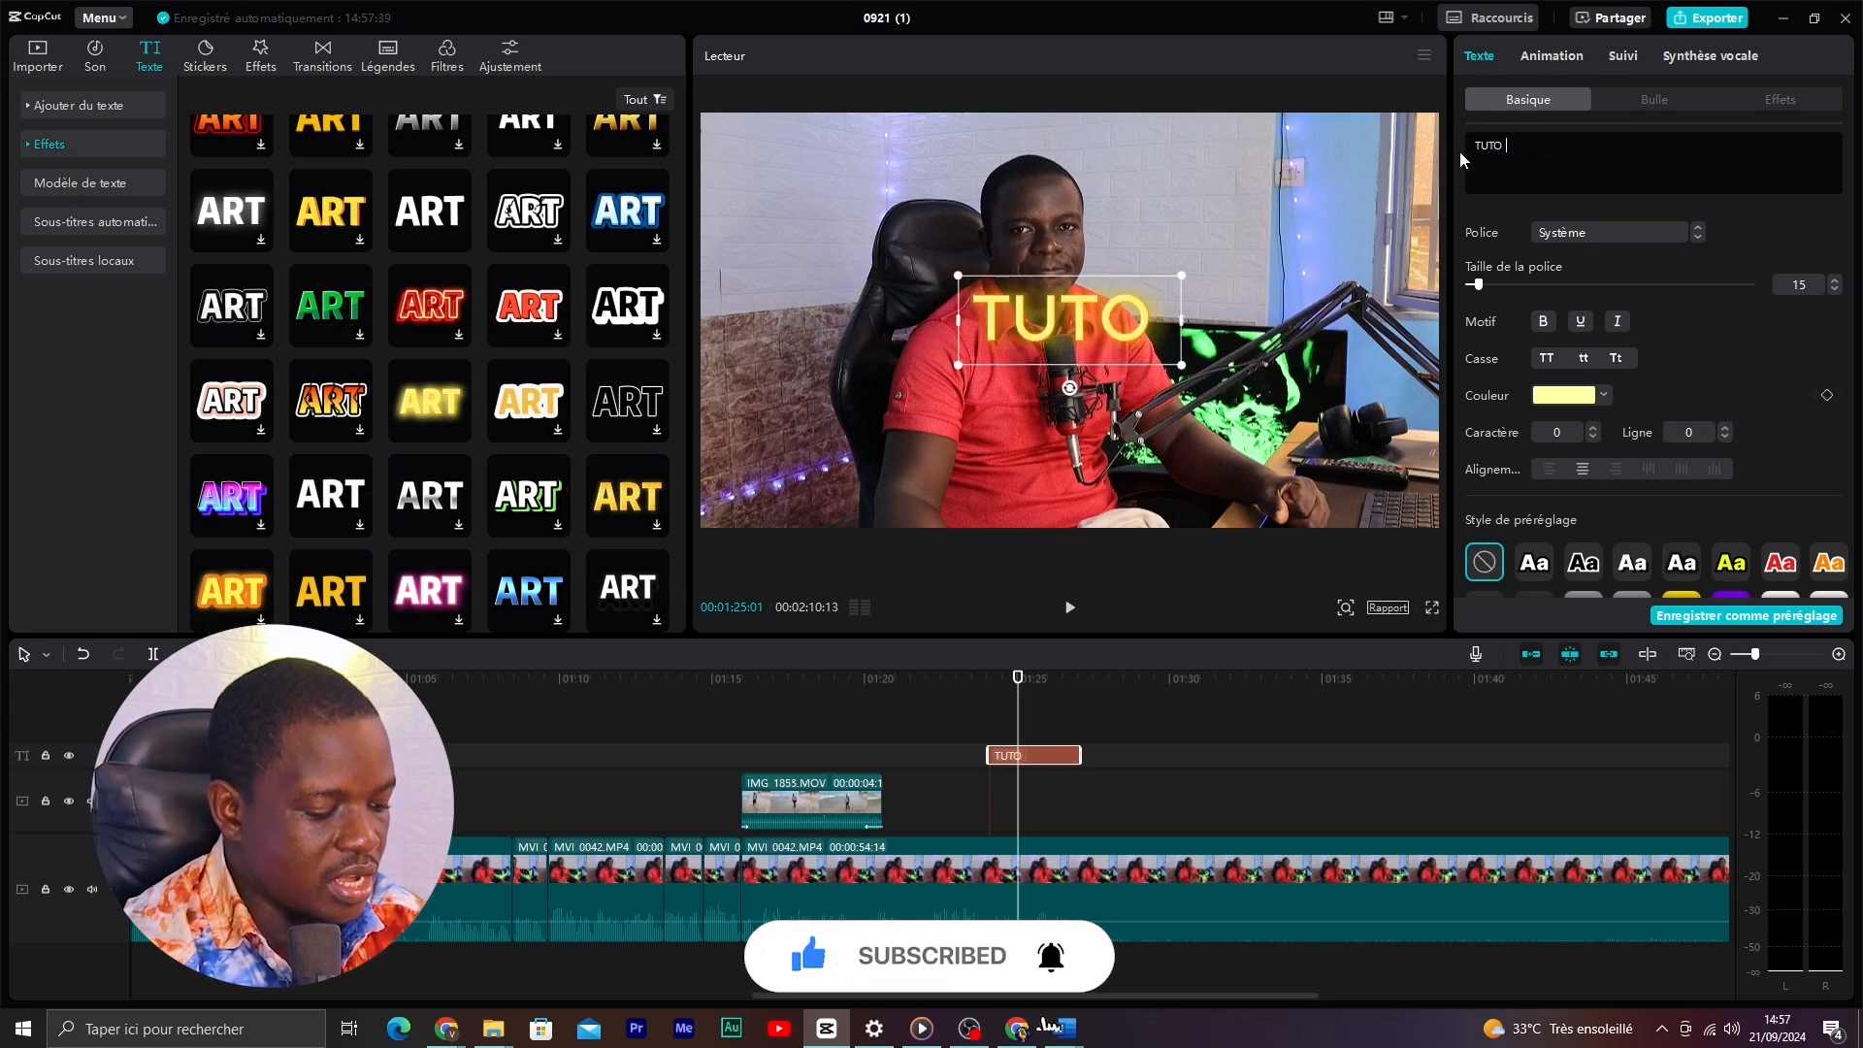
{"action": "type", "text": "CUT"}
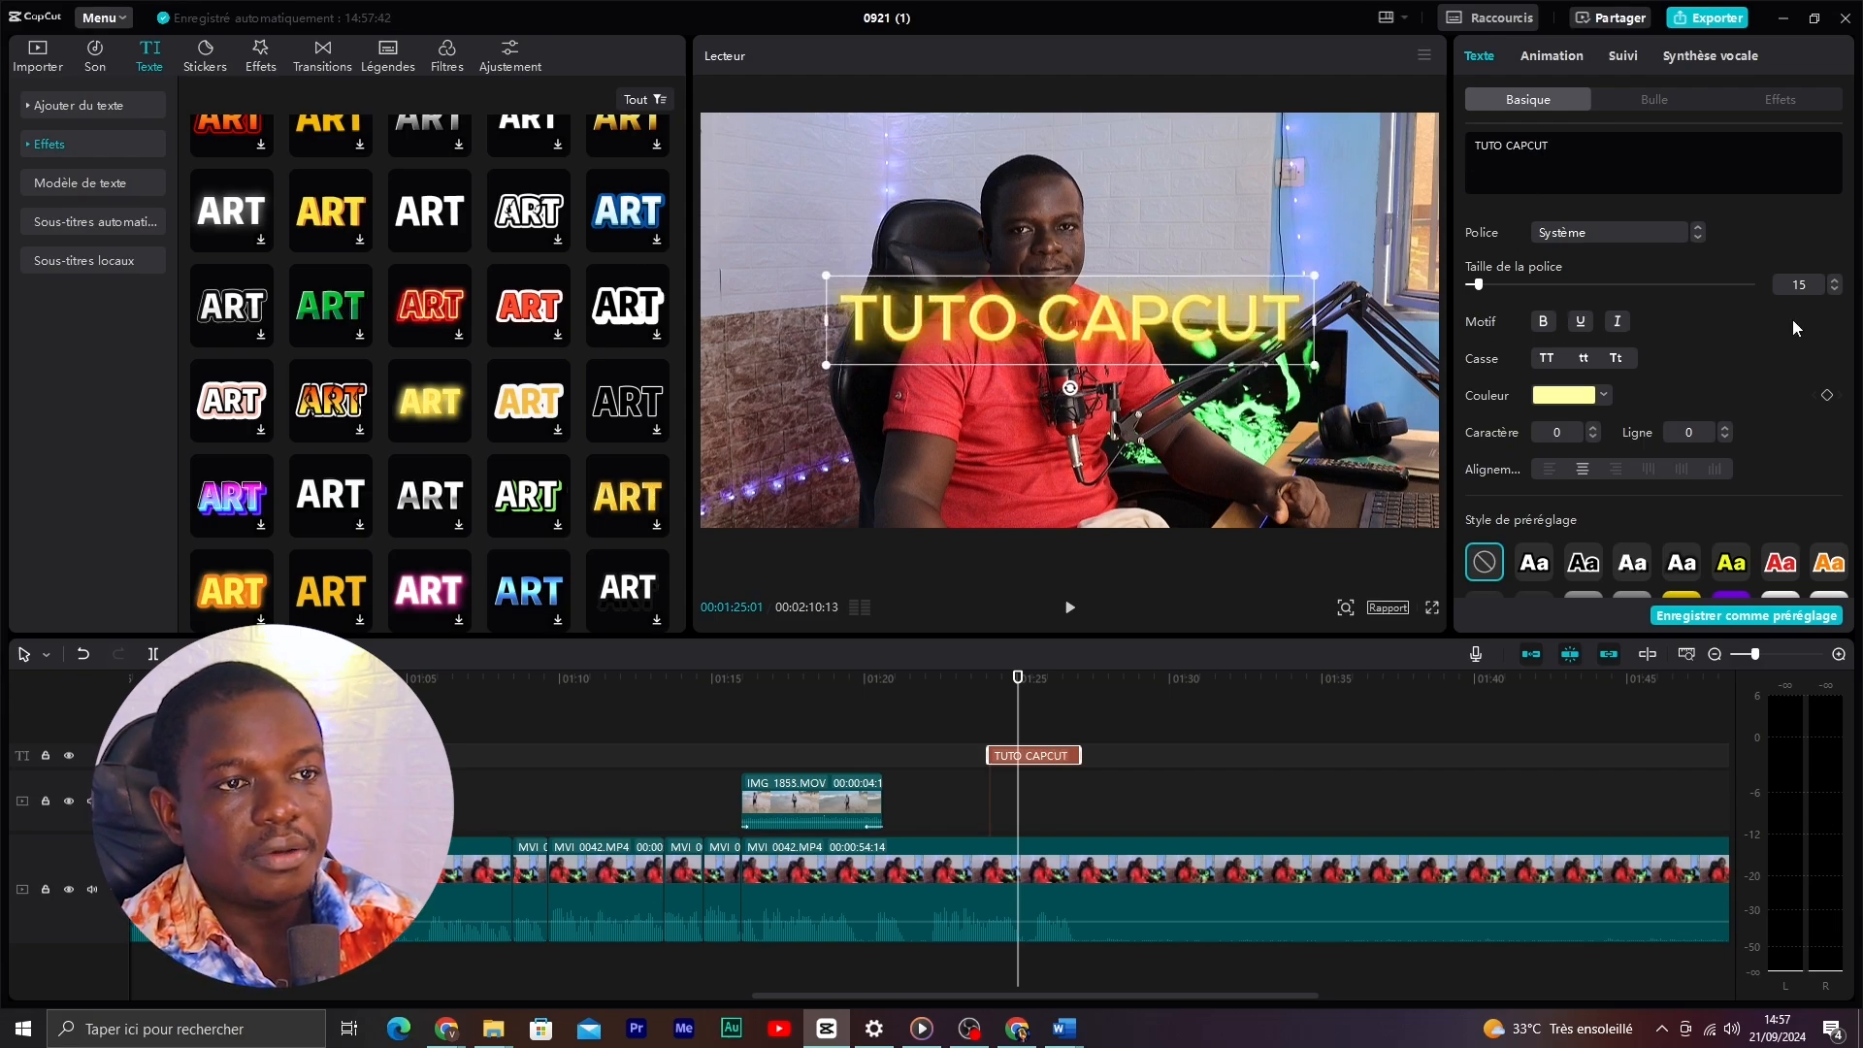
- Reduce the yellow title's font size and scale it to 55%, placing it low in the frame at X 0, Y -772
{"action": "left_click", "coordinate": [1835, 281]}
{"action": "left_click", "coordinate": [1835, 281]}
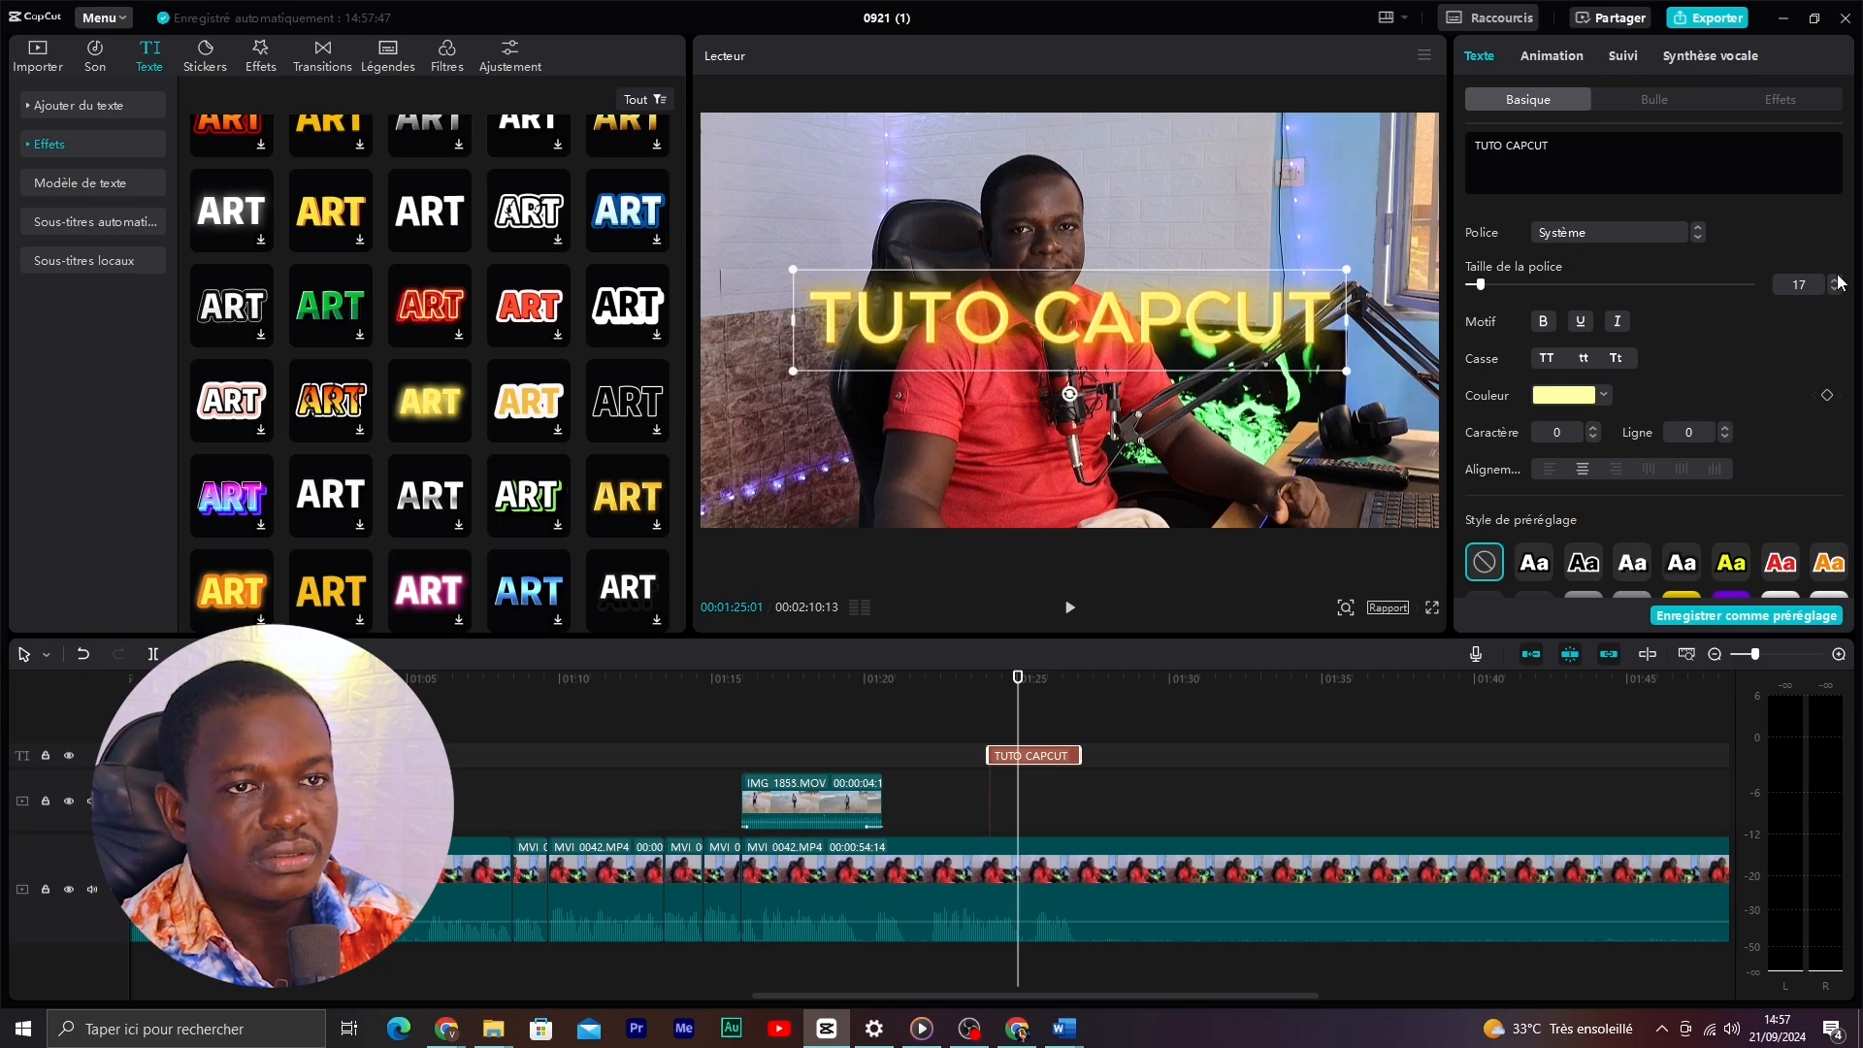
{"action": "left_click", "coordinate": [1837, 290]}
{"action": "left_click", "coordinate": [1836, 290]}
{"action": "left_click", "coordinate": [1836, 290]}
{"action": "left_click", "coordinate": [1836, 290]}
{"action": "left_click", "coordinate": [1836, 290]}
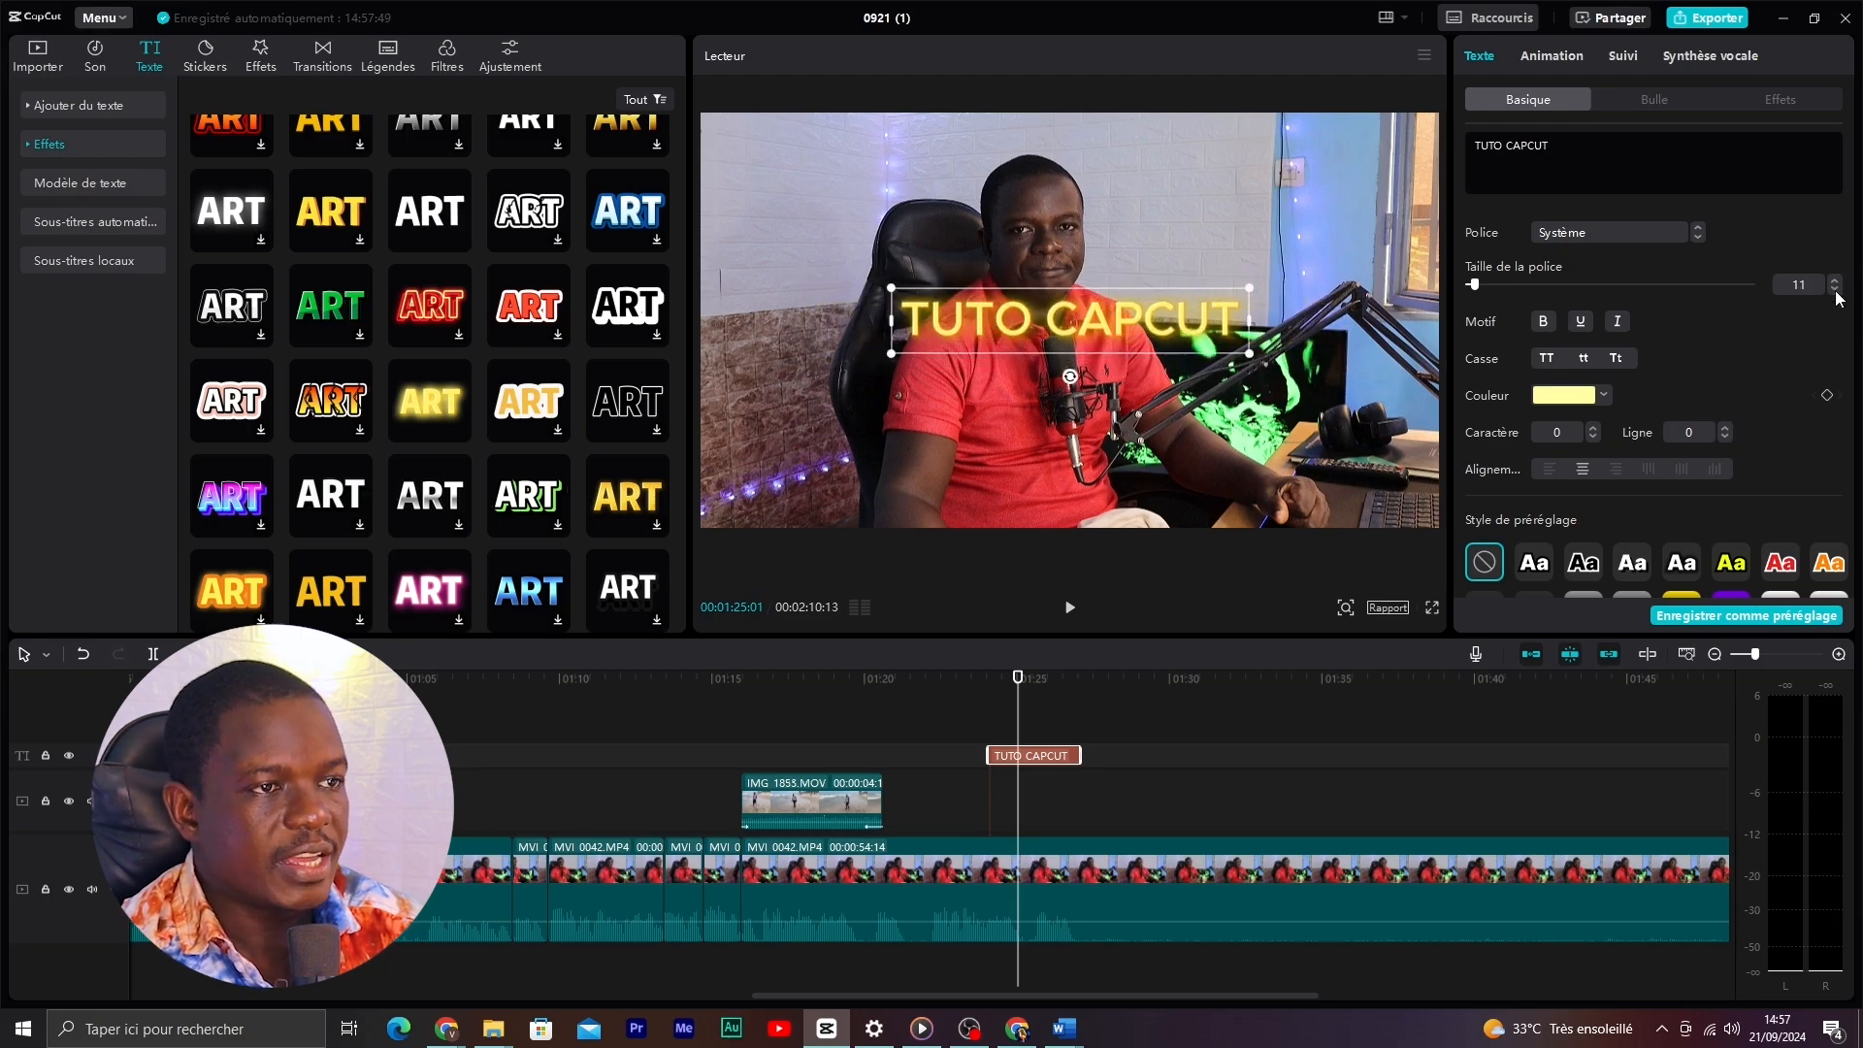
{"action": "left_click", "coordinate": [1837, 291]}
{"action": "left_click", "coordinate": [1837, 291]}
{"action": "left_click_drag", "start_coordinate": [1048, 334], "coordinate": [1055, 457]}
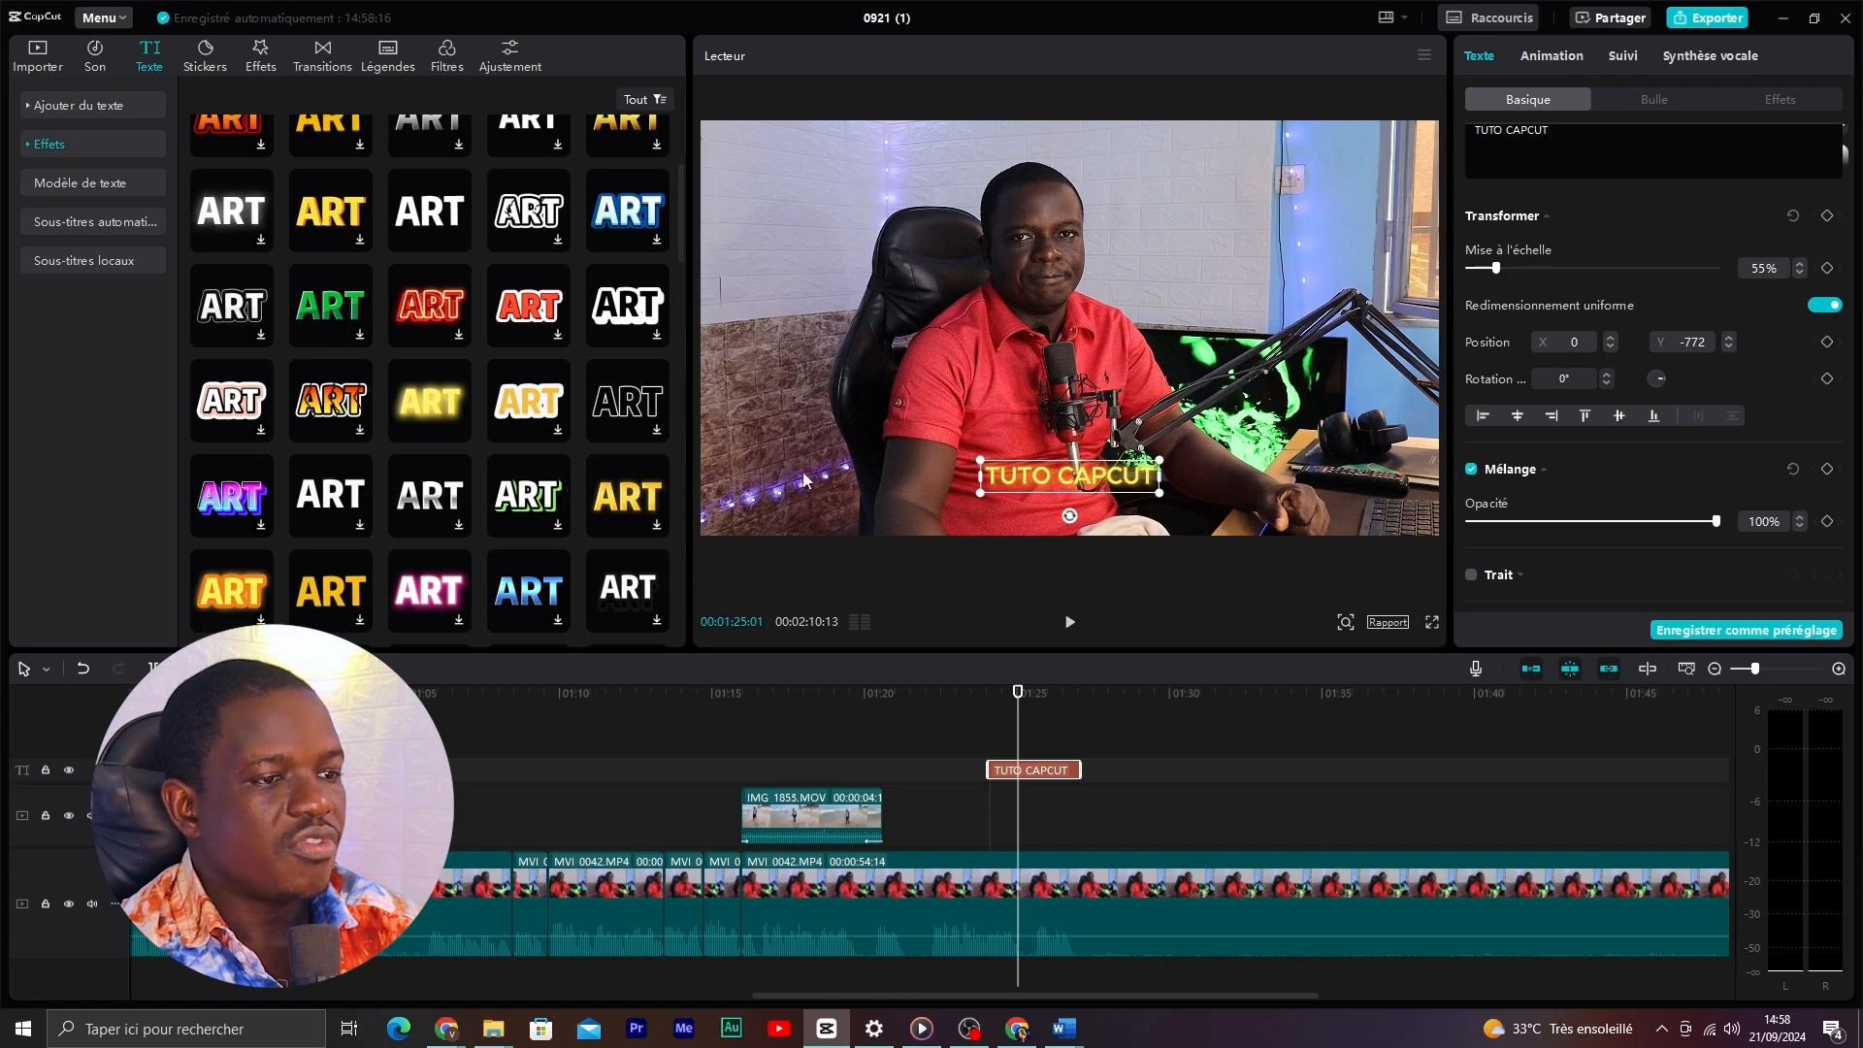
- Apply the first blur-style (Flou) intro animation to the TUTO CAPCUT title and play it back full screen
{"action": "left_click", "coordinate": [1543, 58]}
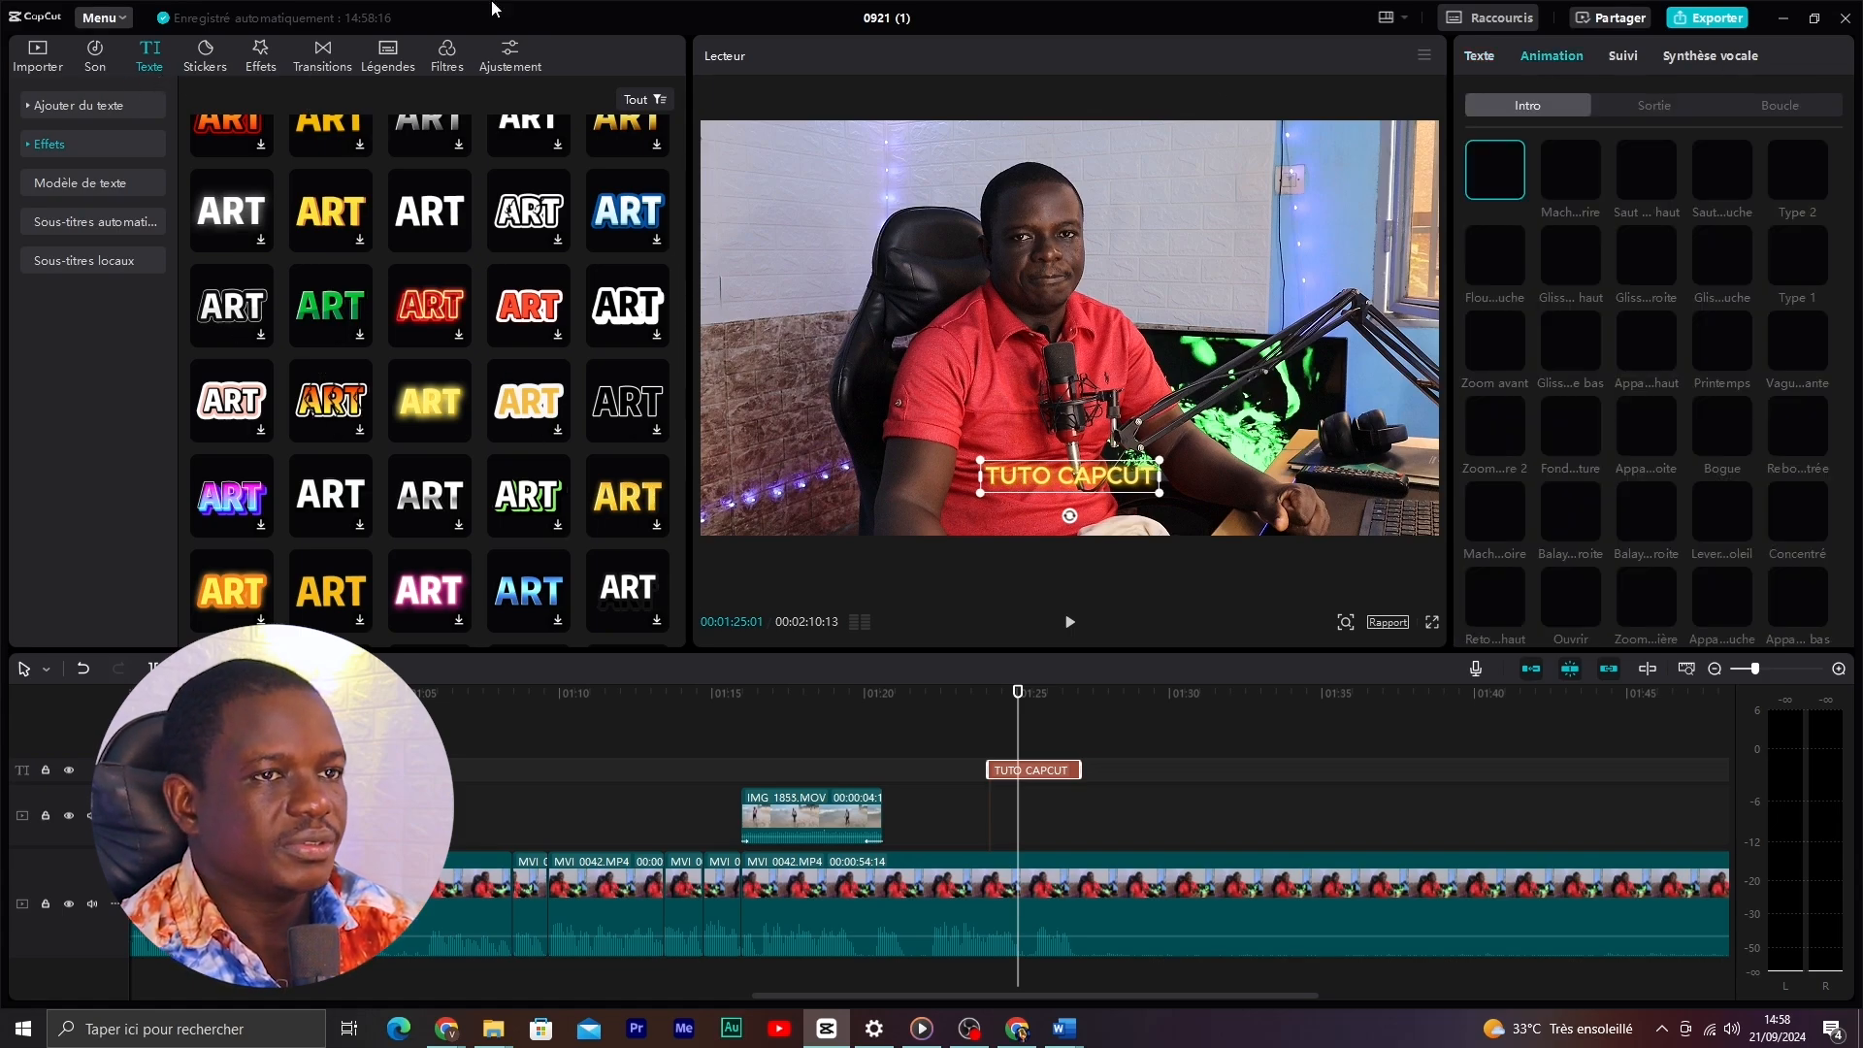
{"action": "left_click", "coordinate": [1655, 105]}
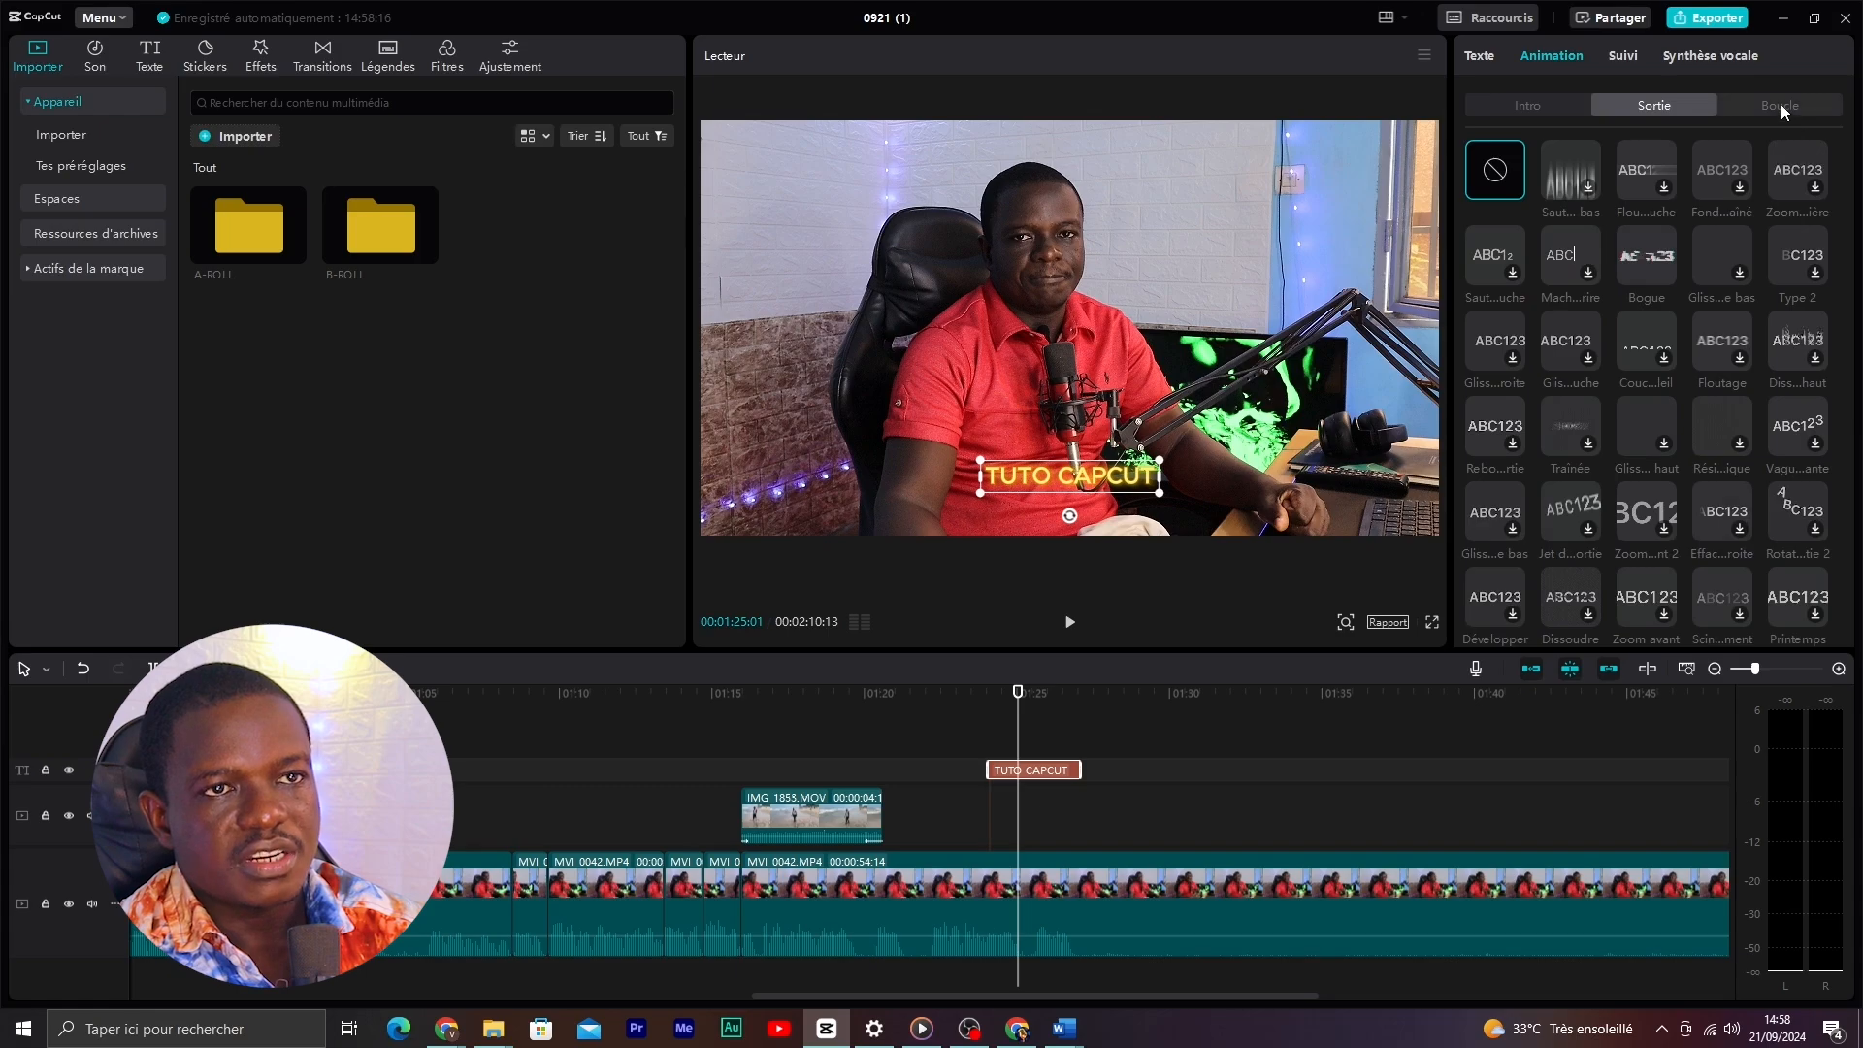
{"action": "left_click", "coordinate": [1782, 109]}
{"action": "left_click", "coordinate": [1527, 108]}
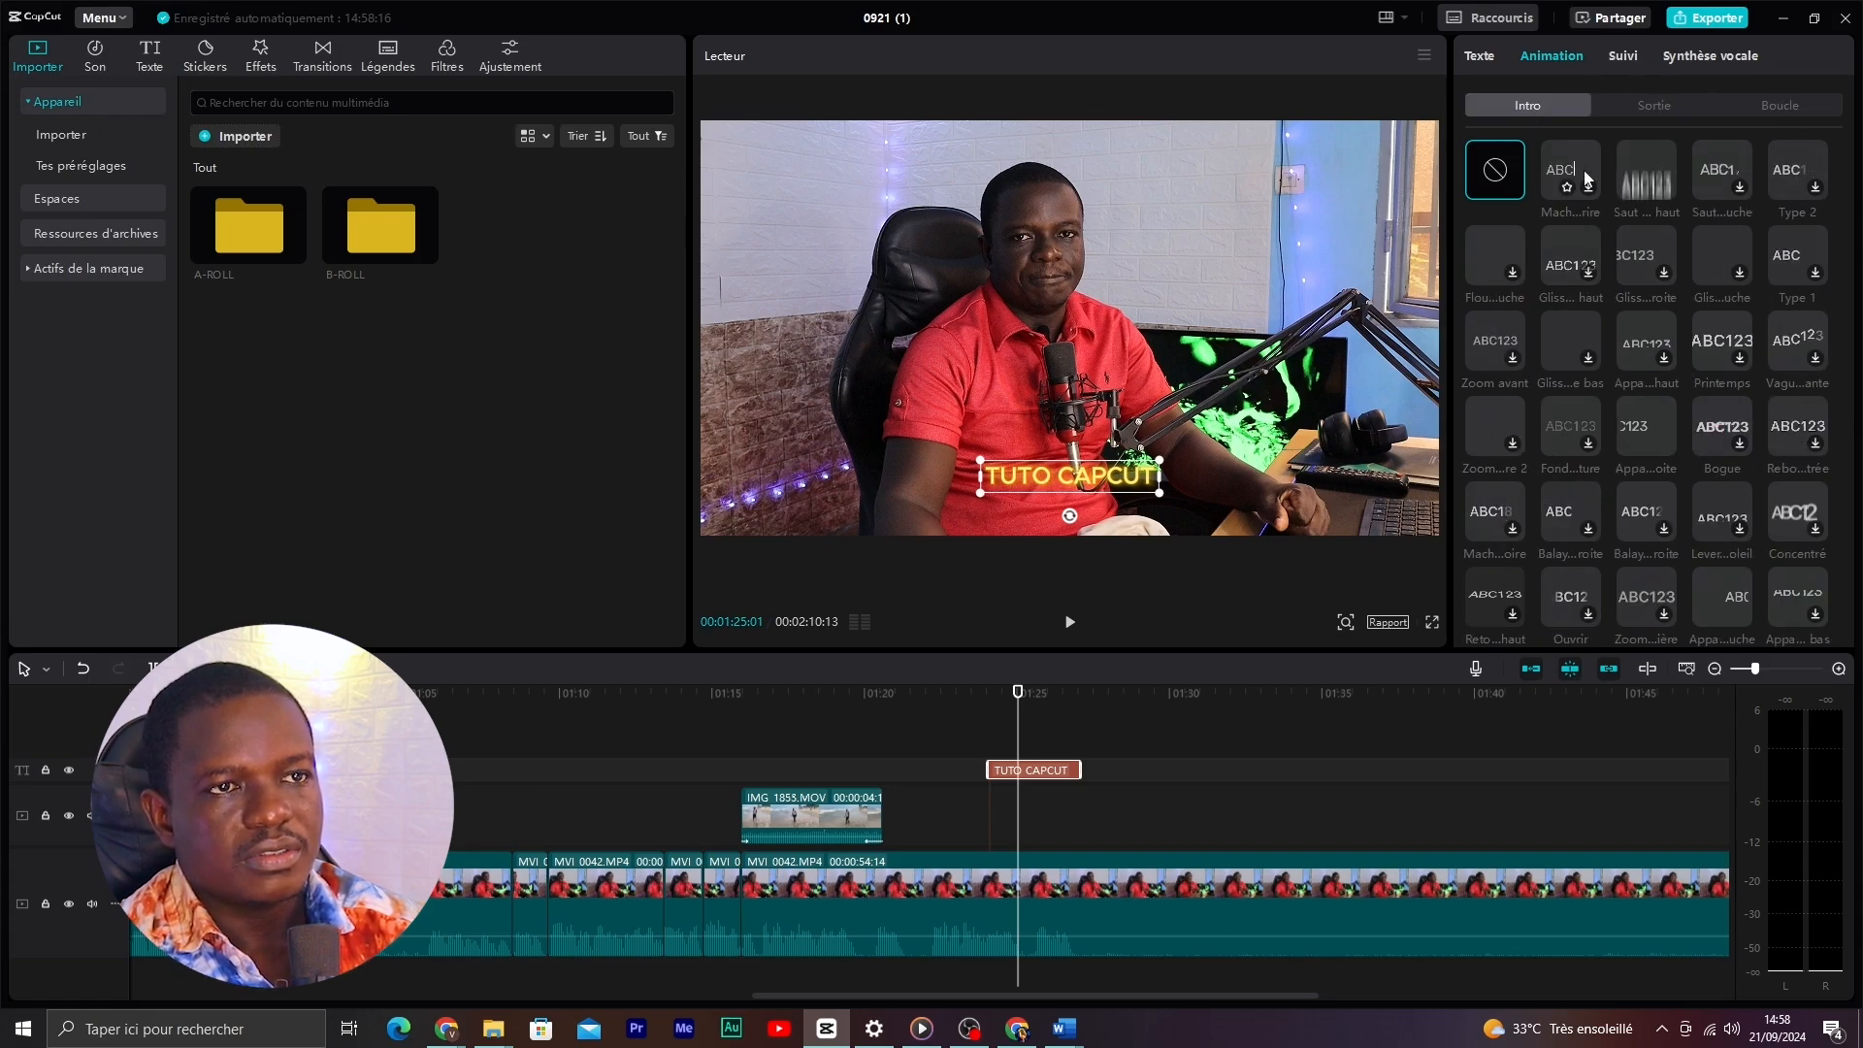
{"action": "left_click", "coordinate": [1512, 260]}
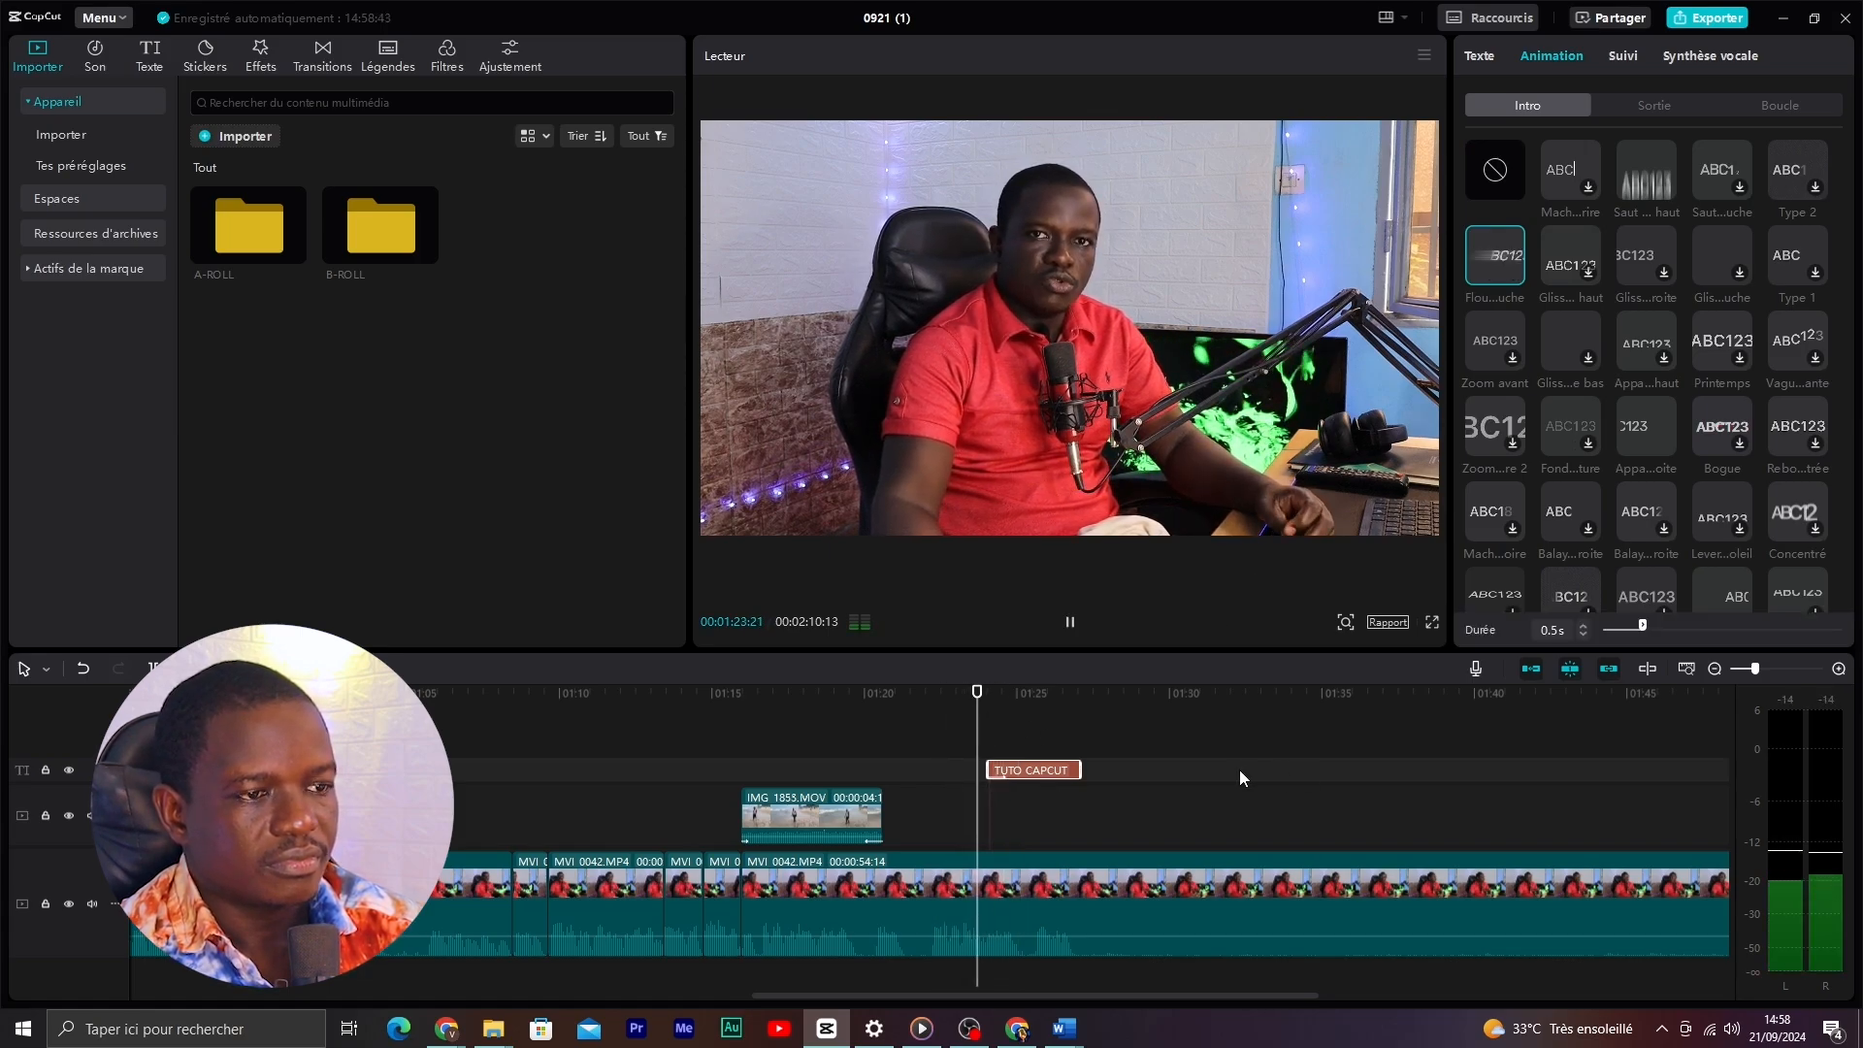
{"action": "left_click", "coordinate": [1431, 622]}
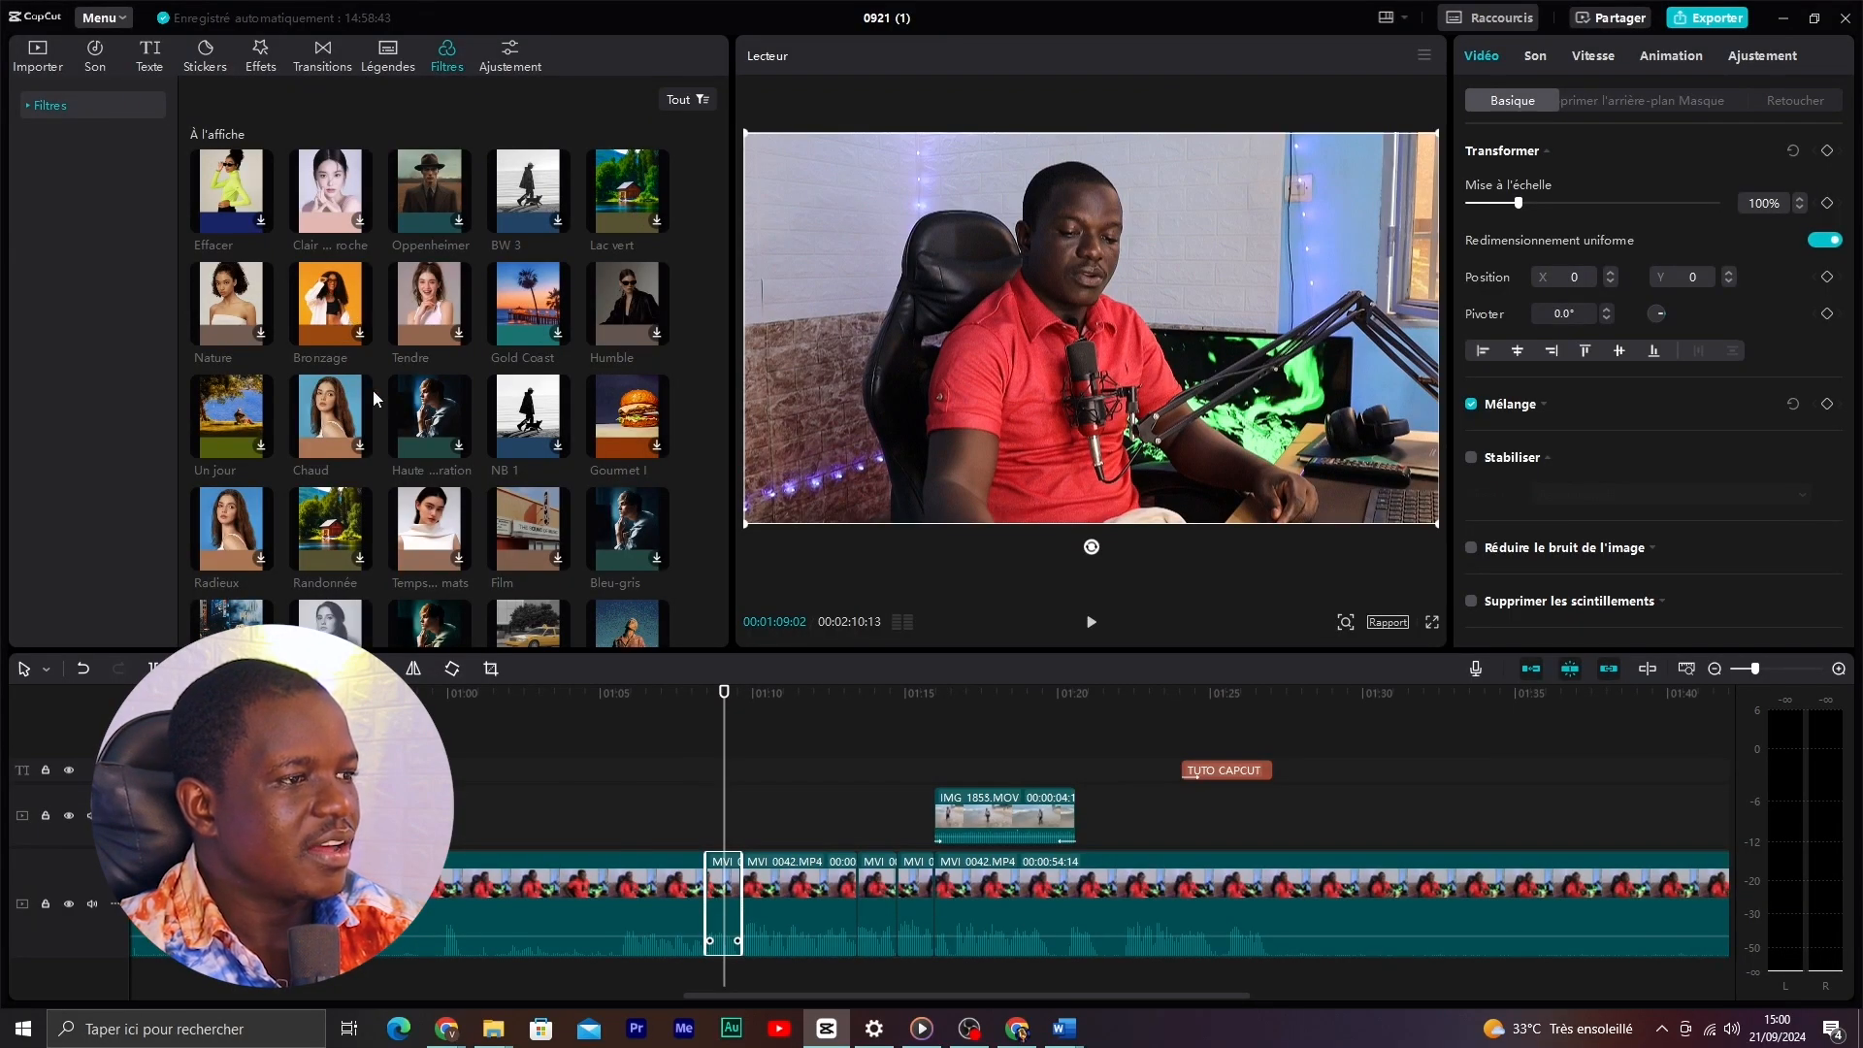
- Try the Bronzage filter over the short clip around 00:01:09, fitted to the clip's length, and remove it again
{"action": "left_click_drag", "start_coordinate": [333, 293], "coordinate": [747, 875]}
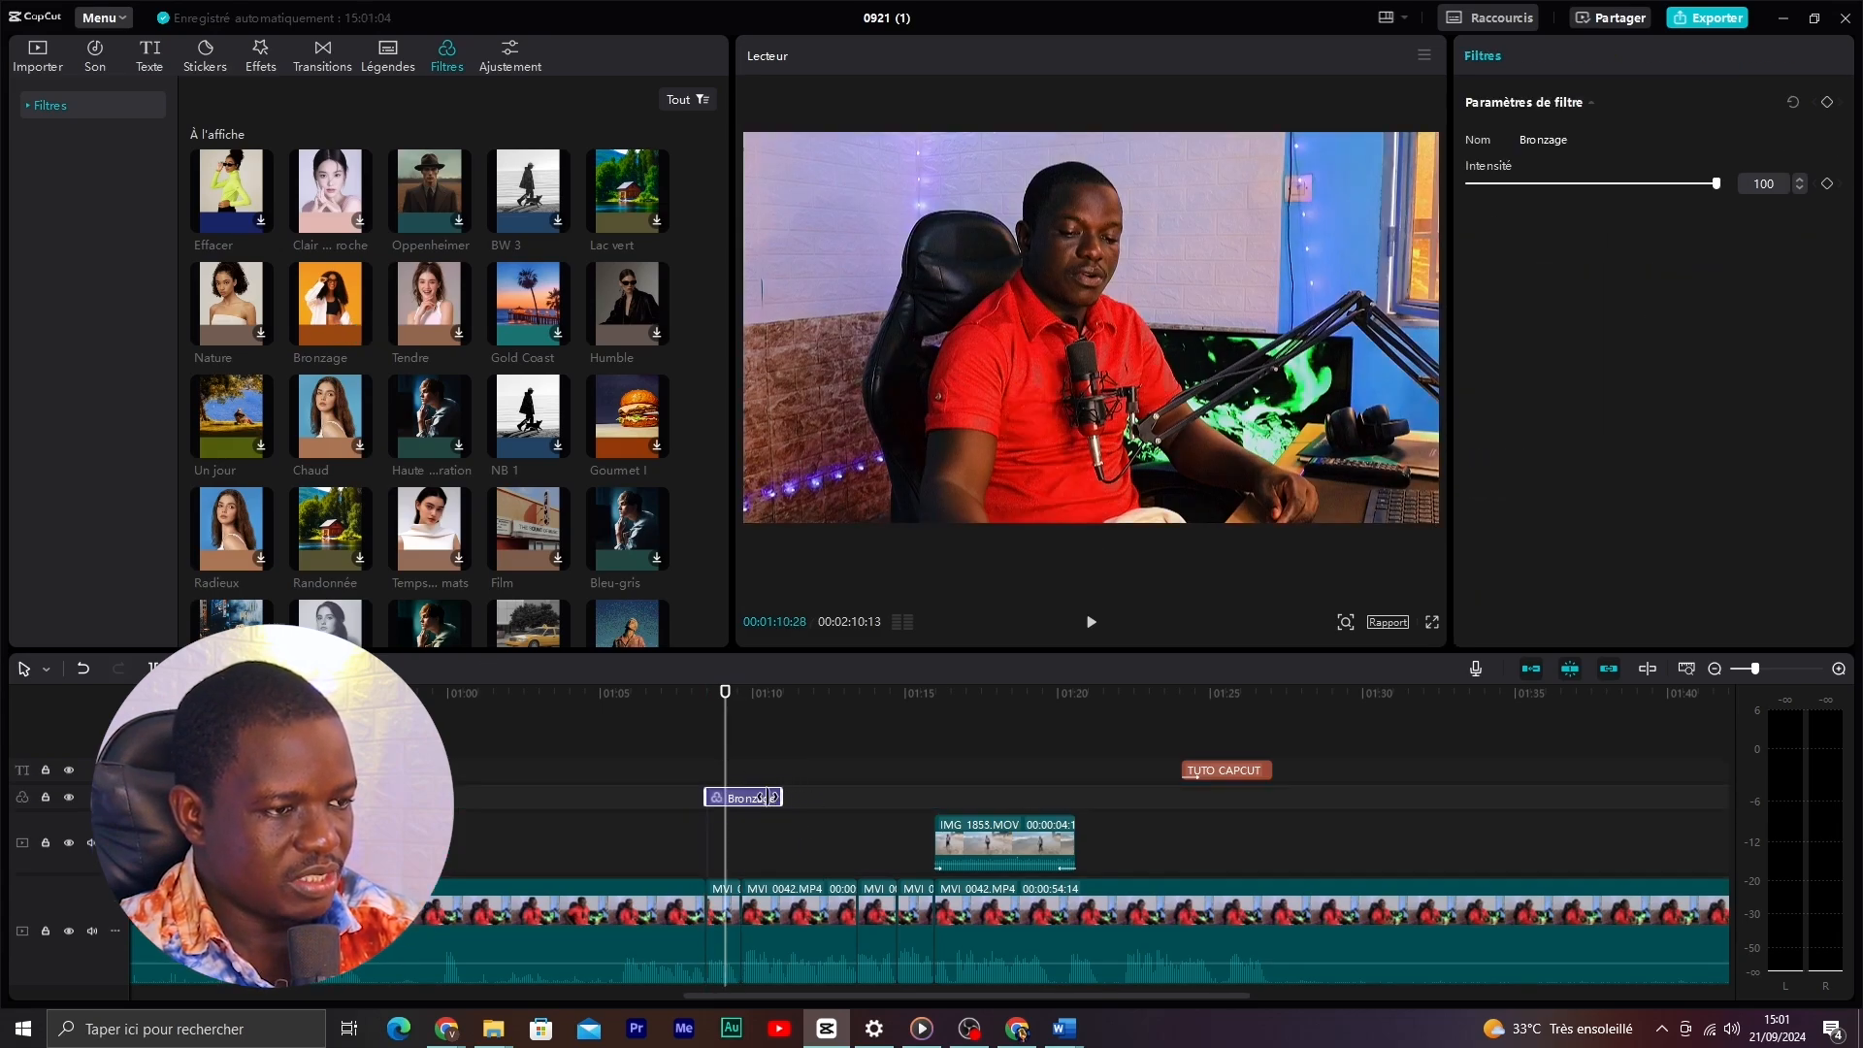
{"action": "left_click_drag", "start_coordinate": [767, 798], "coordinate": [765, 800]}
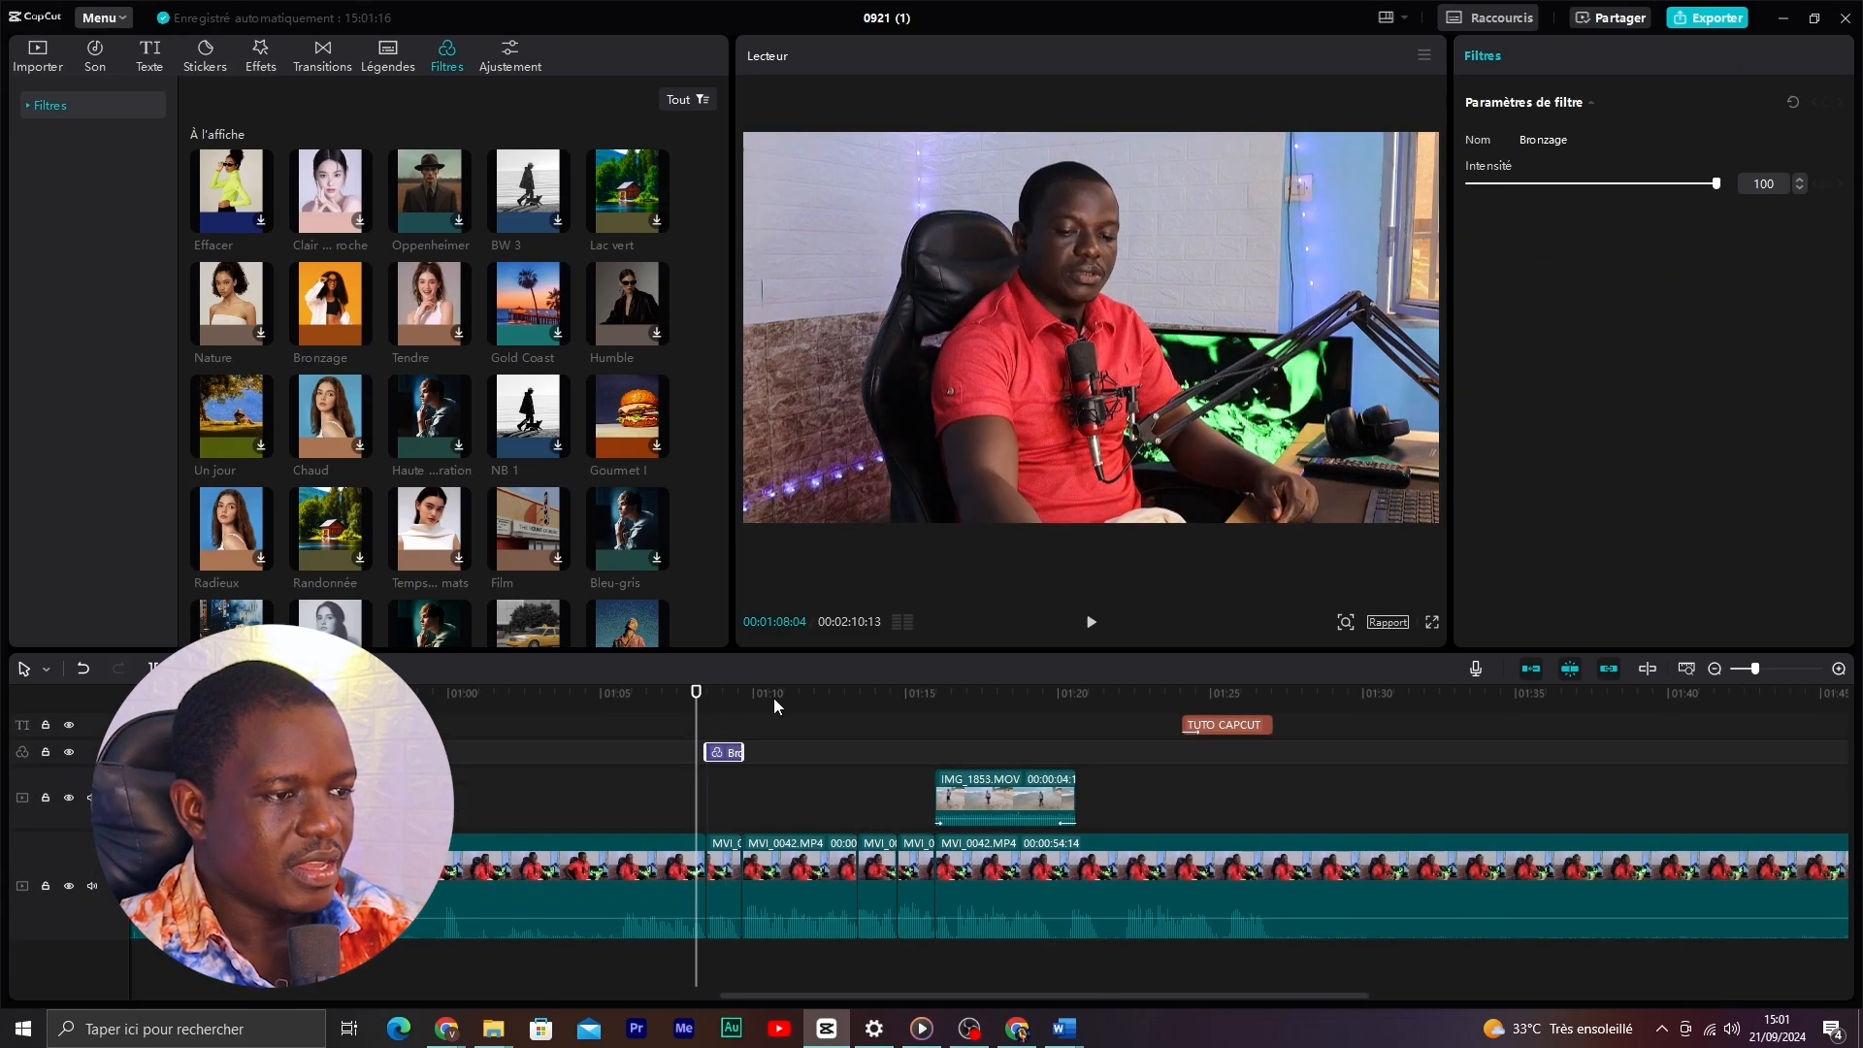
{"action": "key", "text": "space"}
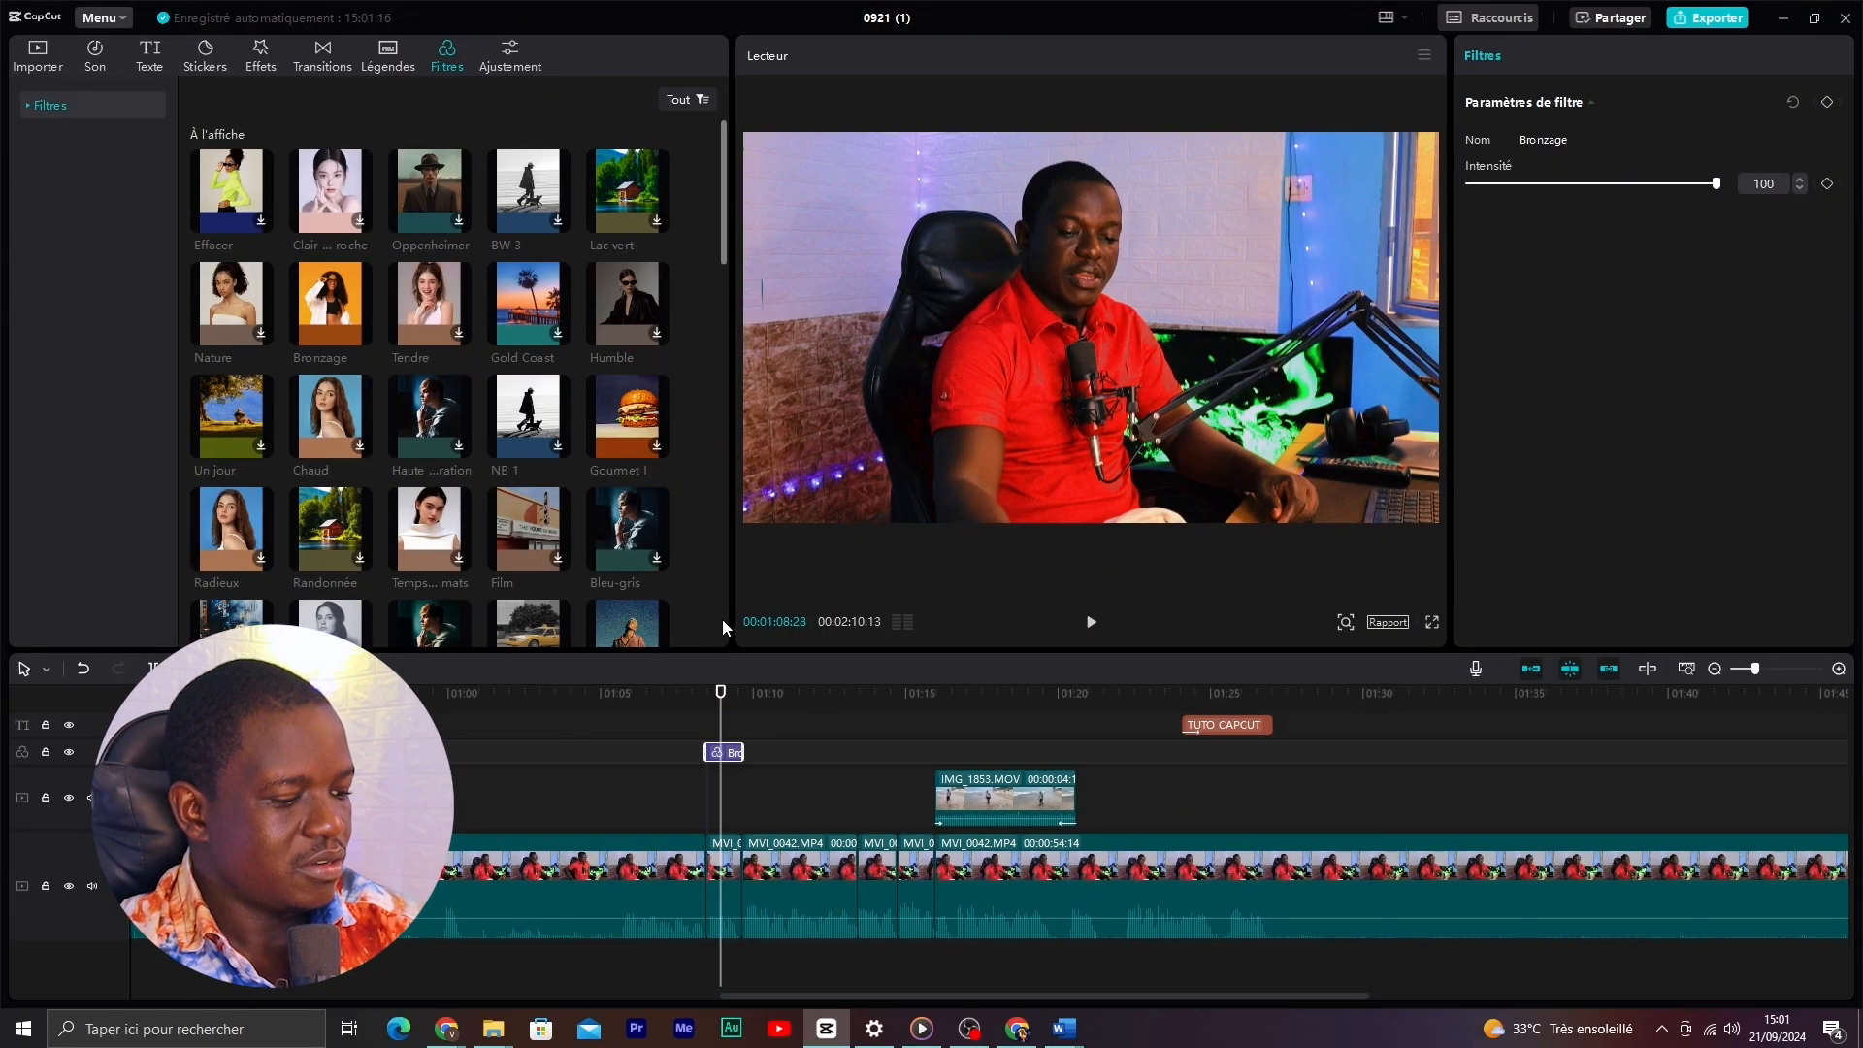
{"action": "key", "text": "ctrl+z"}
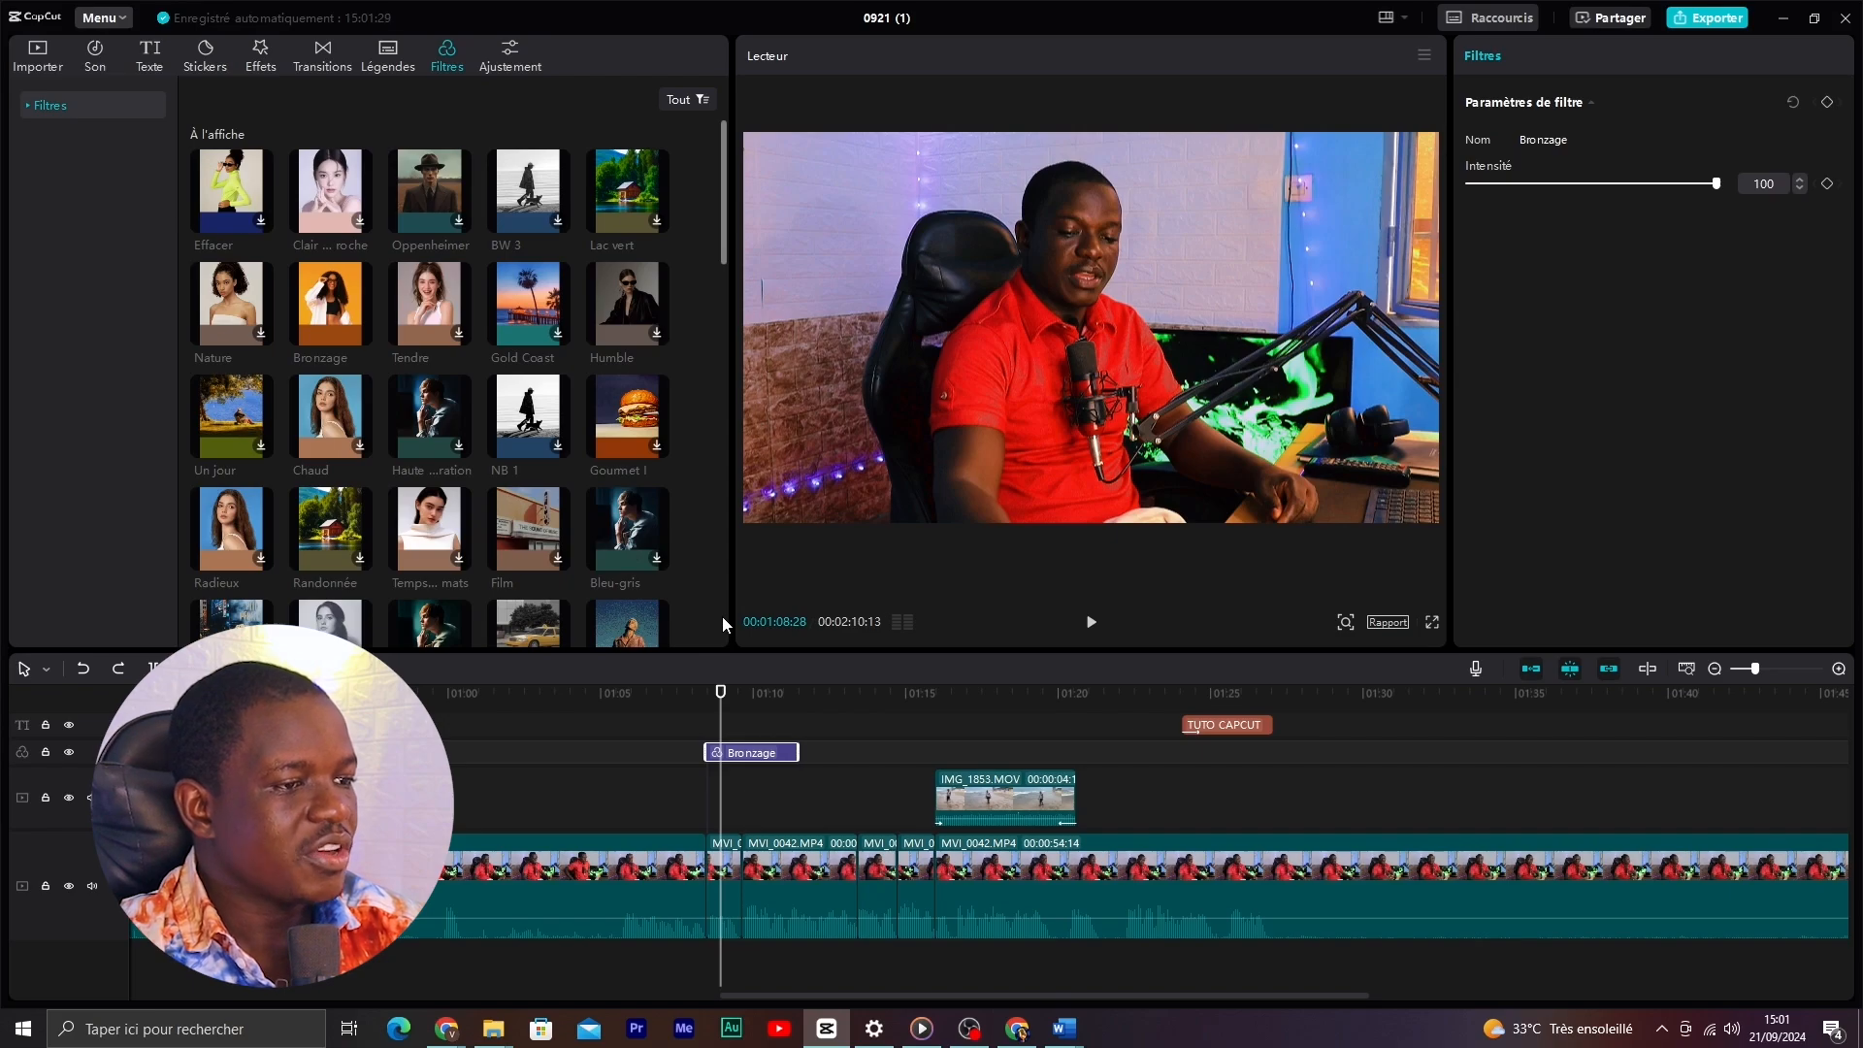
{"action": "key", "text": "Delete"}
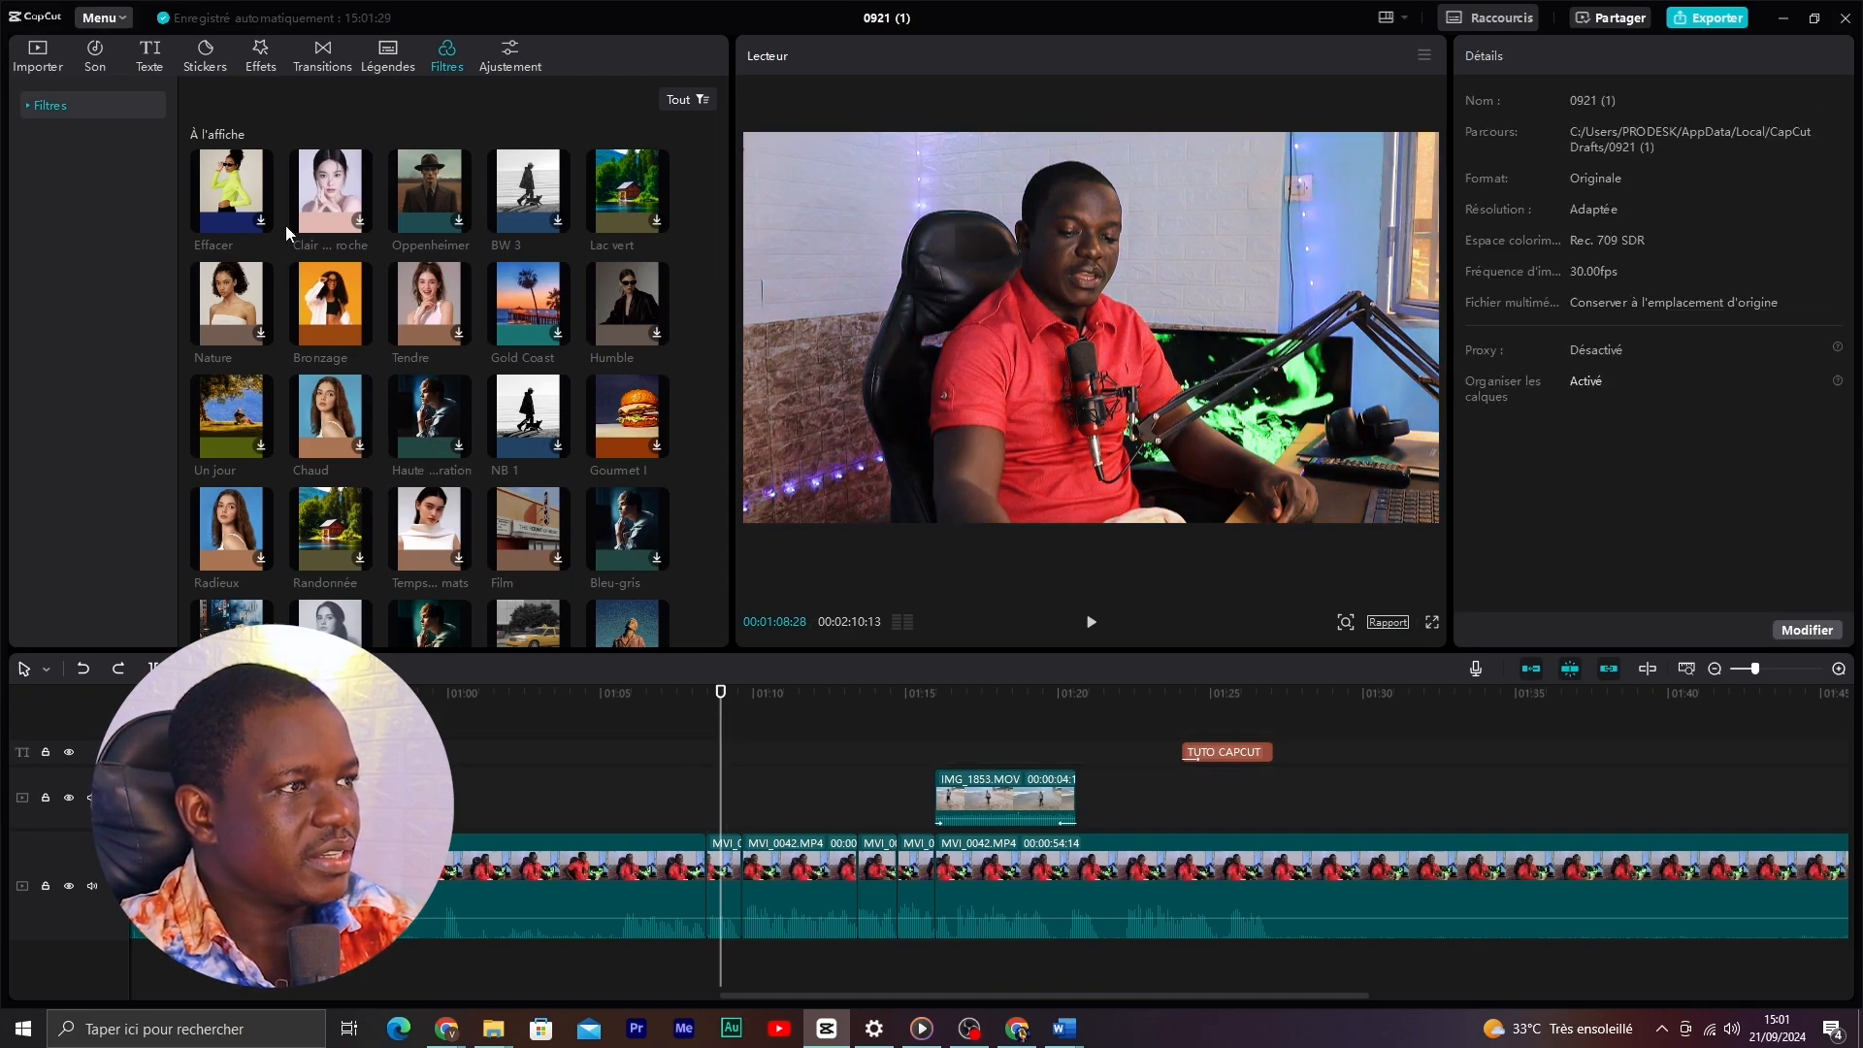
- Add the Gourmet I filter, fit it to the short clip around 00:01:09, and play that part back
{"action": "left_click", "coordinate": [660, 450]}
{"action": "left_click", "coordinate": [657, 446]}
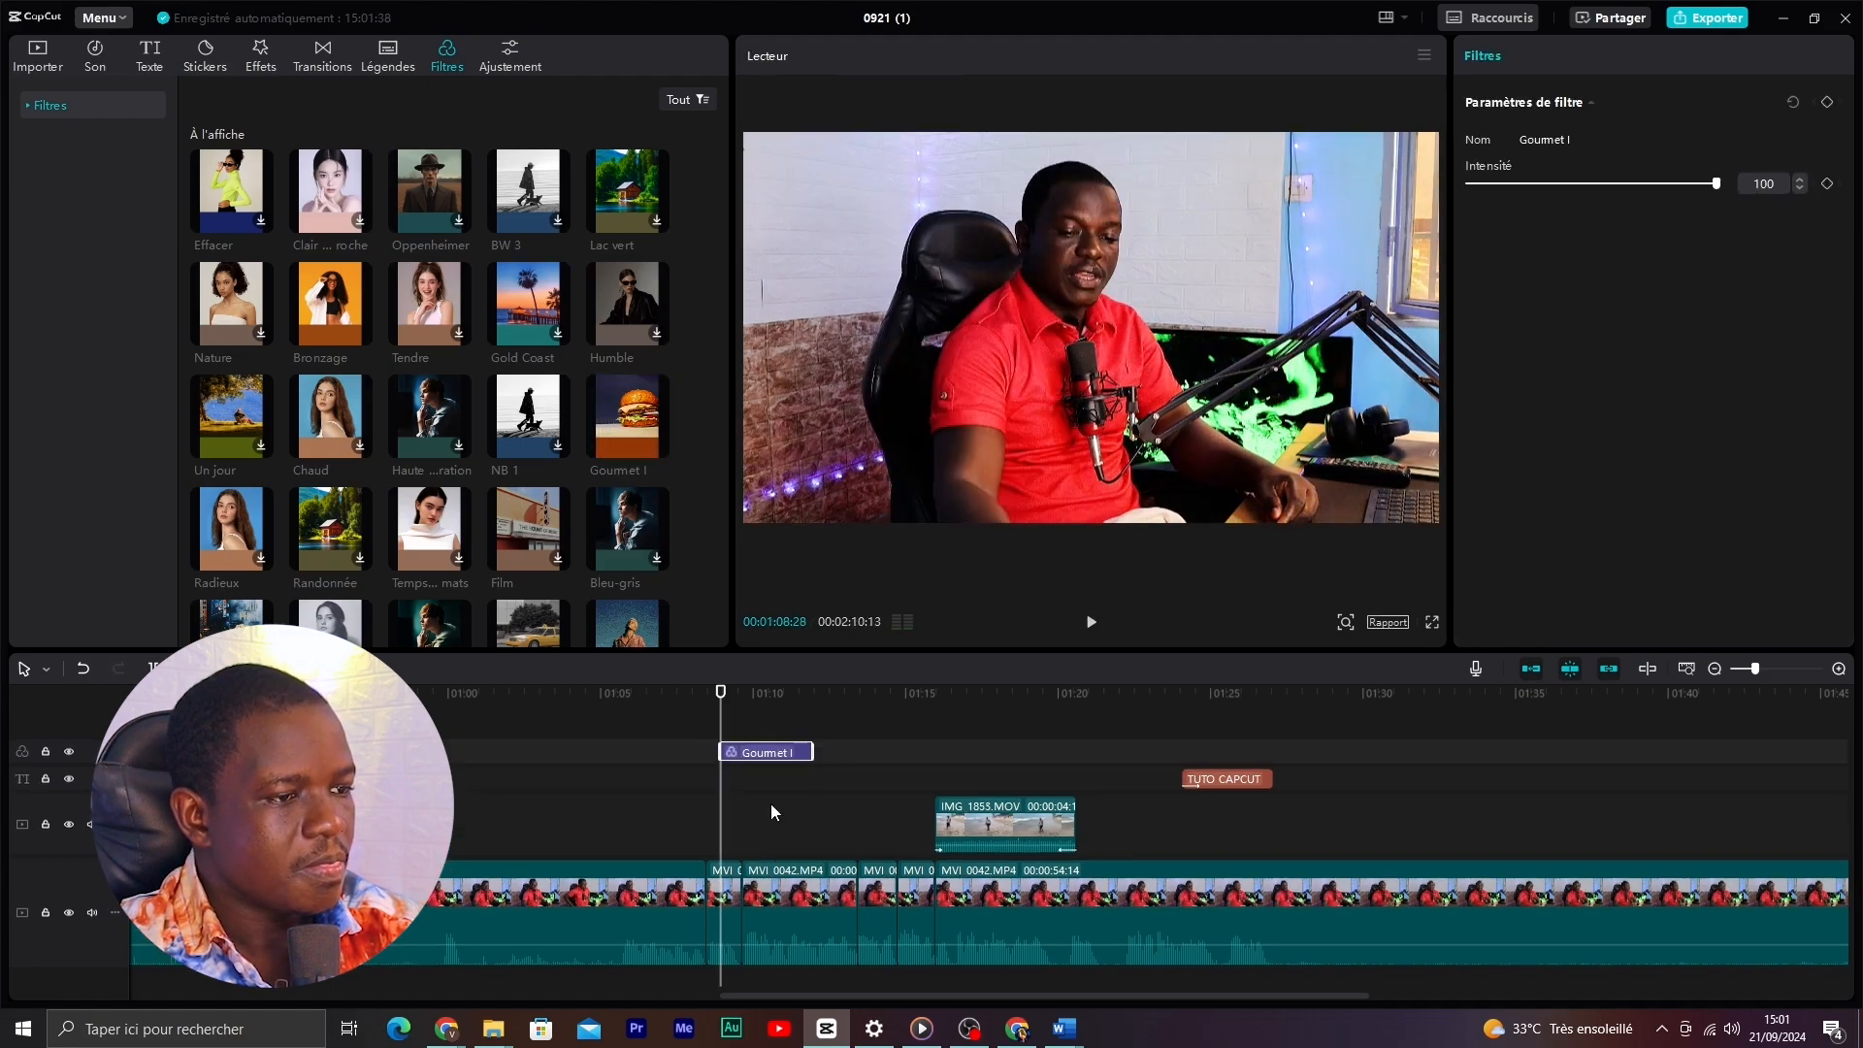
{"action": "left_click_drag", "start_coordinate": [754, 759], "coordinate": [723, 752]}
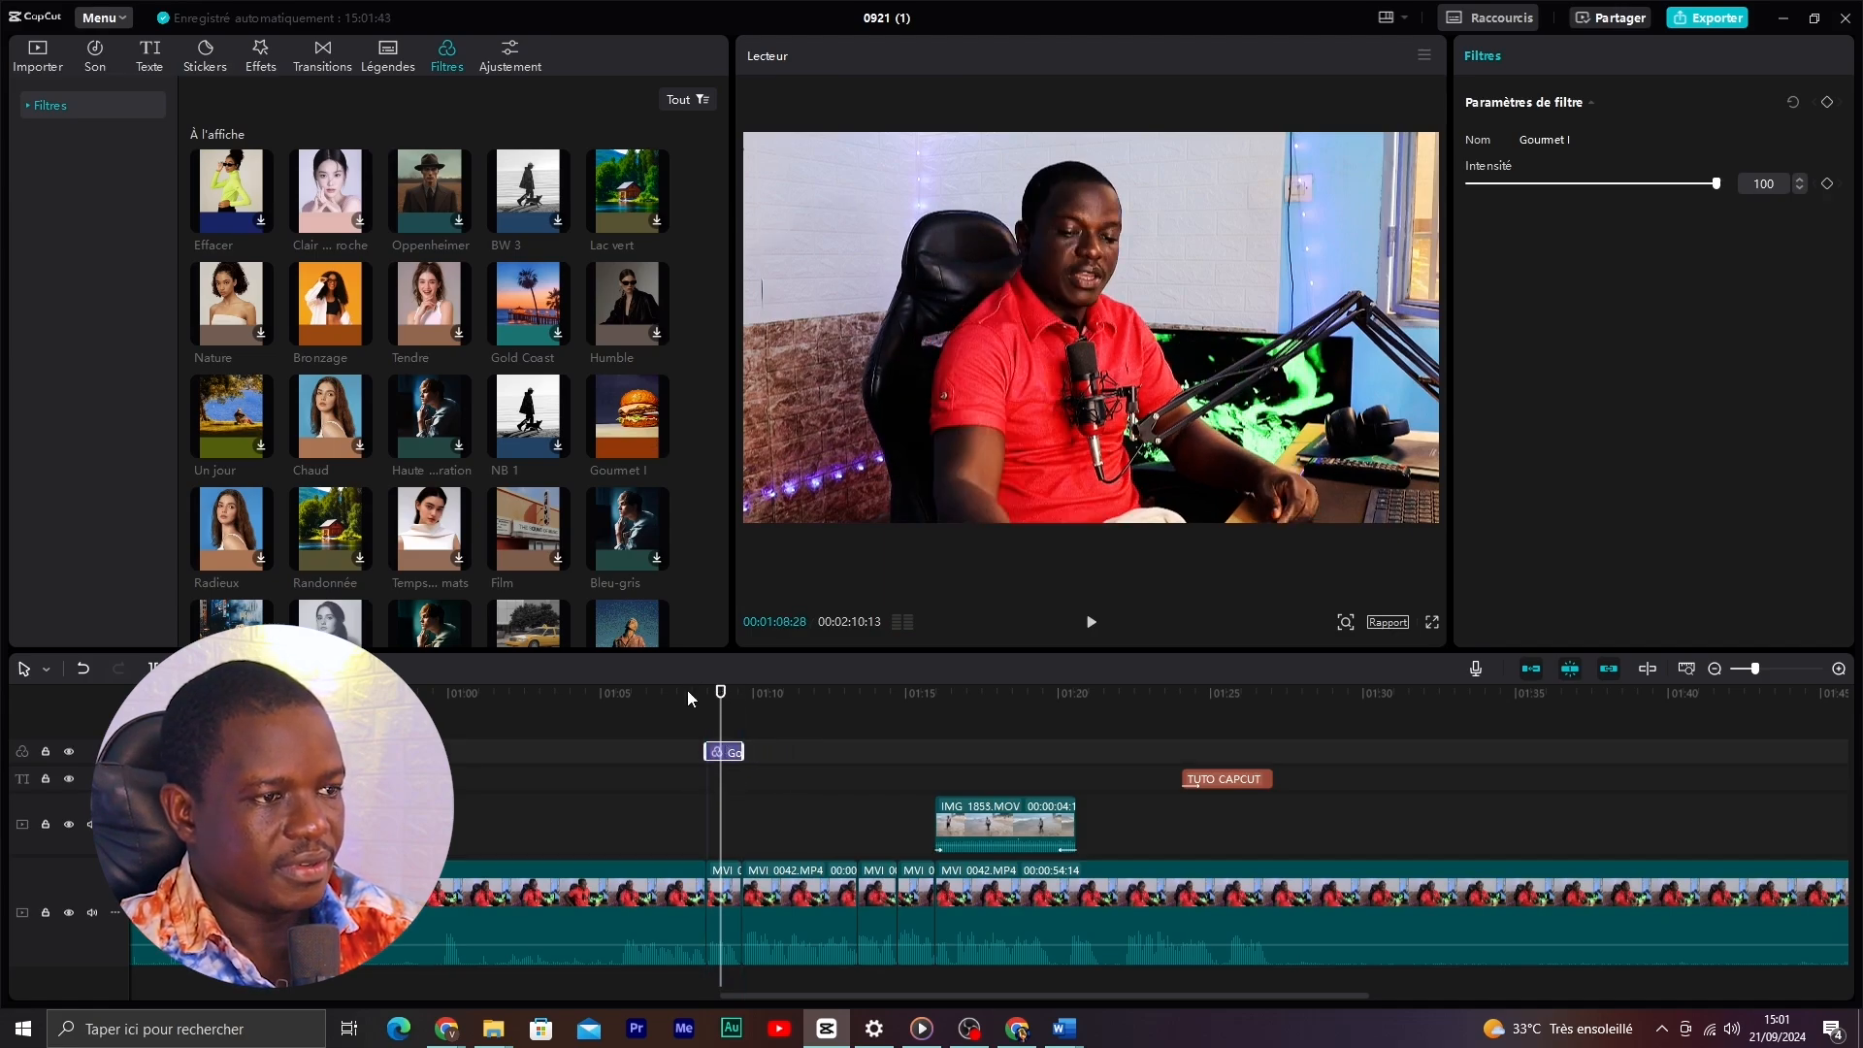
{"action": "left_click", "coordinate": [690, 693]}
{"action": "key", "text": "space"}
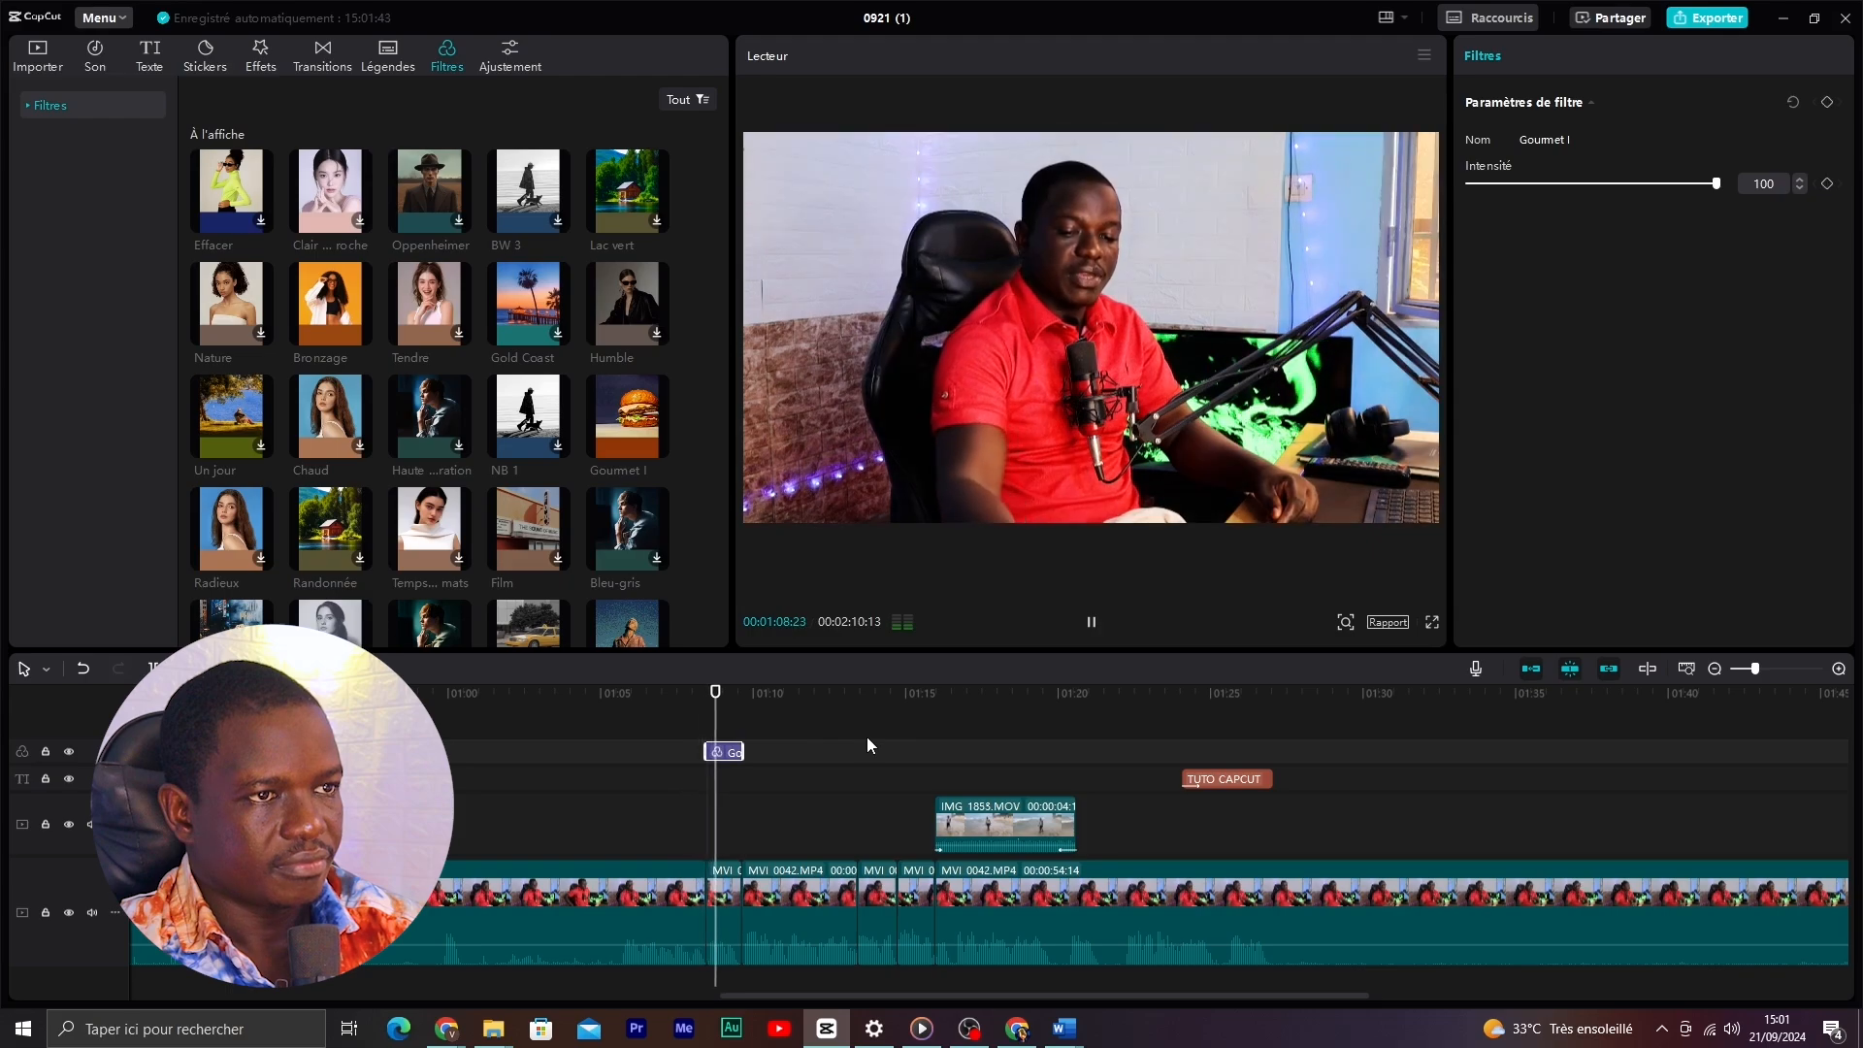
{"action": "key", "text": "space"}
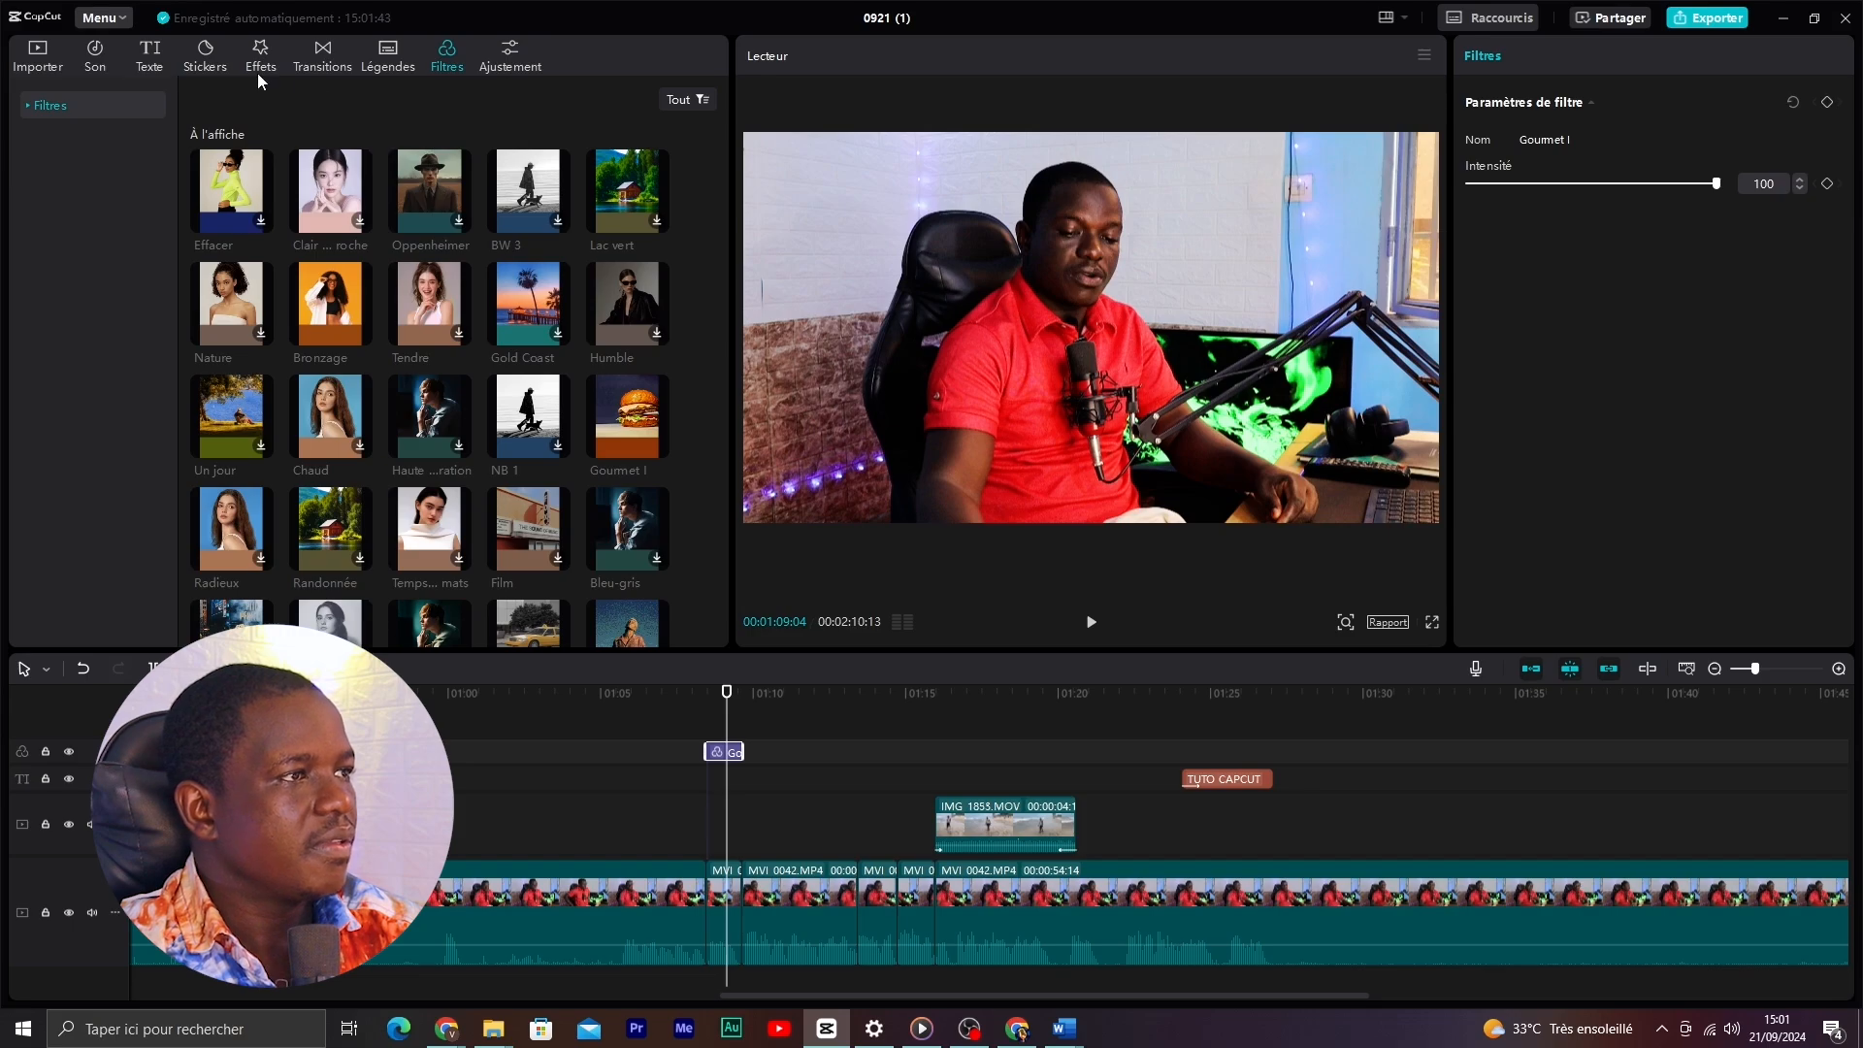
- Add the solid yellow right-pointing arrow sticker above the start of the beach clip and show it at 00:01:17:00
{"action": "left_click", "coordinate": [206, 58]}
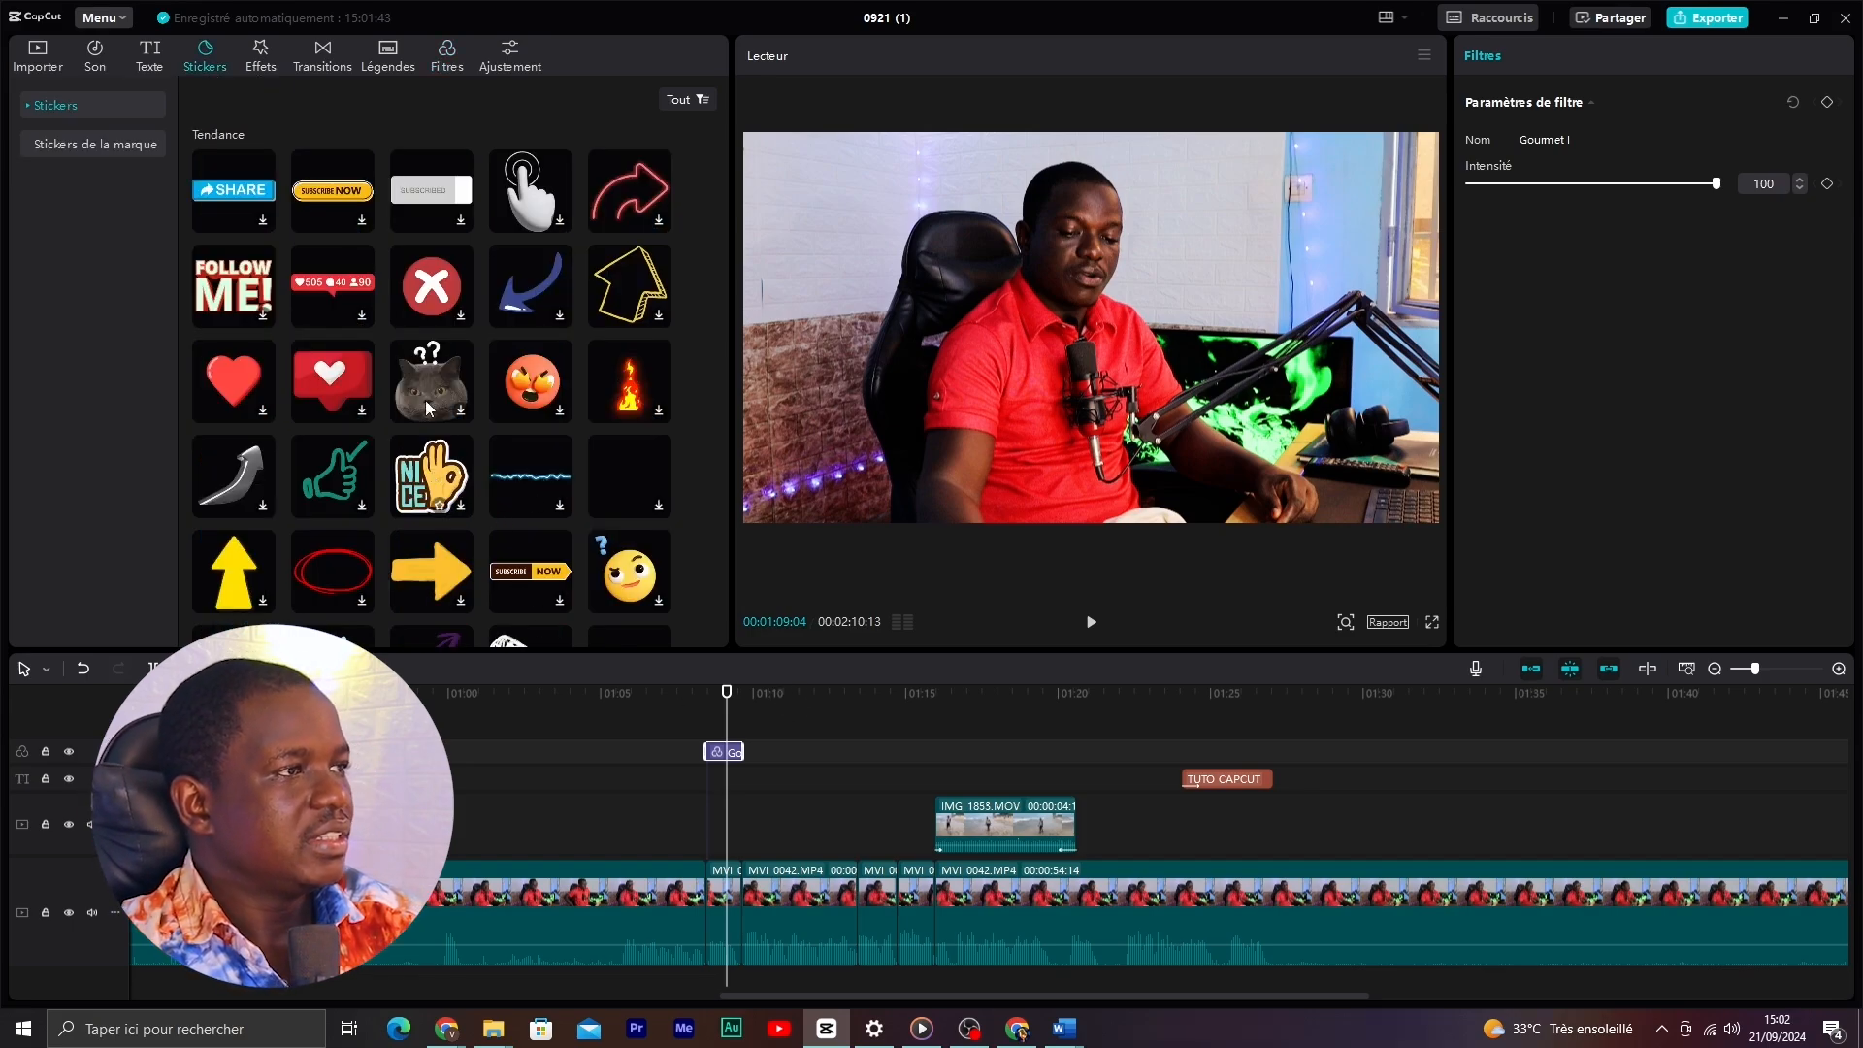
{"action": "scroll", "coordinate": [460, 388], "scroll_direction": "down", "scroll_amount": 3}
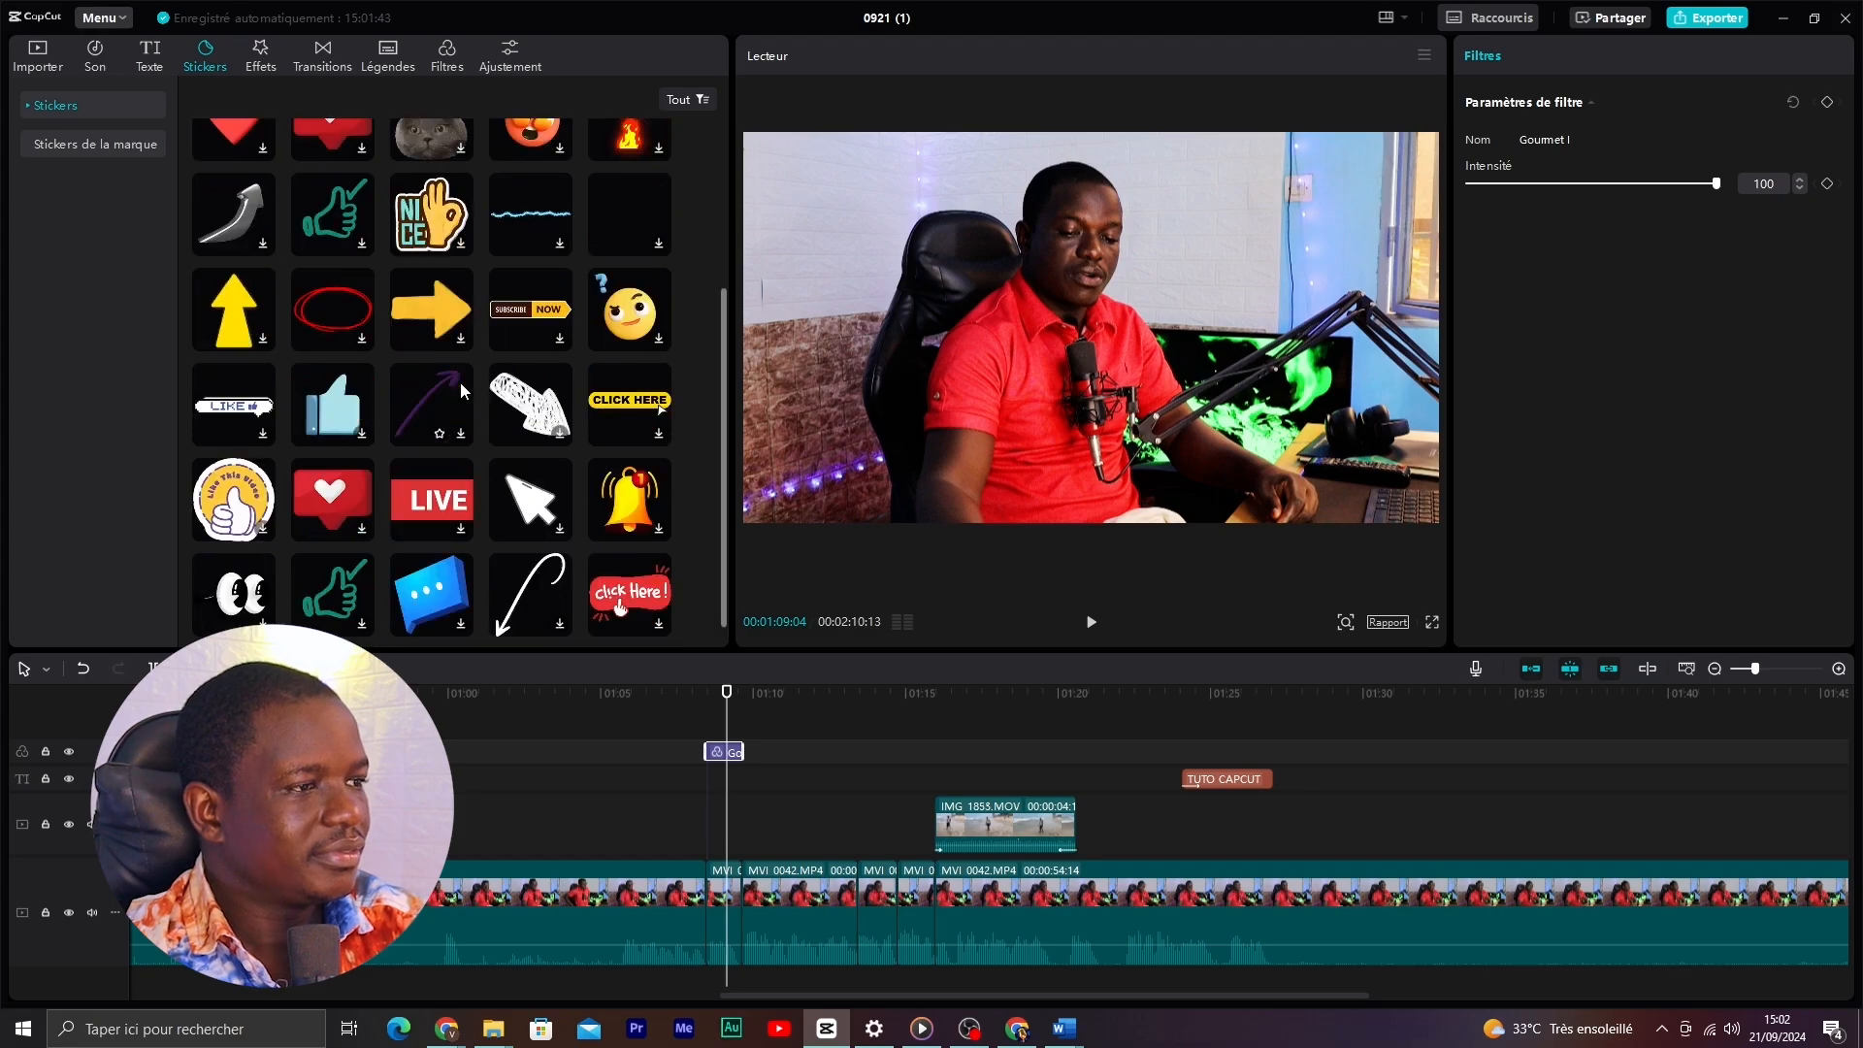
{"action": "scroll", "coordinate": [460, 388], "scroll_direction": "up", "scroll_amount": 2}
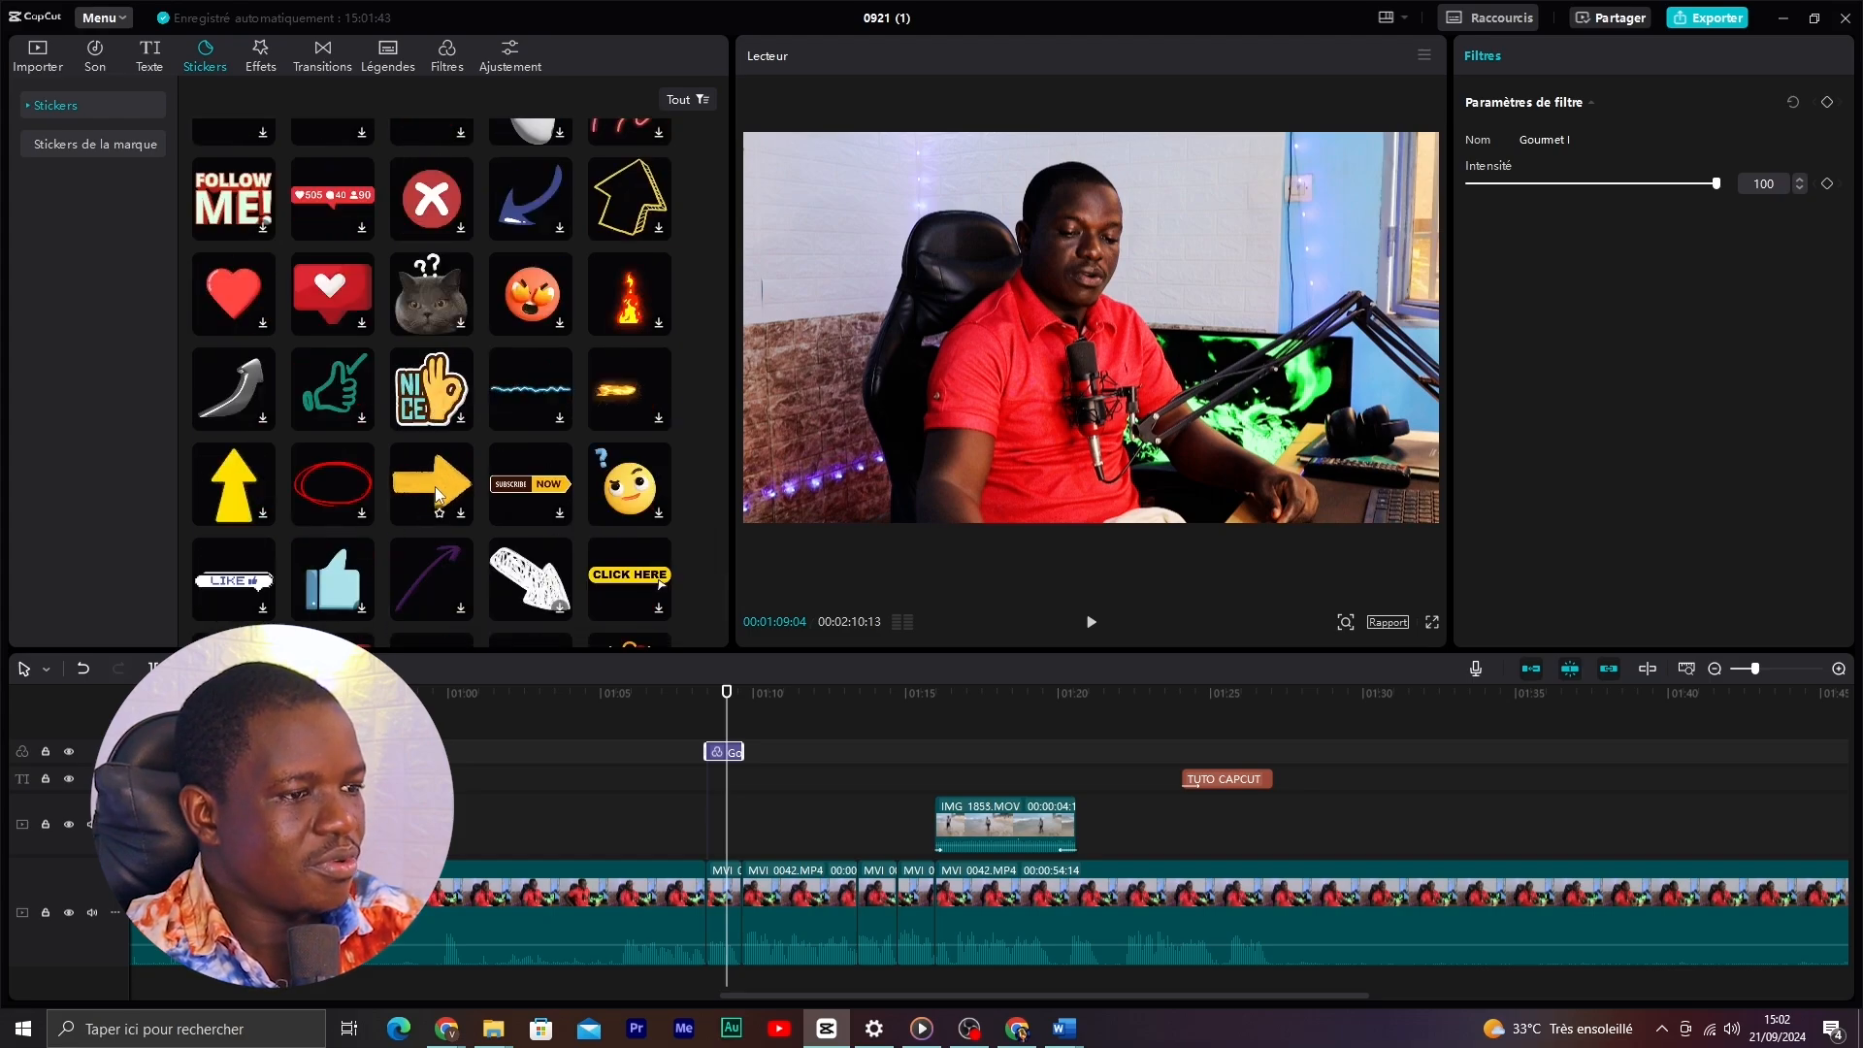
{"action": "left_click_drag", "start_coordinate": [433, 506], "coordinate": [941, 781]}
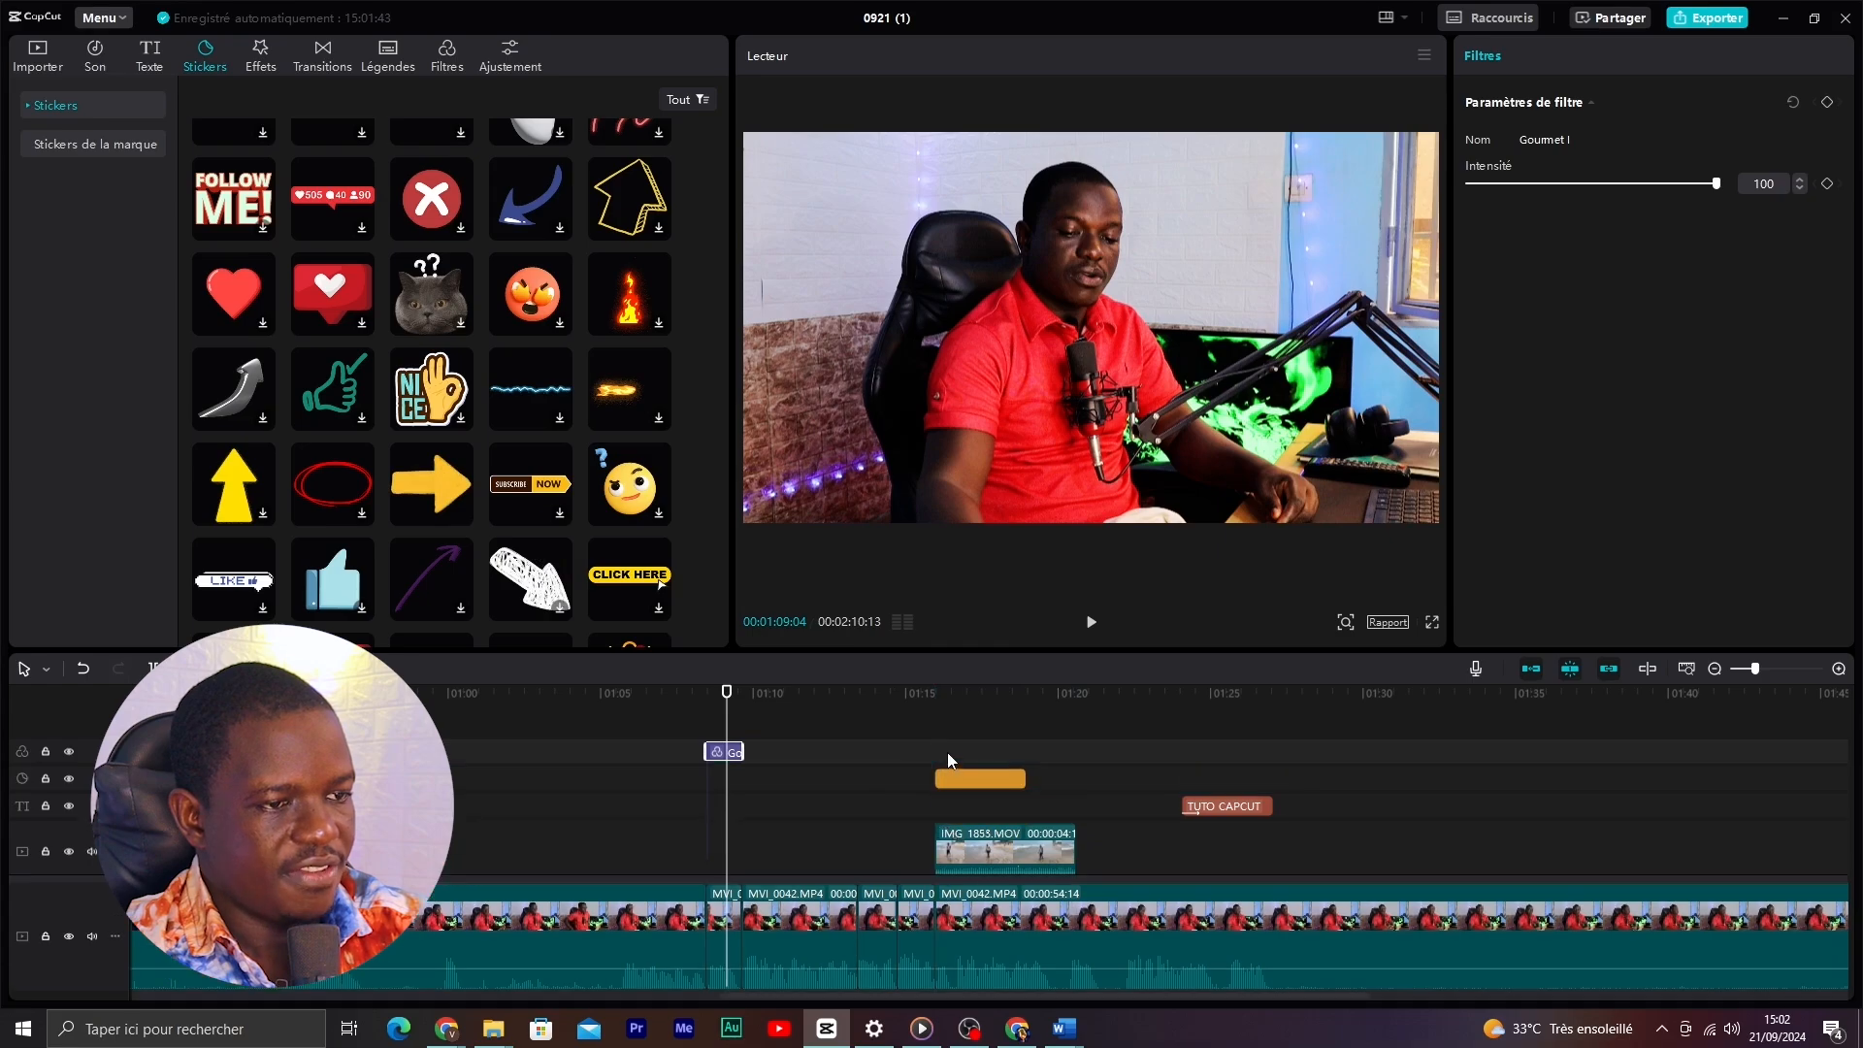
{"action": "left_click", "coordinate": [967, 694]}
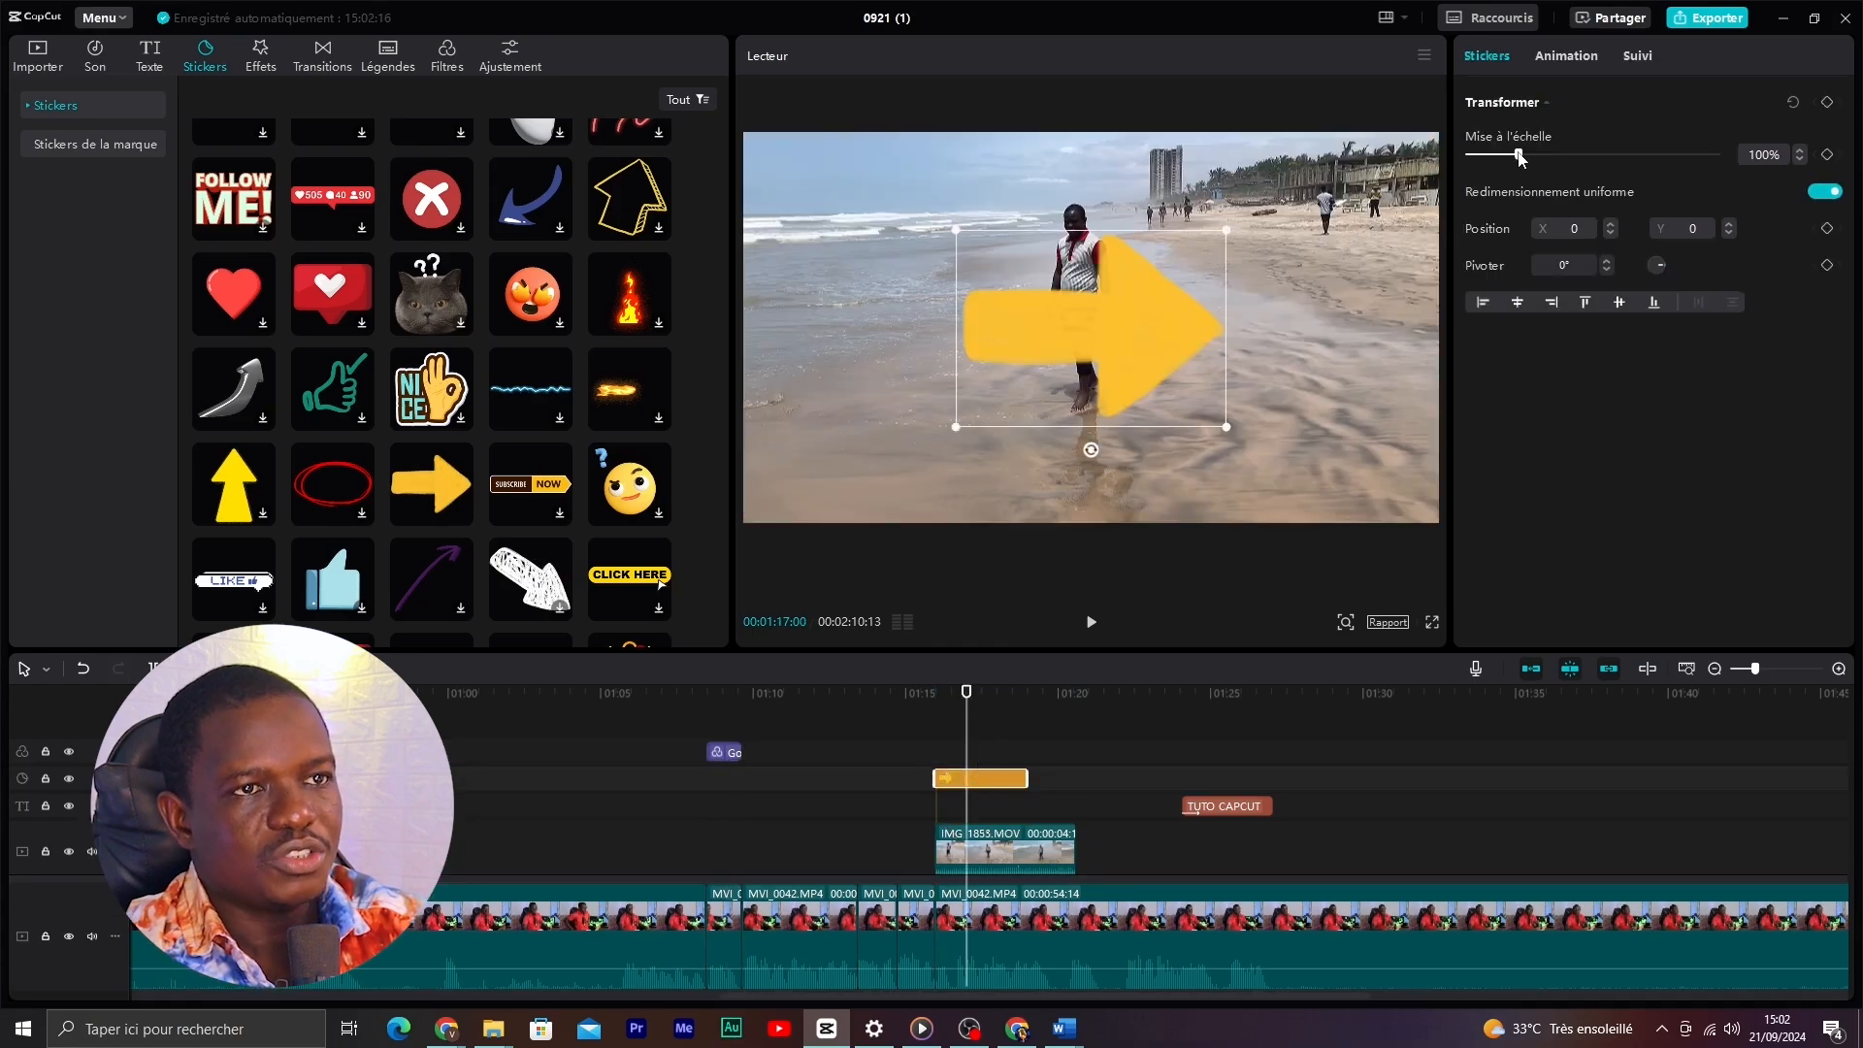
- Scale the arrow sticker to 32% and place it beside the walking man at X -677, Y 0
{"action": "left_click_drag", "start_coordinate": [1519, 155], "coordinate": [1488, 162]}
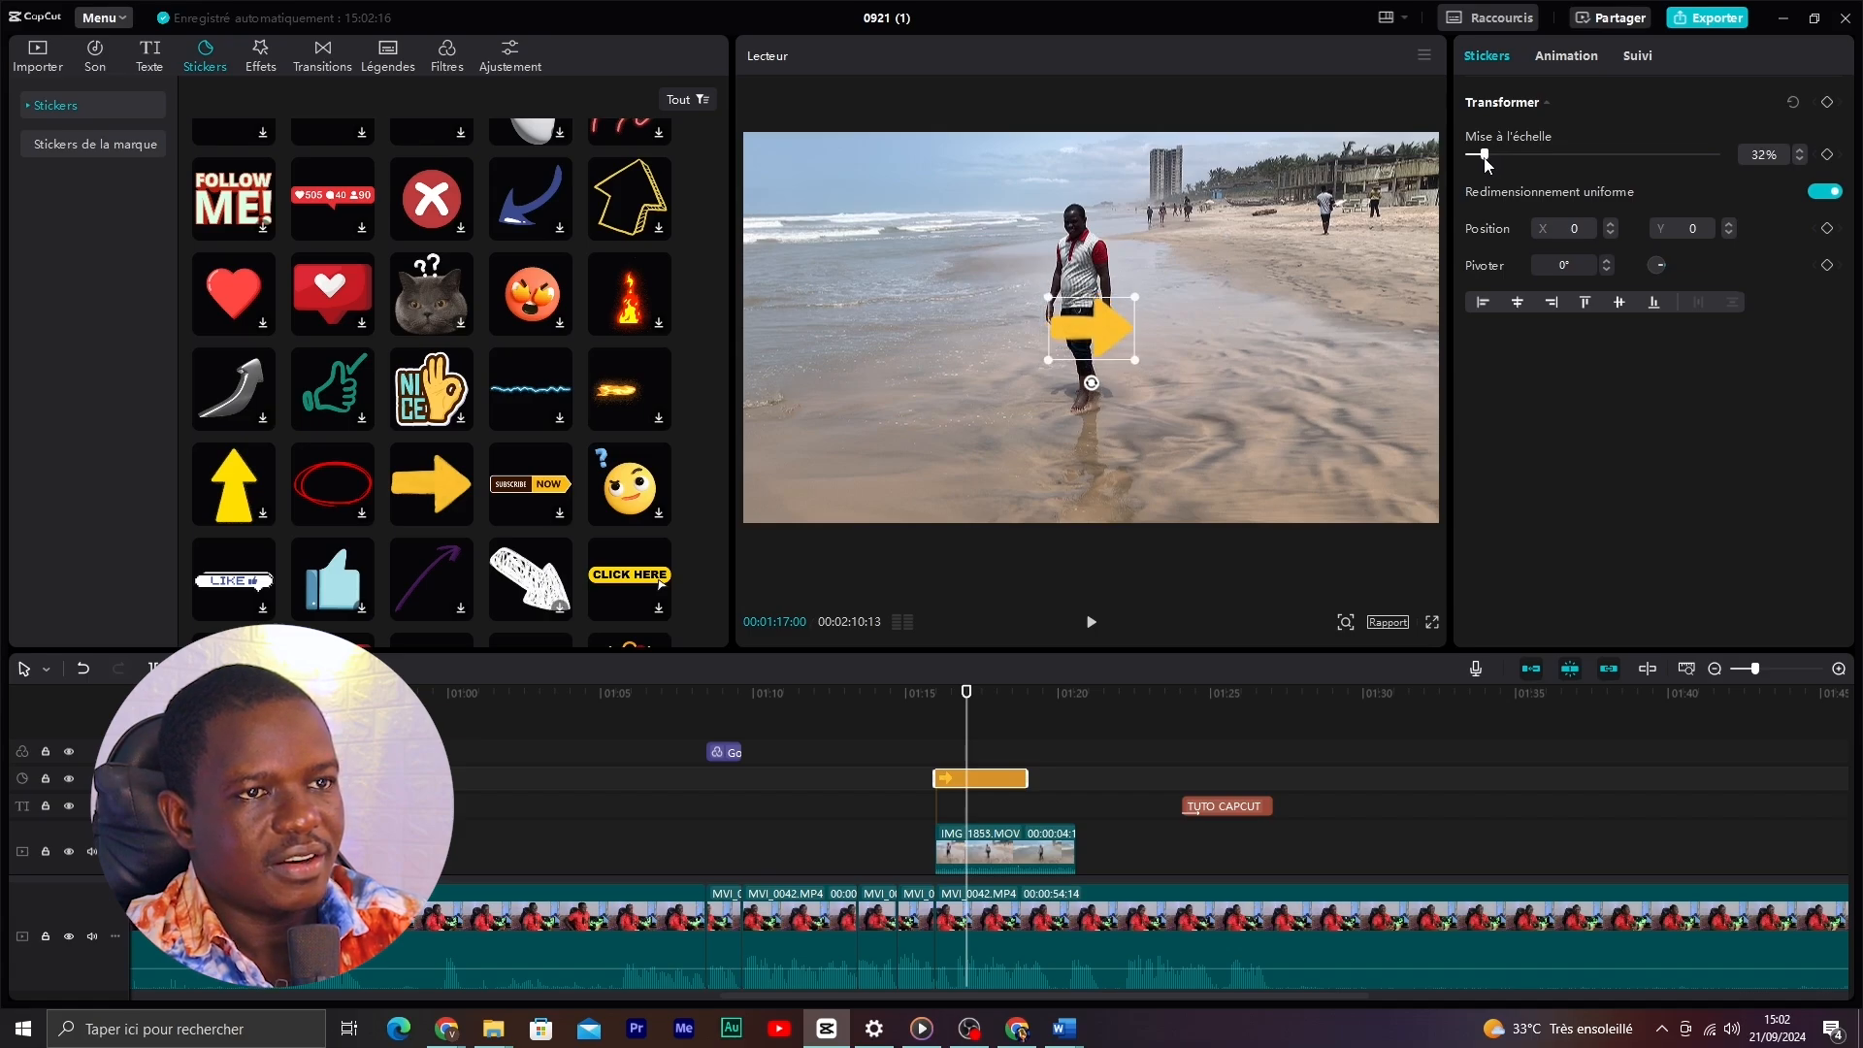
{"action": "left_click_drag", "start_coordinate": [1102, 329], "coordinate": [1010, 297]}
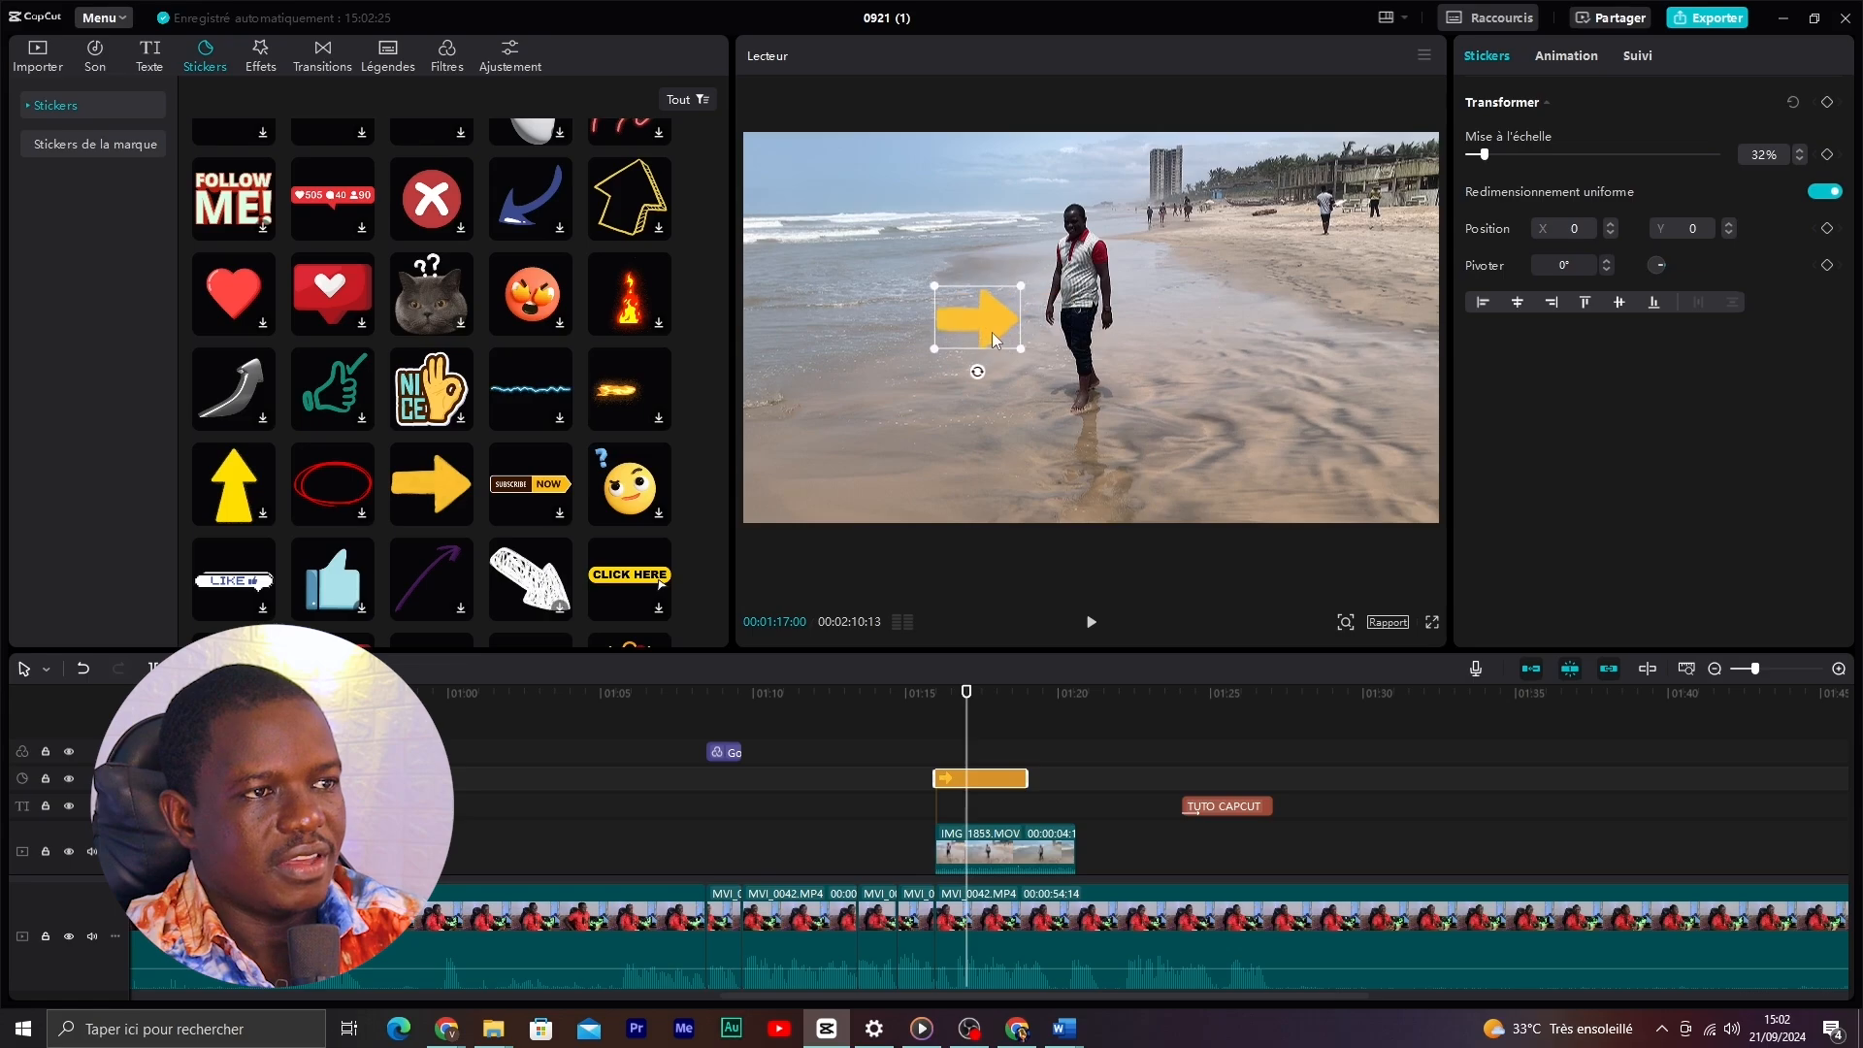
{"action": "left_click_drag", "start_coordinate": [996, 363], "coordinate": [980, 317]}
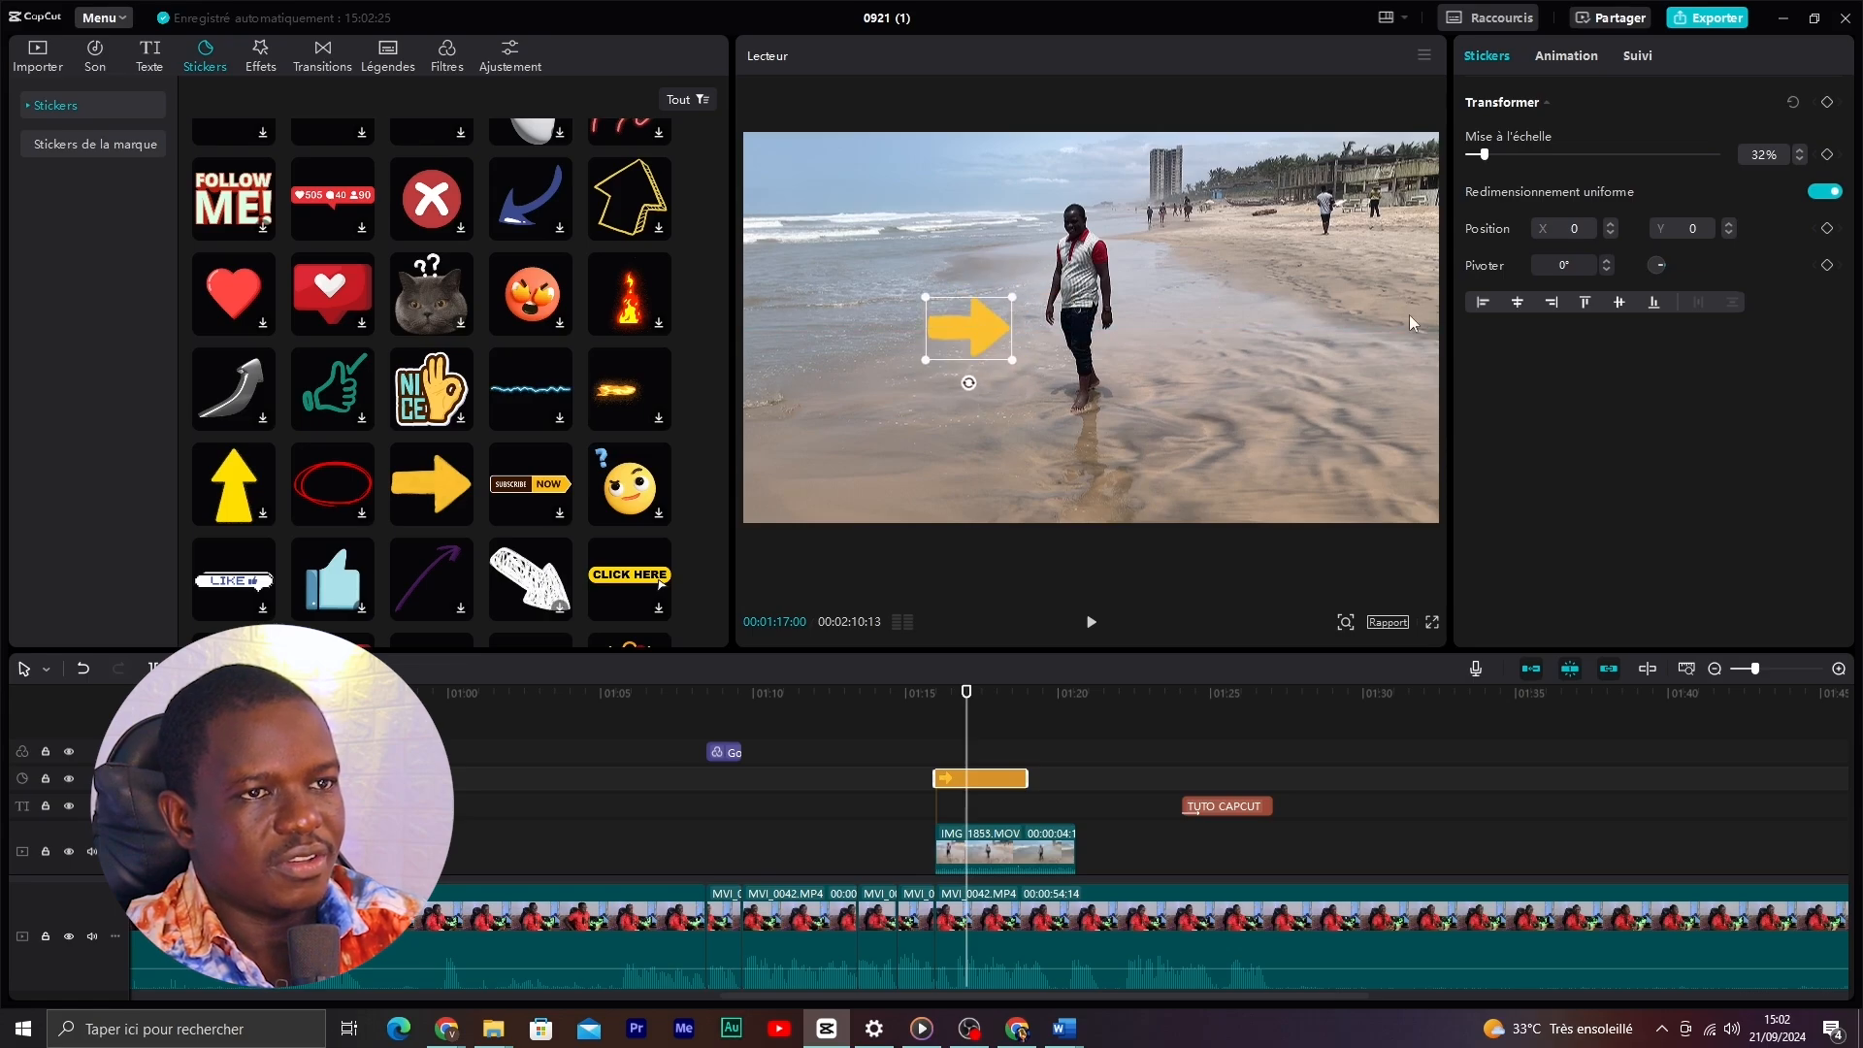
- Rotate the arrow sticker to 32° so that it points diagonally downward
{"action": "left_click", "coordinate": [1608, 259]}
{"action": "left_click", "coordinate": [1607, 258]}
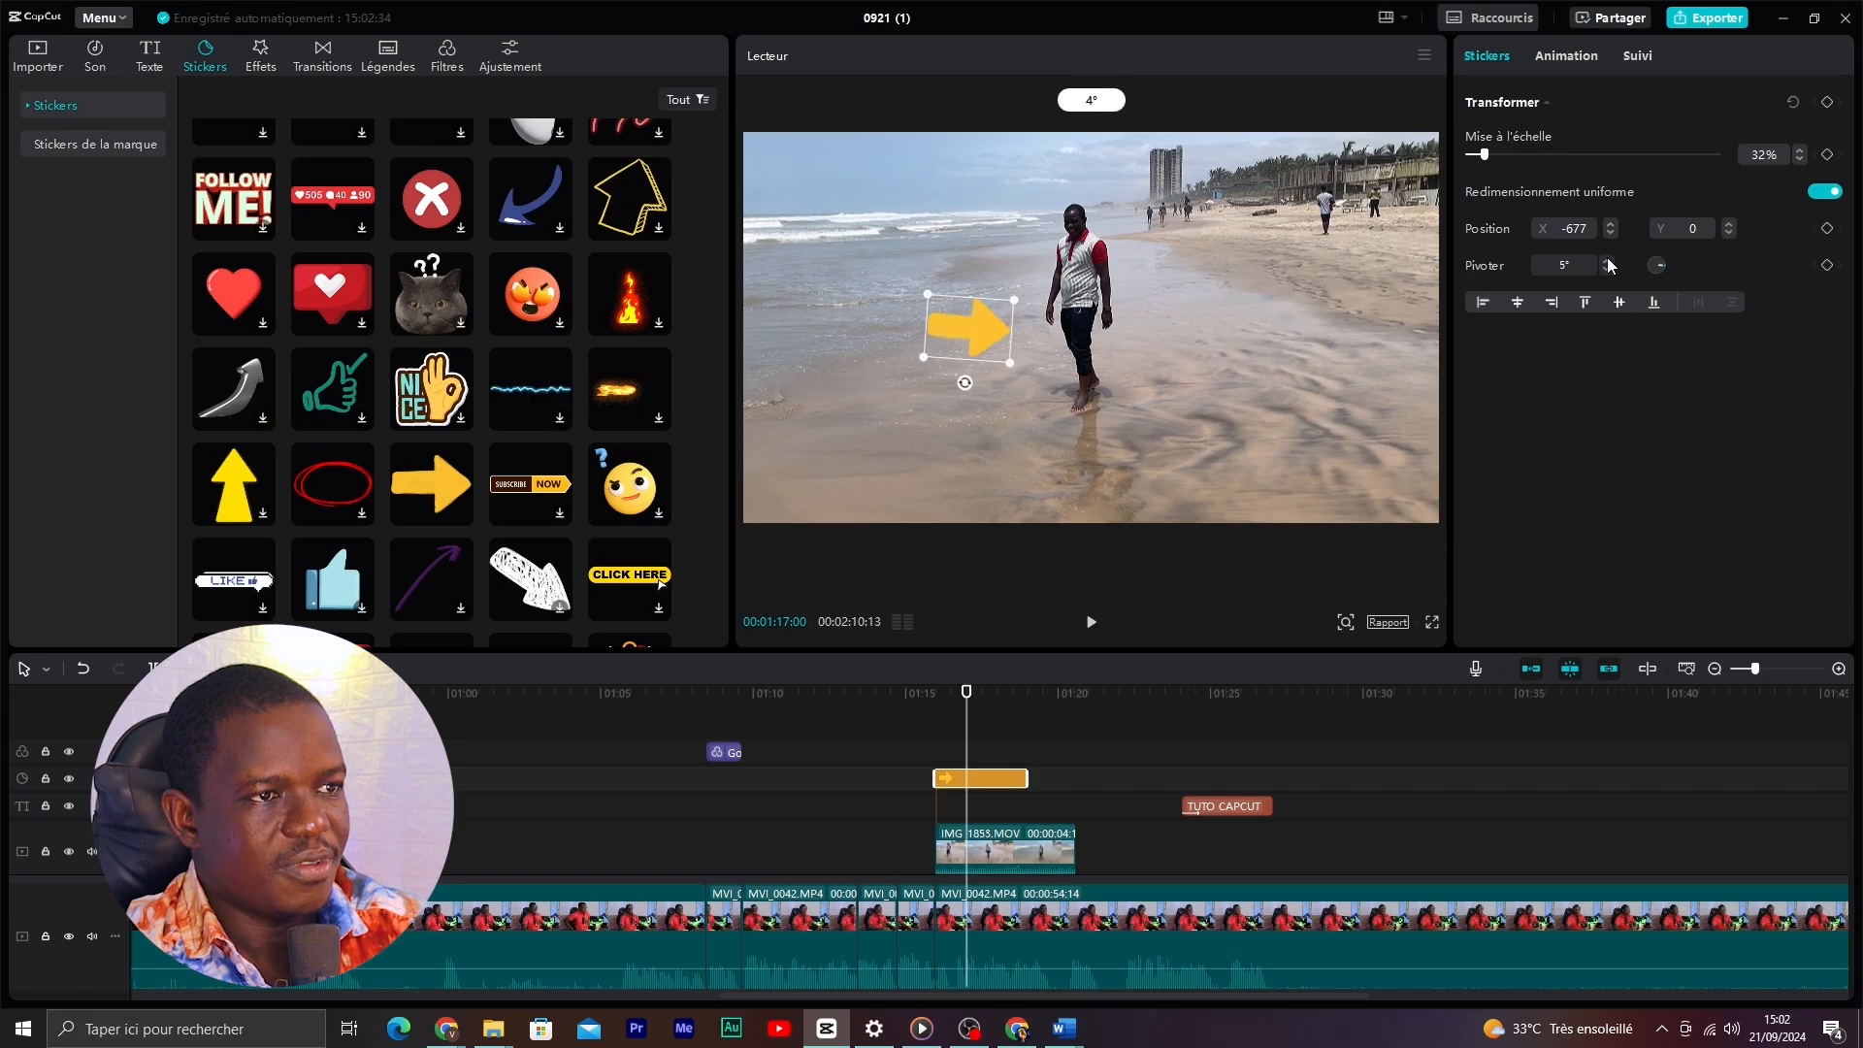
{"action": "left_click", "coordinate": [1608, 258]}
{"action": "left_click", "coordinate": [1607, 258]}
{"action": "left_click", "coordinate": [1607, 258]}
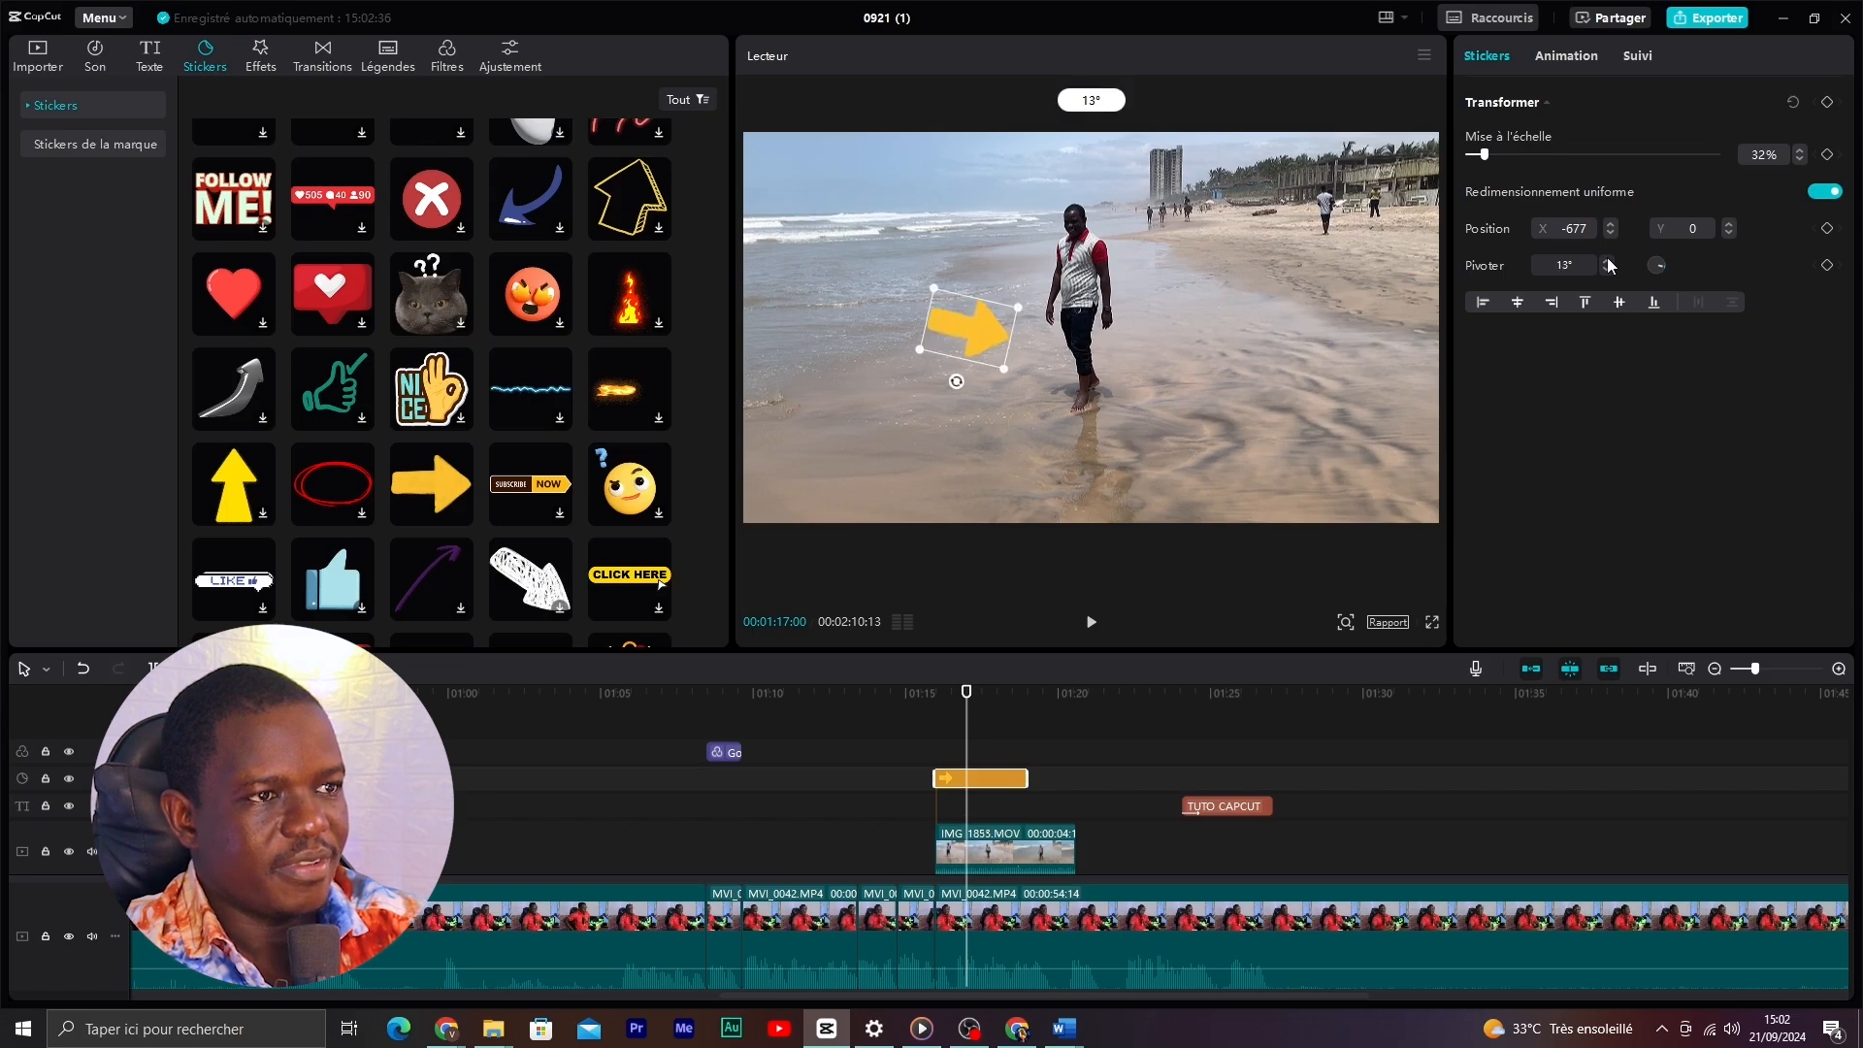
{"action": "left_click", "coordinate": [1608, 258]}
{"action": "left_click", "coordinate": [1607, 258]}
{"action": "left_click", "coordinate": [1607, 258]}
{"action": "left_click", "coordinate": [1608, 258]}
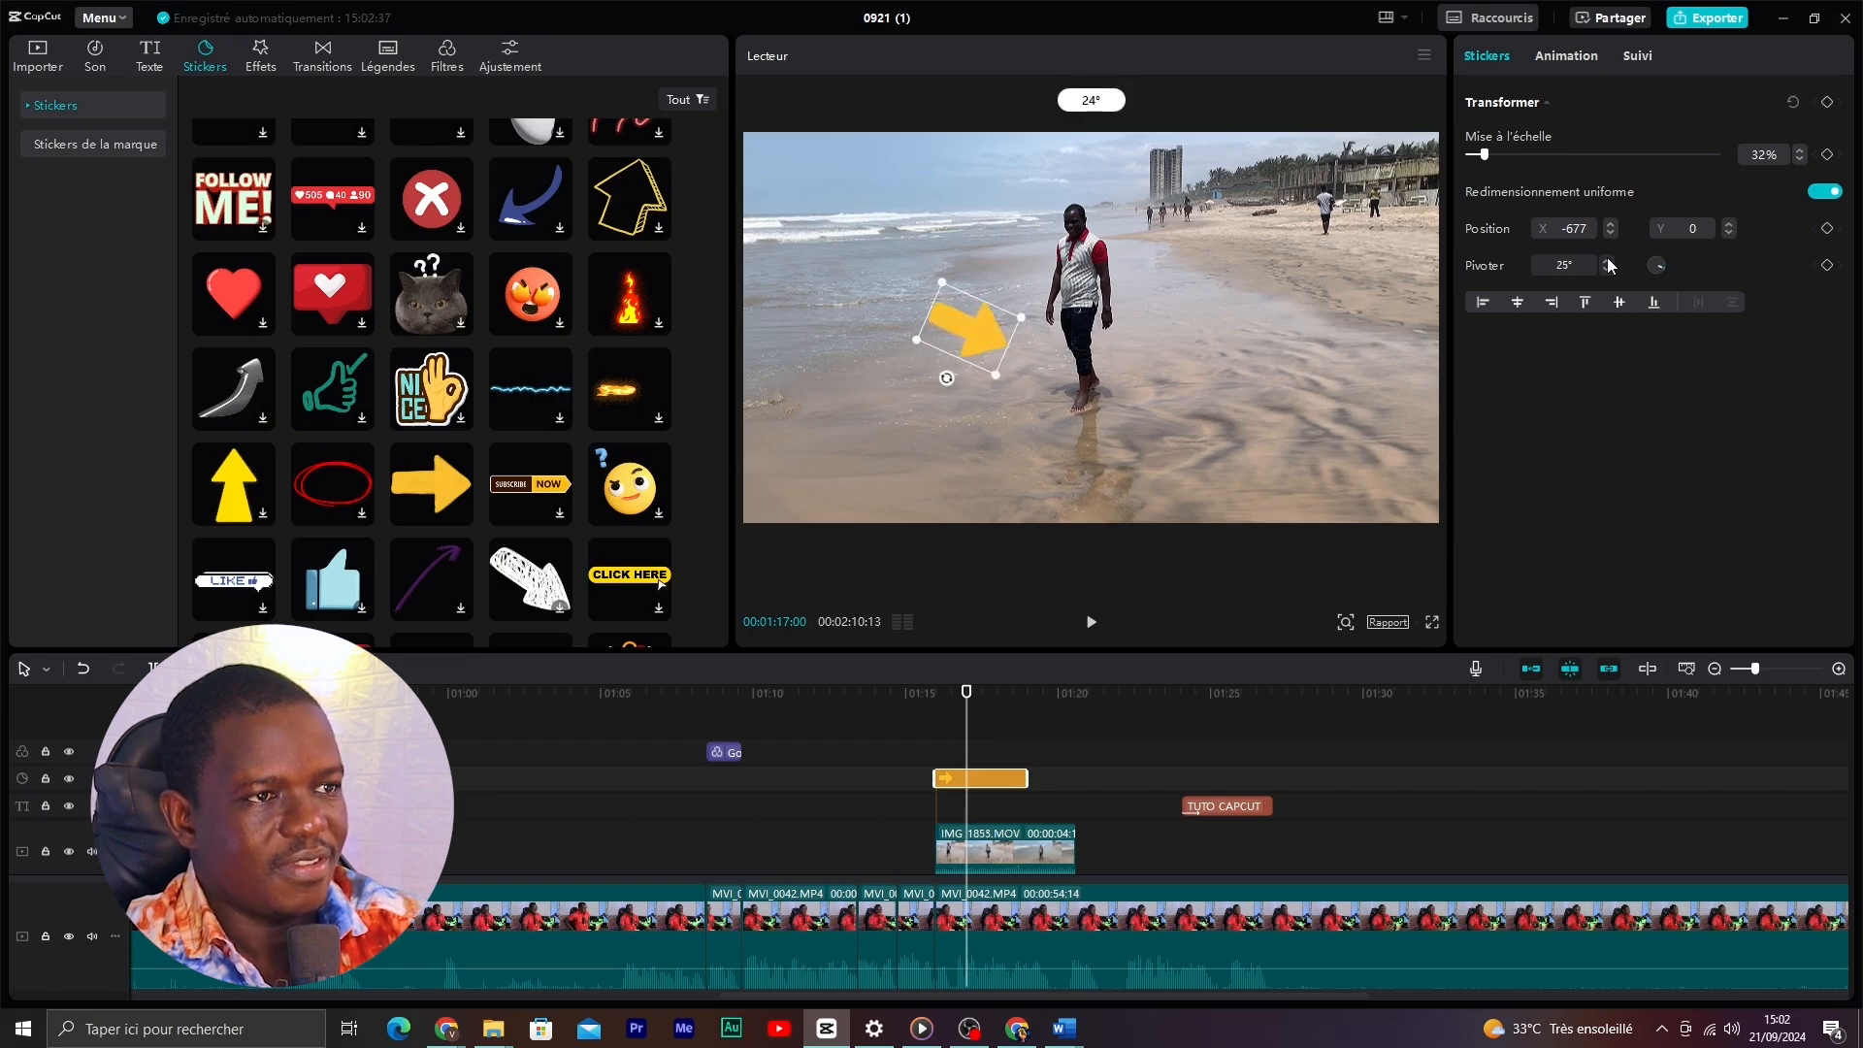
{"action": "left_click", "coordinate": [1607, 259]}
{"action": "left_click", "coordinate": [1607, 258]}
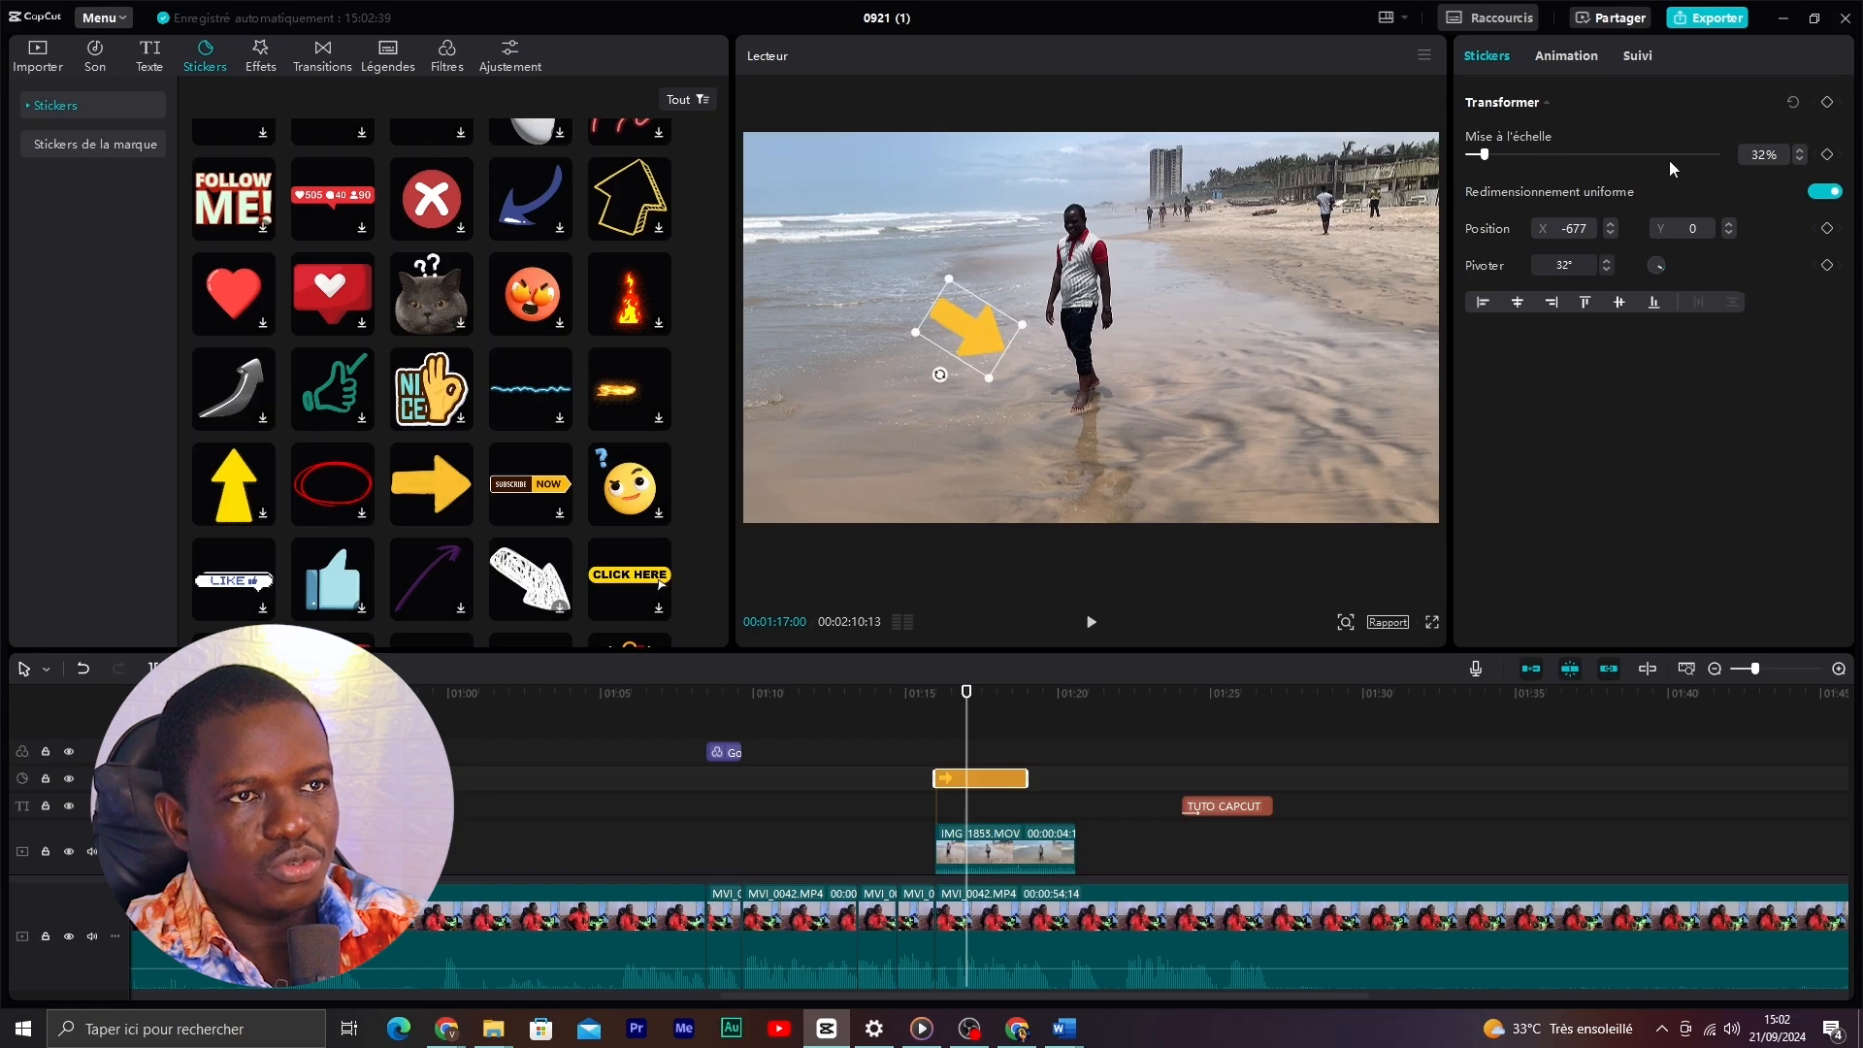
- Reduce the arrow sticker's scale to 27% and move it lower in the frame to X -787, Y -466
{"action": "left_click", "coordinate": [1801, 159]}
{"action": "left_click", "coordinate": [1801, 159]}
{"action": "left_click", "coordinate": [1801, 159]}
{"action": "left_click", "coordinate": [1801, 159]}
{"action": "left_click", "coordinate": [1801, 160]}
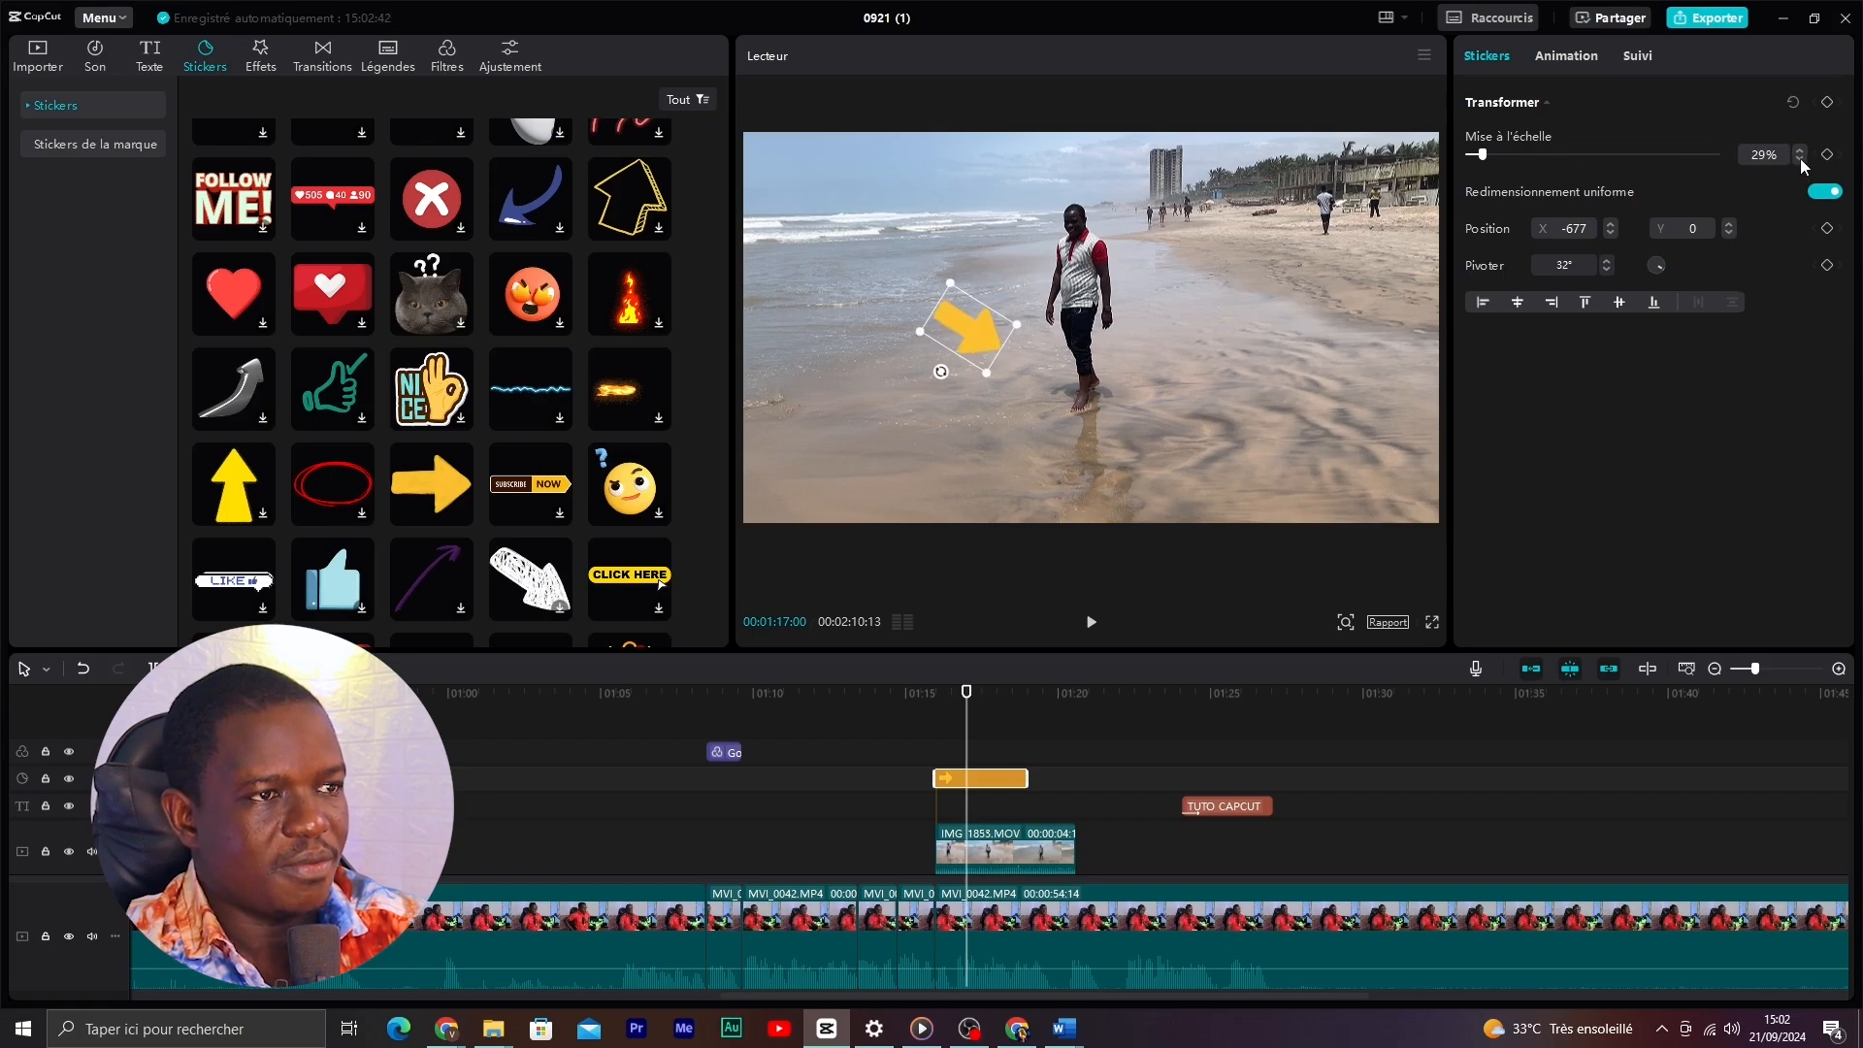
{"action": "left_click_drag", "start_coordinate": [964, 340], "coordinate": [942, 420]}
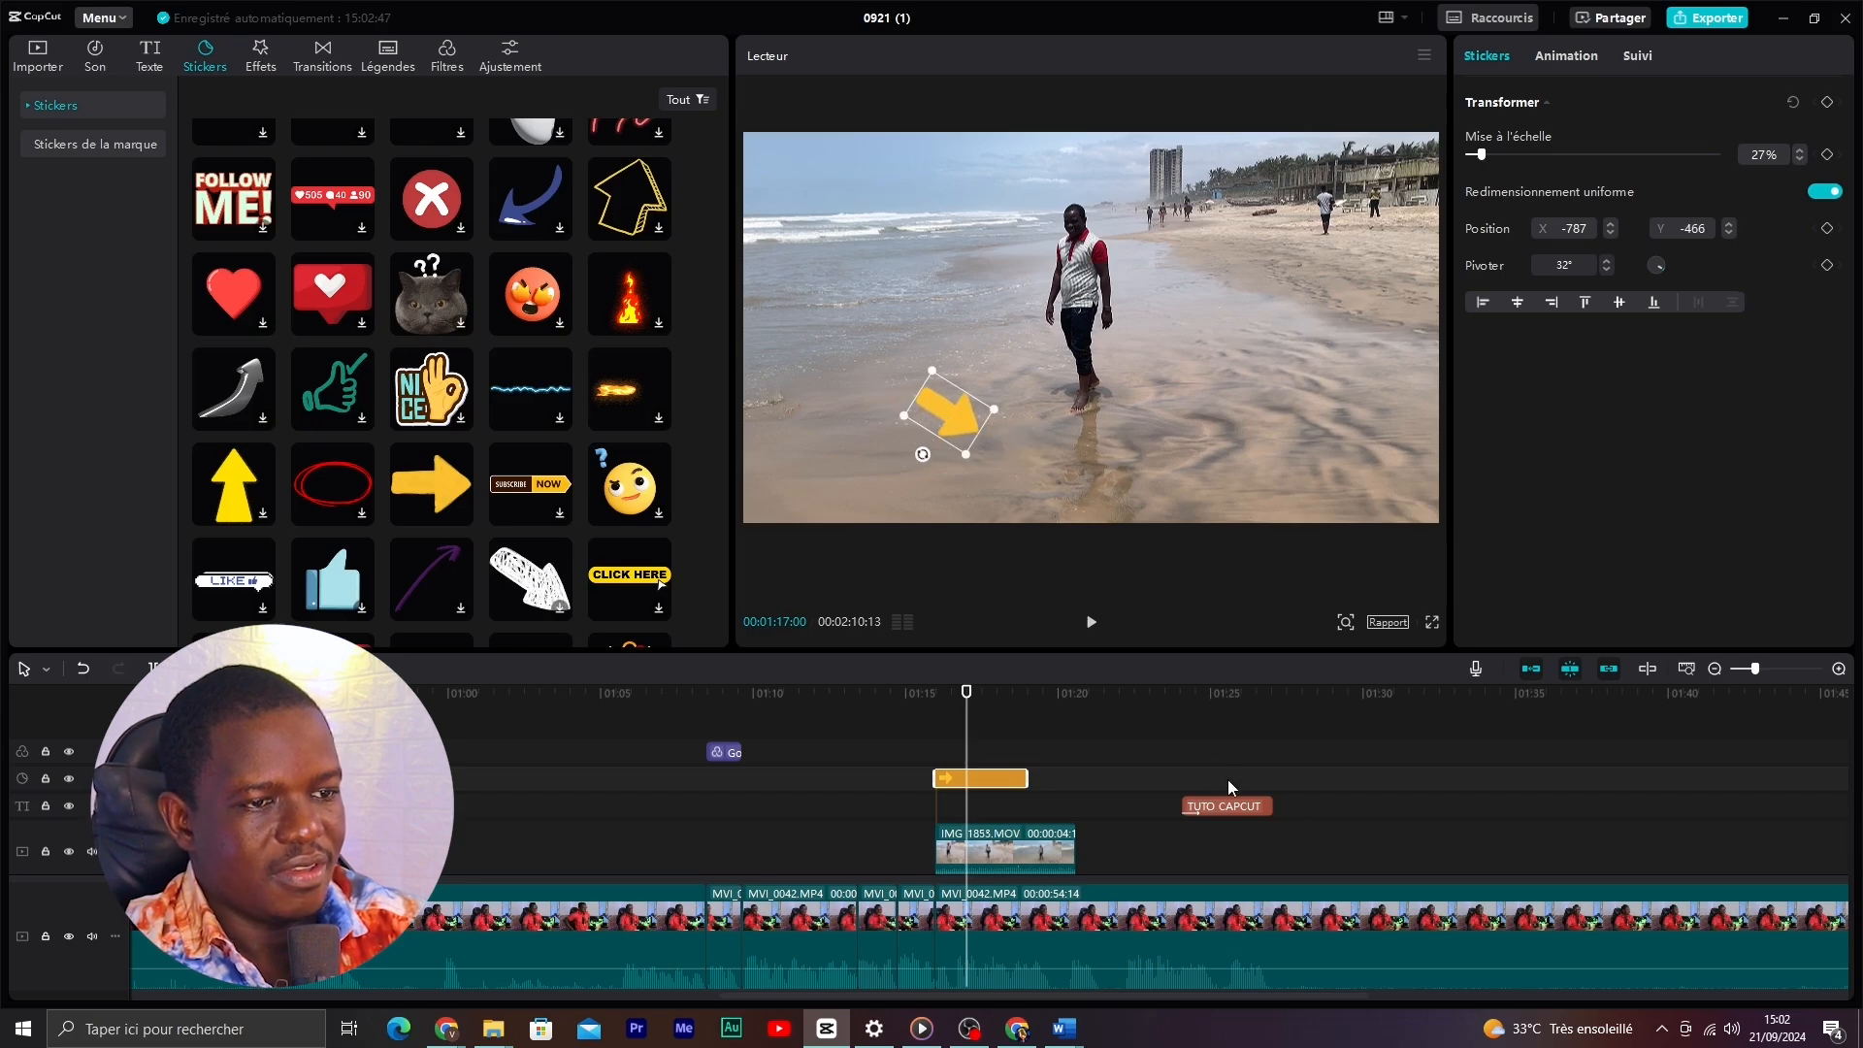
- Move the TUTO CAPCUT title clip over the beach clip and place its text at the arrow's tip
{"action": "left_click_drag", "start_coordinate": [1219, 807], "coordinate": [1146, 763]}
{"action": "left_click_drag", "start_coordinate": [1055, 817], "coordinate": [980, 813]}
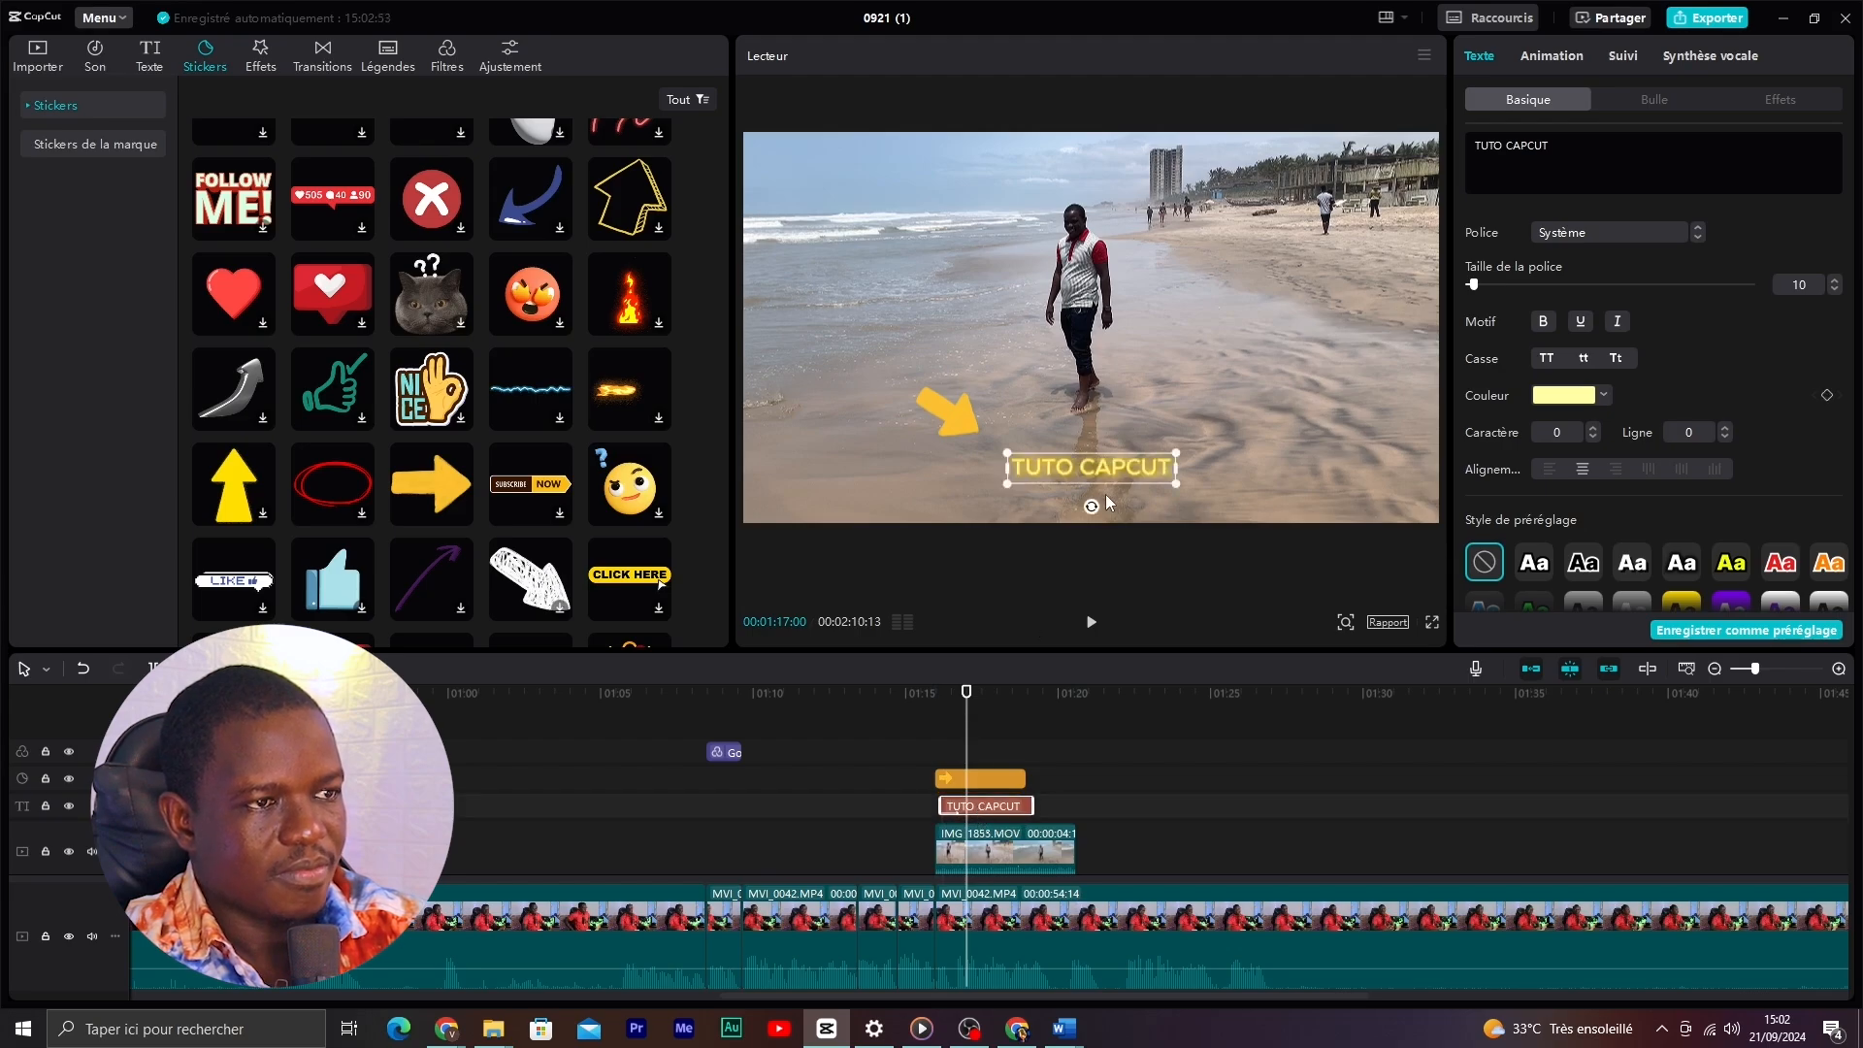
{"action": "left_click_drag", "start_coordinate": [1069, 470], "coordinate": [1048, 445]}
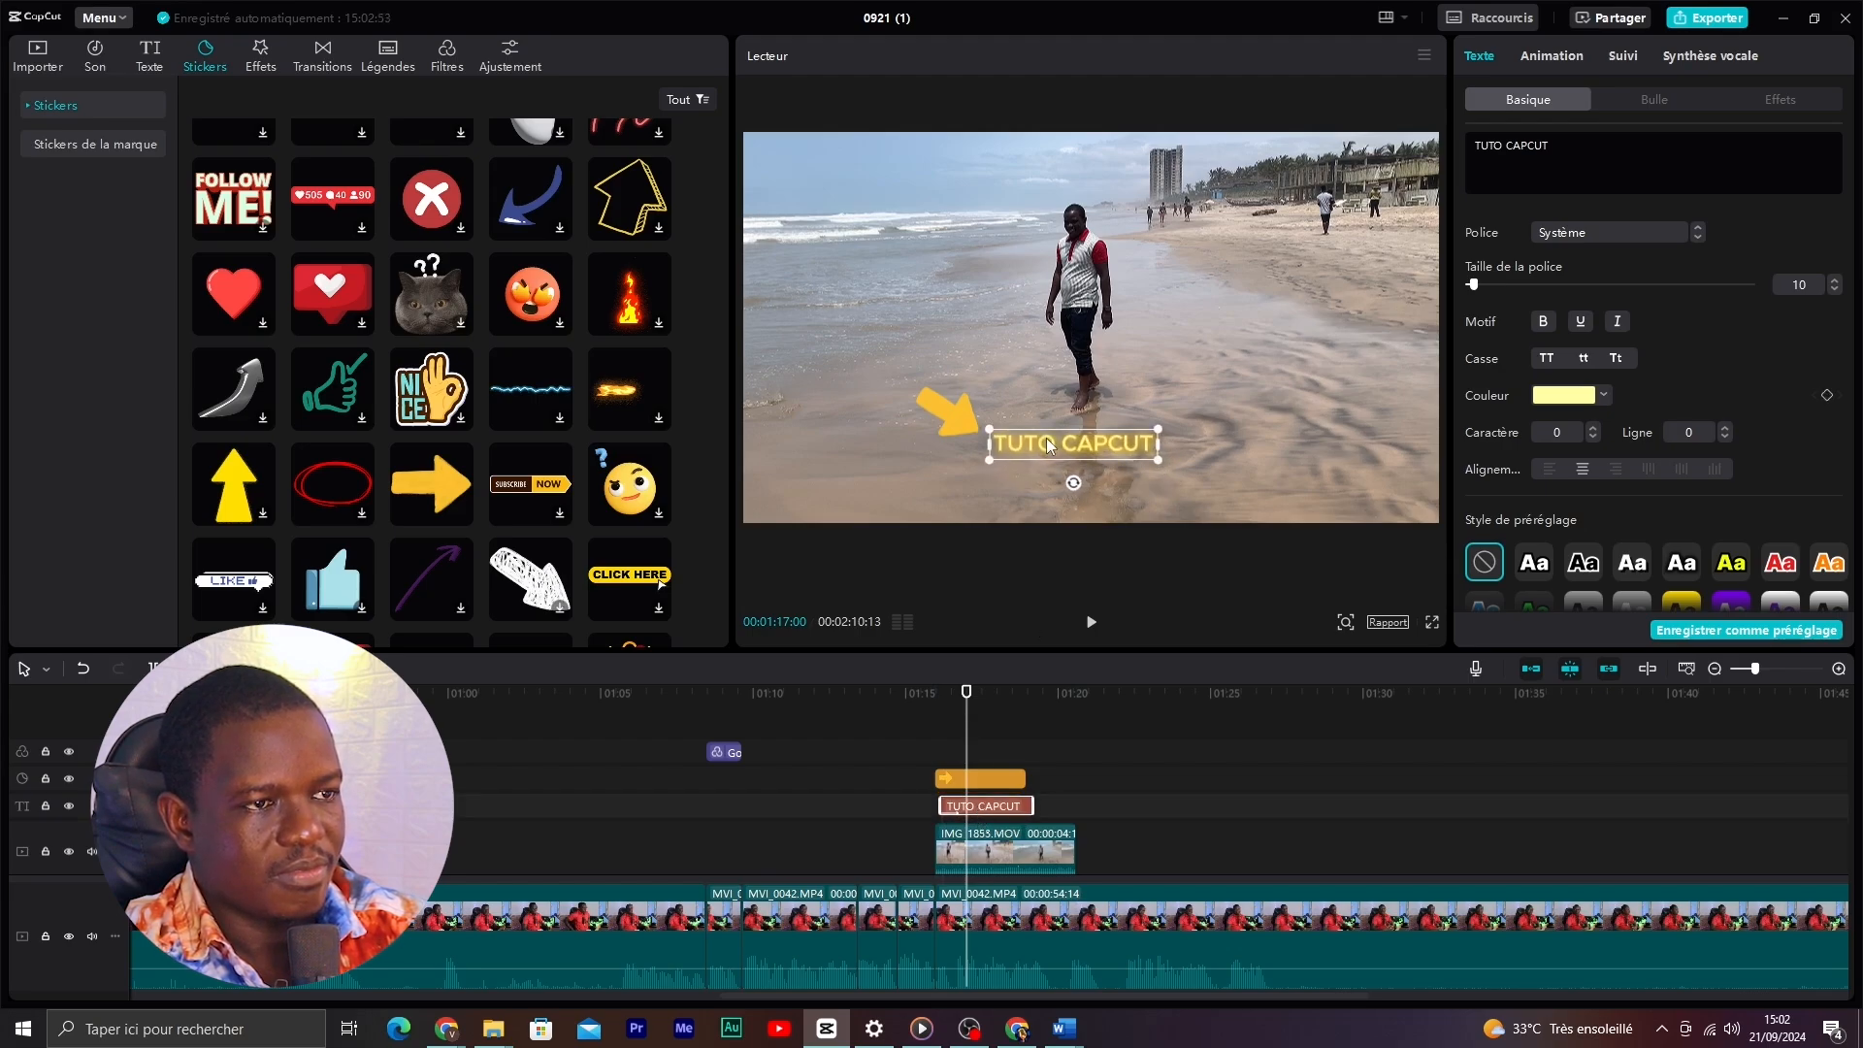
{"action": "left_click", "coordinate": [1265, 304]}
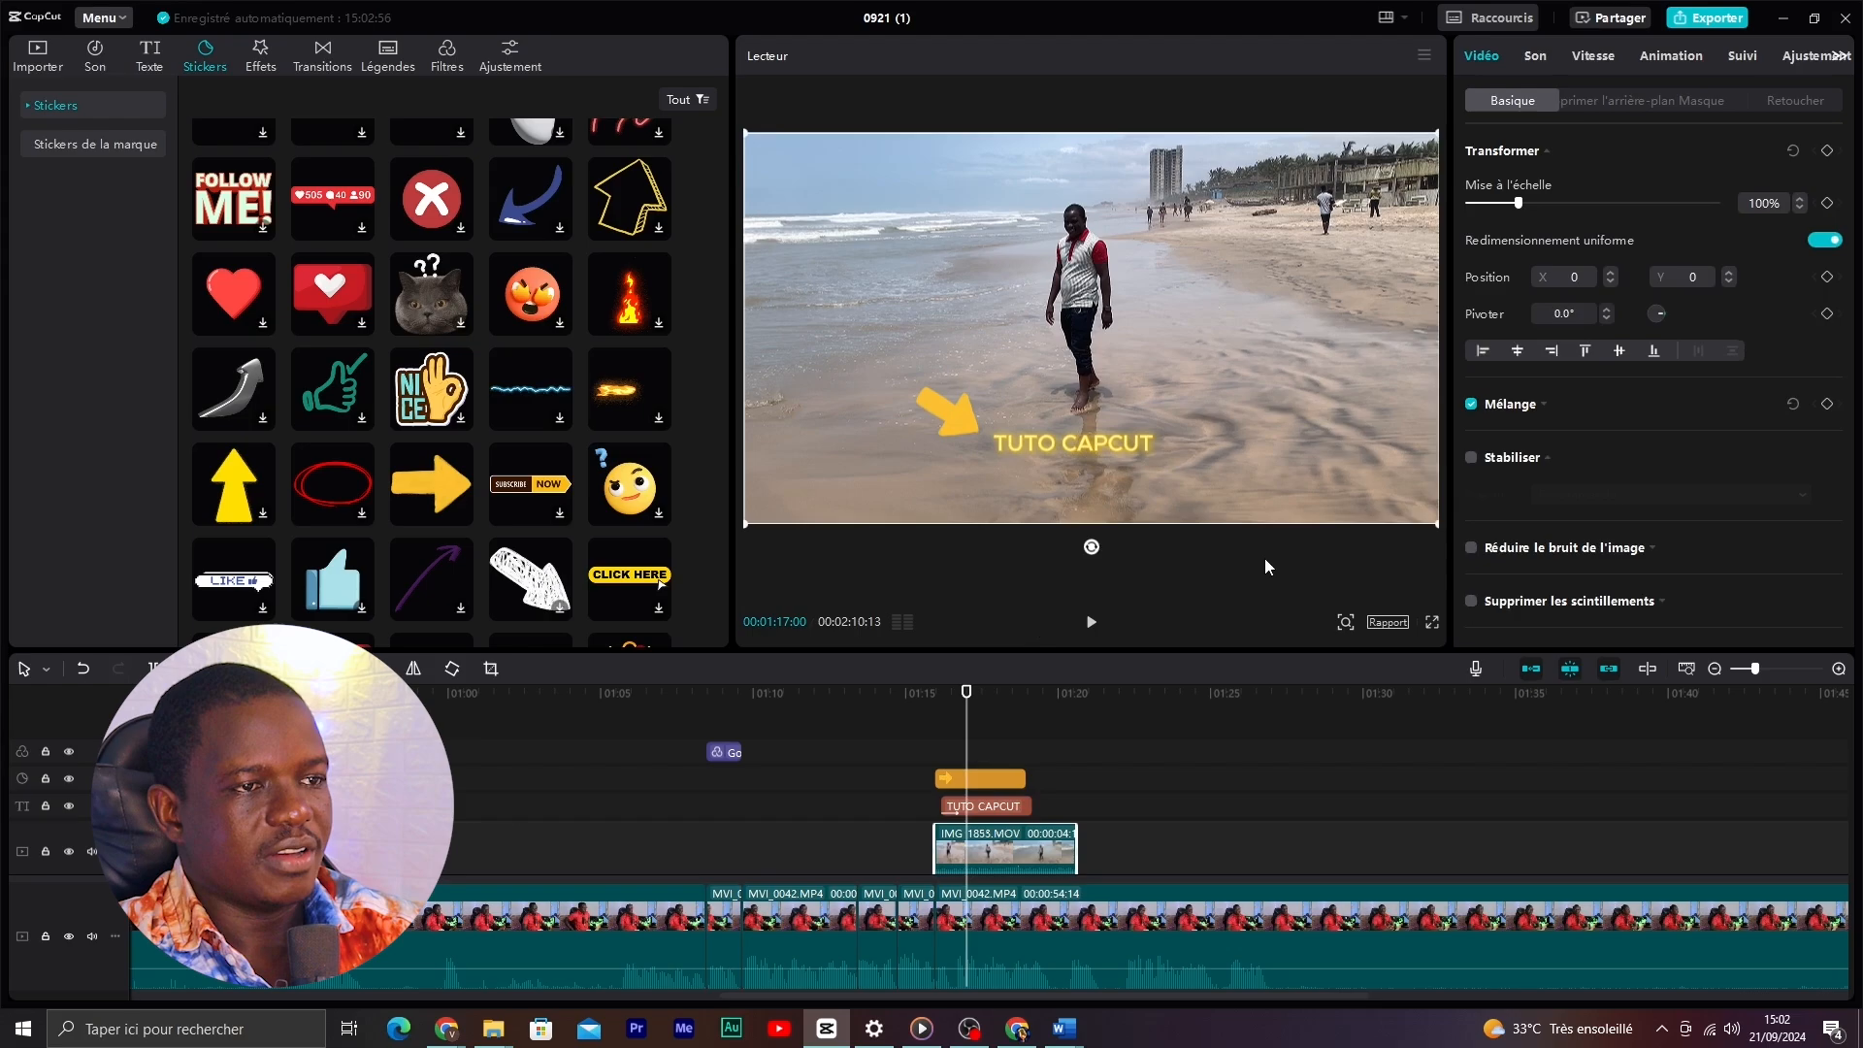
- Play and scrub through the beach clip to check the arrow and title, and browse further stickers
{"action": "left_click", "coordinate": [912, 691]}
{"action": "key", "text": "space"}
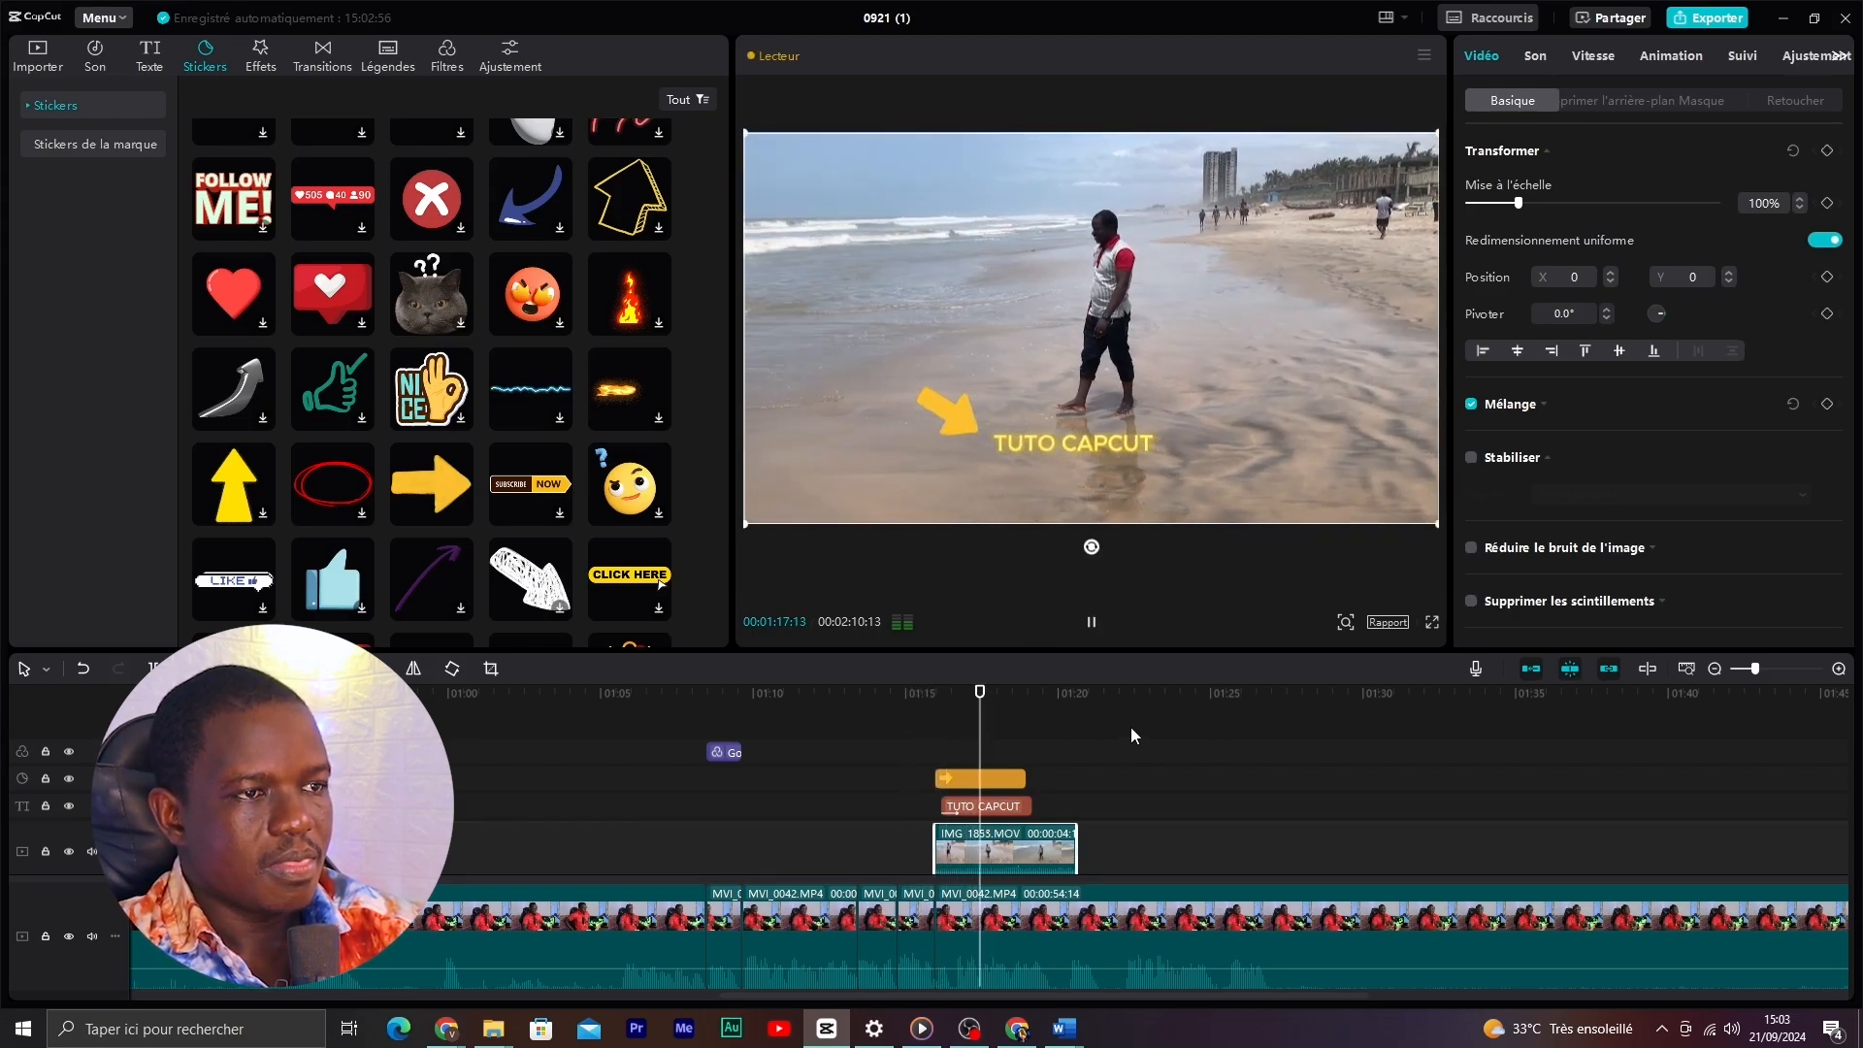
{"action": "left_click", "coordinate": [1038, 701]}
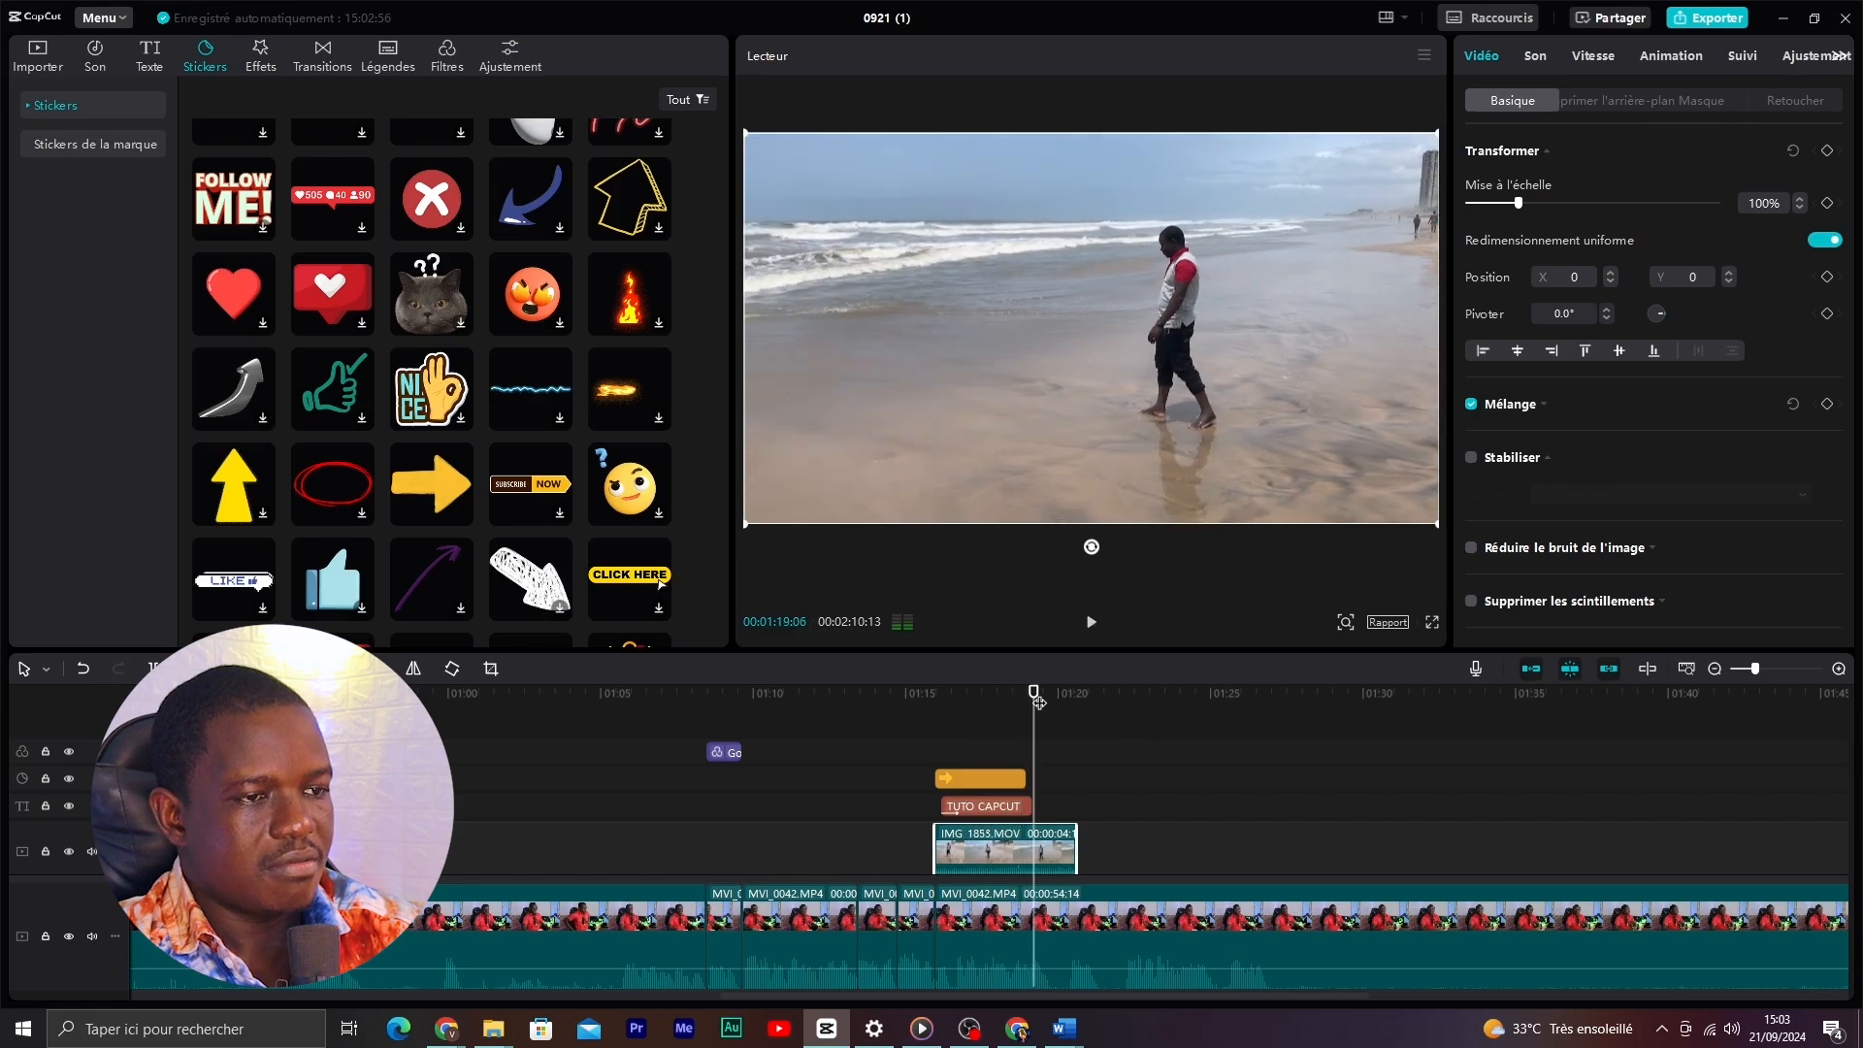
{"action": "left_click_drag", "start_coordinate": [1038, 701], "coordinate": [979, 709]}
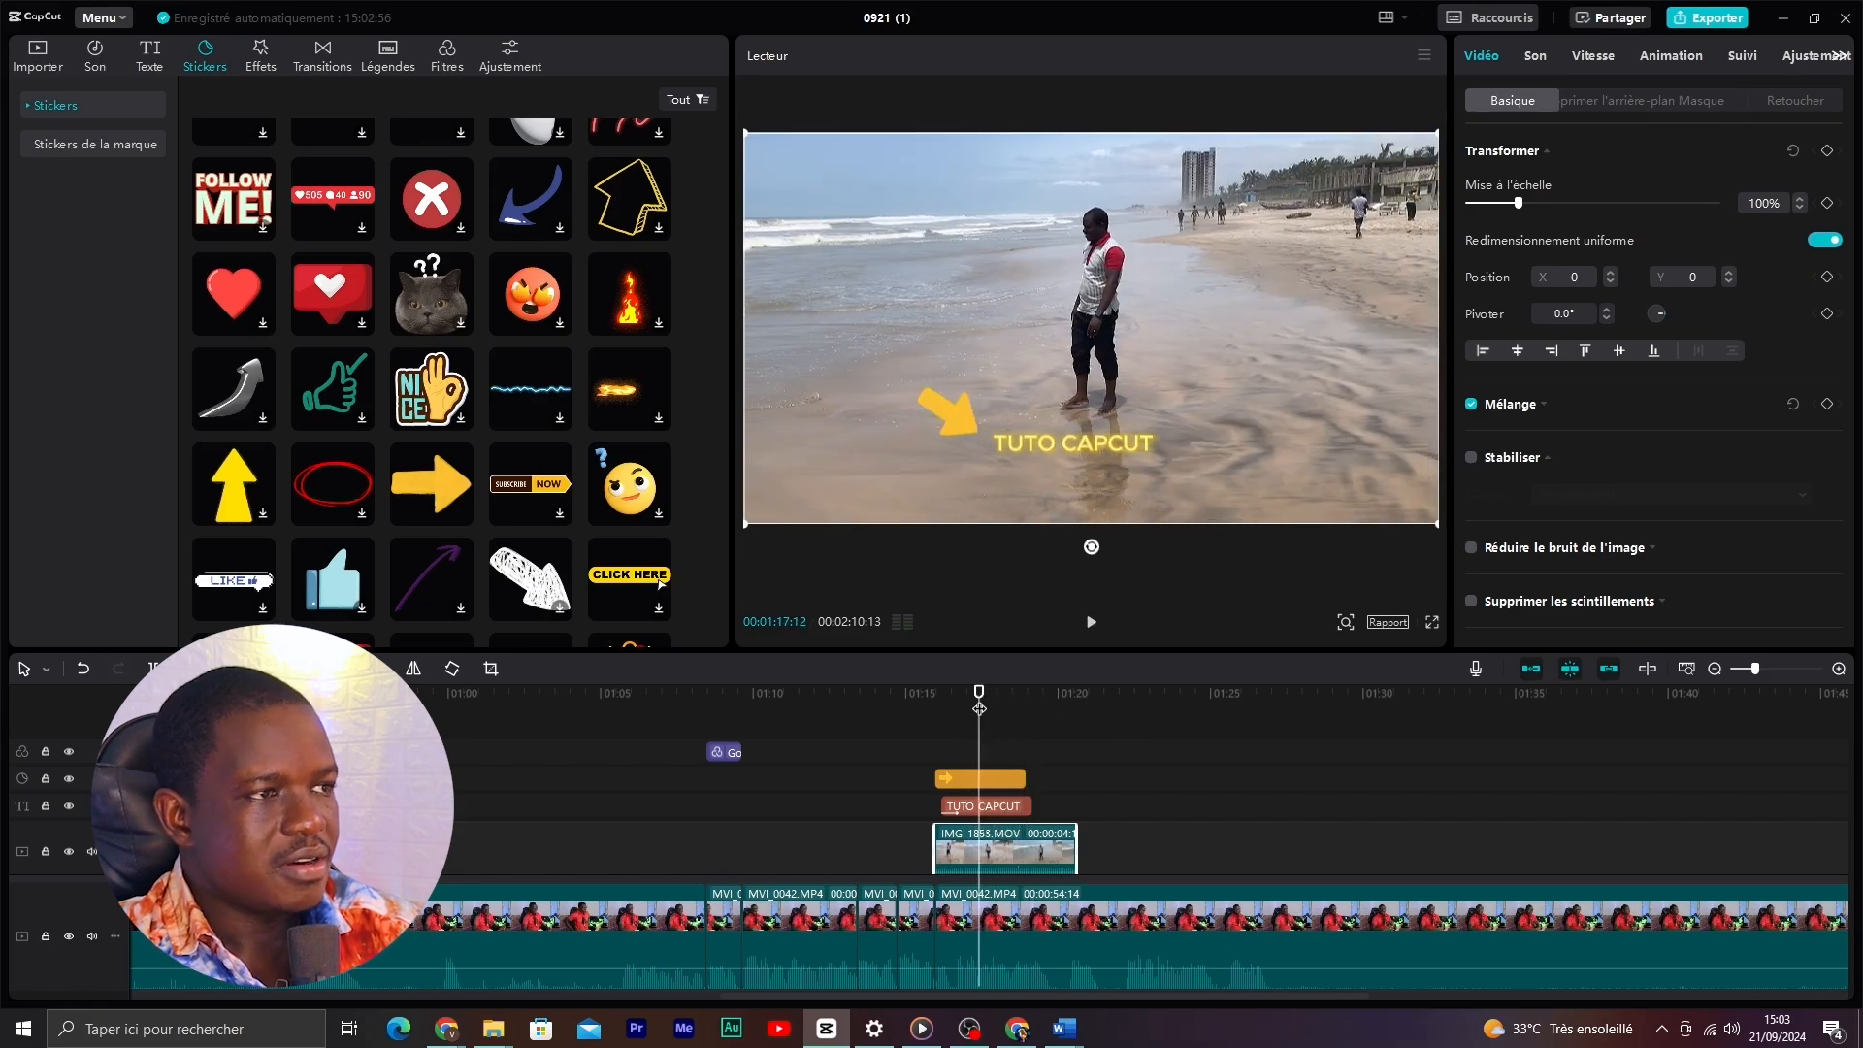
{"action": "scroll", "coordinate": [436, 449], "scroll_direction": "down", "scroll_amount": 5}
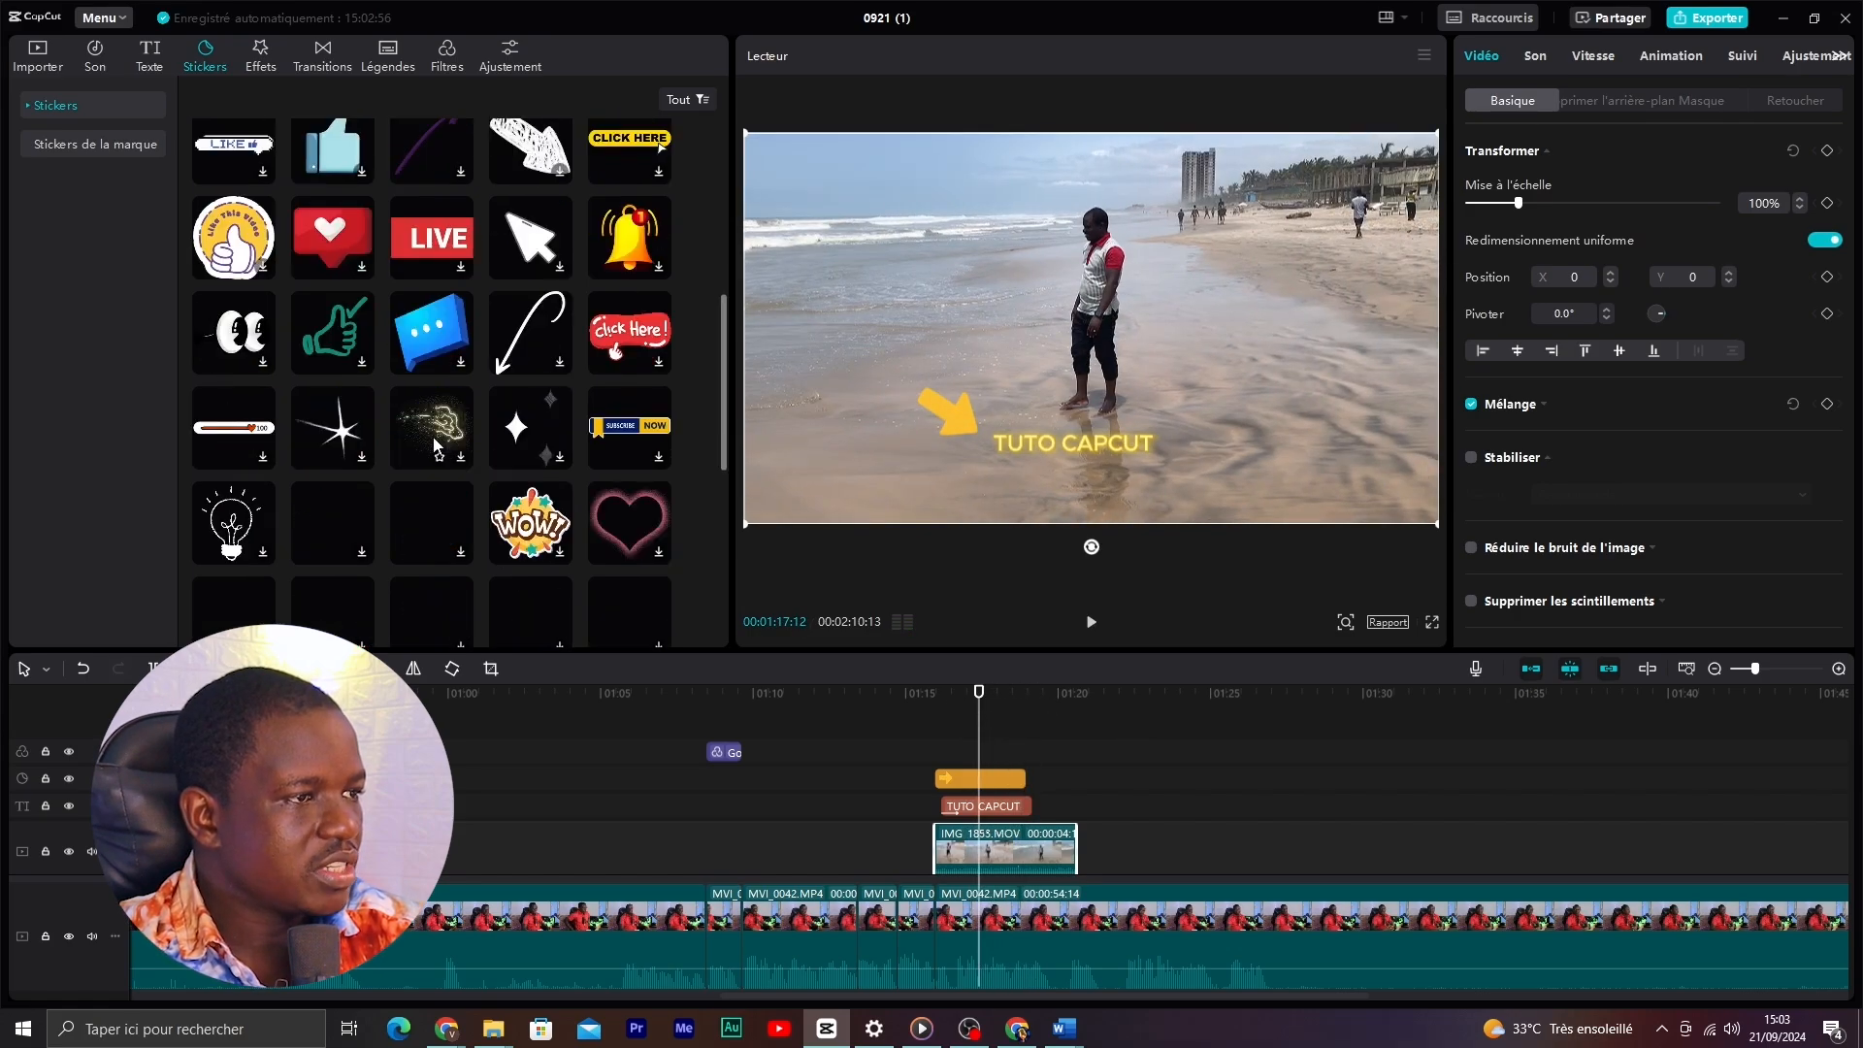
- Add the pink HELLO speech-bubble sticker over the beach clip on its own track and reduce its scale to 36%
{"action": "scroll", "coordinate": [436, 448], "scroll_direction": "down", "scroll_amount": 1}
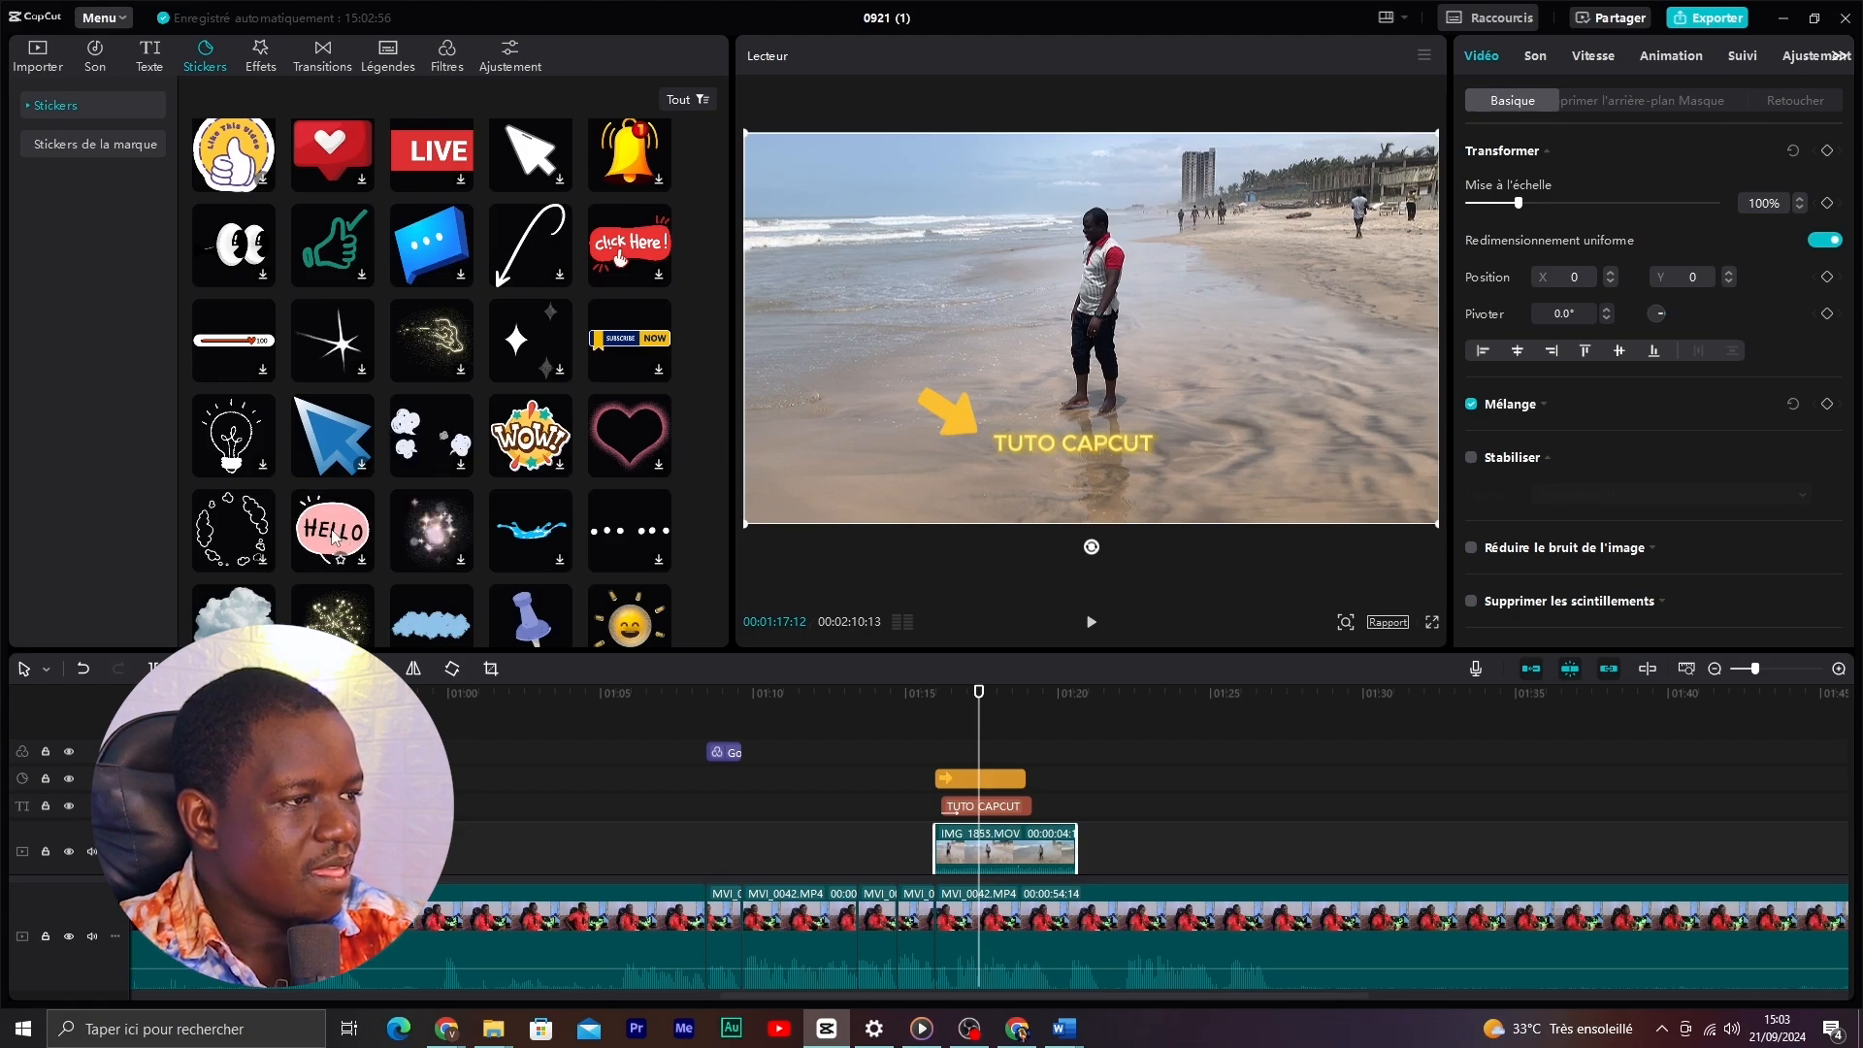
{"action": "left_click_drag", "start_coordinate": [335, 537], "coordinate": [935, 753]}
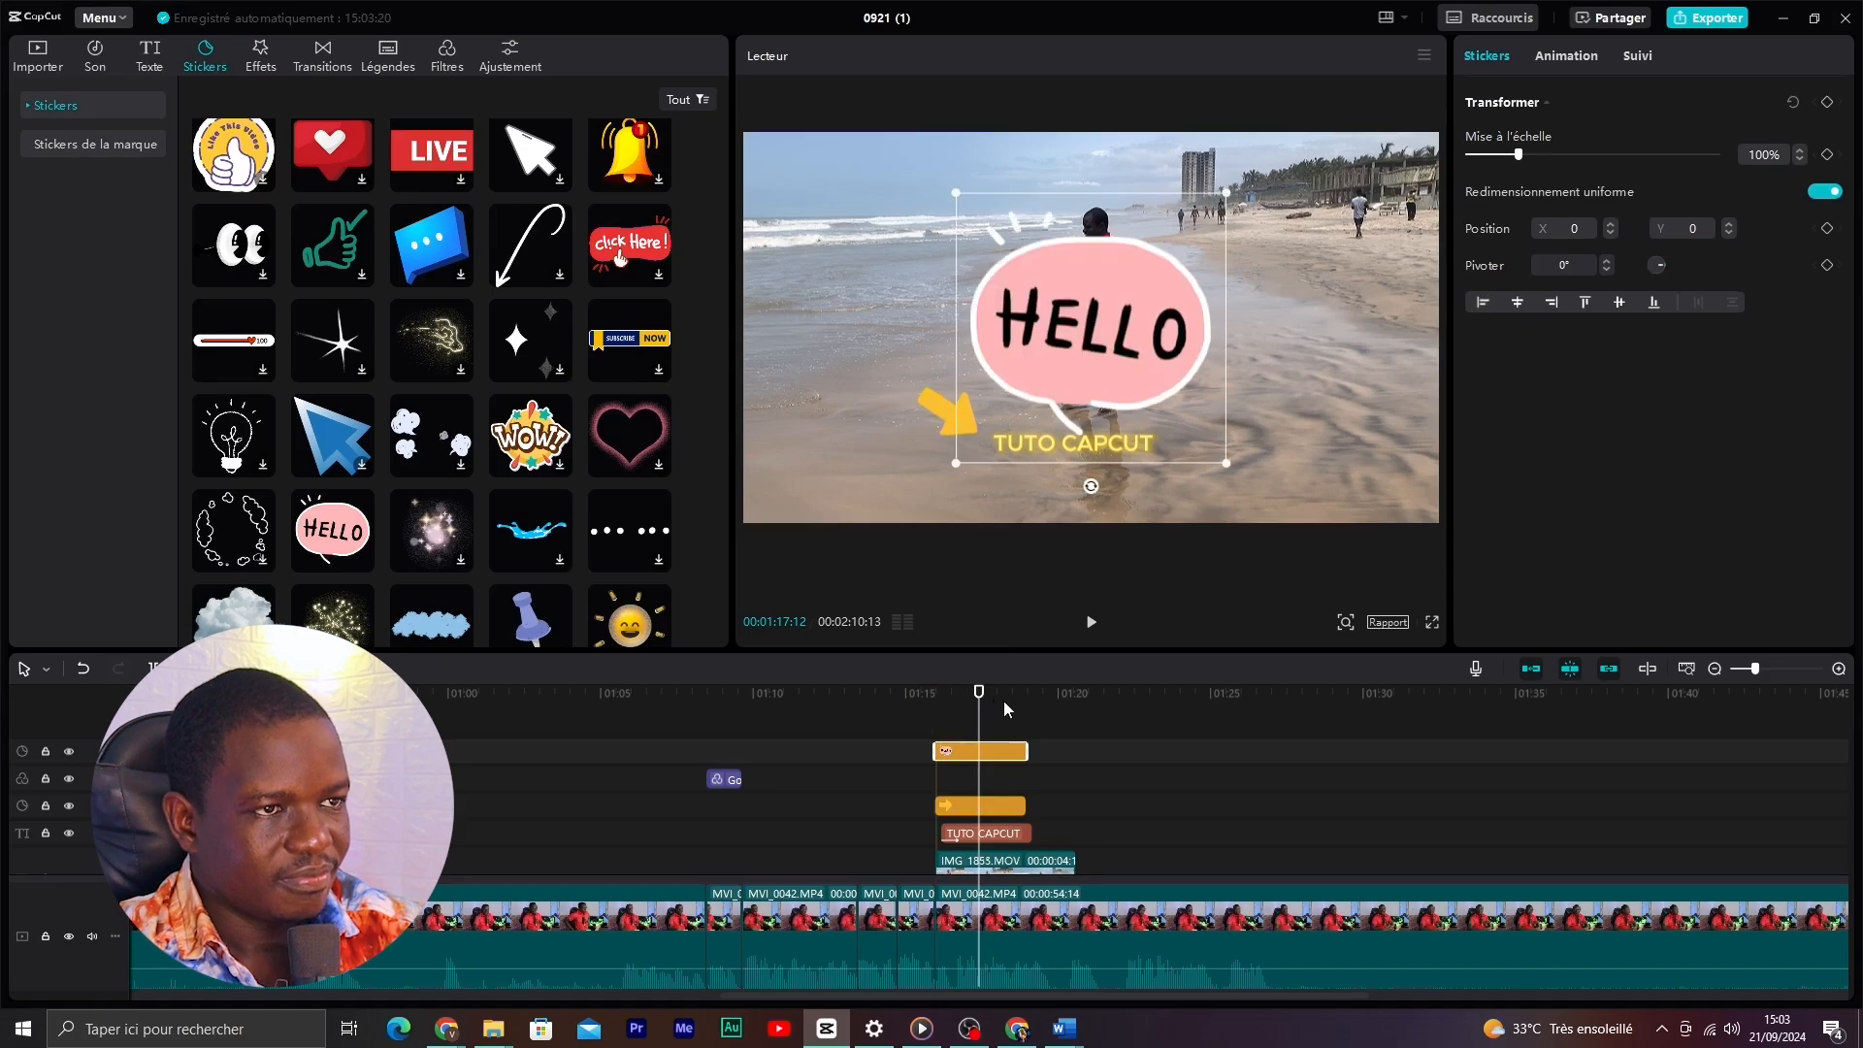
{"action": "mouse_move", "coordinate": [1517, 155]}
{"action": "left_mouse_down"}
{"action": "mouse_move", "coordinate": [1472, 163]}
{"action": "mouse_move", "coordinate": [1487, 161]}
{"action": "left_mouse_up"}
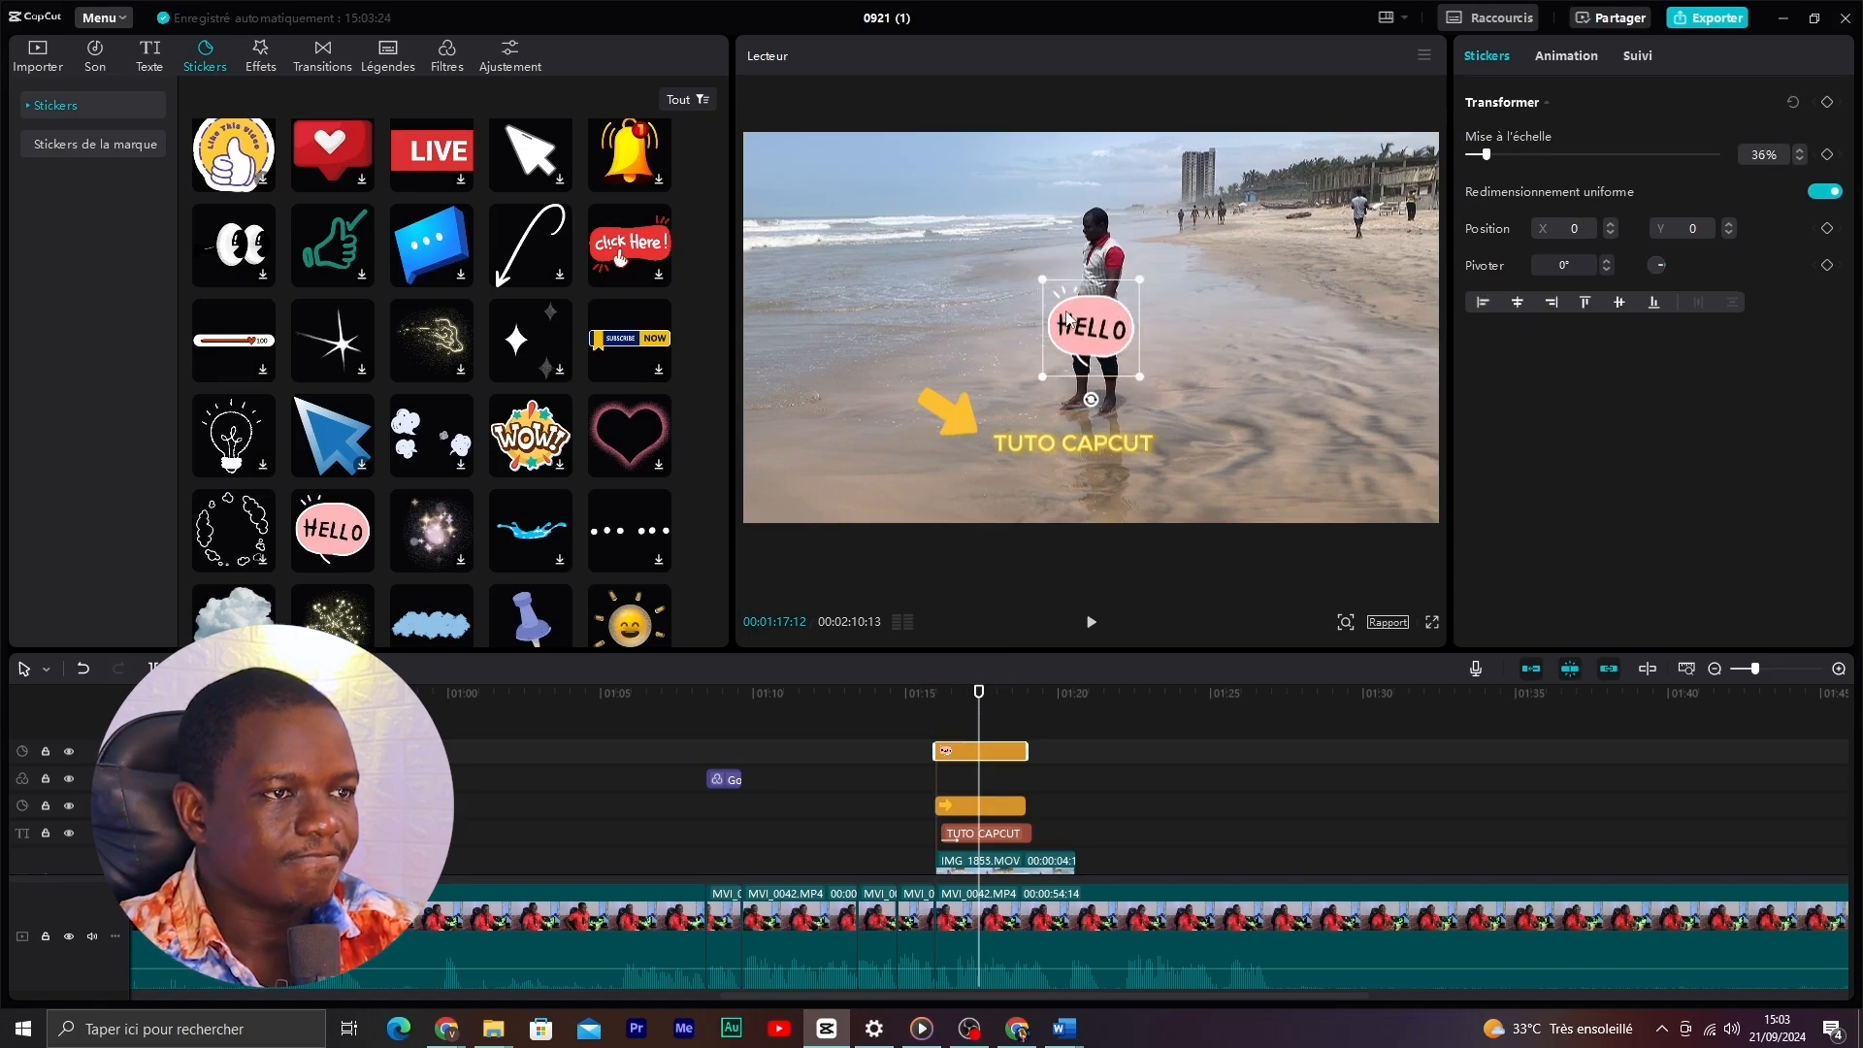
- Place the HELLO sticker just above the man's head and set its scale to 31%
{"action": "left_click_drag", "start_coordinate": [1068, 323], "coordinate": [1019, 178]}
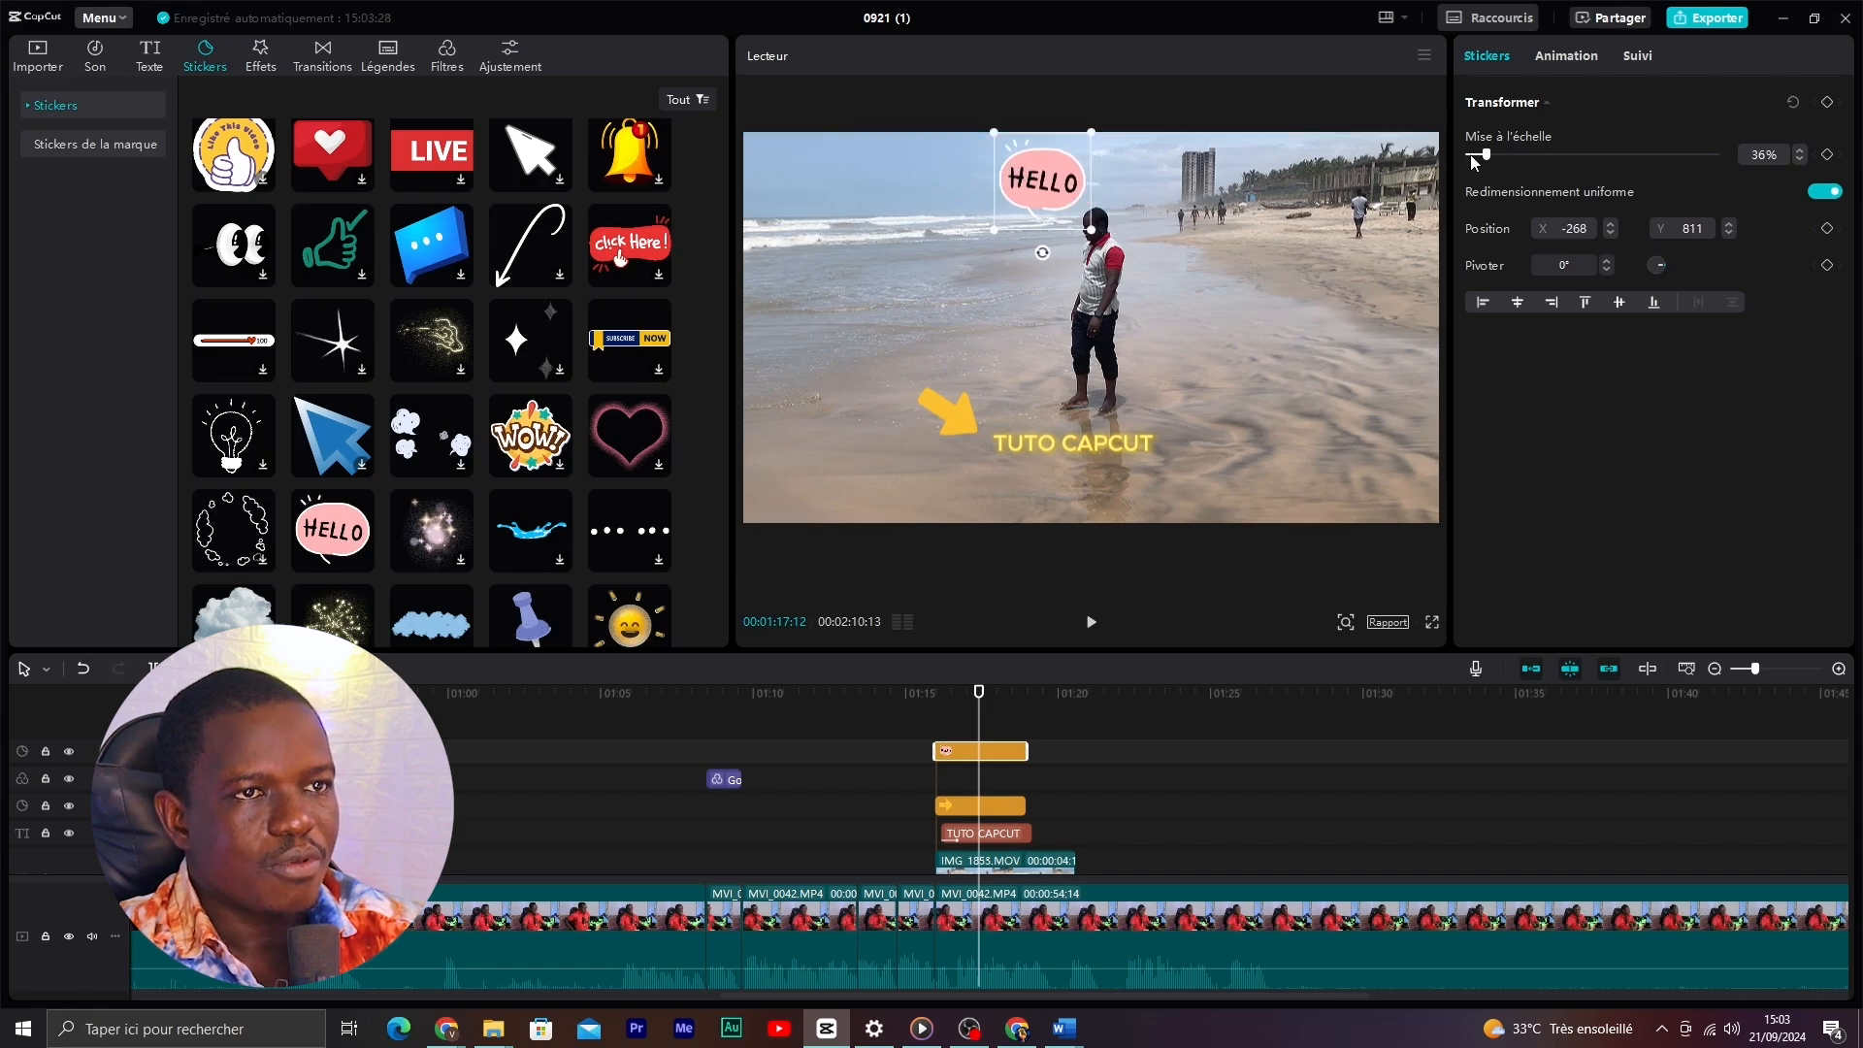
{"action": "left_click", "coordinate": [1800, 160]}
{"action": "left_click", "coordinate": [1800, 161]}
{"action": "left_click", "coordinate": [1801, 160]}
{"action": "left_click", "coordinate": [1800, 160]}
{"action": "left_click", "coordinate": [1801, 160]}
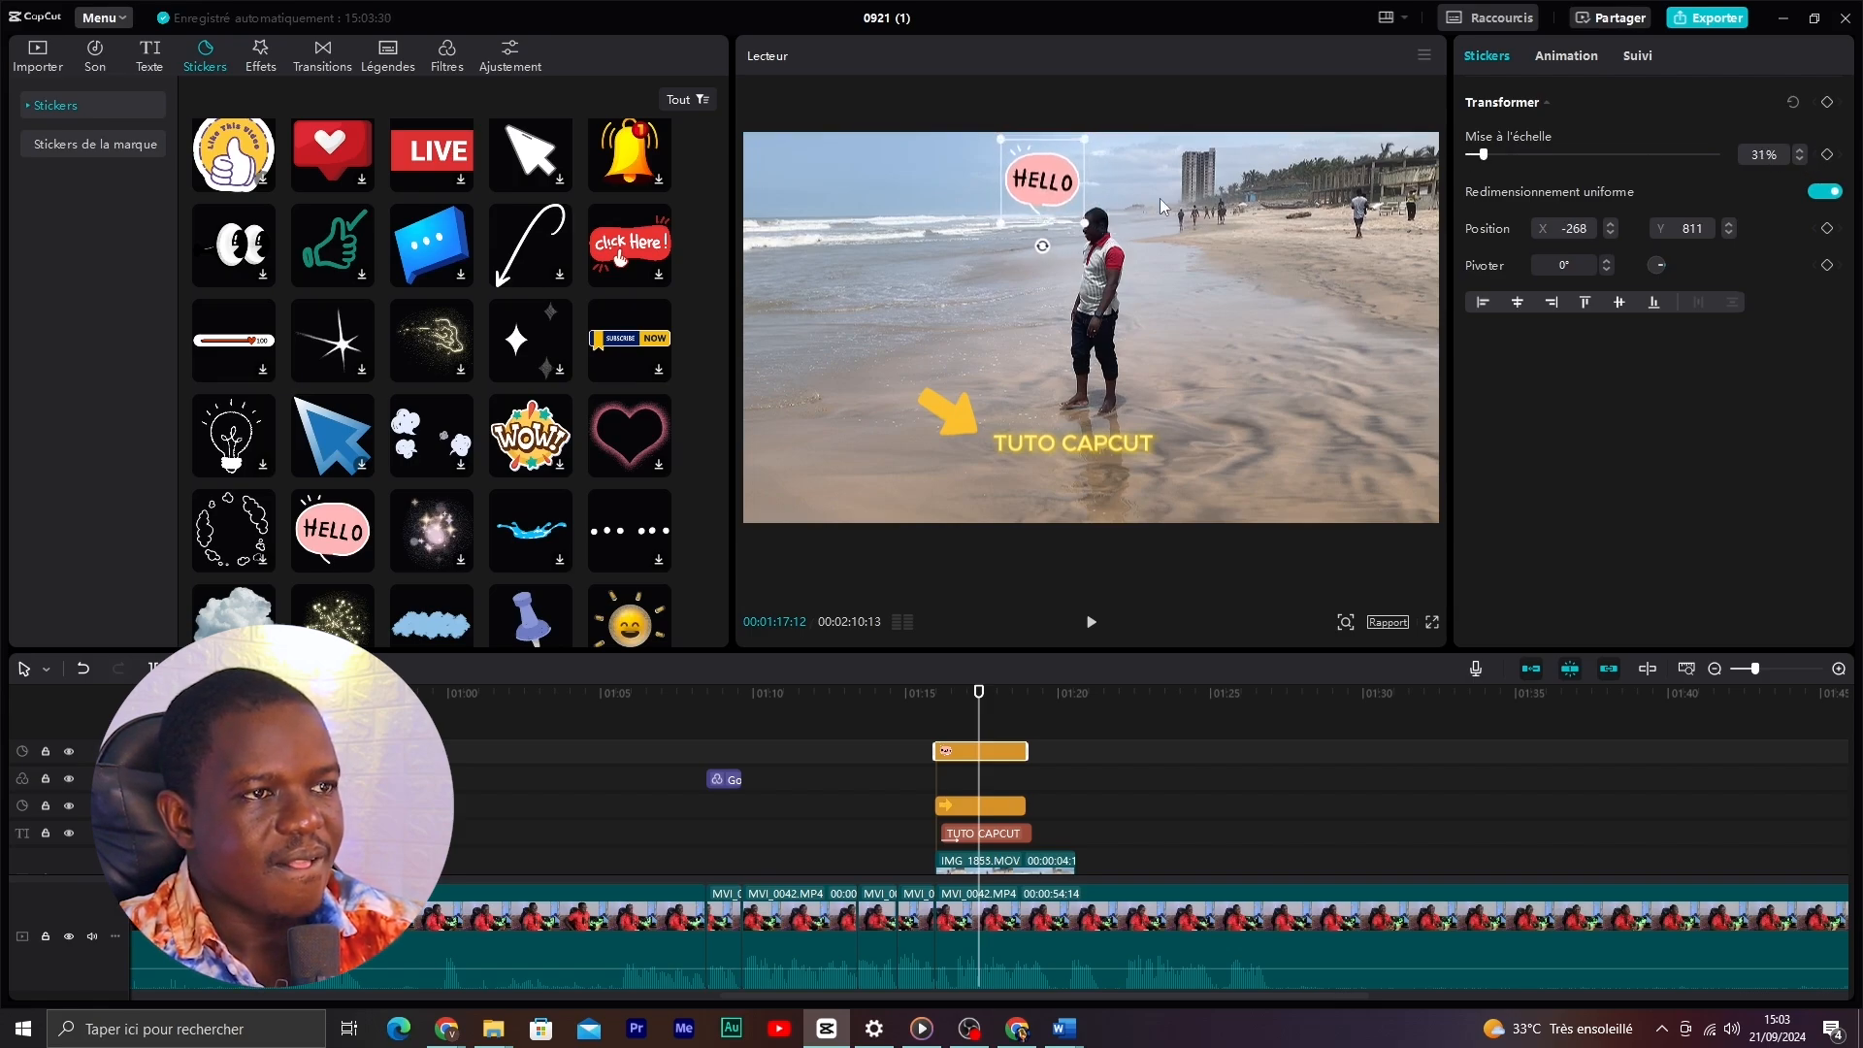
{"action": "left_click_drag", "start_coordinate": [1054, 191], "coordinate": [1047, 203]}
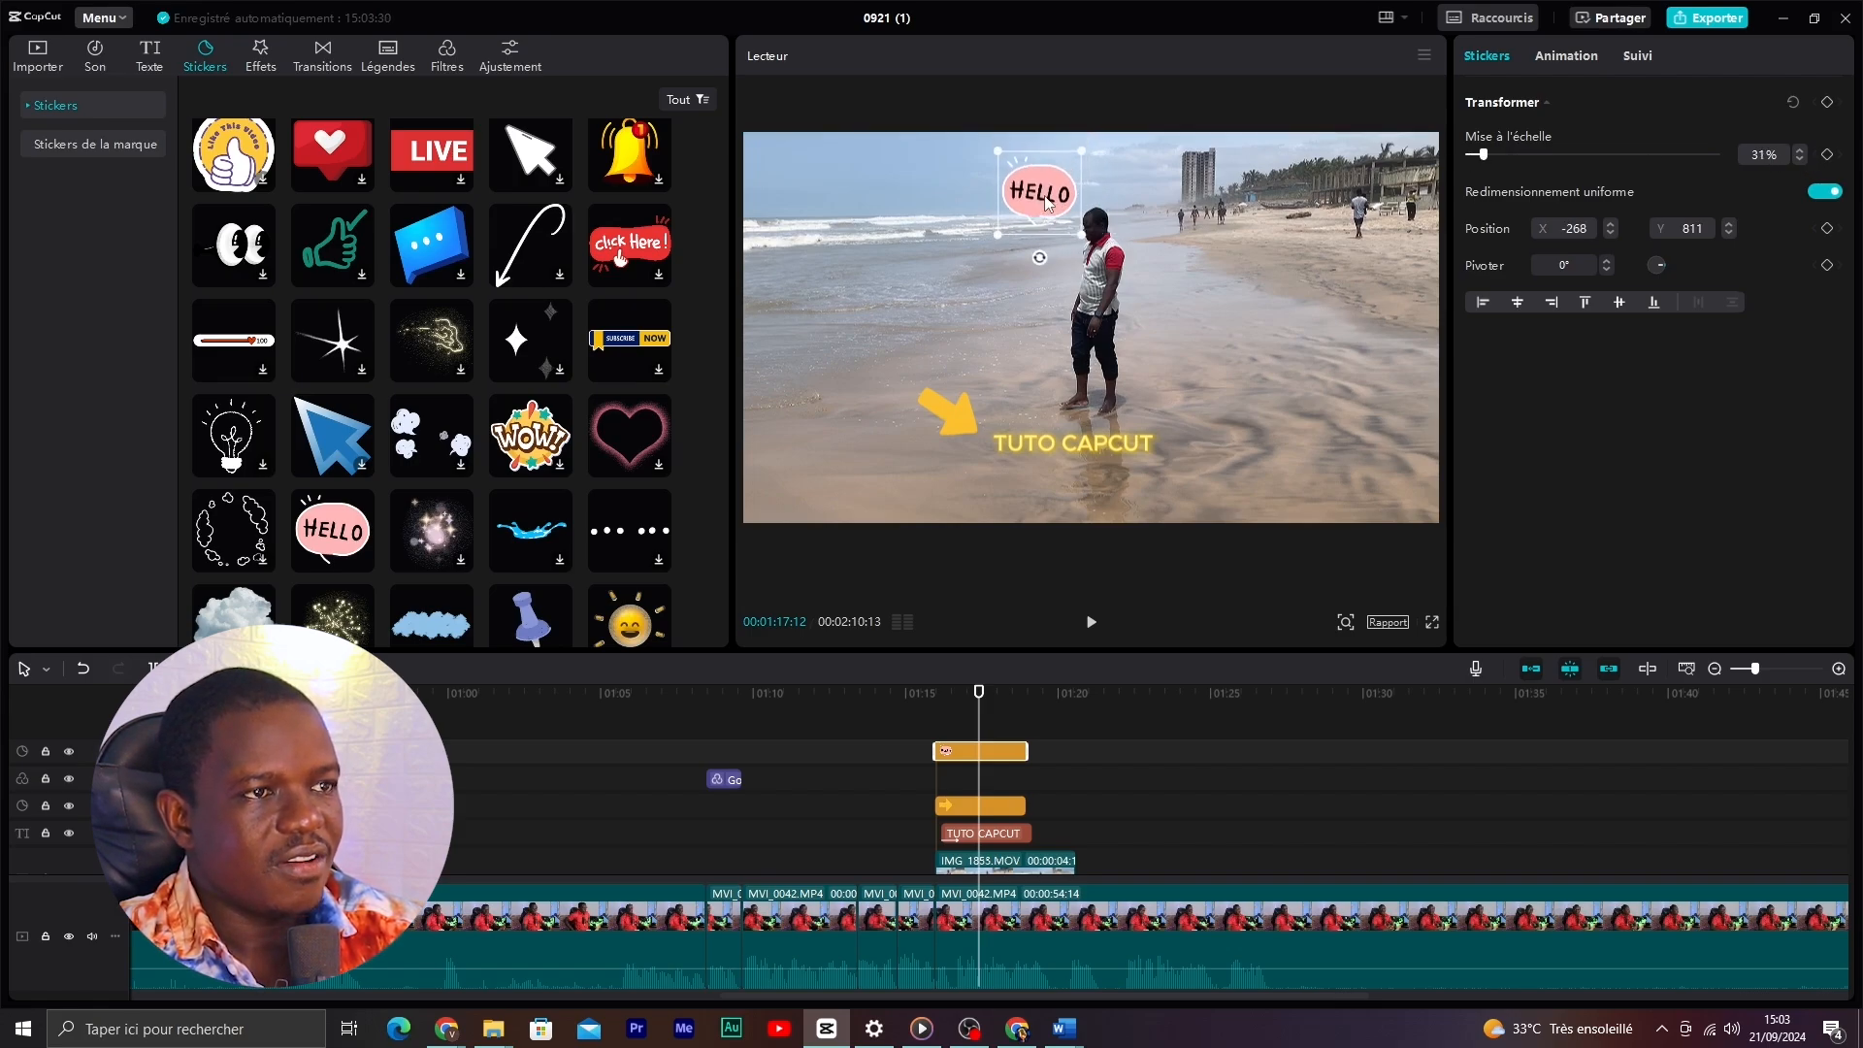
{"action": "left_click", "coordinate": [1189, 553]}
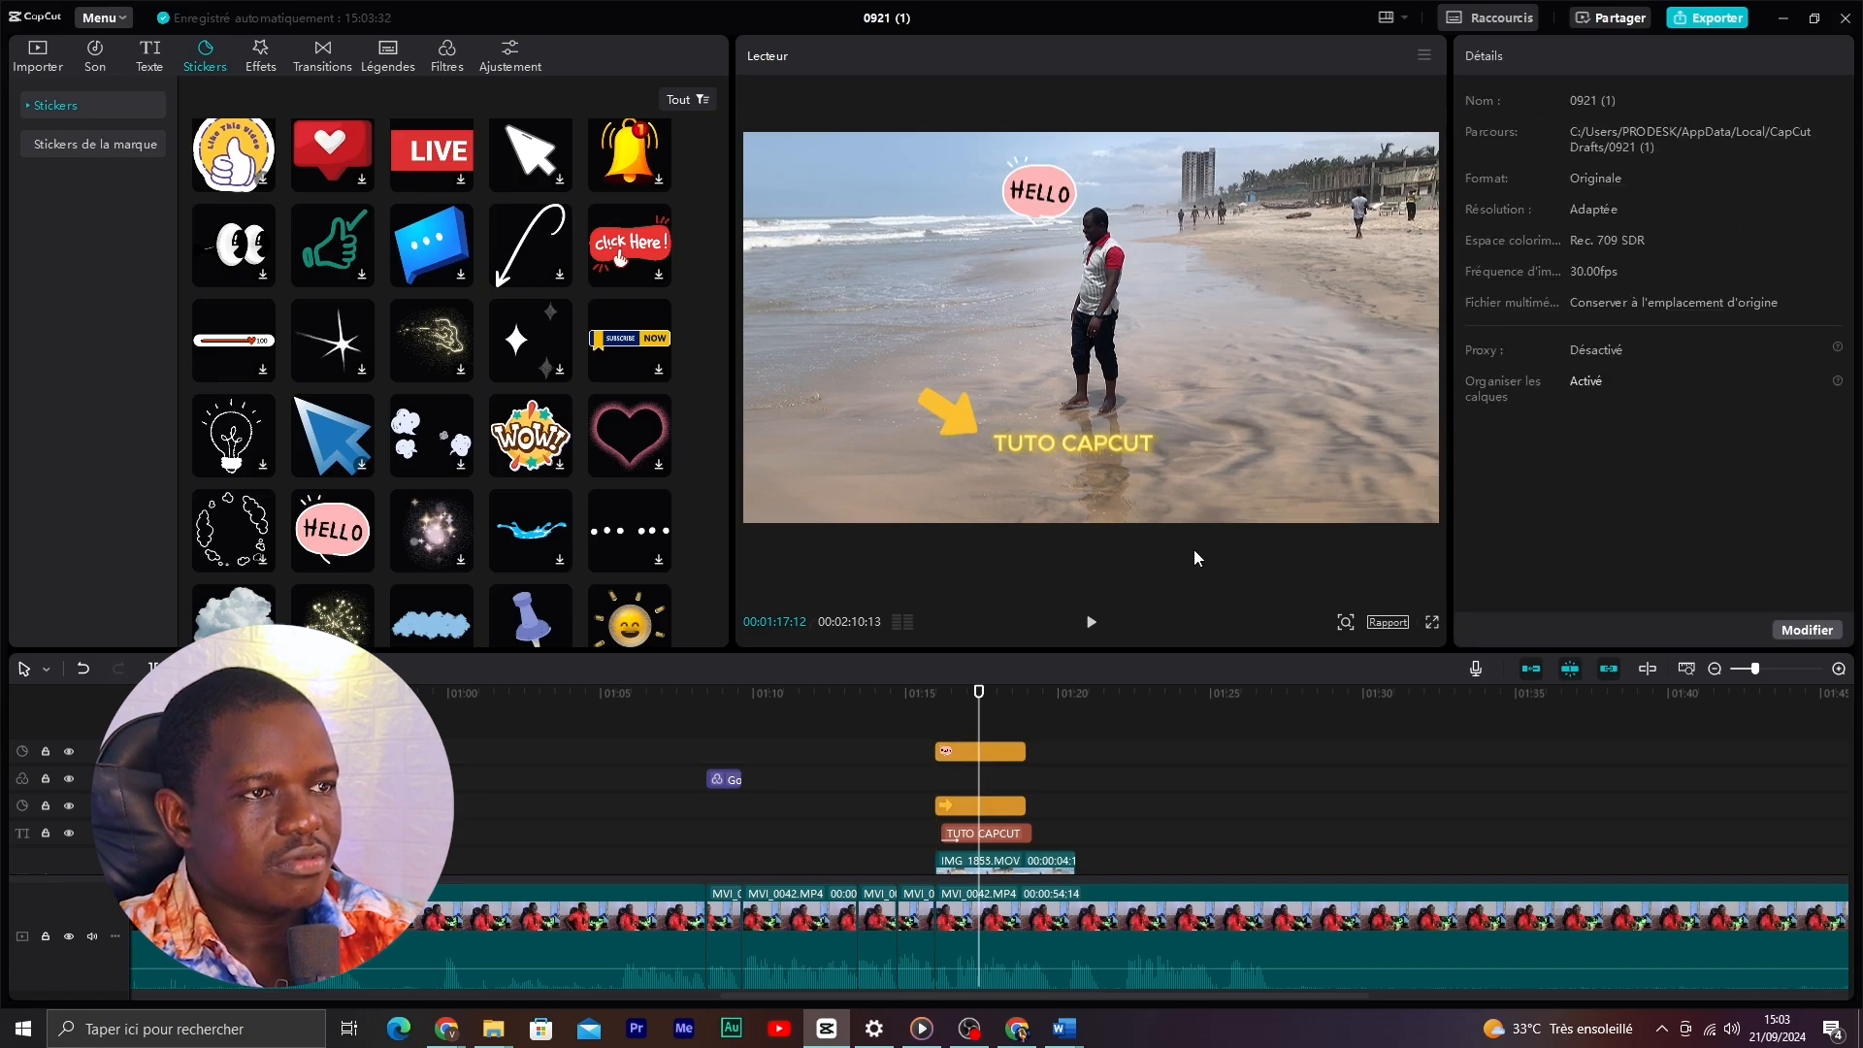
- Play and scrub through the beach clip to check the HELLO sticker together with the arrow and title
{"action": "left_click", "coordinate": [921, 705]}
{"action": "key", "text": "space"}
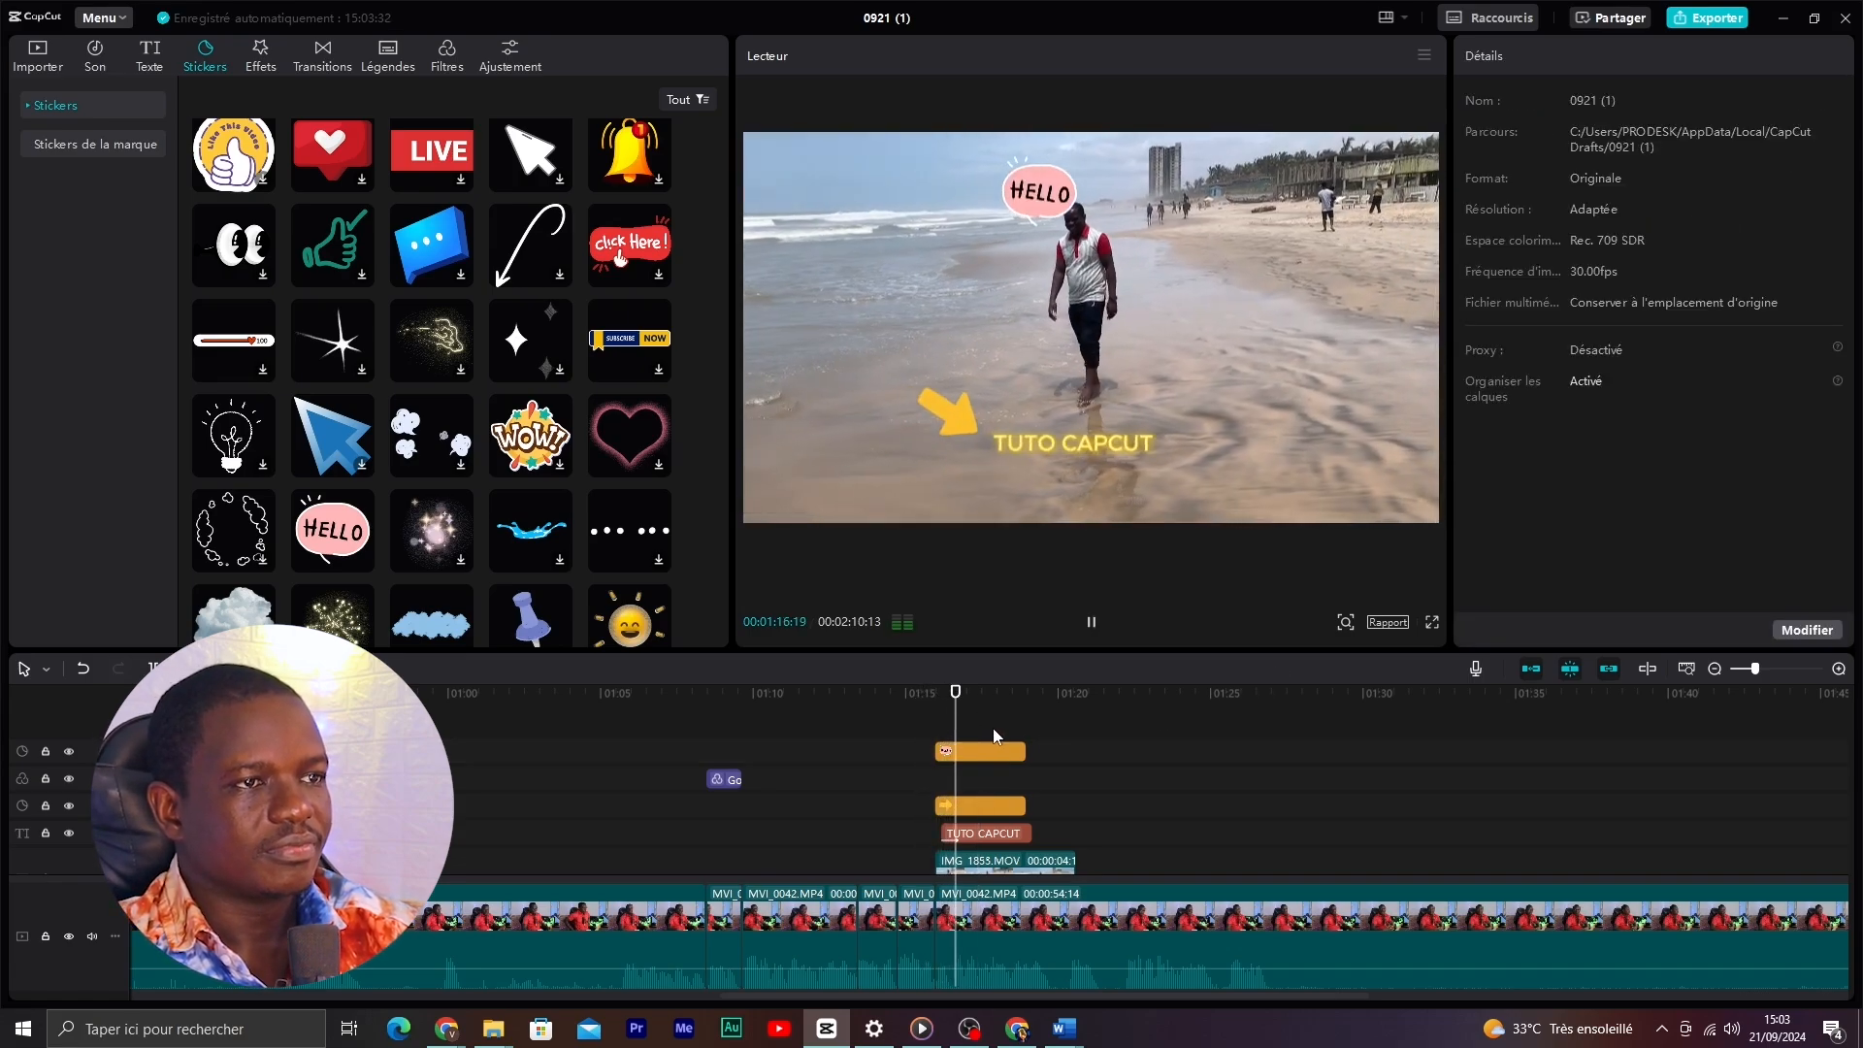
{"action": "key", "text": "space"}
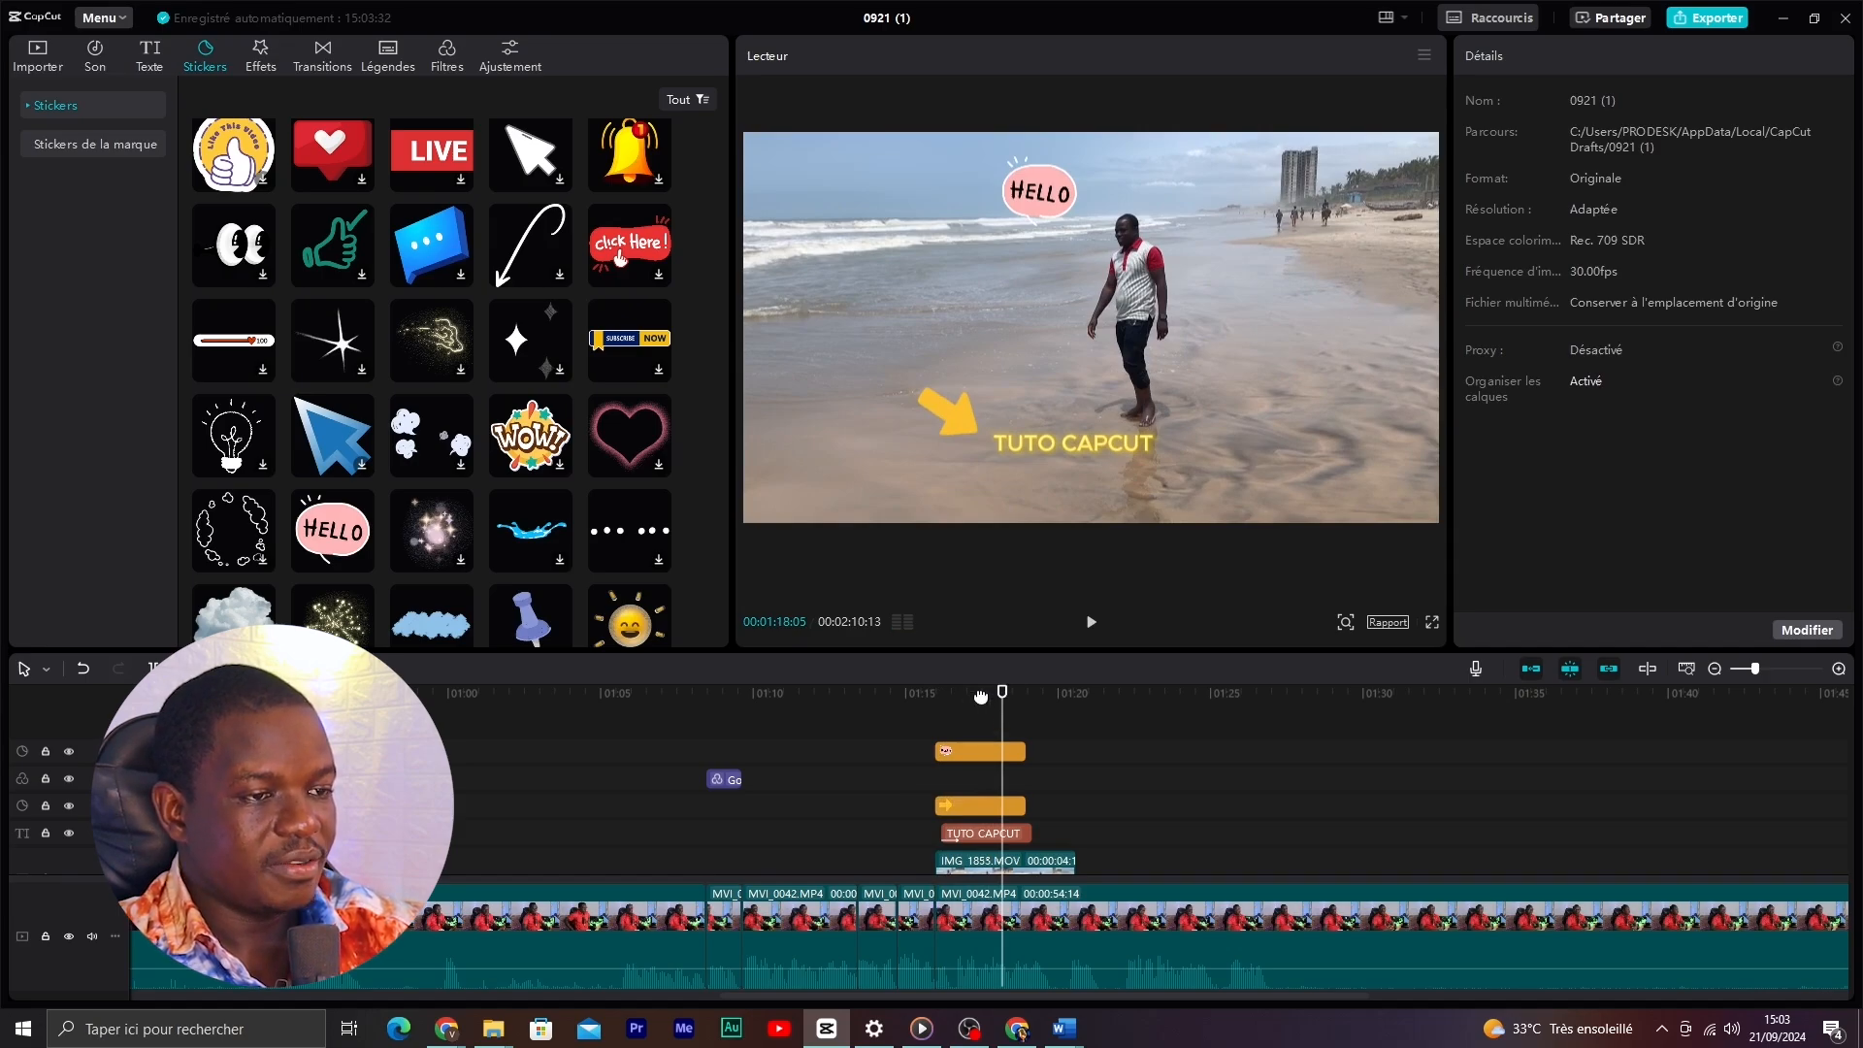
{"action": "left_click_drag", "start_coordinate": [999, 697], "coordinate": [973, 702]}
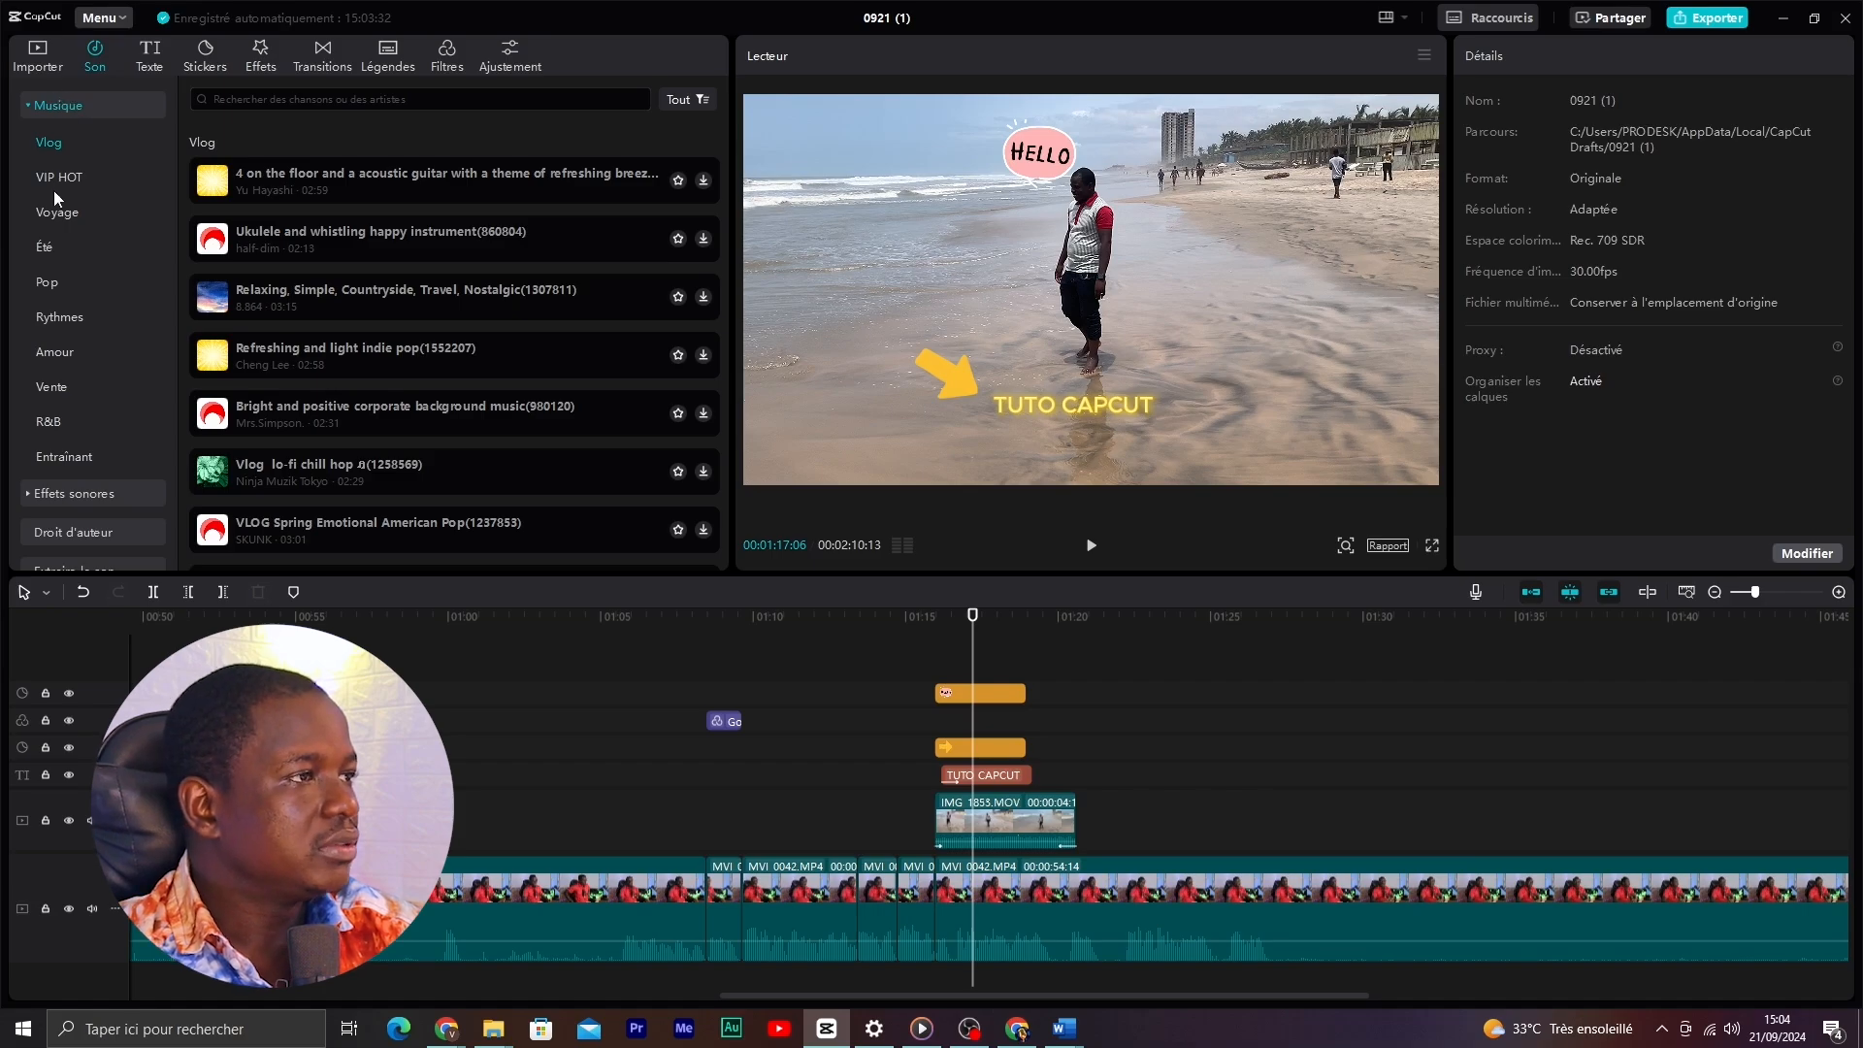
- Browse the Vlog music list and open the sound effects categories
{"action": "scroll", "coordinate": [349, 301], "scroll_direction": "down", "scroll_amount": 3}
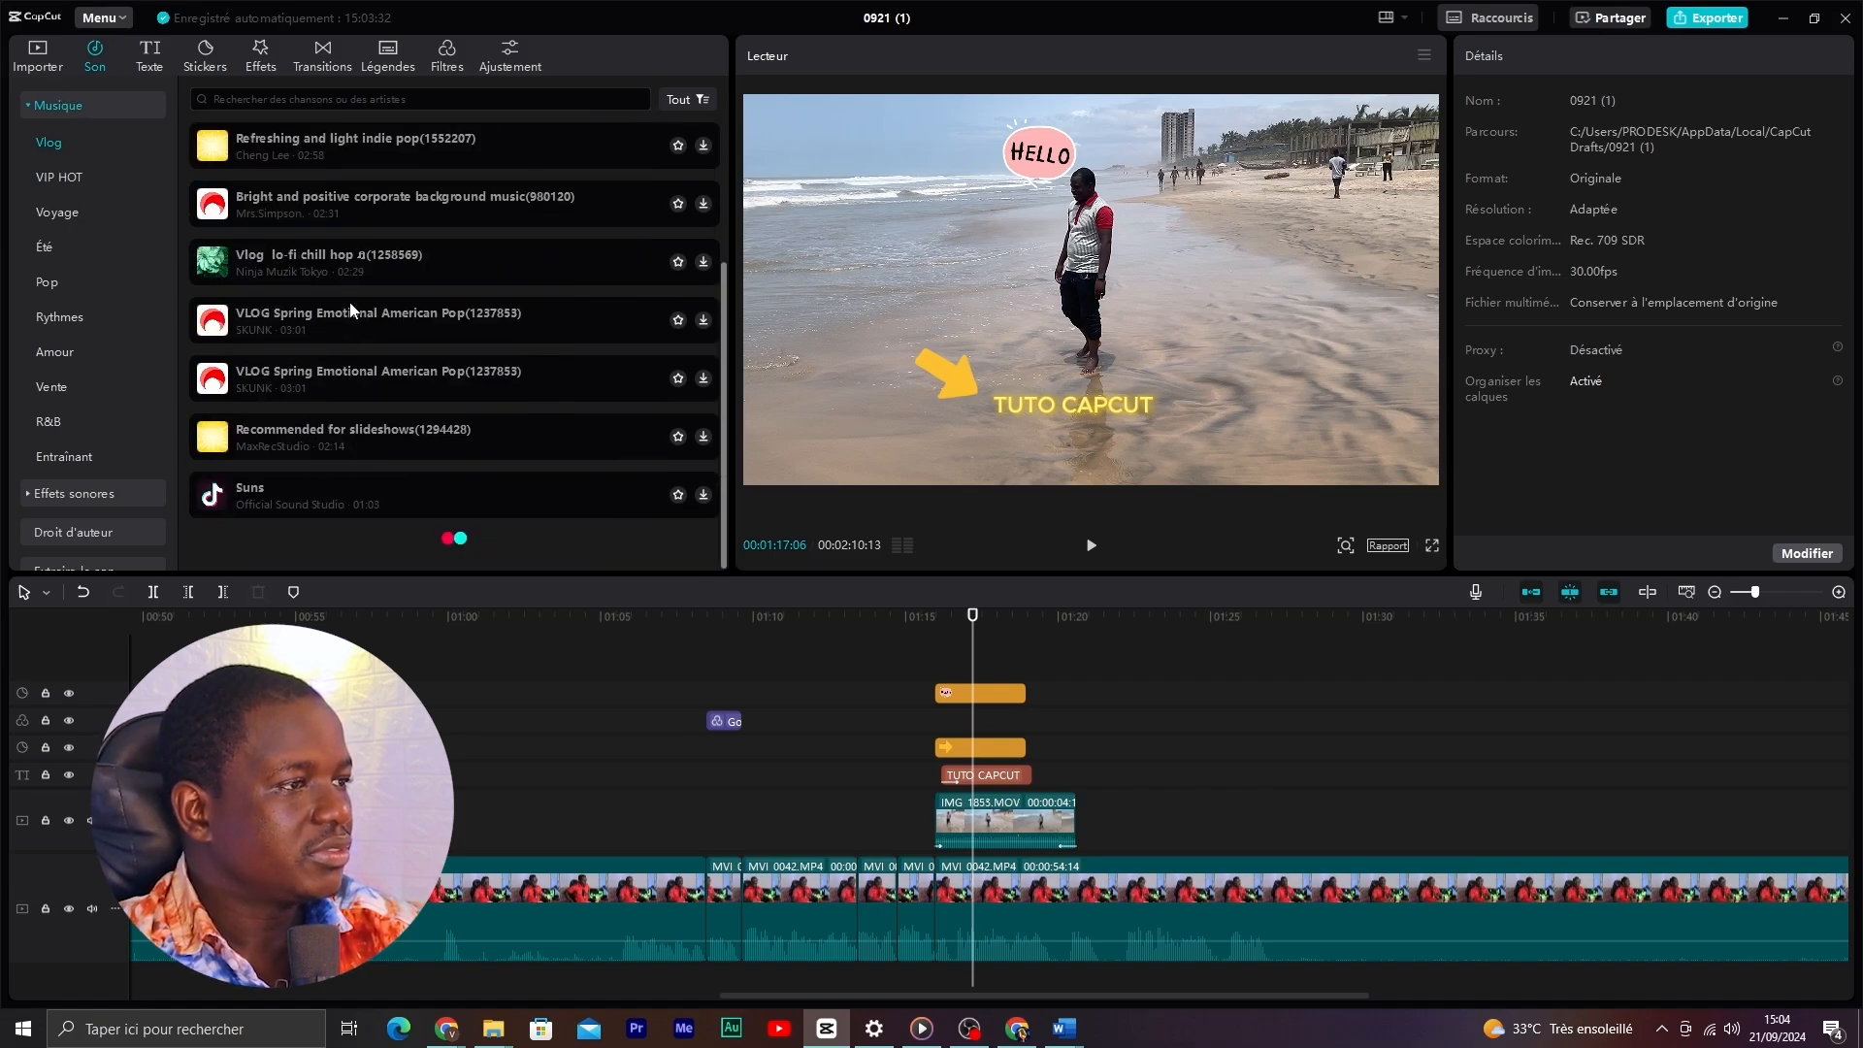
{"action": "scroll", "coordinate": [350, 300], "scroll_direction": "up", "scroll_amount": 1}
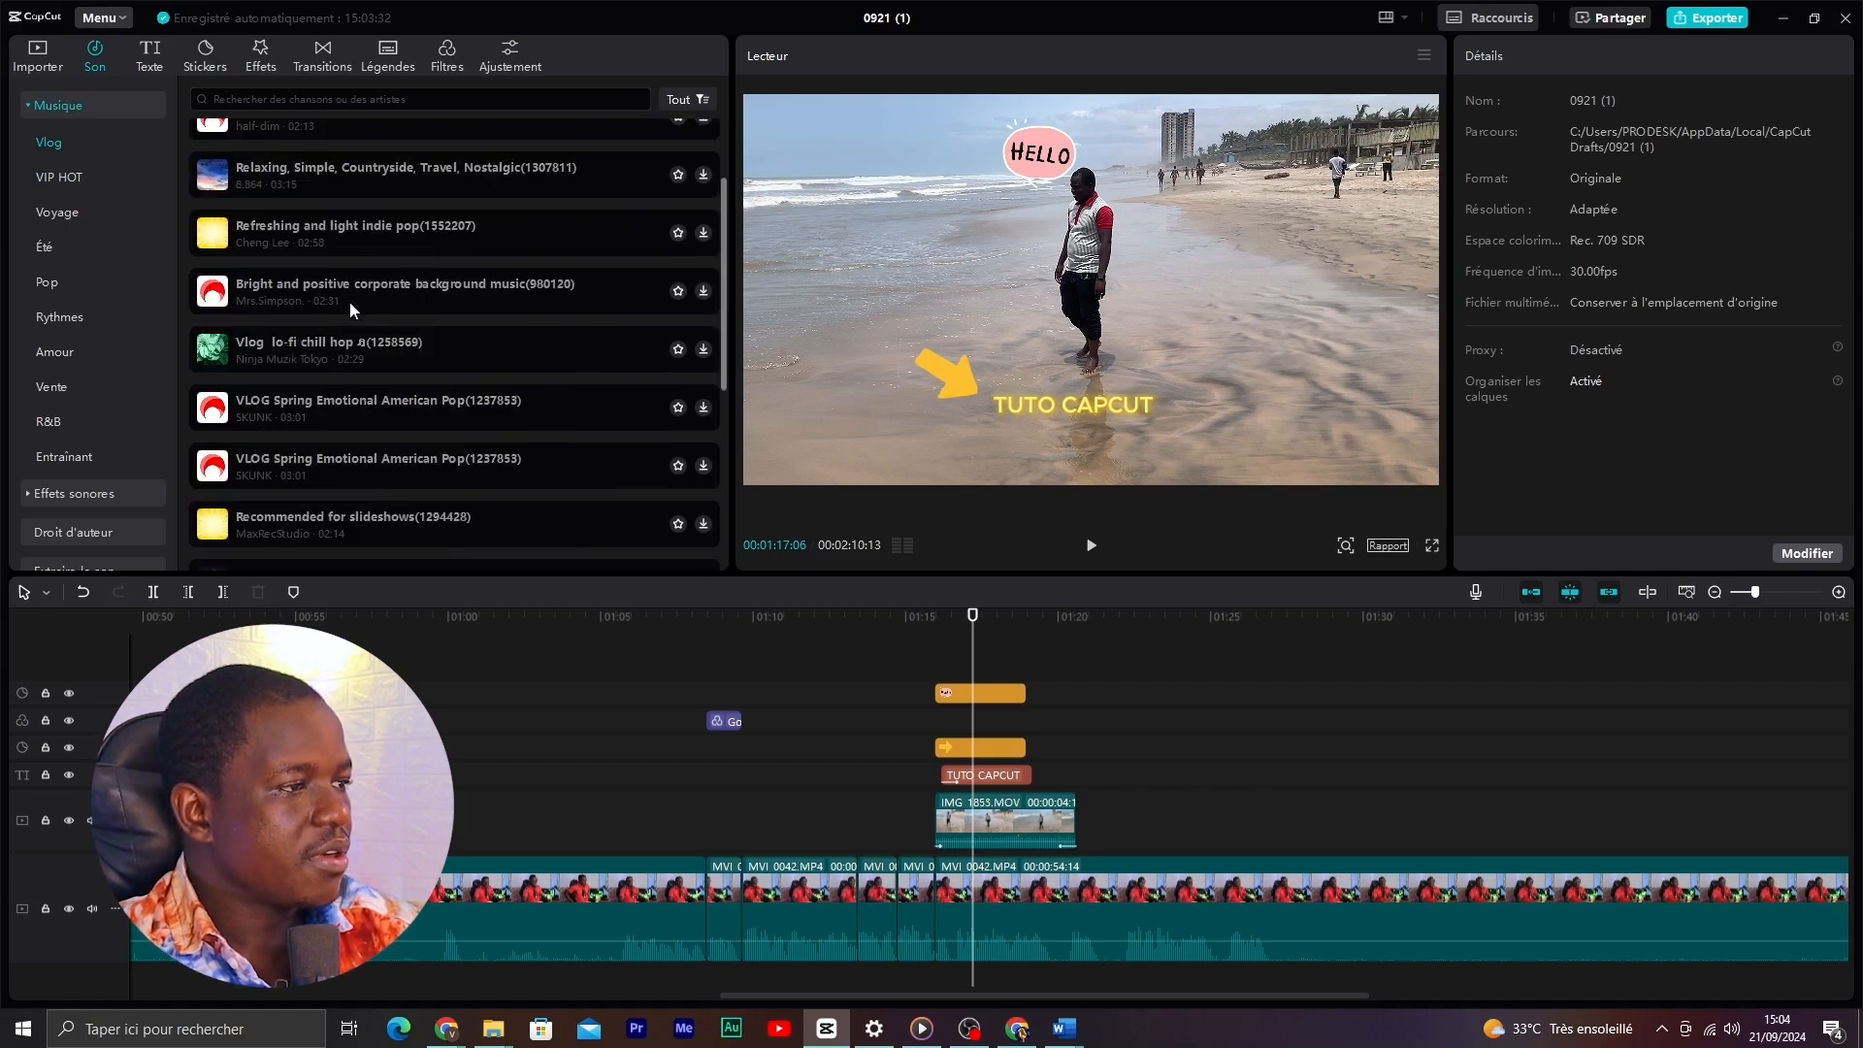
{"action": "scroll", "coordinate": [304, 295], "scroll_direction": "up", "scroll_amount": 2}
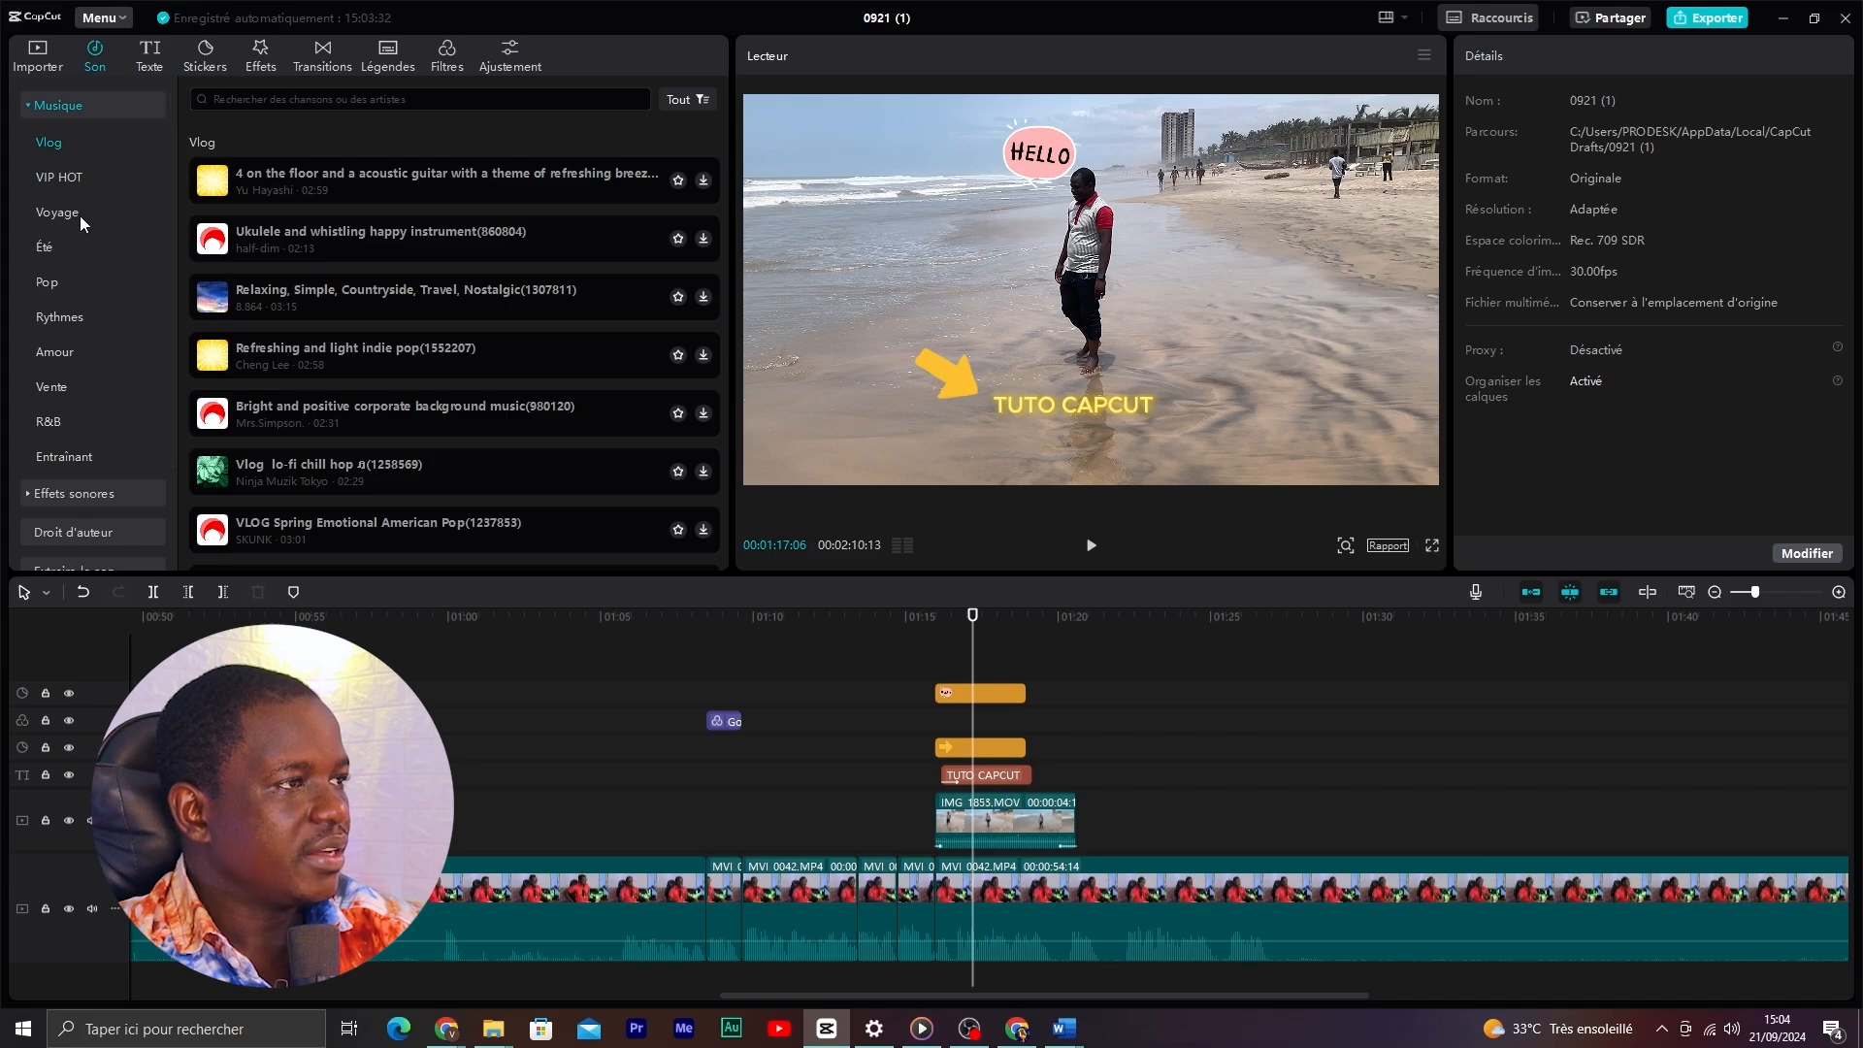
{"action": "left_click", "coordinate": [30, 104]}
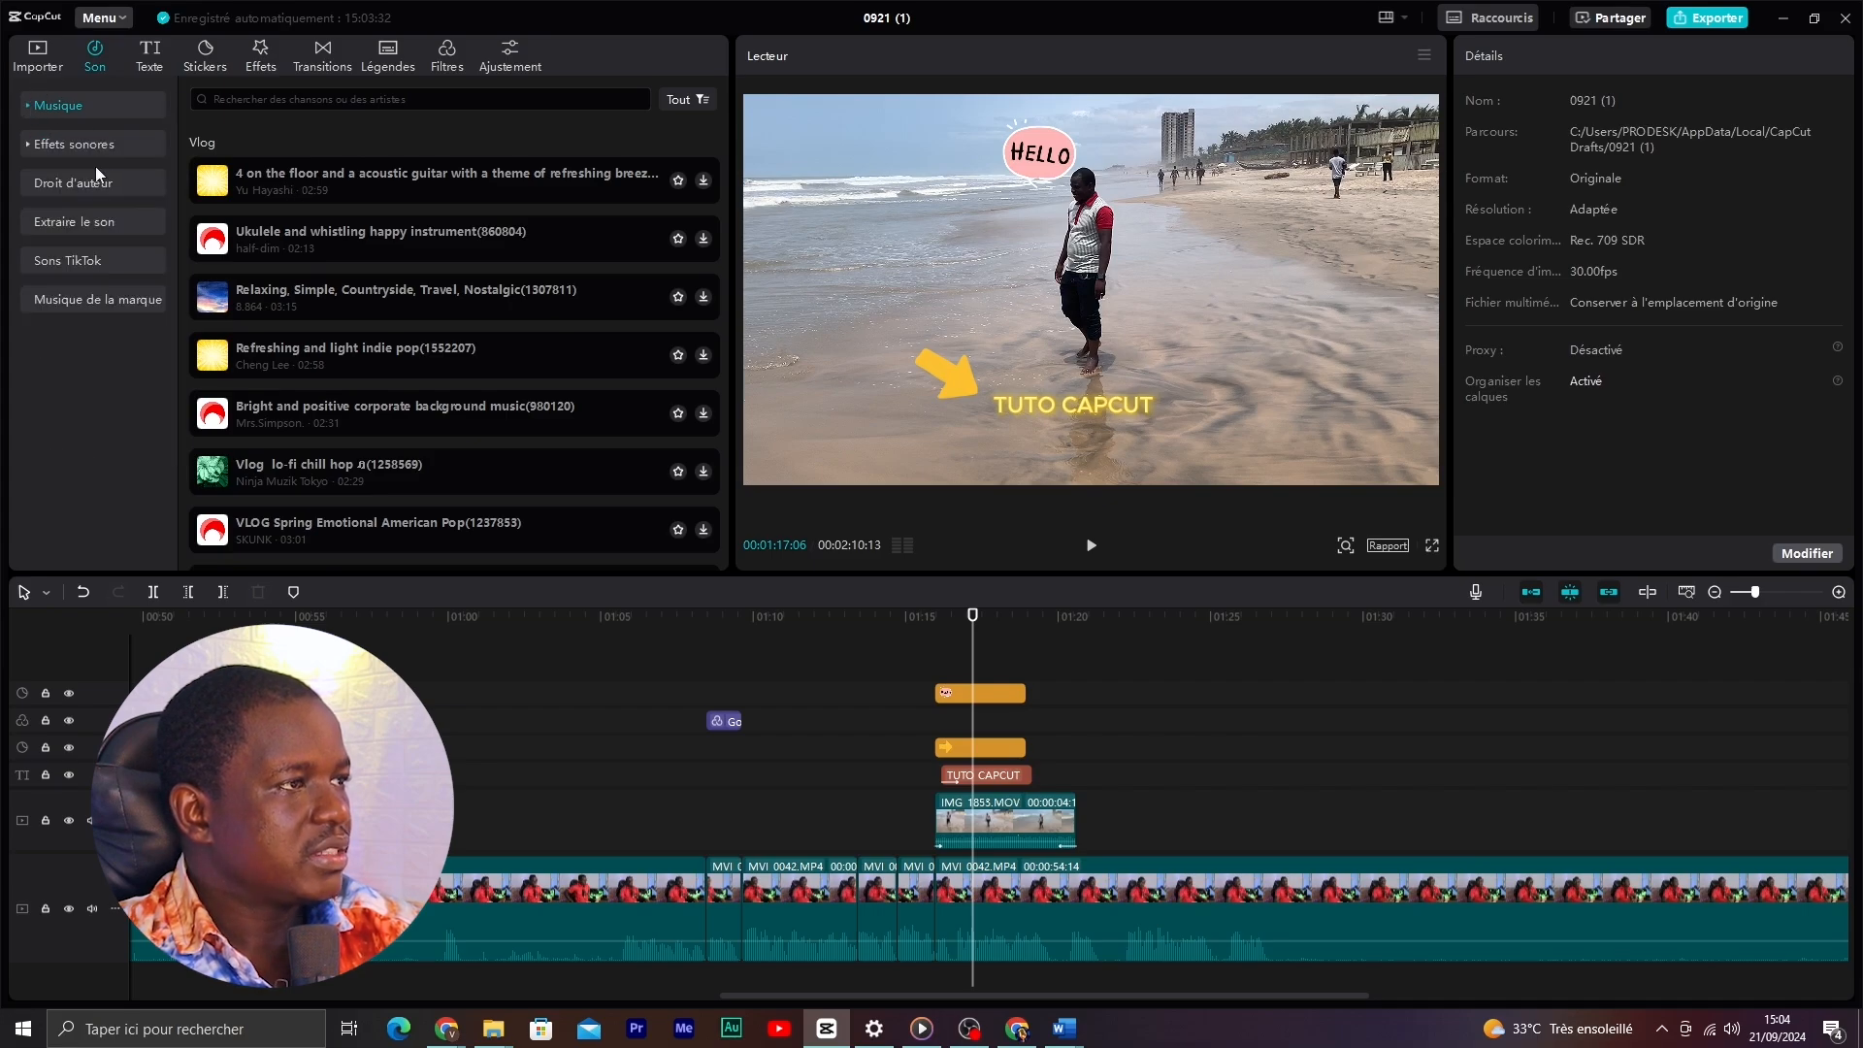
{"action": "left_click", "coordinate": [73, 143]}
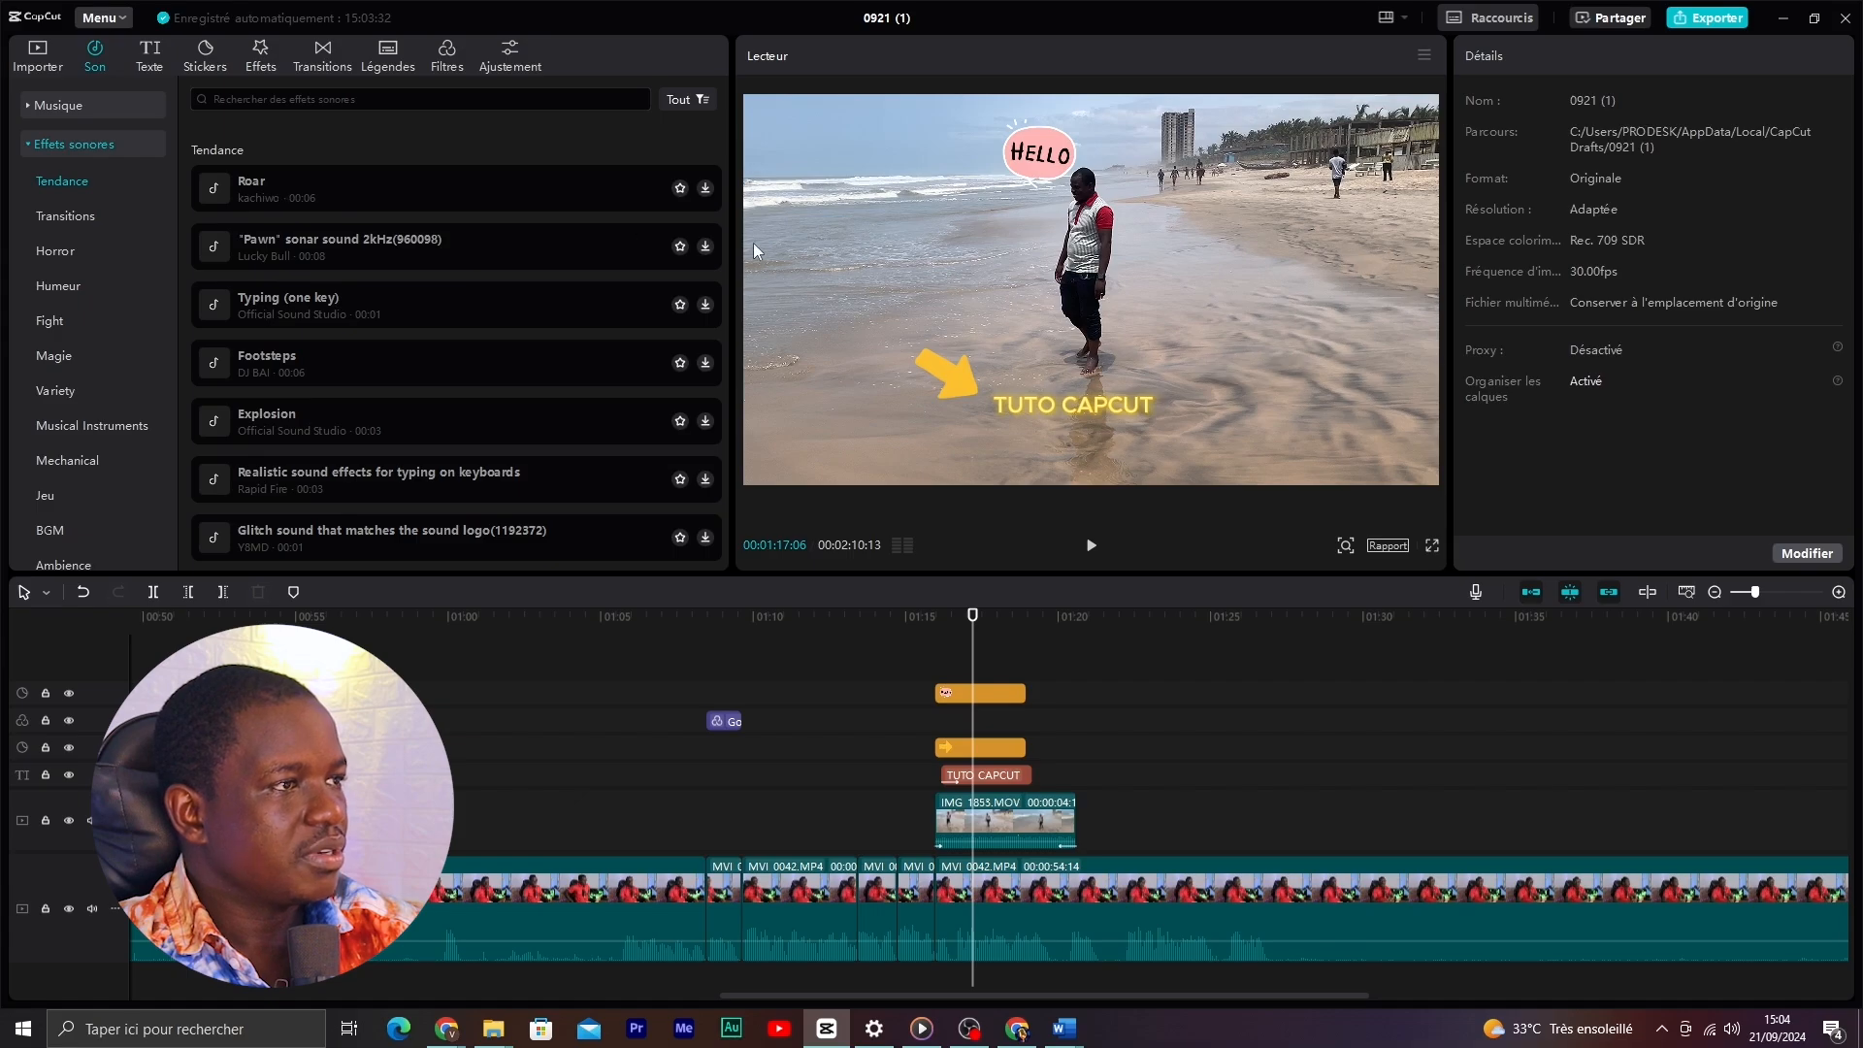
- Preview the trending Roar sound effect and the transition sounds Swish, Woosh and Ding
{"action": "left_click", "coordinate": [318, 197]}
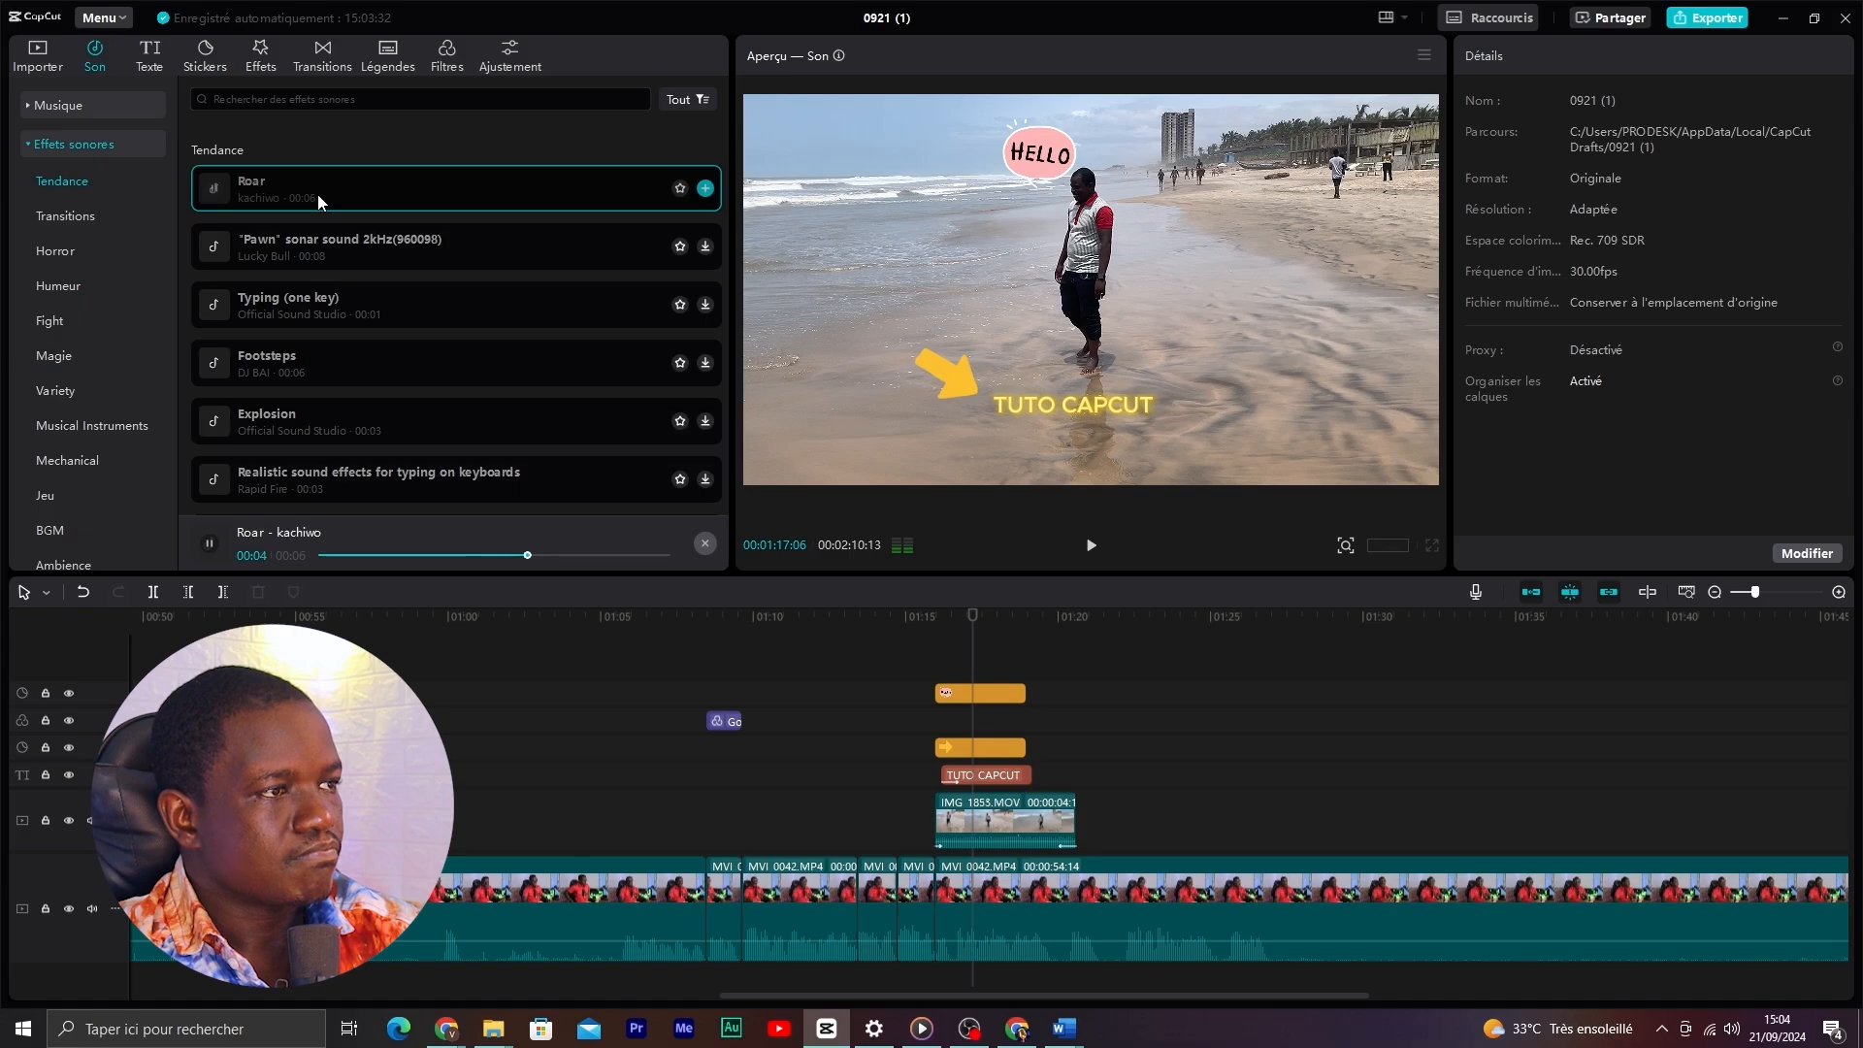
{"action": "left_click", "coordinate": [60, 215]}
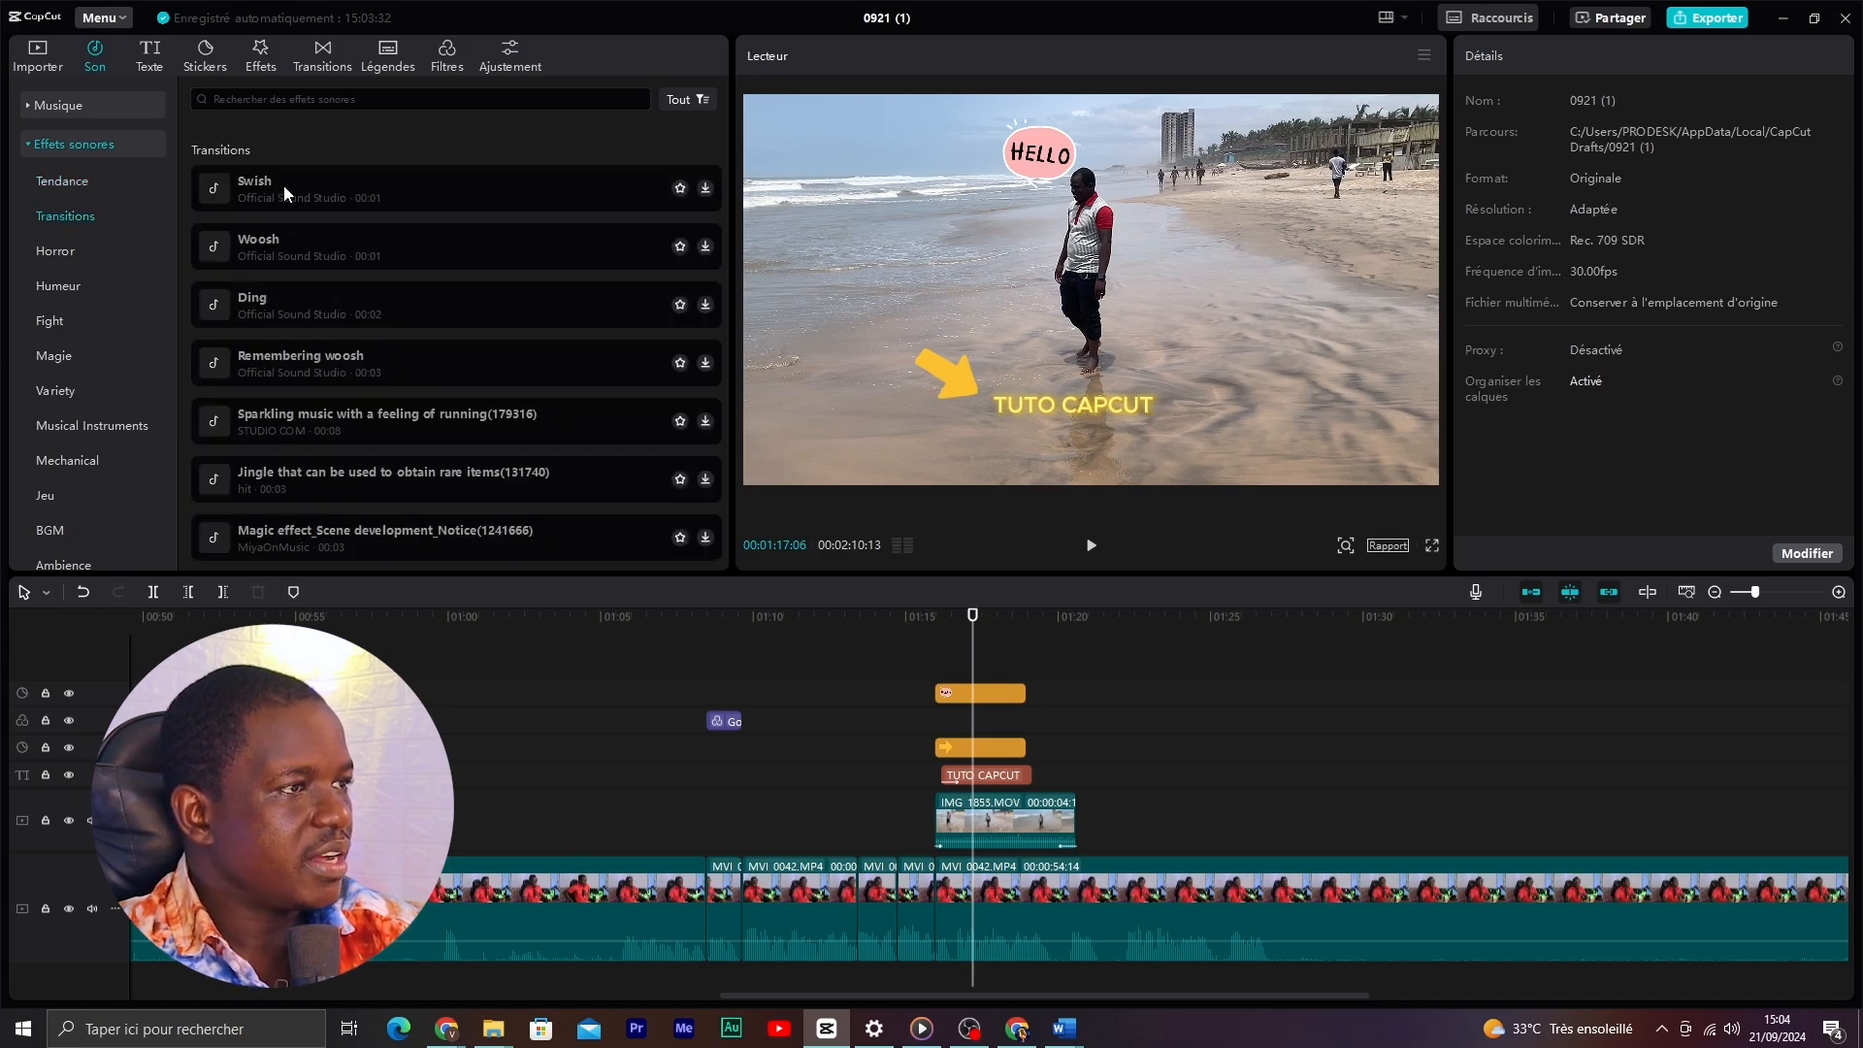
{"action": "left_click", "coordinate": [301, 184]}
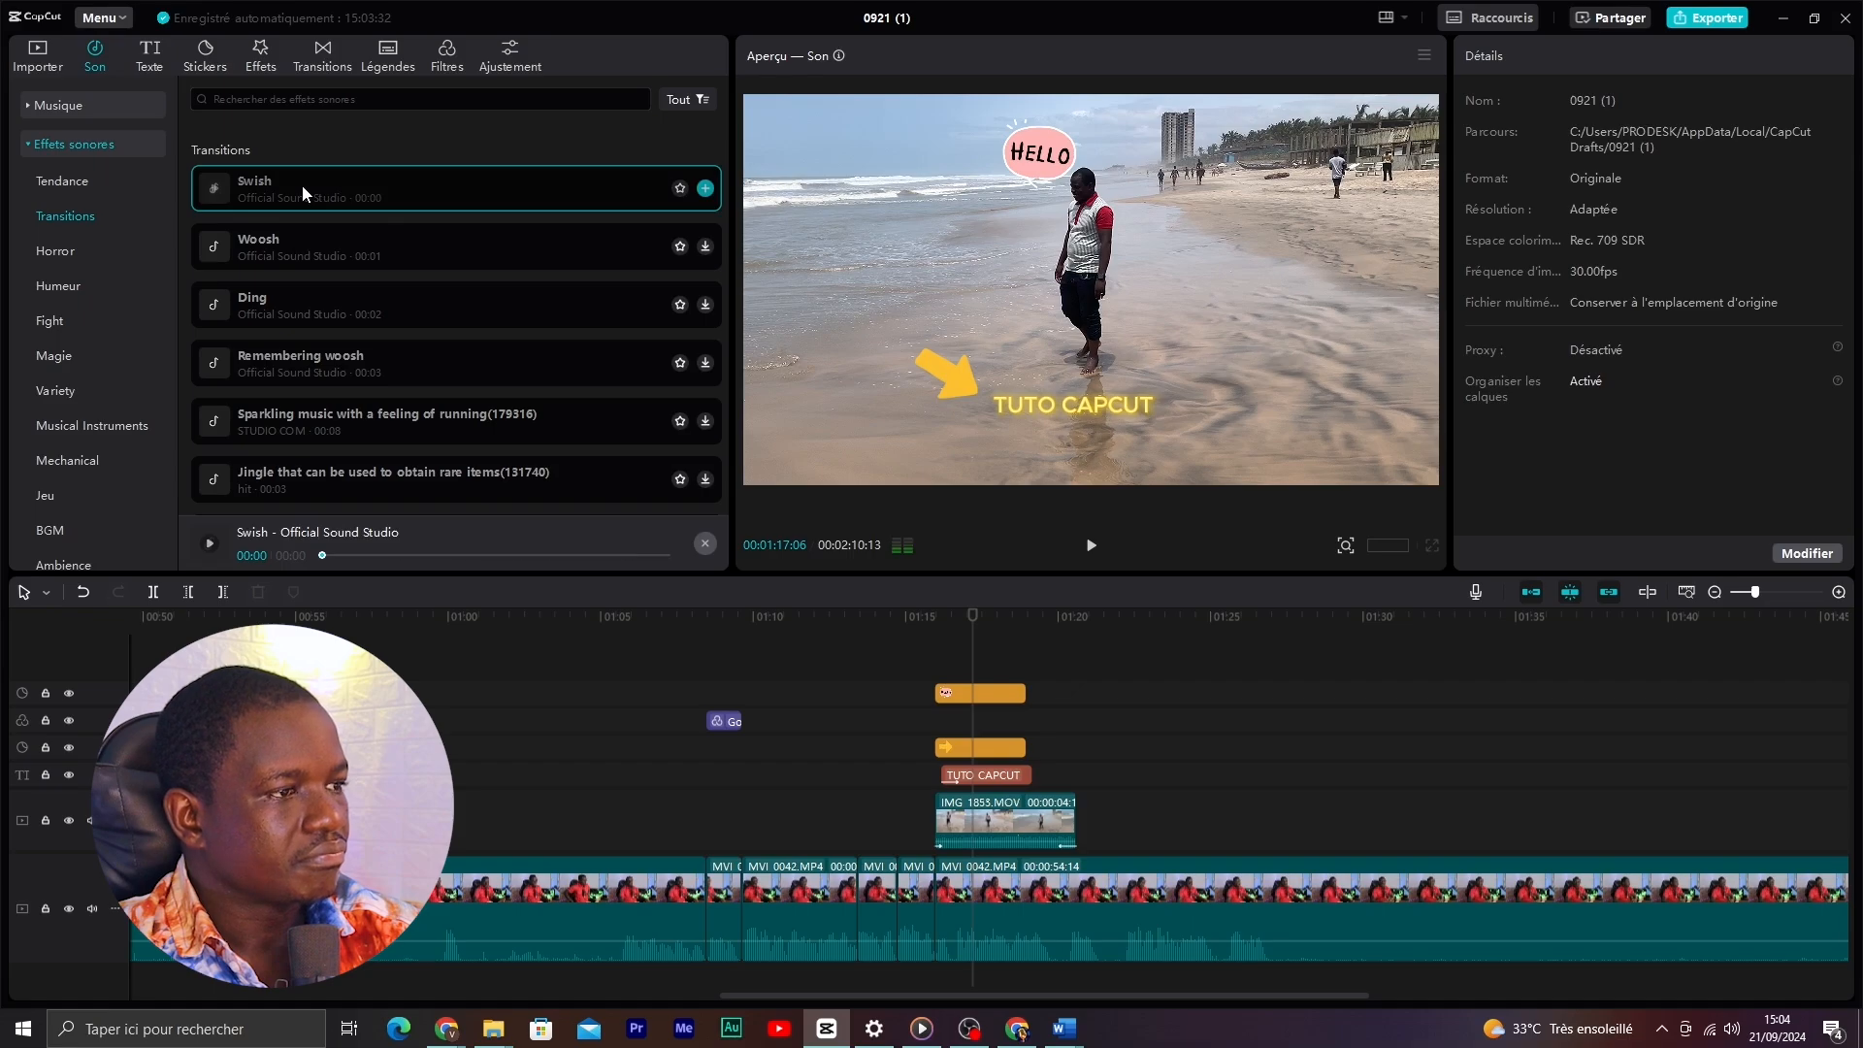
{"action": "left_click", "coordinate": [297, 250]}
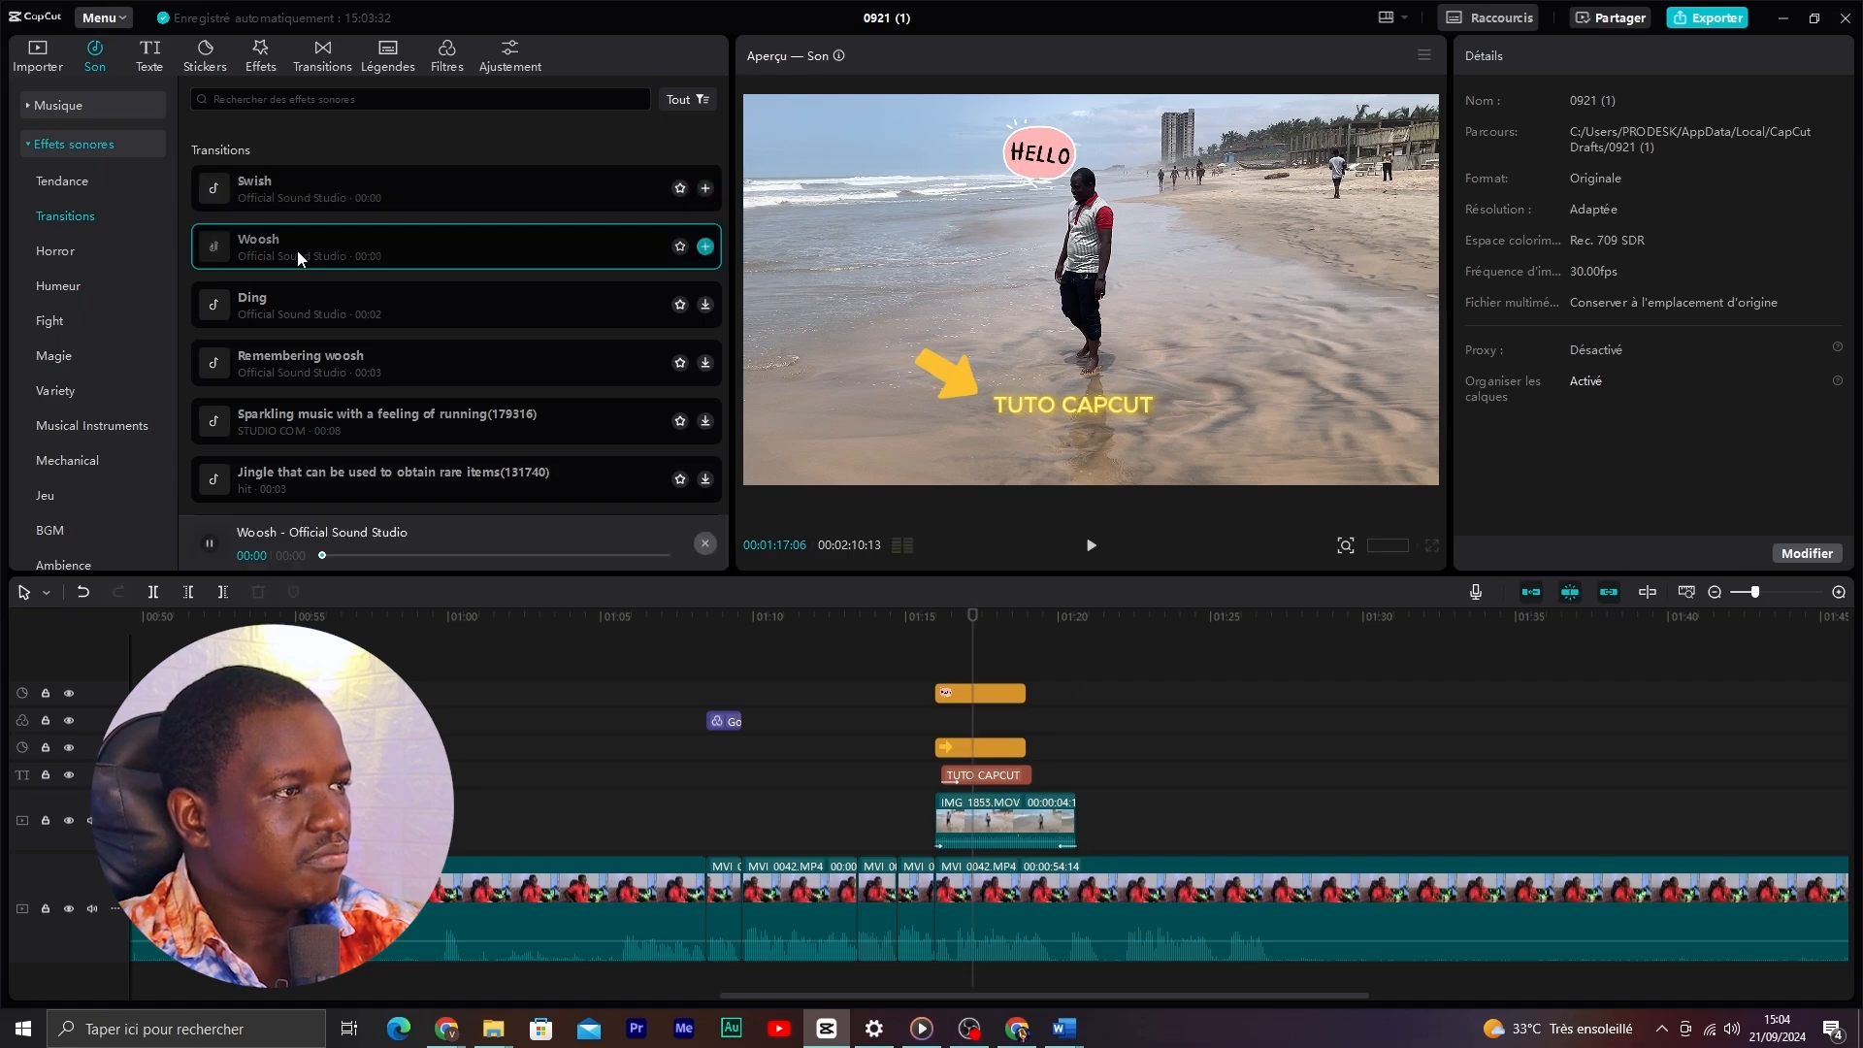
{"action": "left_click", "coordinate": [309, 305]}
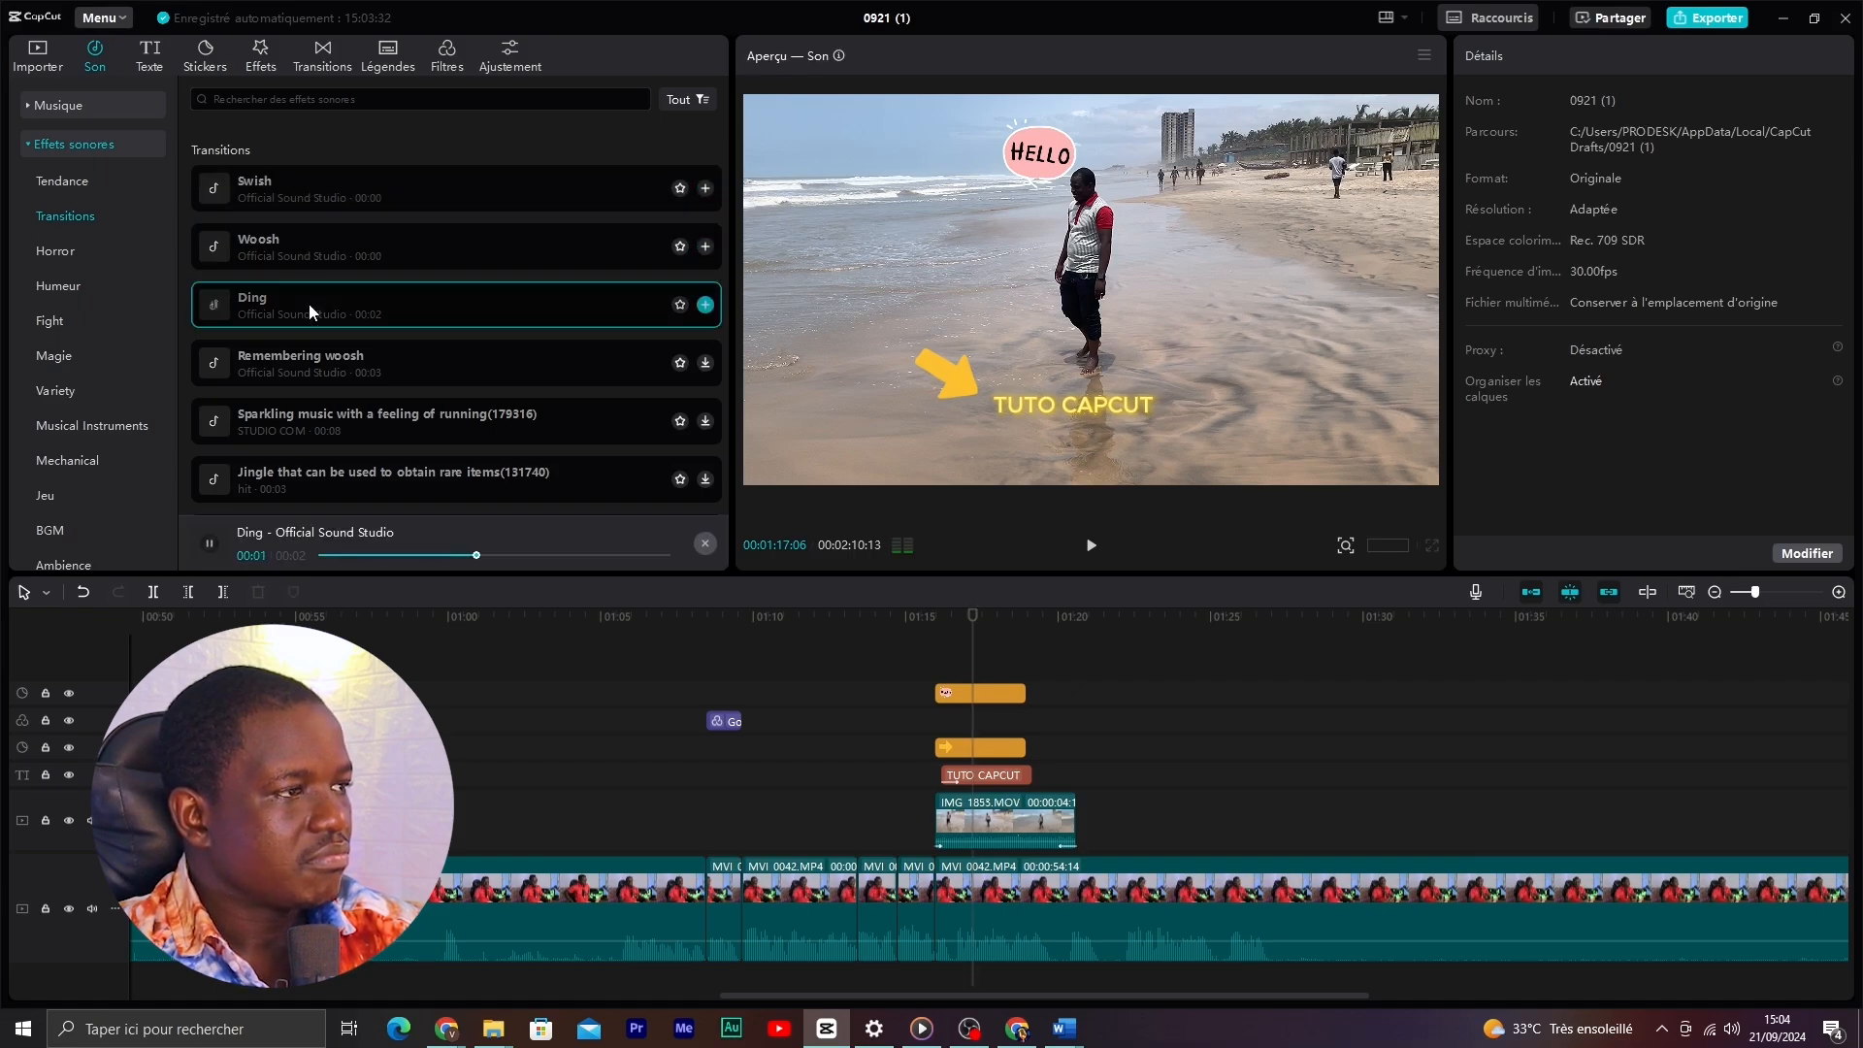
- Add the Floutage video effect above the beach clip and play that part of the timeline
{"action": "left_click", "coordinate": [260, 54]}
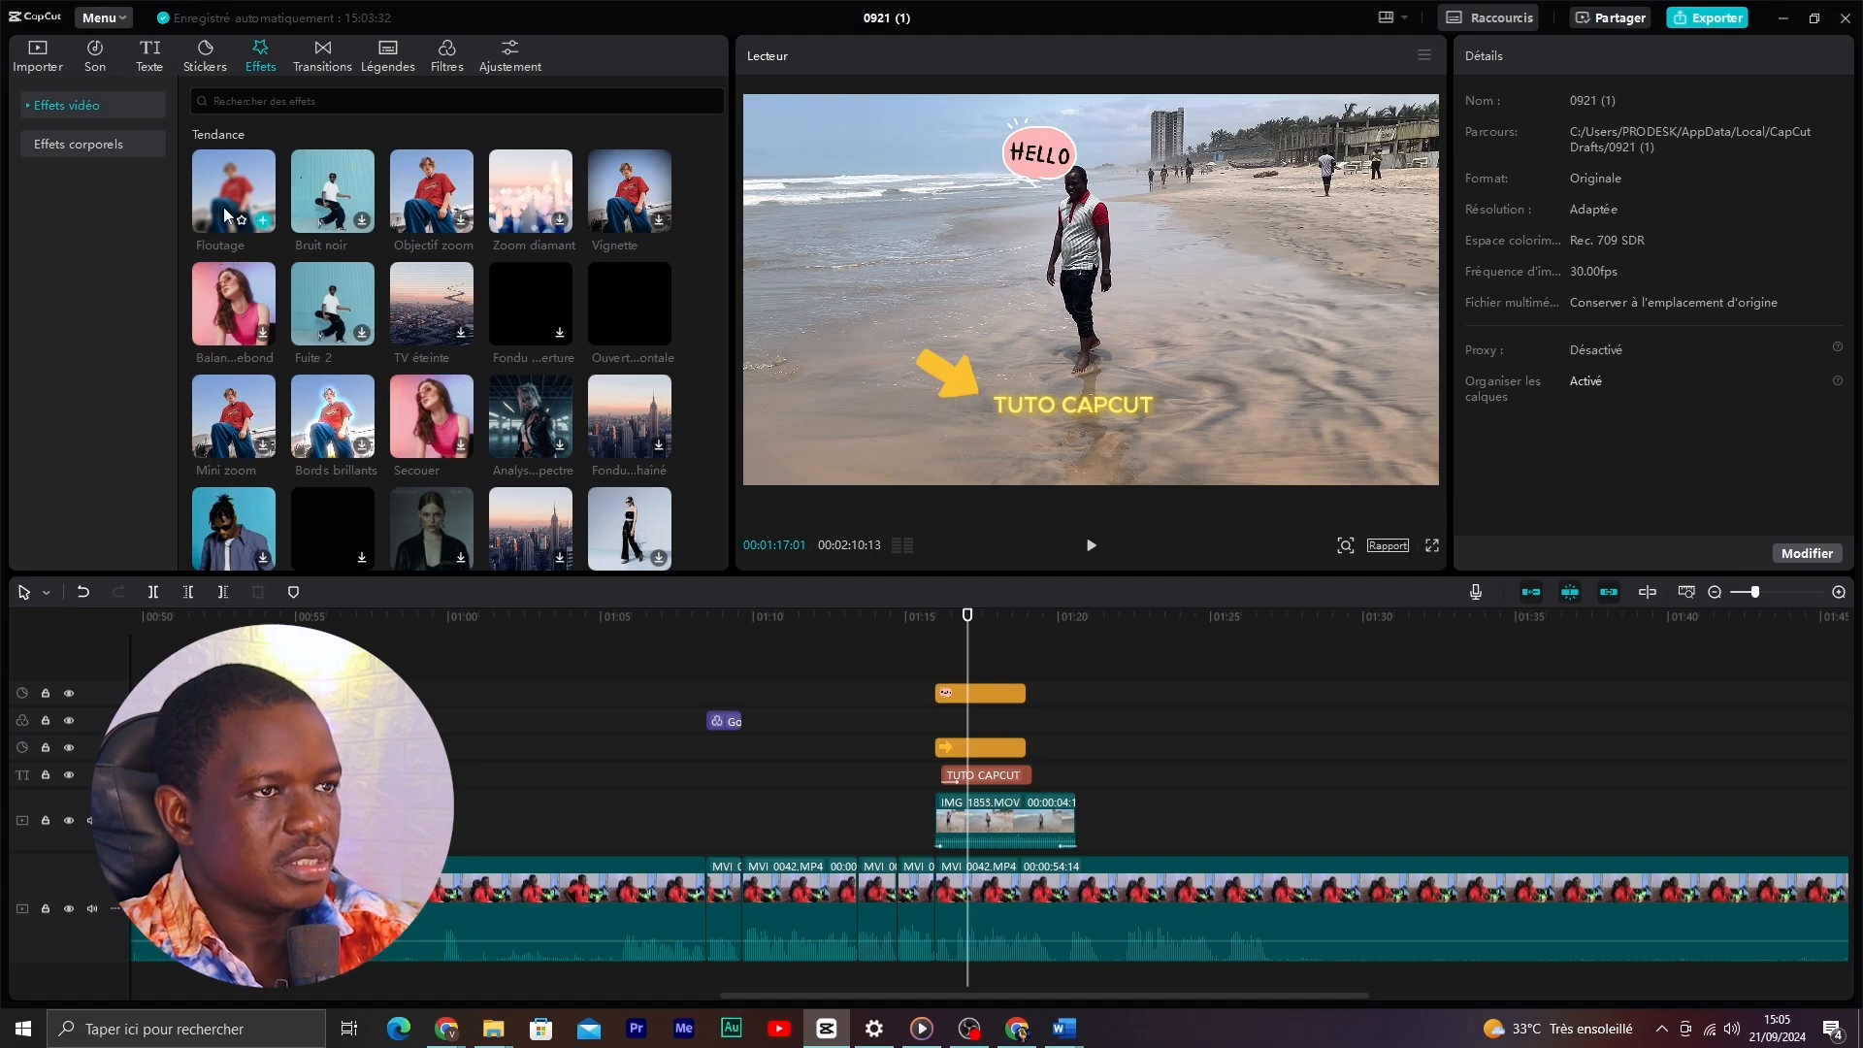
{"action": "left_click_drag", "start_coordinate": [236, 204], "coordinate": [944, 695]}
{"action": "left_click_drag", "start_coordinate": [943, 695], "coordinate": [944, 695]}
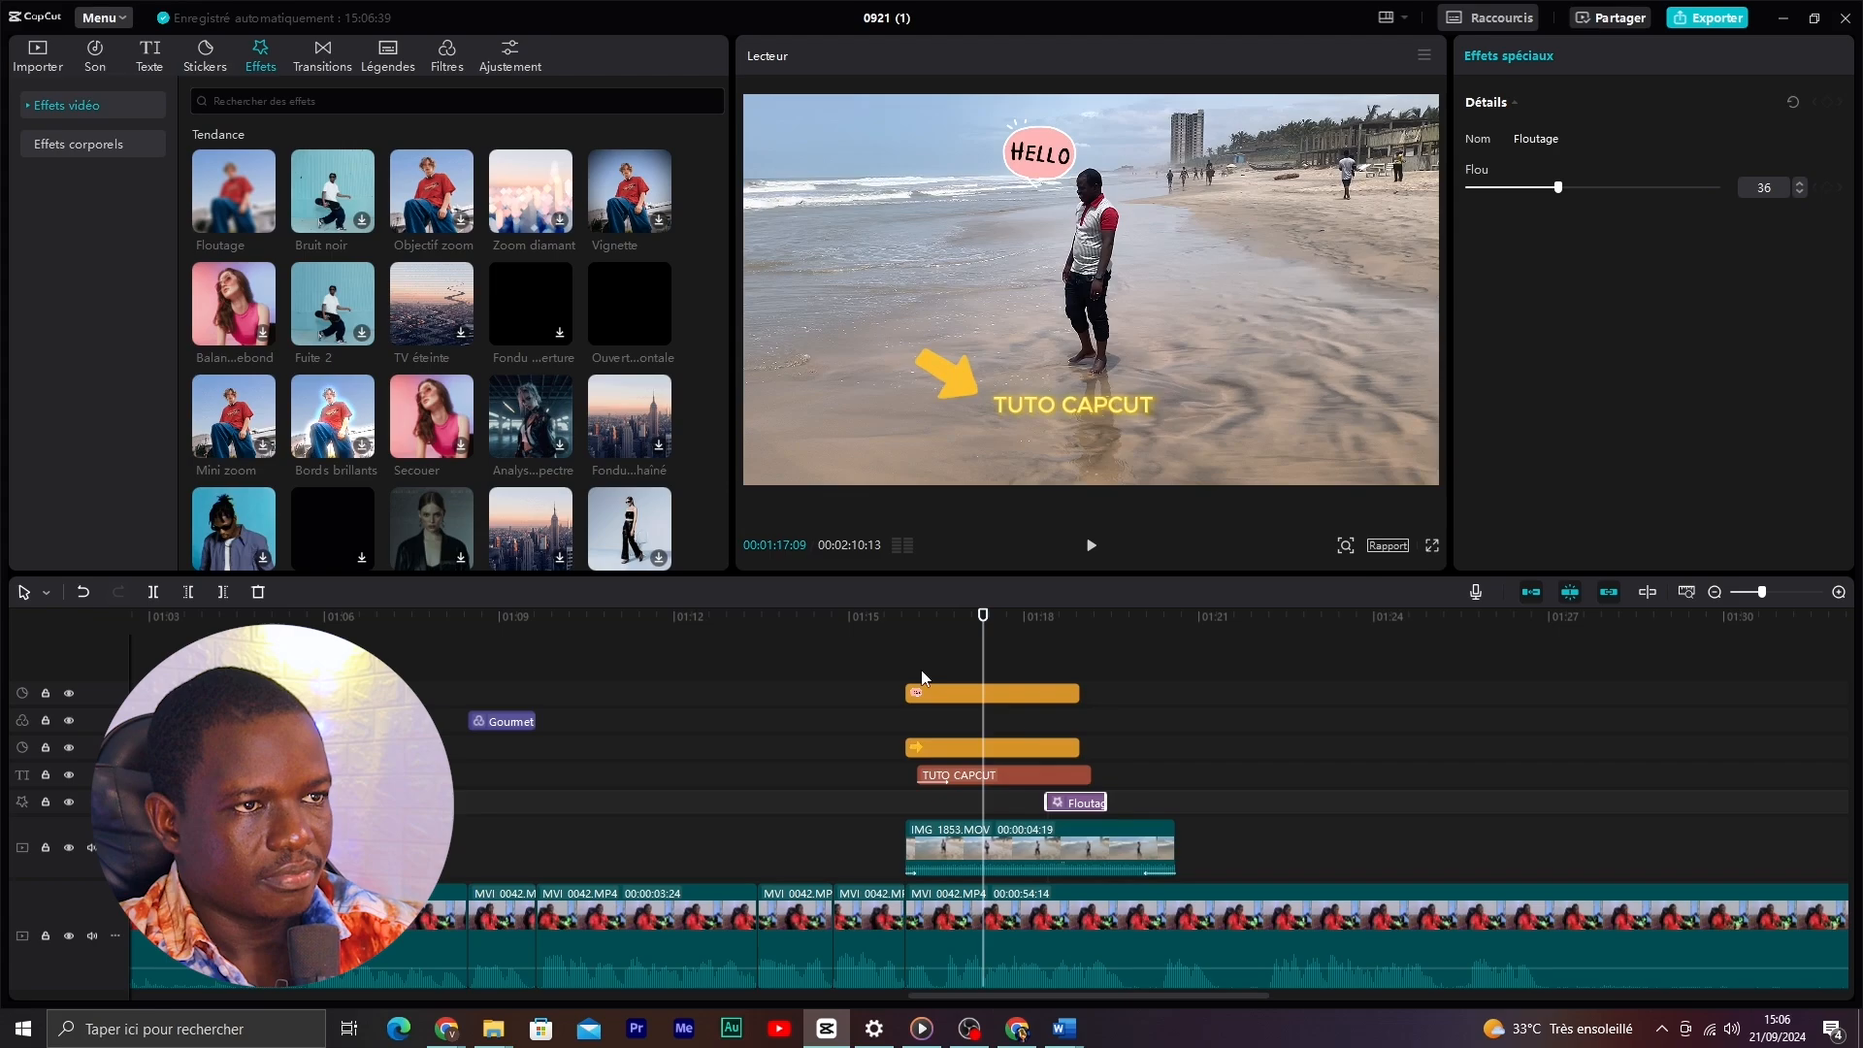
{"action": "left_click", "coordinate": [891, 614]}
{"action": "key", "text": "space"}
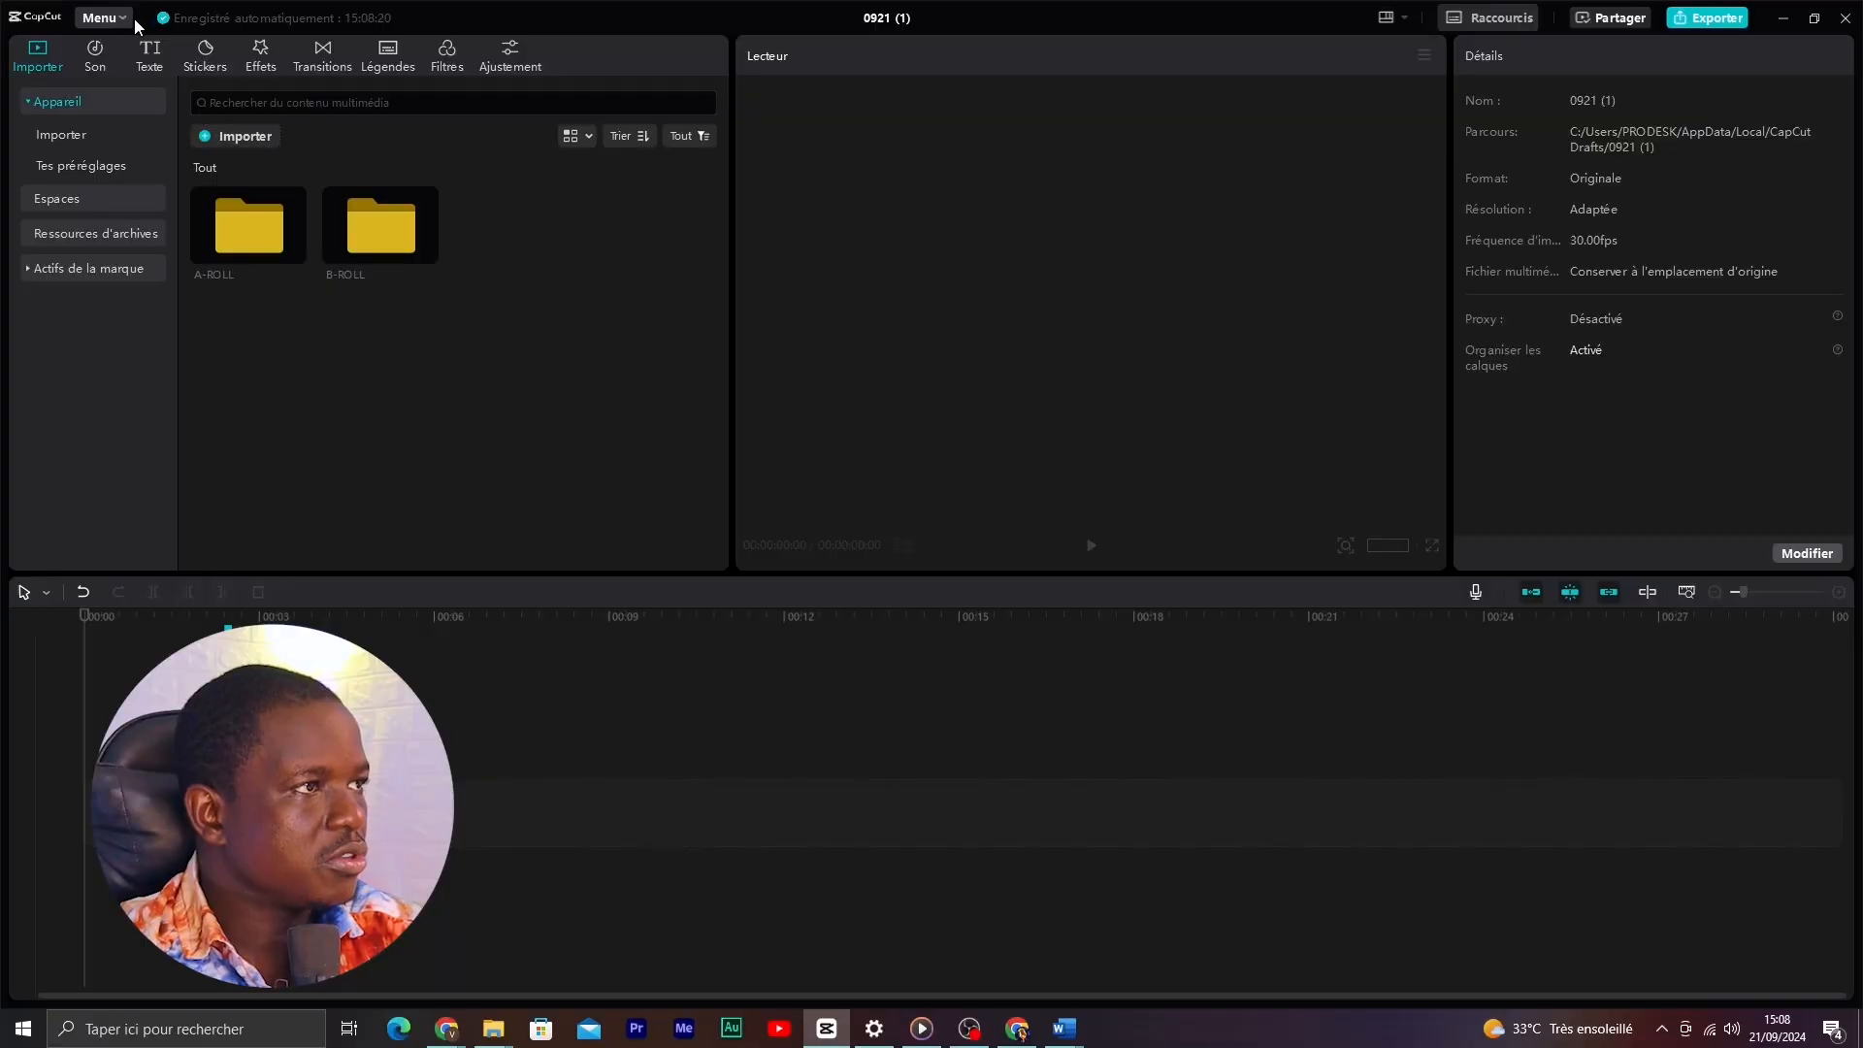
- Examine the application's draft and editing settings, including the available default frame rates
{"action": "left_click", "coordinate": [125, 21]}
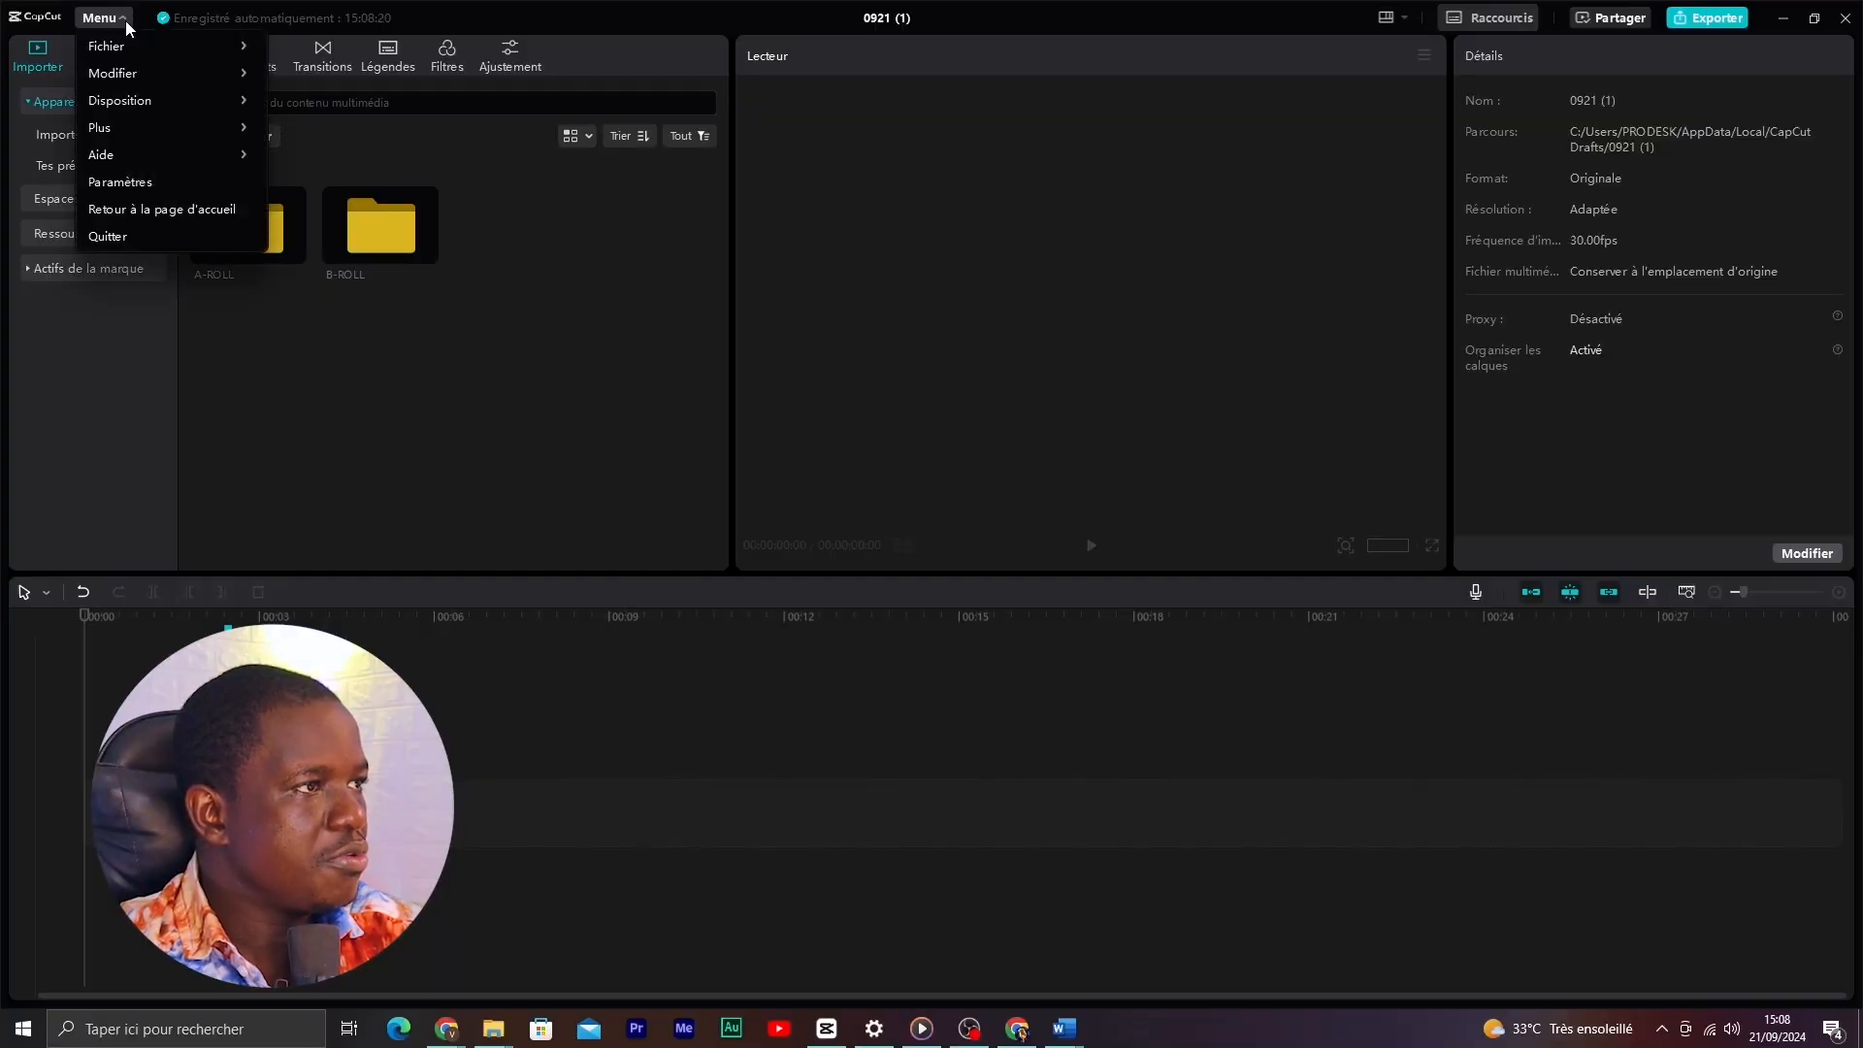
{"action": "left_click", "coordinate": [126, 184]}
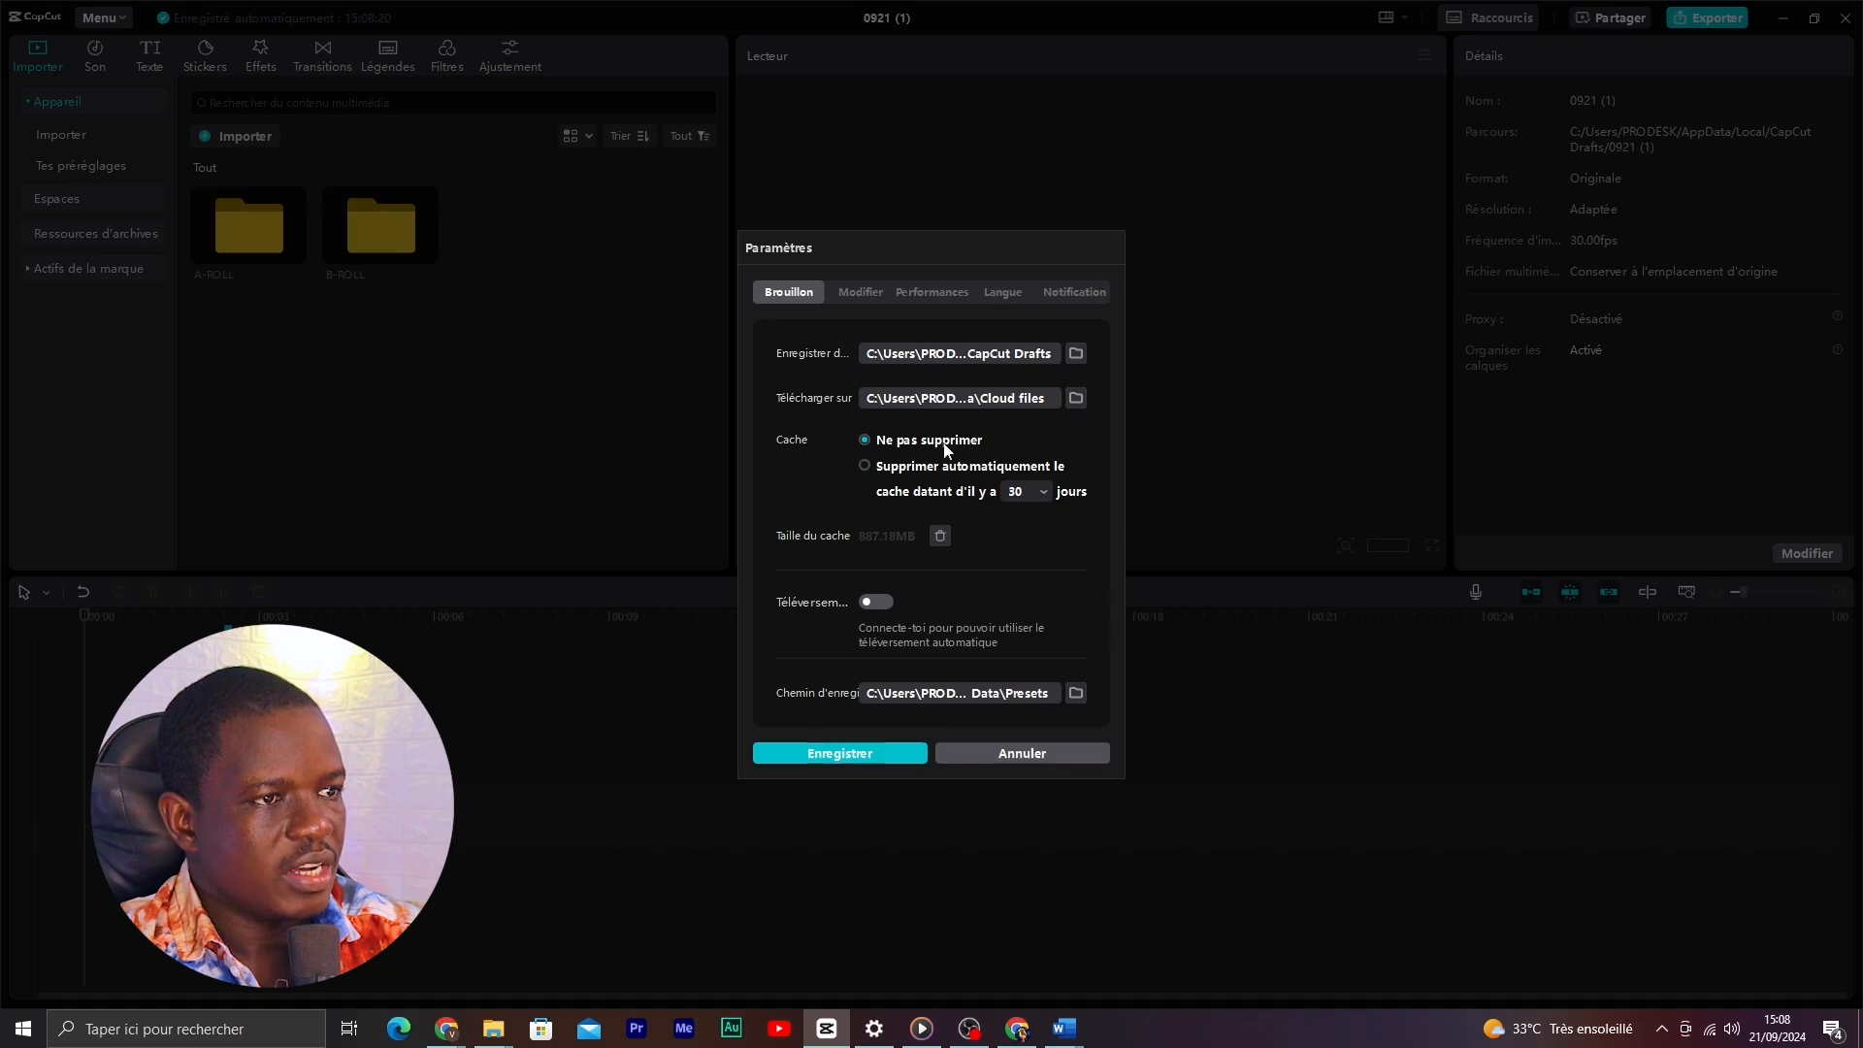
{"action": "left_click", "coordinate": [858, 294]}
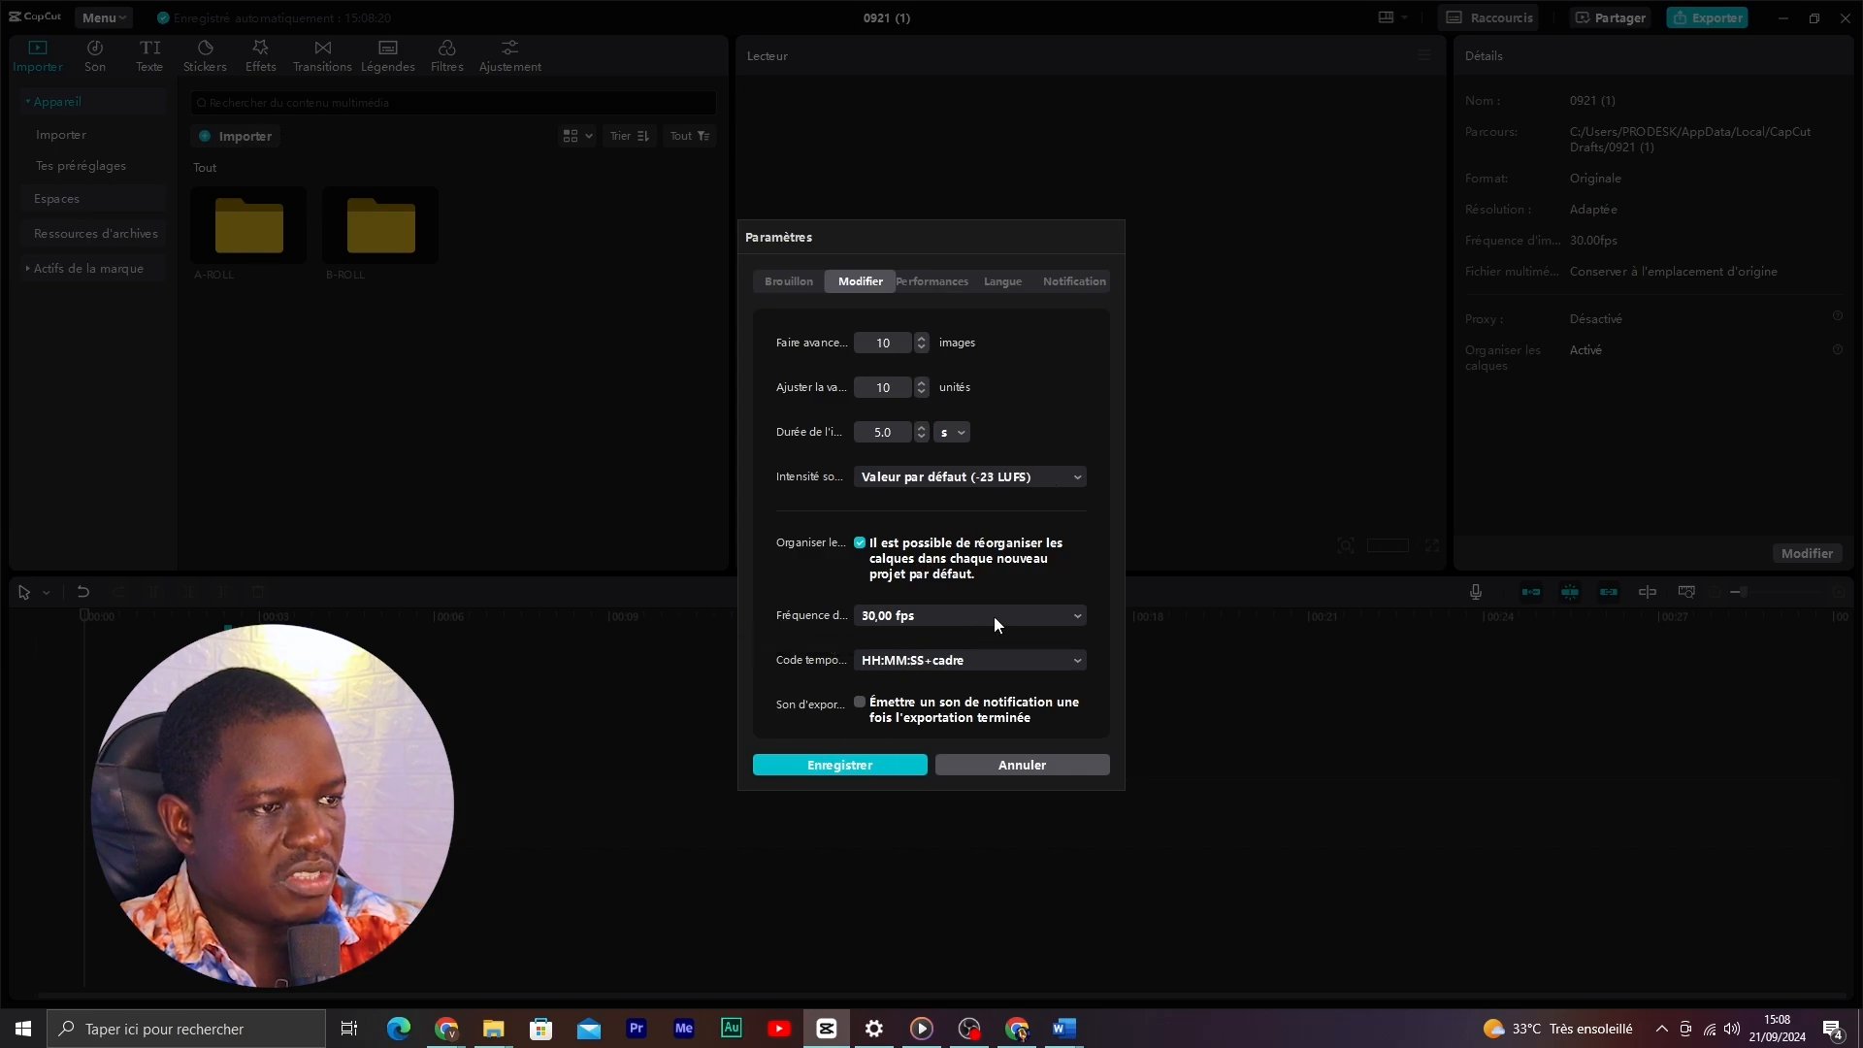
{"action": "left_click", "coordinate": [1047, 611]}
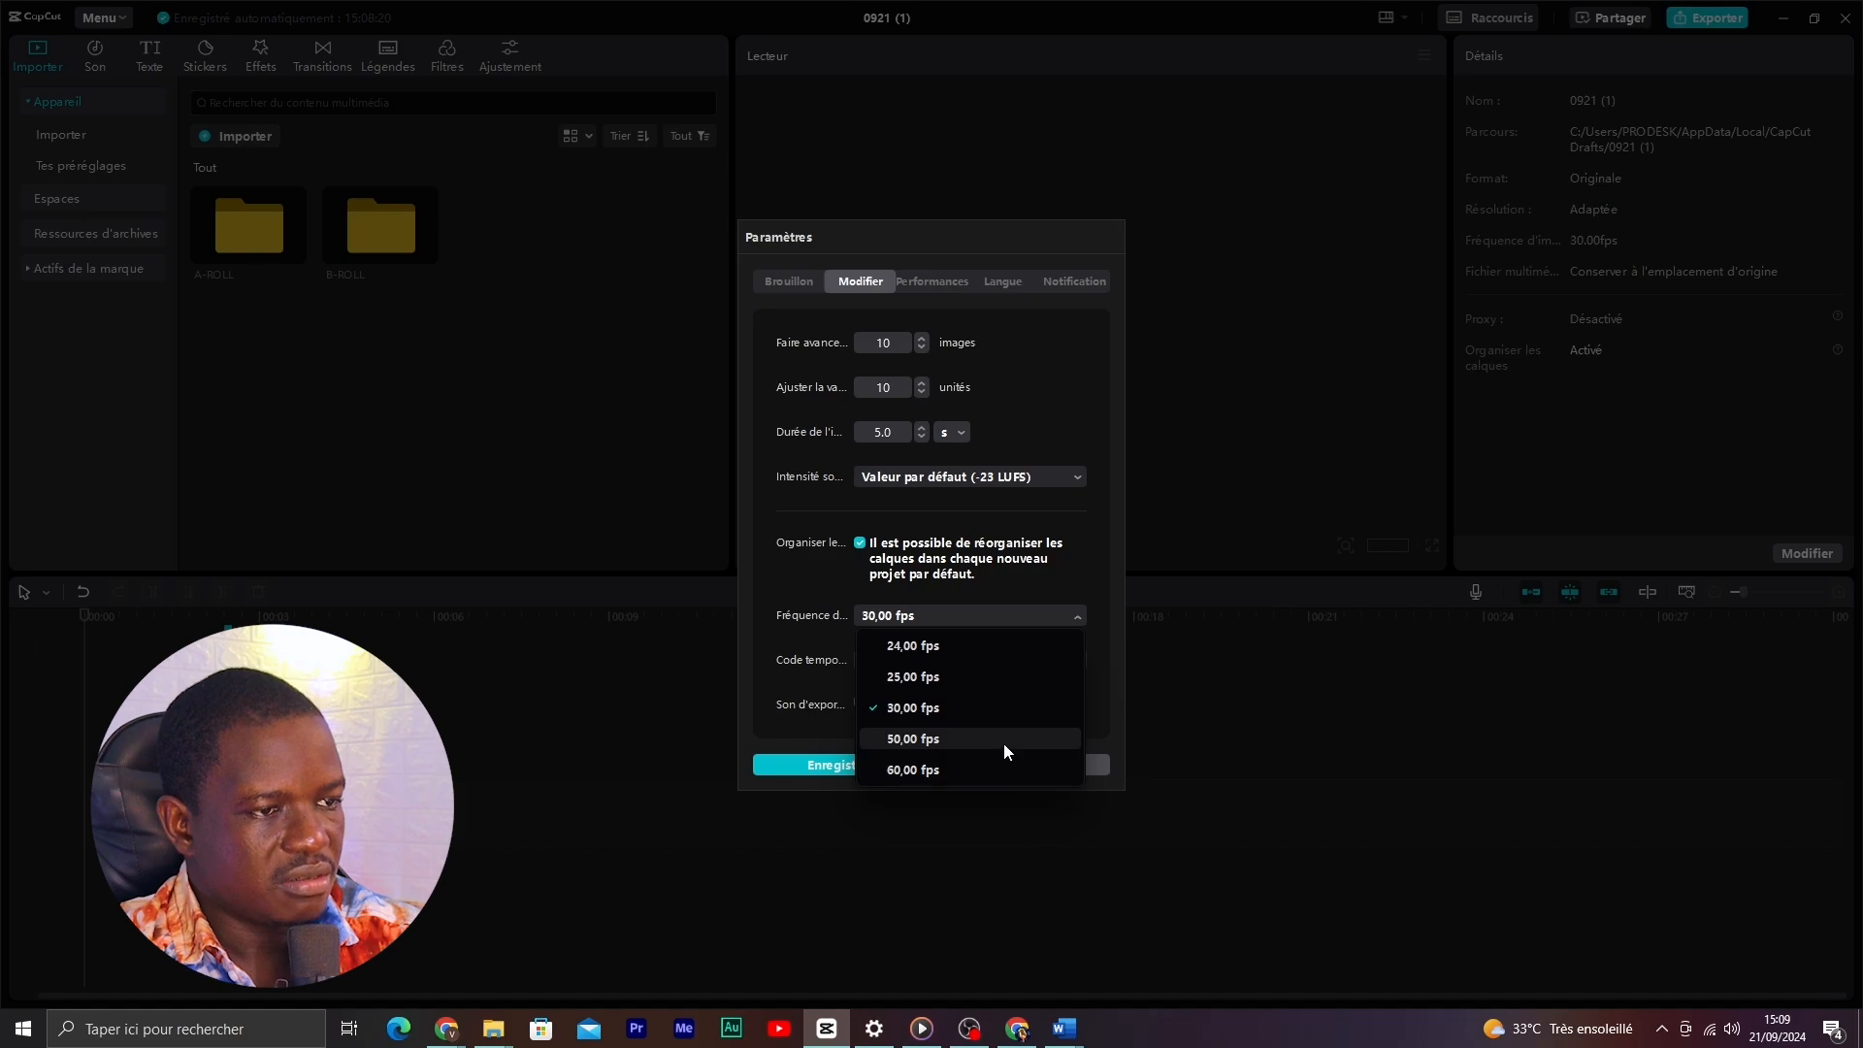
{"action": "left_click", "coordinate": [1010, 616]}
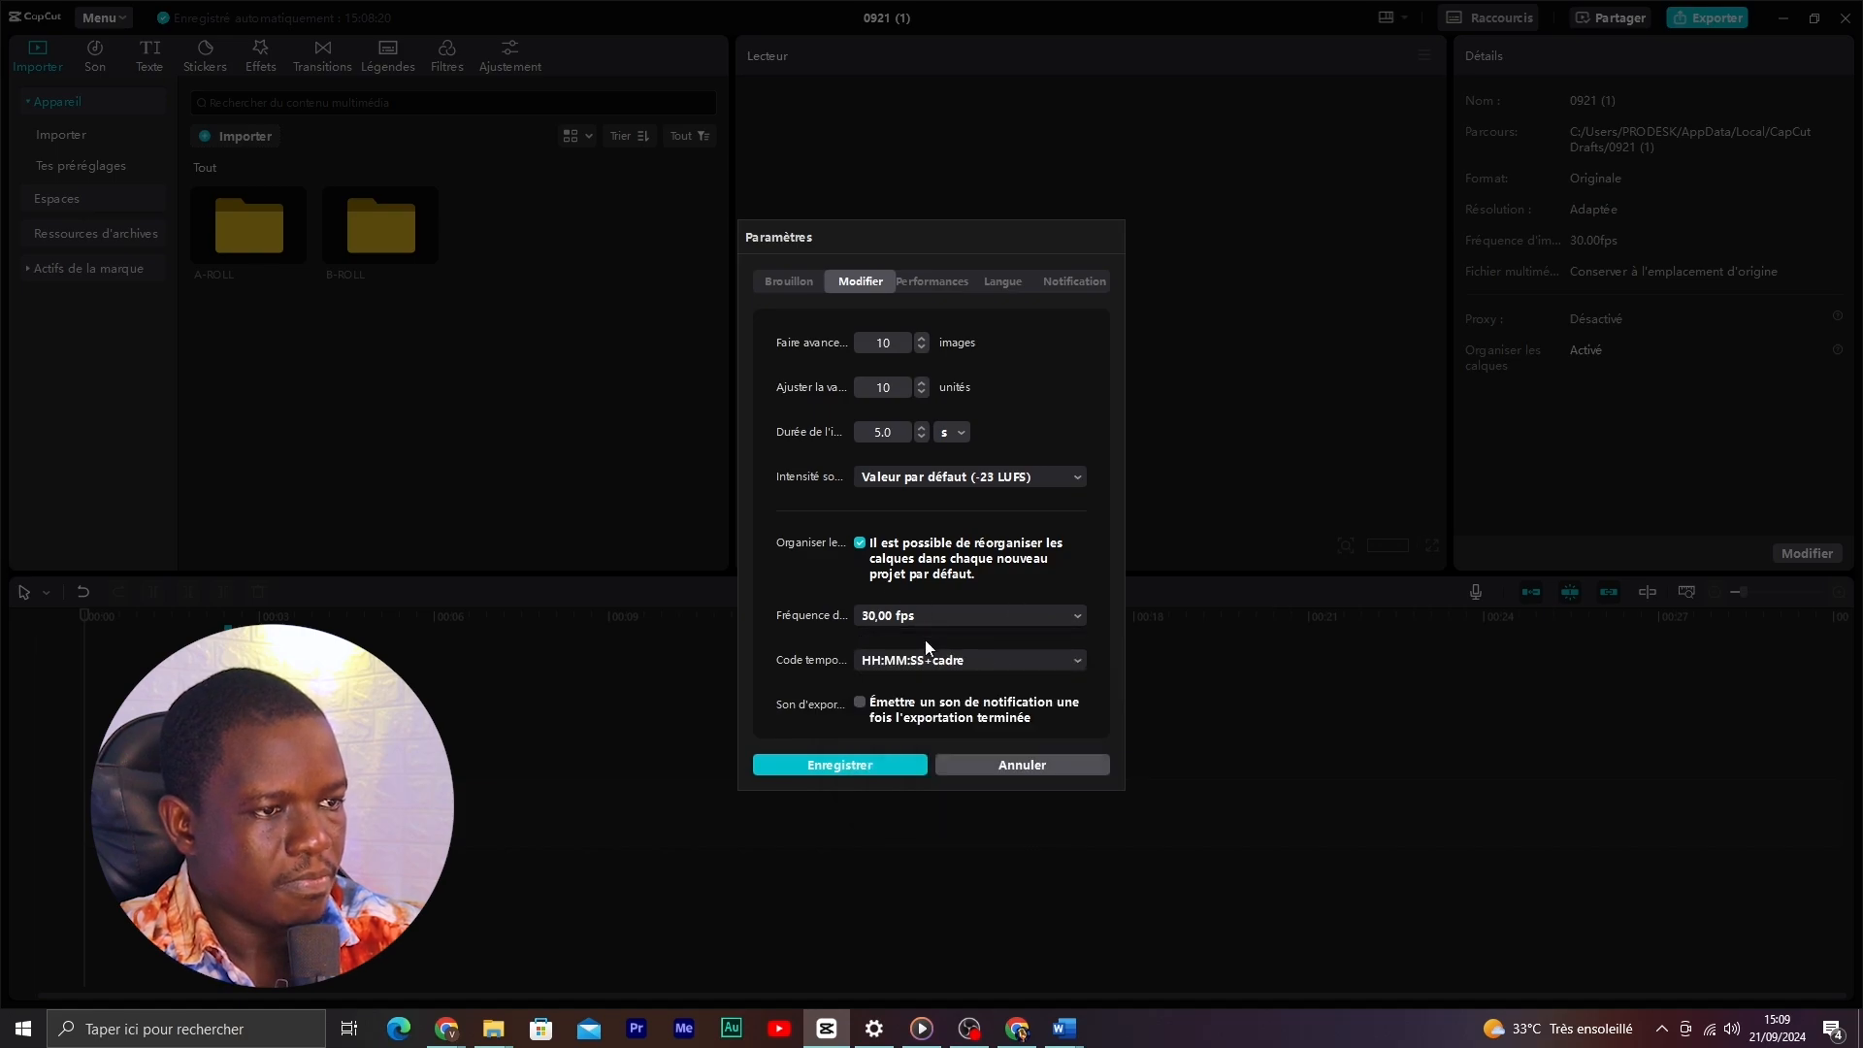
- Try the proxy mode option in the performance settings, switching it on and back off
{"action": "left_click", "coordinate": [927, 282]}
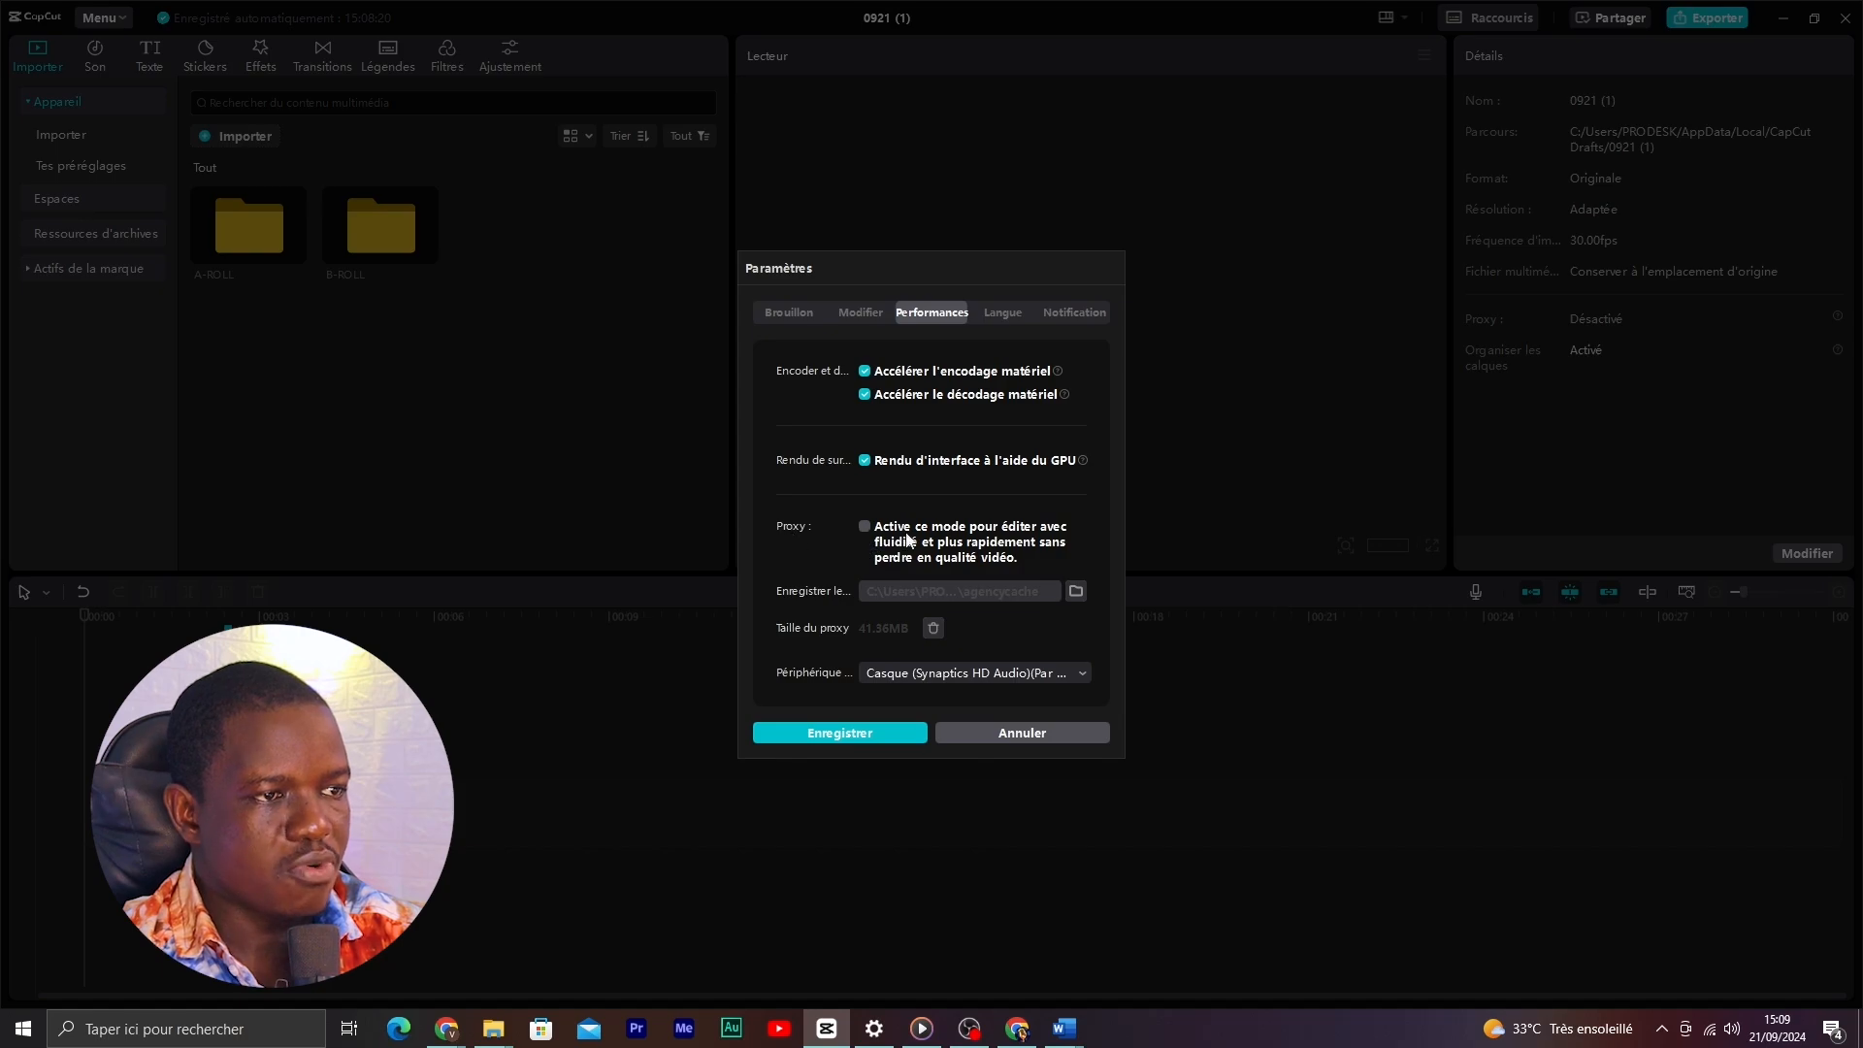
{"action": "left_click", "coordinate": [866, 530]}
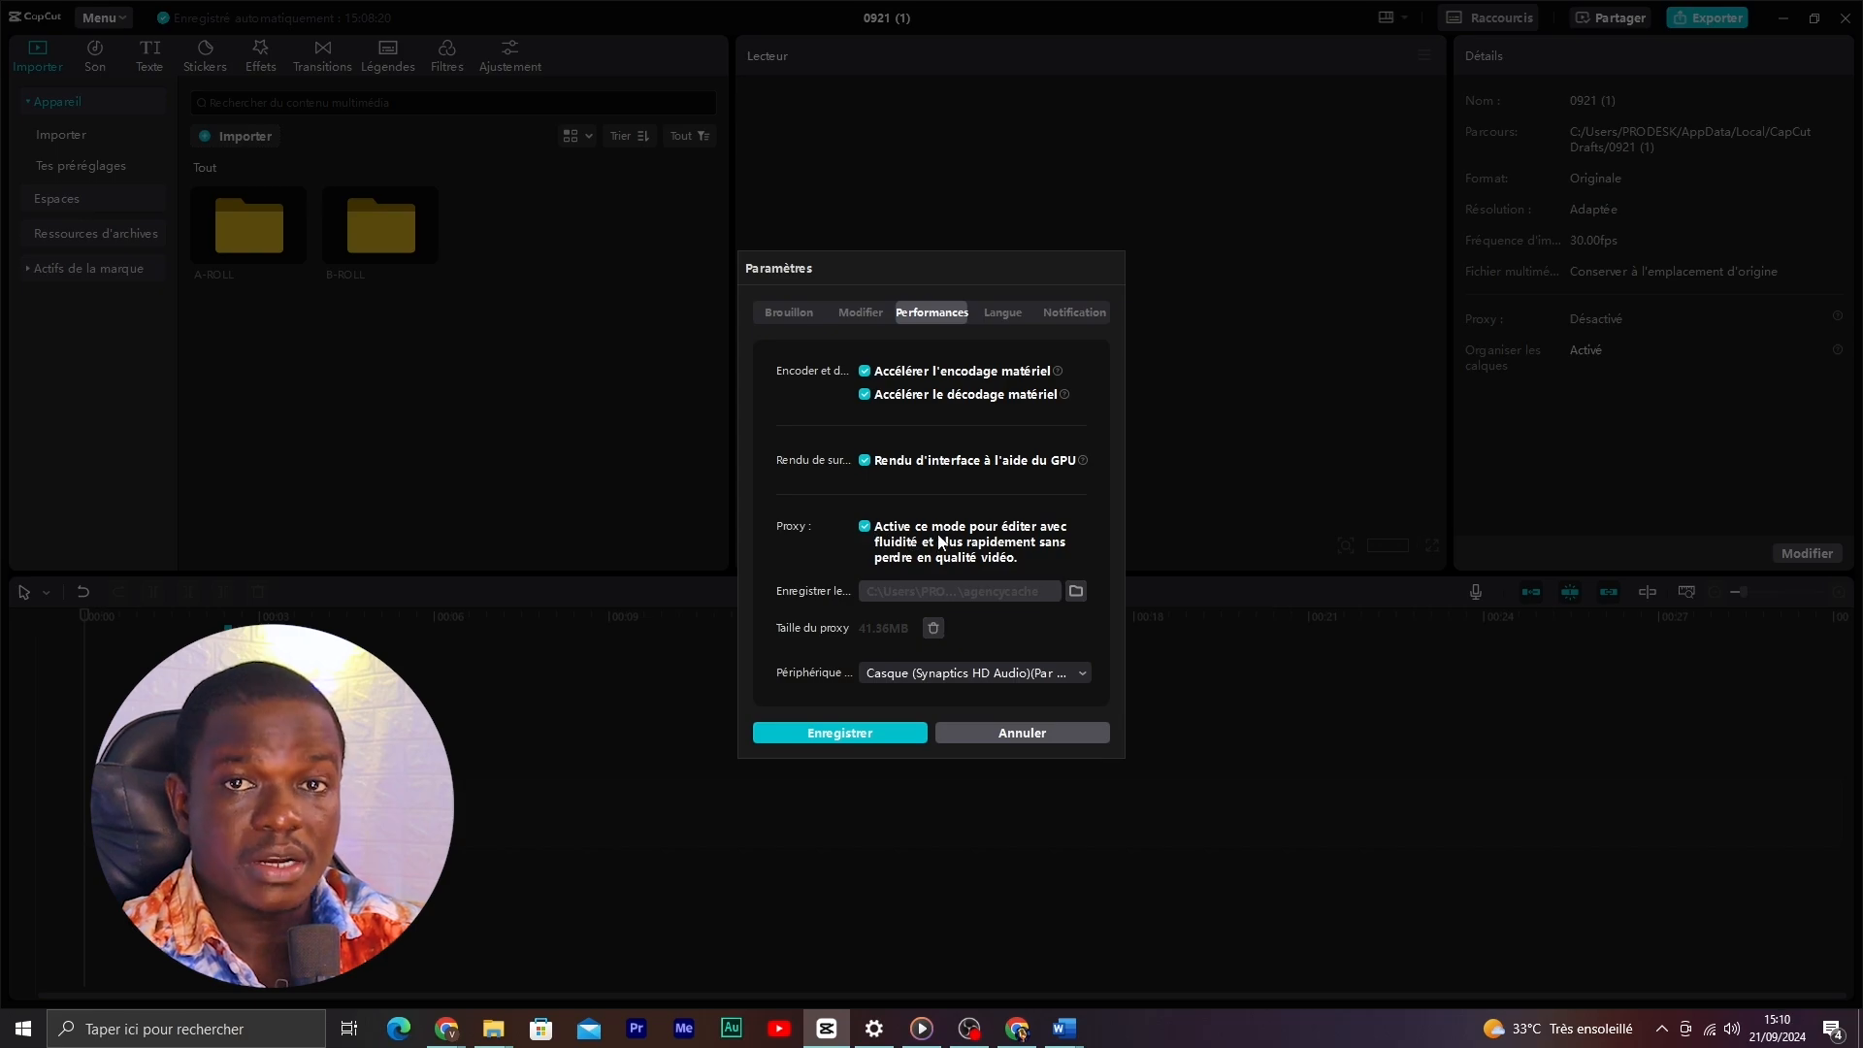
{"action": "left_click", "coordinate": [865, 527]}
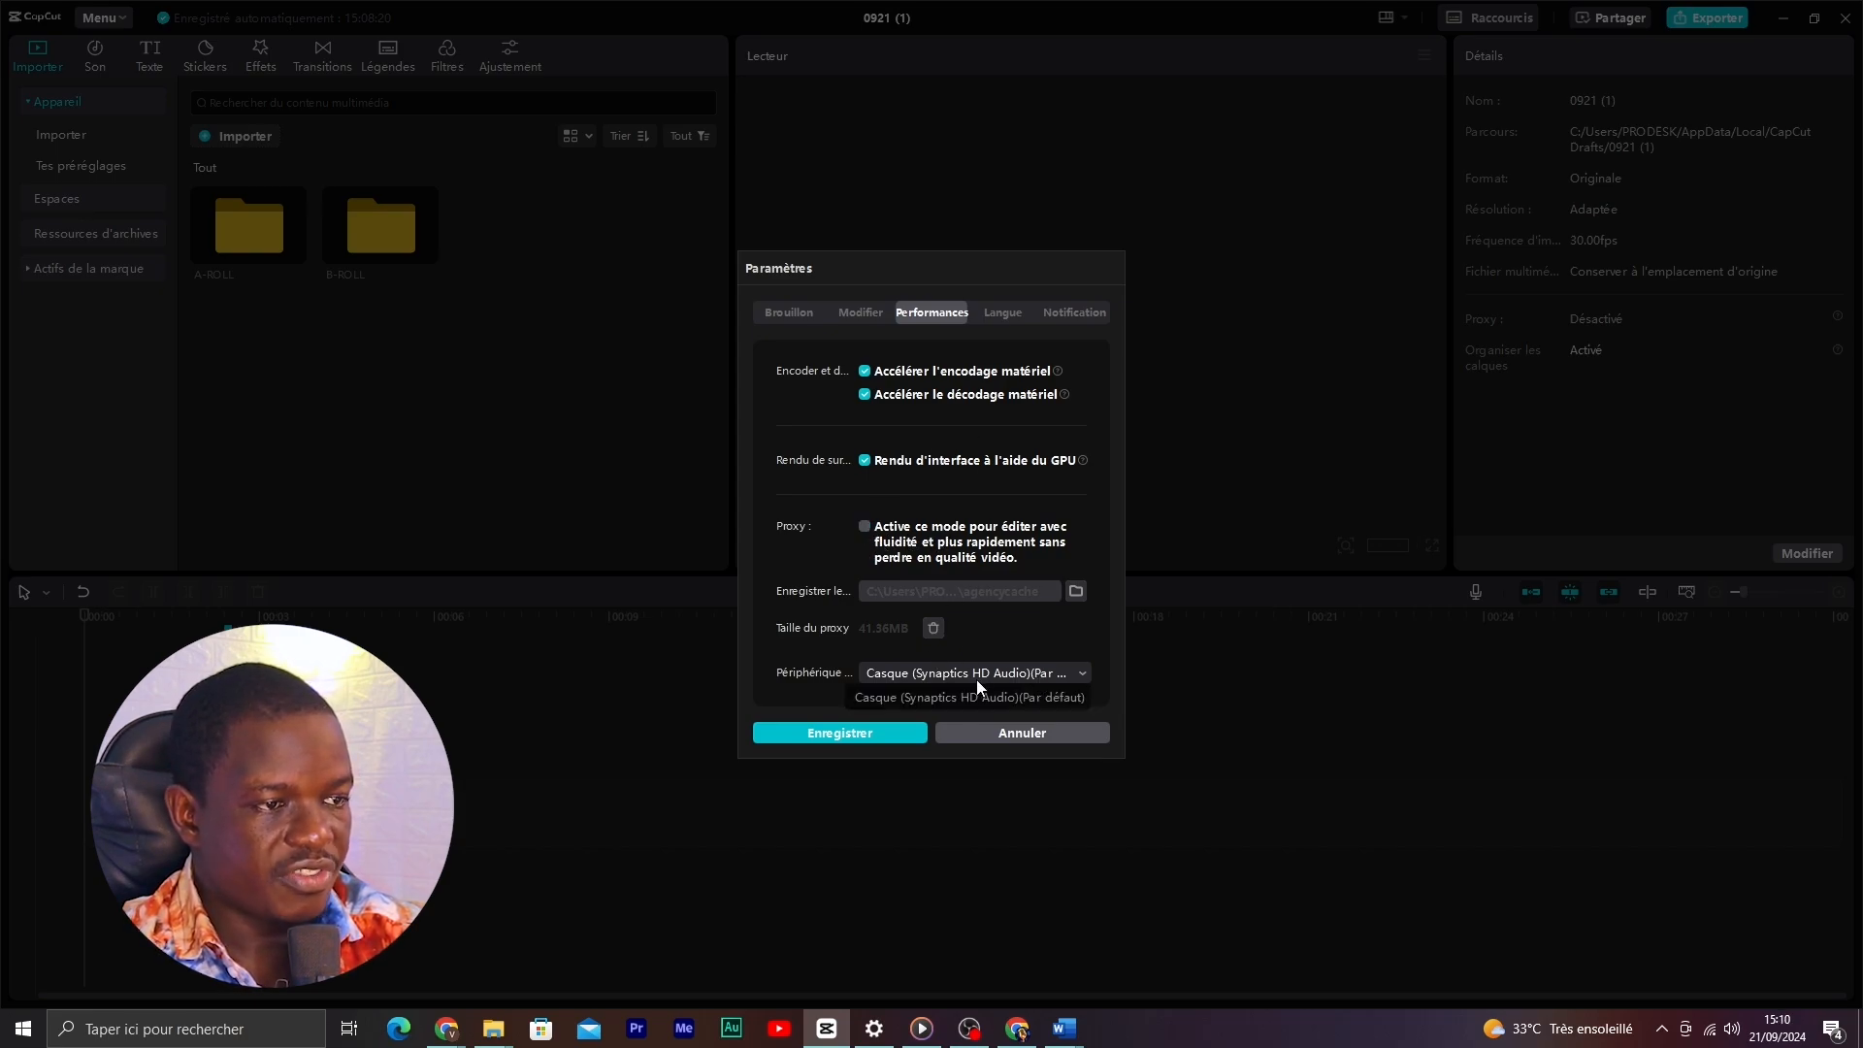
- Review the available audio output devices and interface languages in the settings
{"action": "left_click", "coordinate": [1081, 673]}
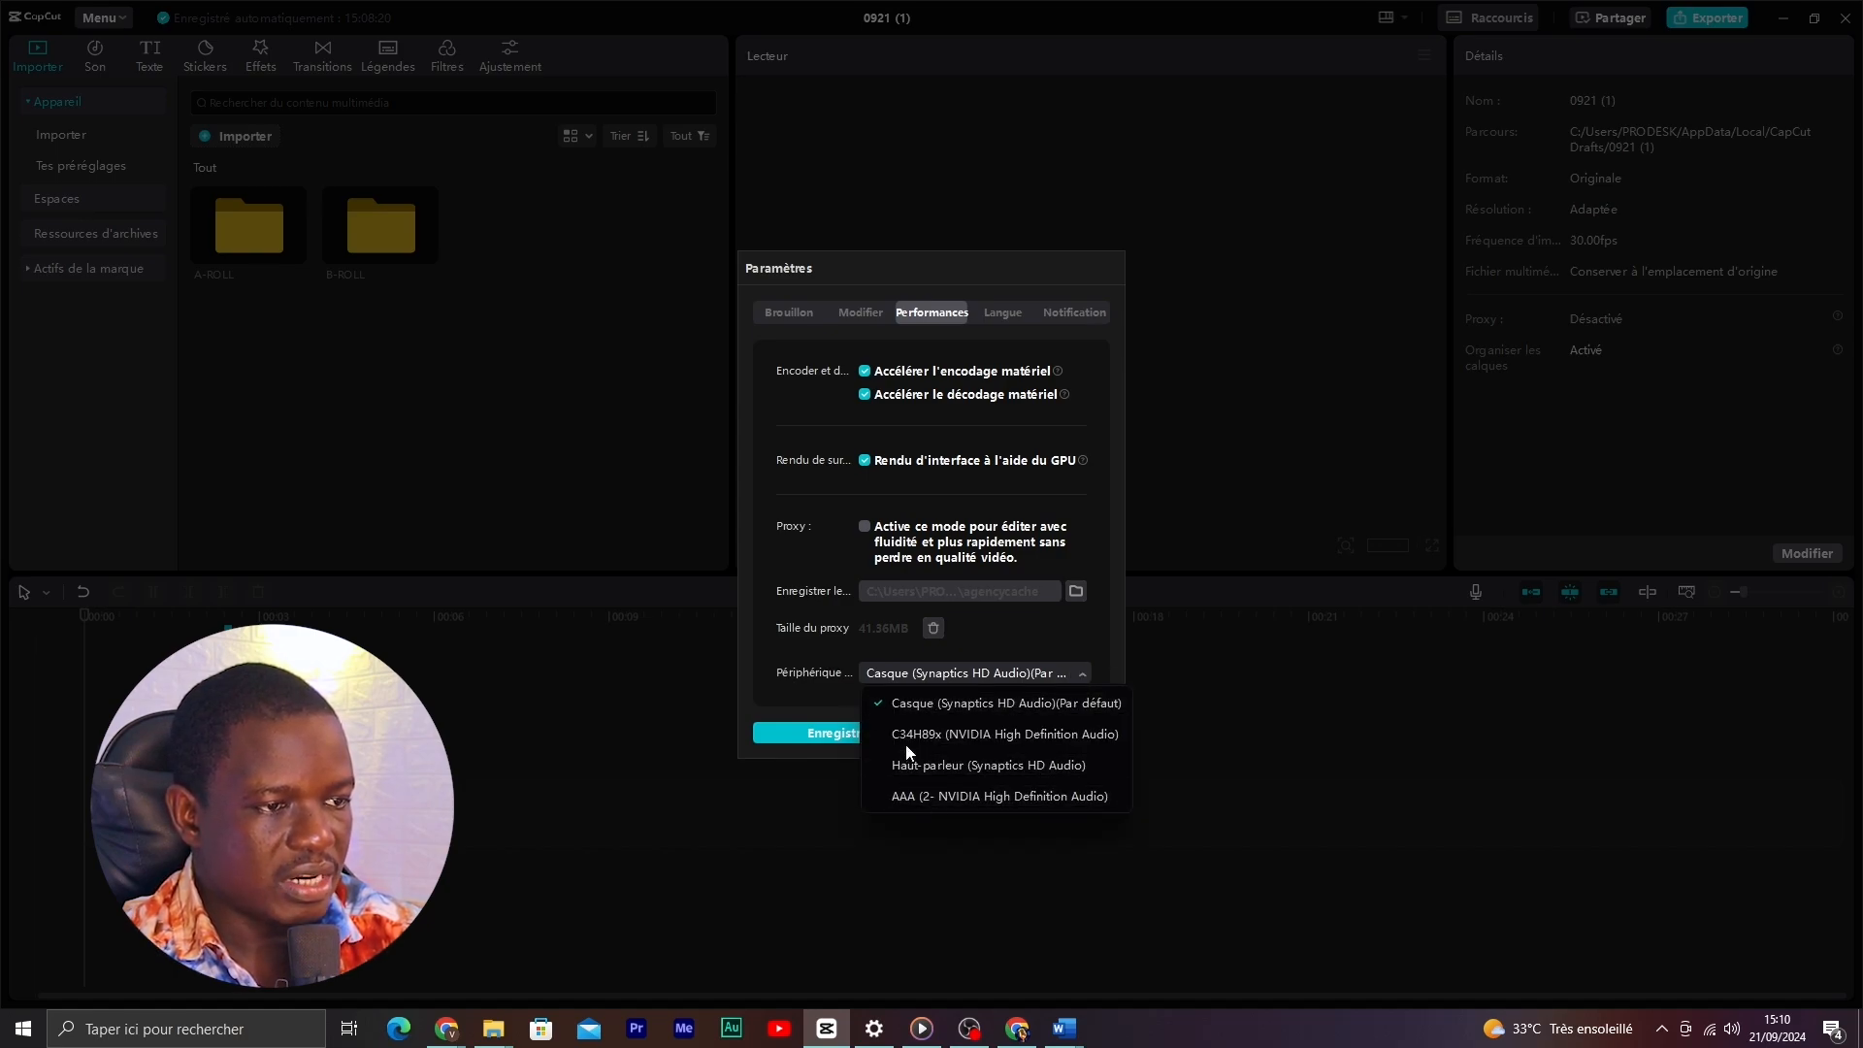
{"action": "left_click", "coordinate": [1058, 642]}
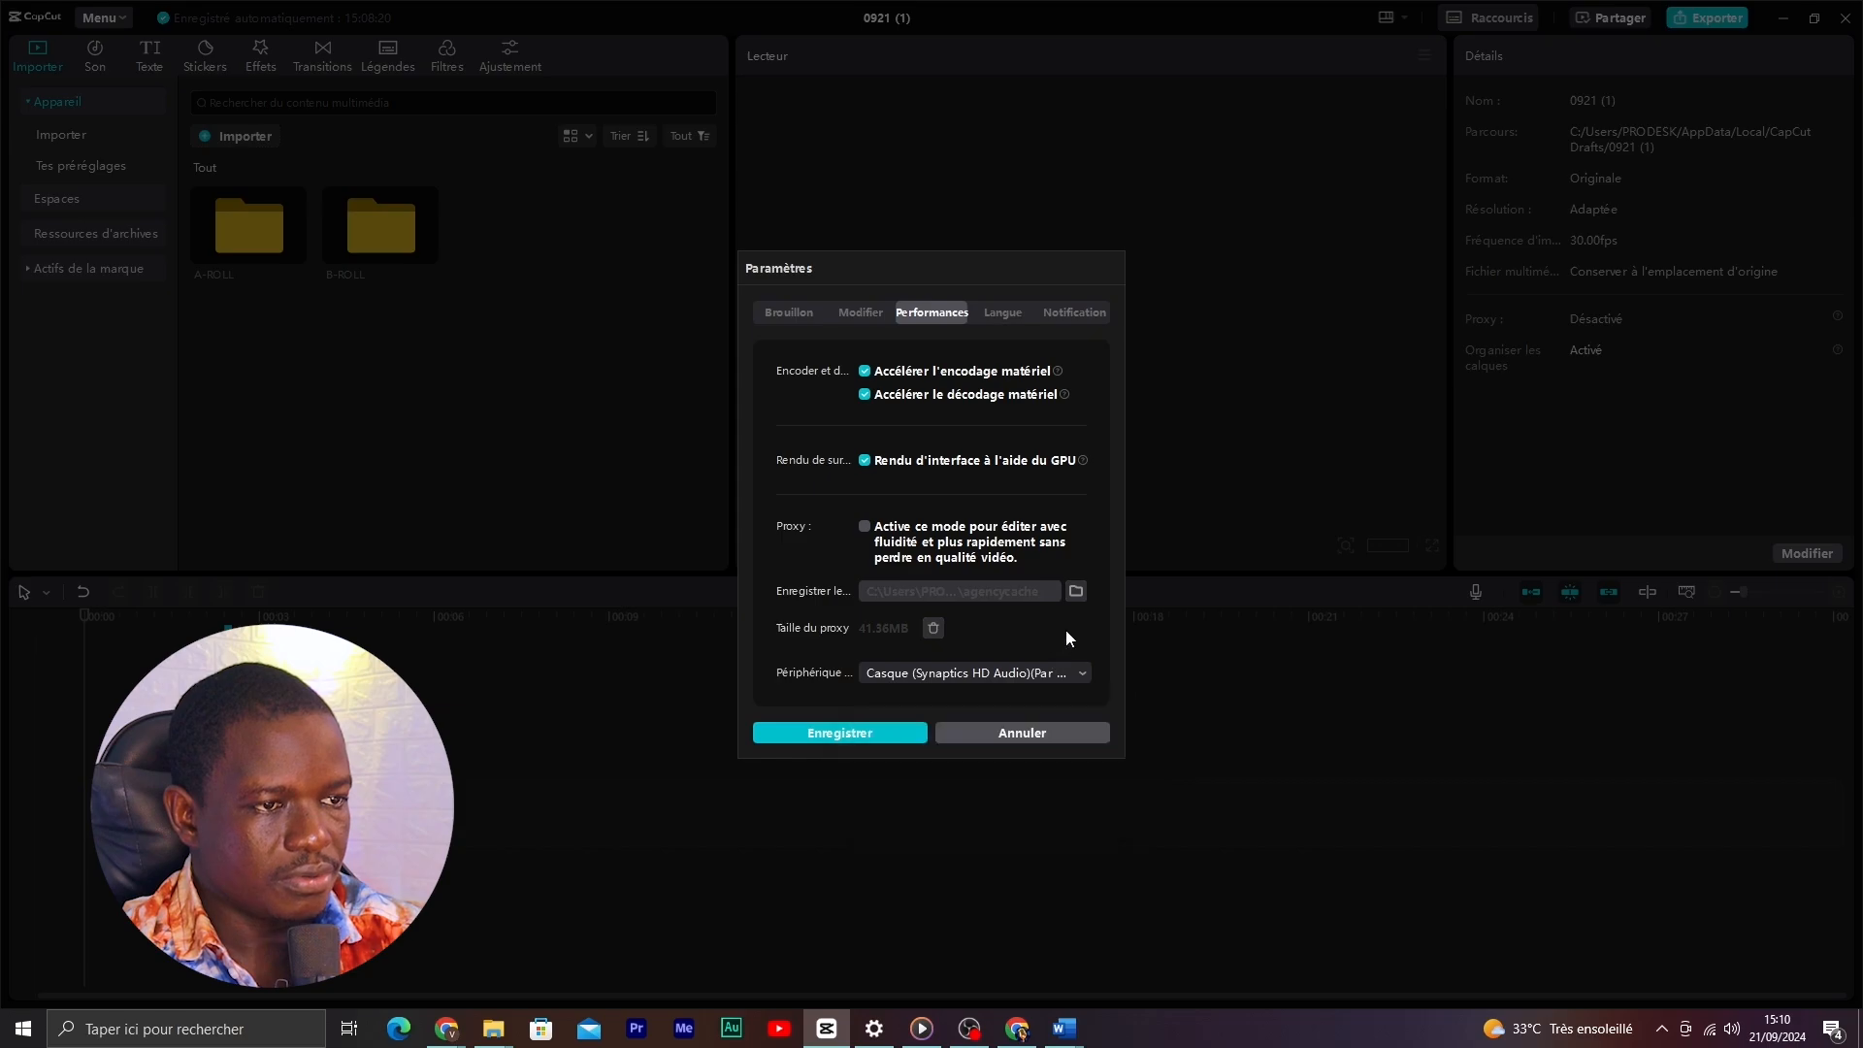
{"action": "left_click", "coordinate": [1004, 311]}
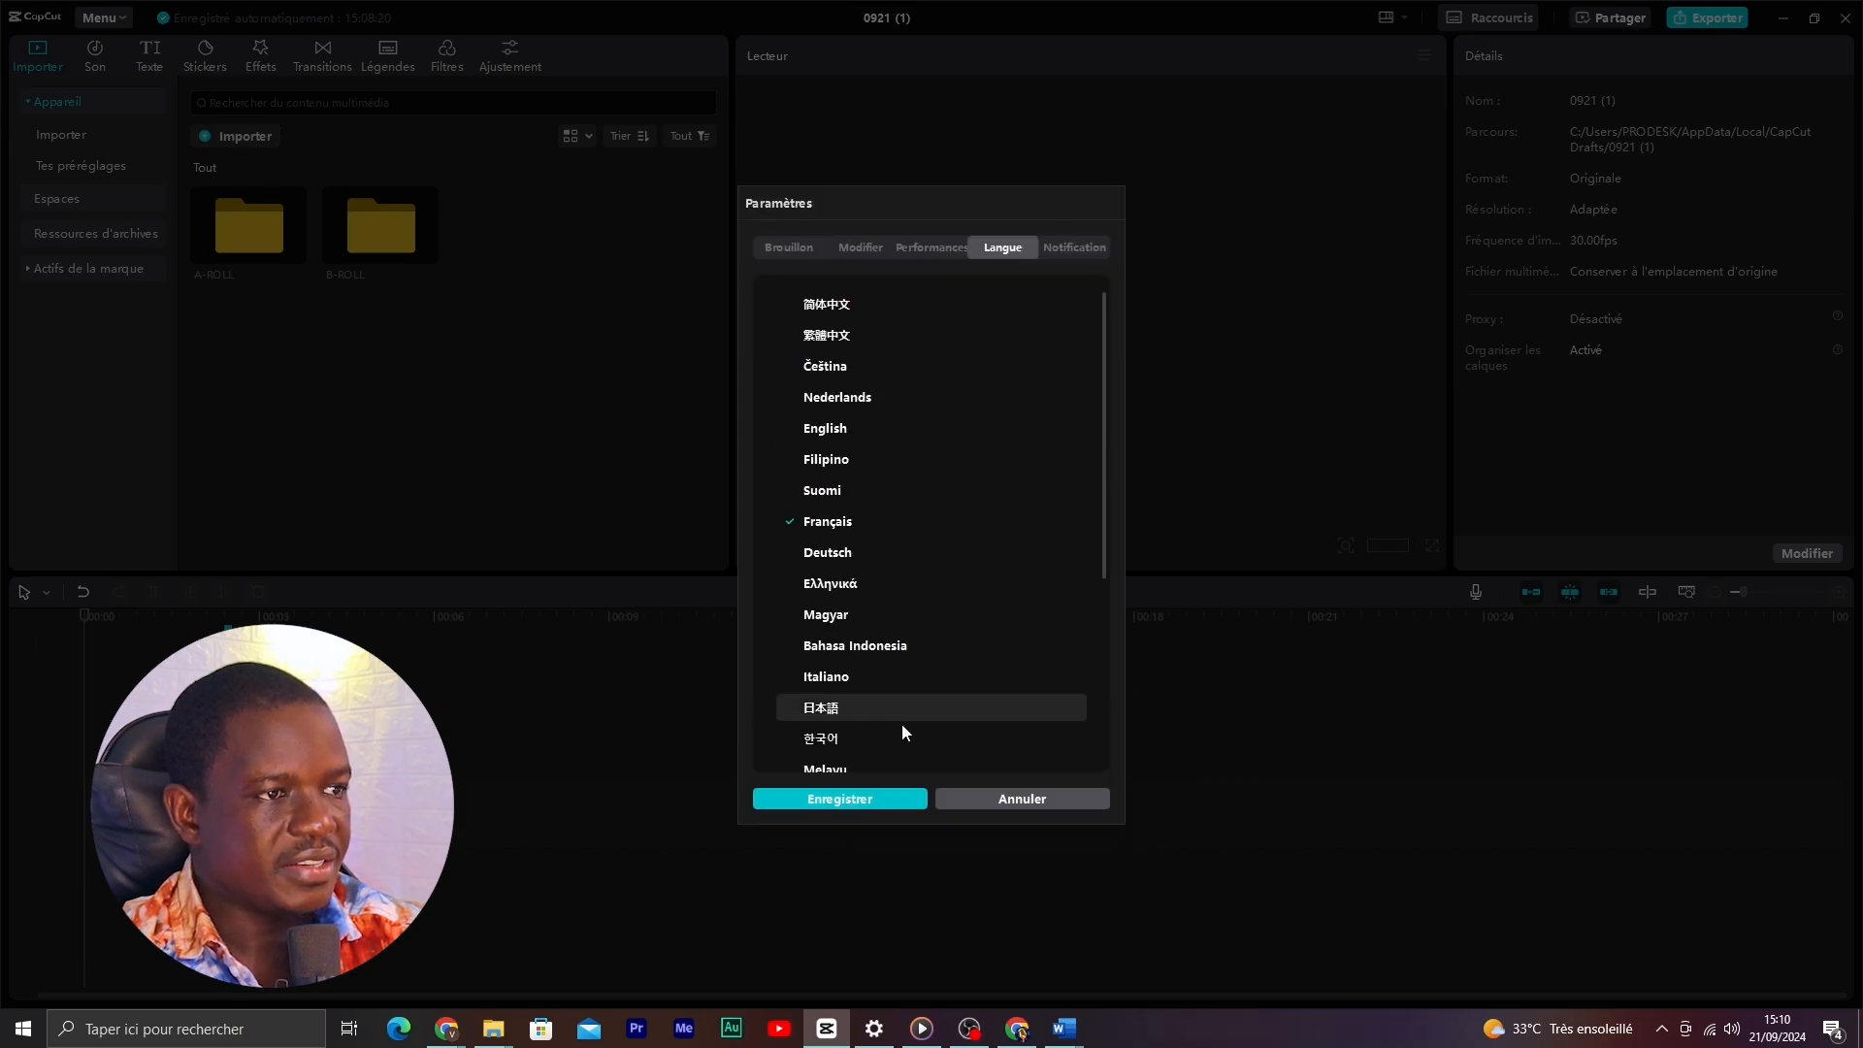
{"action": "scroll", "coordinate": [864, 456], "scroll_direction": "down", "scroll_amount": 4}
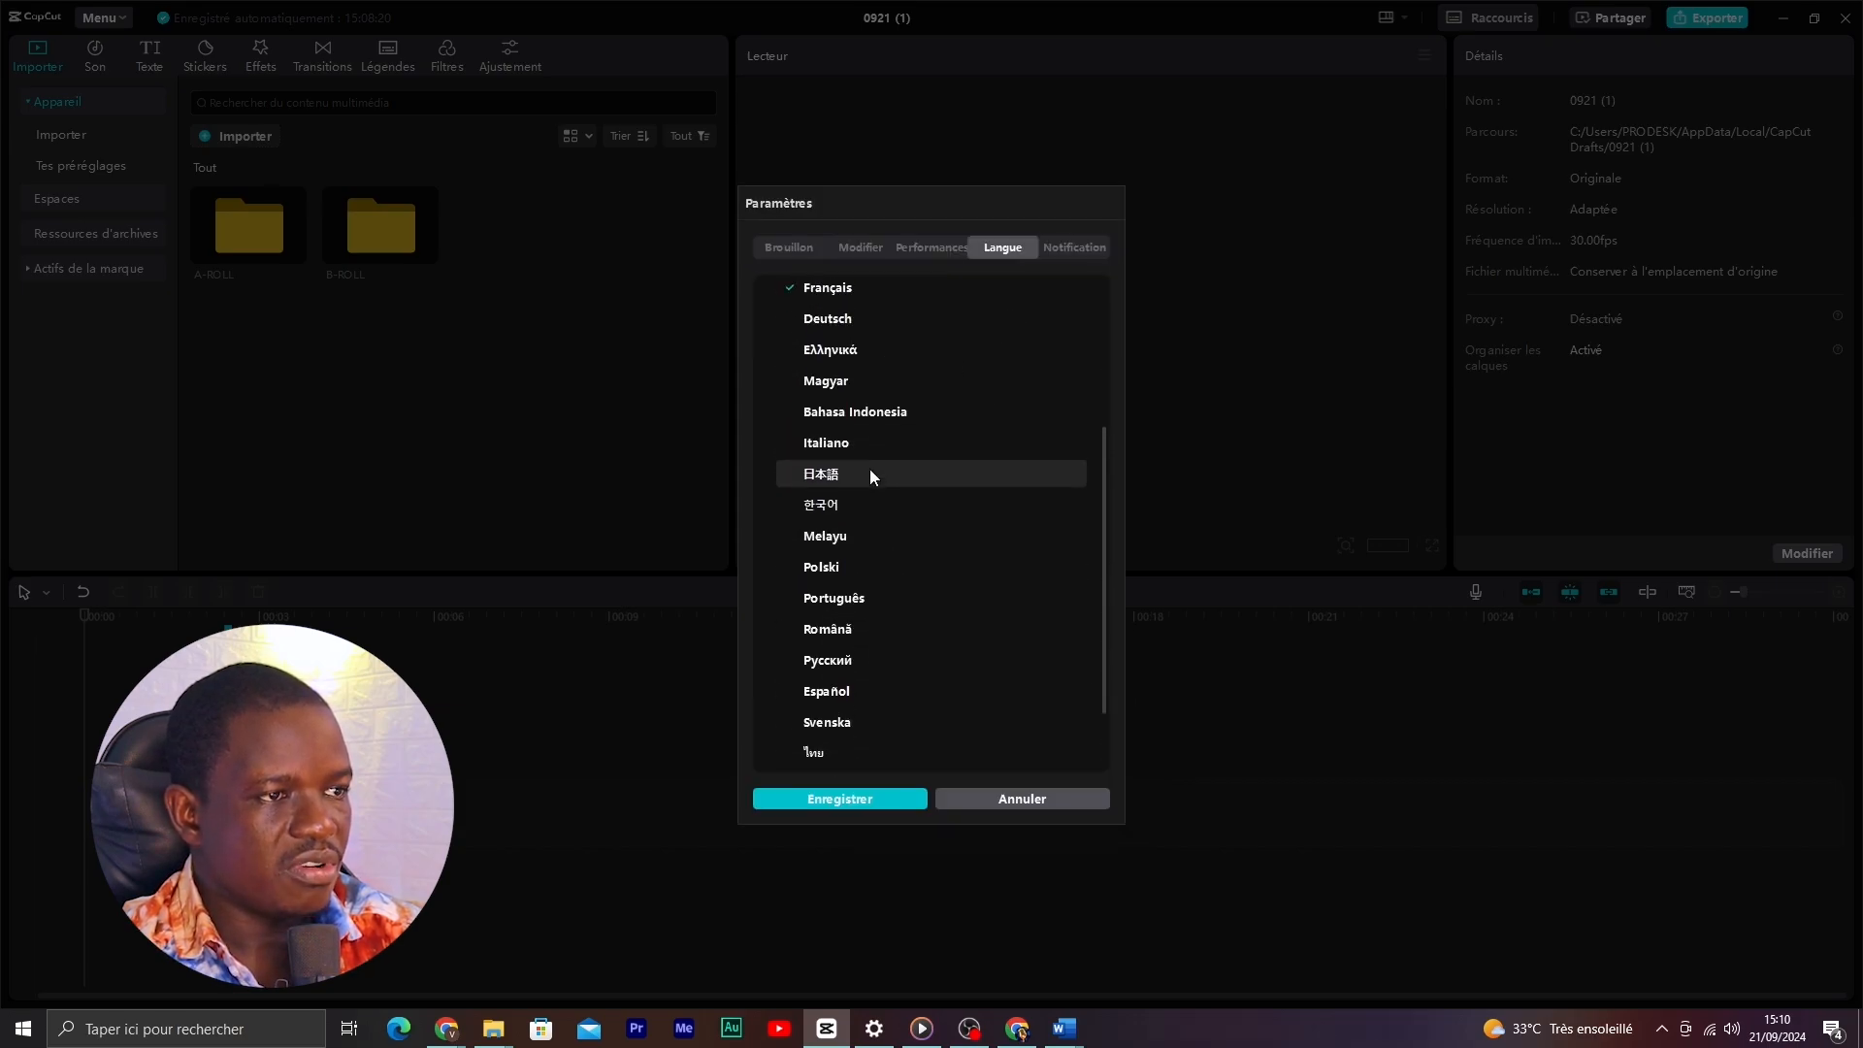
- Review the notification settings and look again through the language, draft, editing and performance settings
{"action": "scroll", "coordinate": [871, 487], "scroll_direction": "up", "scroll_amount": 4}
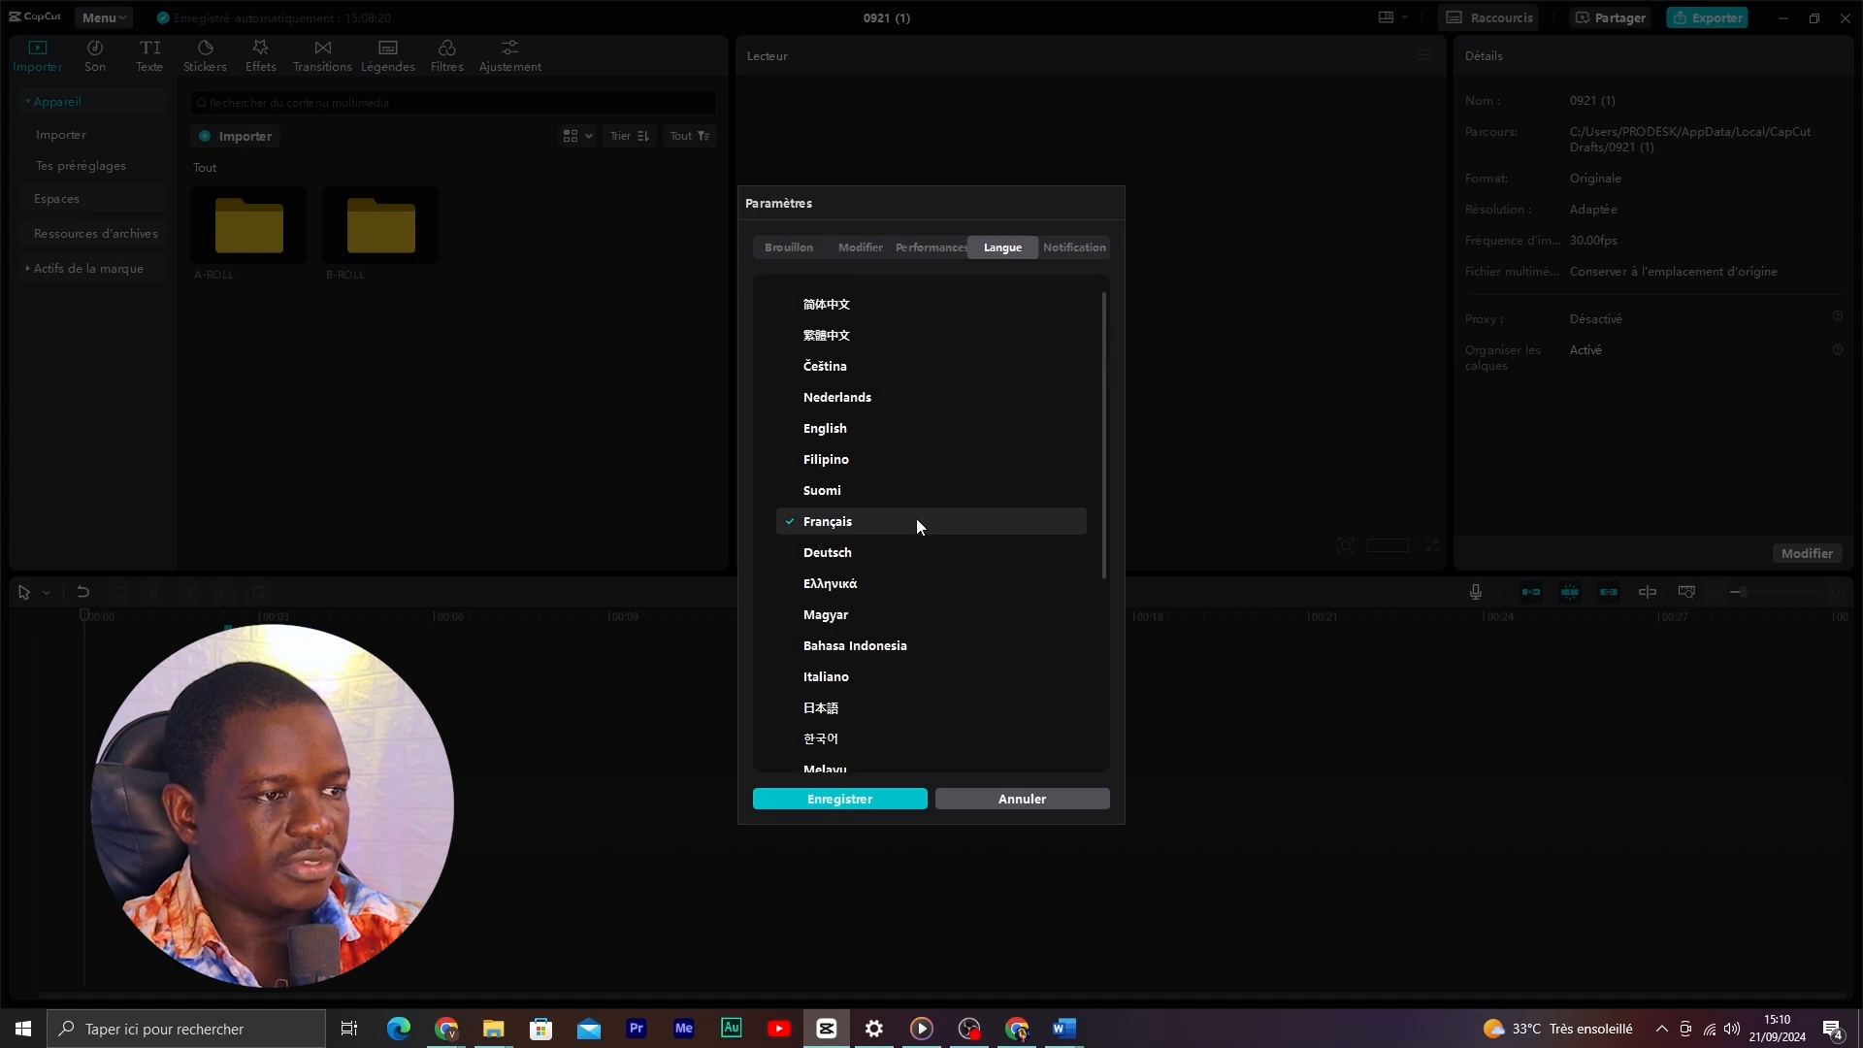
{"action": "left_click", "coordinate": [1060, 249]}
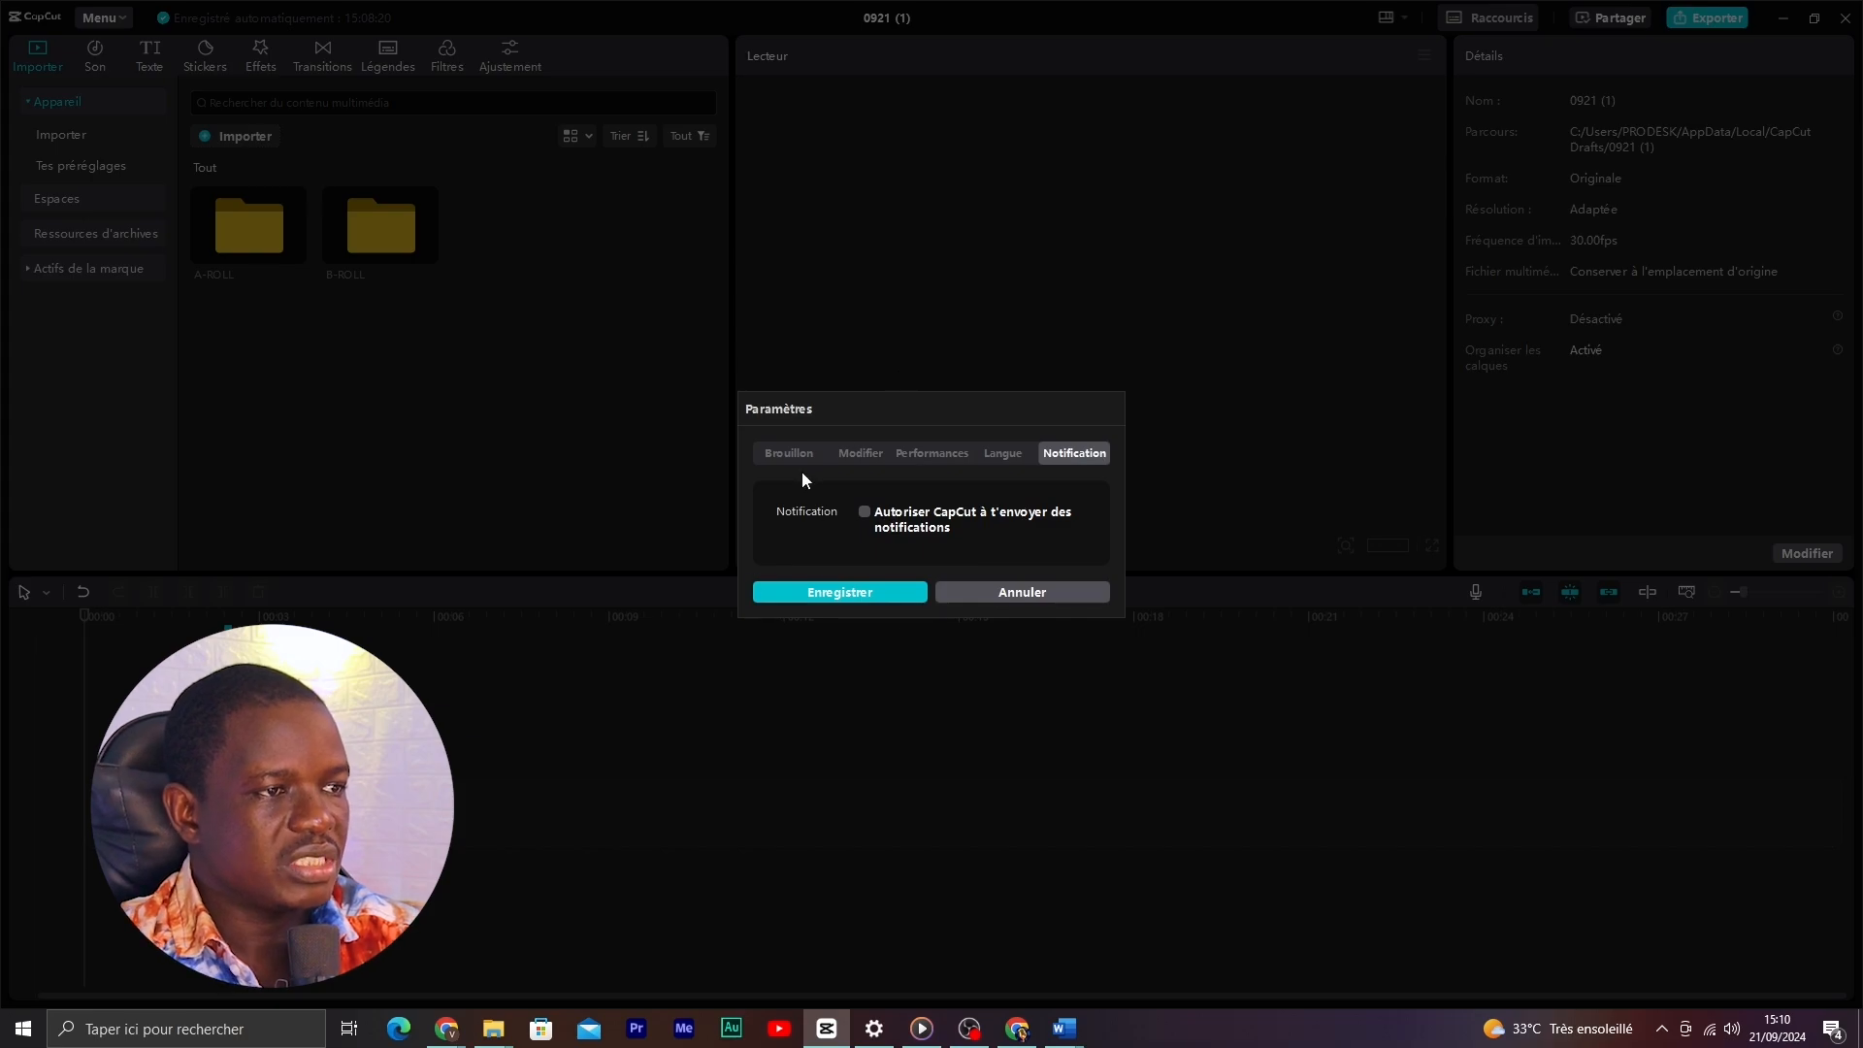
{"action": "left_click", "coordinate": [1001, 456]}
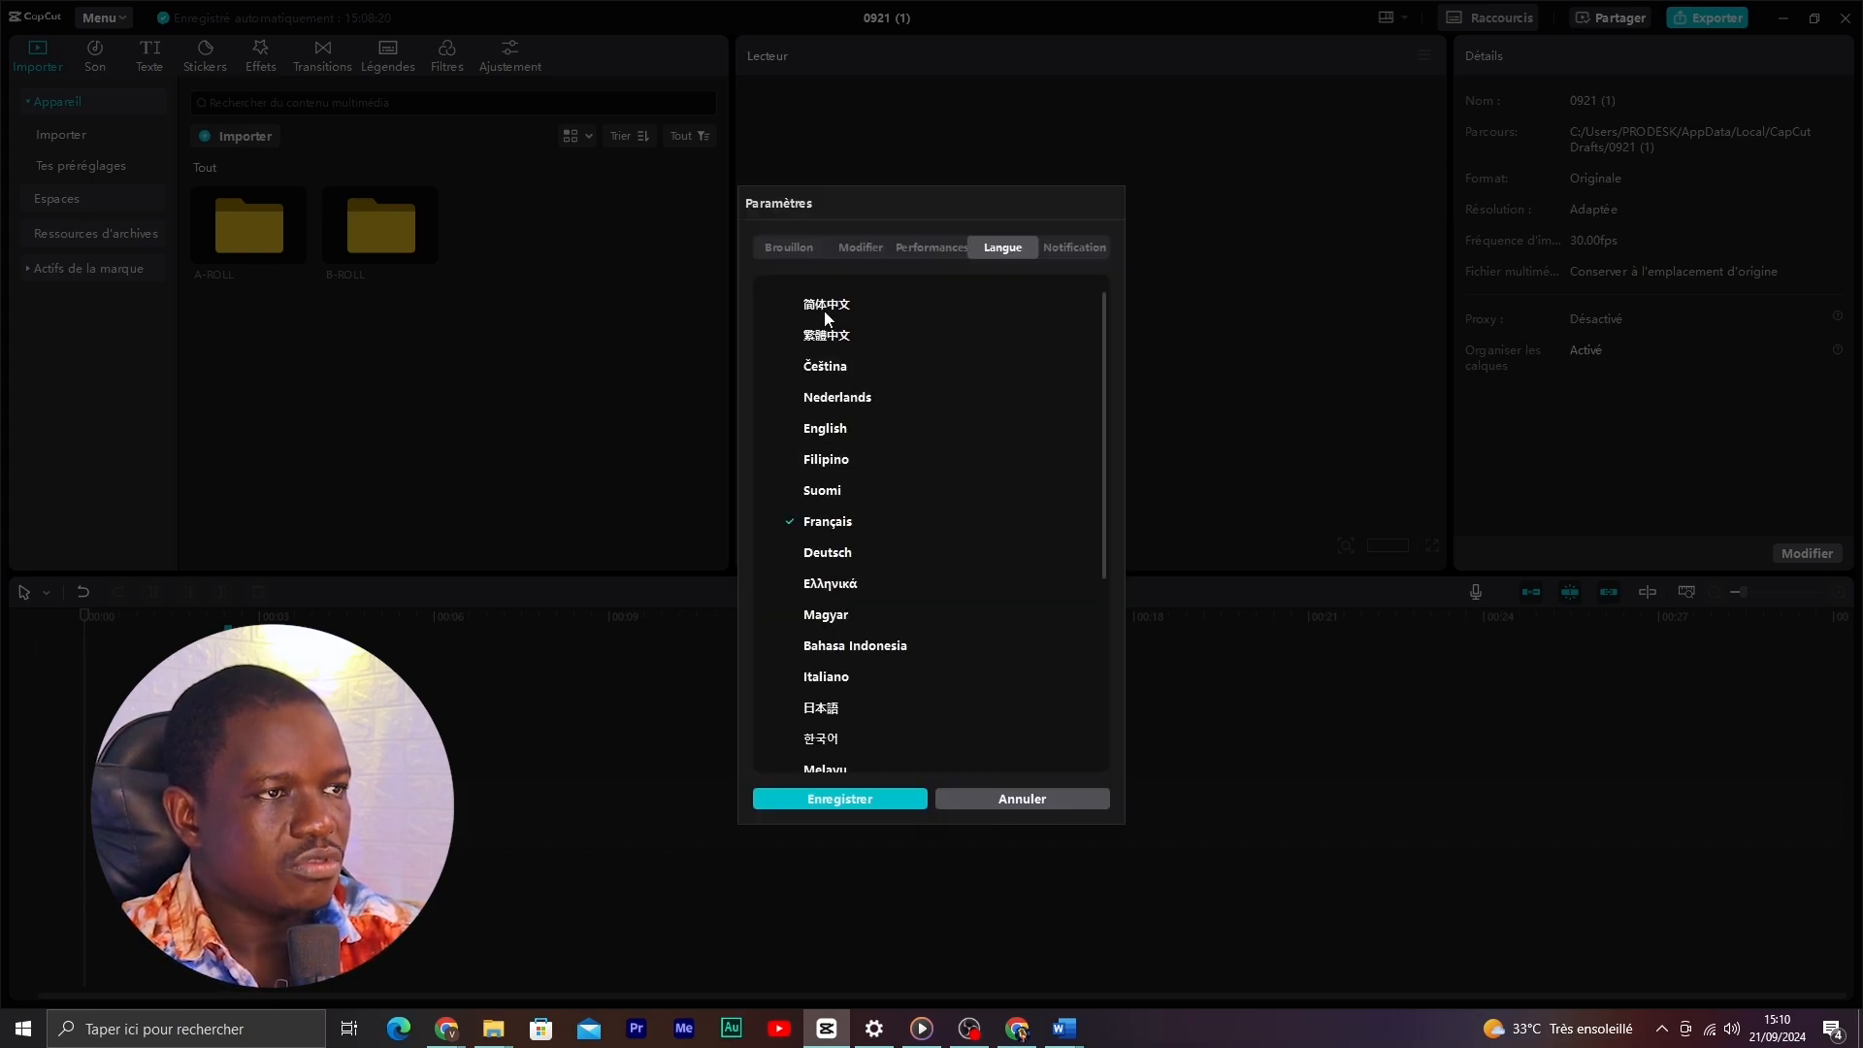
{"action": "left_click", "coordinate": [774, 251]}
{"action": "left_click", "coordinate": [889, 285]}
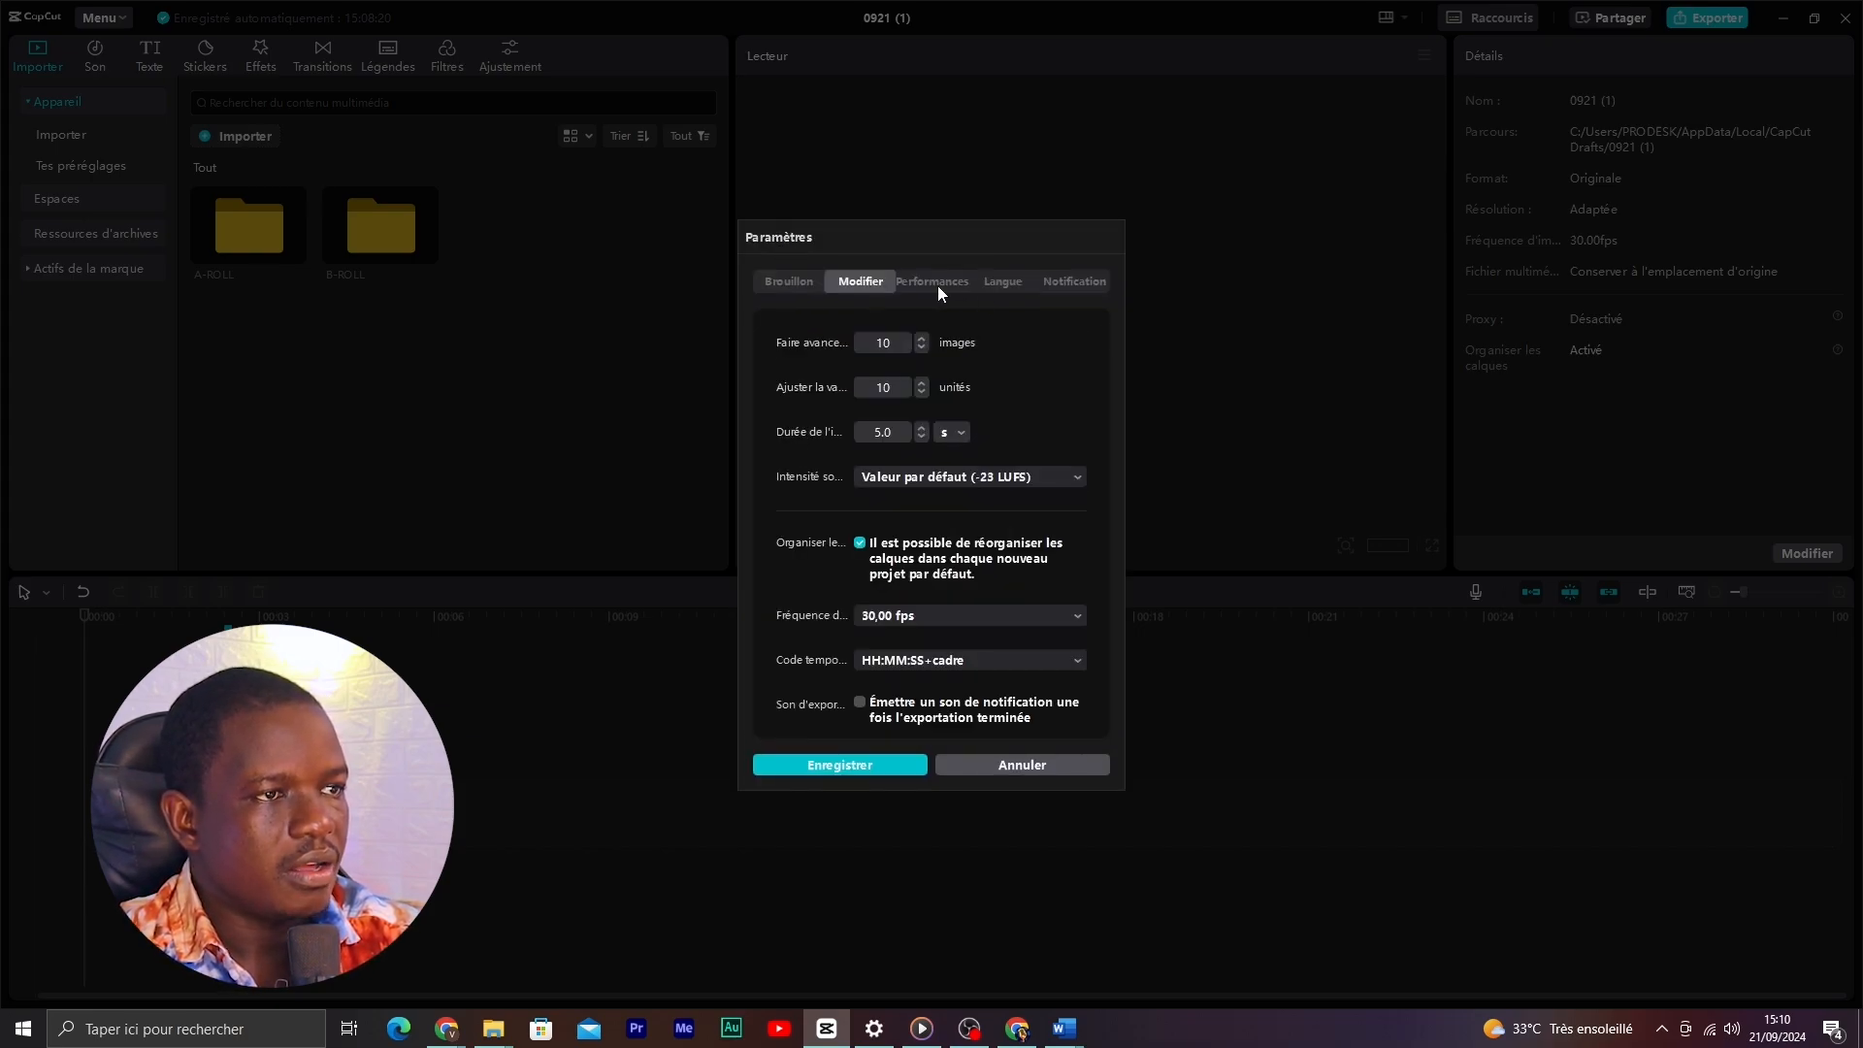
{"action": "left_click", "coordinate": [937, 281]}
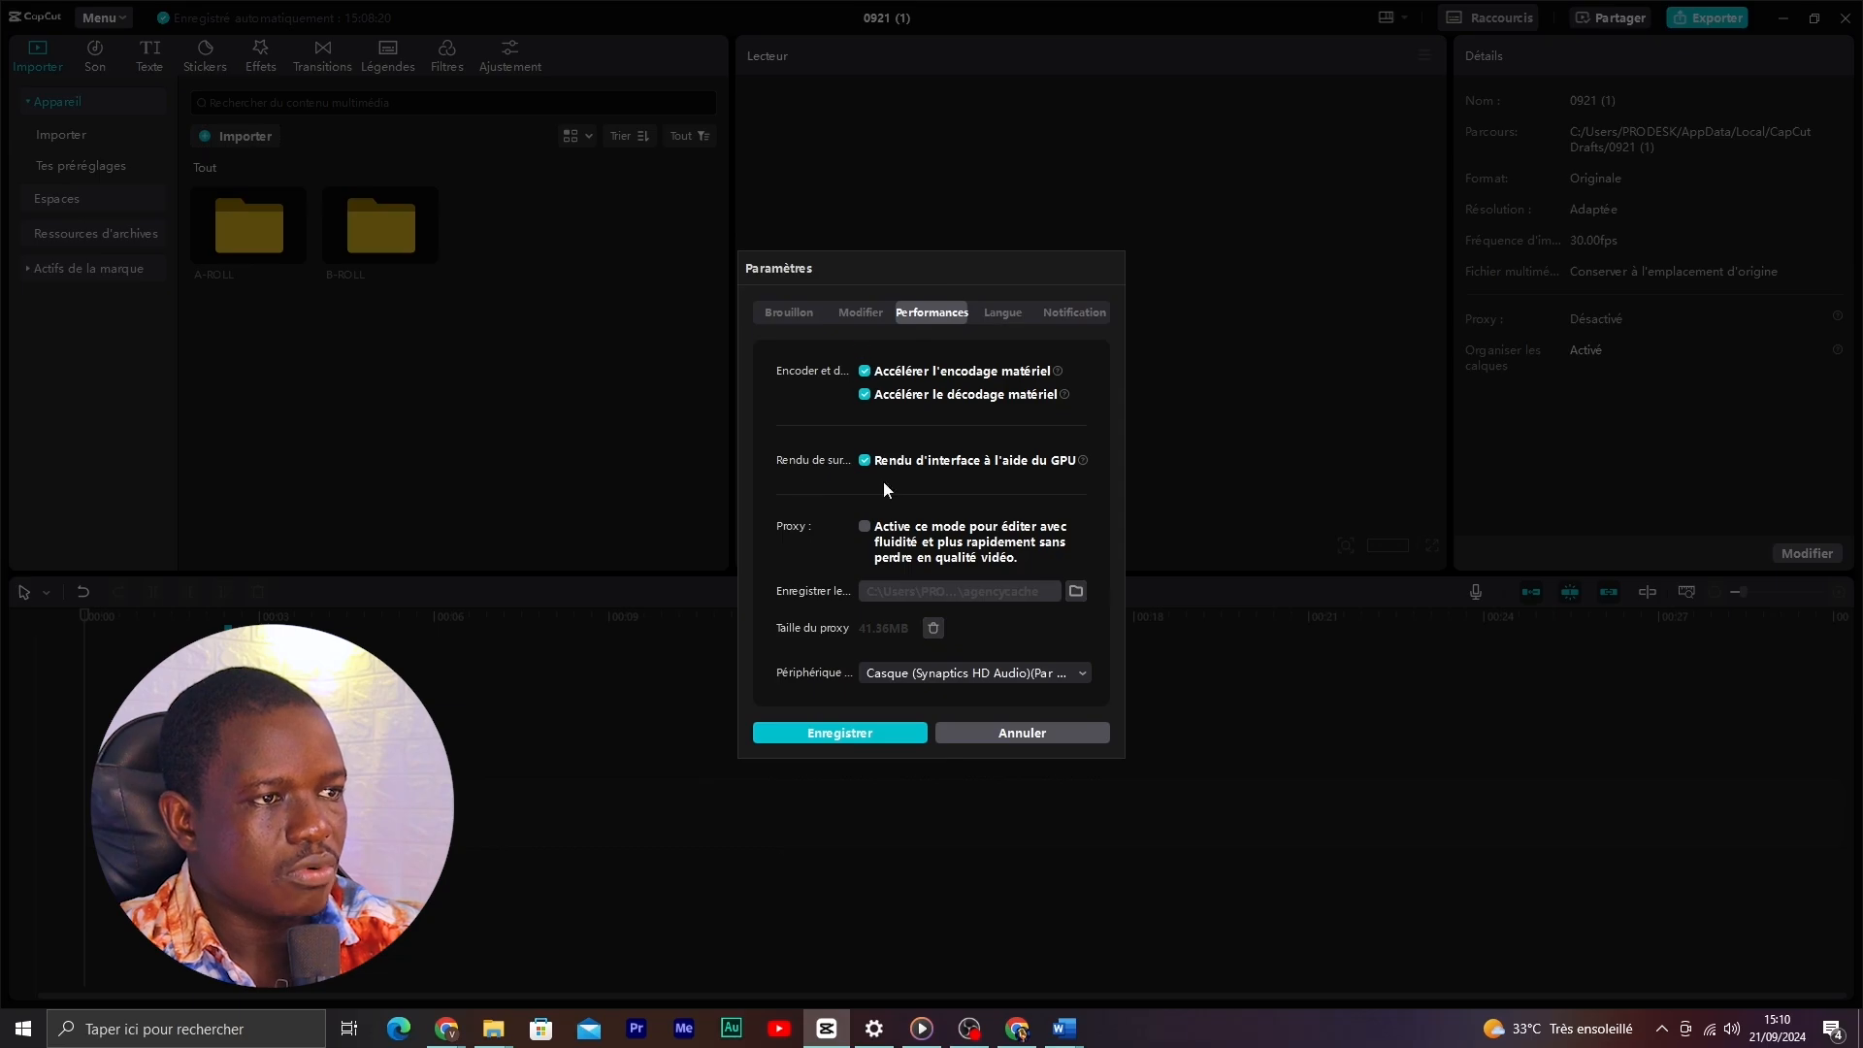
- Save the application settings and lower the timeline's upper boundary to give the player and media area more height
{"action": "left_click", "coordinate": [839, 732]}
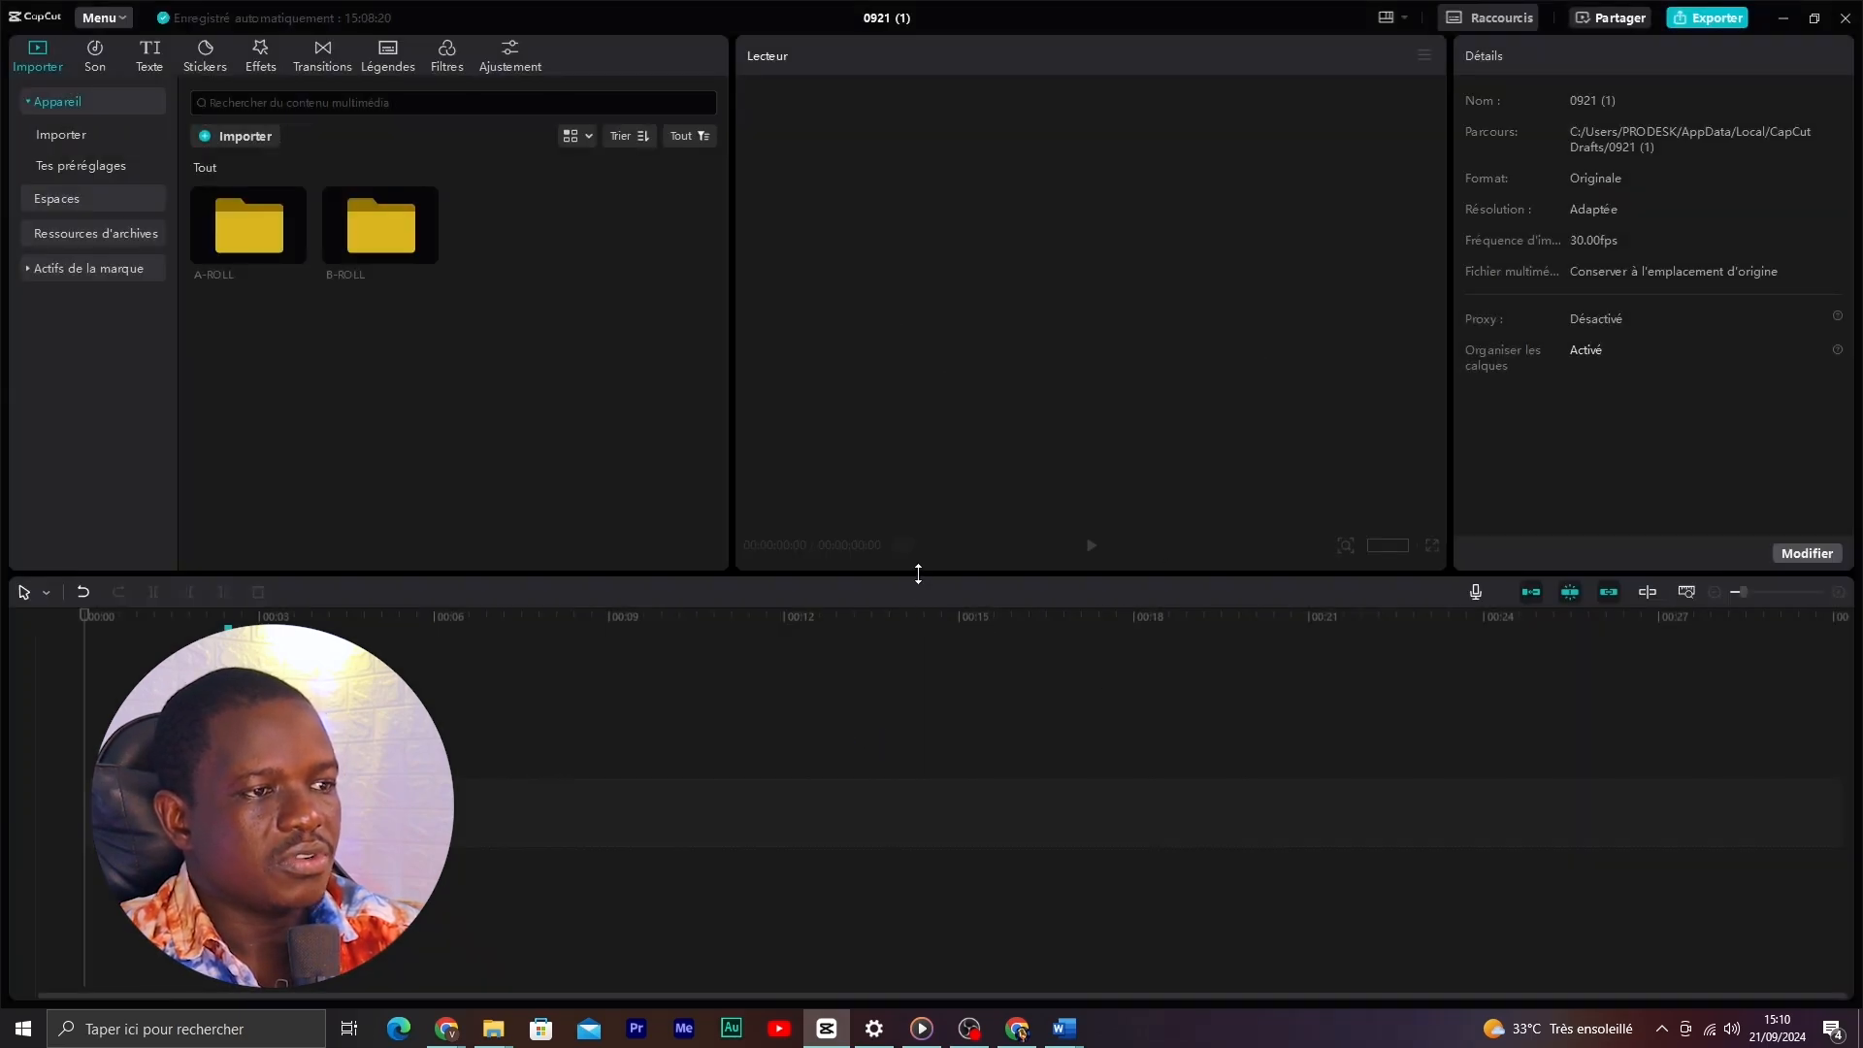
{"action": "left_click_drag", "start_coordinate": [922, 574], "coordinate": [927, 617]}
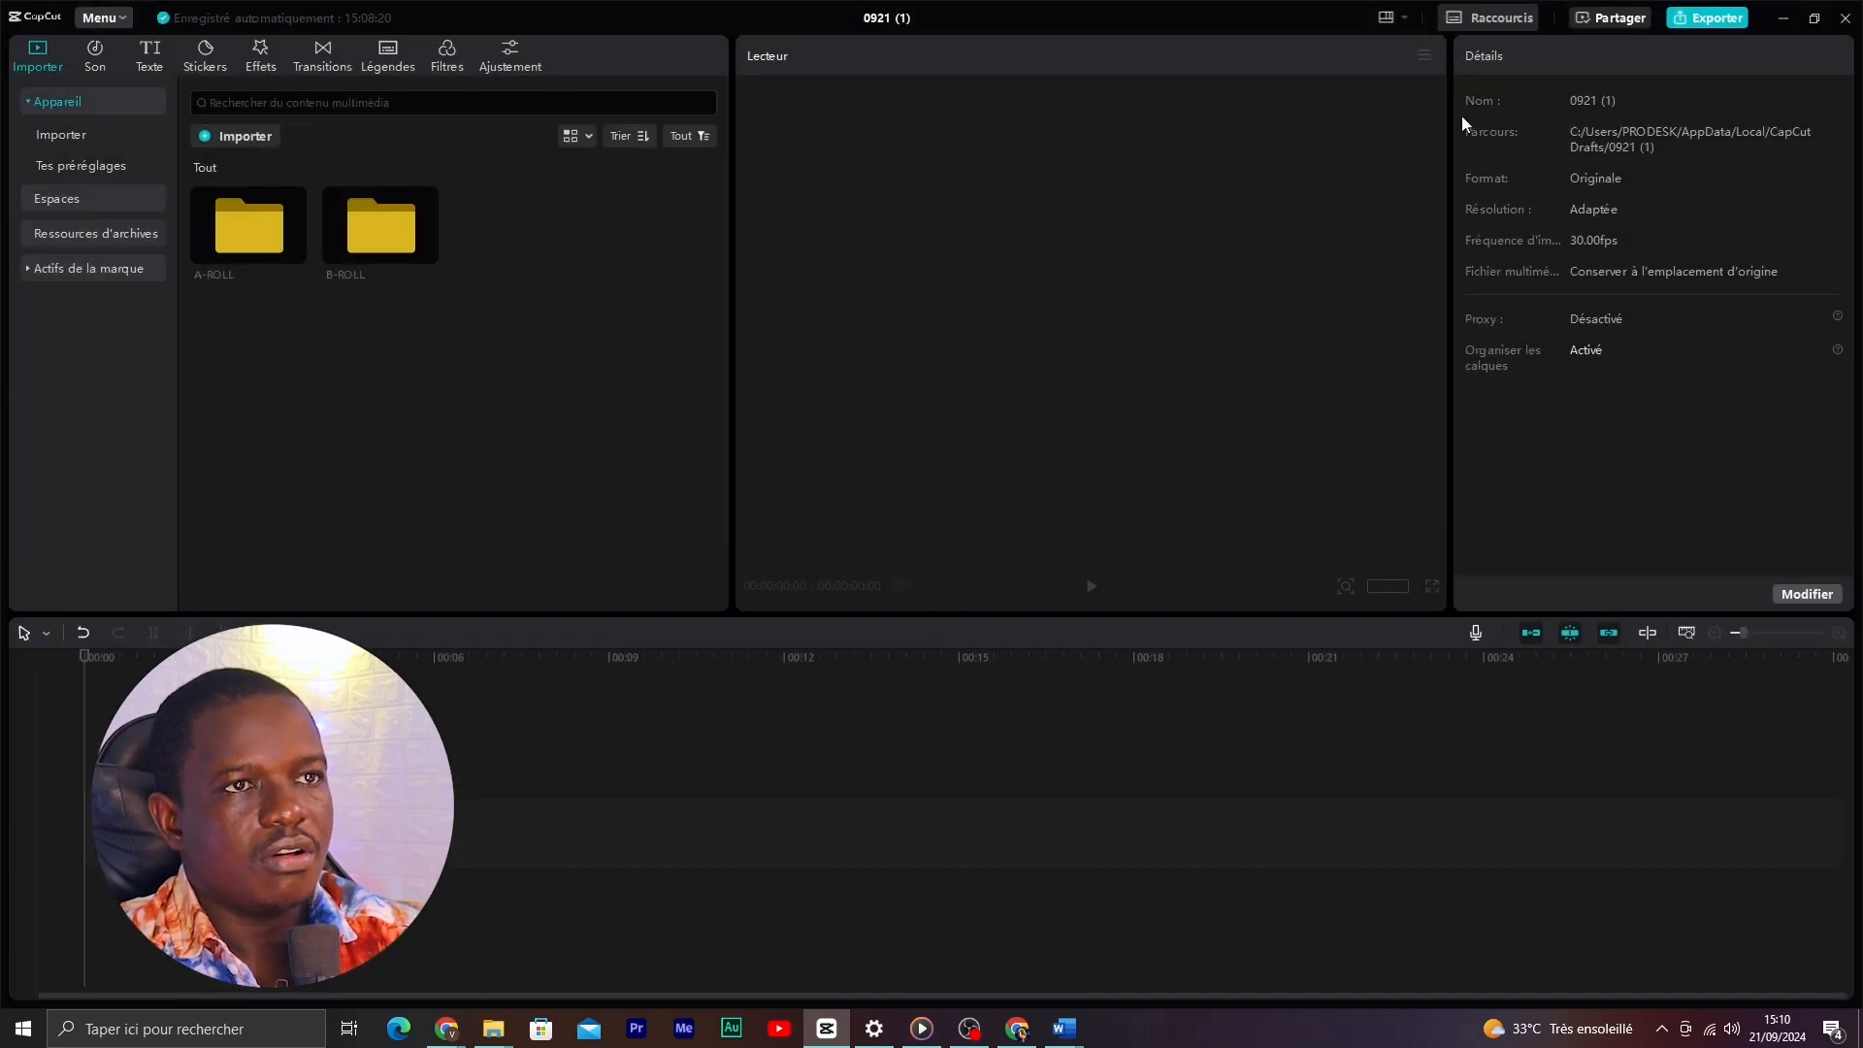
- Examine the keyboard shortcuts for the timeline, player, basic and other categories, and close the shortcut list
{"action": "left_click", "coordinate": [1483, 19]}
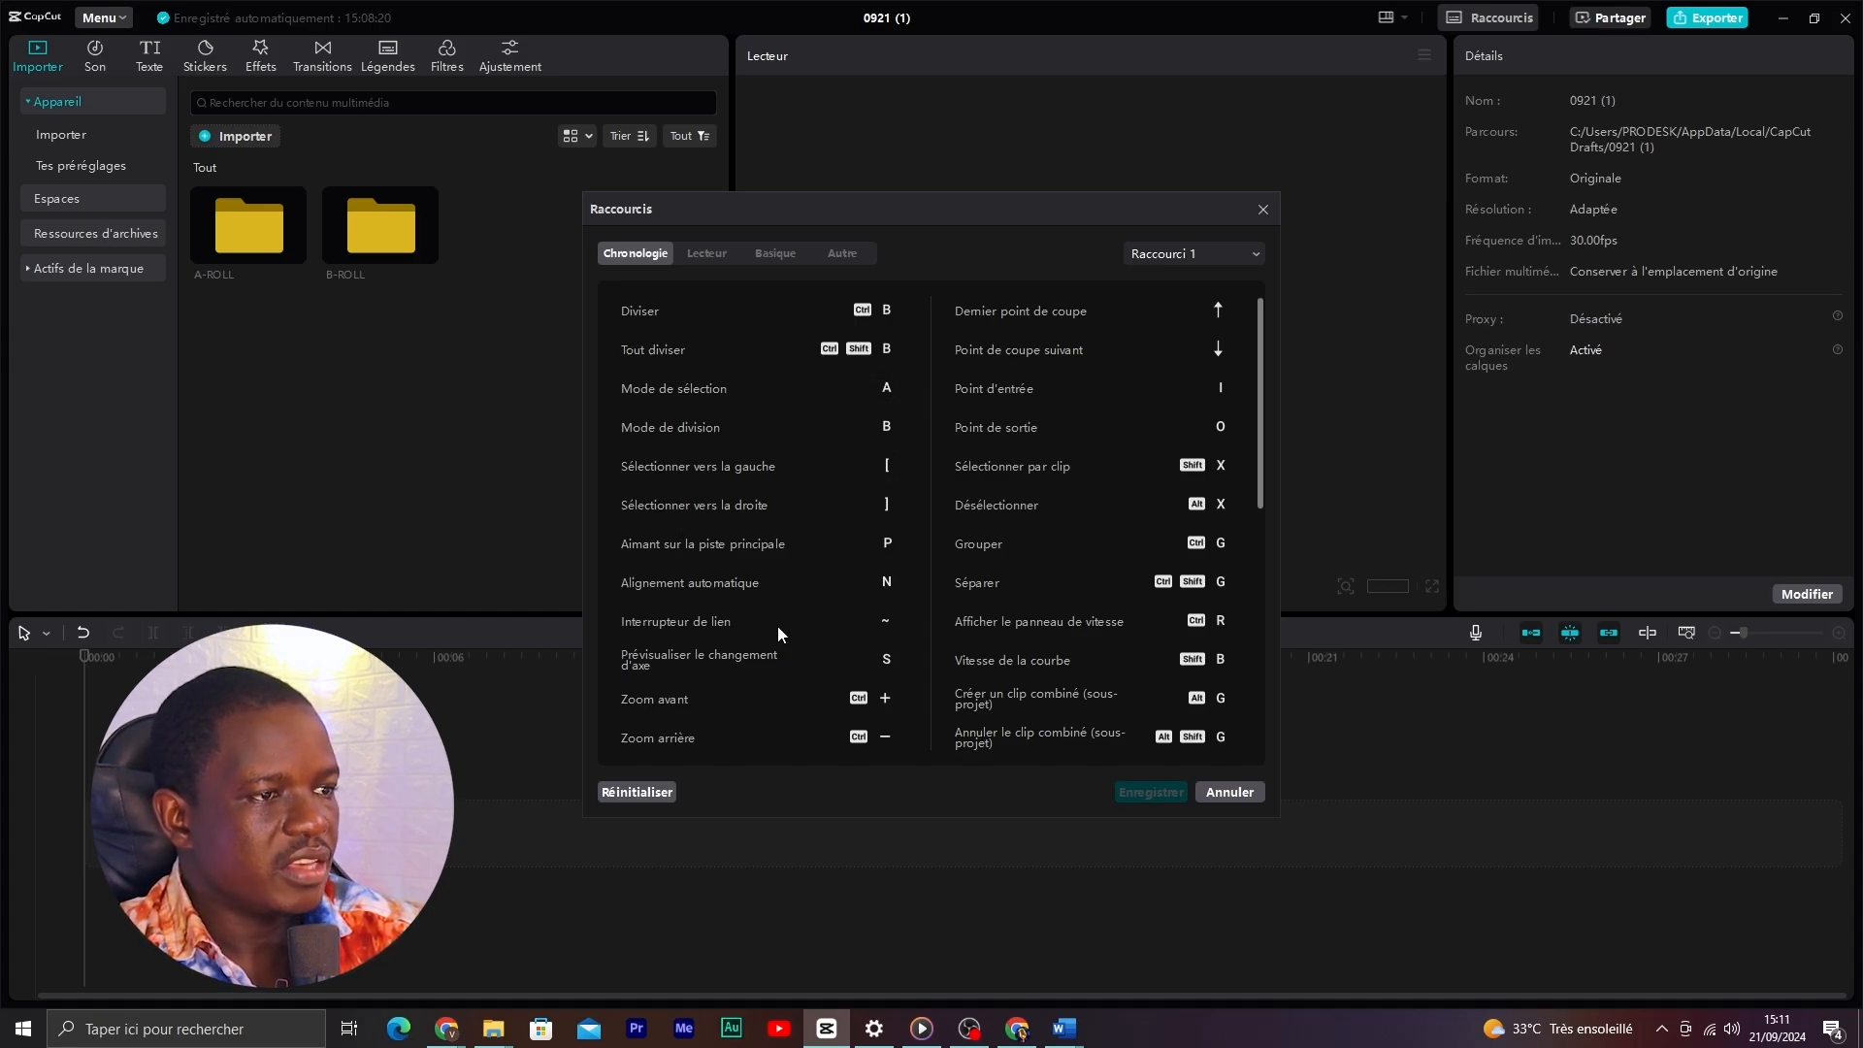
{"action": "scroll", "coordinate": [724, 679], "scroll_direction": "down", "scroll_amount": 2}
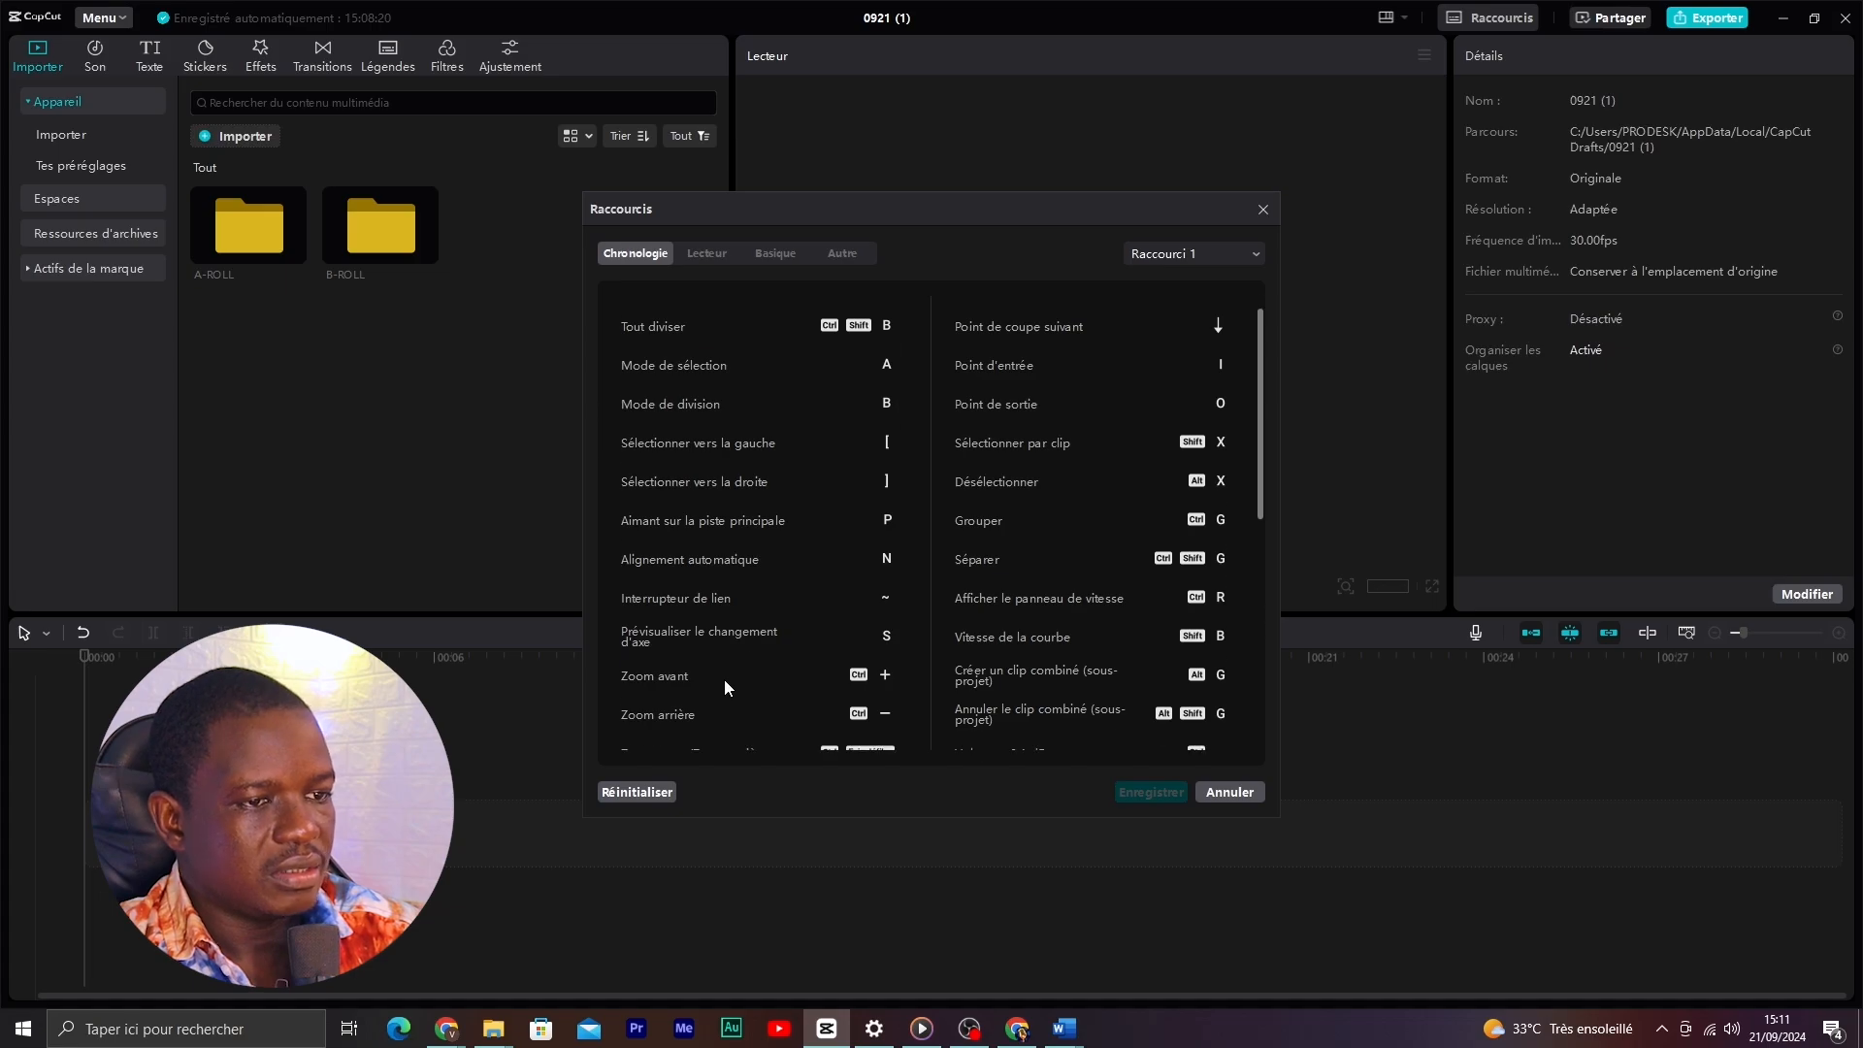
{"action": "scroll", "coordinate": [725, 679], "scroll_direction": "up", "scroll_amount": 2}
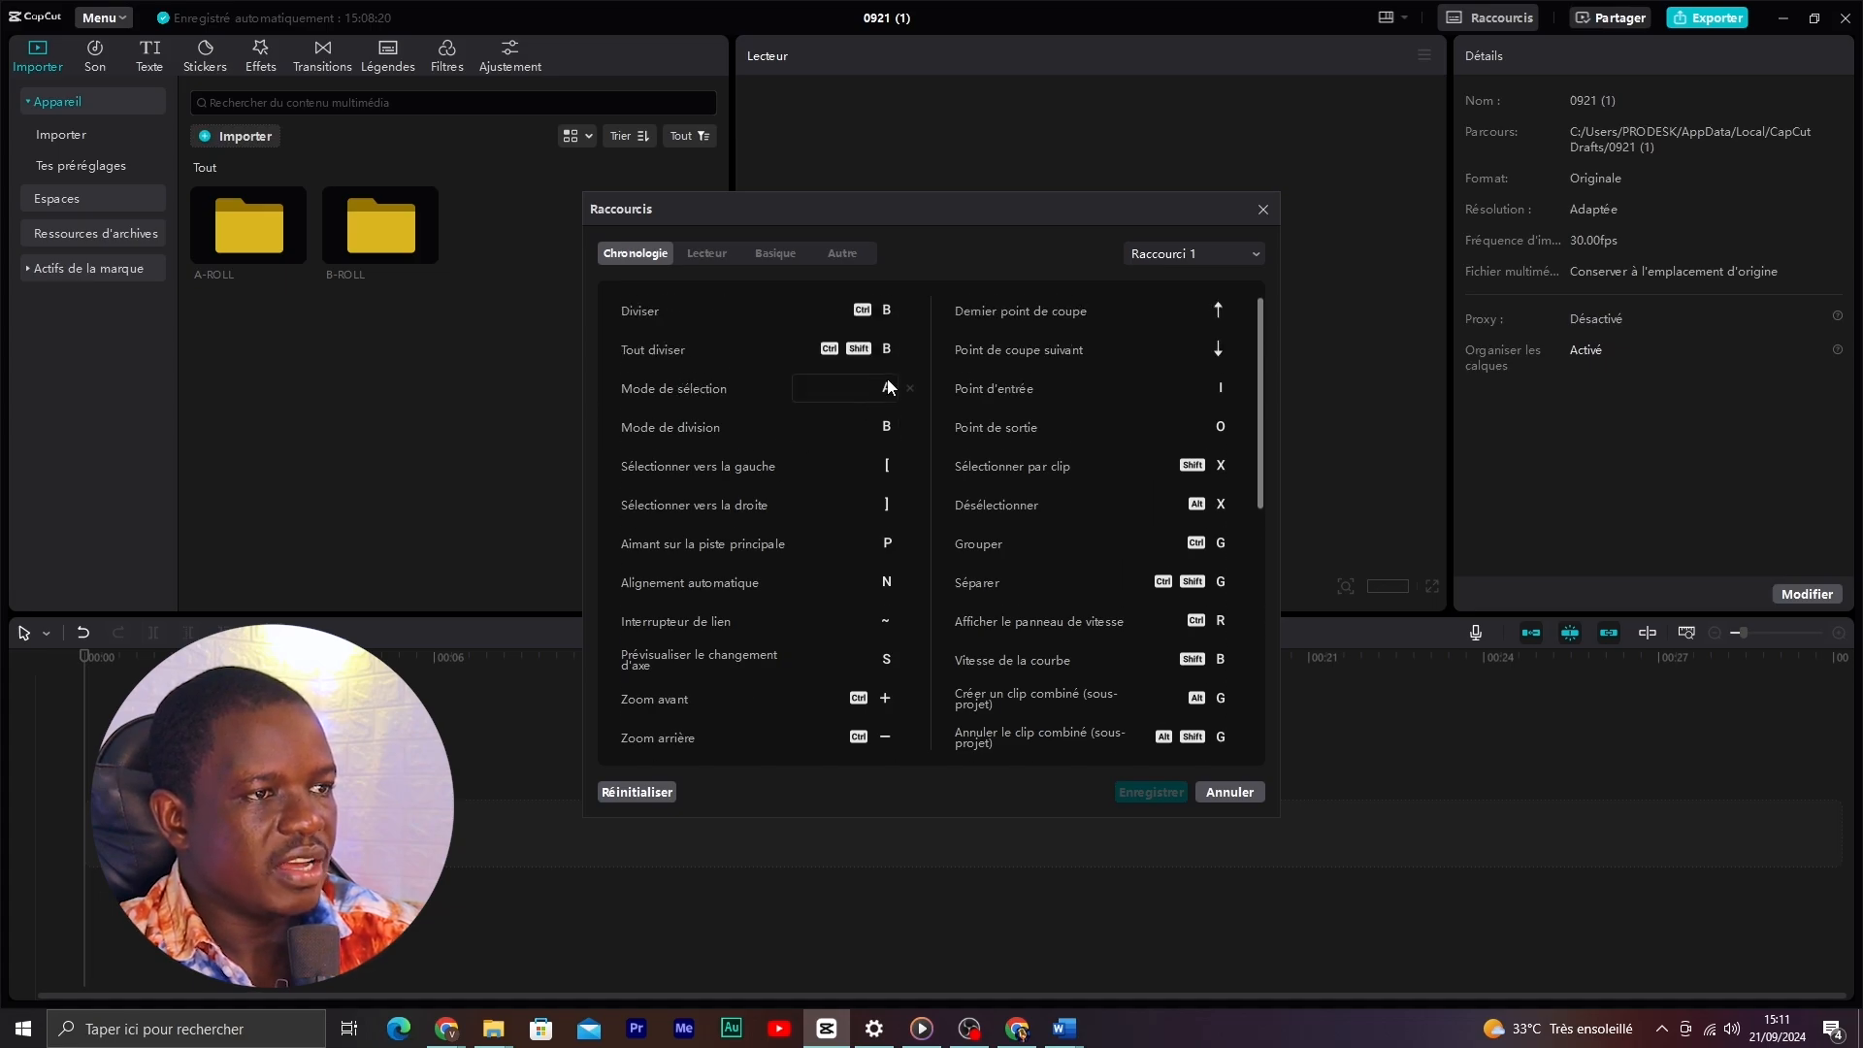
{"action": "left_click", "coordinate": [700, 254]}
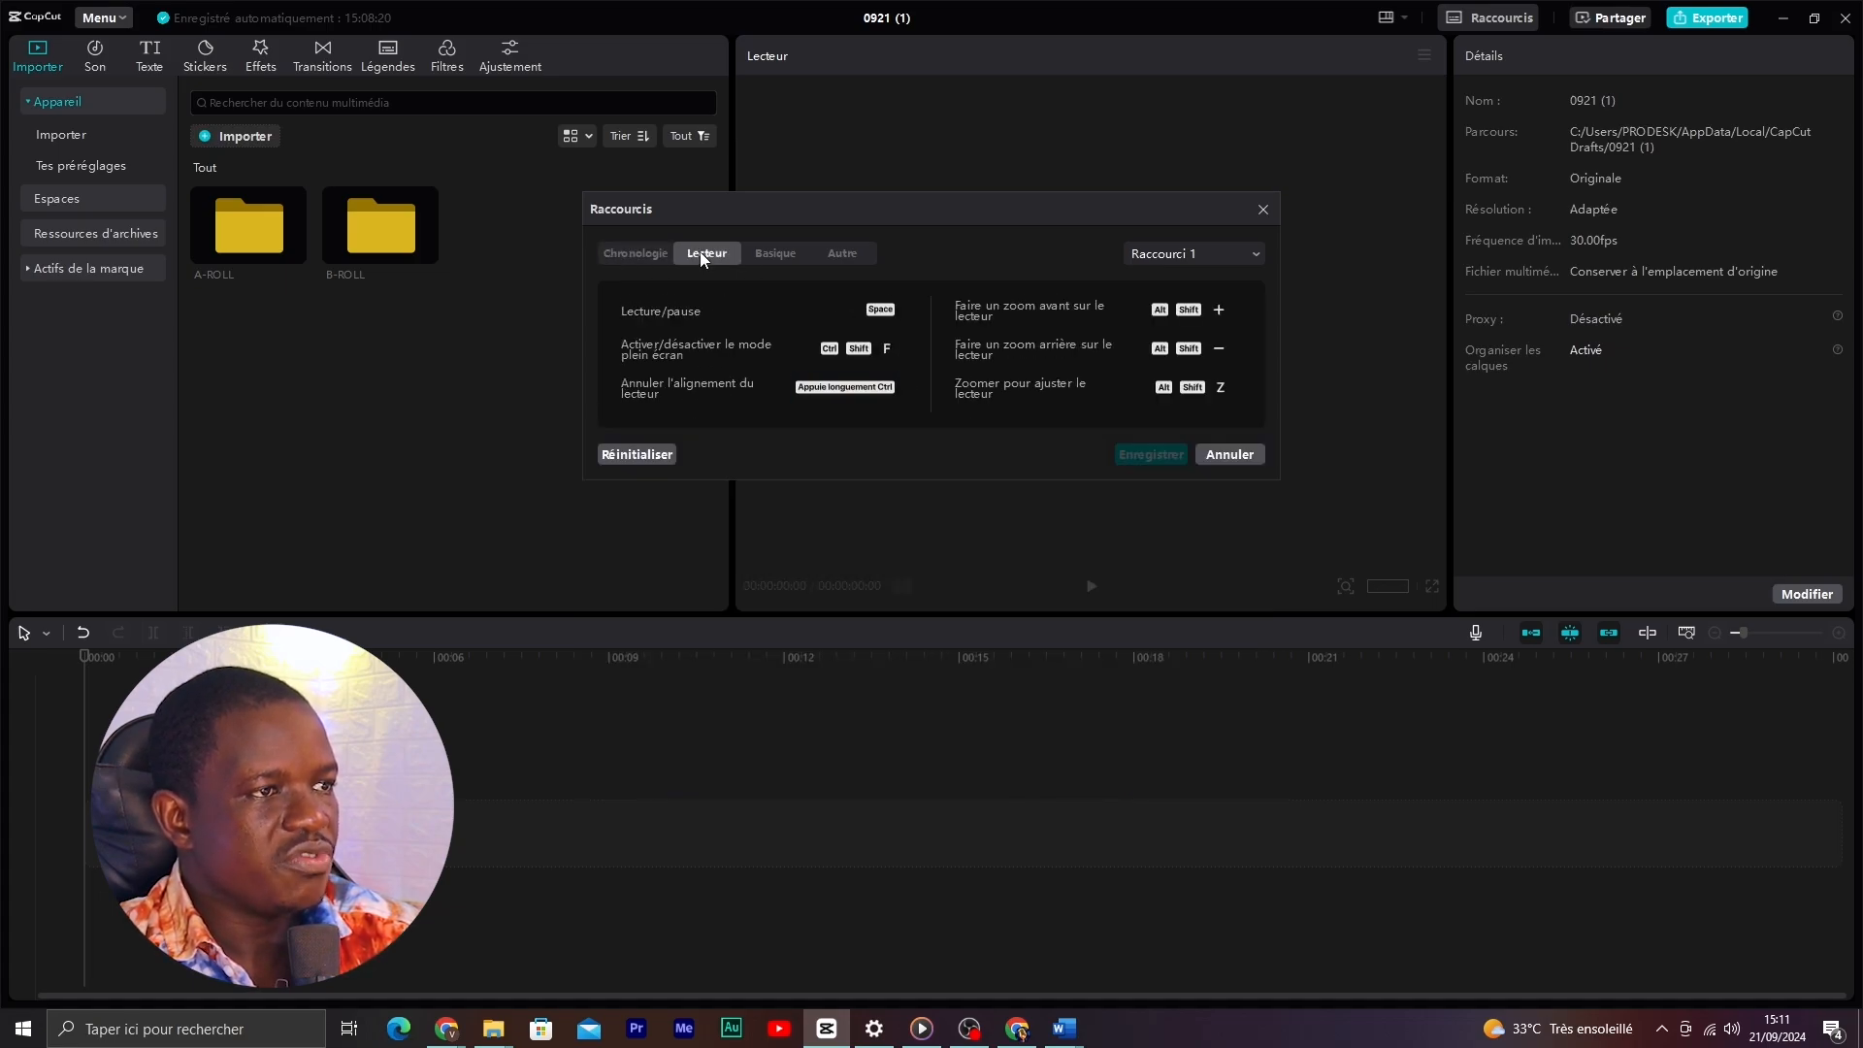
{"action": "left_click", "coordinate": [777, 253]}
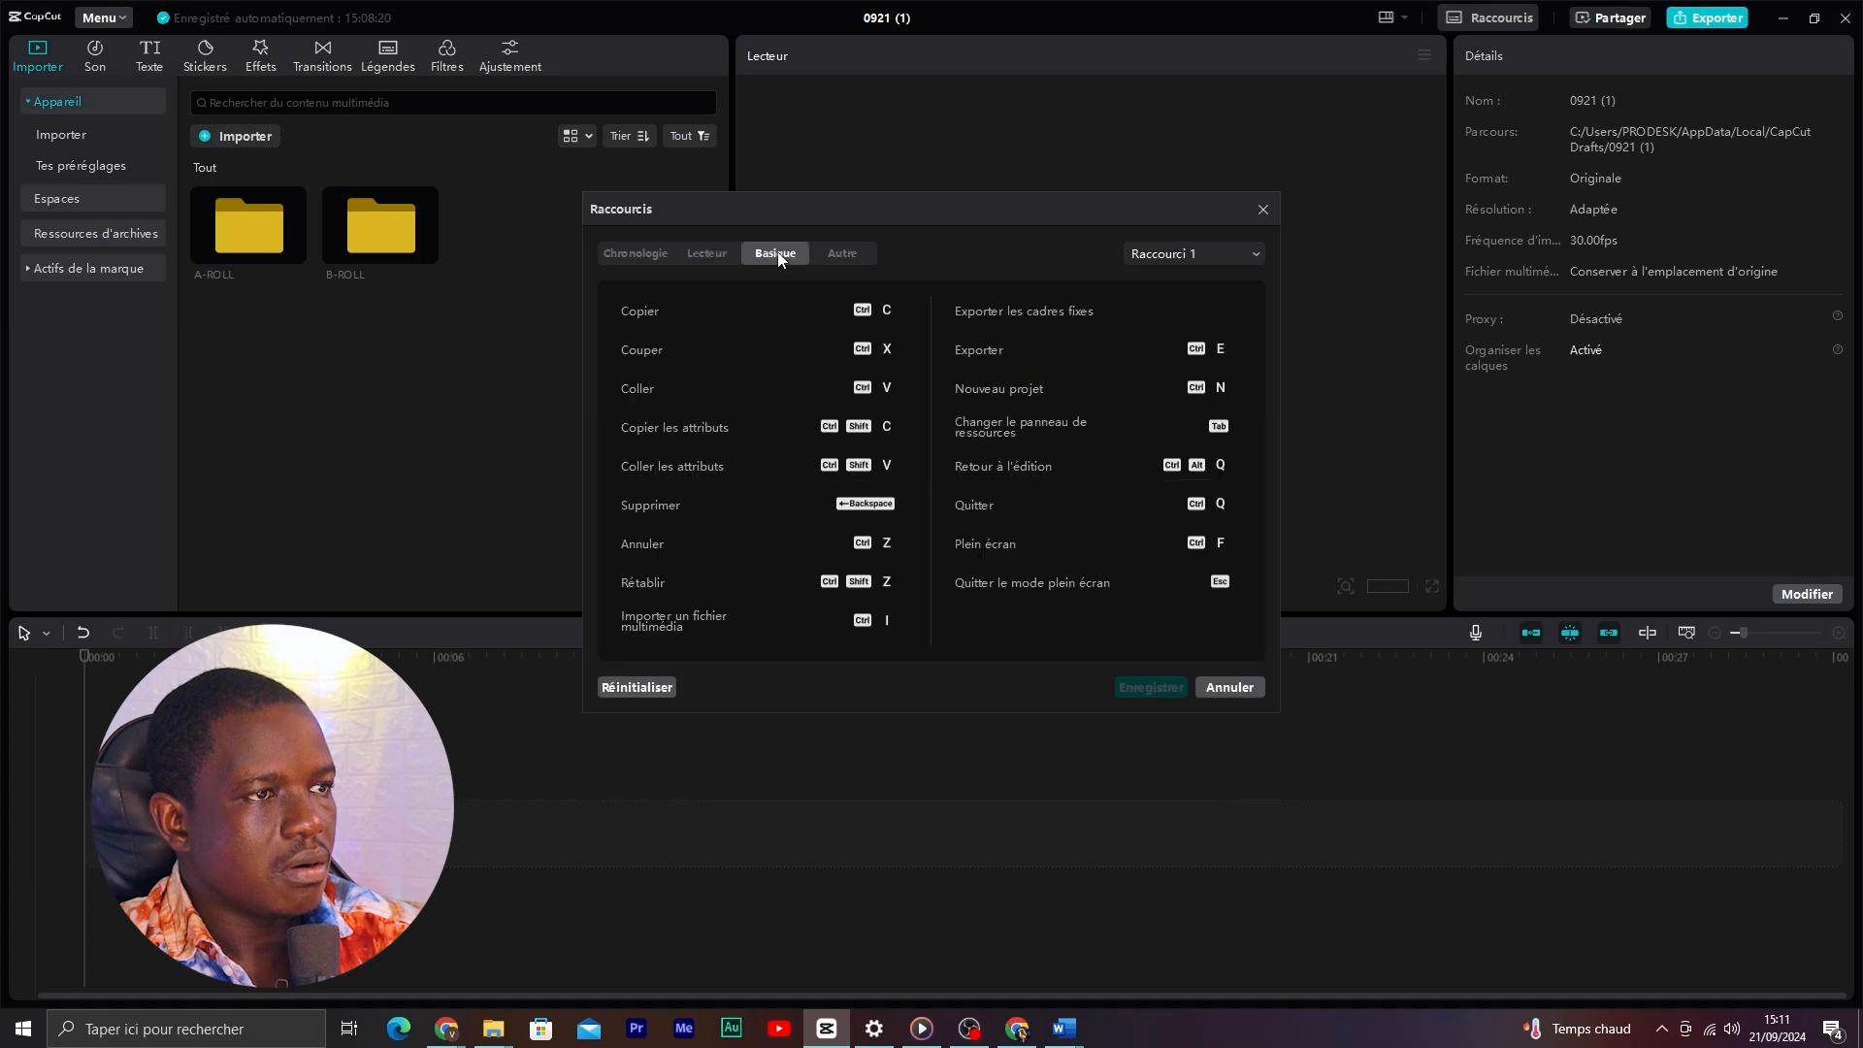
{"action": "left_click", "coordinate": [845, 255]}
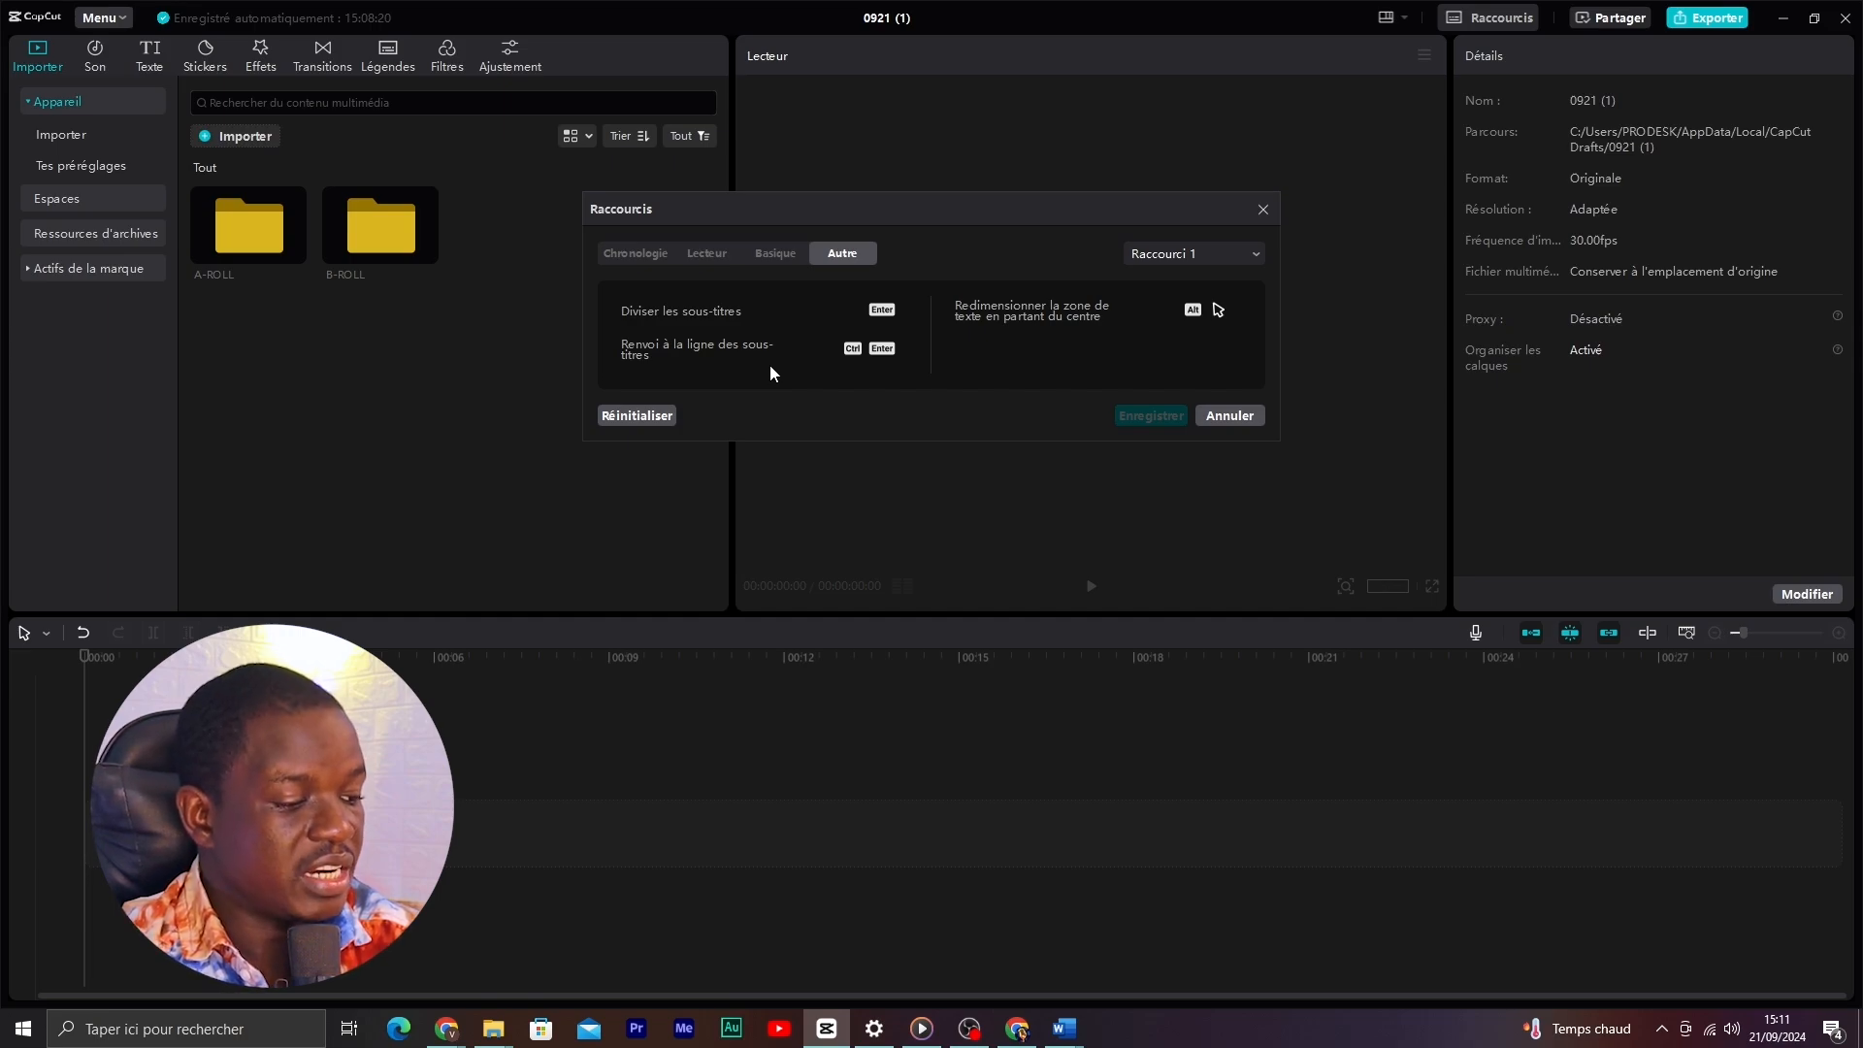
{"action": "key", "text": "Escape"}
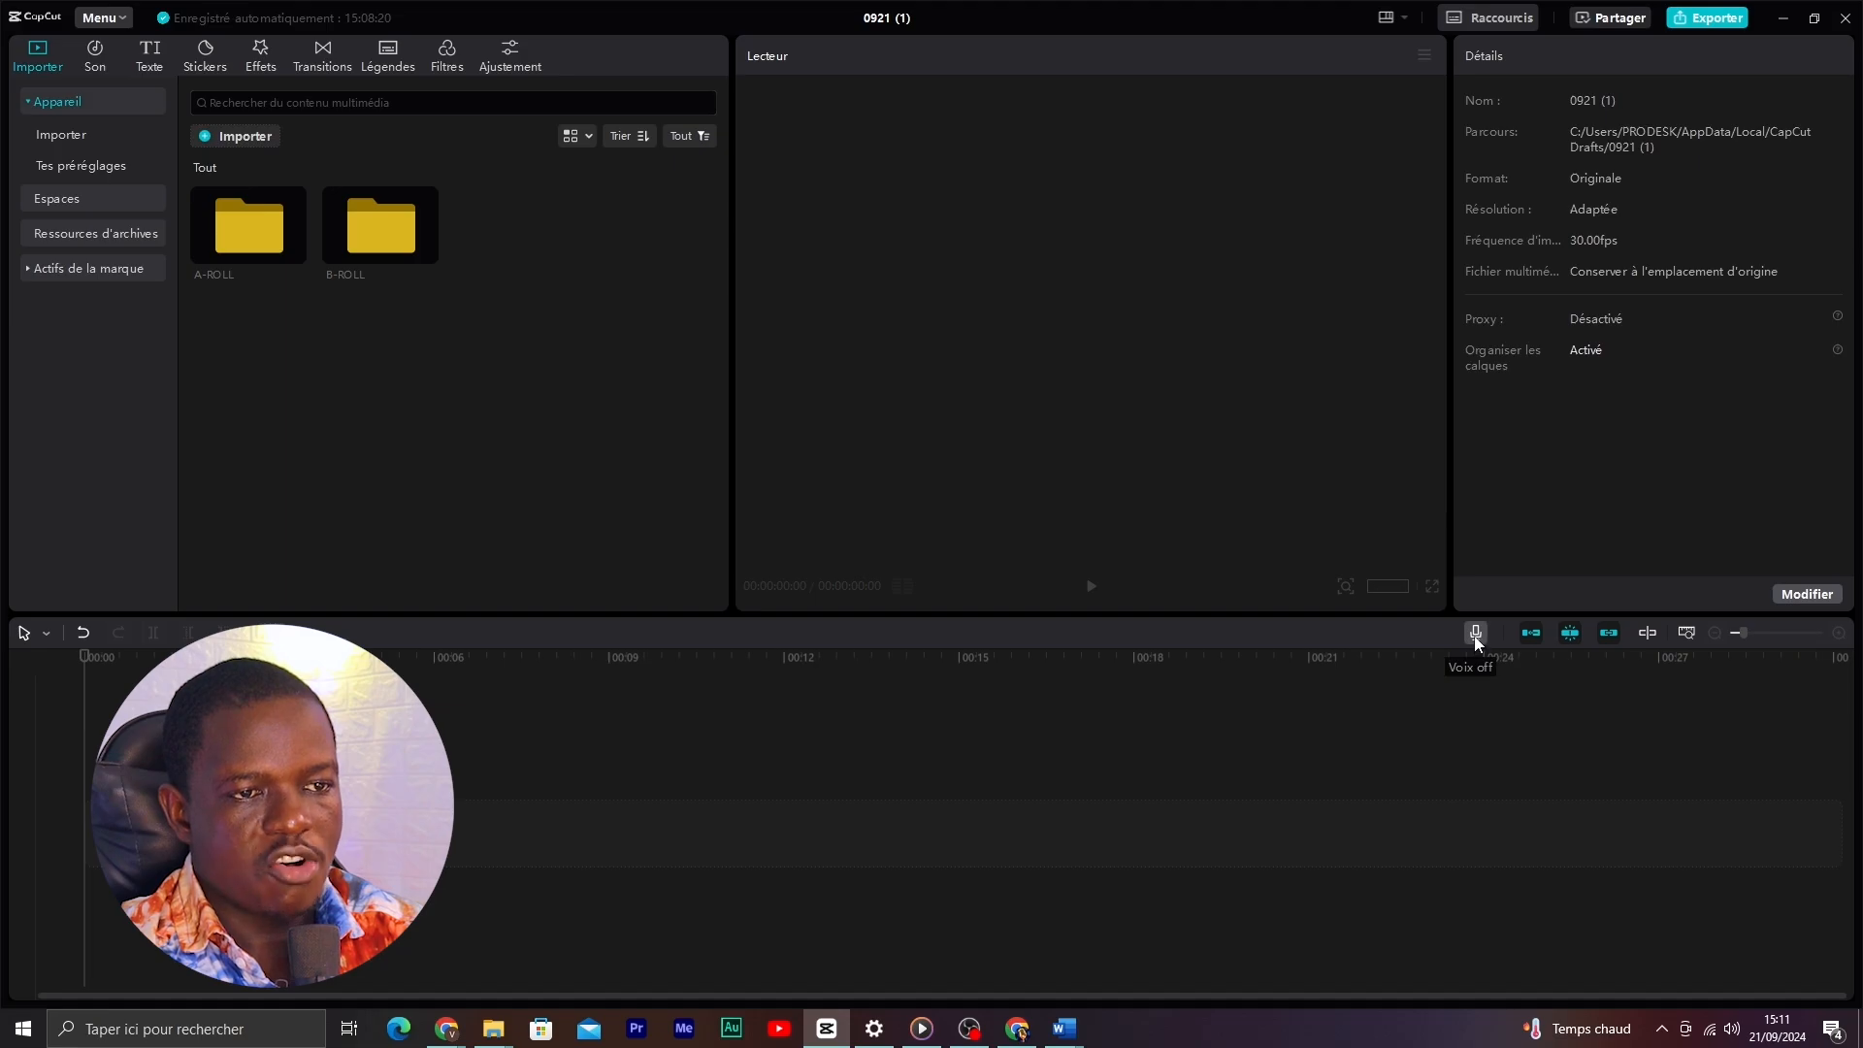
- Open the voice-over recorder, place its window over the player and check the available input devices
{"action": "left_click", "coordinate": [1476, 636]}
{"action": "left_click_drag", "start_coordinate": [1670, 79], "coordinate": [1103, 161]}
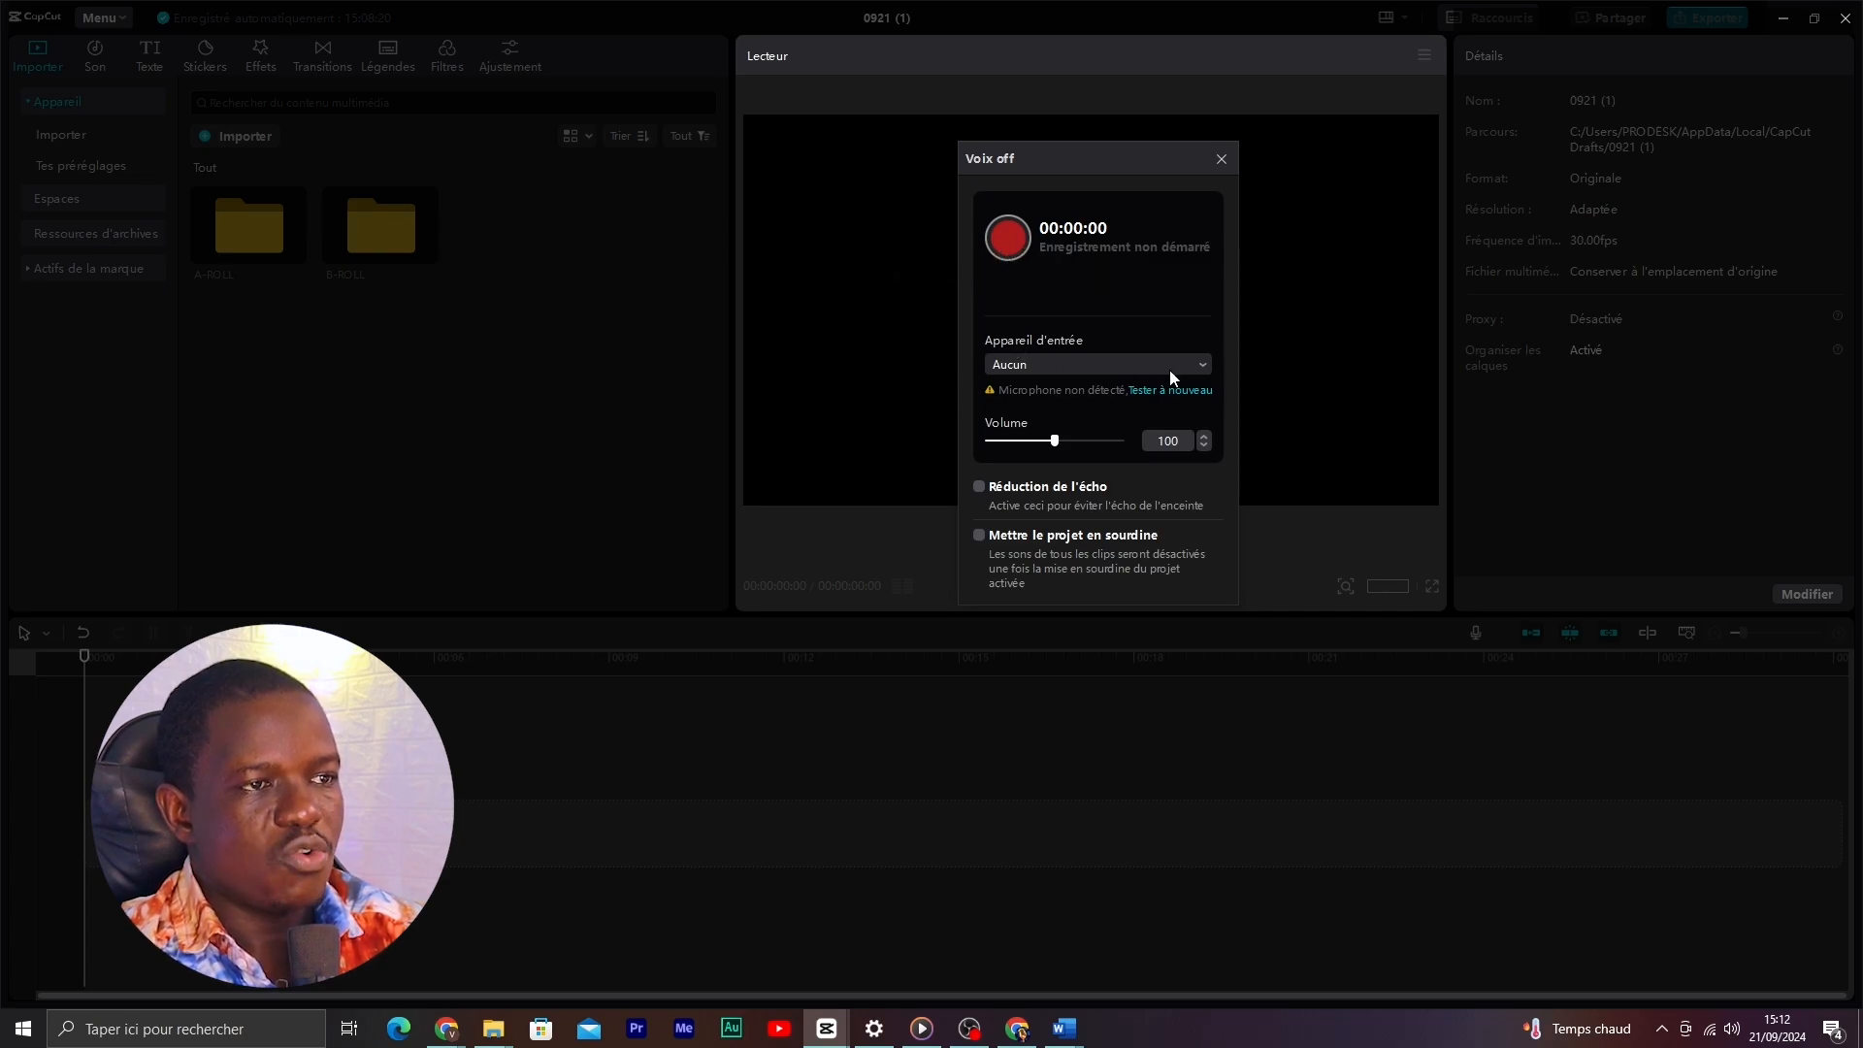
{"action": "left_click", "coordinate": [1198, 367]}
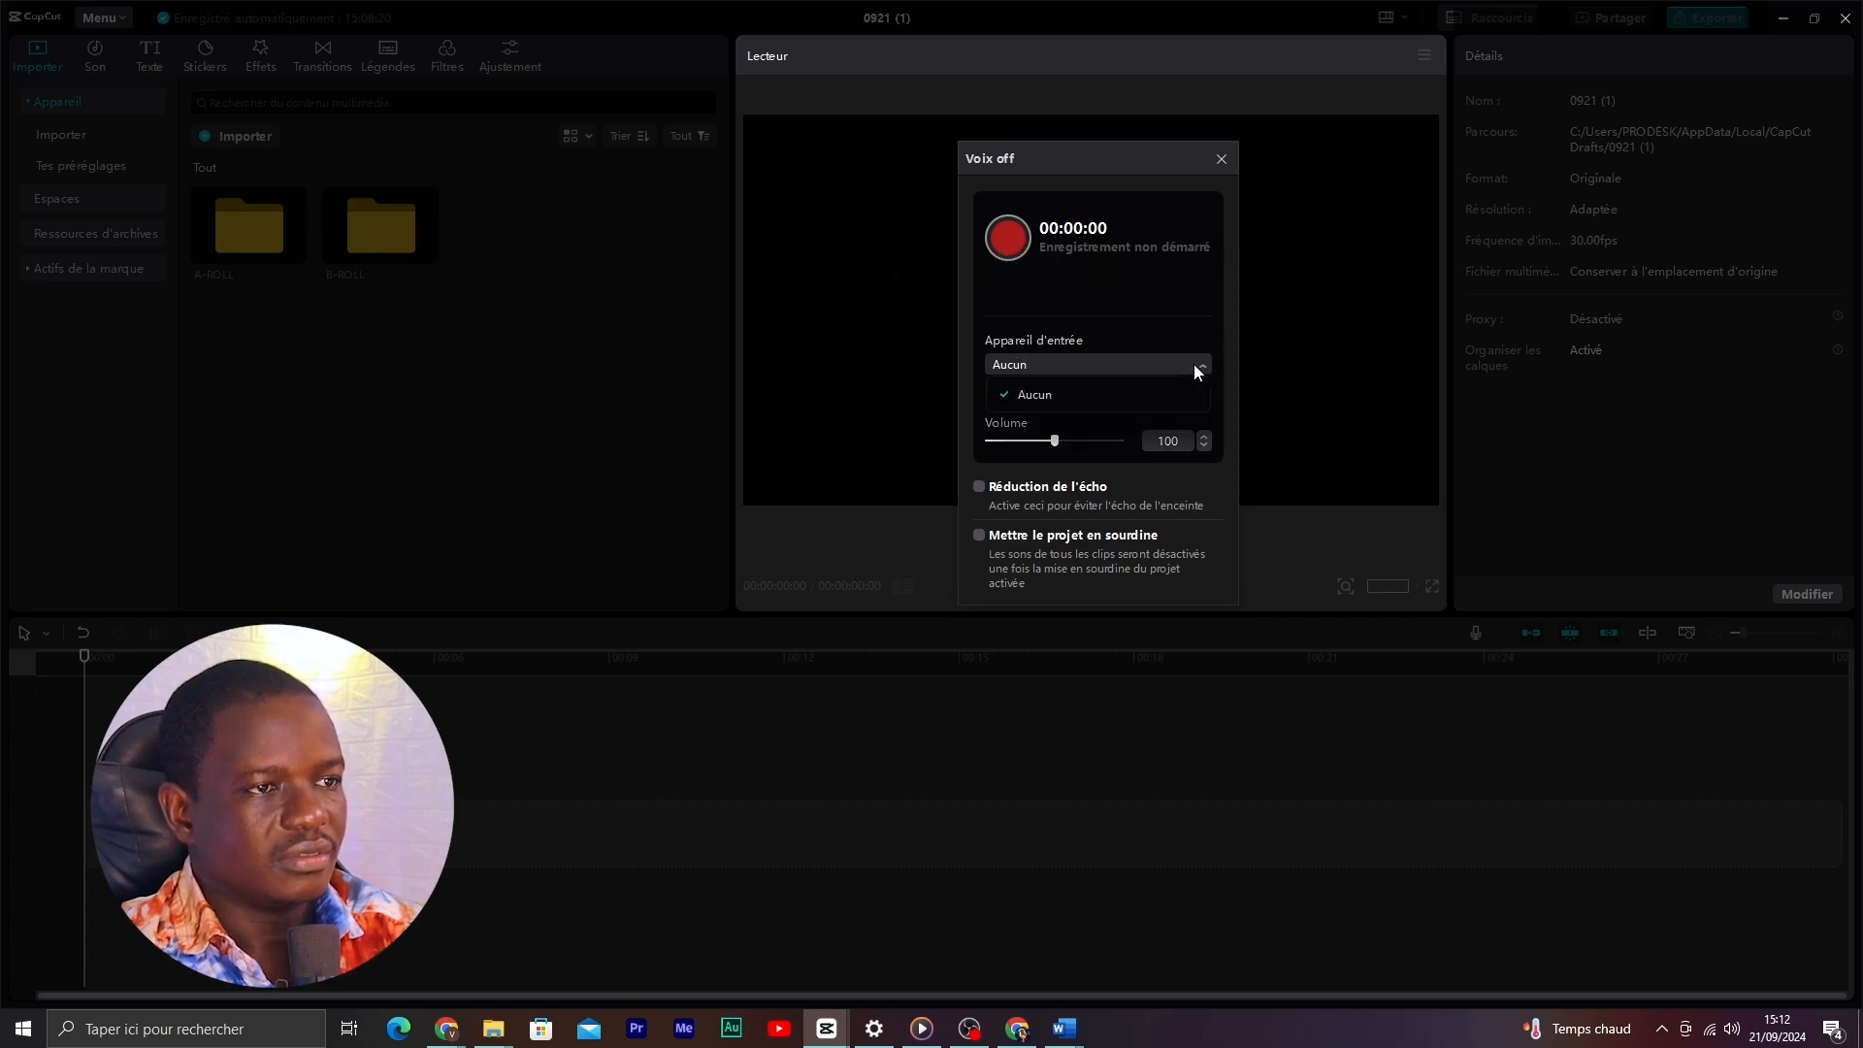
{"action": "left_click", "coordinate": [1135, 343]}
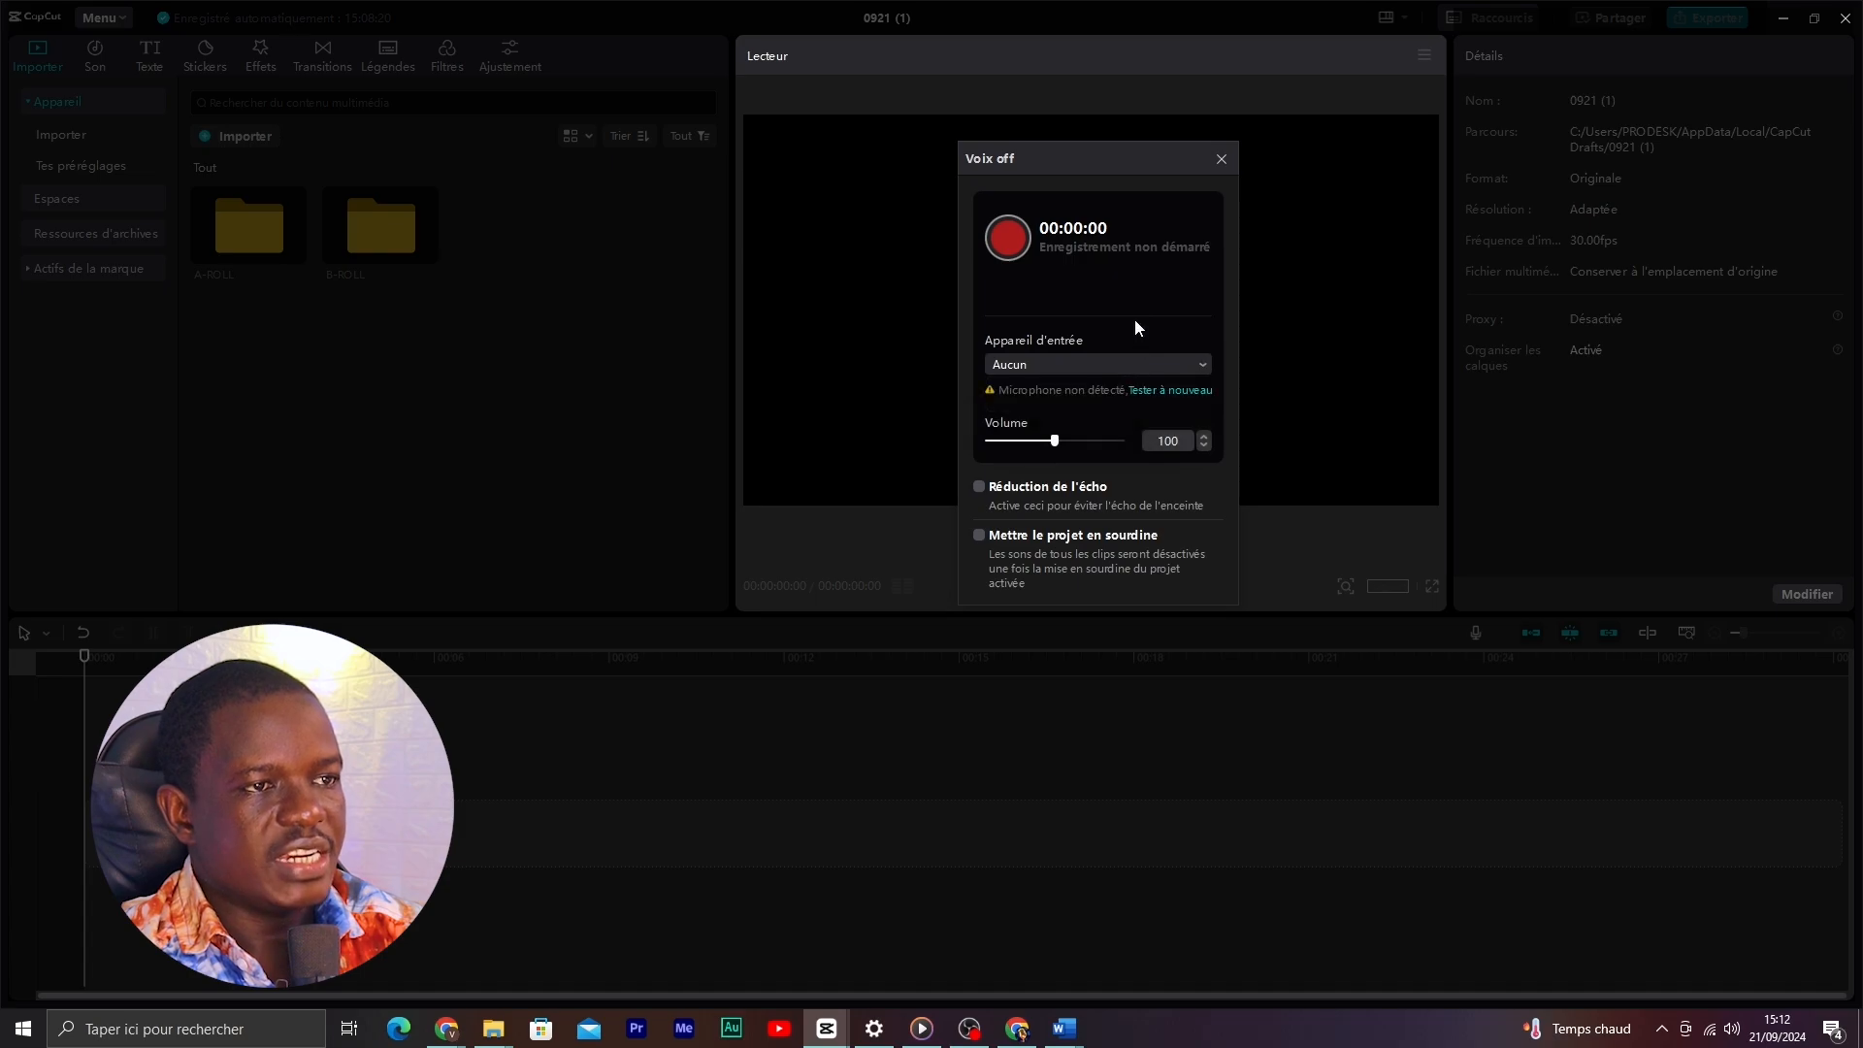